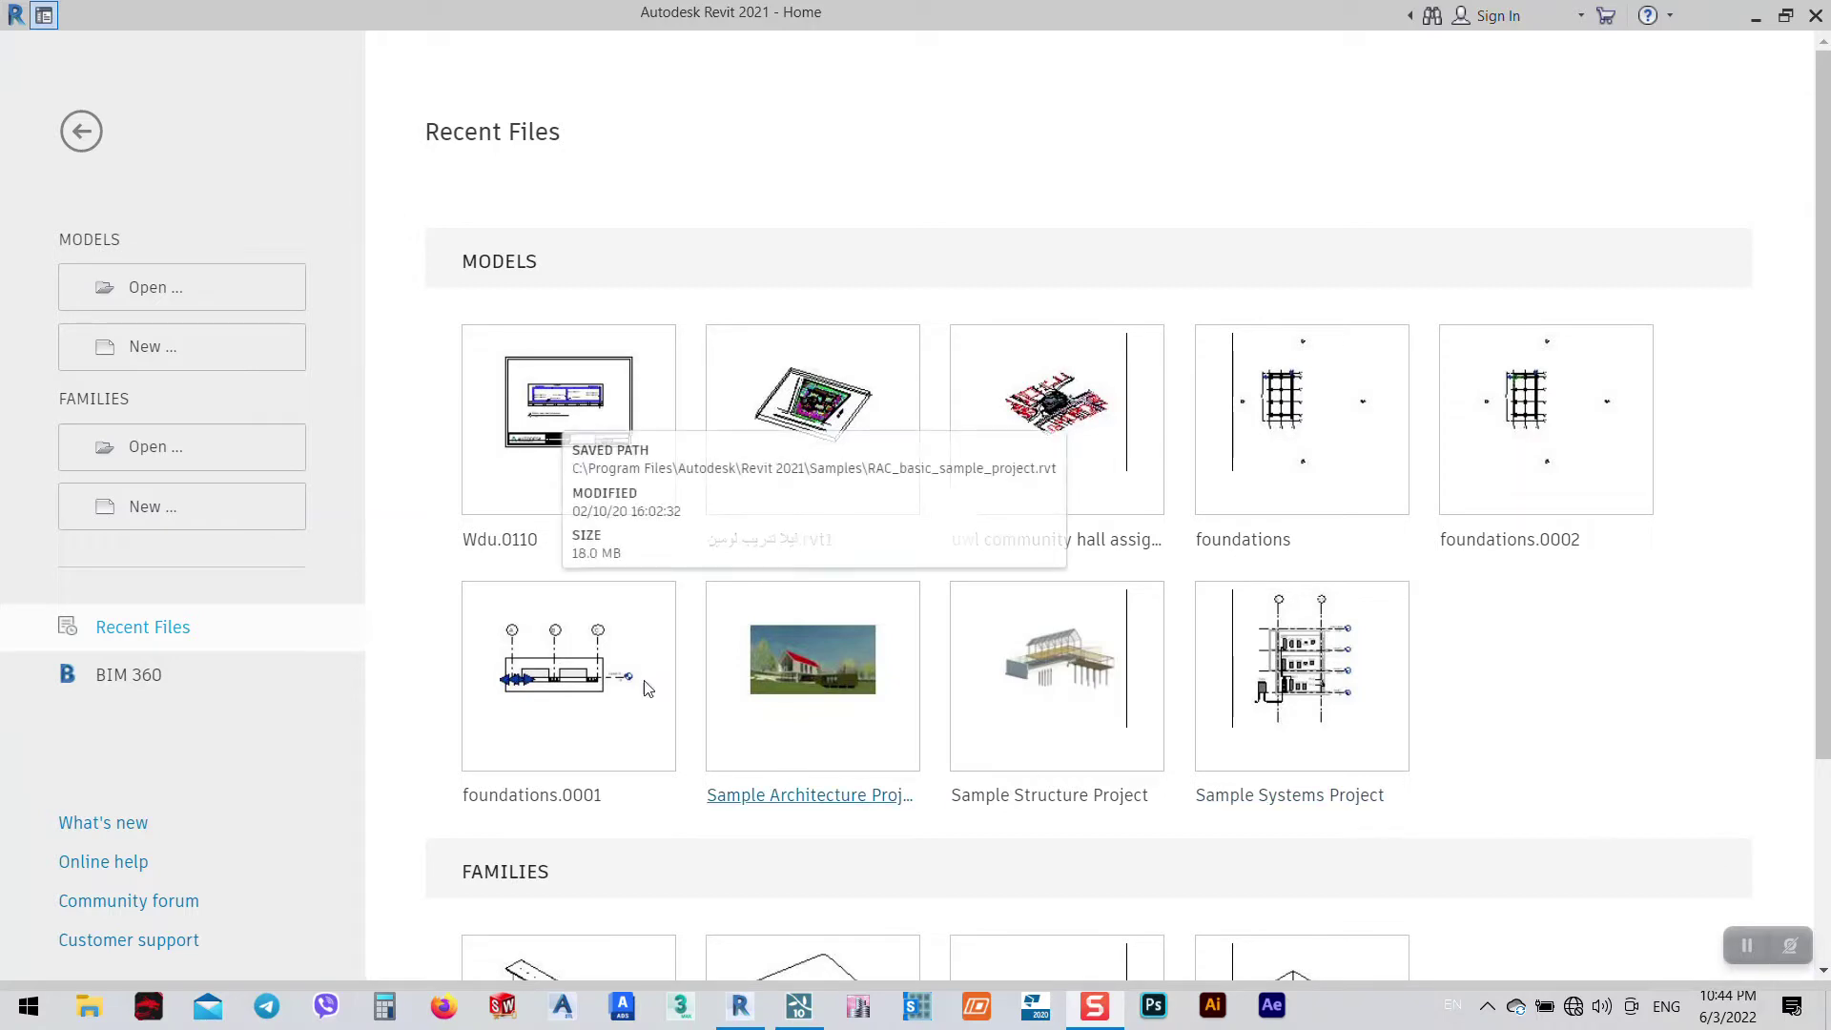
- Create a new project from the Metric-Architectural Template
click(132, 351)
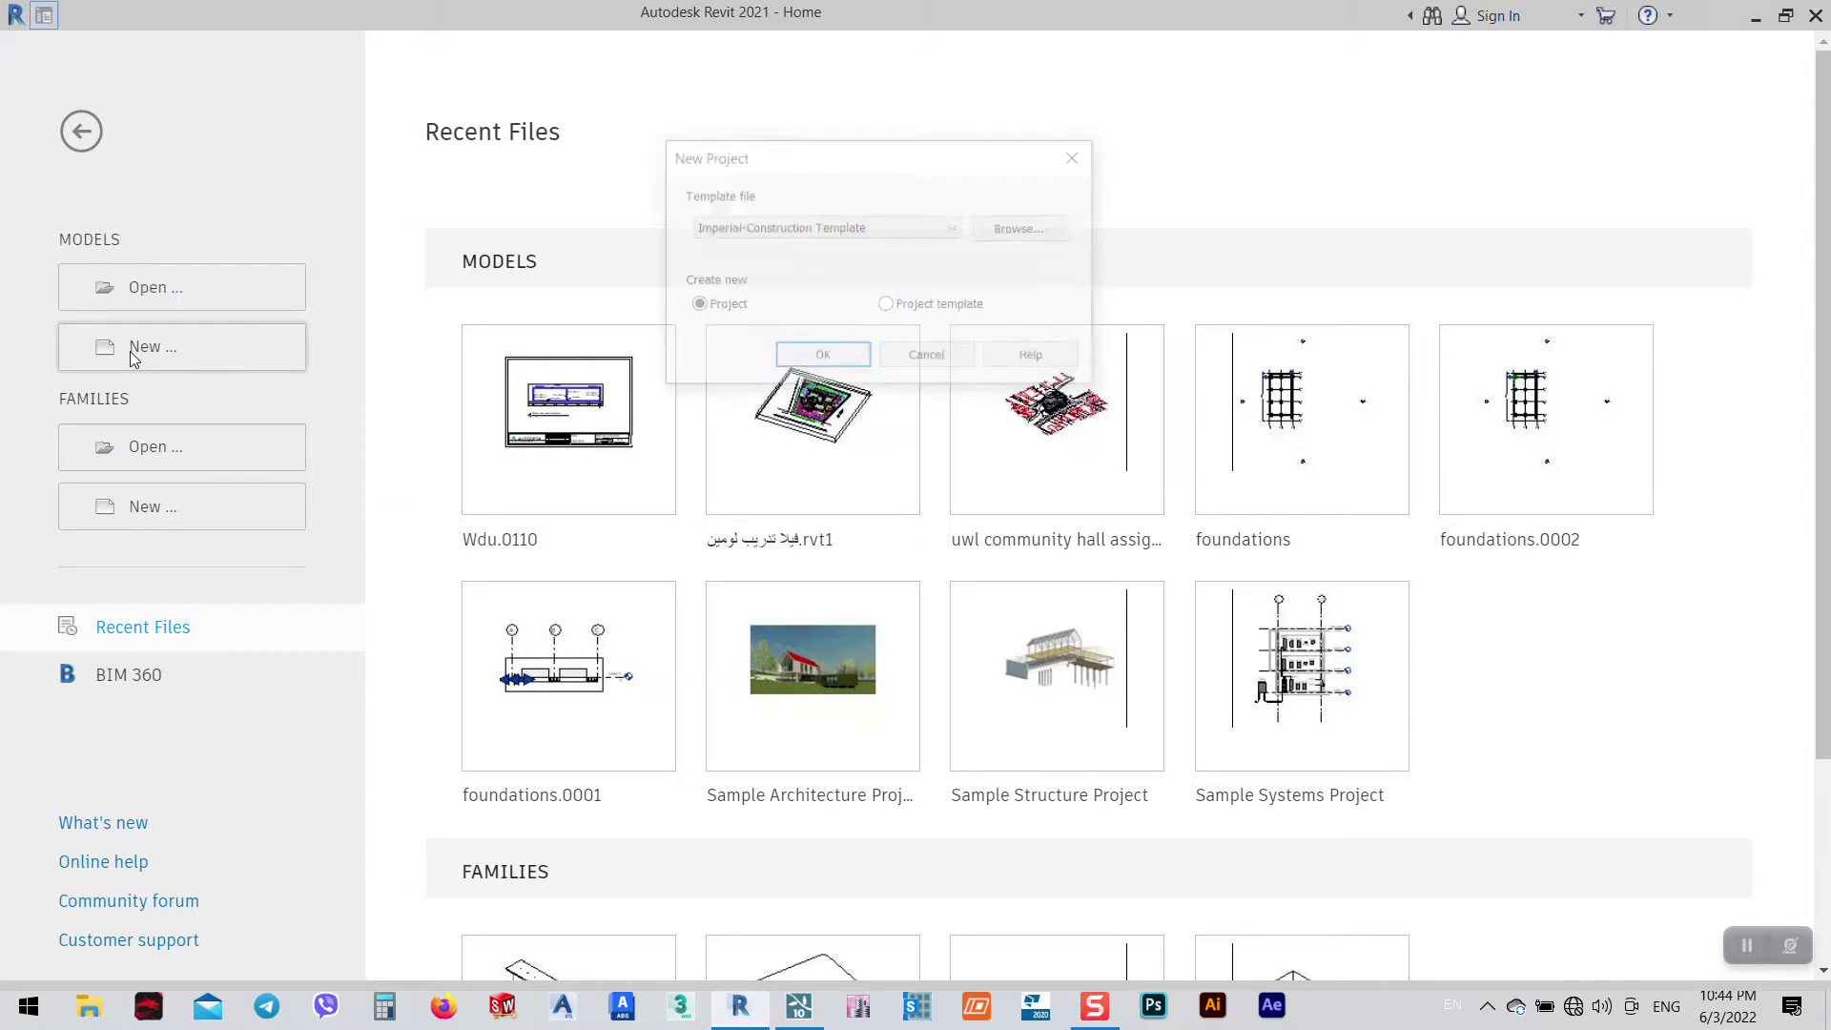
click(710, 229)
click(768, 324)
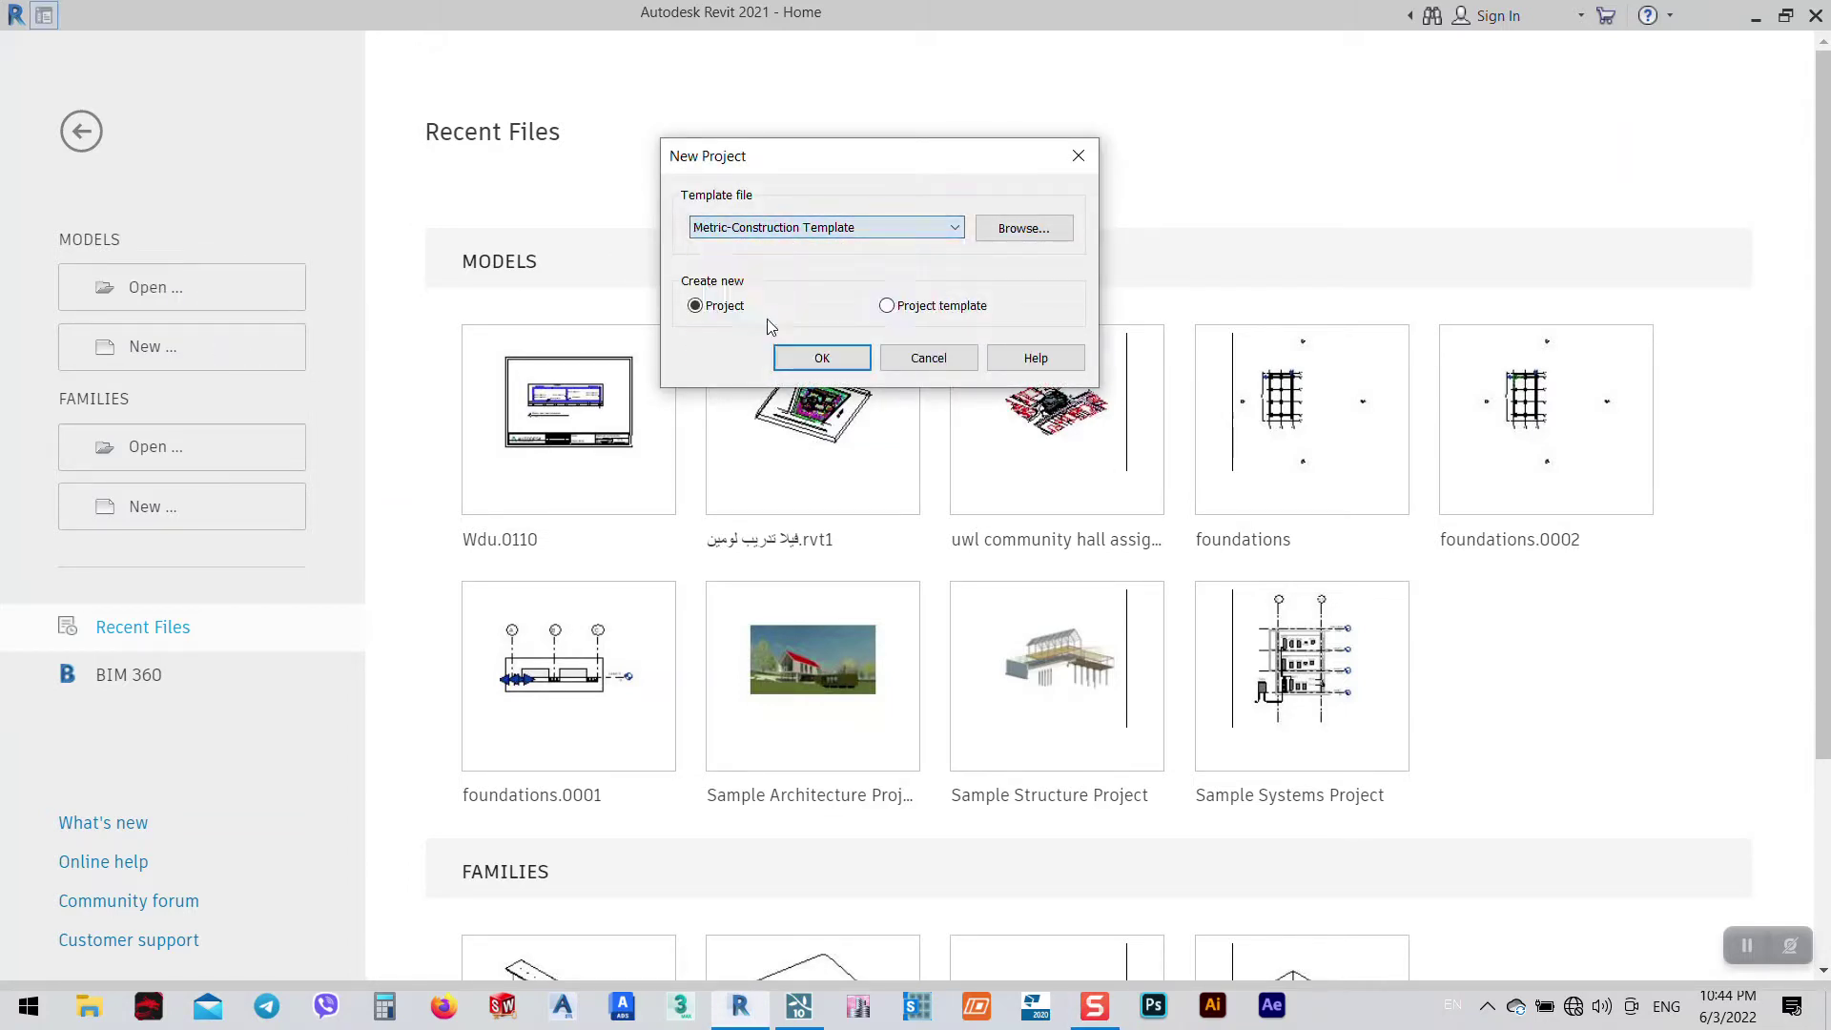
click(763, 226)
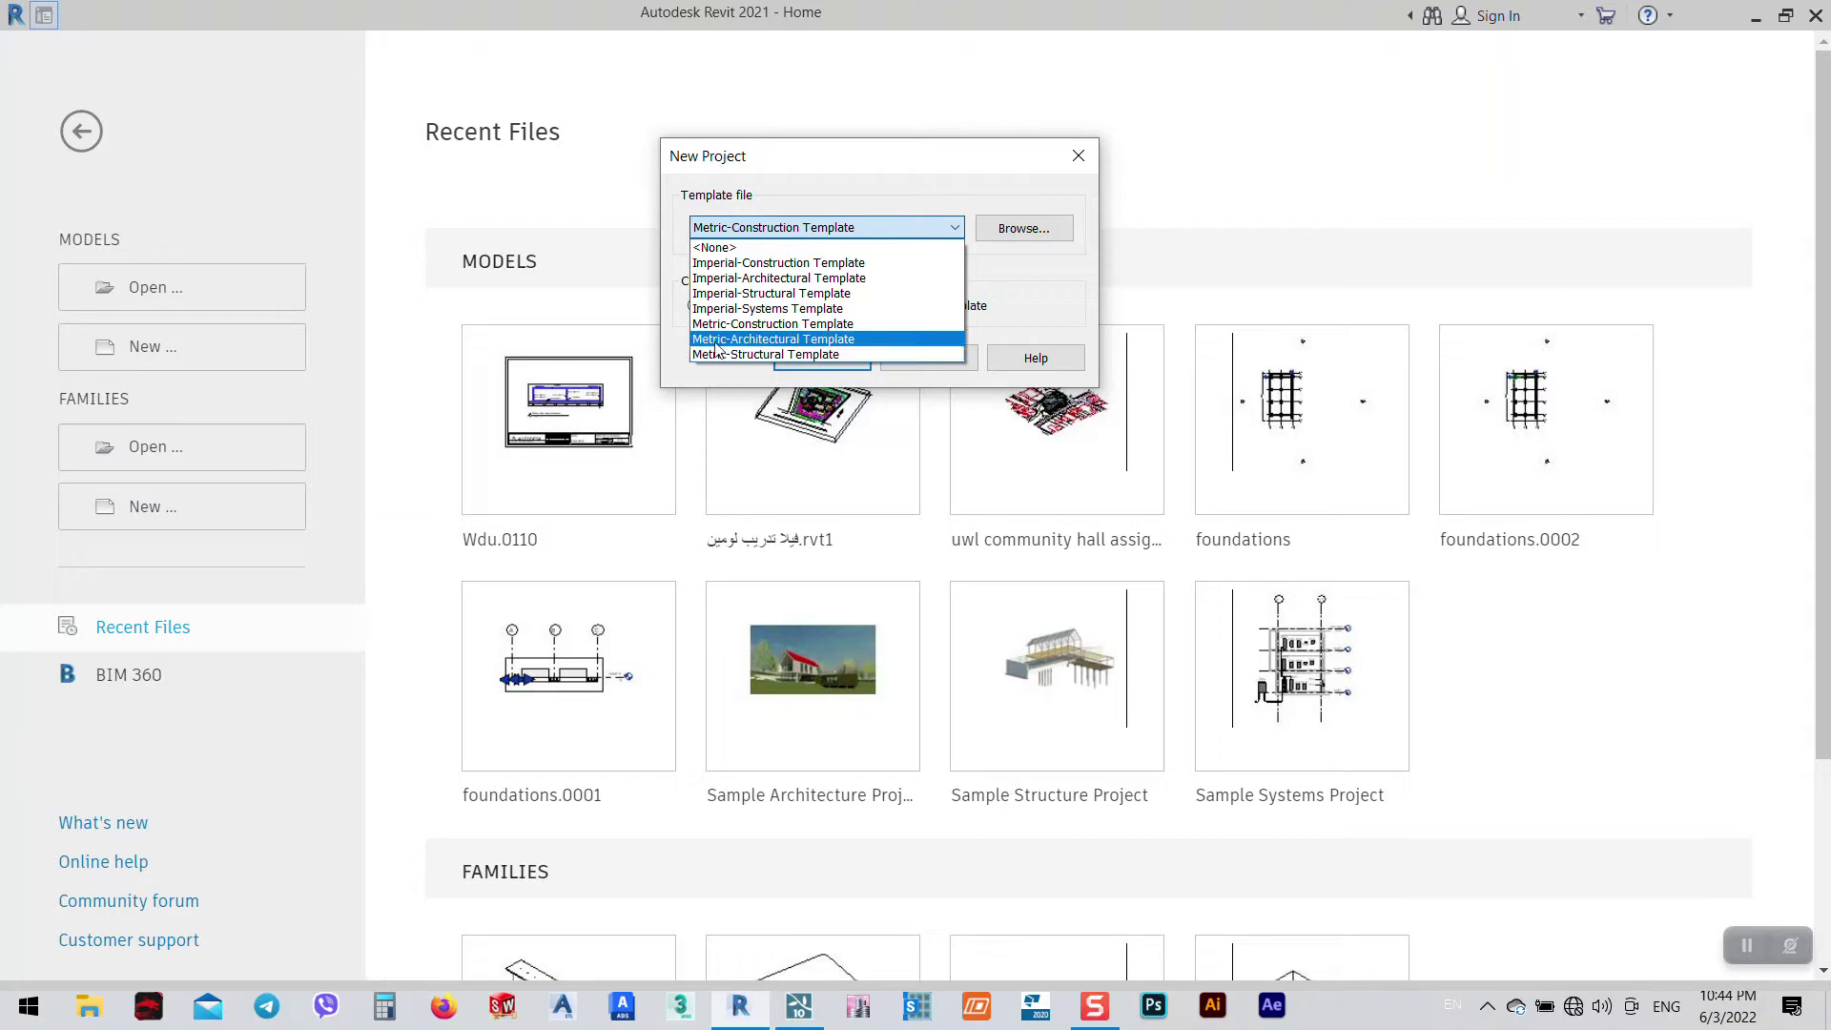
click(753, 339)
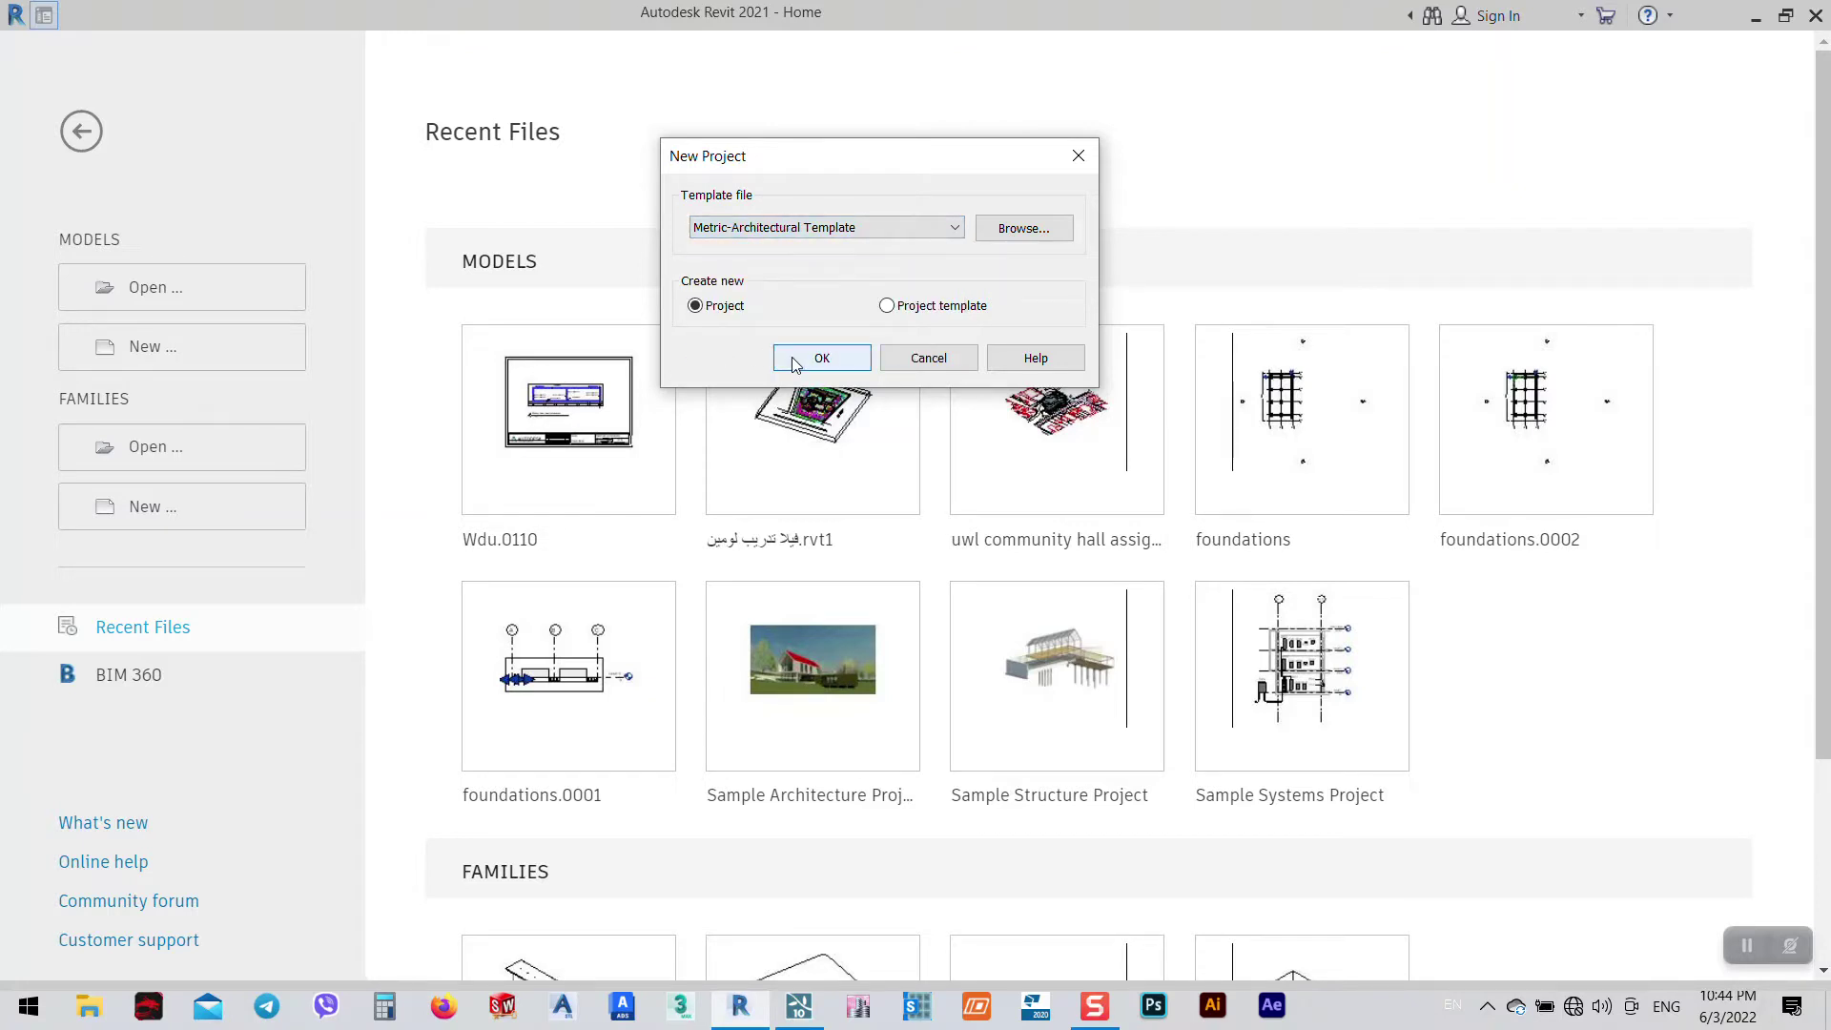
click(791, 356)
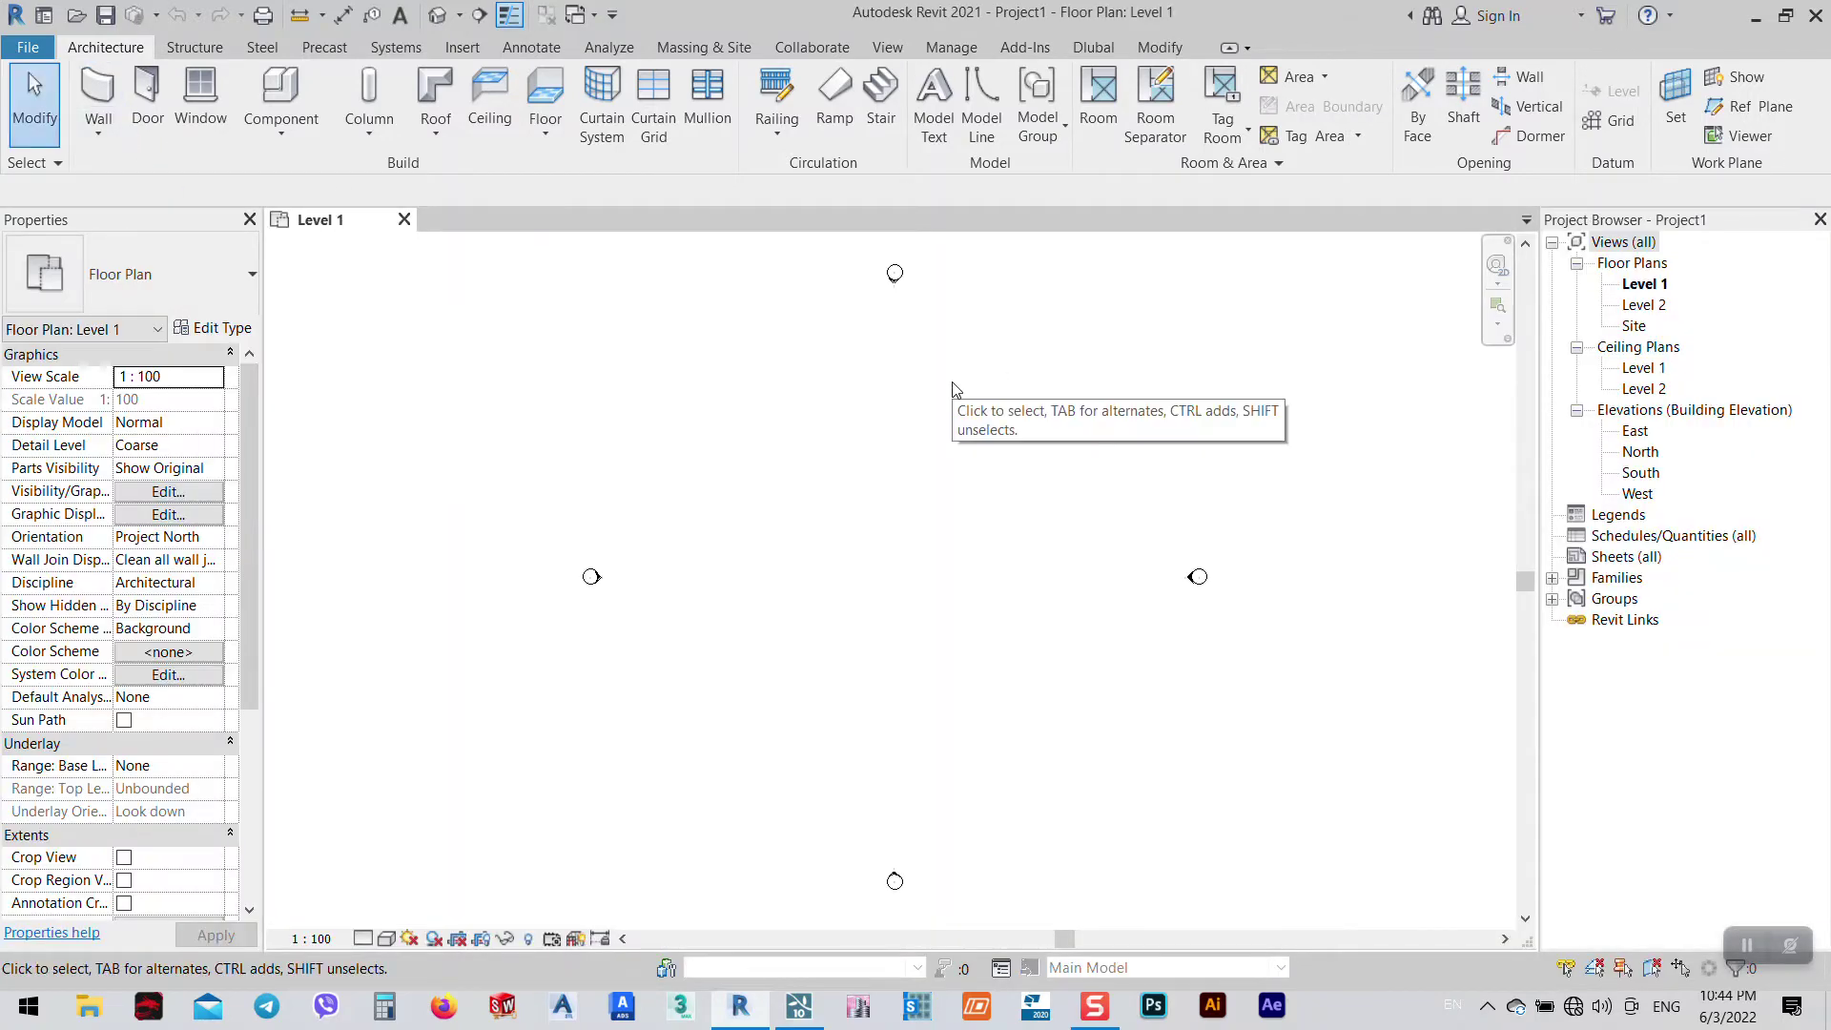
- Set the project's length units to meters with 2 decimal places
key(u)
key(n)
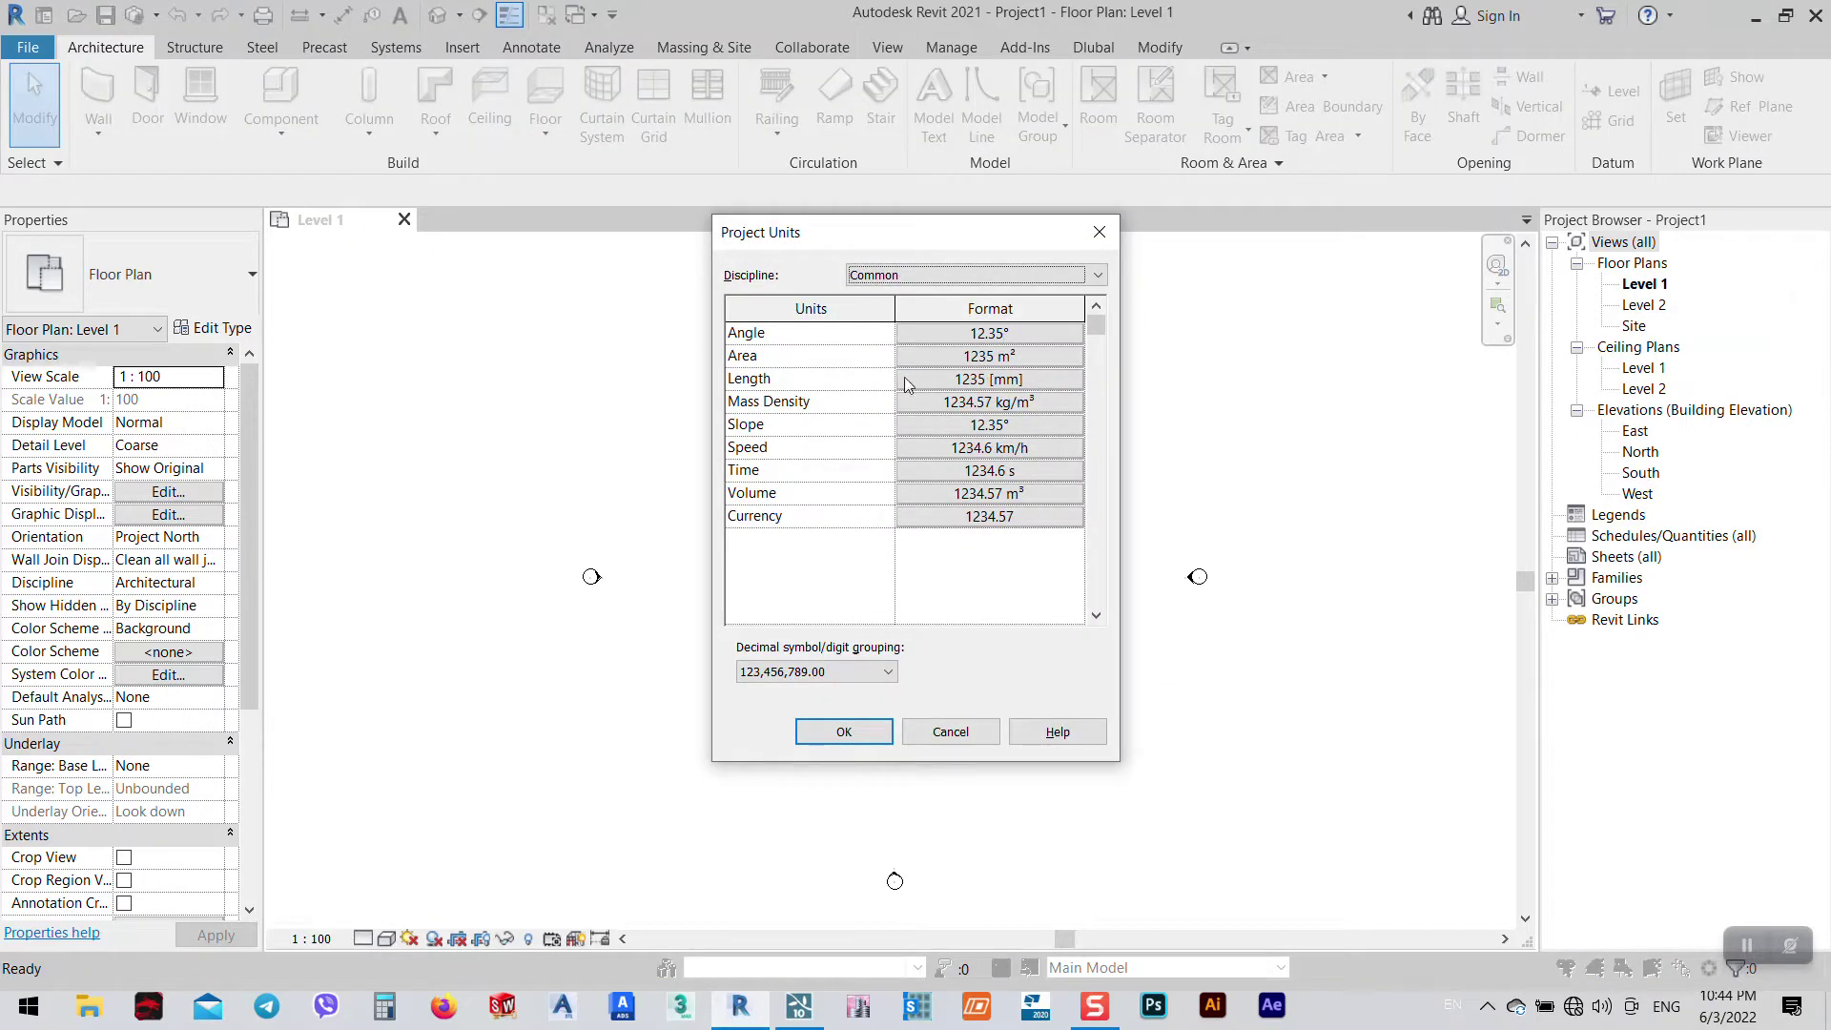
click(970, 381)
click(569, 466)
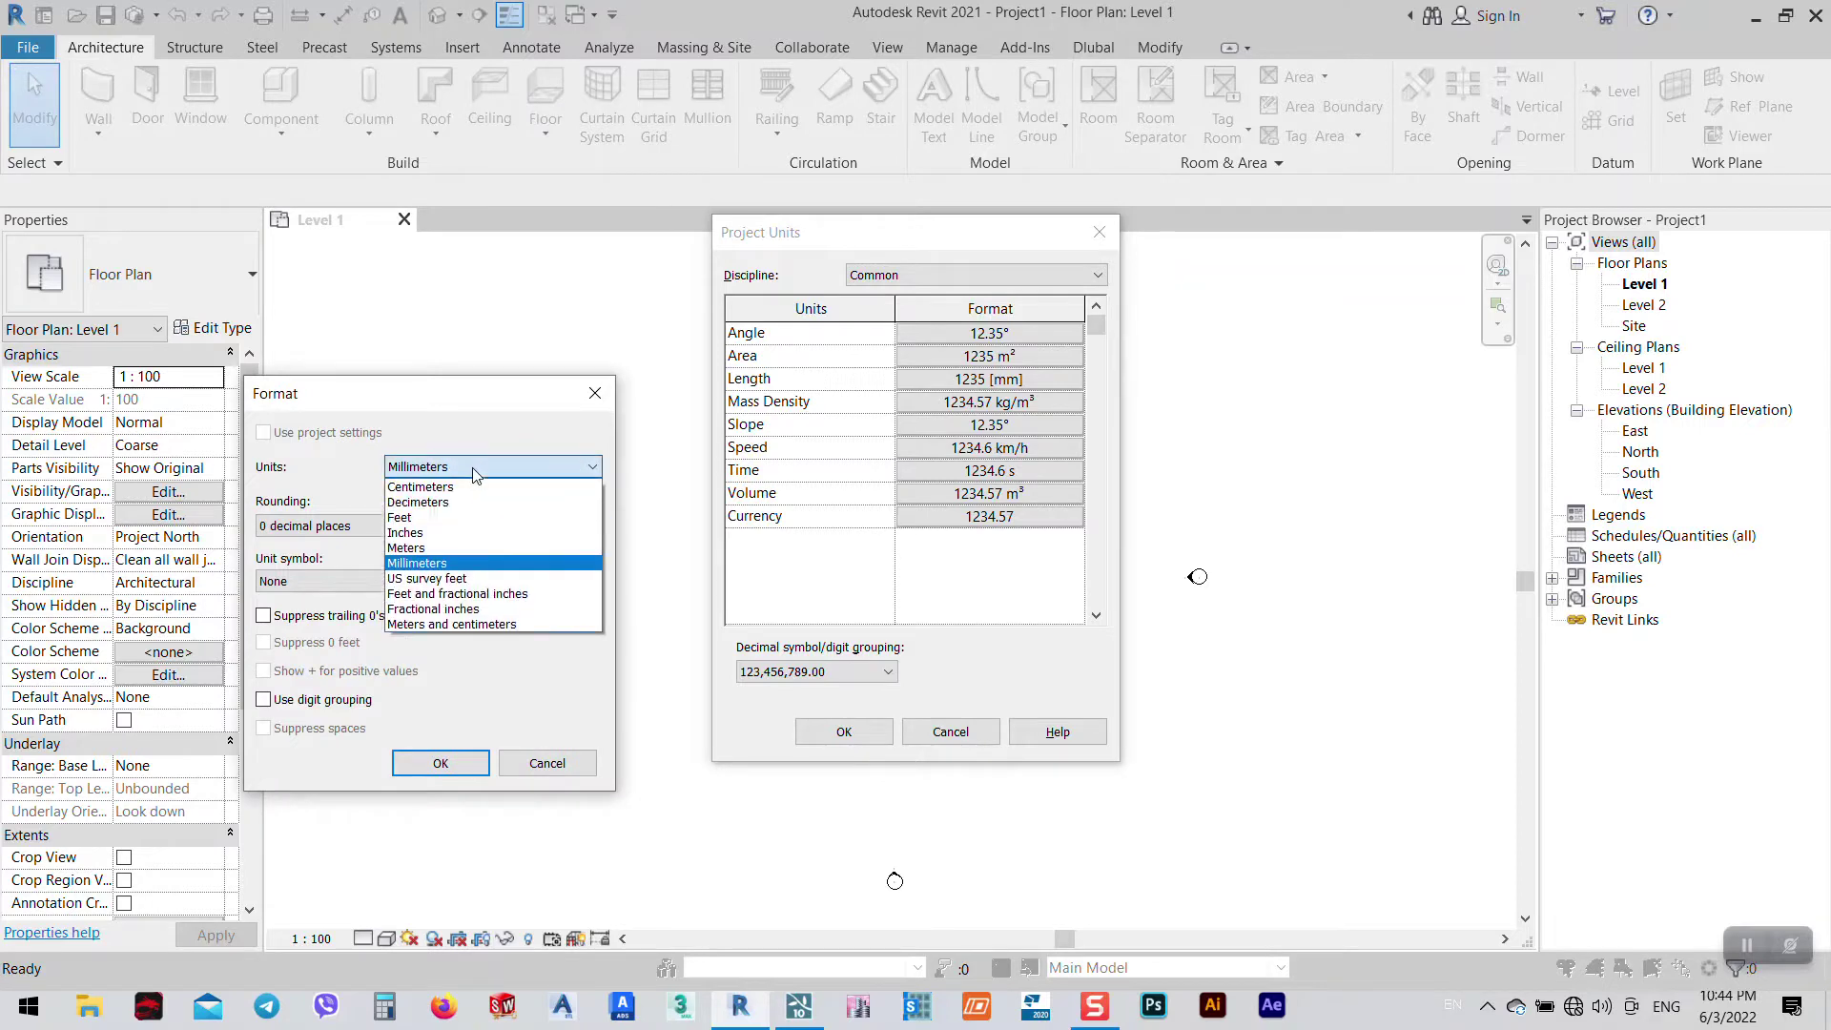
click(406, 547)
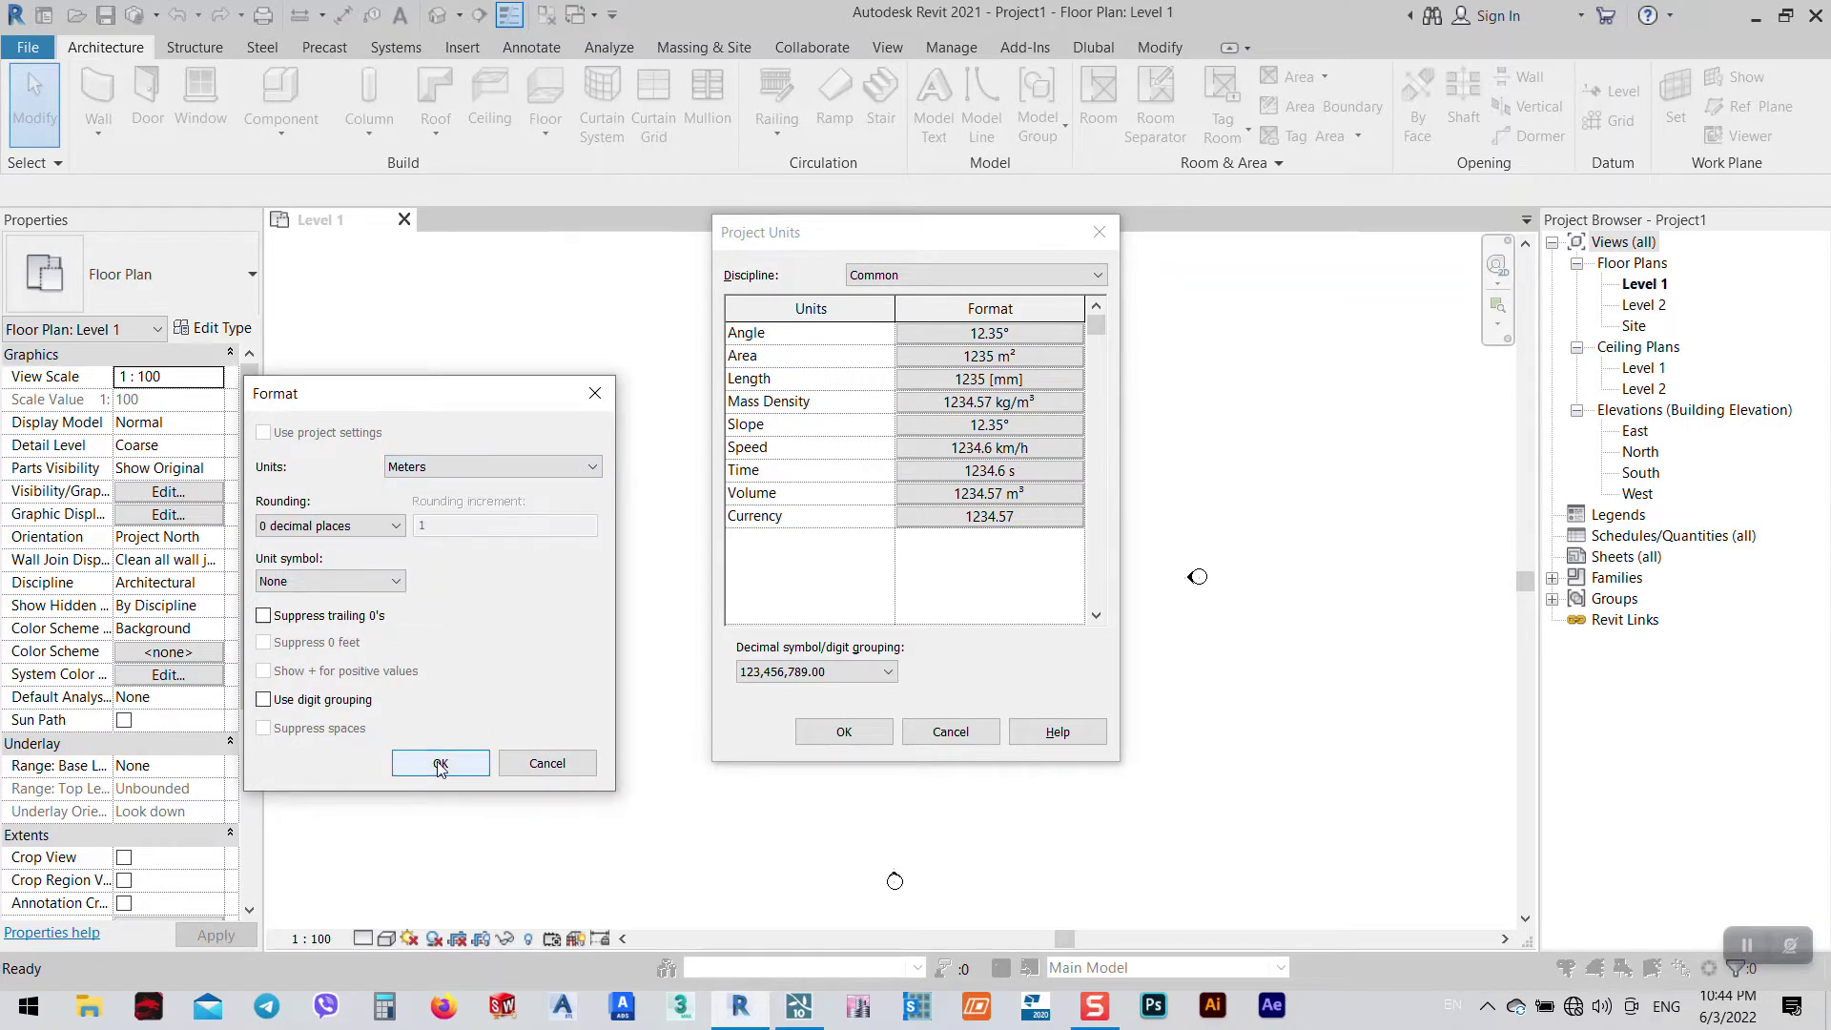
click(441, 763)
click(961, 382)
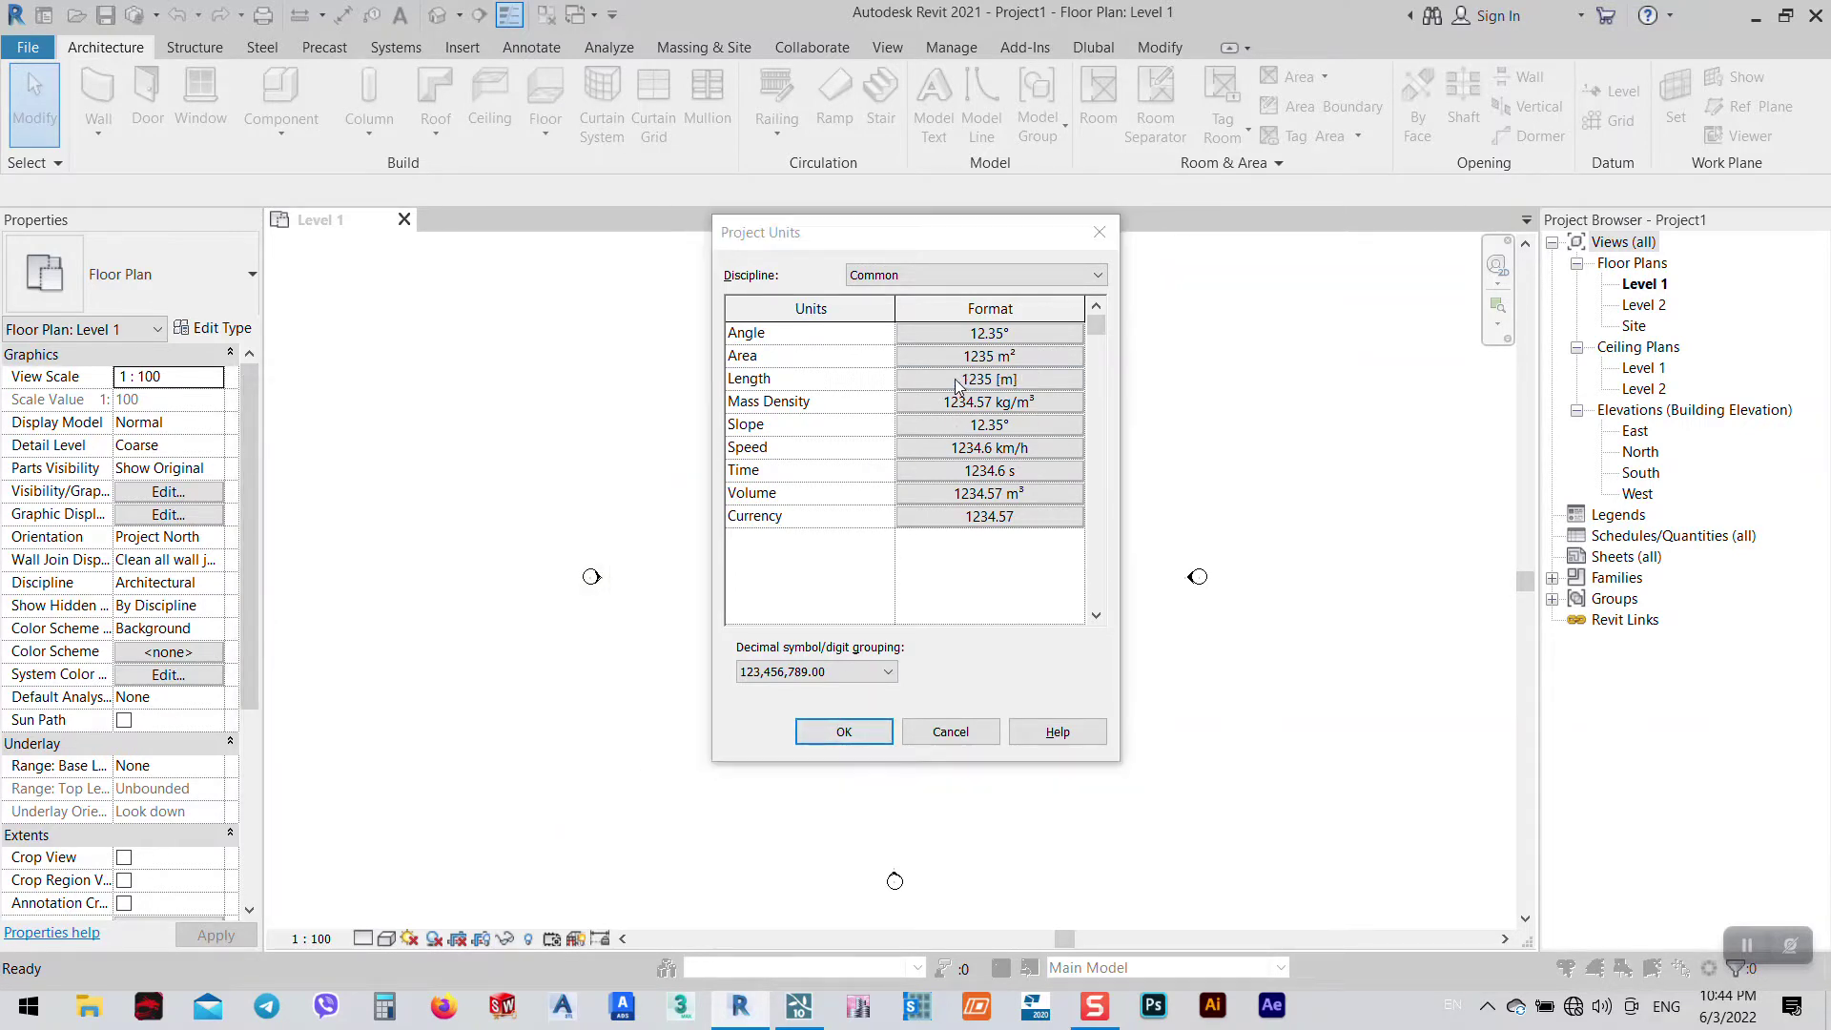
click(398, 526)
click(319, 627)
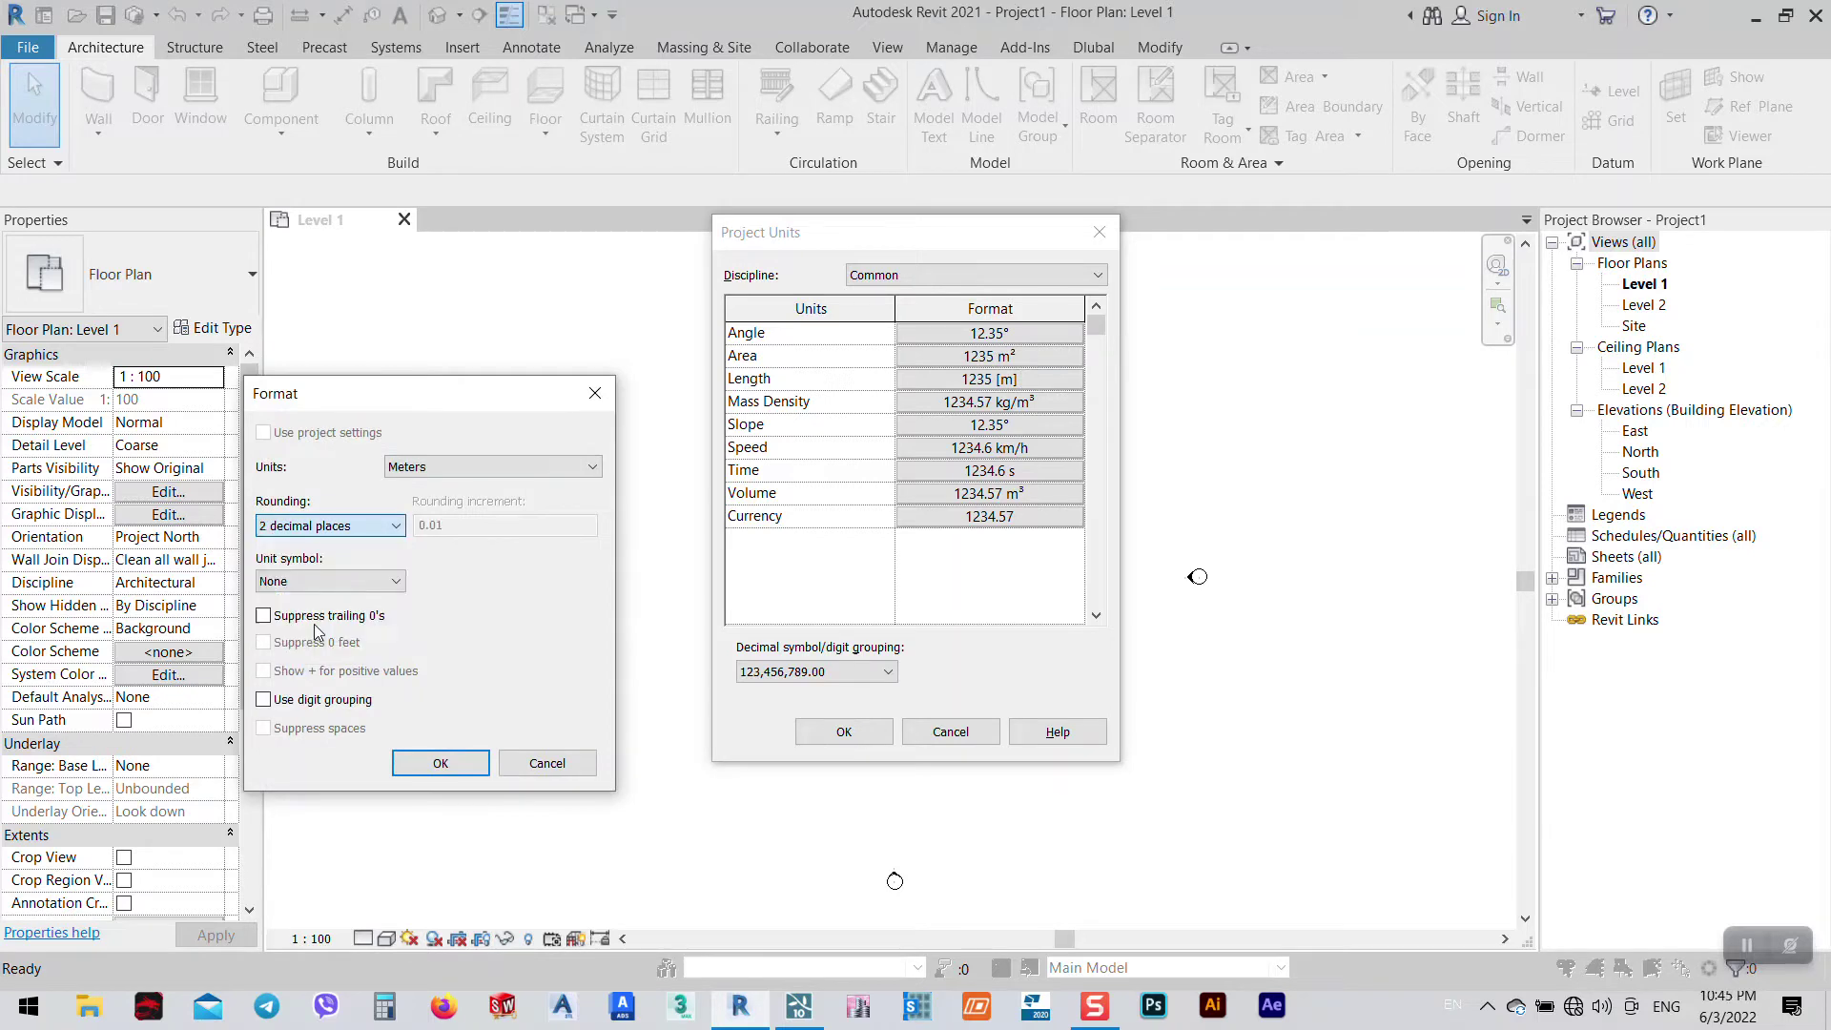
click(441, 763)
click(844, 732)
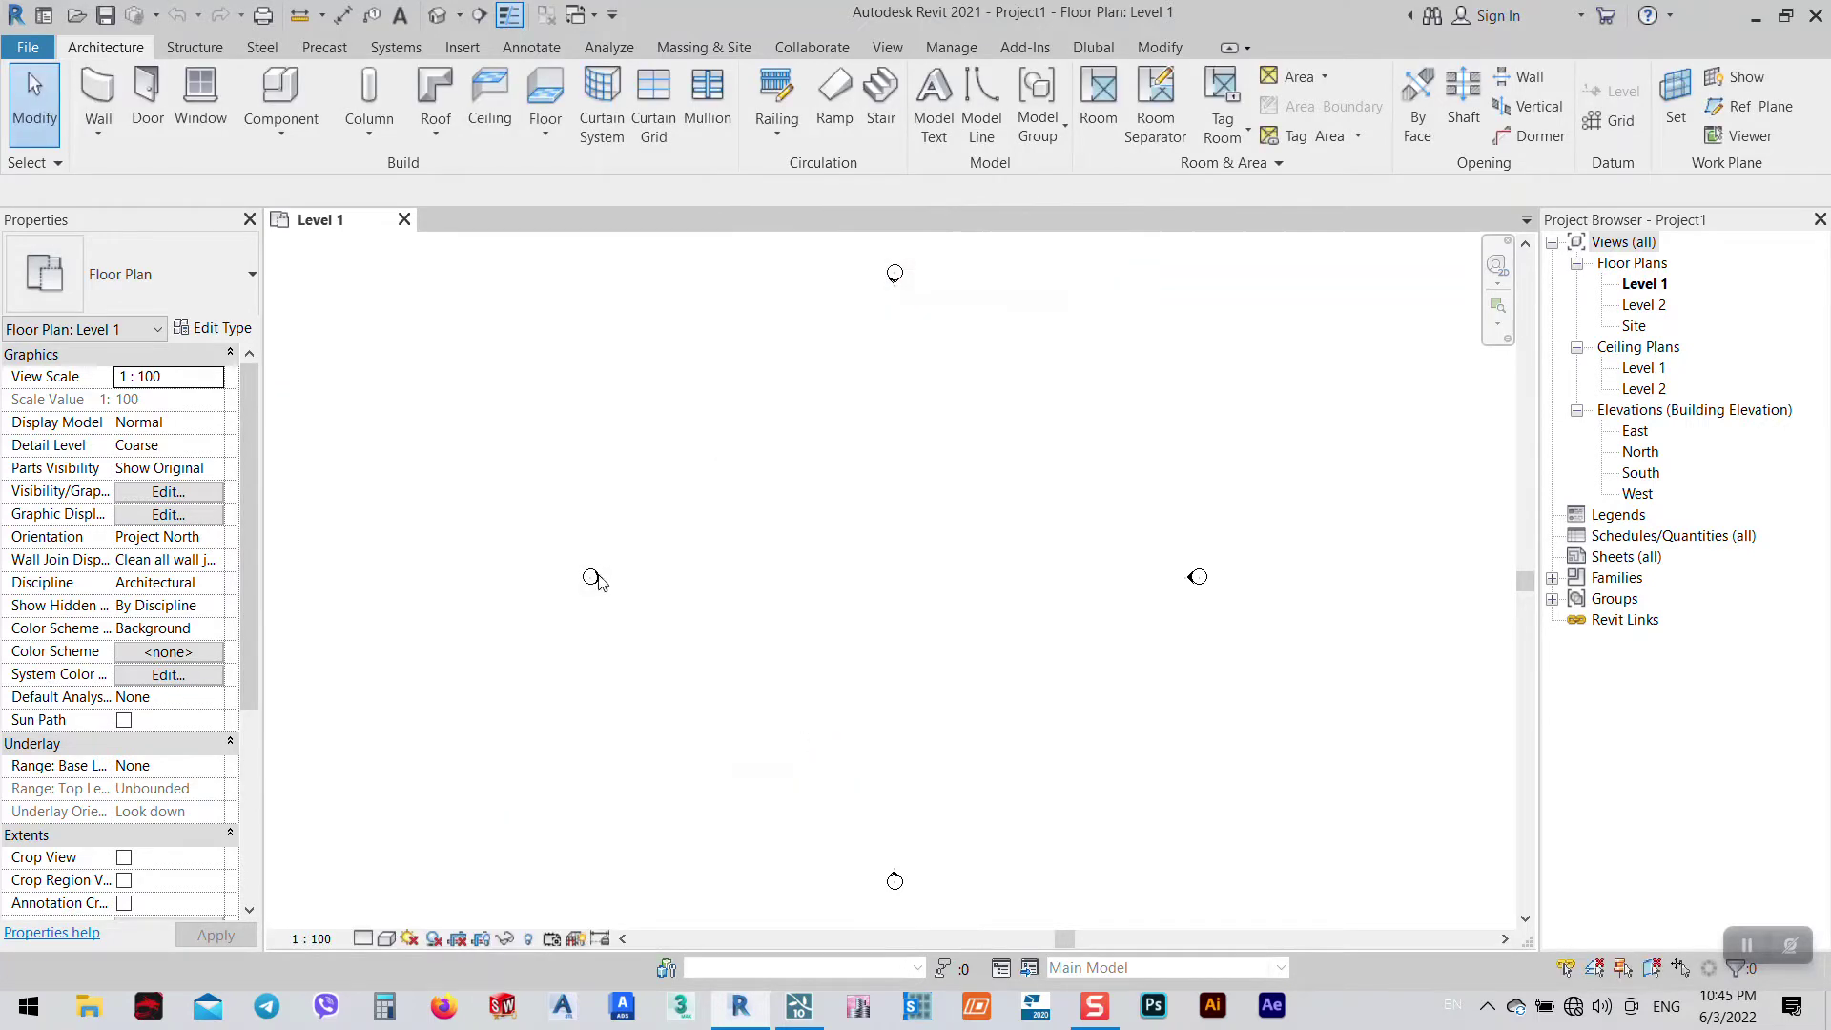
- Start the Wall tool with the CW 102-50-215p basic wall type and its height constrained up to Level 2
click(98, 105)
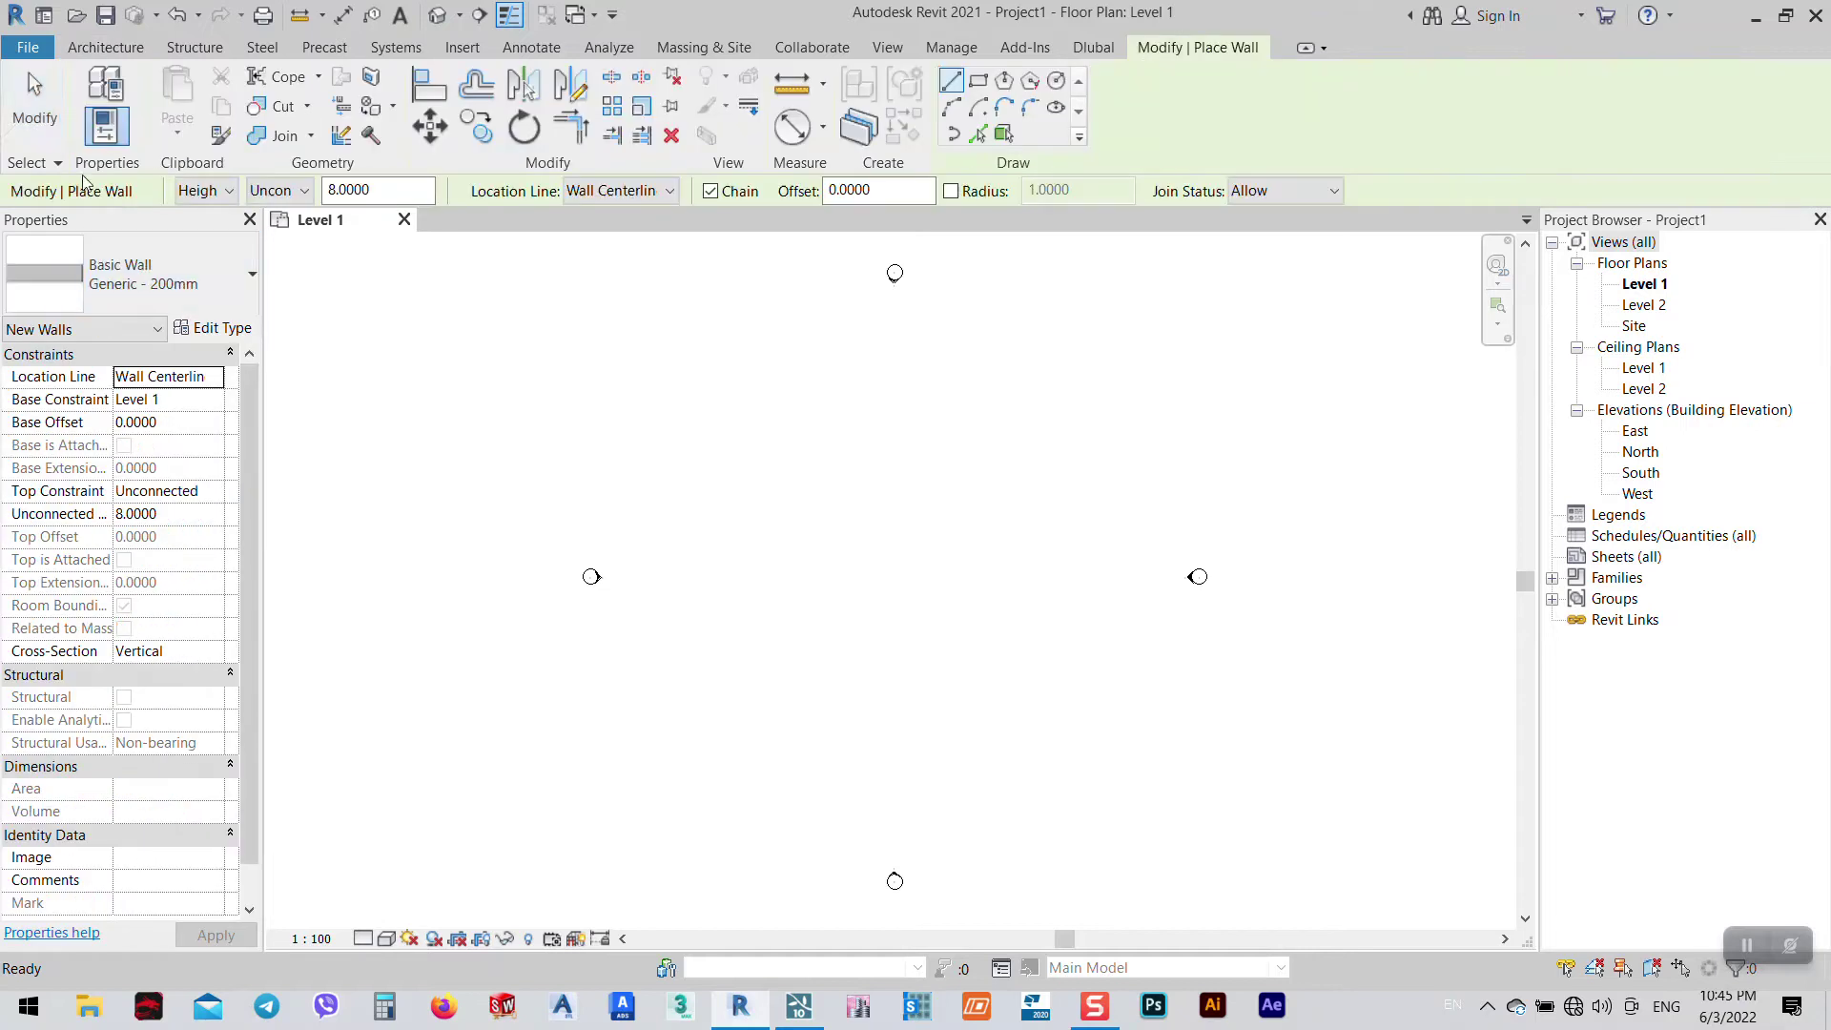
click(171, 286)
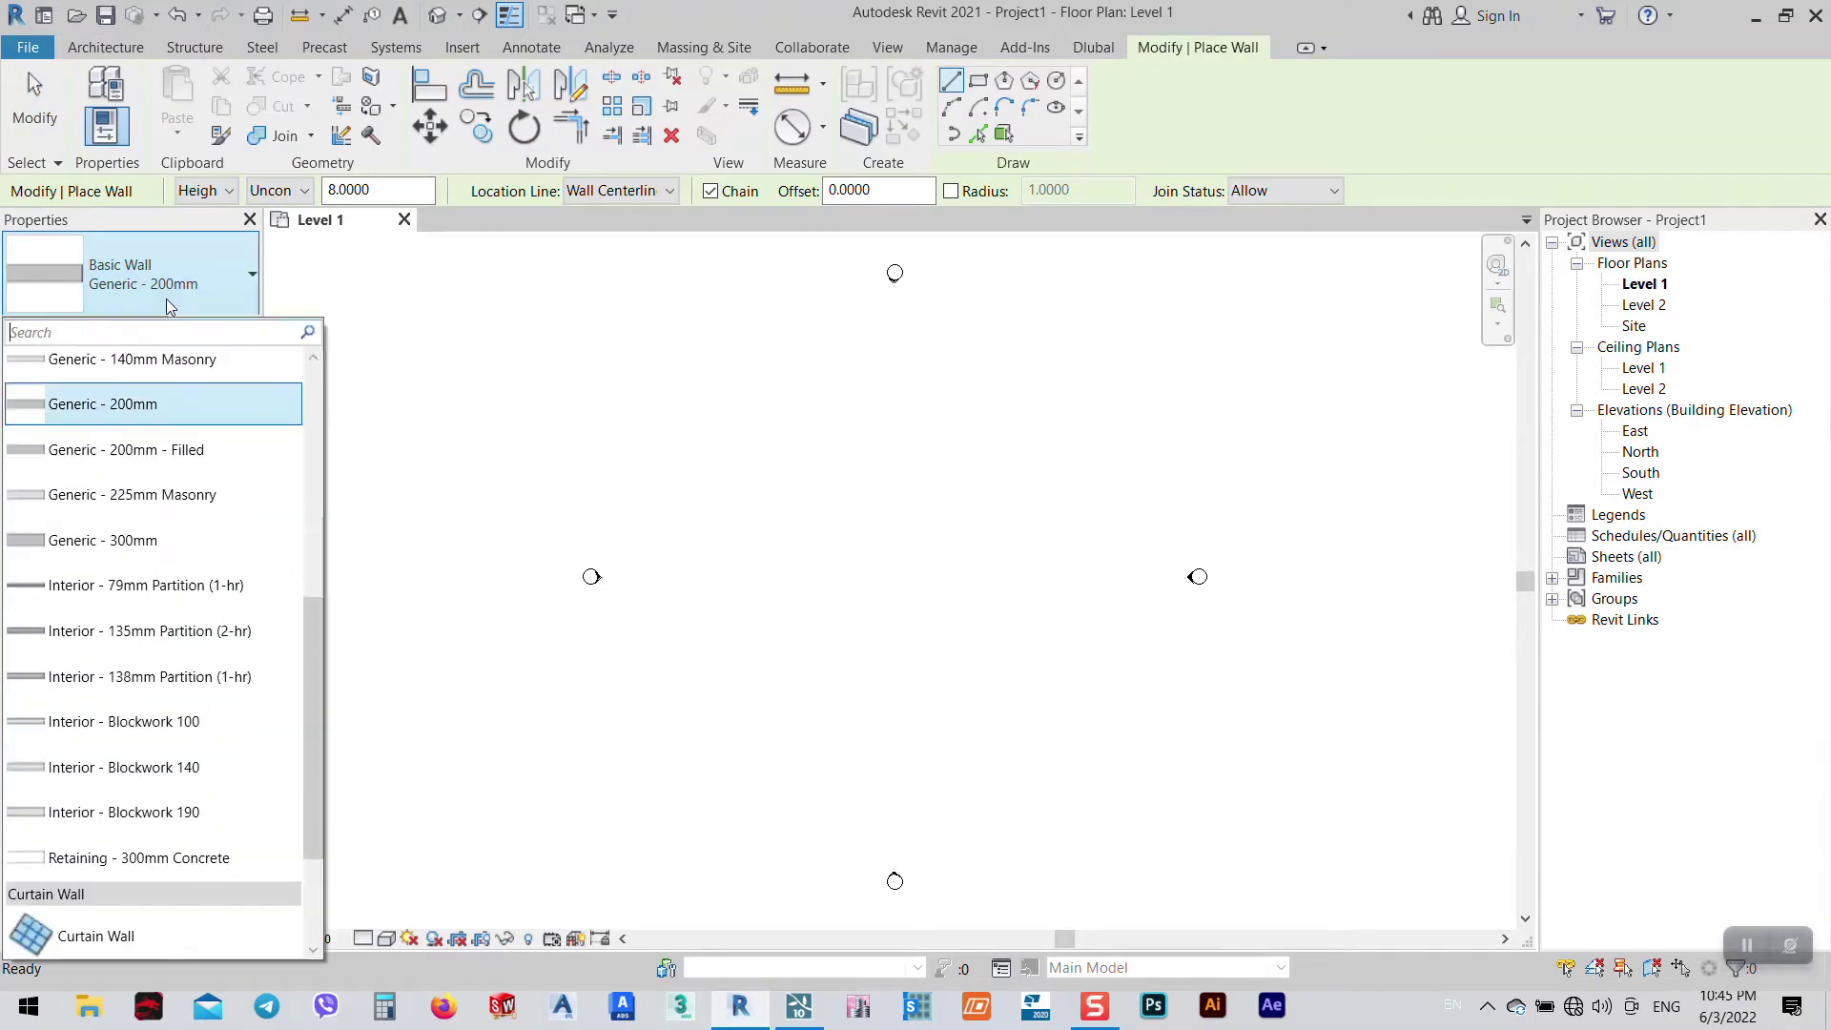
scroll(120, 356, up, 2)
scroll(133, 444, up, 3)
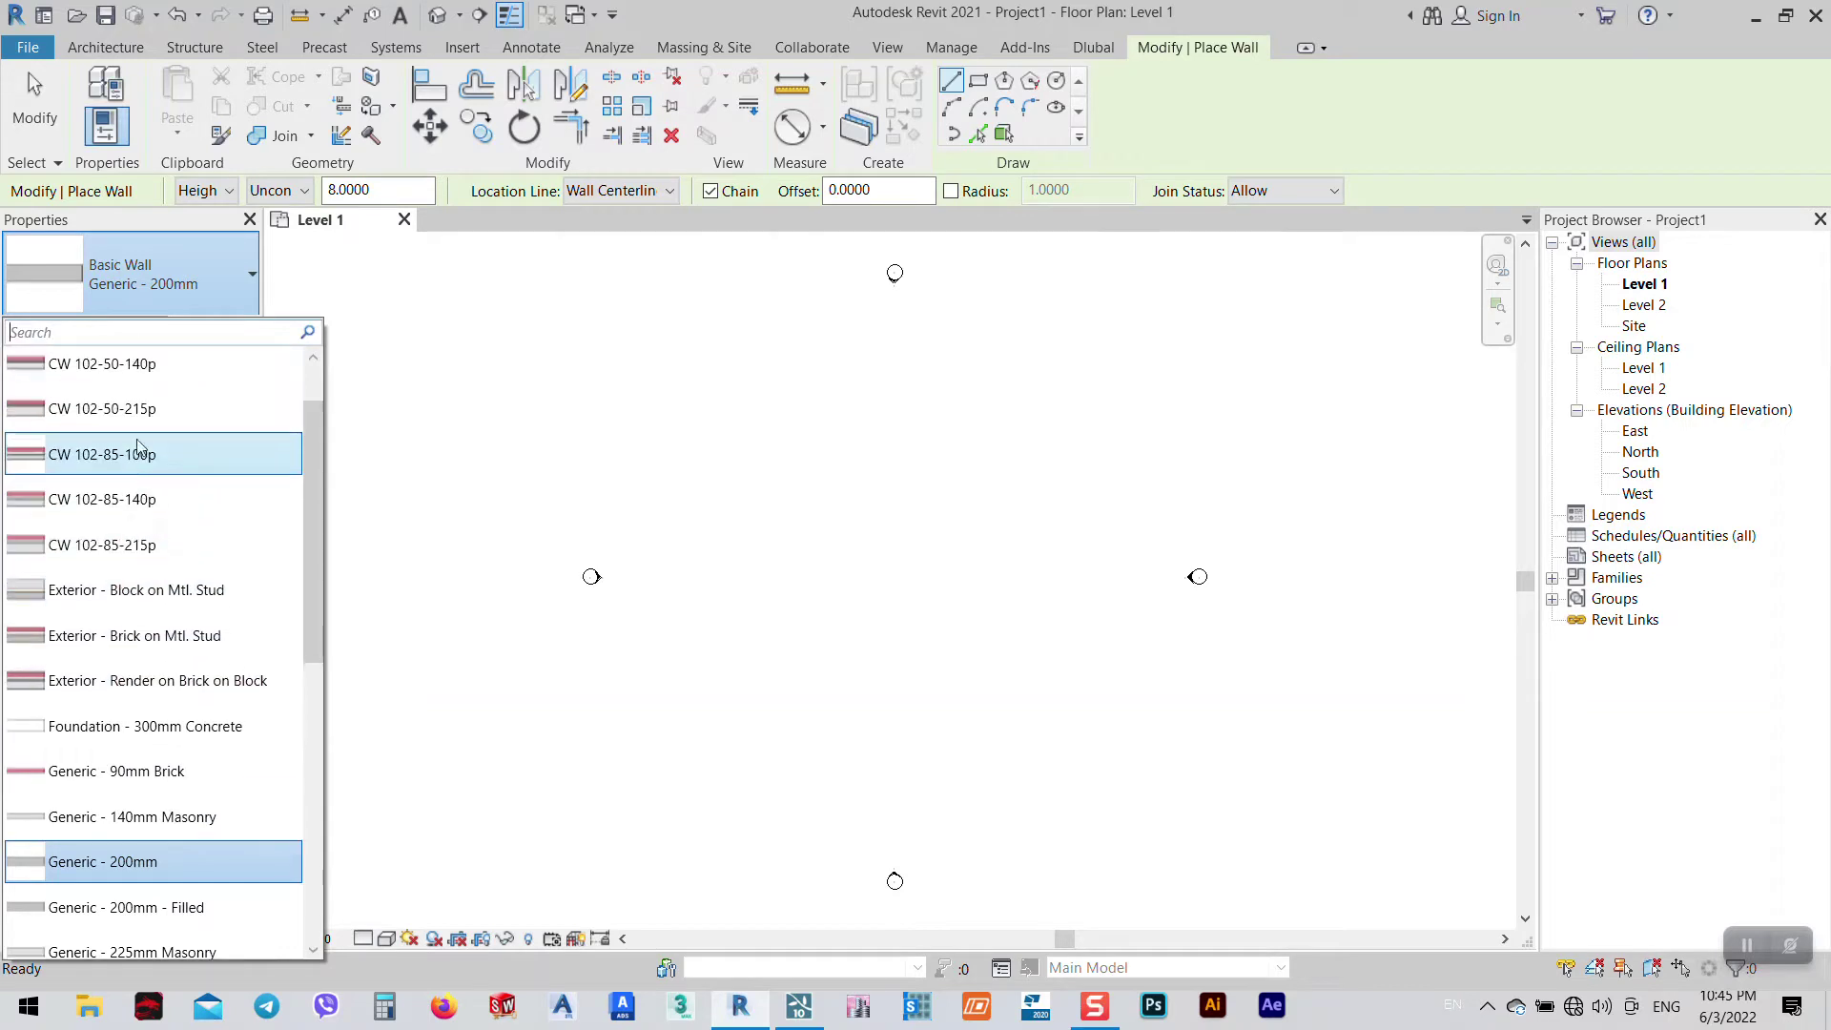
mouse_move(121, 408)
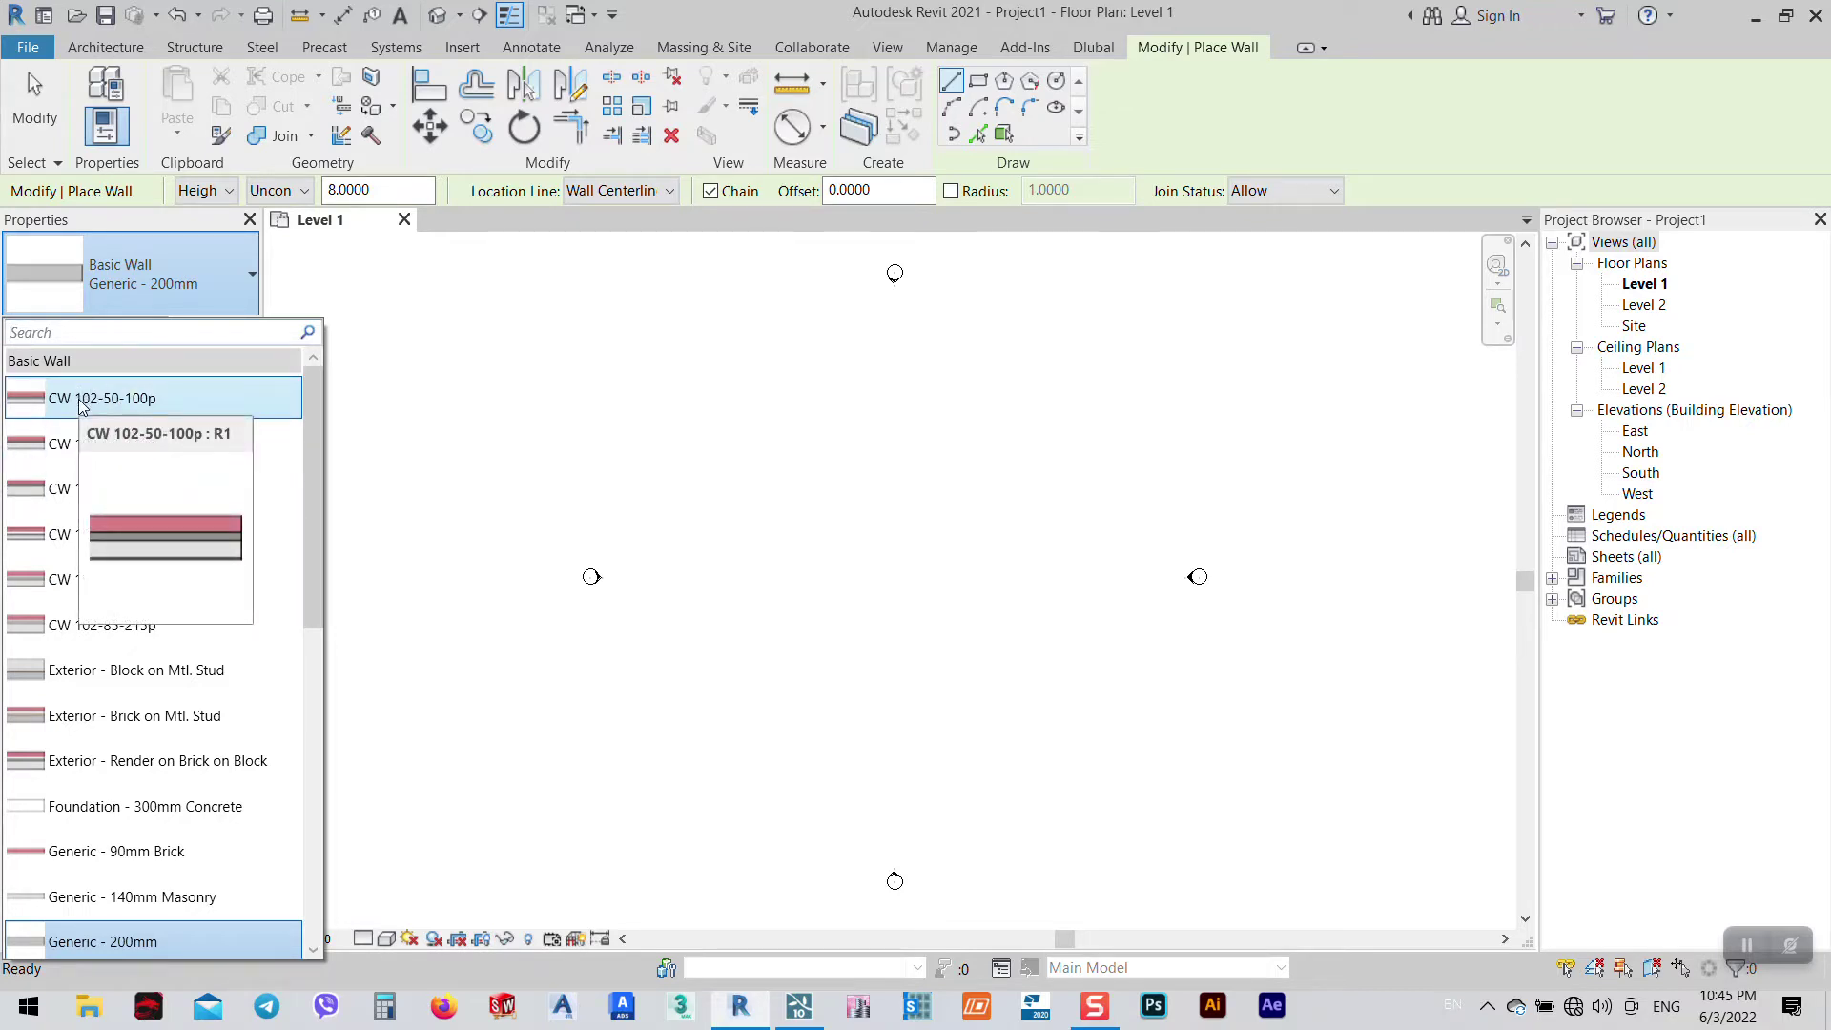
mouse_move(76, 459)
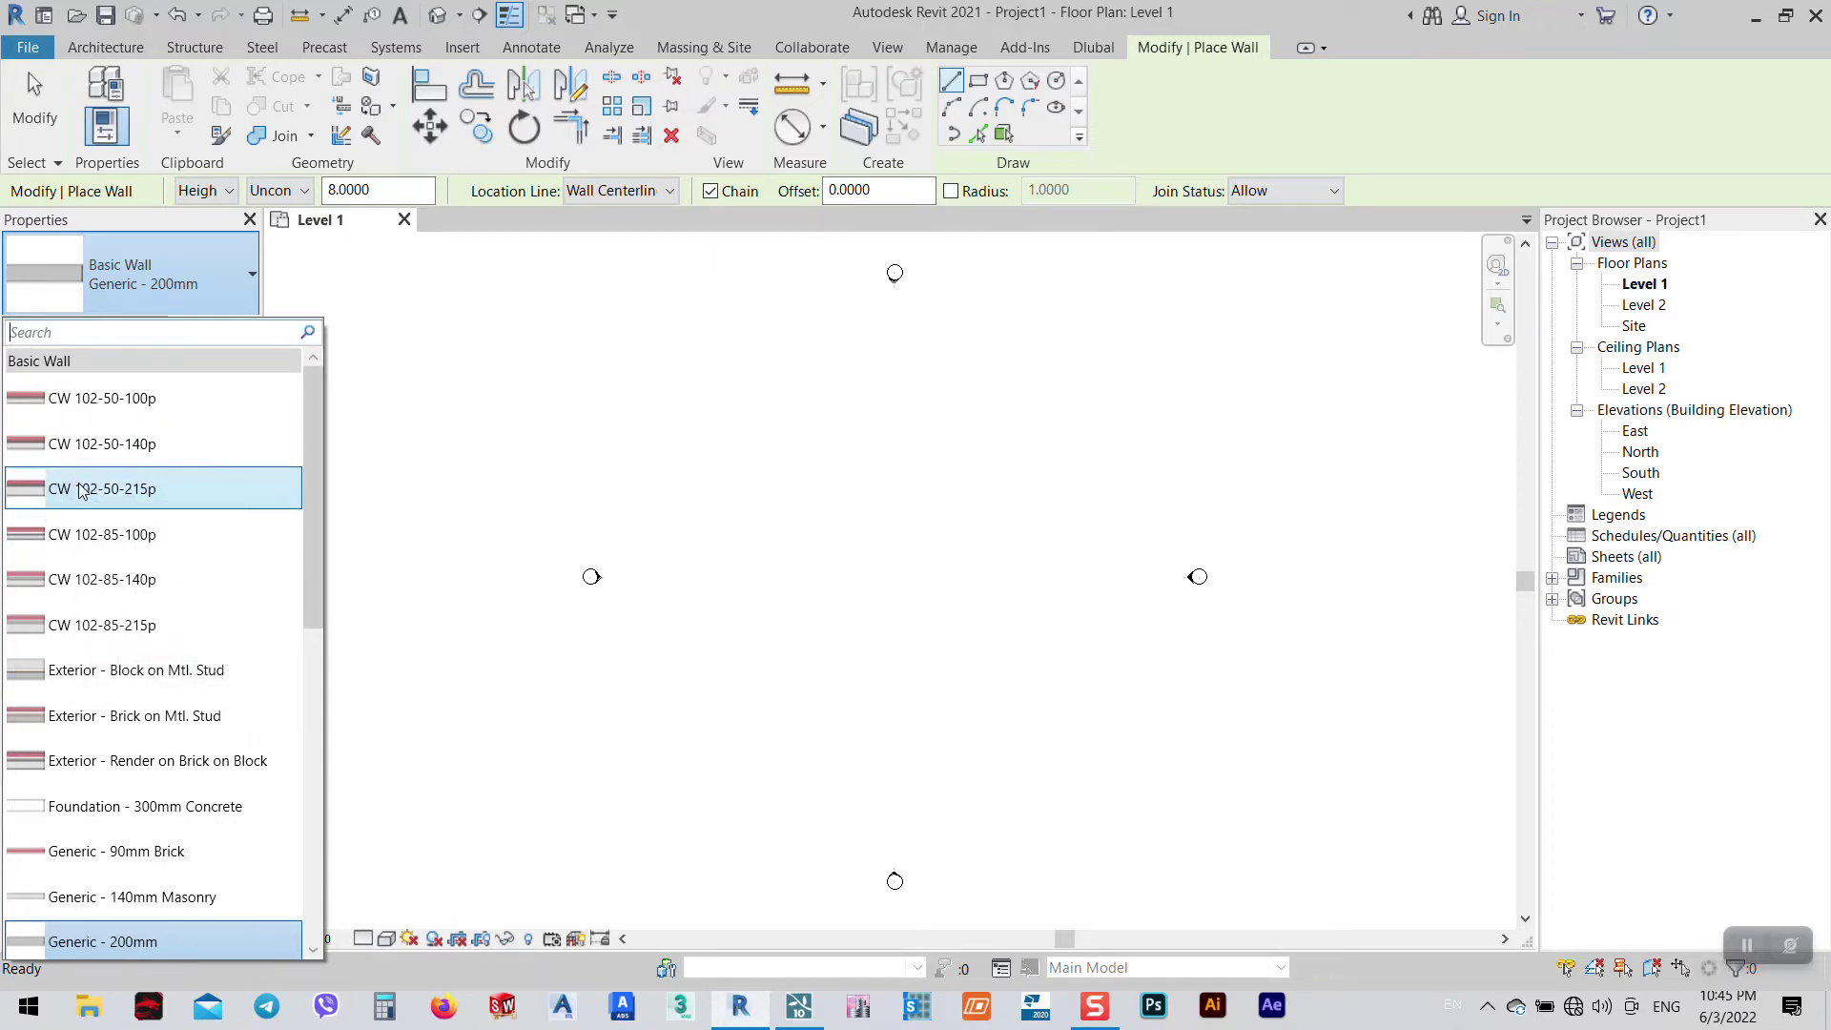
mouse_move(83, 491)
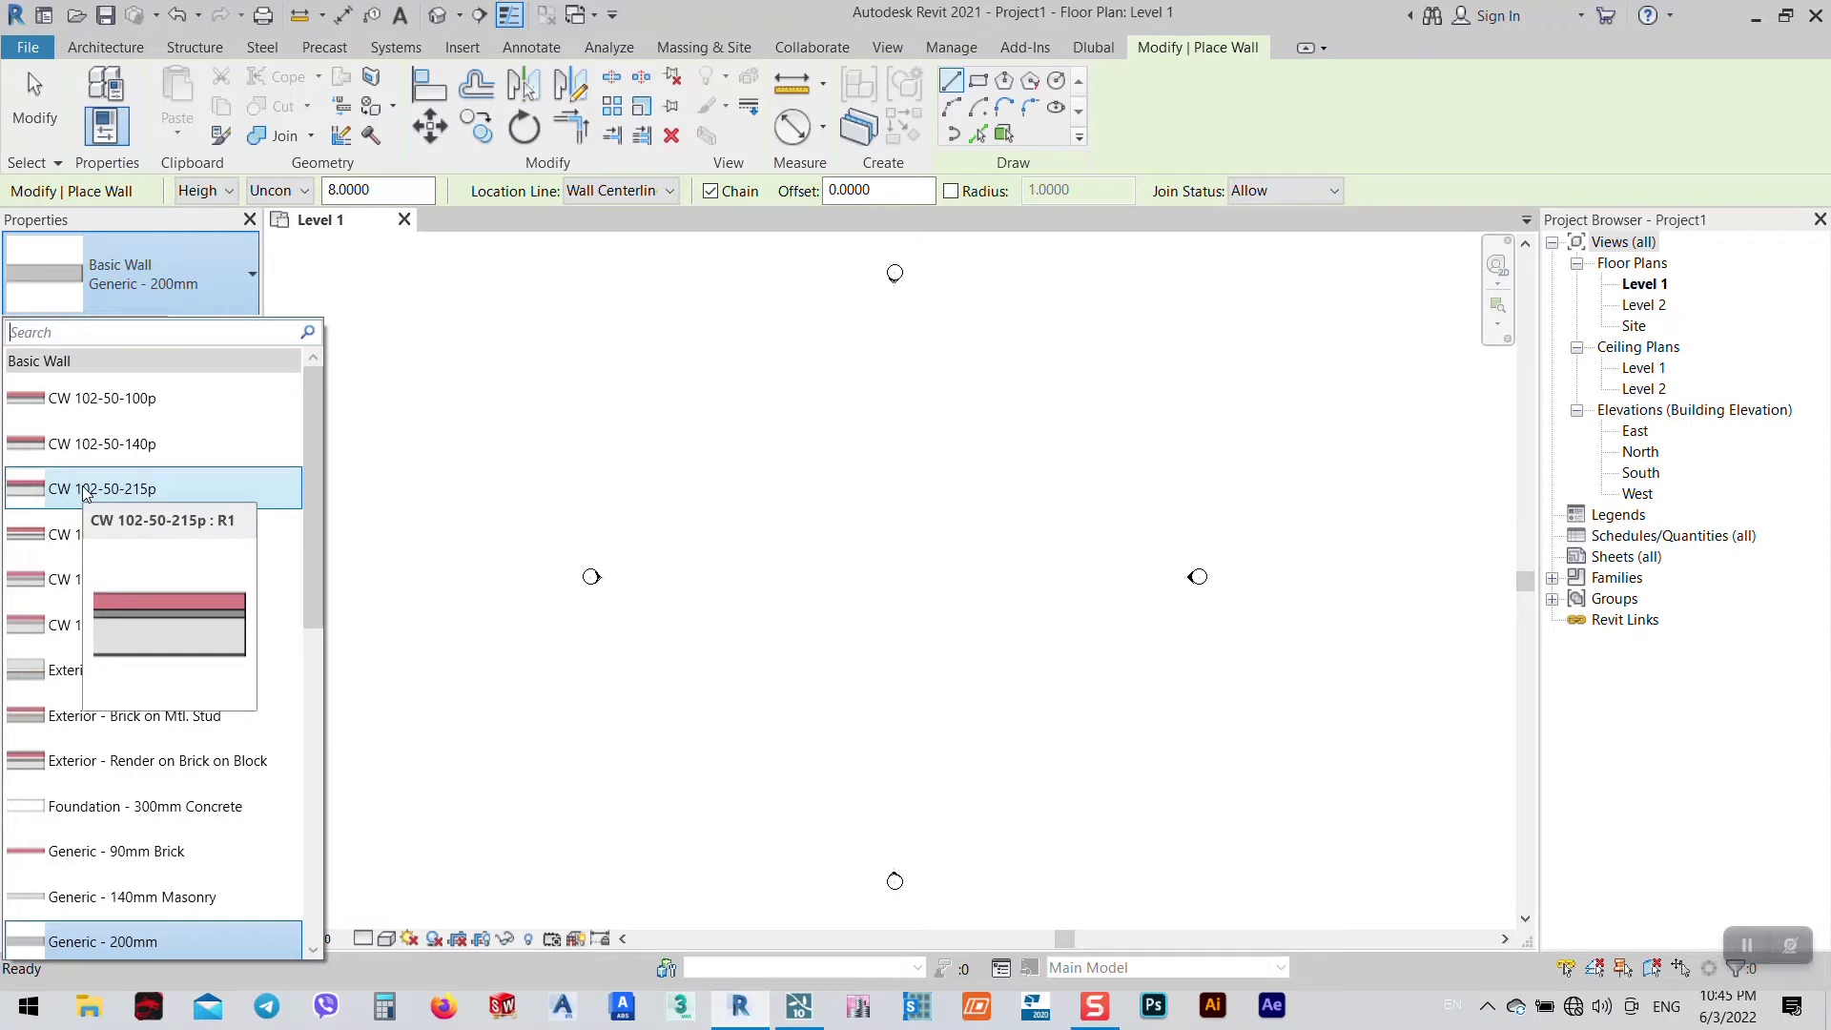
click(83, 489)
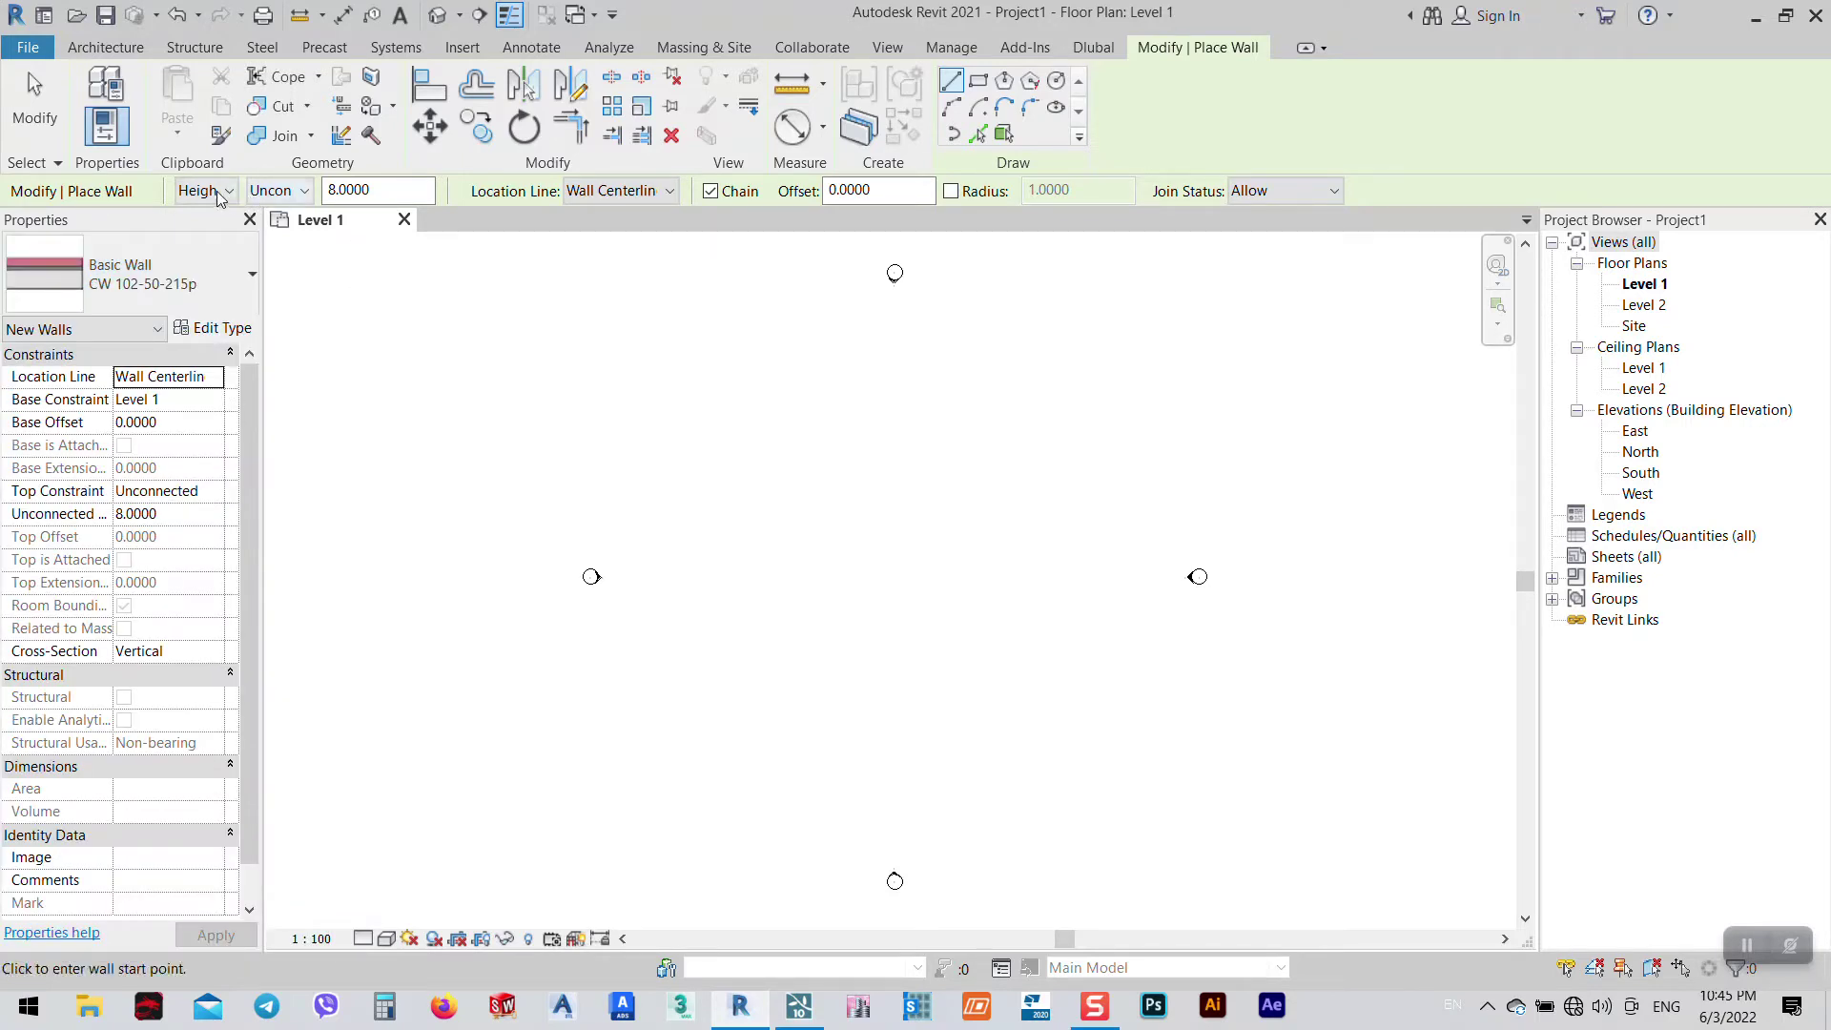
click(279, 191)
click(281, 234)
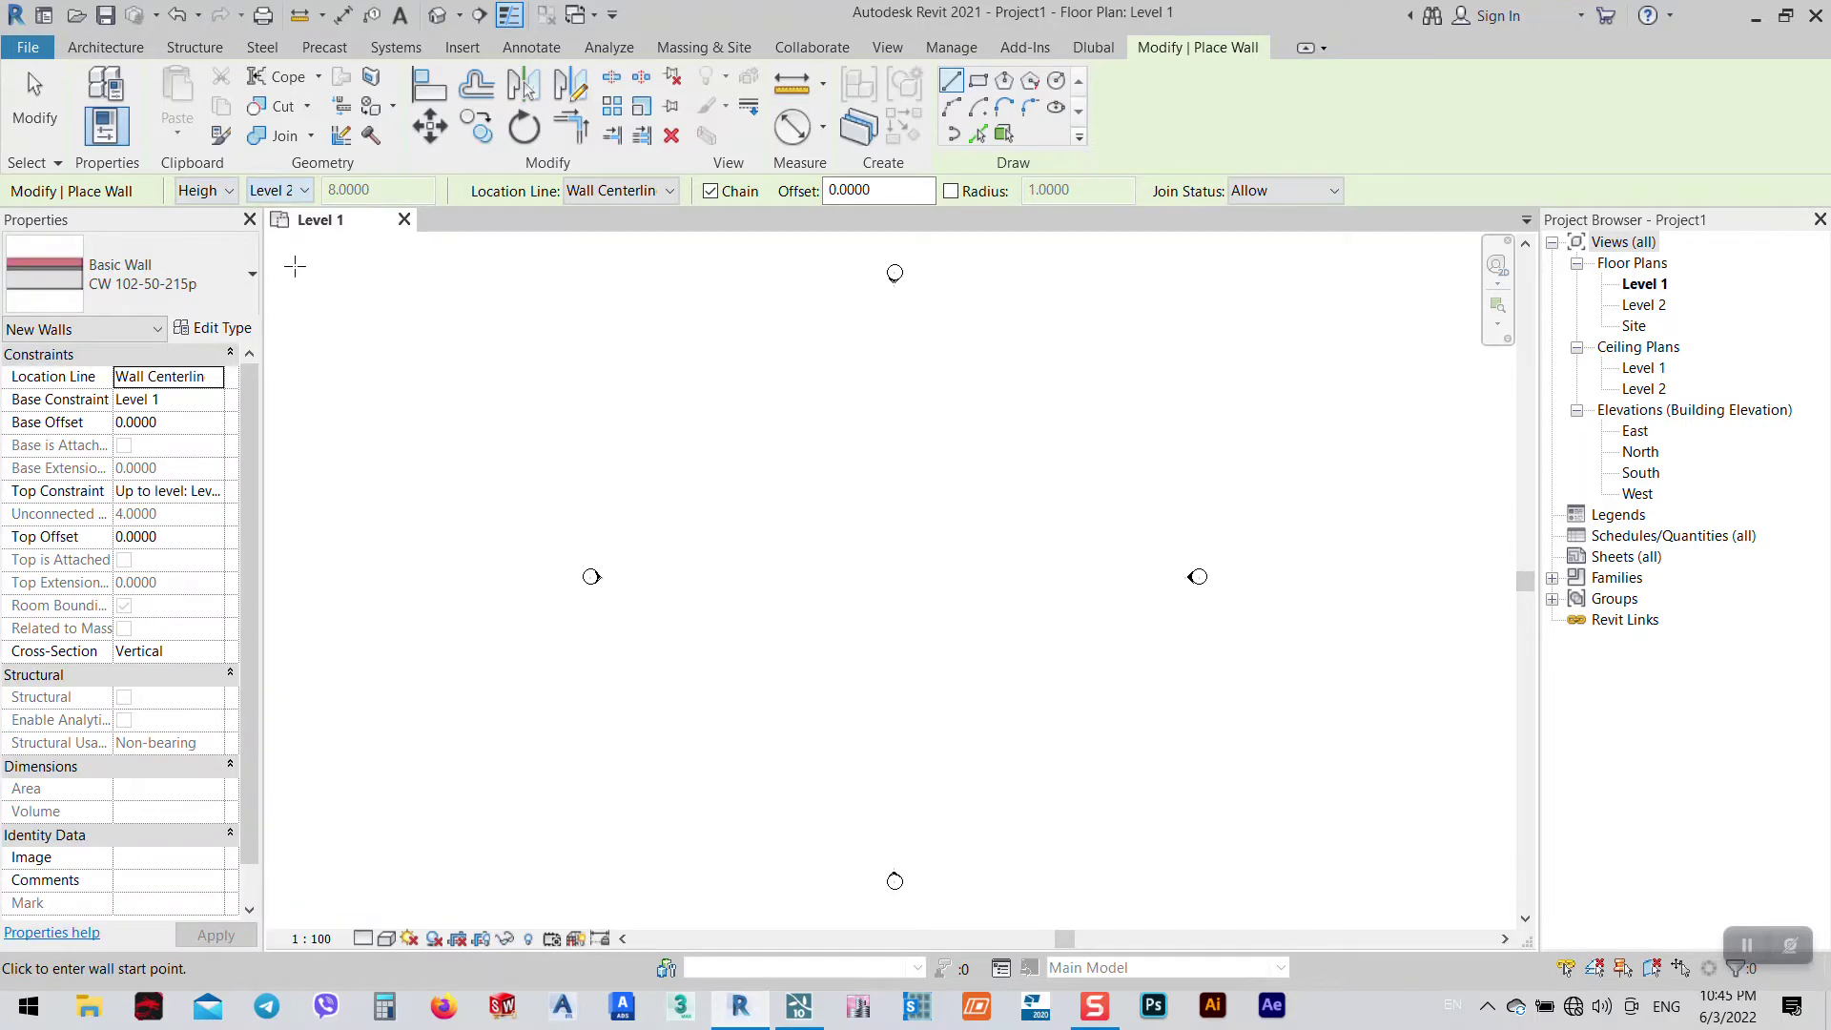
- Draw a rectangular loop of exterior walls about 20.5 m wide and 18.4 m deep between the elevation markers
click(977, 80)
click(705, 406)
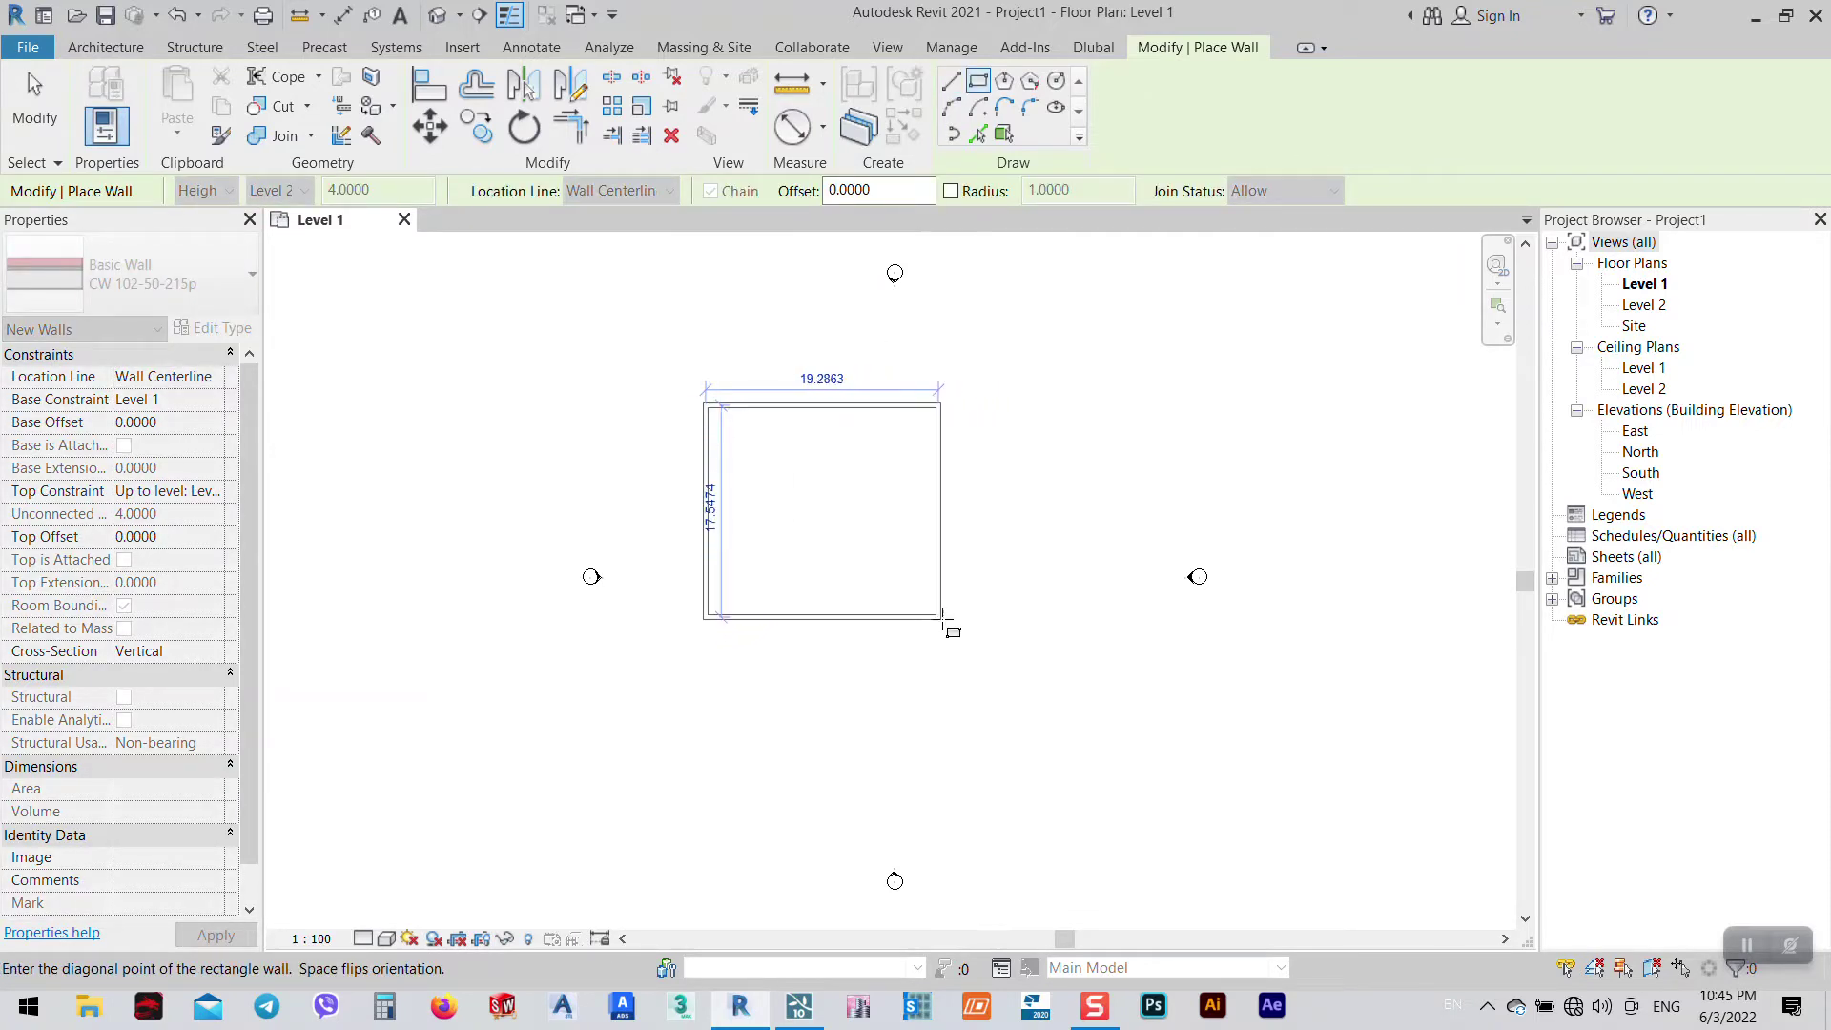
click(956, 631)
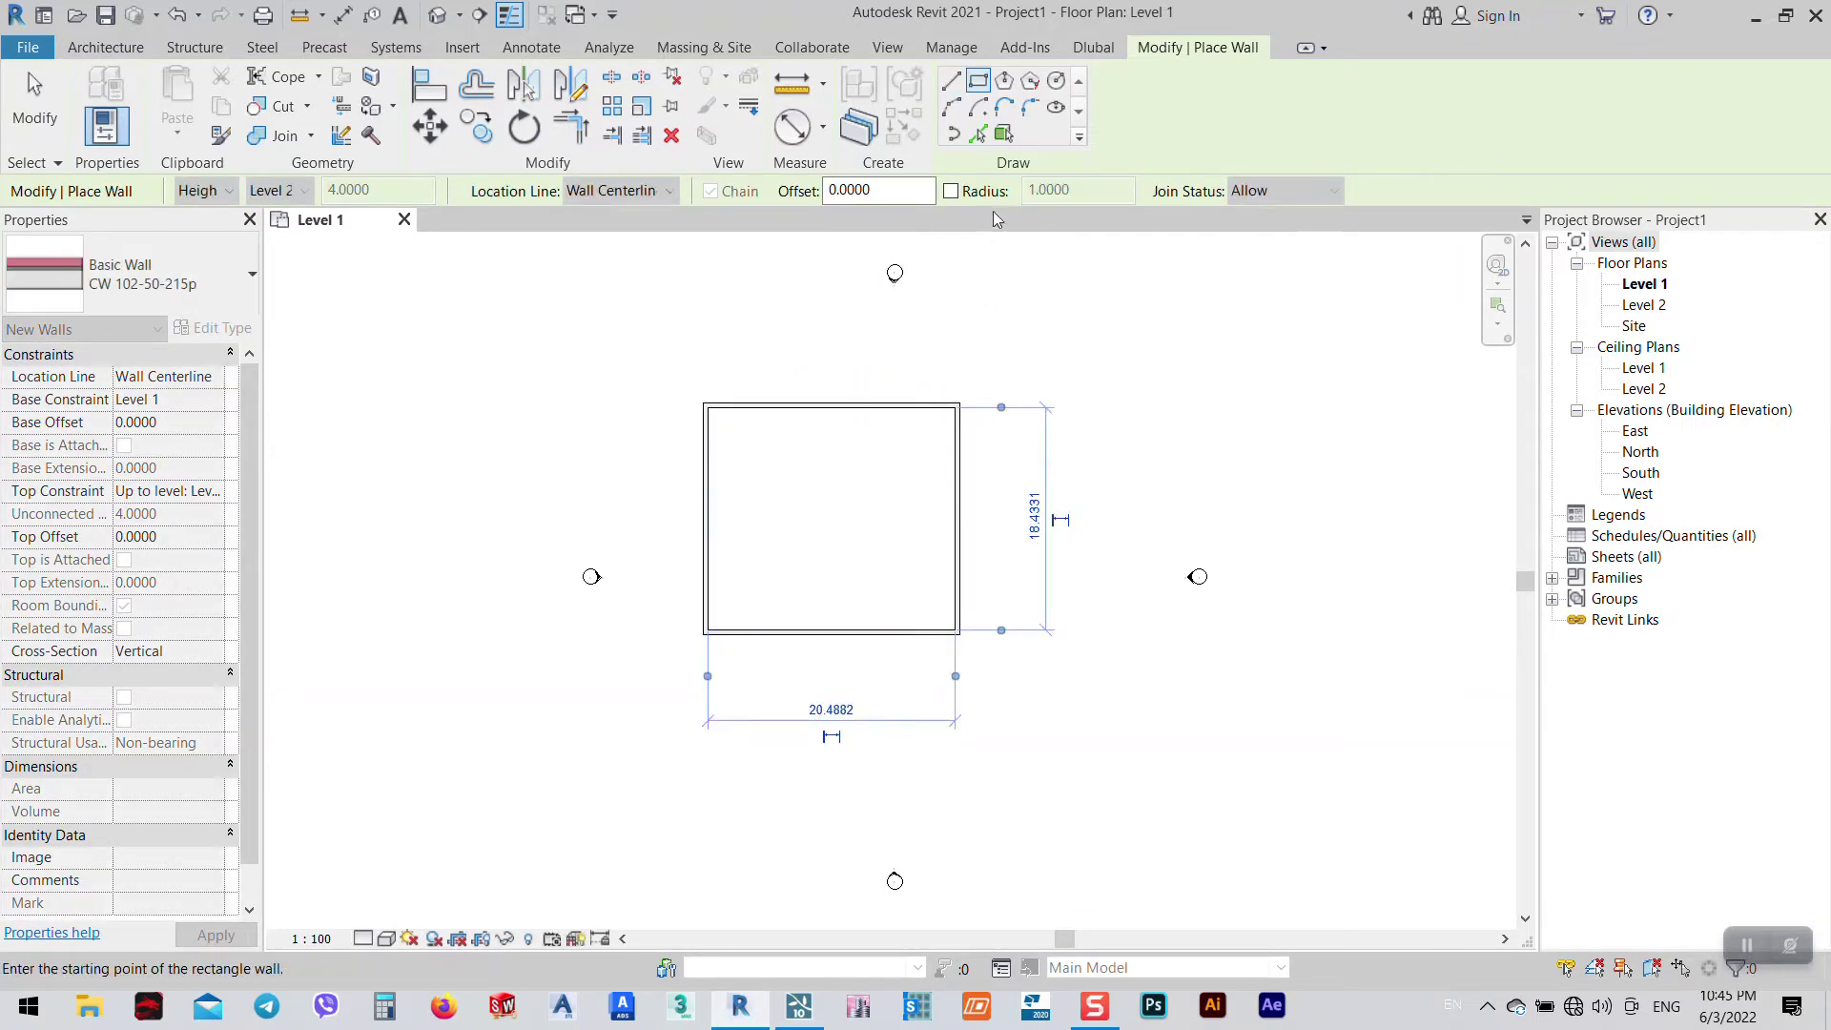
- Draw an interior wall from the west wall to about mid-width, turning north to the exterior wall to enclose the northwest room
click(952, 81)
click(707, 505)
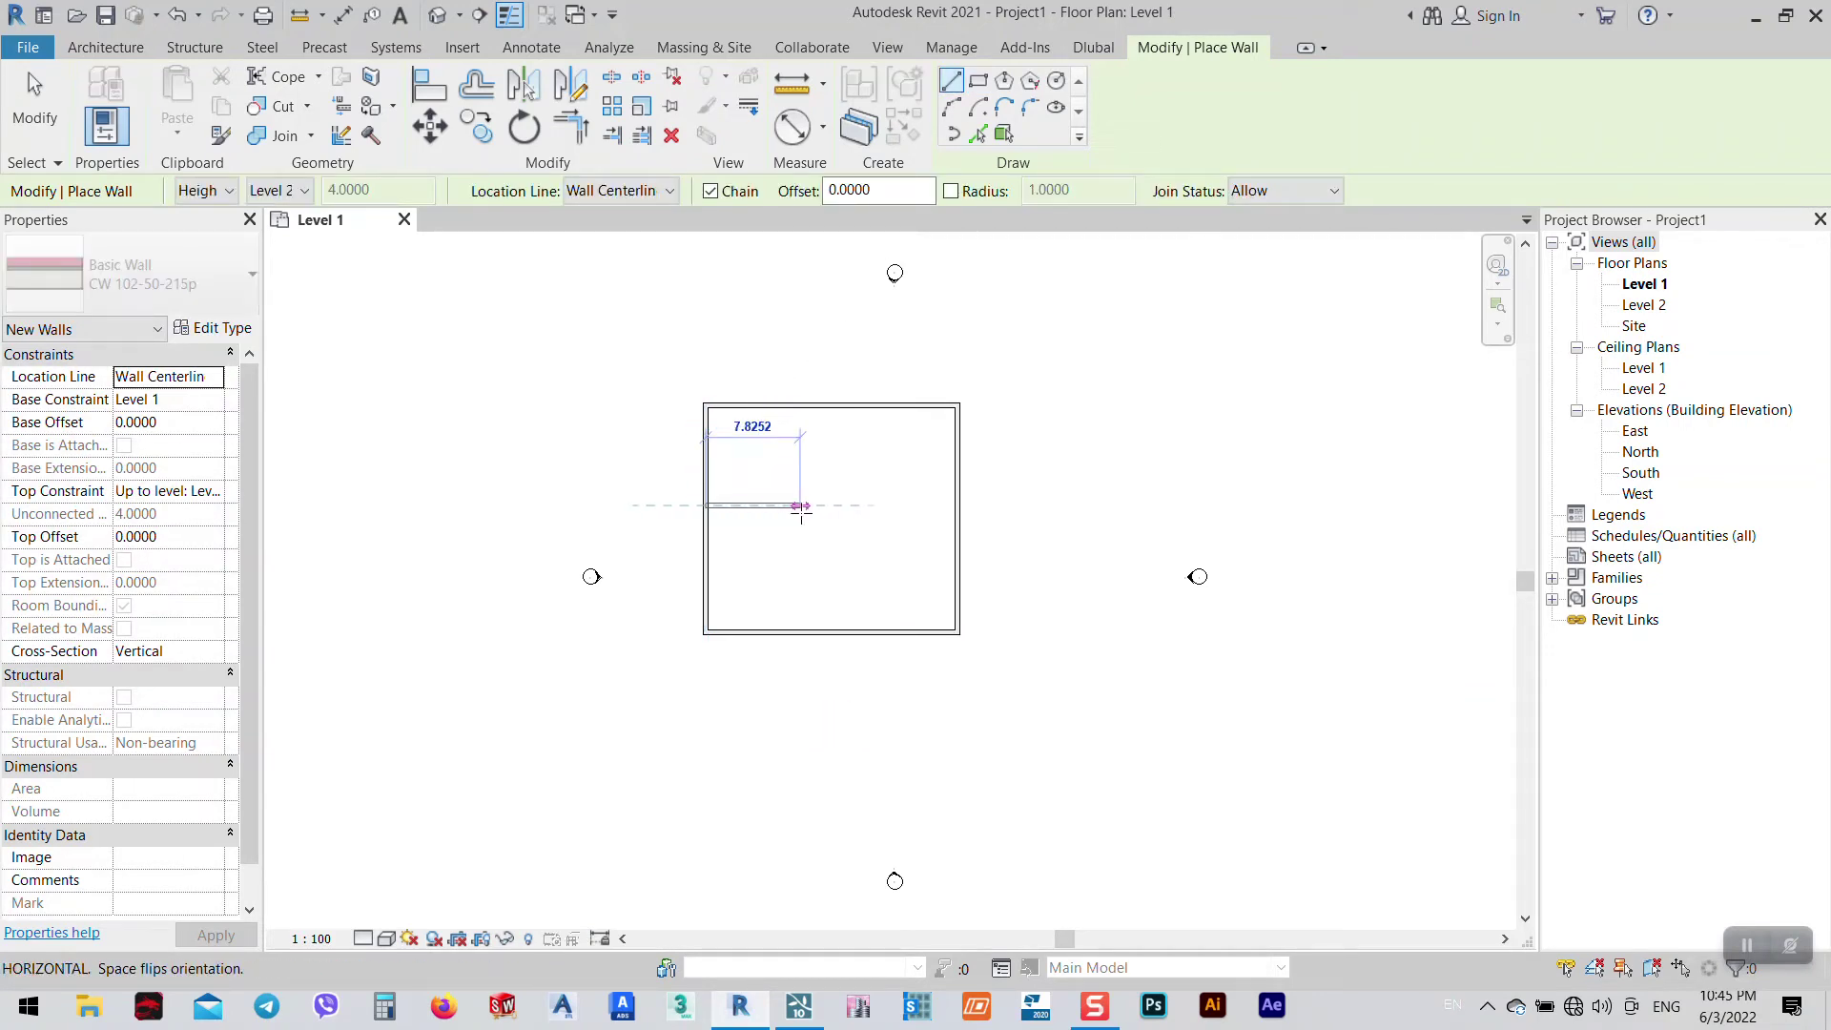
click(831, 505)
click(831, 407)
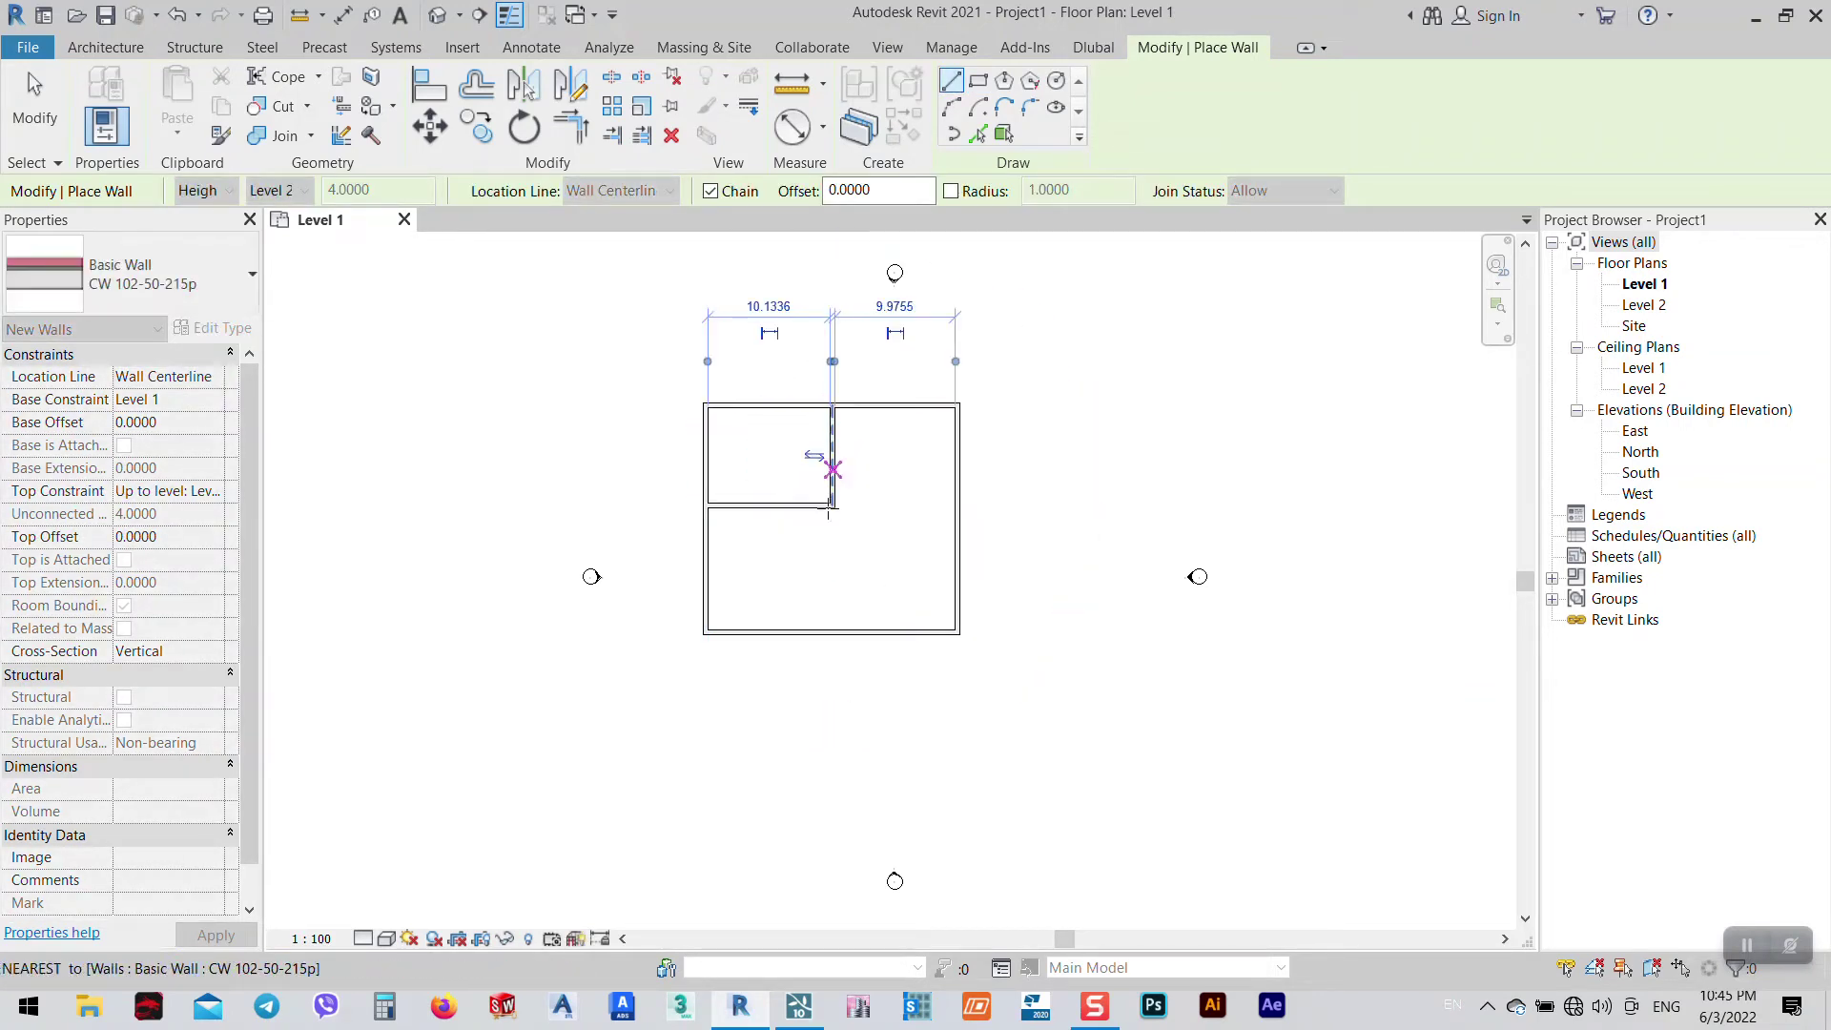
key(Escape)
- Draw an interior wall about 10.3 m long from the northwest room's inner corner straight down to the south wall
click(833, 506)
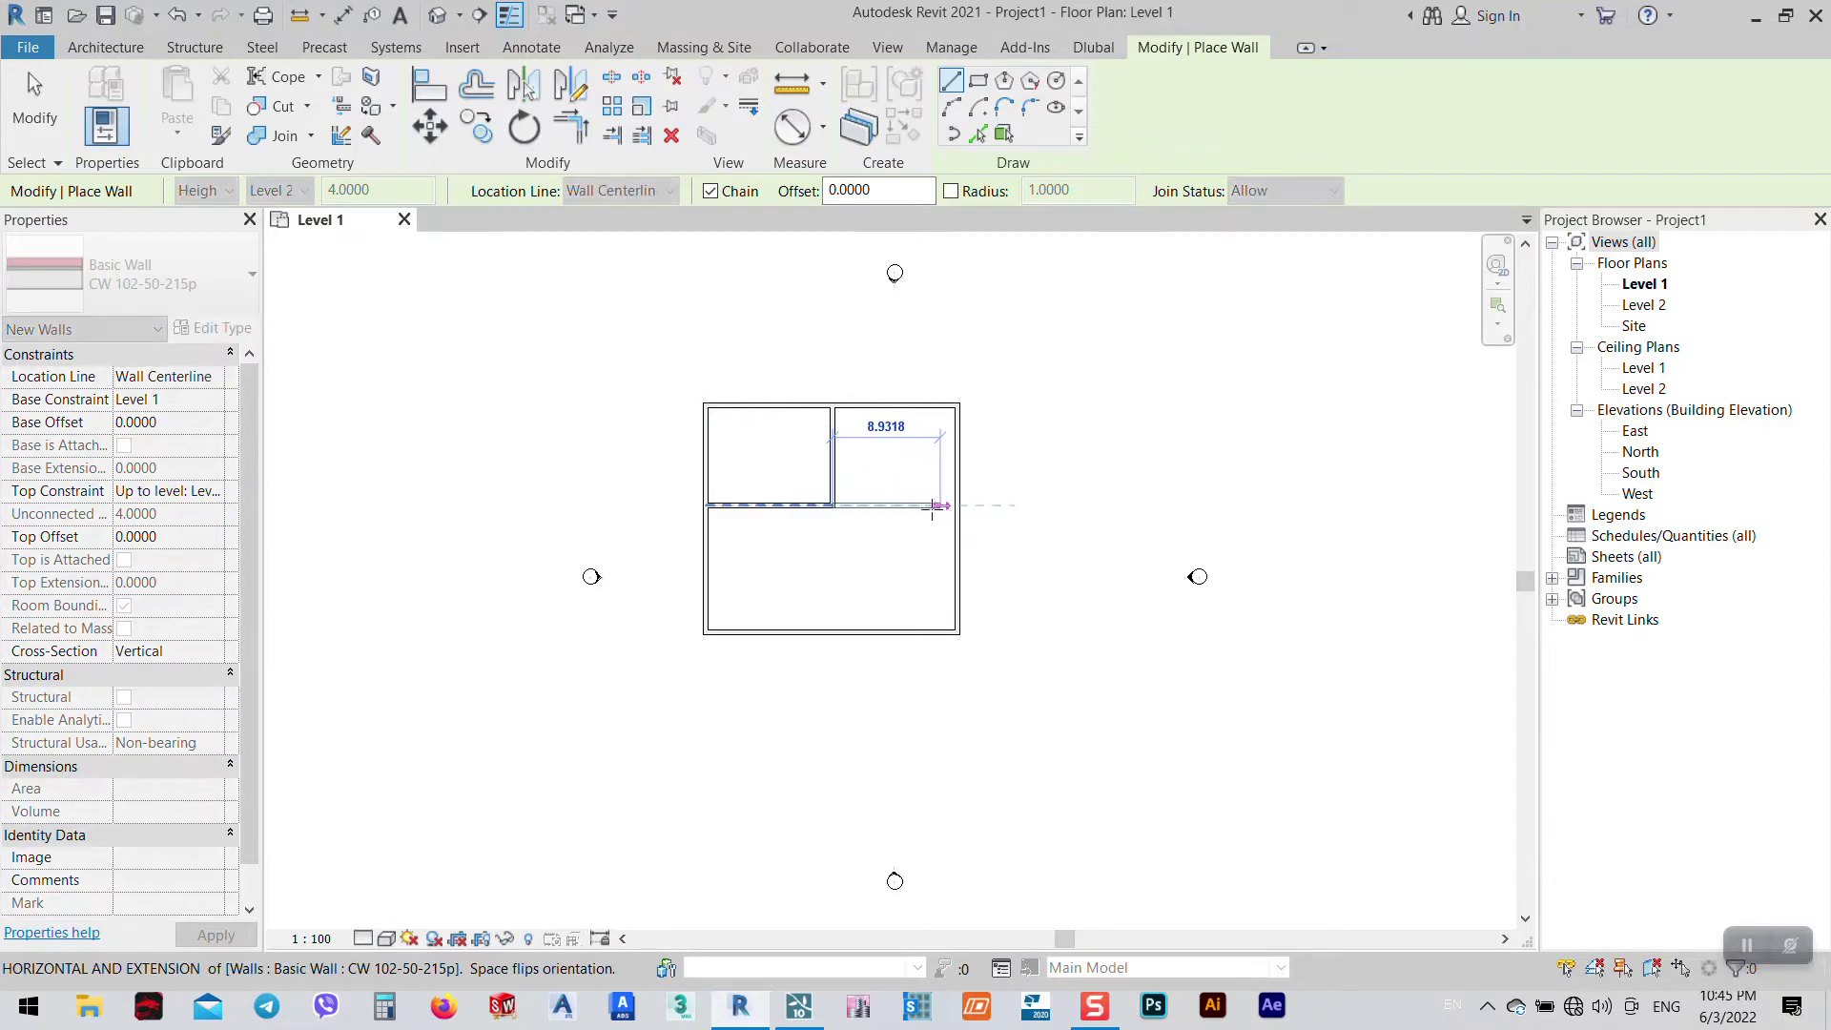
right_click(877, 482)
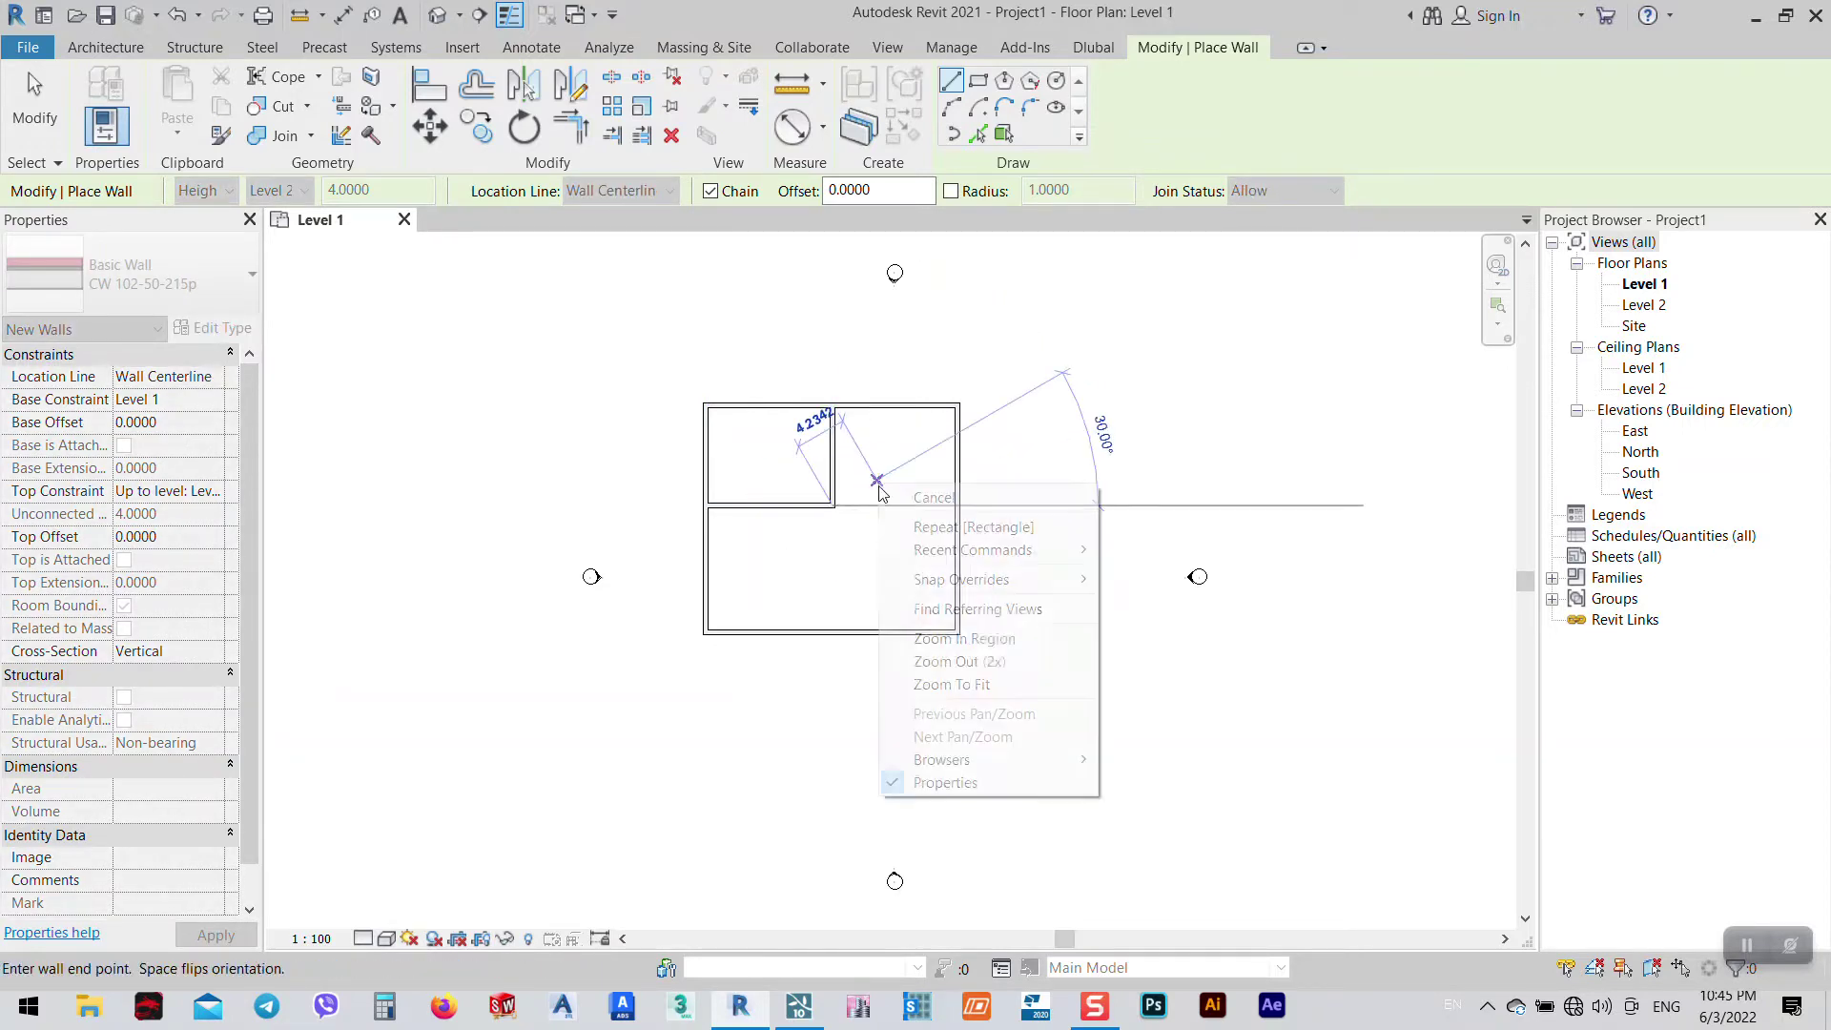
click(833, 540)
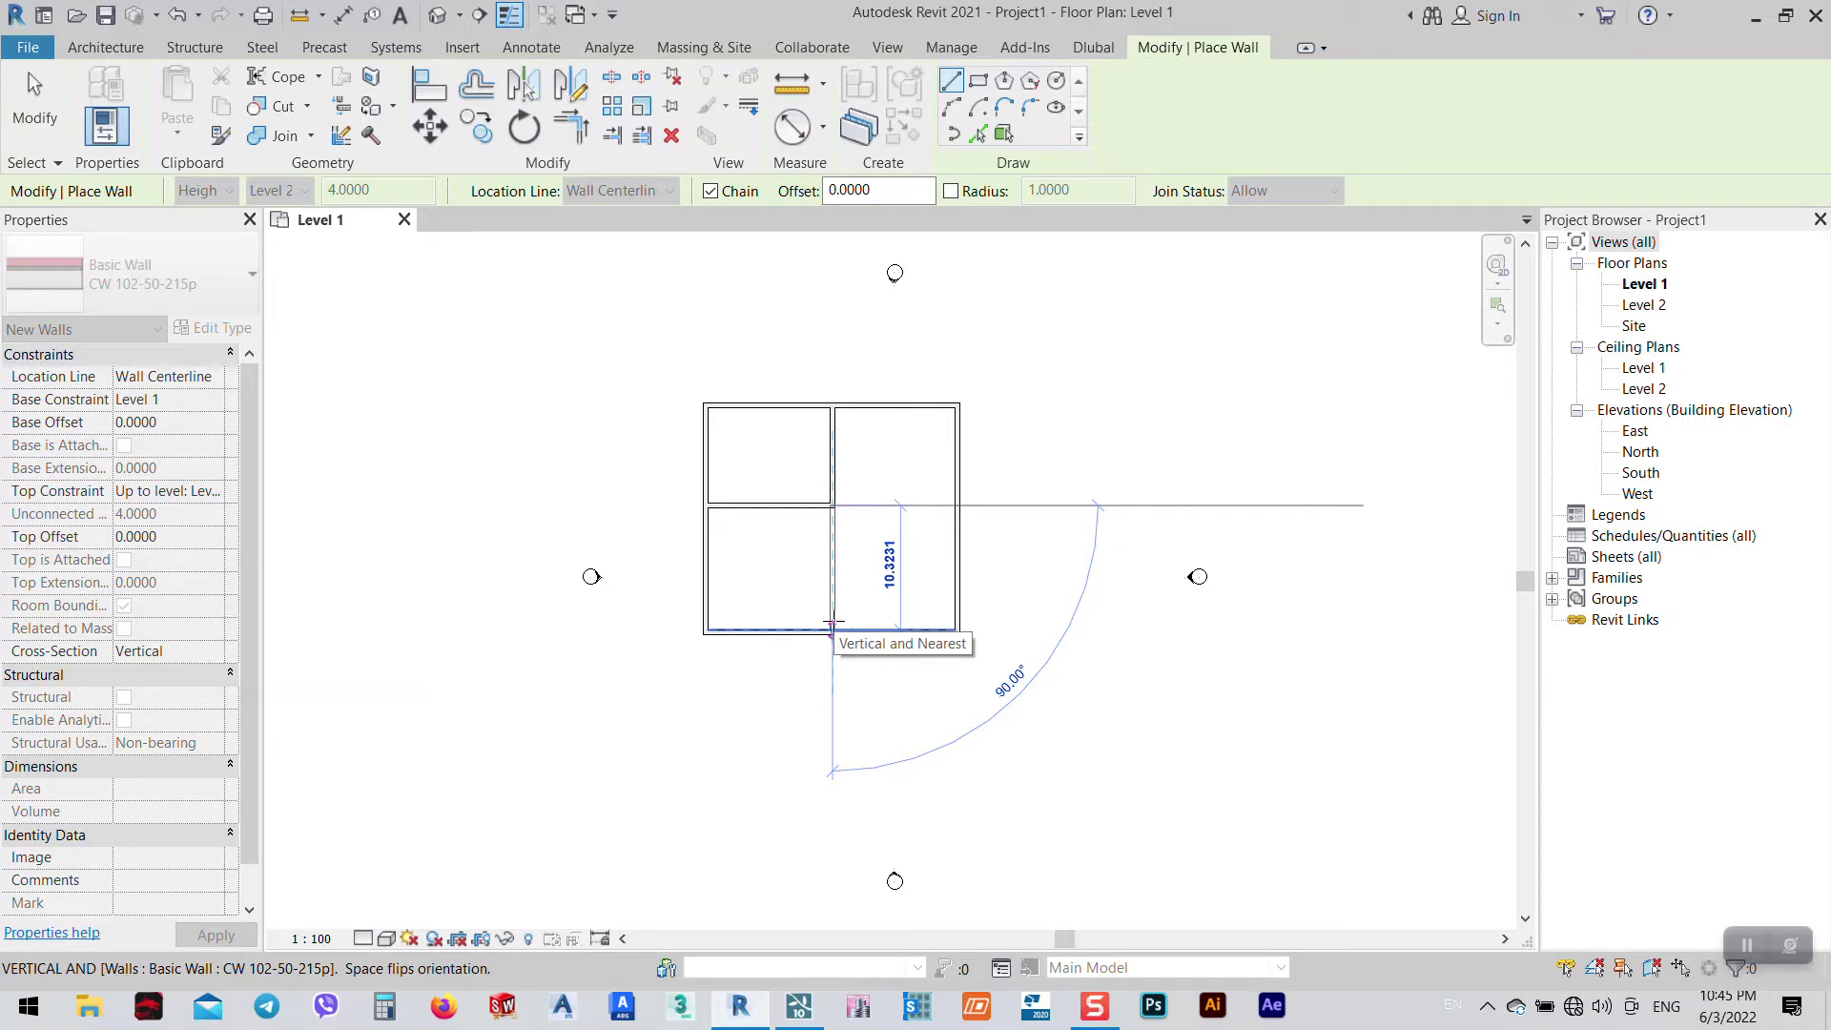
click(831, 629)
right_click(876, 541)
click(935, 559)
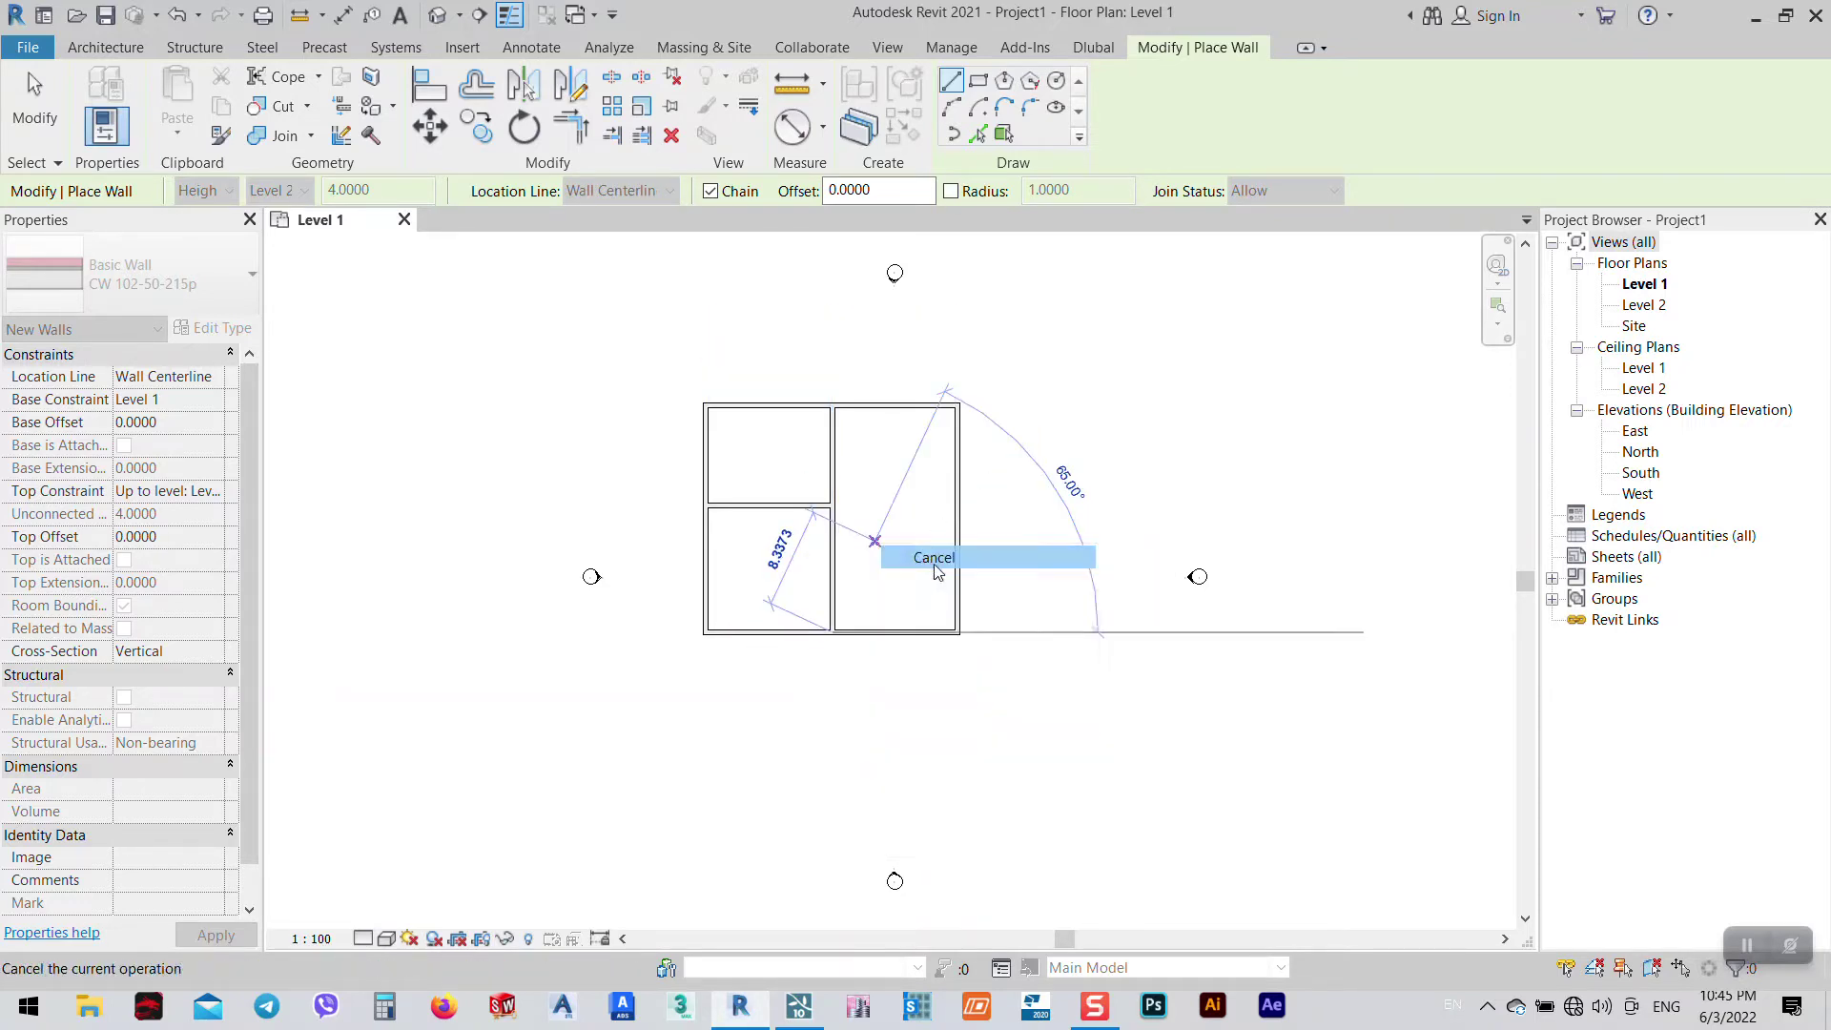
- Draw a horizontal interior wall from the central partition to the east wall, dividing the eastern half, and finish the Wall tool
click(833, 545)
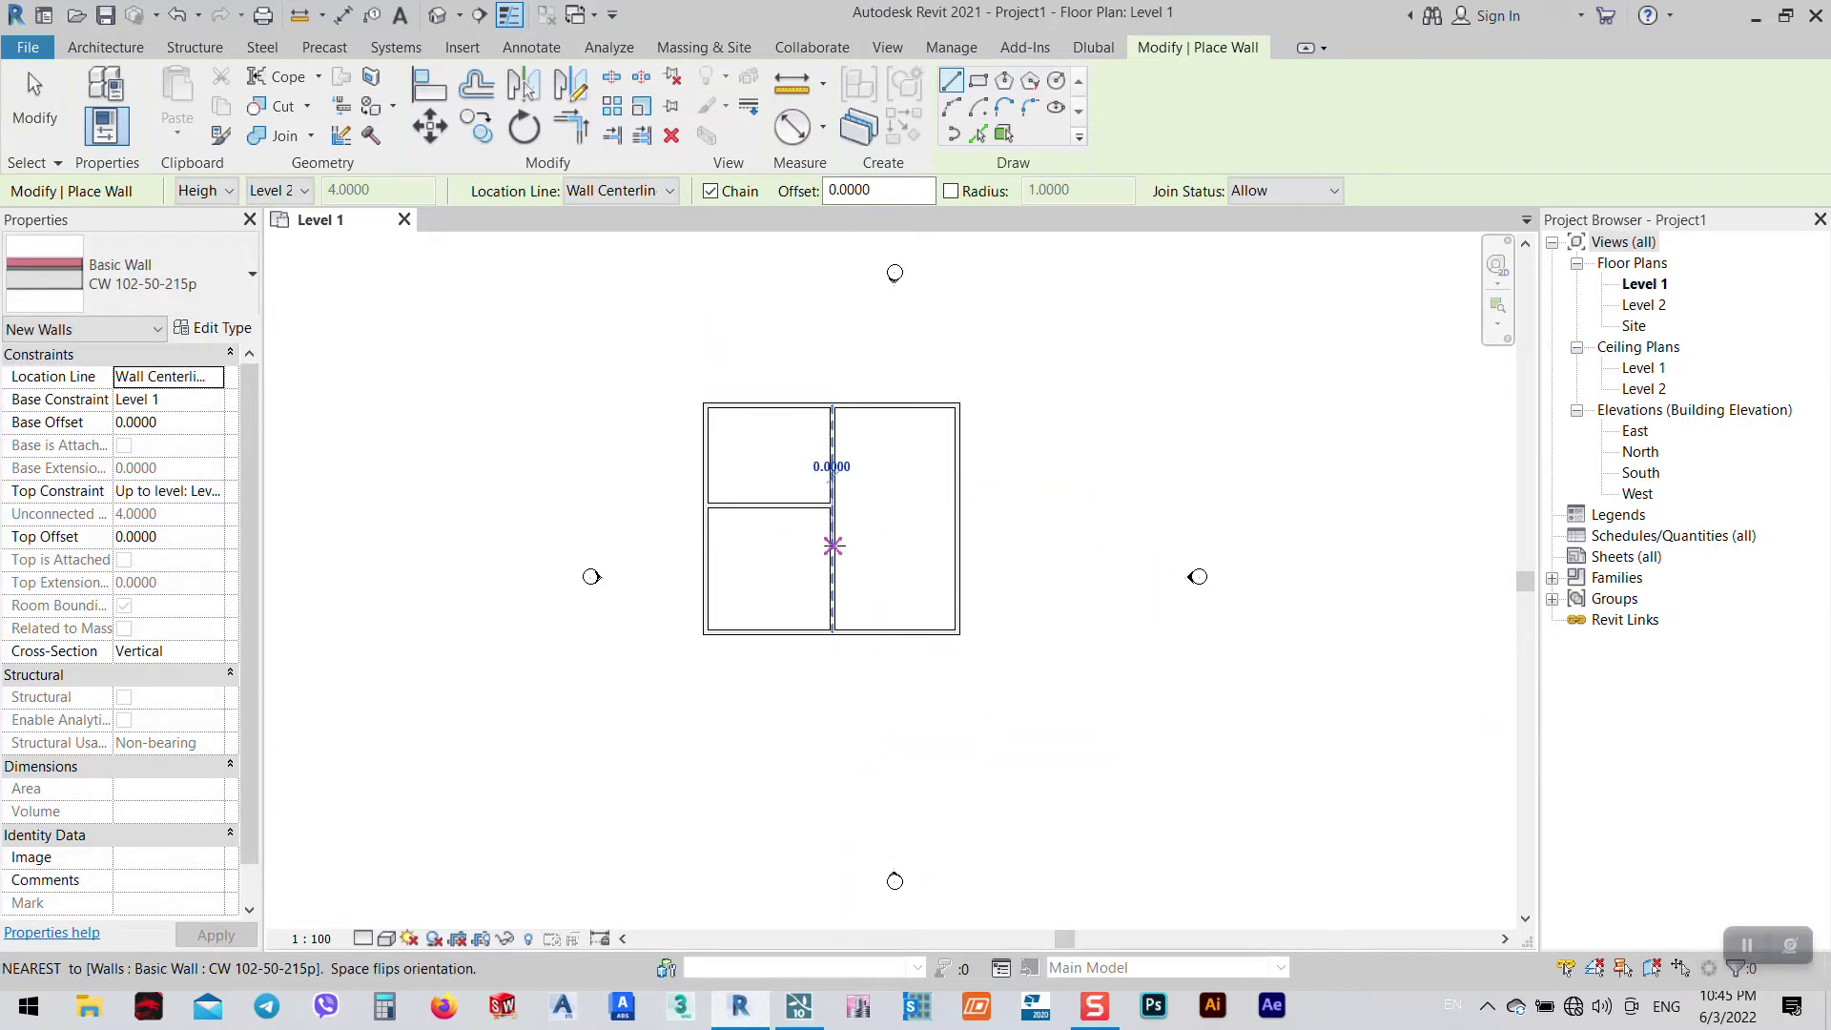
click(957, 546)
right_click(1187, 572)
click(1215, 583)
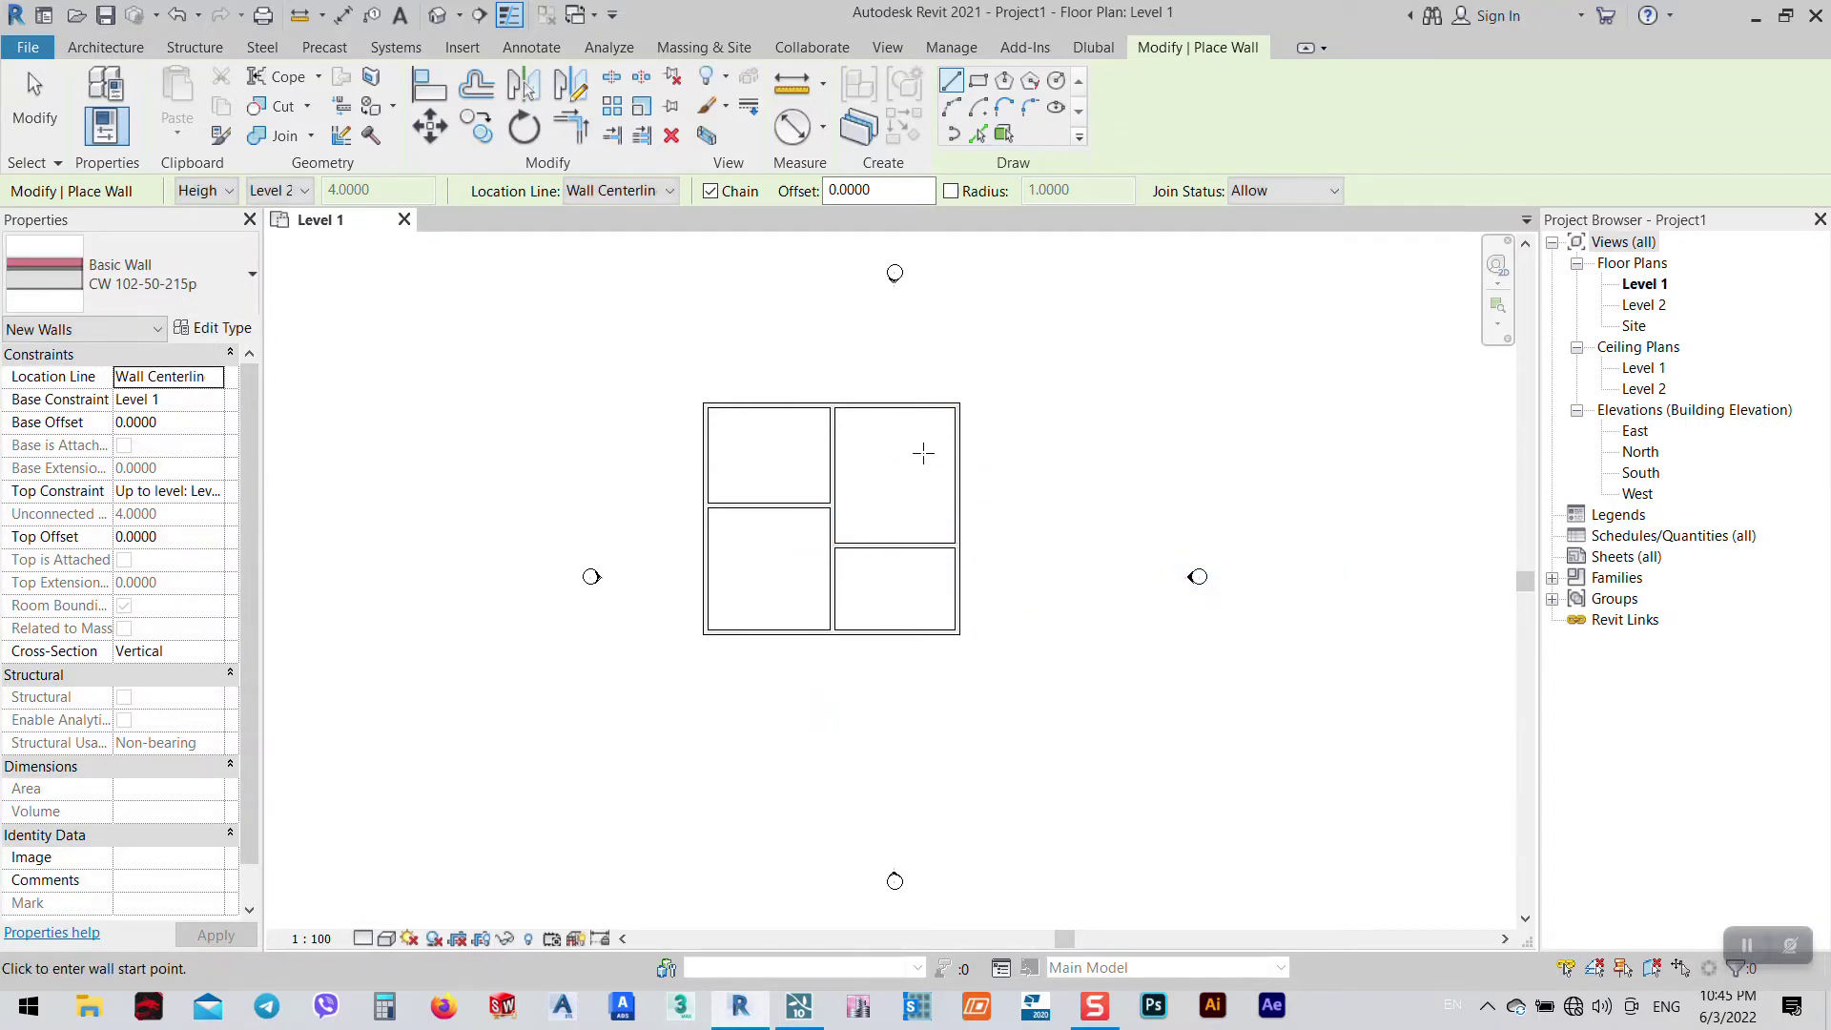
middle_drag(923, 453, 991, 505)
right_click(991, 427)
click(1022, 438)
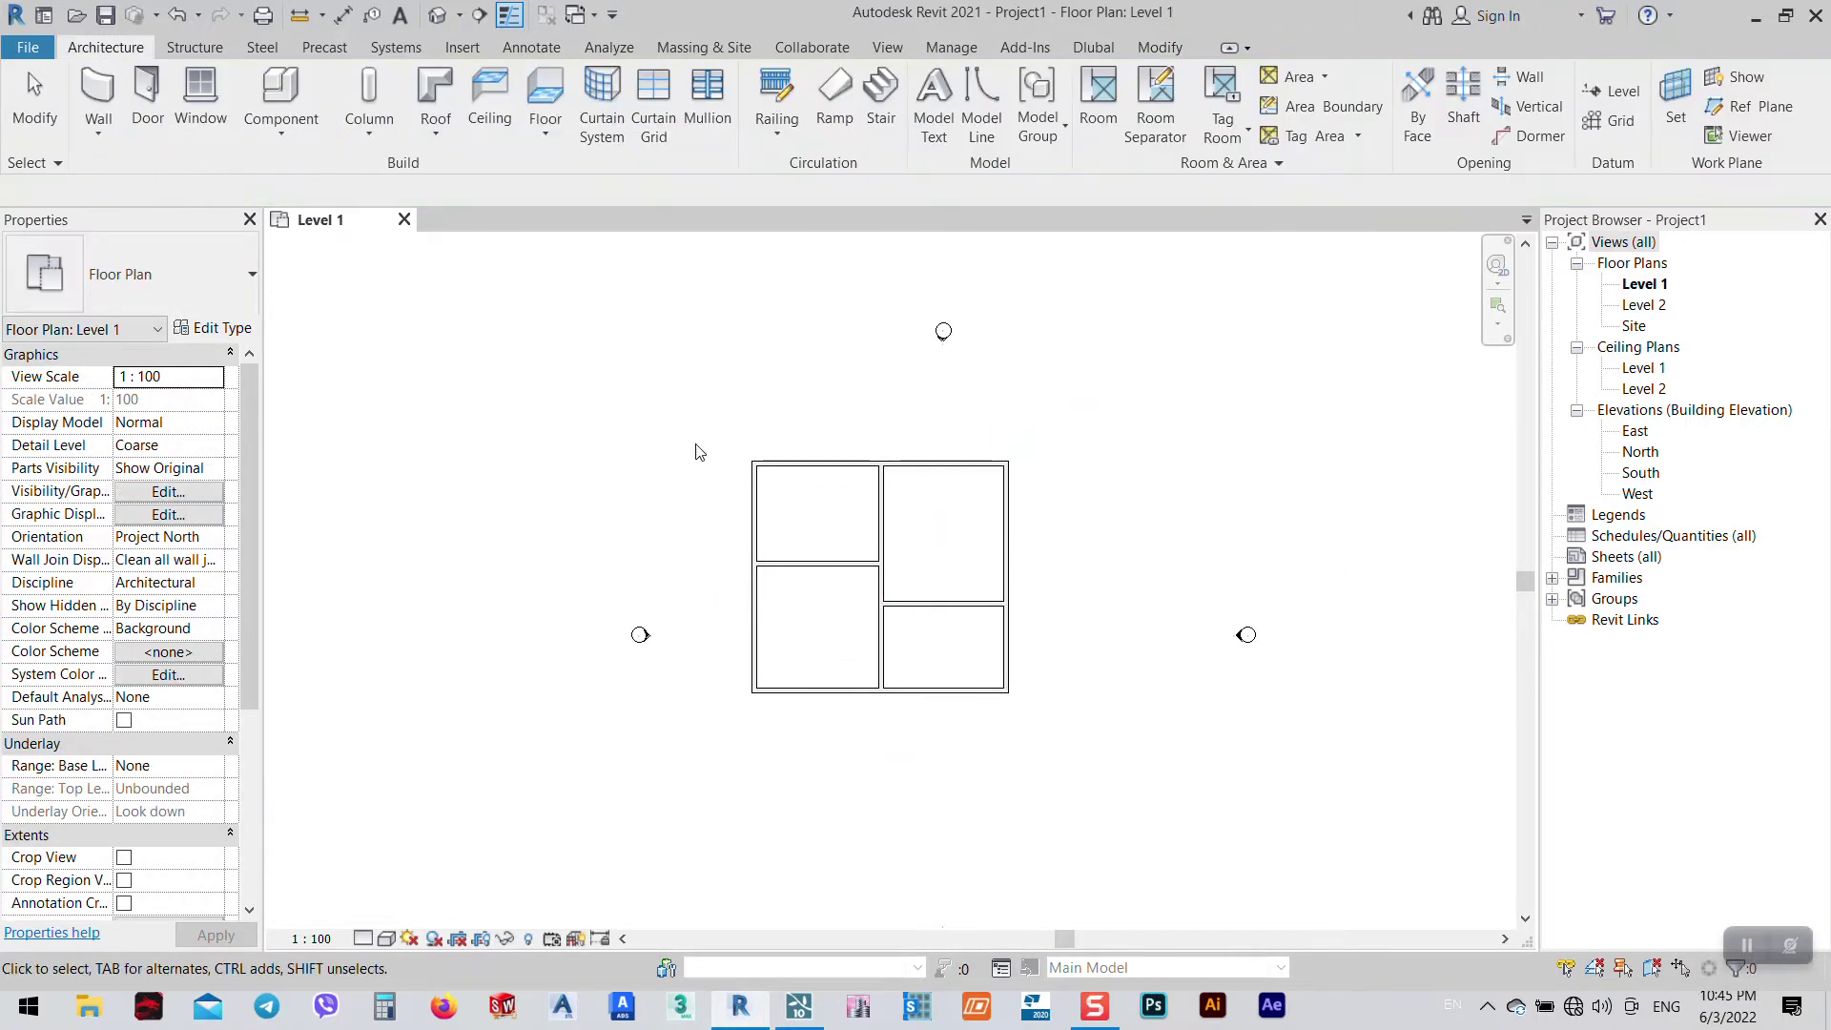
- Open the default 3D view and display the walls with Fine detail level and the Realistic visual style
middle_drag(948, 591, 991, 620)
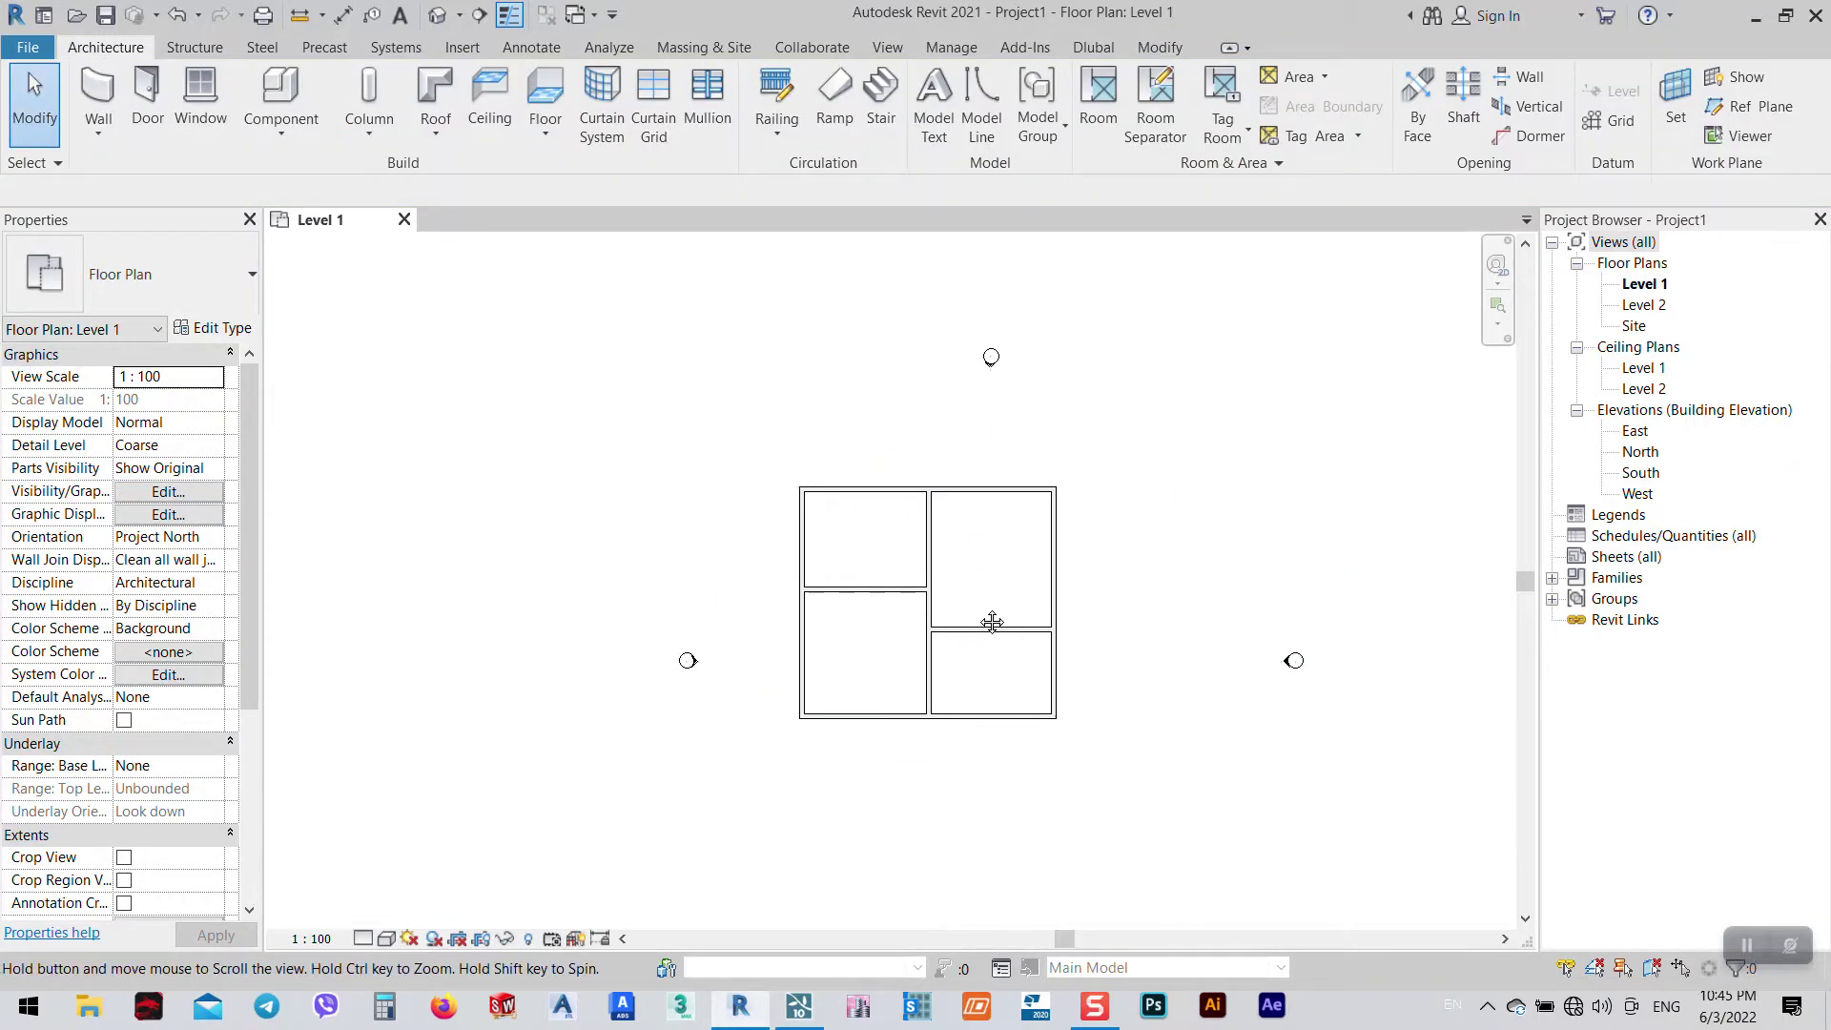
click(479, 17)
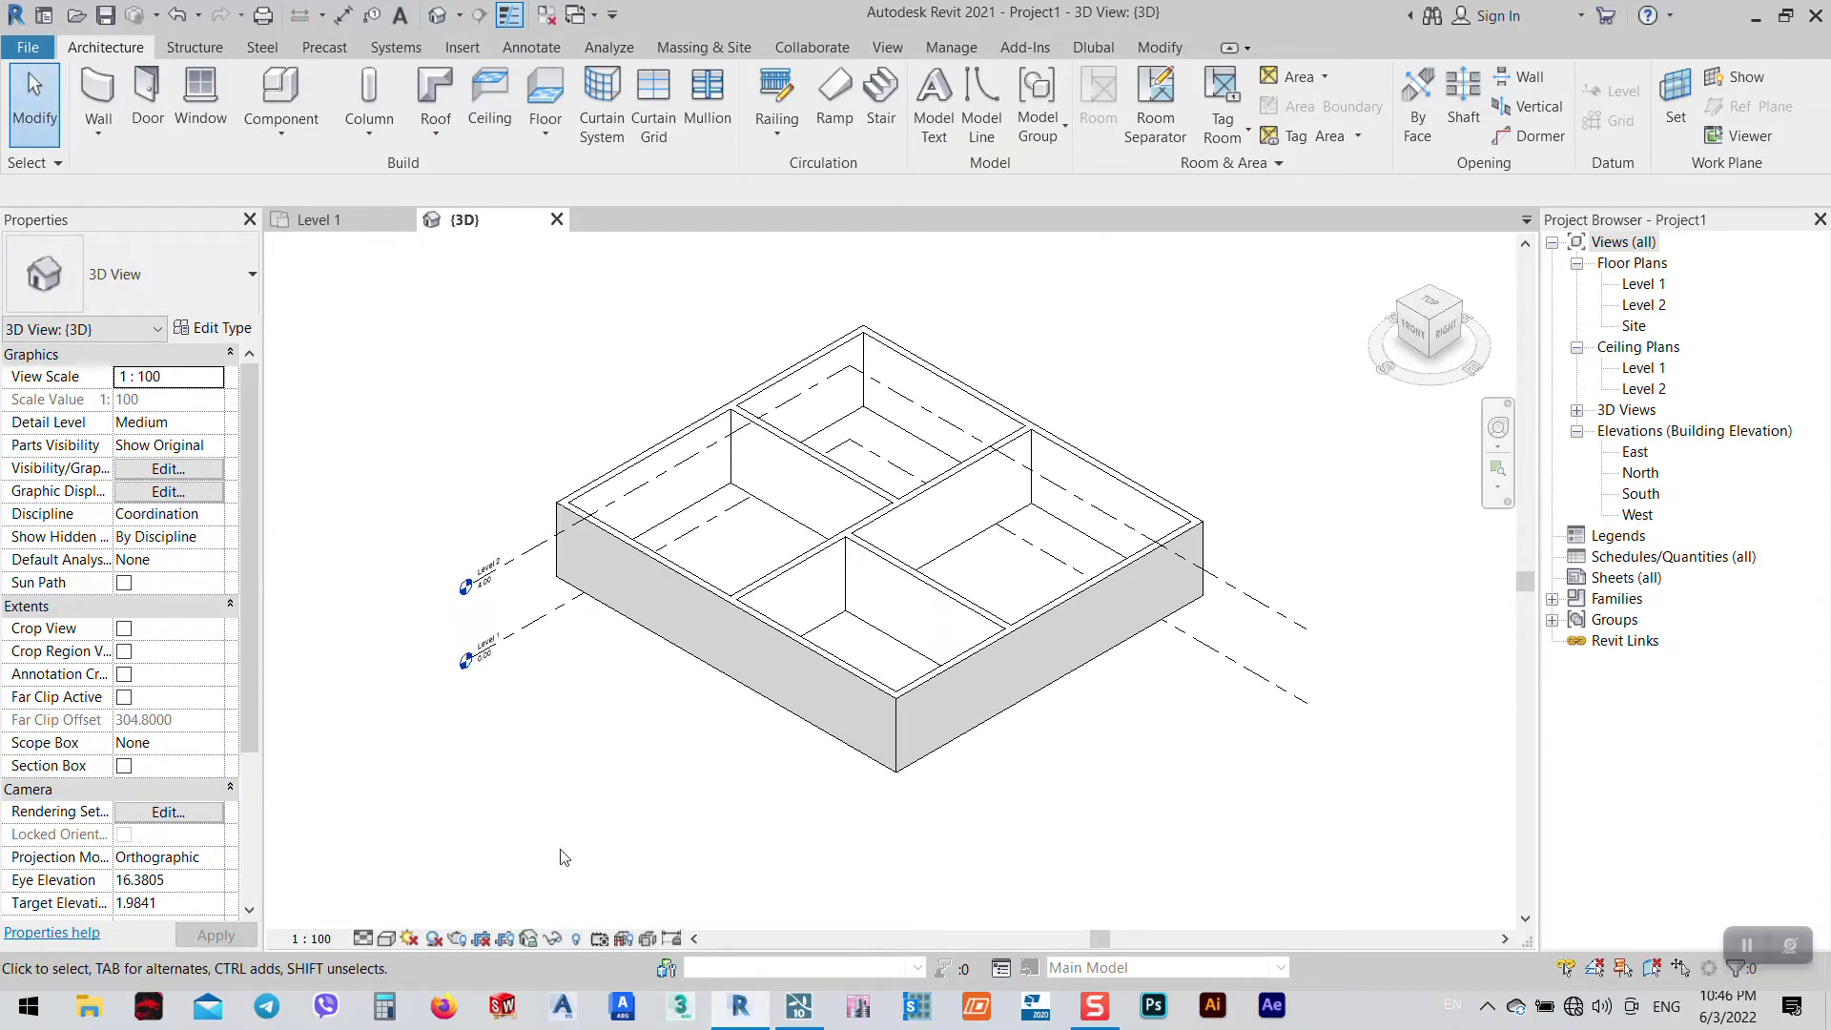
click(363, 939)
click(391, 914)
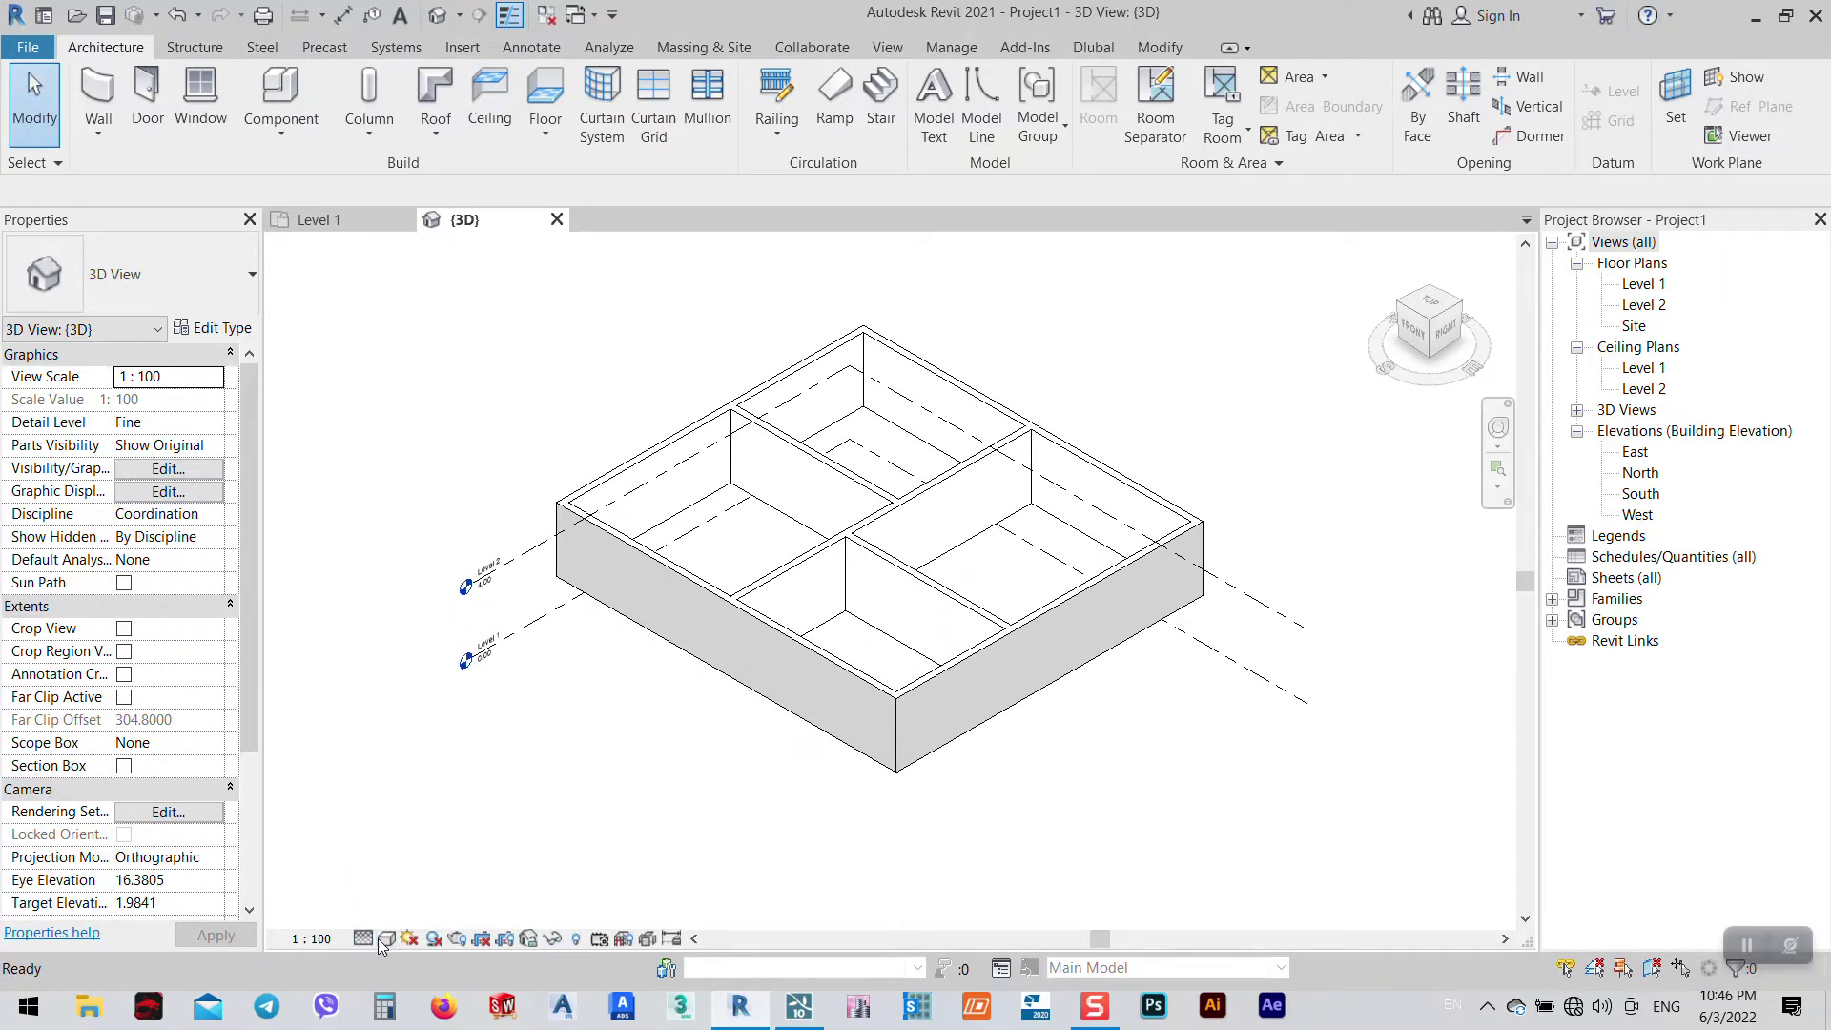
click(388, 938)
click(394, 913)
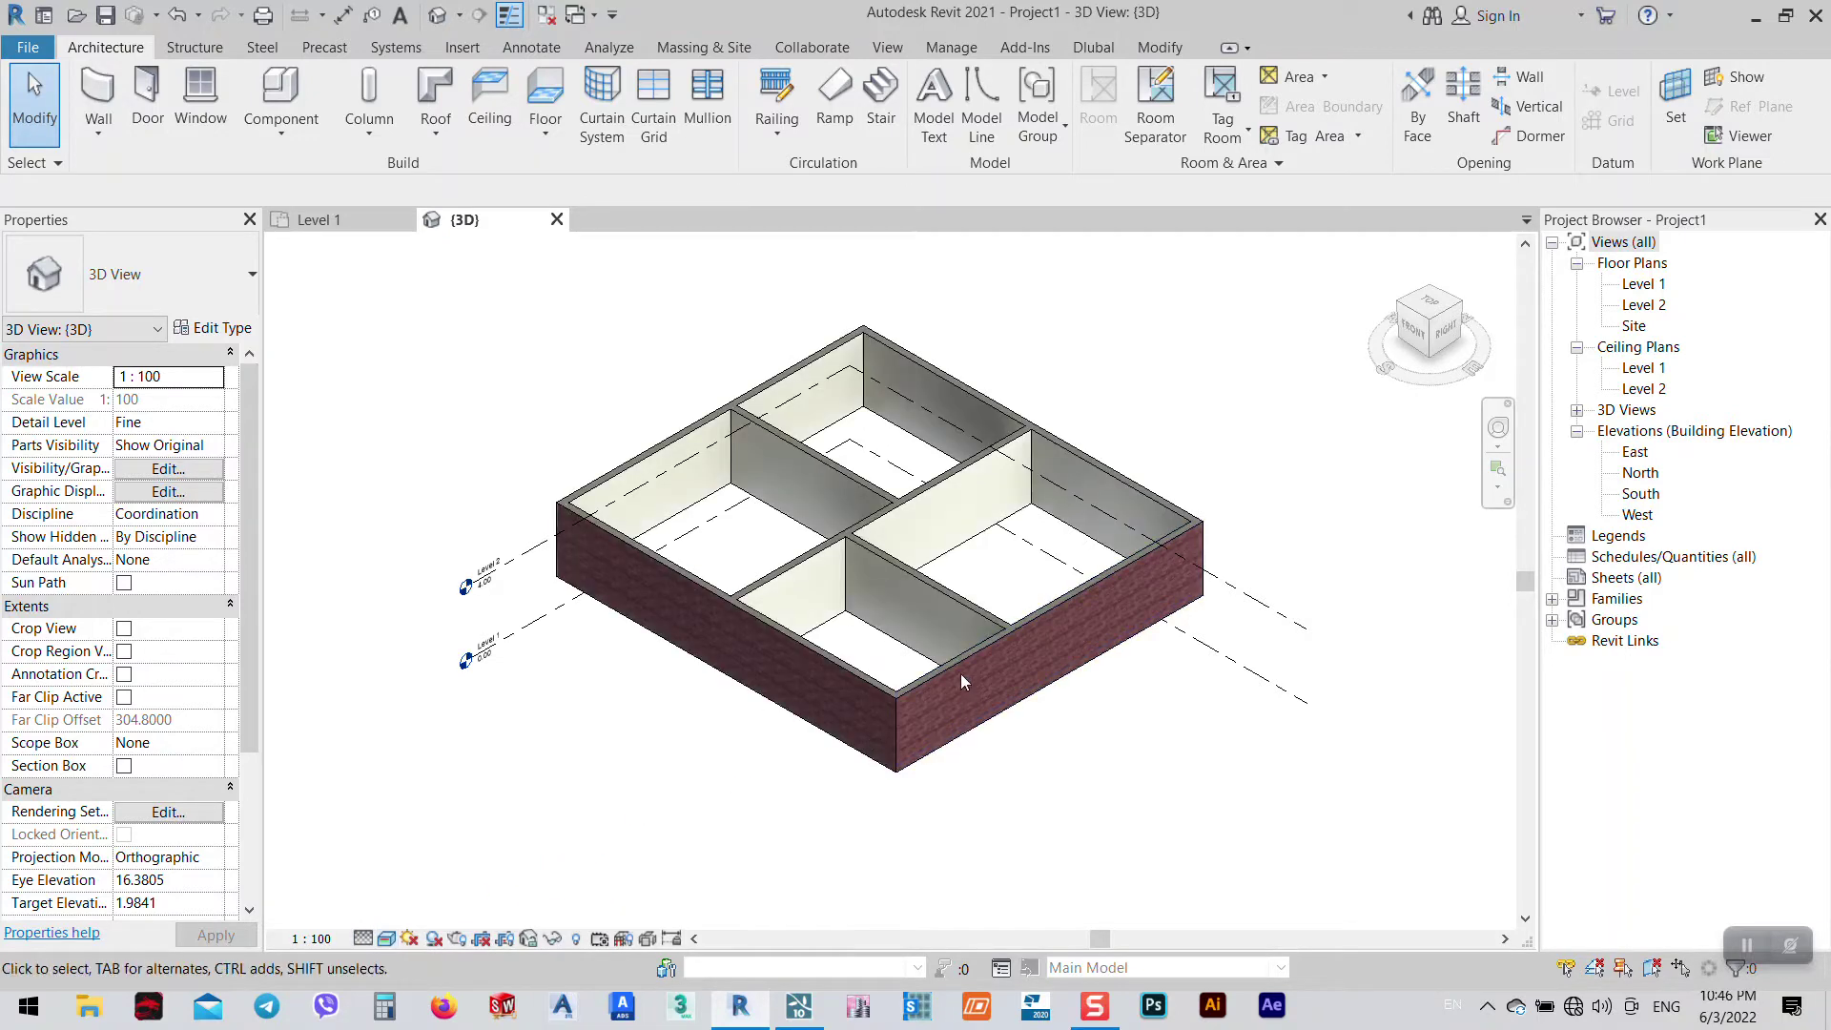
scroll(963, 680, up, 3)
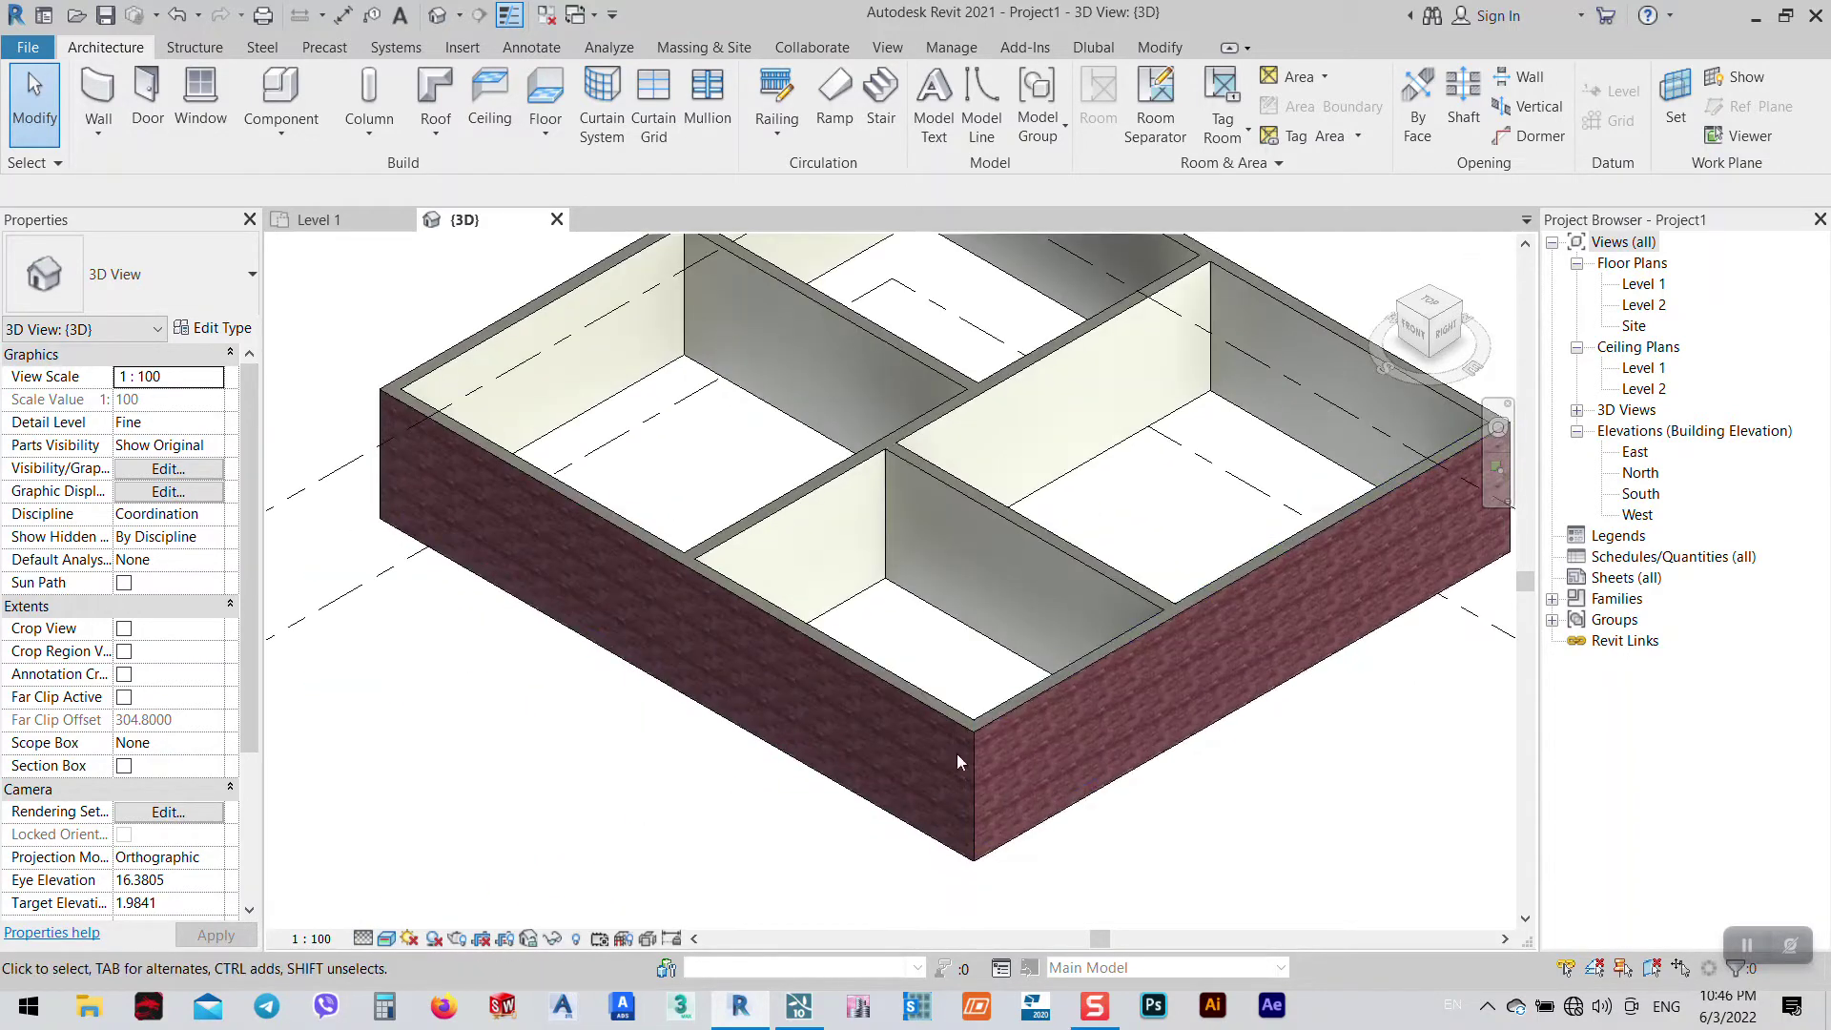
- Examine the brick and plain faces of the exterior and interior walls from several angles in the 3D view
scroll(953, 751, up, 2)
scroll(771, 739, up, 2)
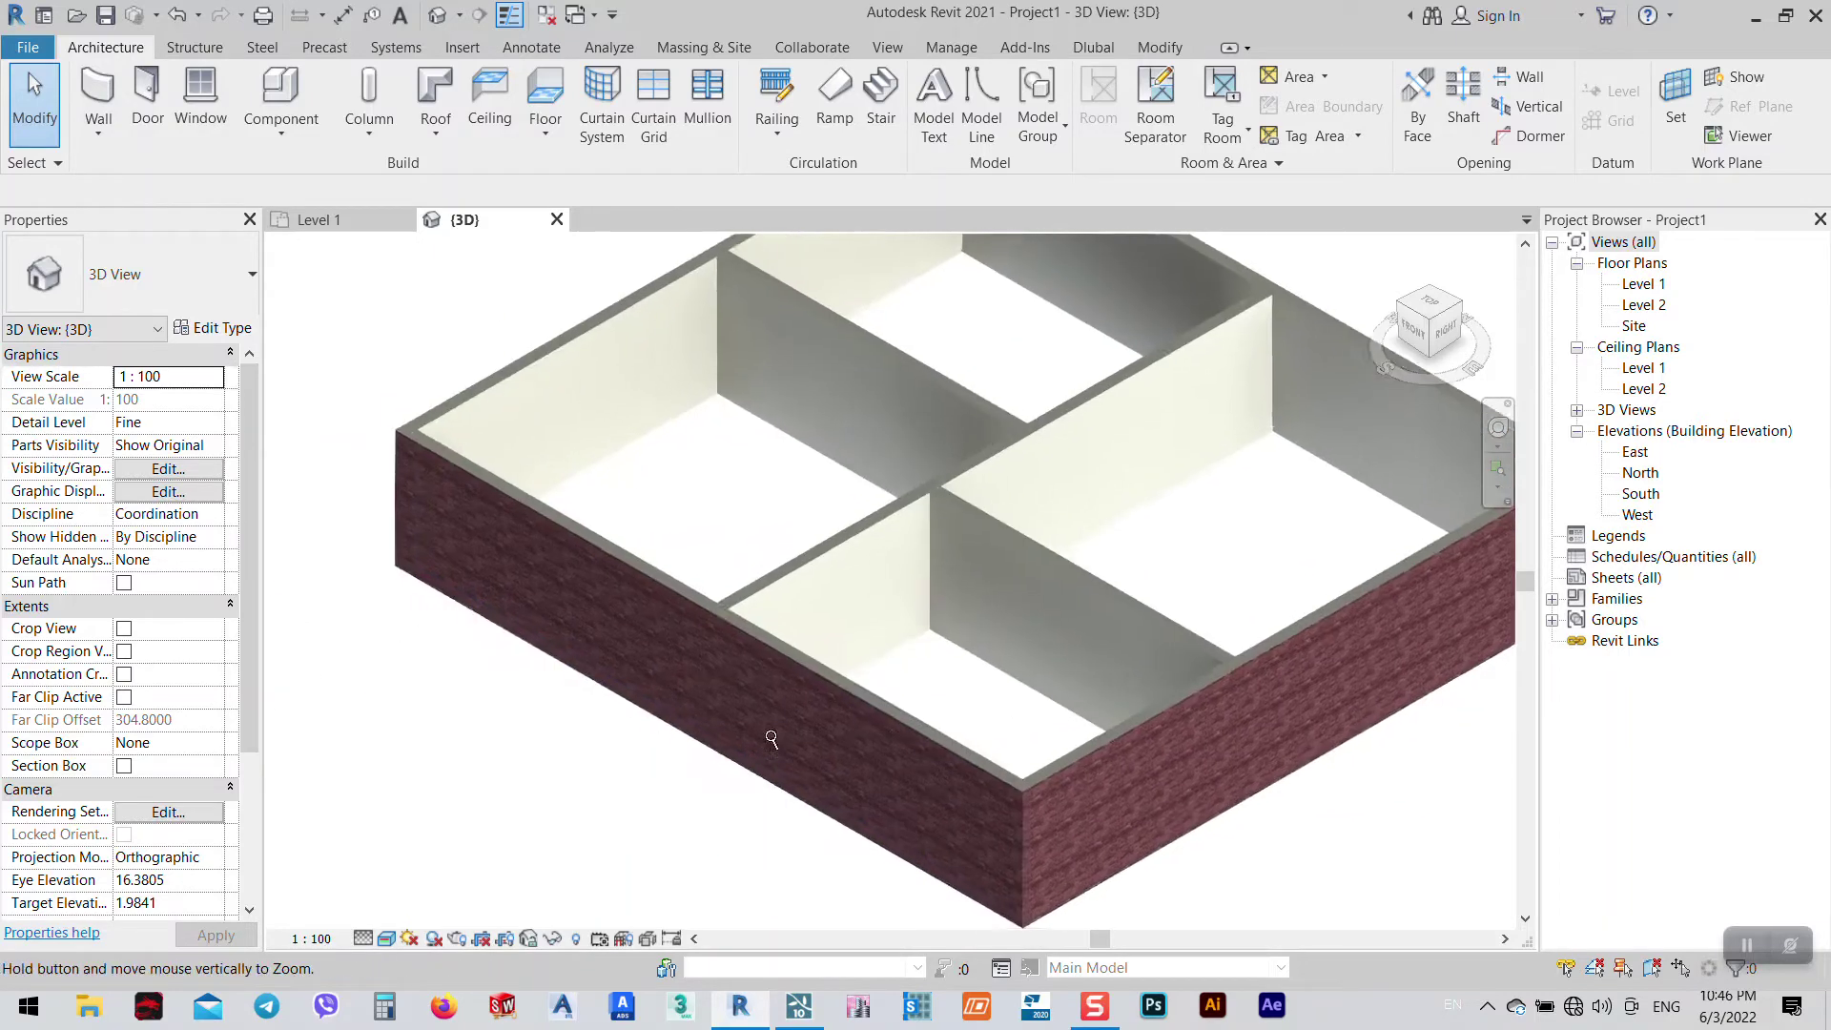
scroll(771, 739, down, 2)
shift+middle_drag(777, 734, 913, 623)
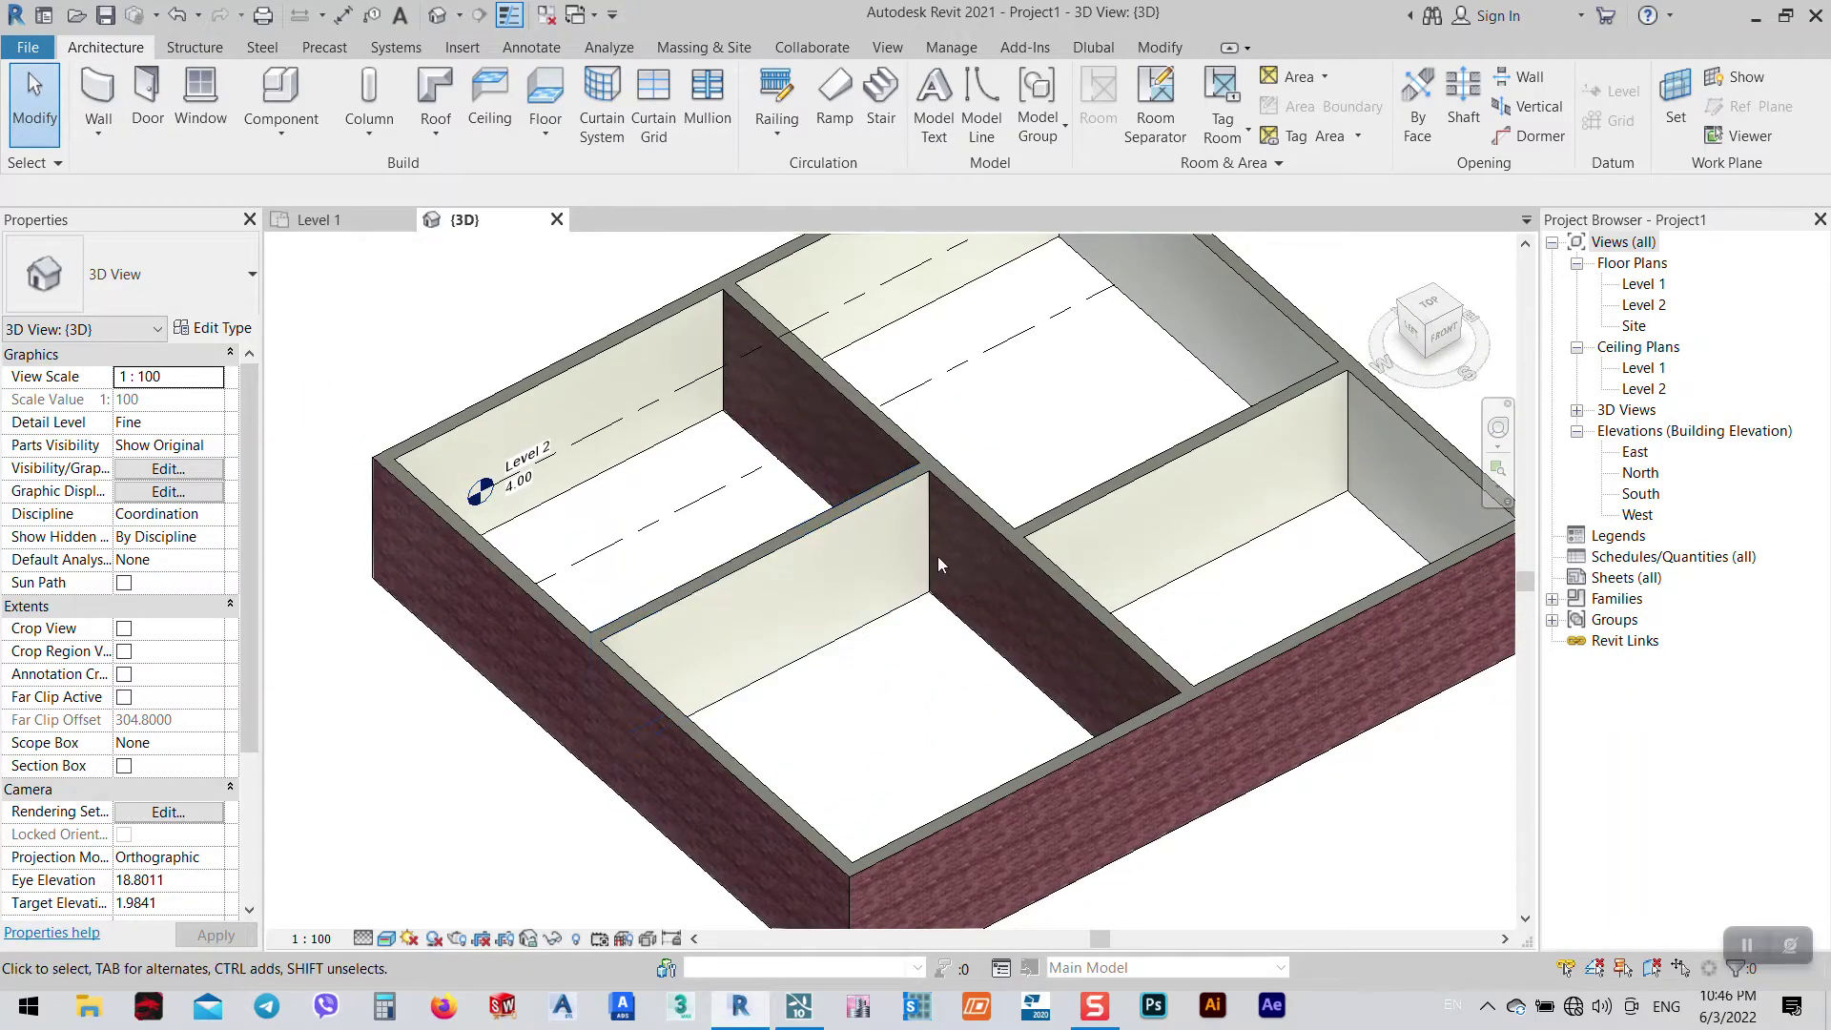
scroll(929, 561, up, 1)
scroll(944, 552, down, 1)
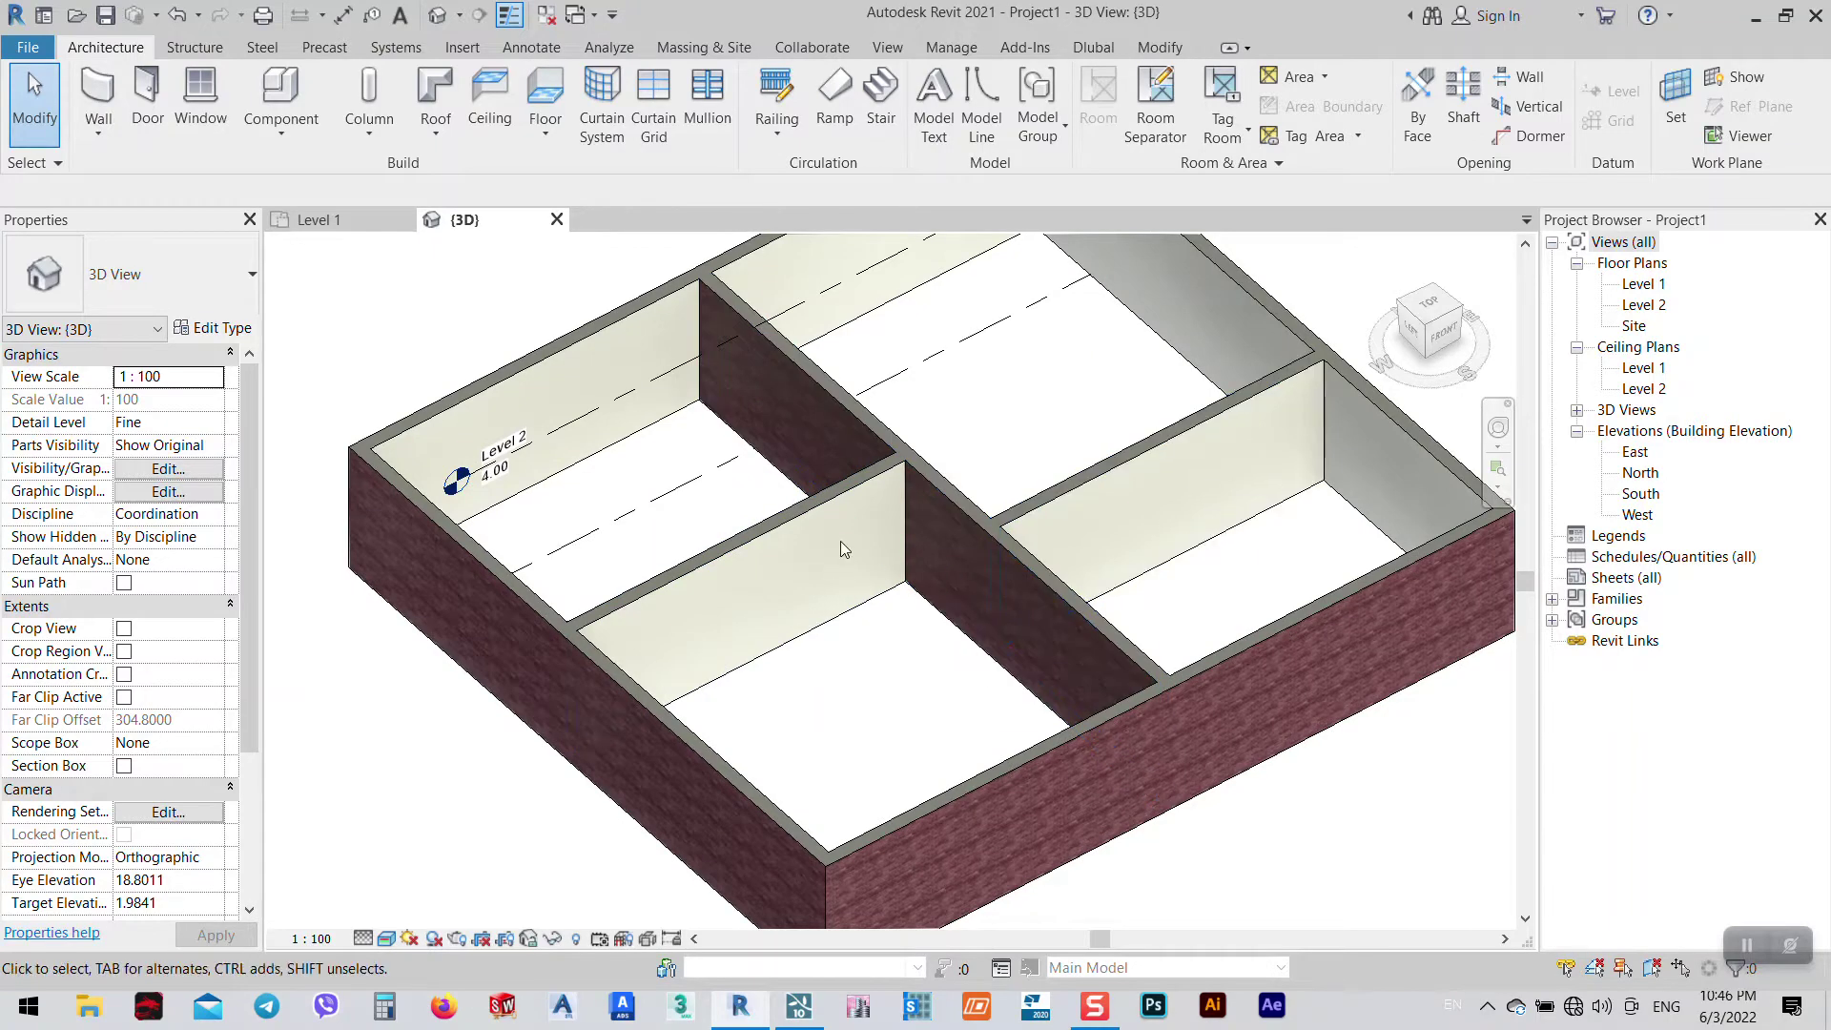
scroll(1070, 408, down, 1)
scroll(815, 351, up, 1)
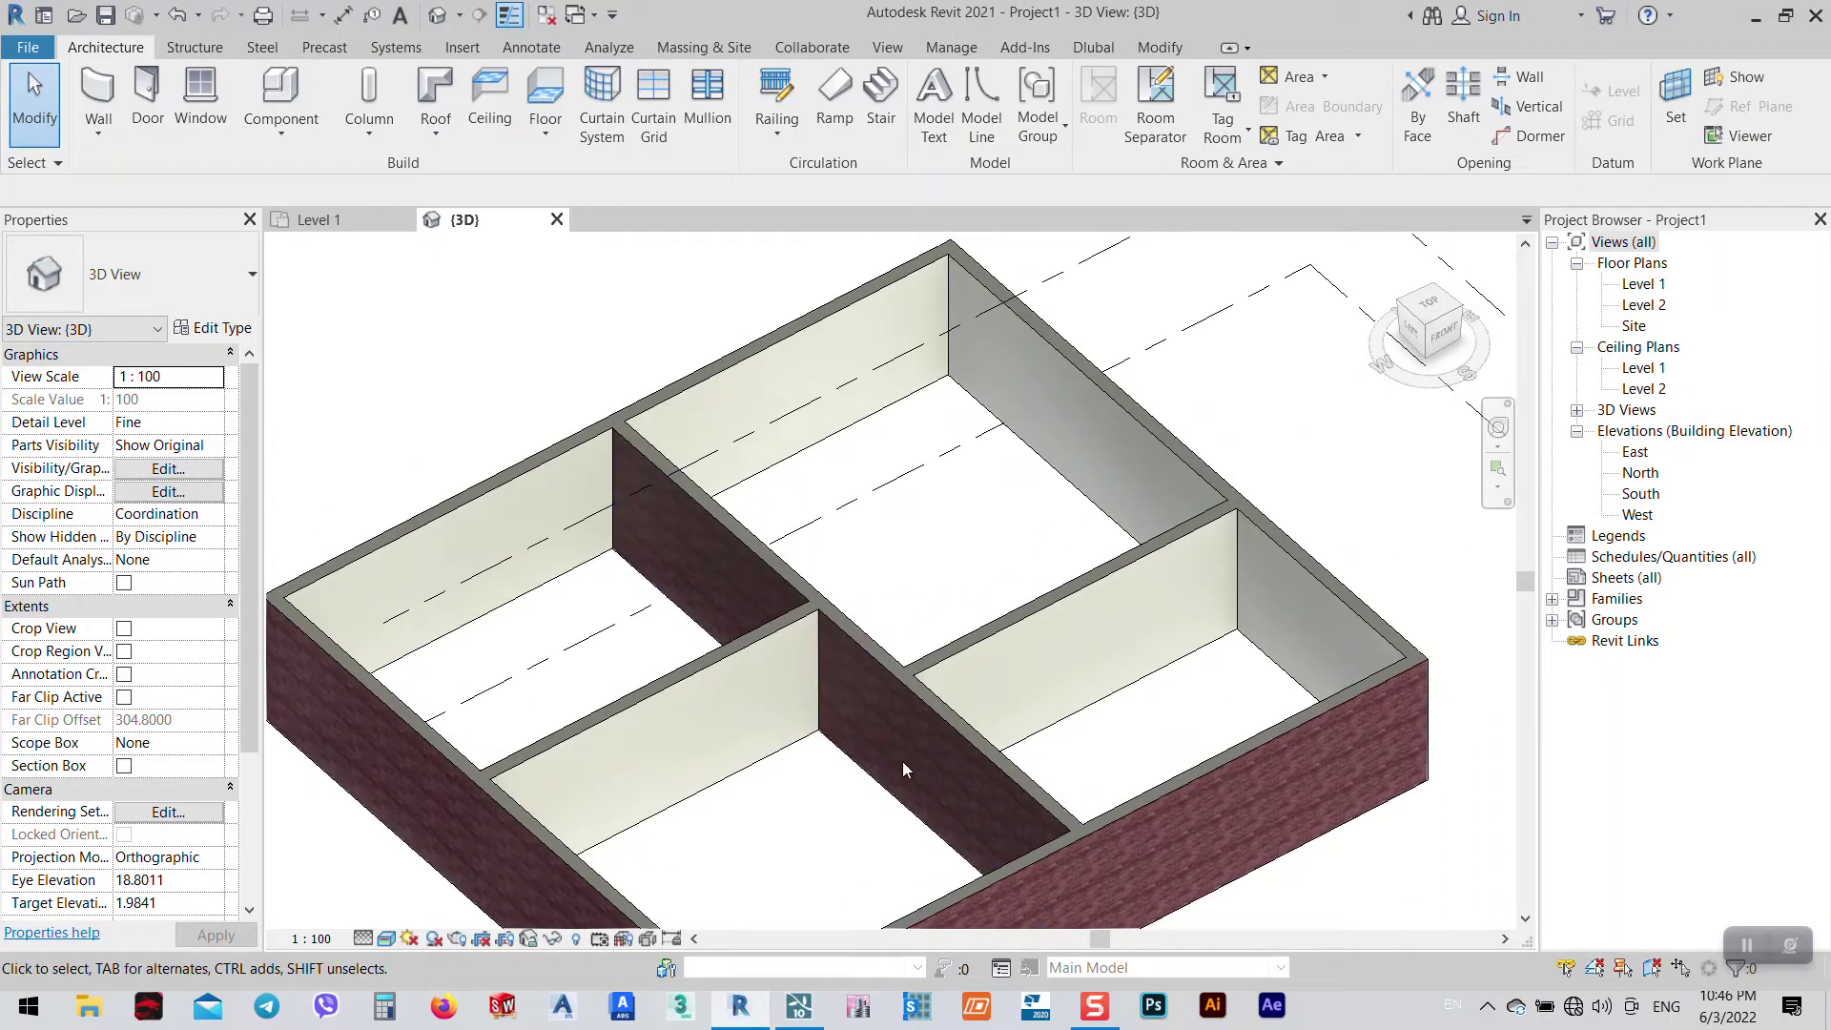
scroll(1078, 601, down, 1)
scroll(695, 502, up, 1)
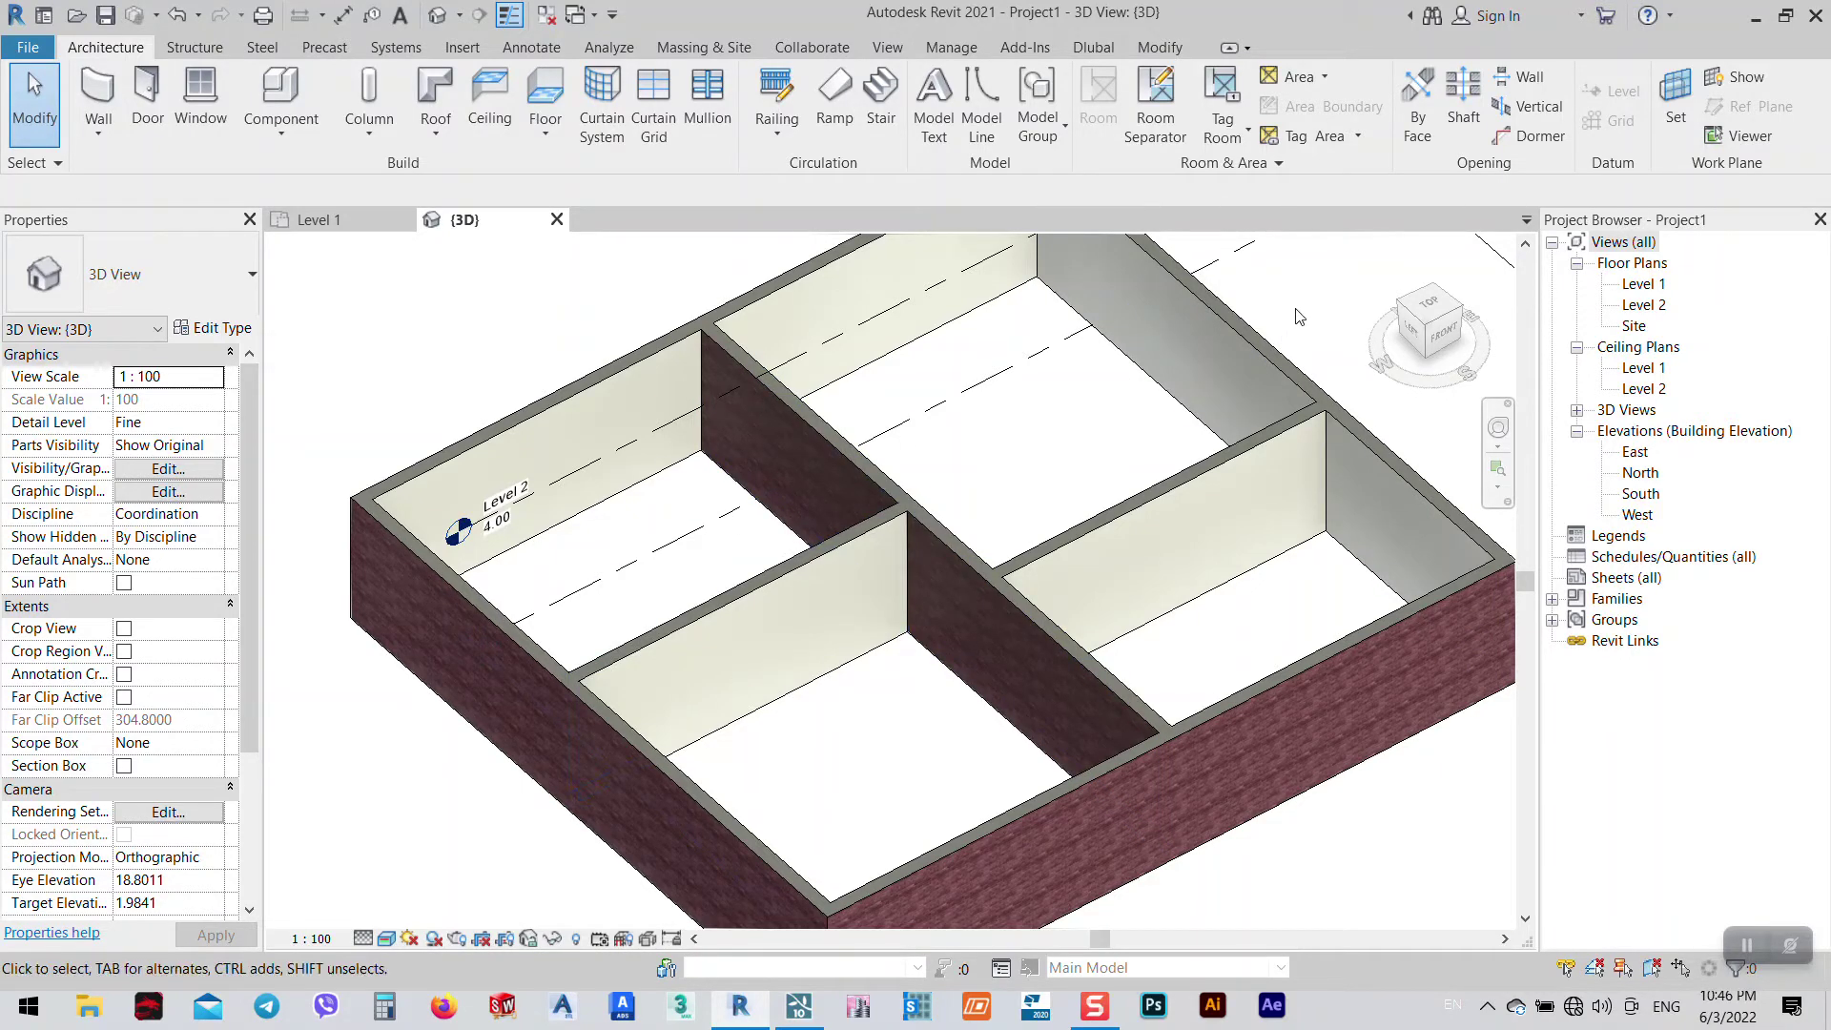
- From the top view, split the central partition where the northwest room's horizontal wall meets it, and return to an isometric view
click(1438, 313)
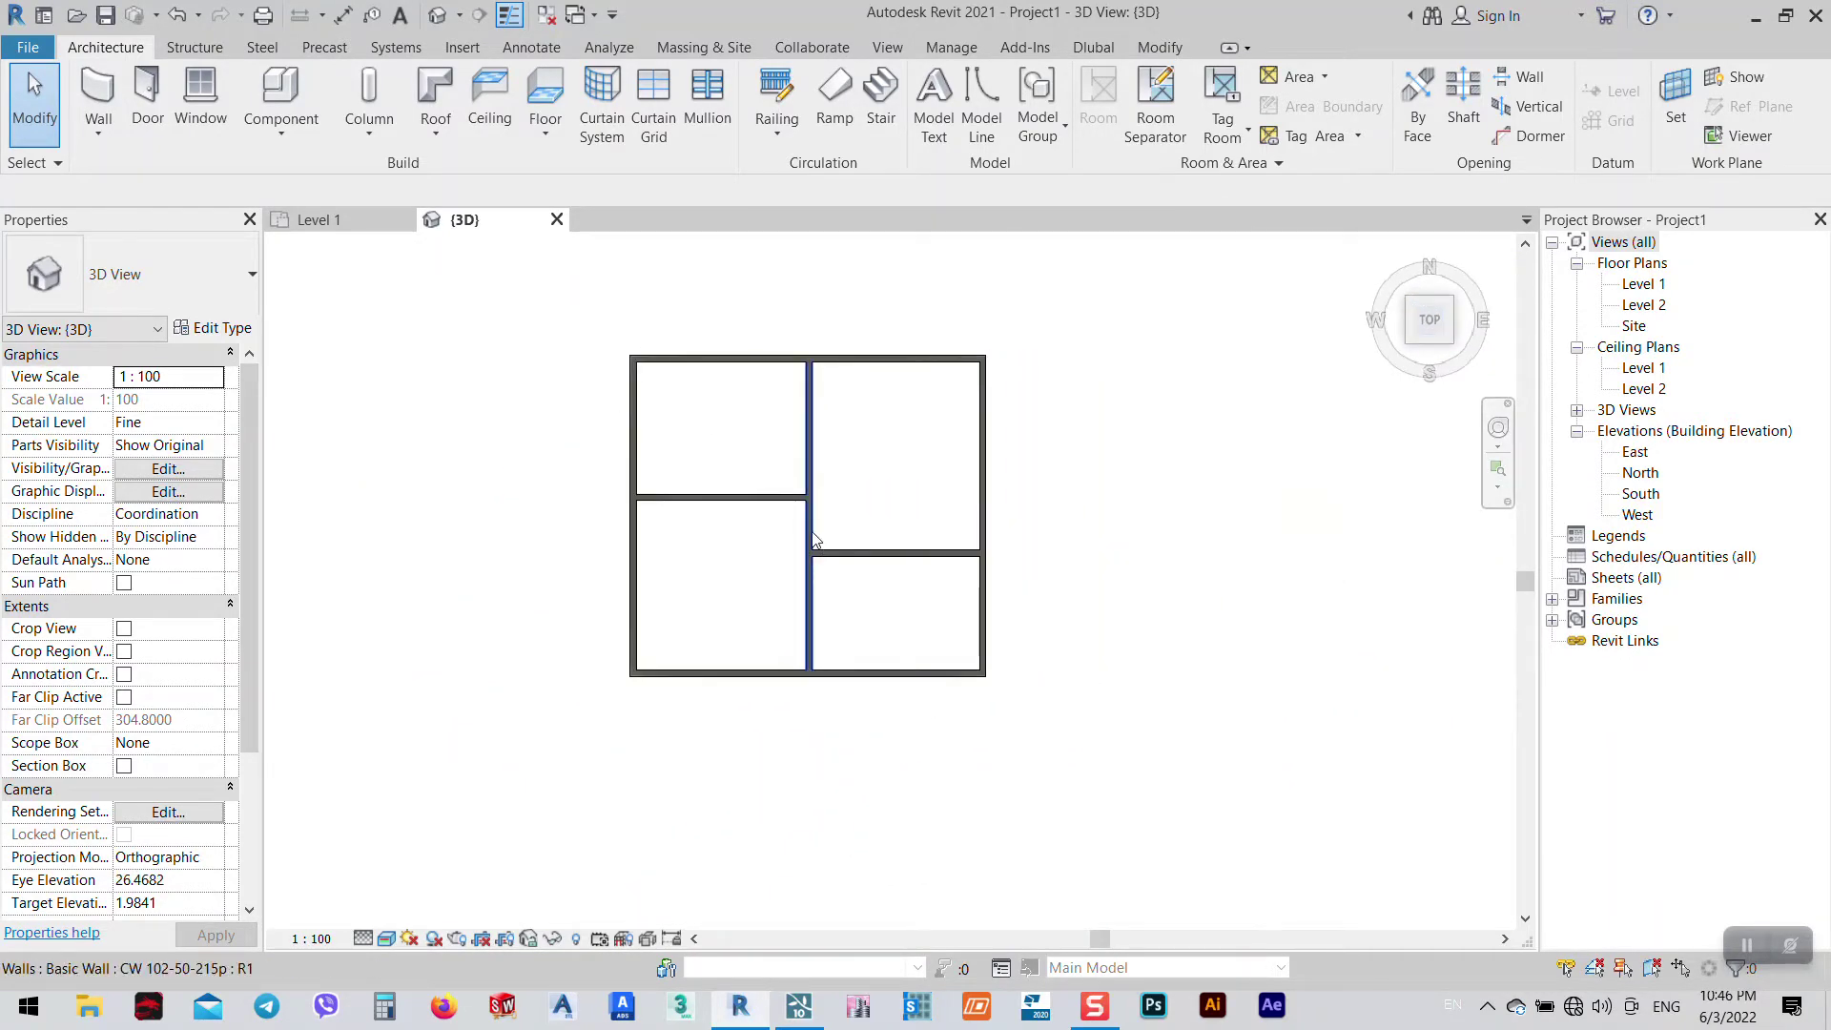
click(812, 539)
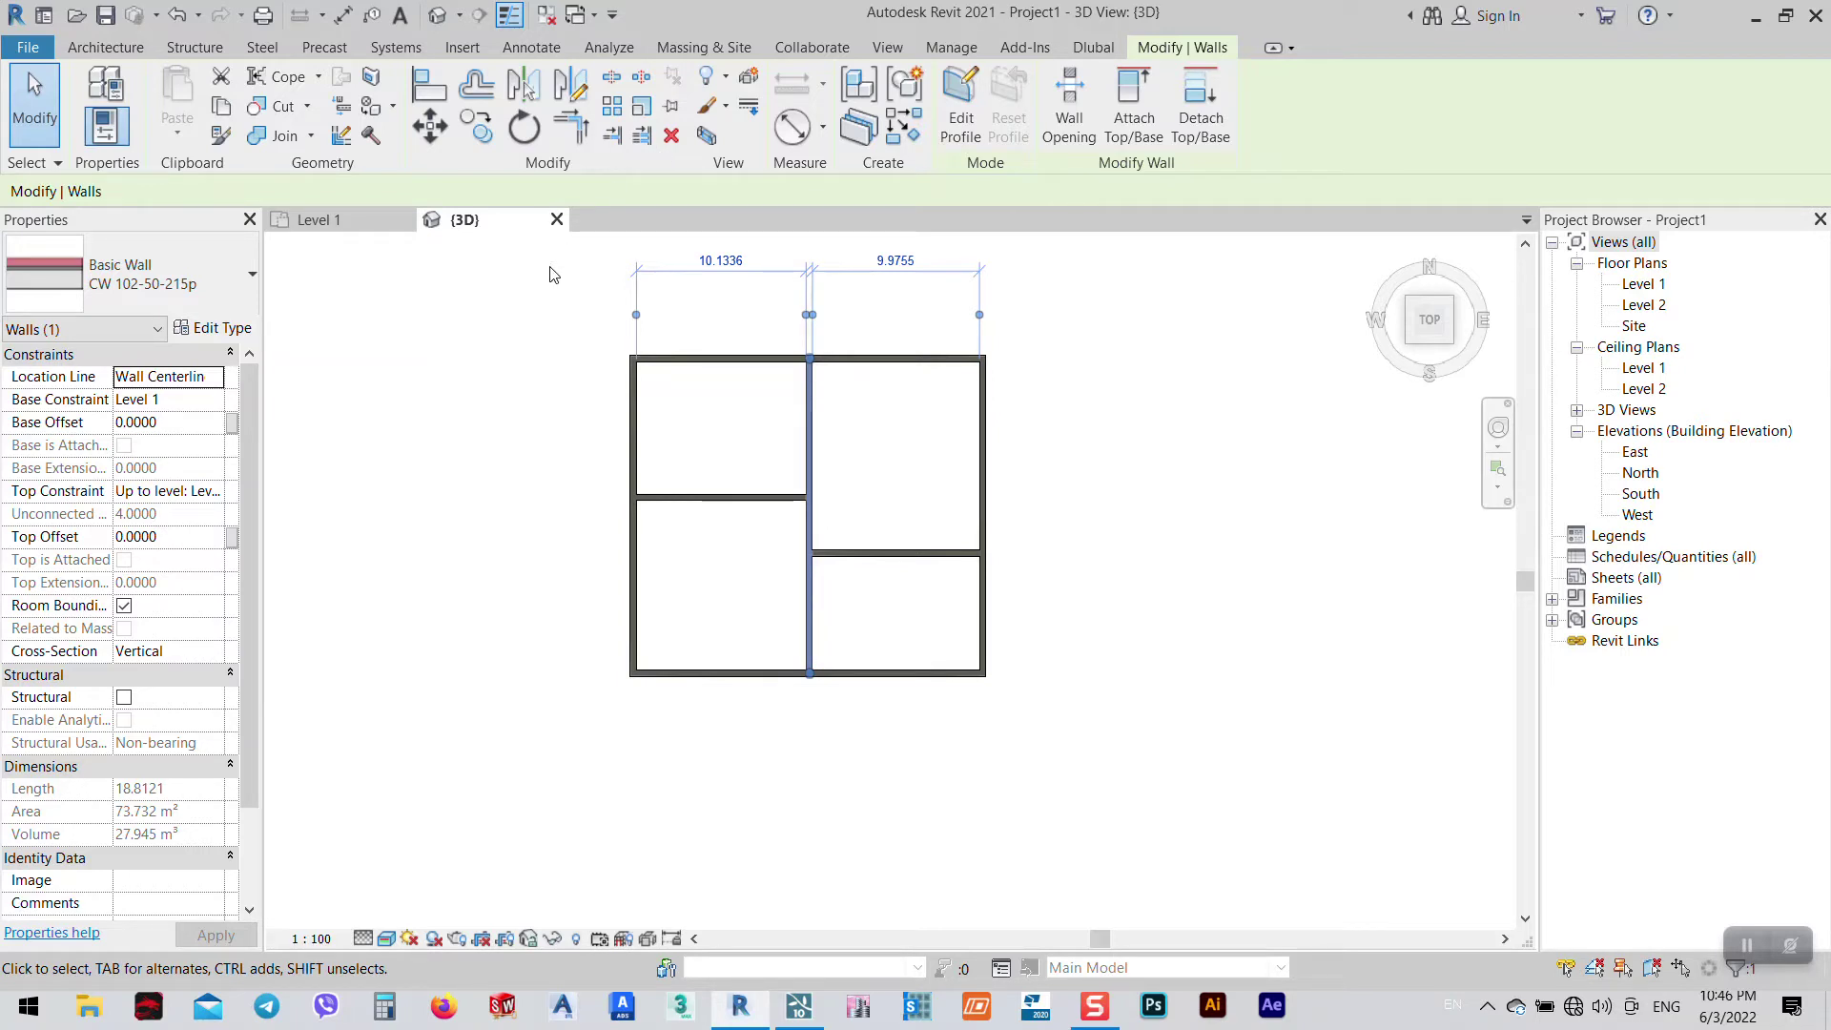
key(s)
key(d)
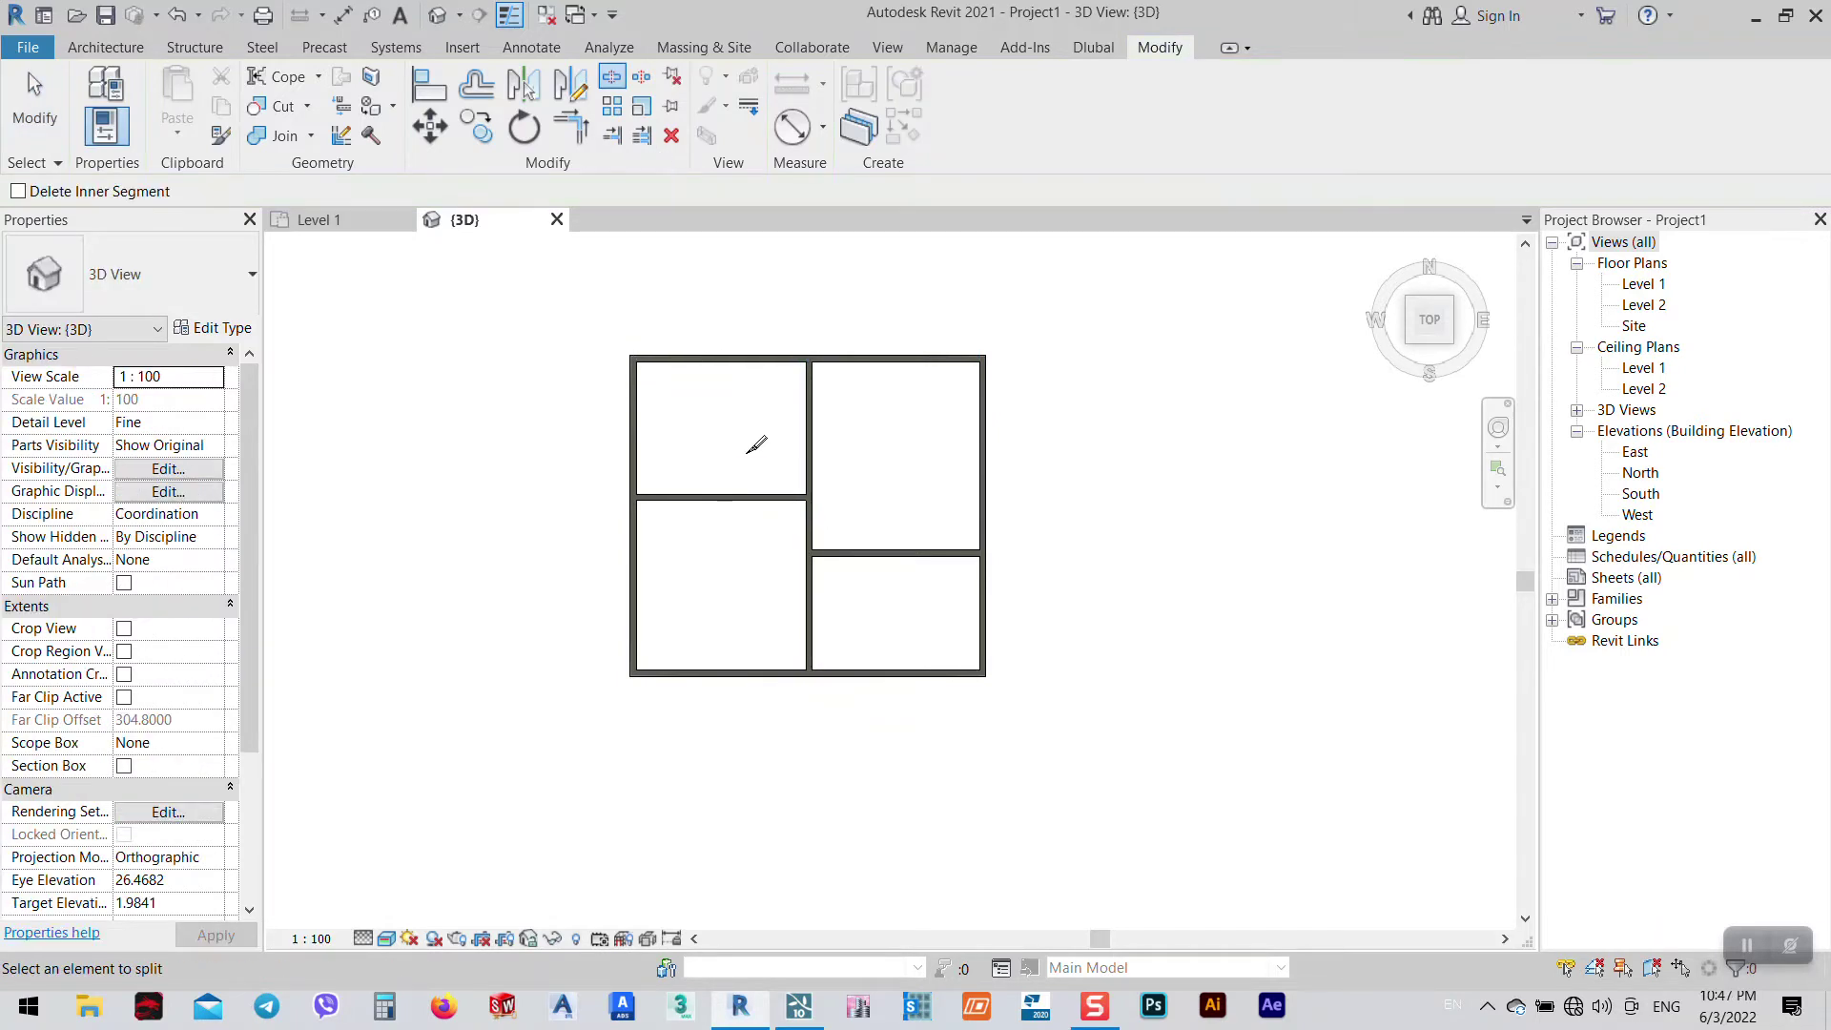
click(810, 495)
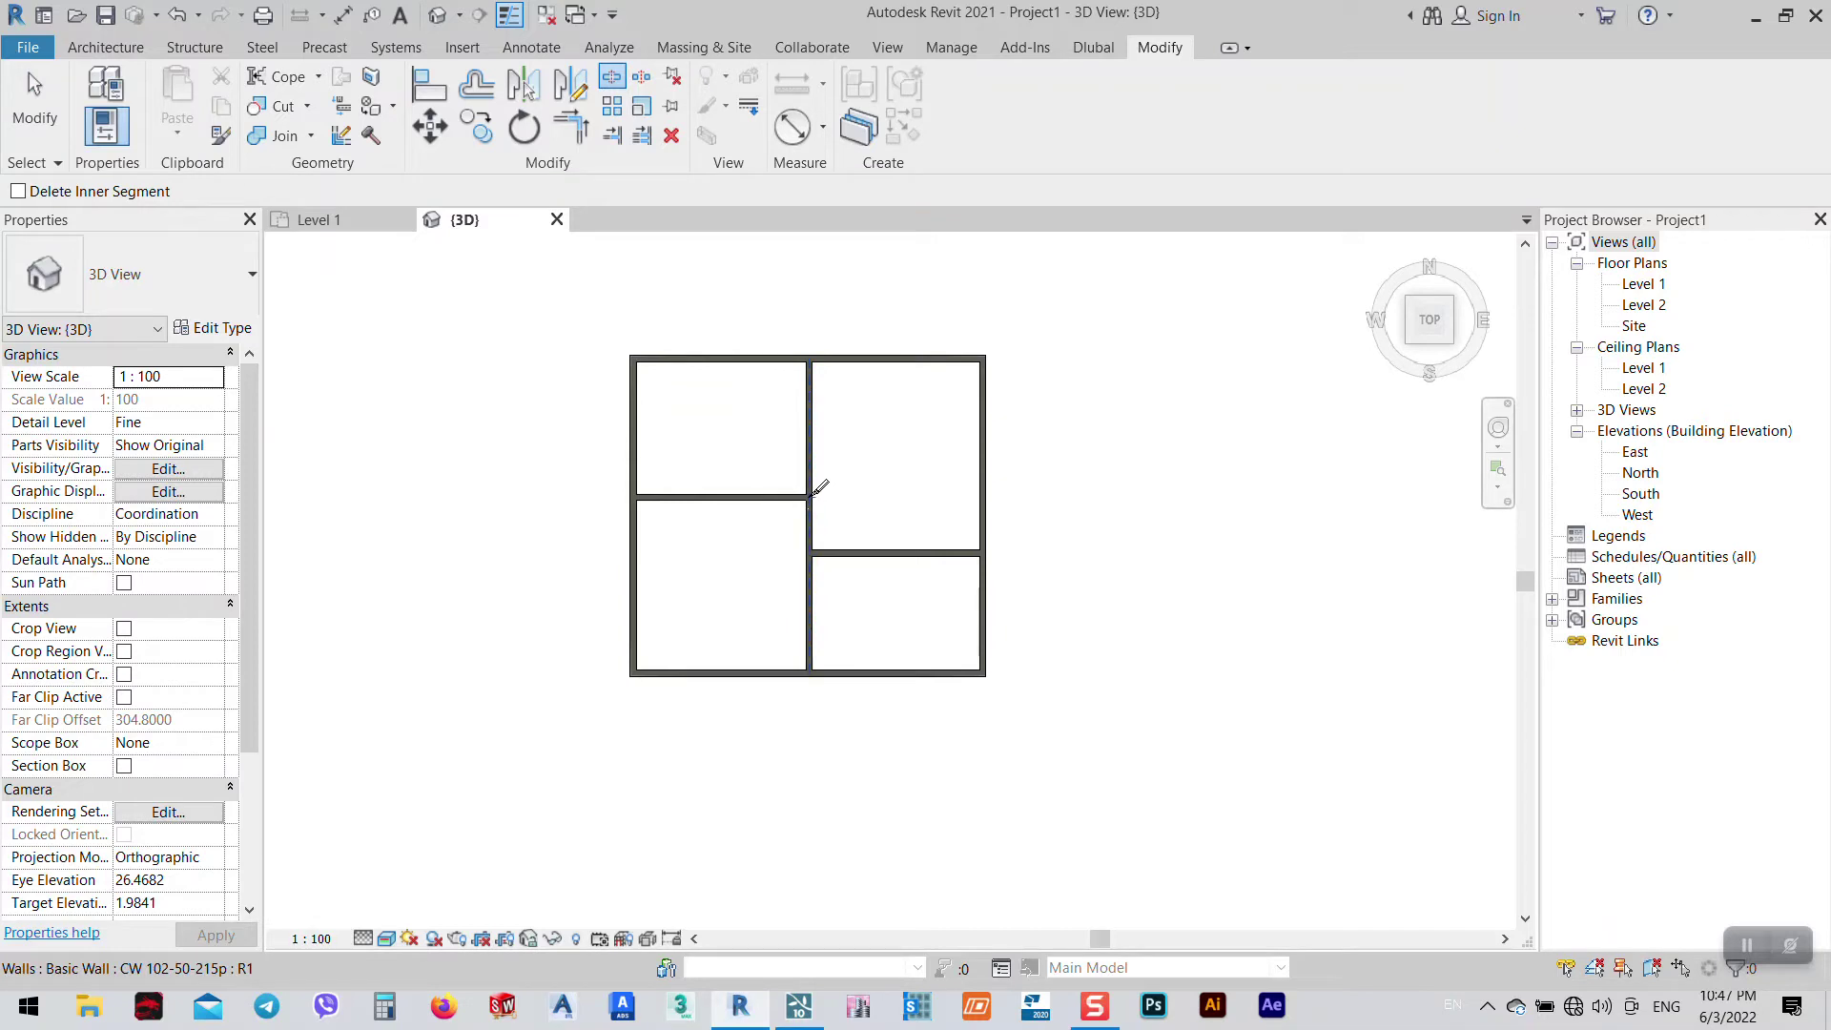
right_click(855, 486)
click(882, 506)
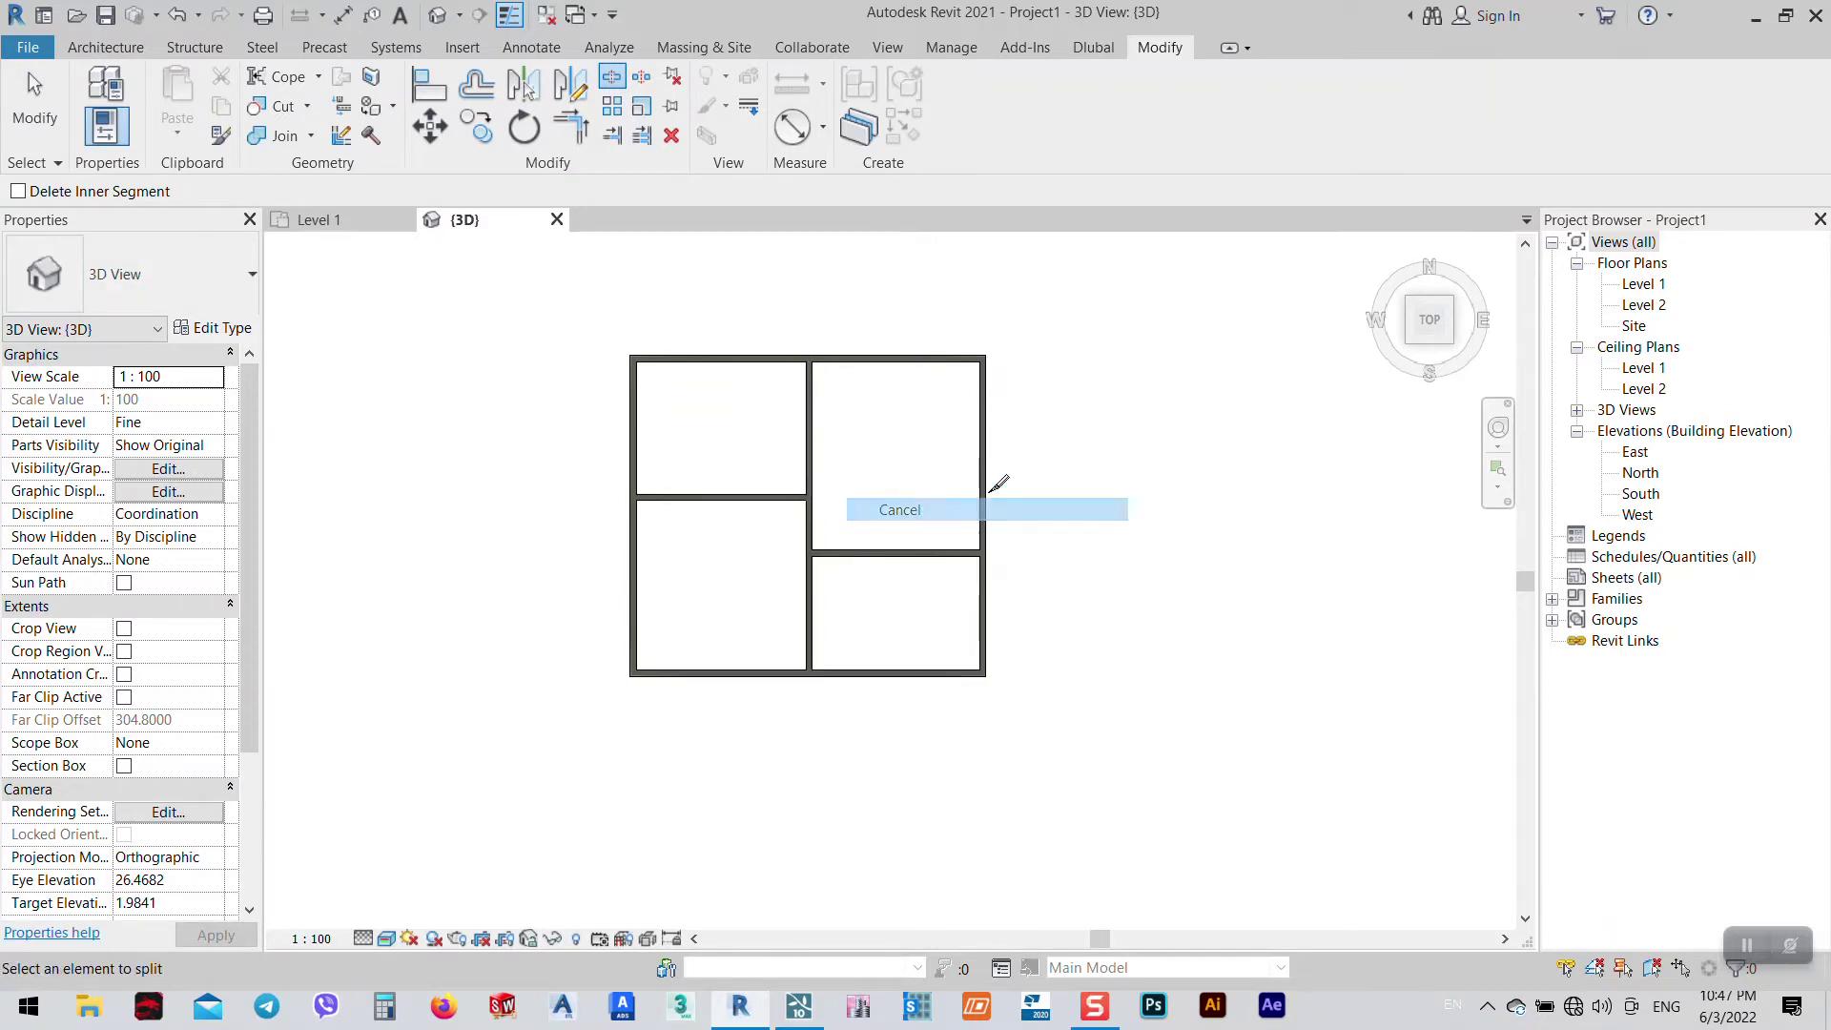
click(1415, 341)
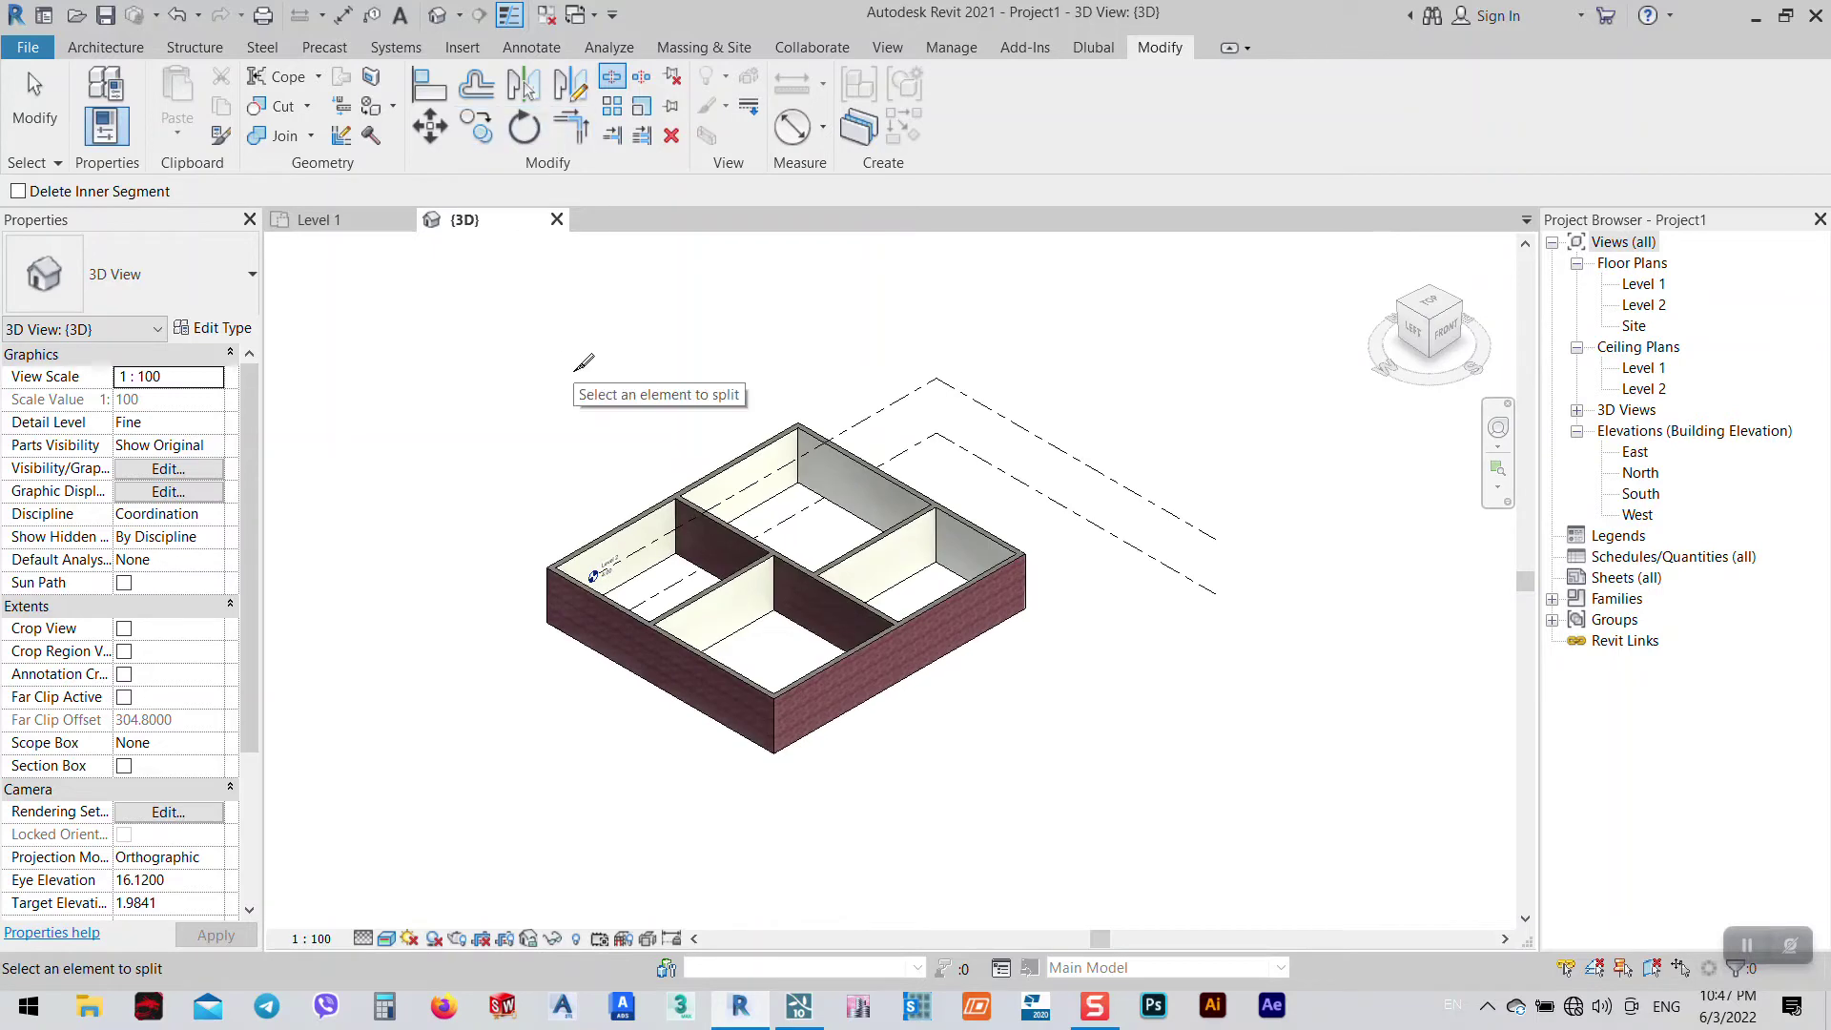
key(Escape)
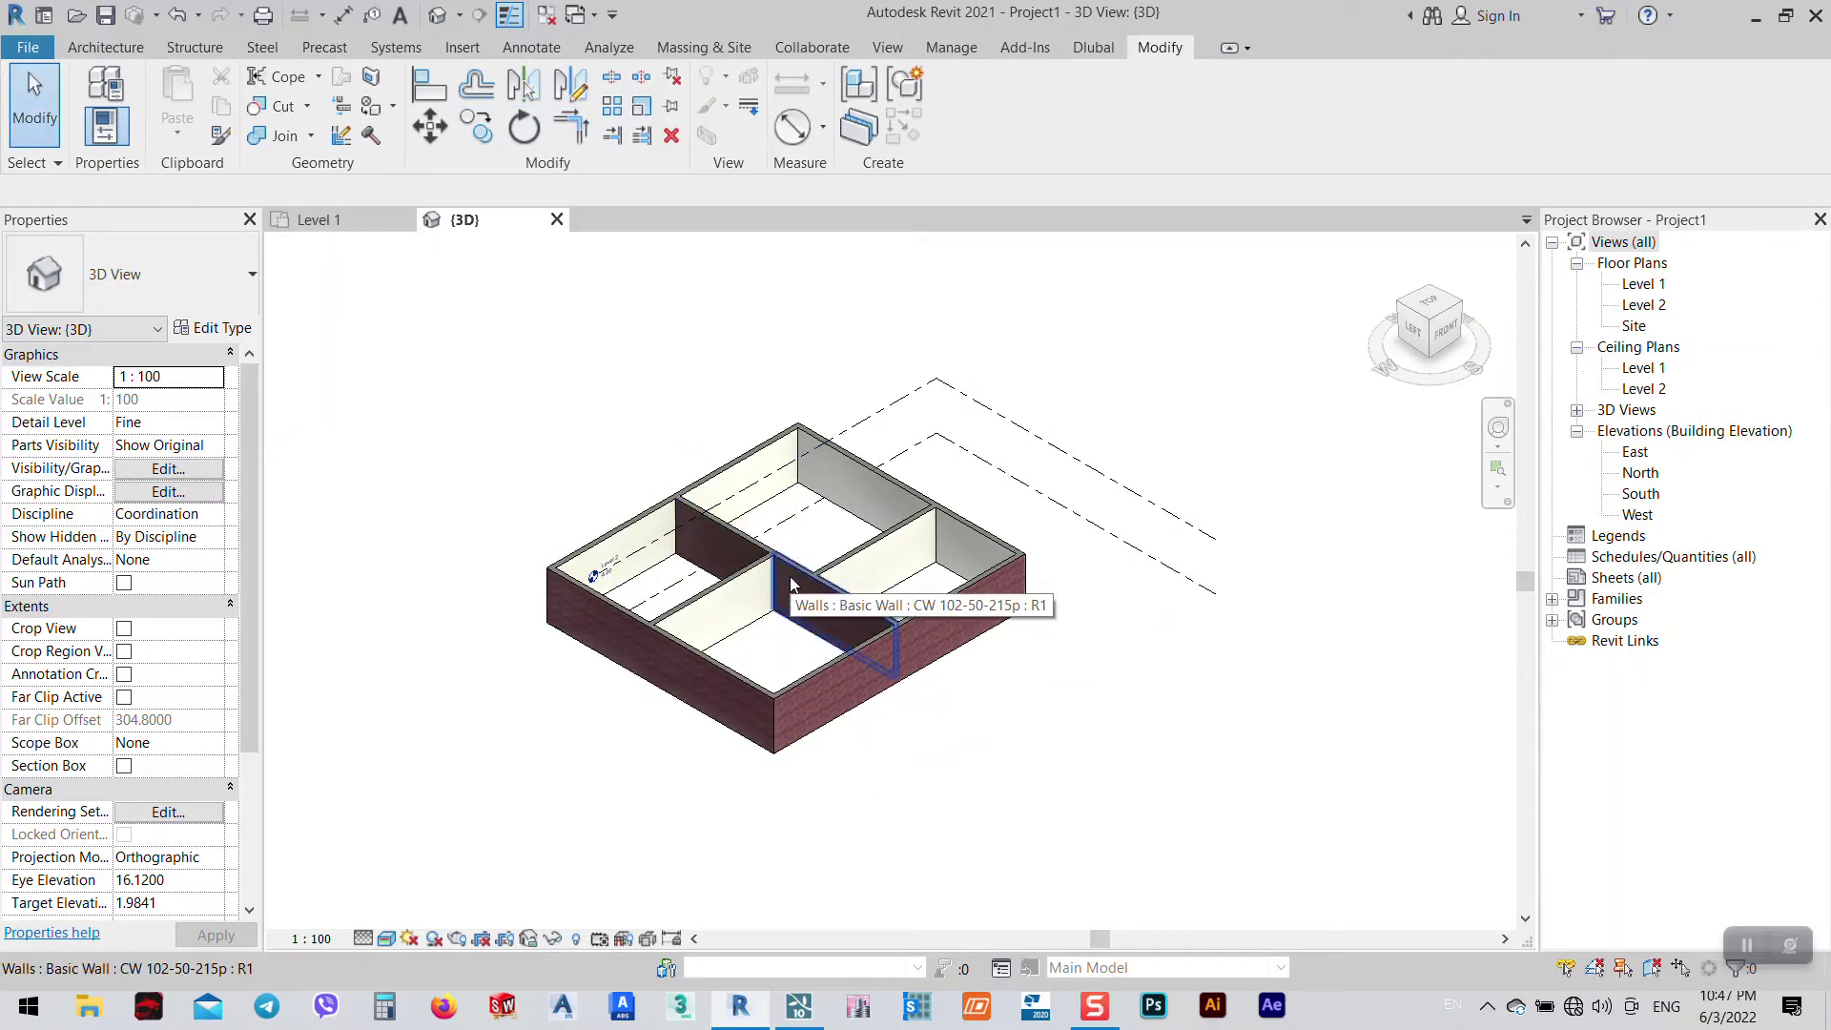
- Select the southern segment of the central partition and examine its extent and wall junctions from both sides
click(790, 576)
scroll(789, 578, up, 2)
key(Escape)
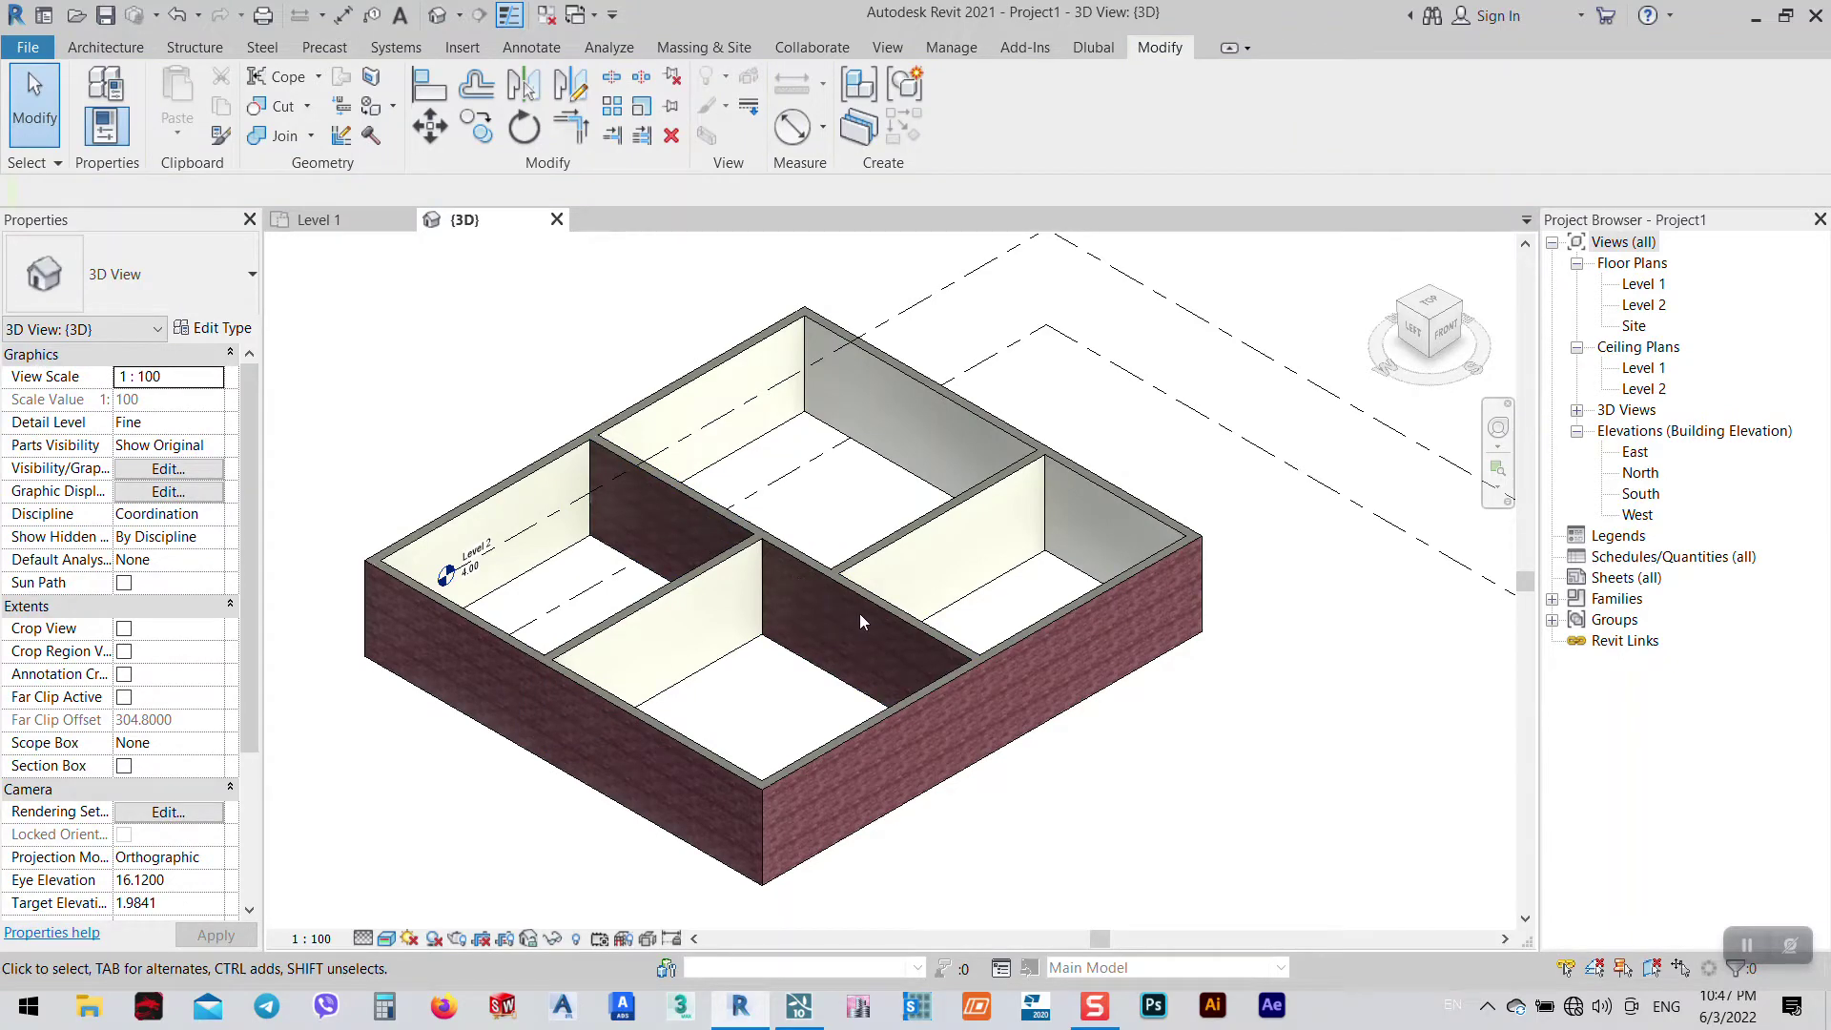
click(836, 580)
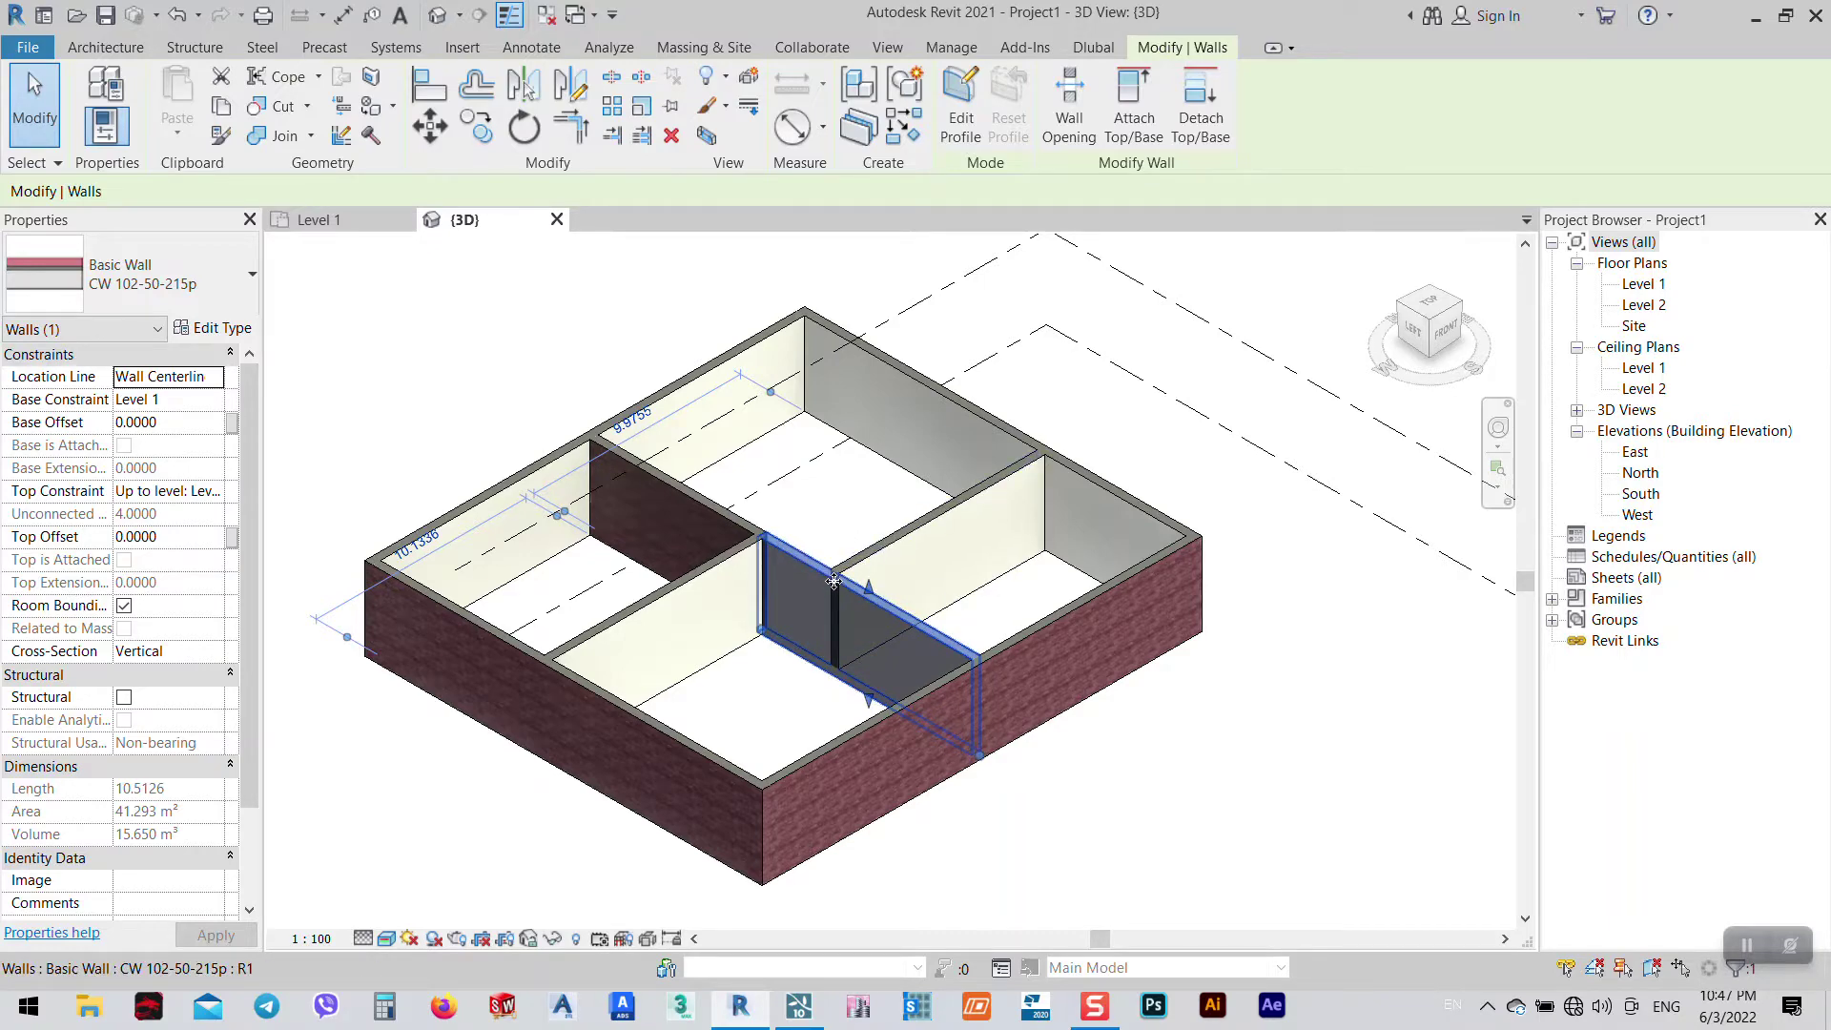
scroll(834, 581, up, 5)
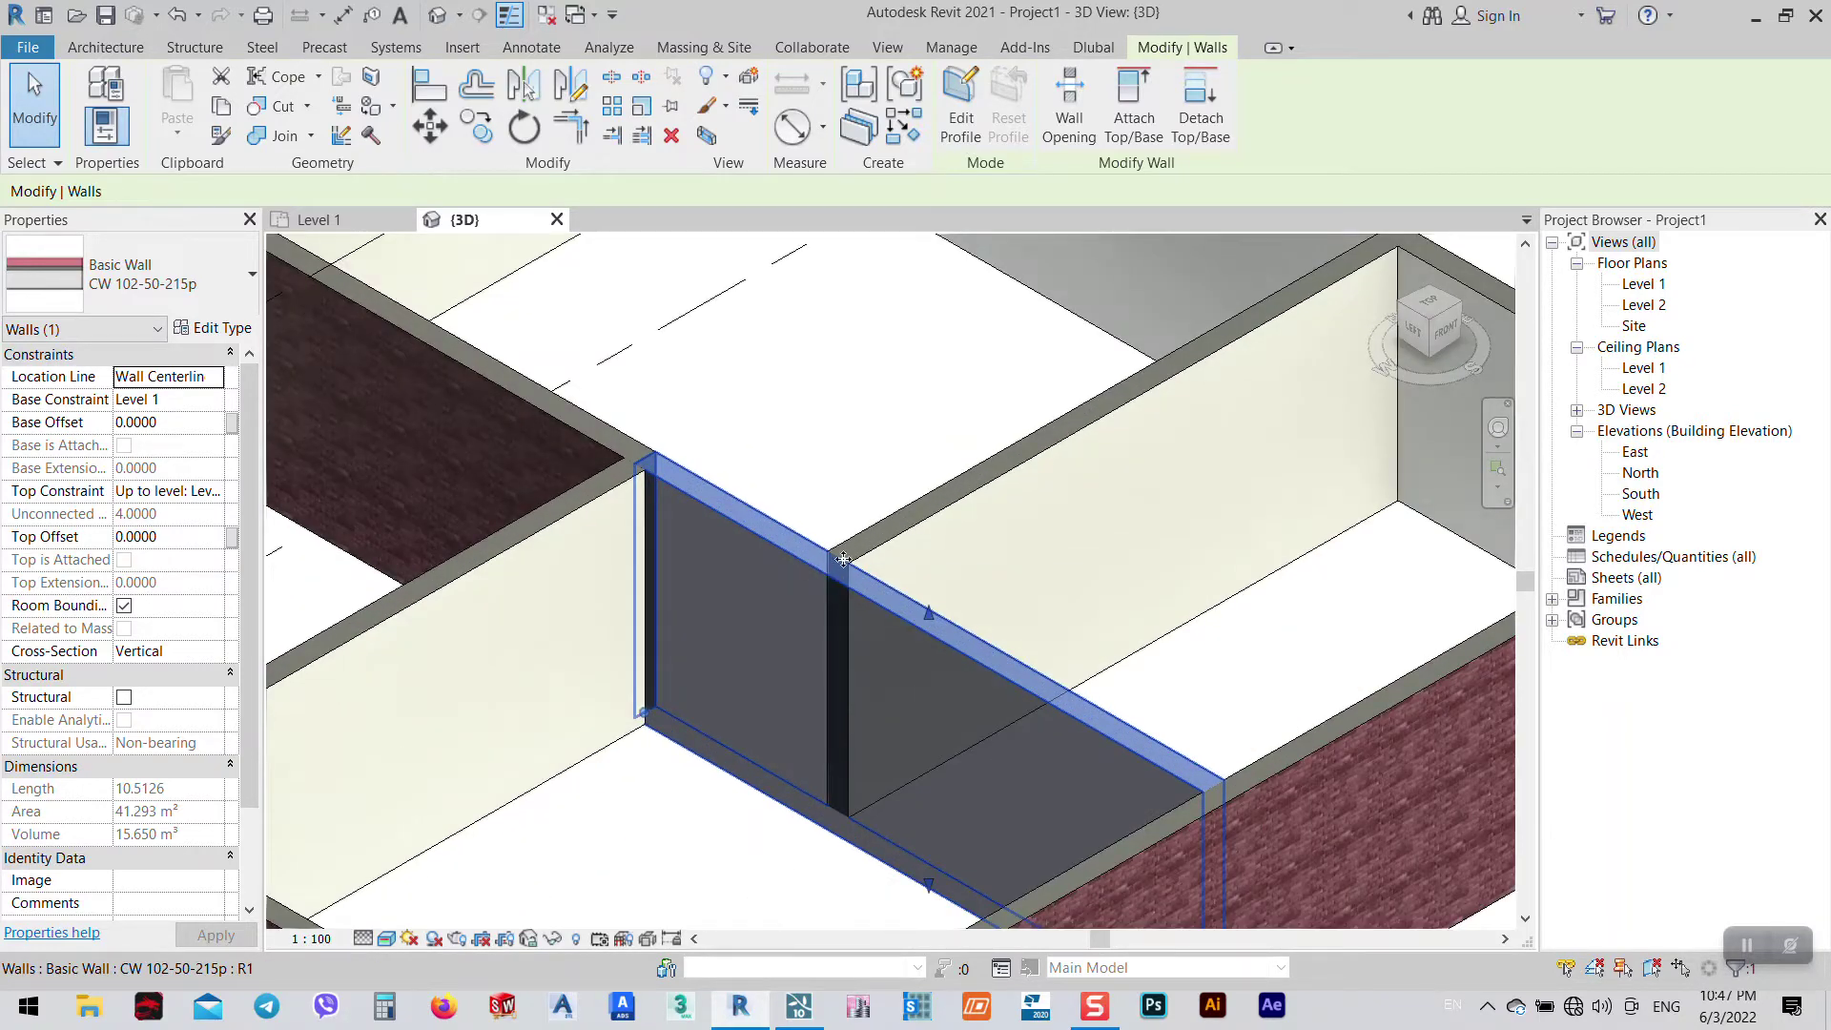
scroll(811, 573, down, 1)
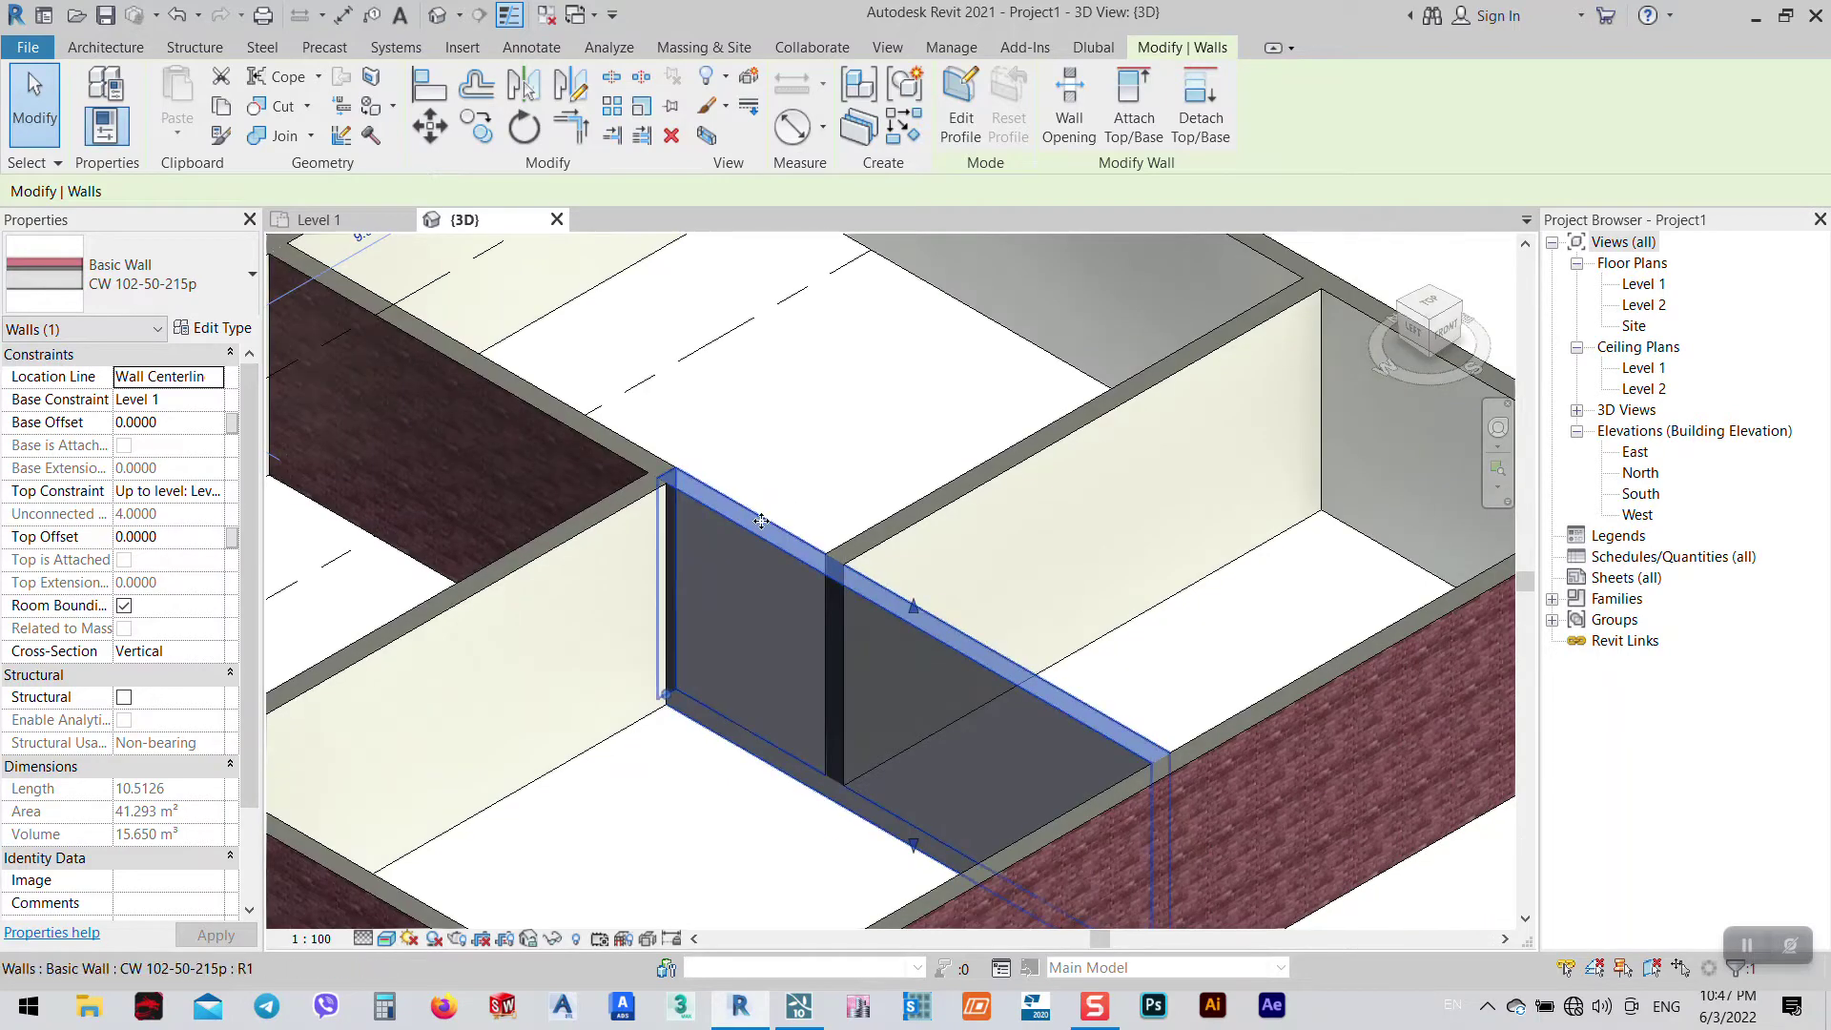
shift+middle_drag(1010, 657, 1043, 575)
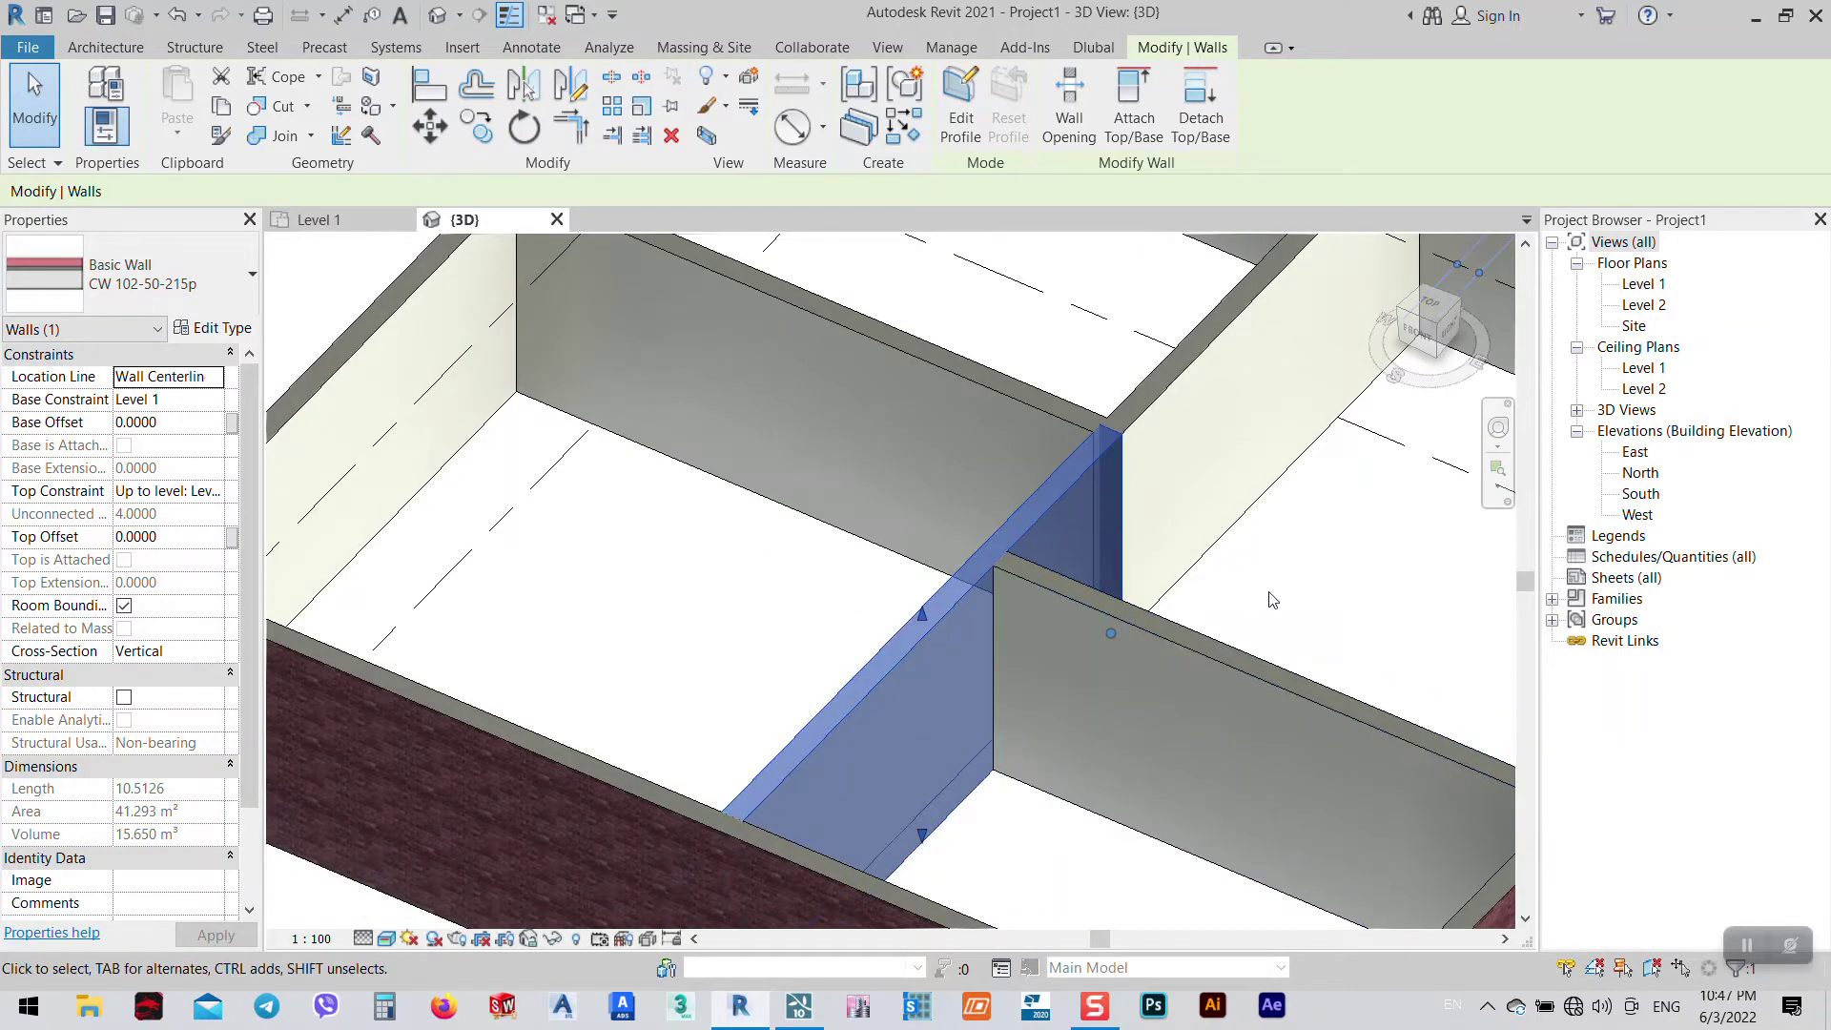
scroll(920, 534, down, 5)
shift+middle_drag(918, 599, 888, 520)
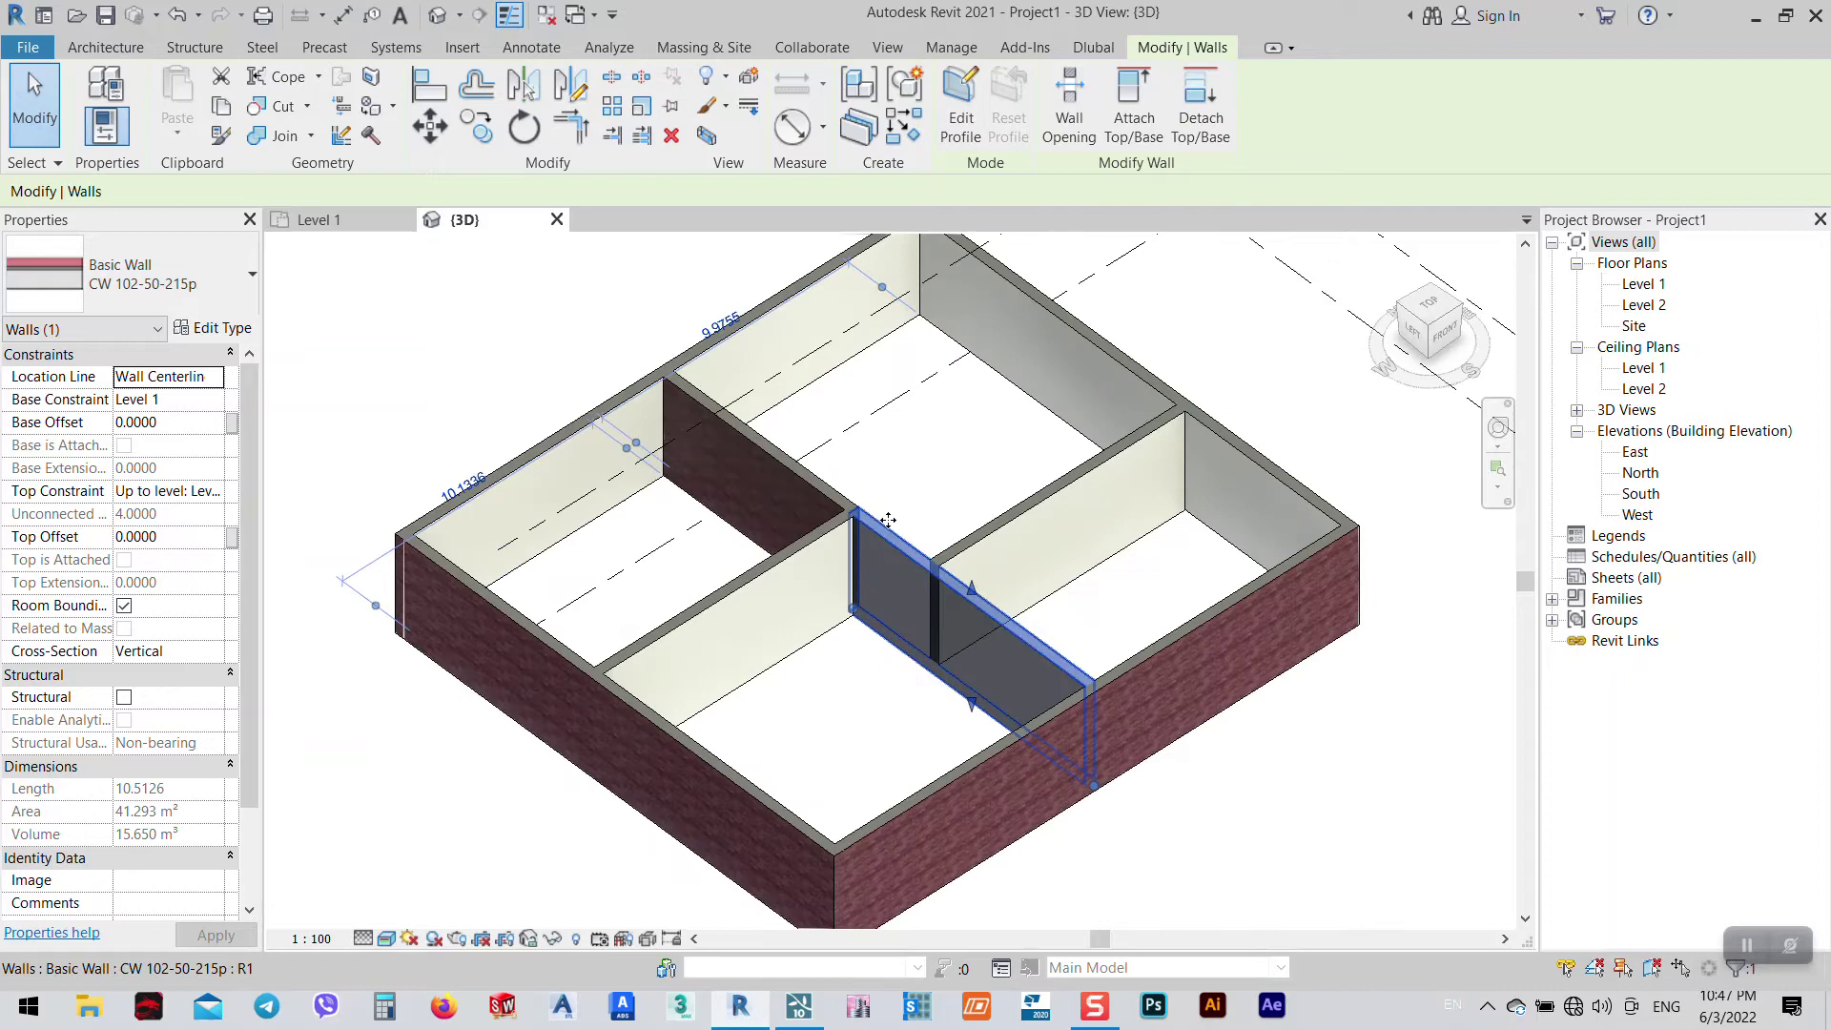
click(858, 672)
shift+middle_drag(858, 672, 891, 652)
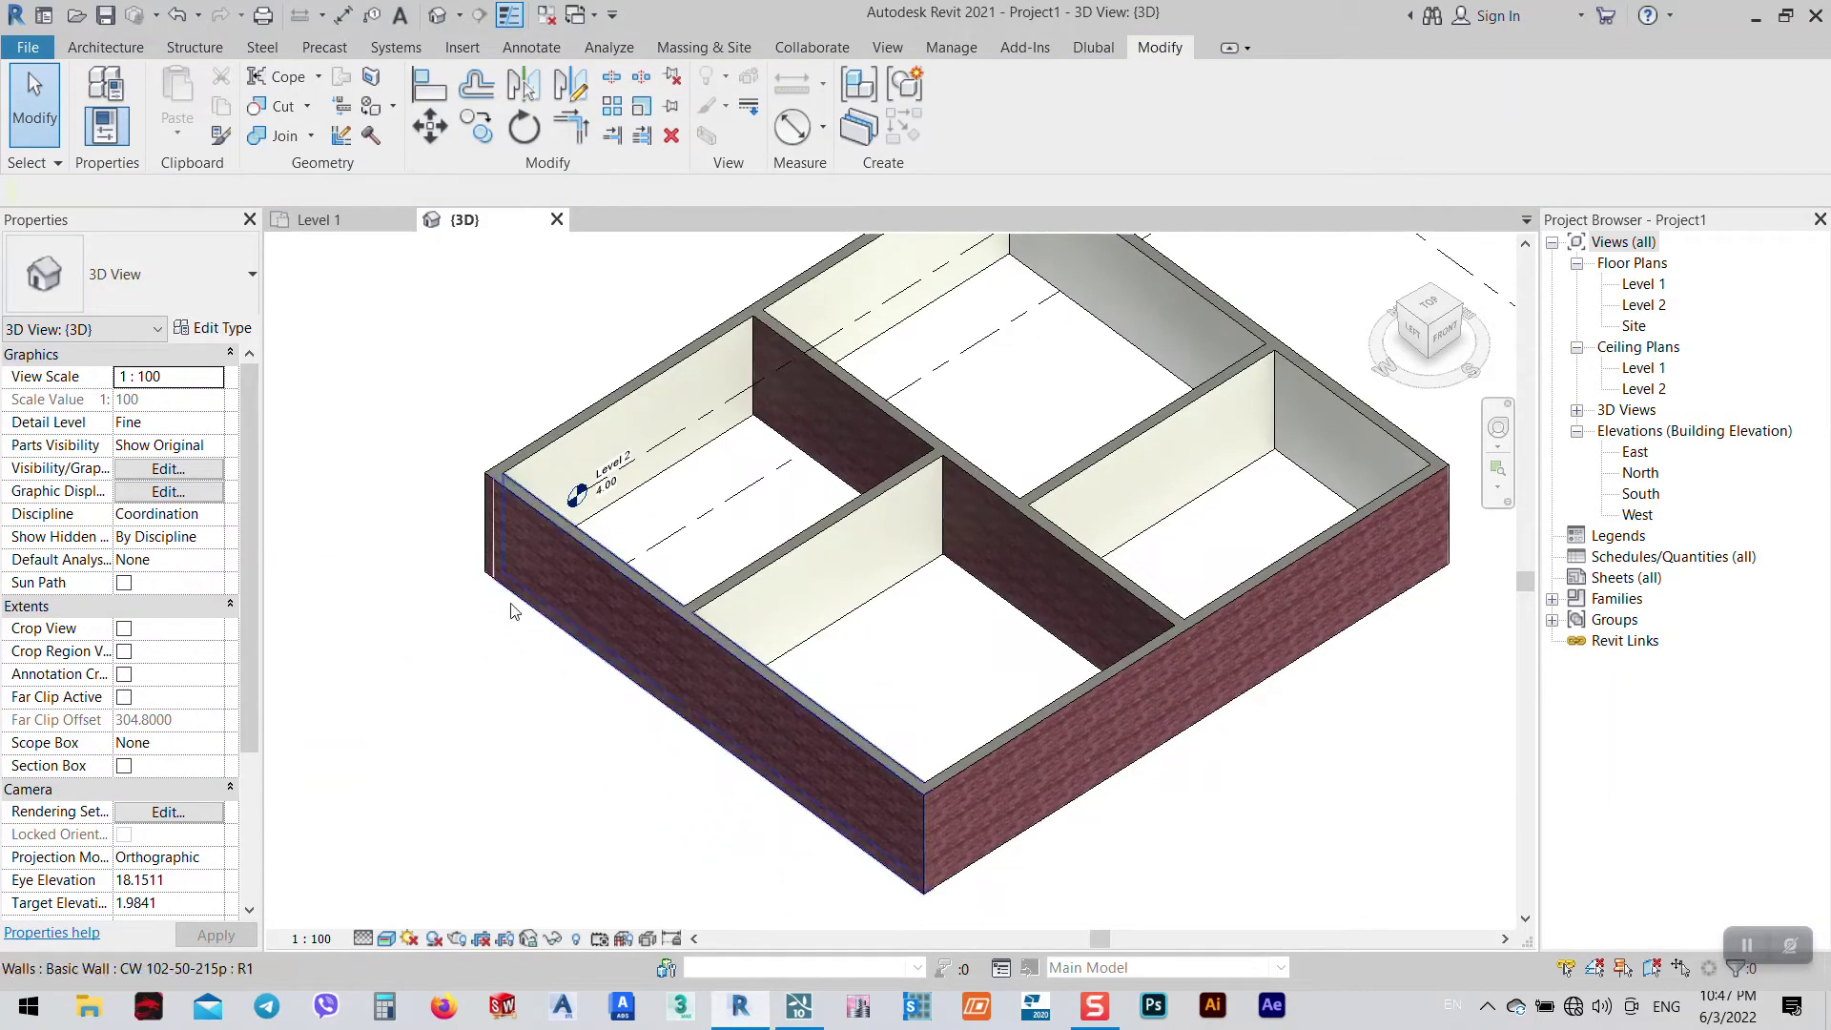
- Create parts from the layers of the west exterior wall
scroll(528, 473, up, 5)
scroll(516, 524, down, 5)
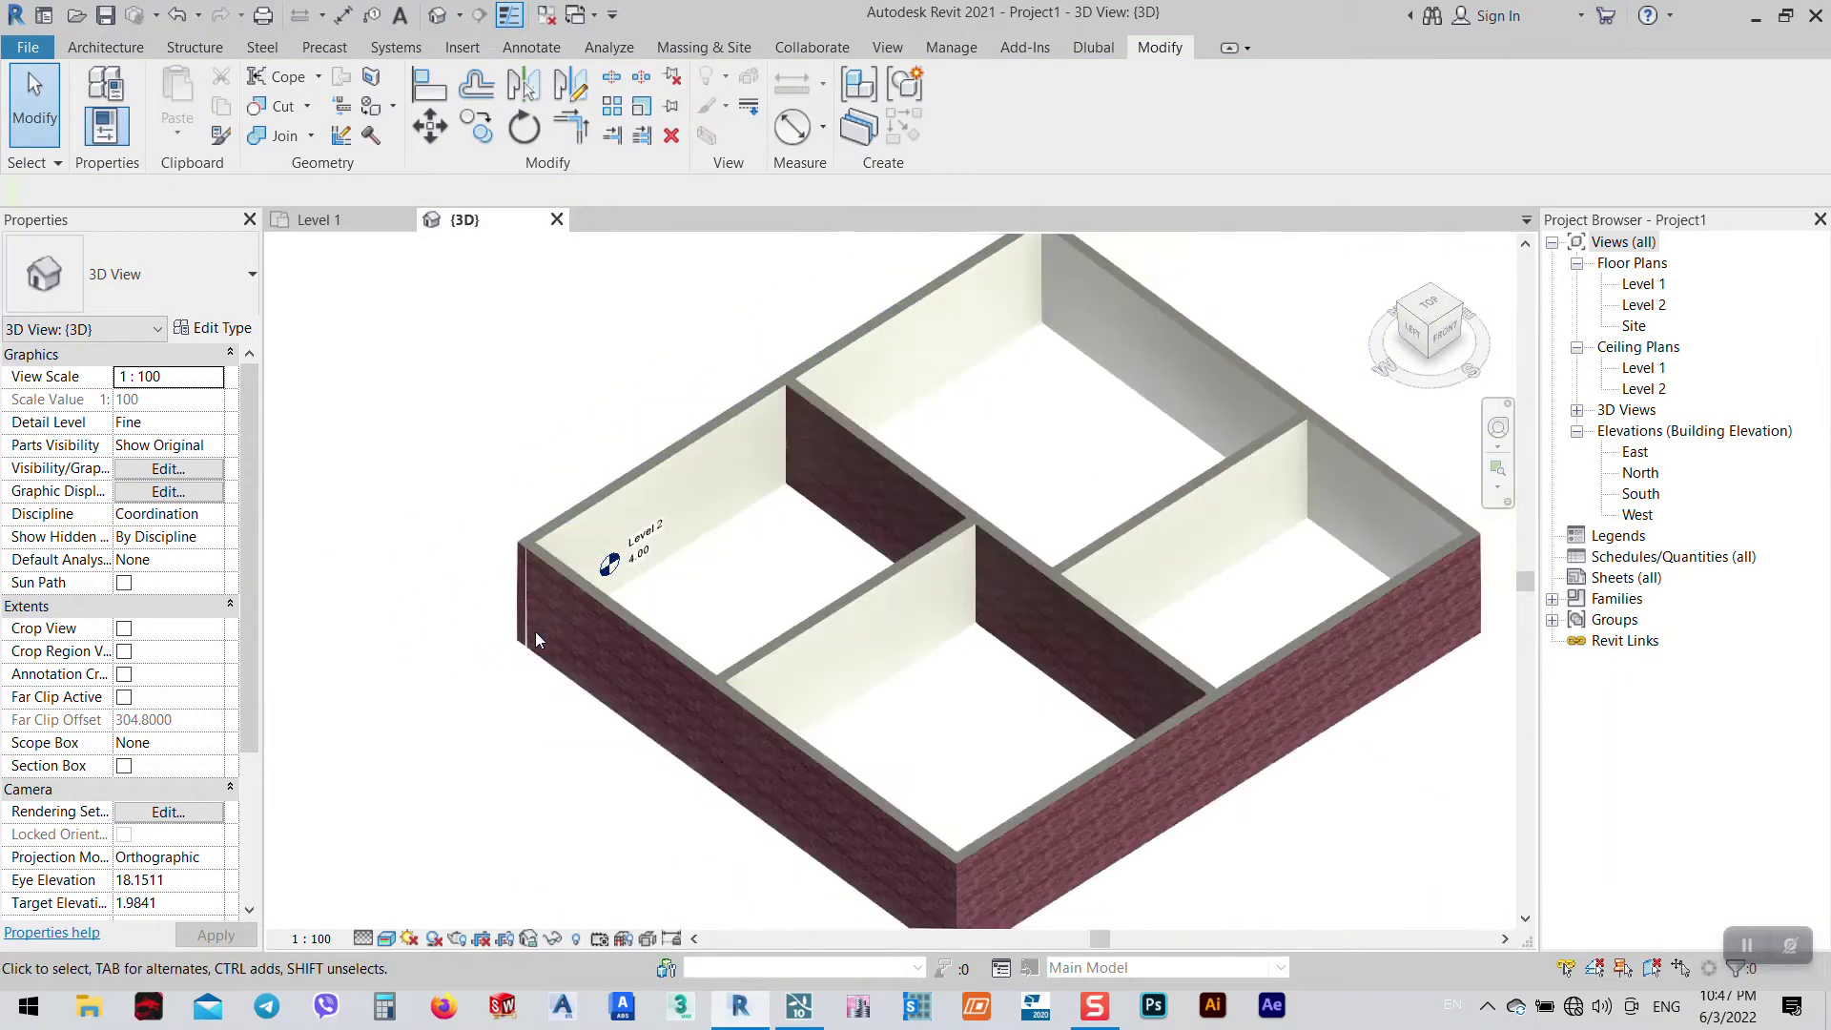
click(774, 736)
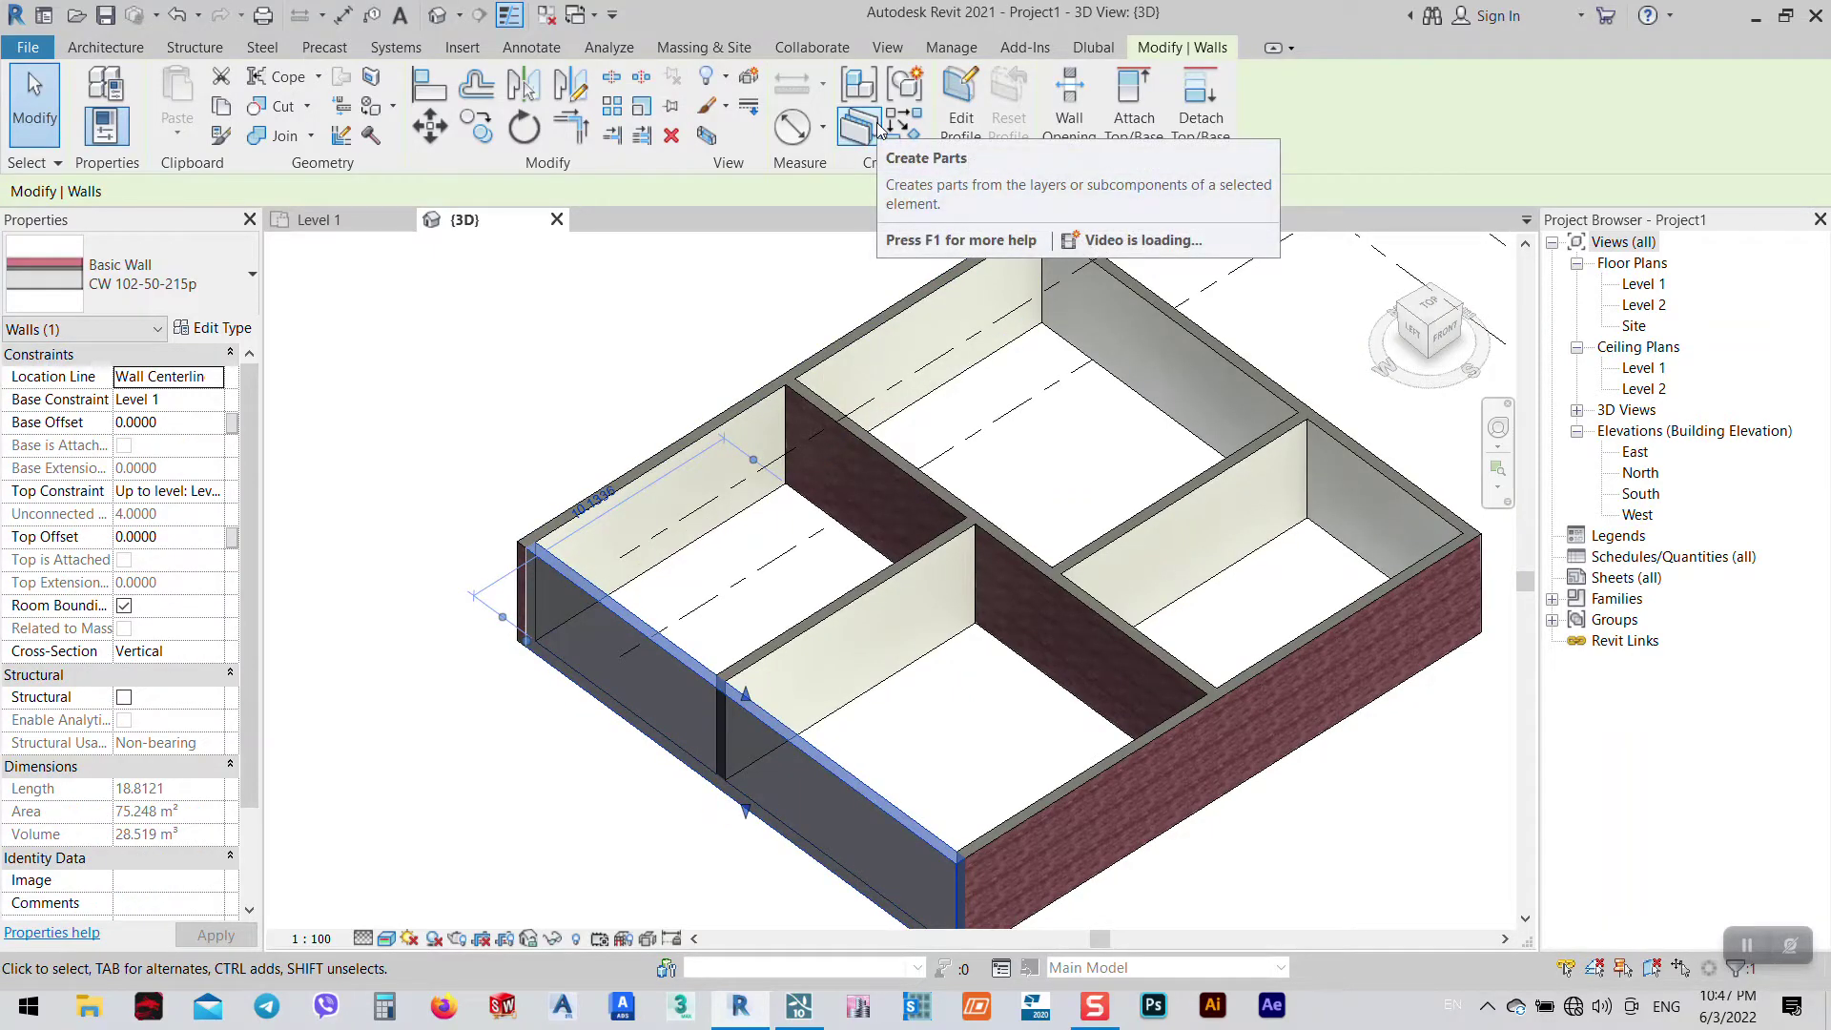
click(877, 127)
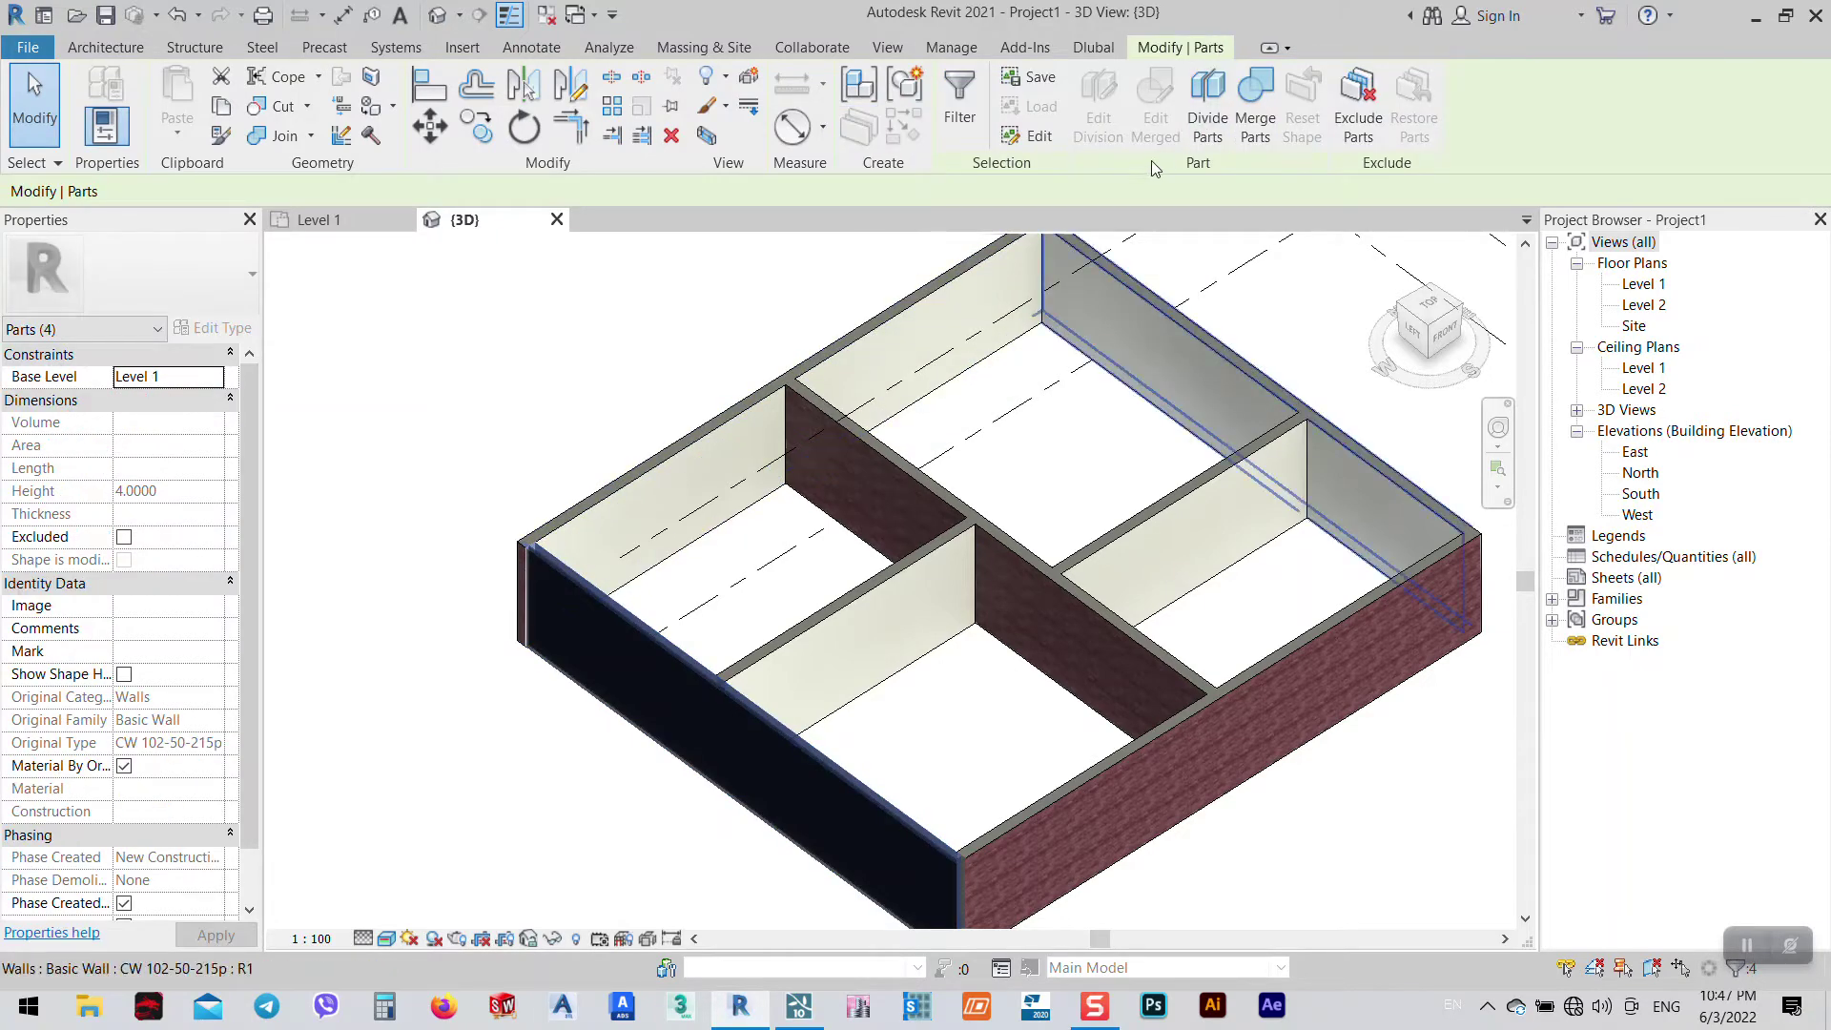
- Try excluding all of the west wall's parts from the model
click(1353, 122)
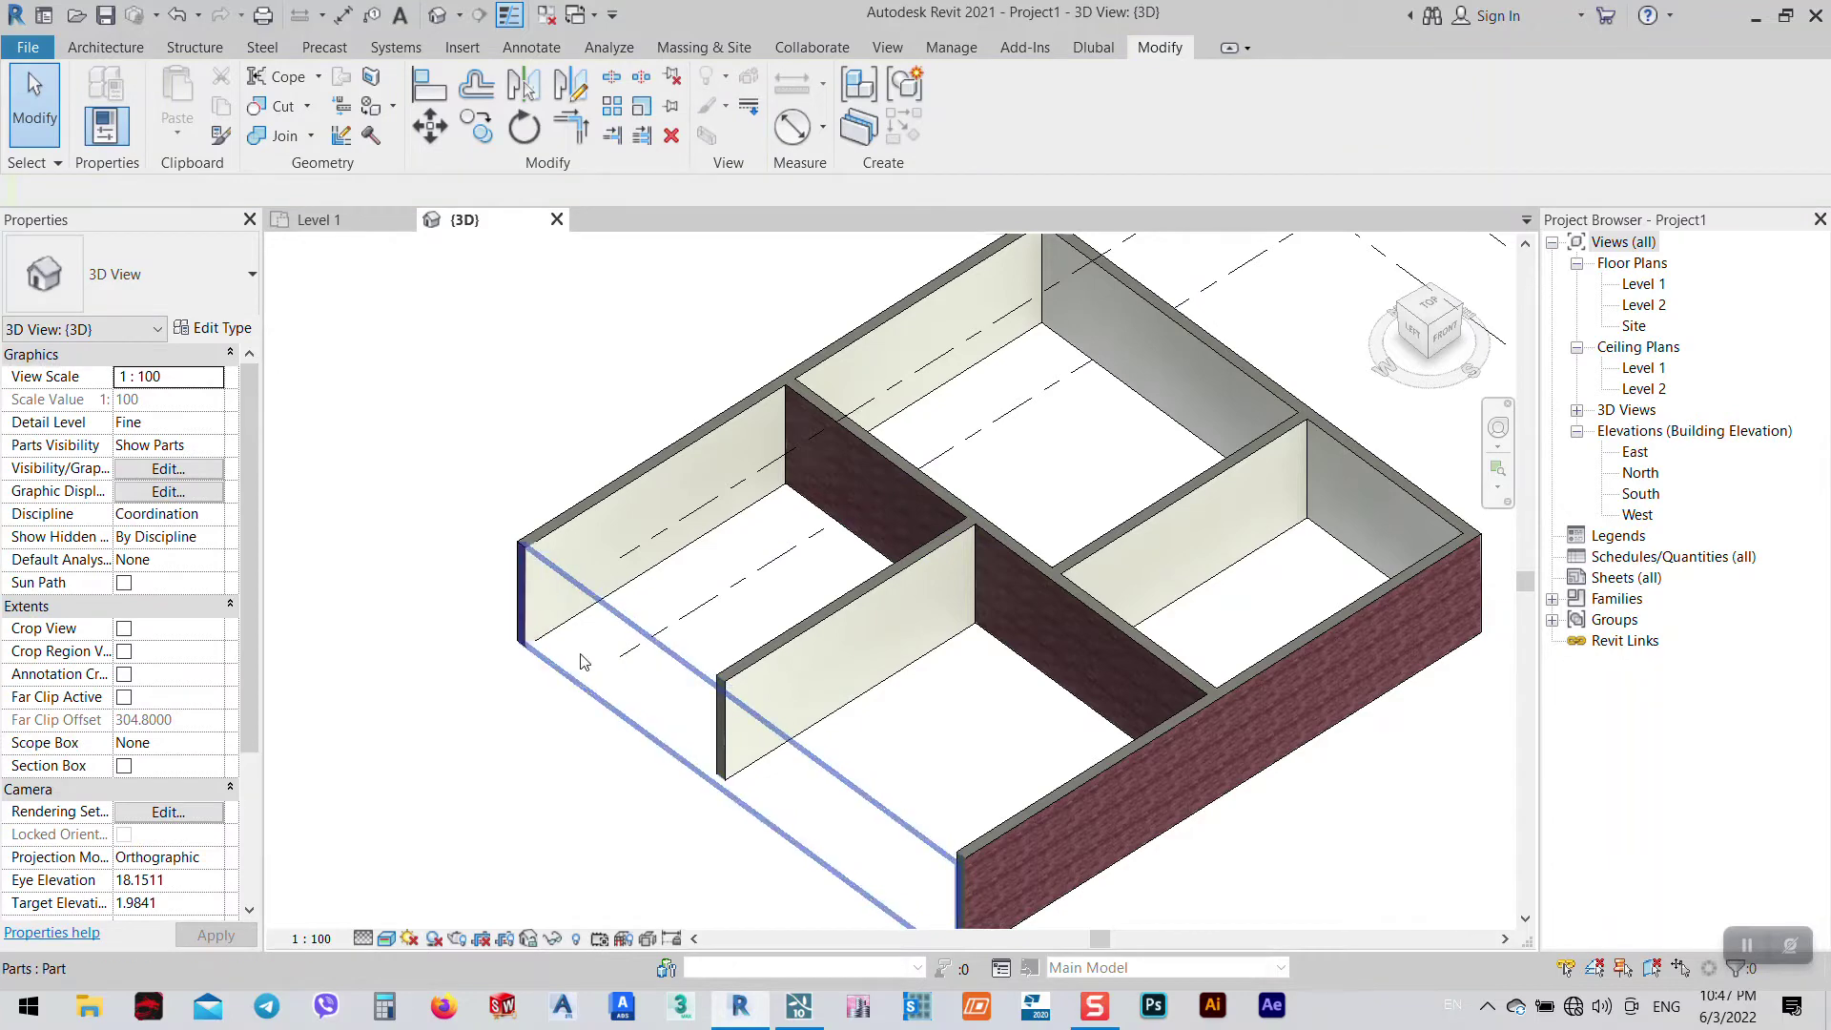
scroll(560, 577, up, 3)
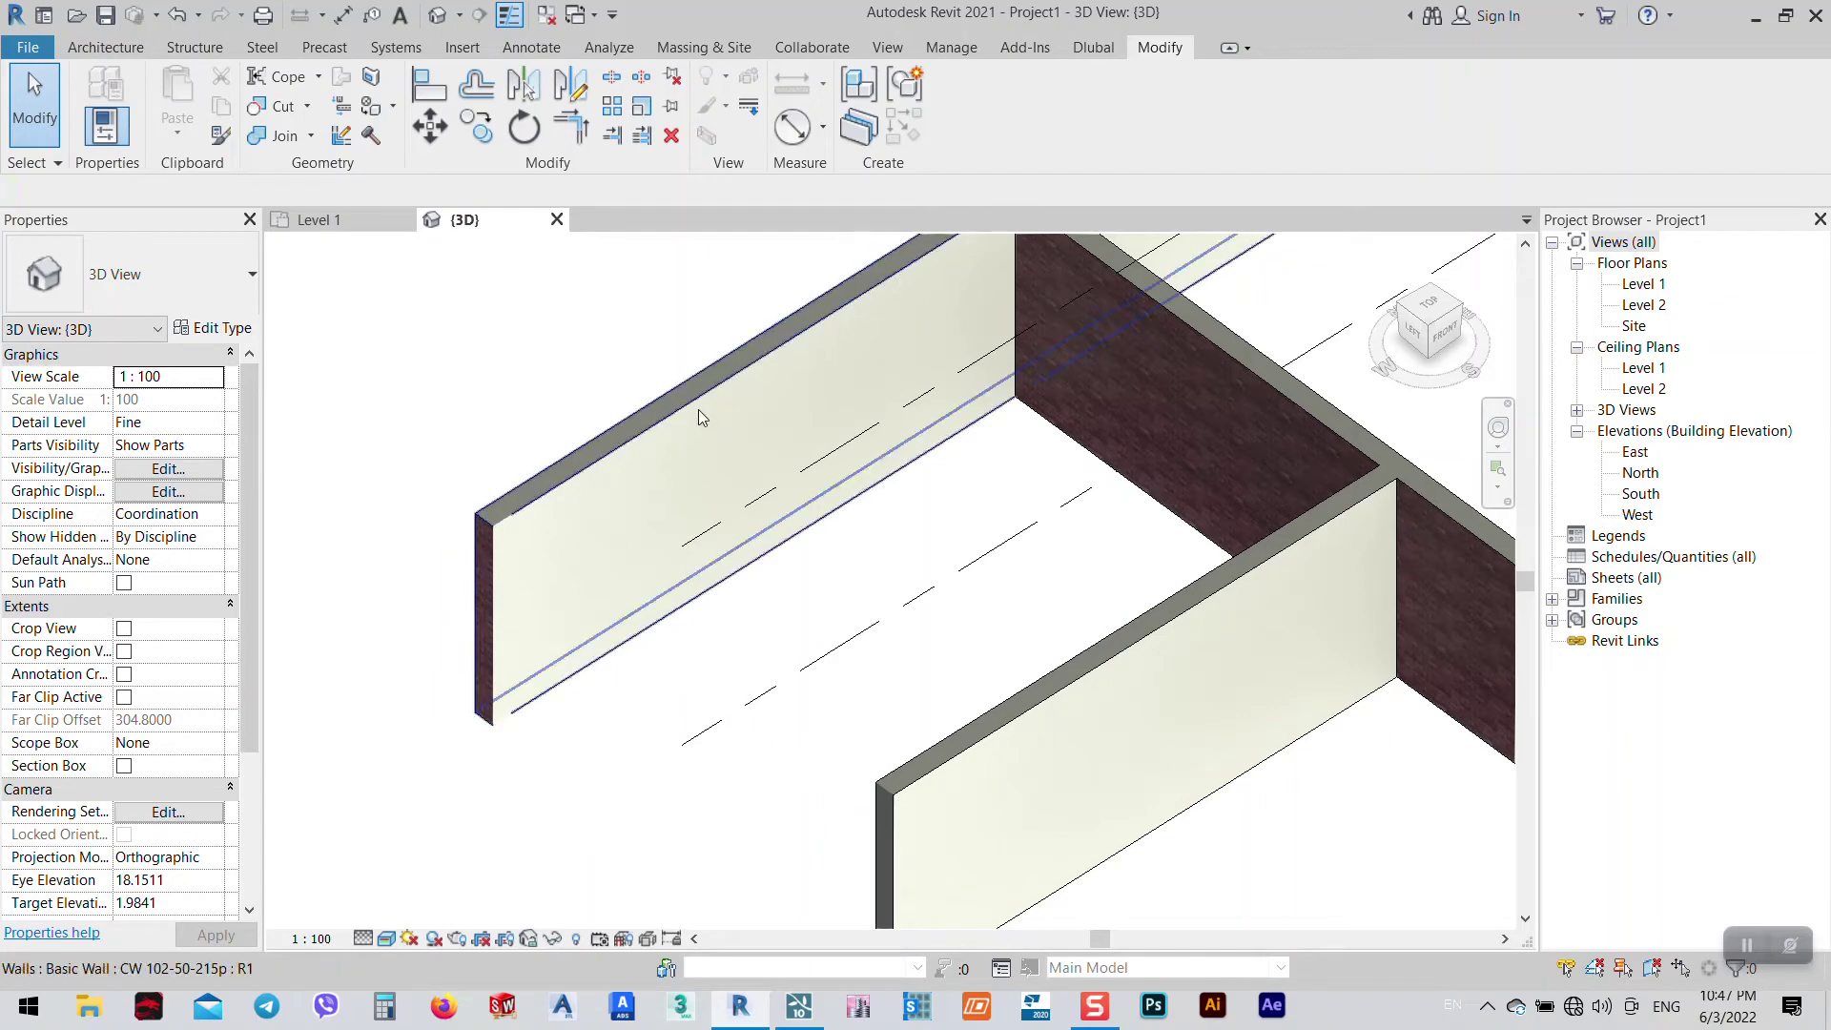
scroll(586, 437, down, 3)
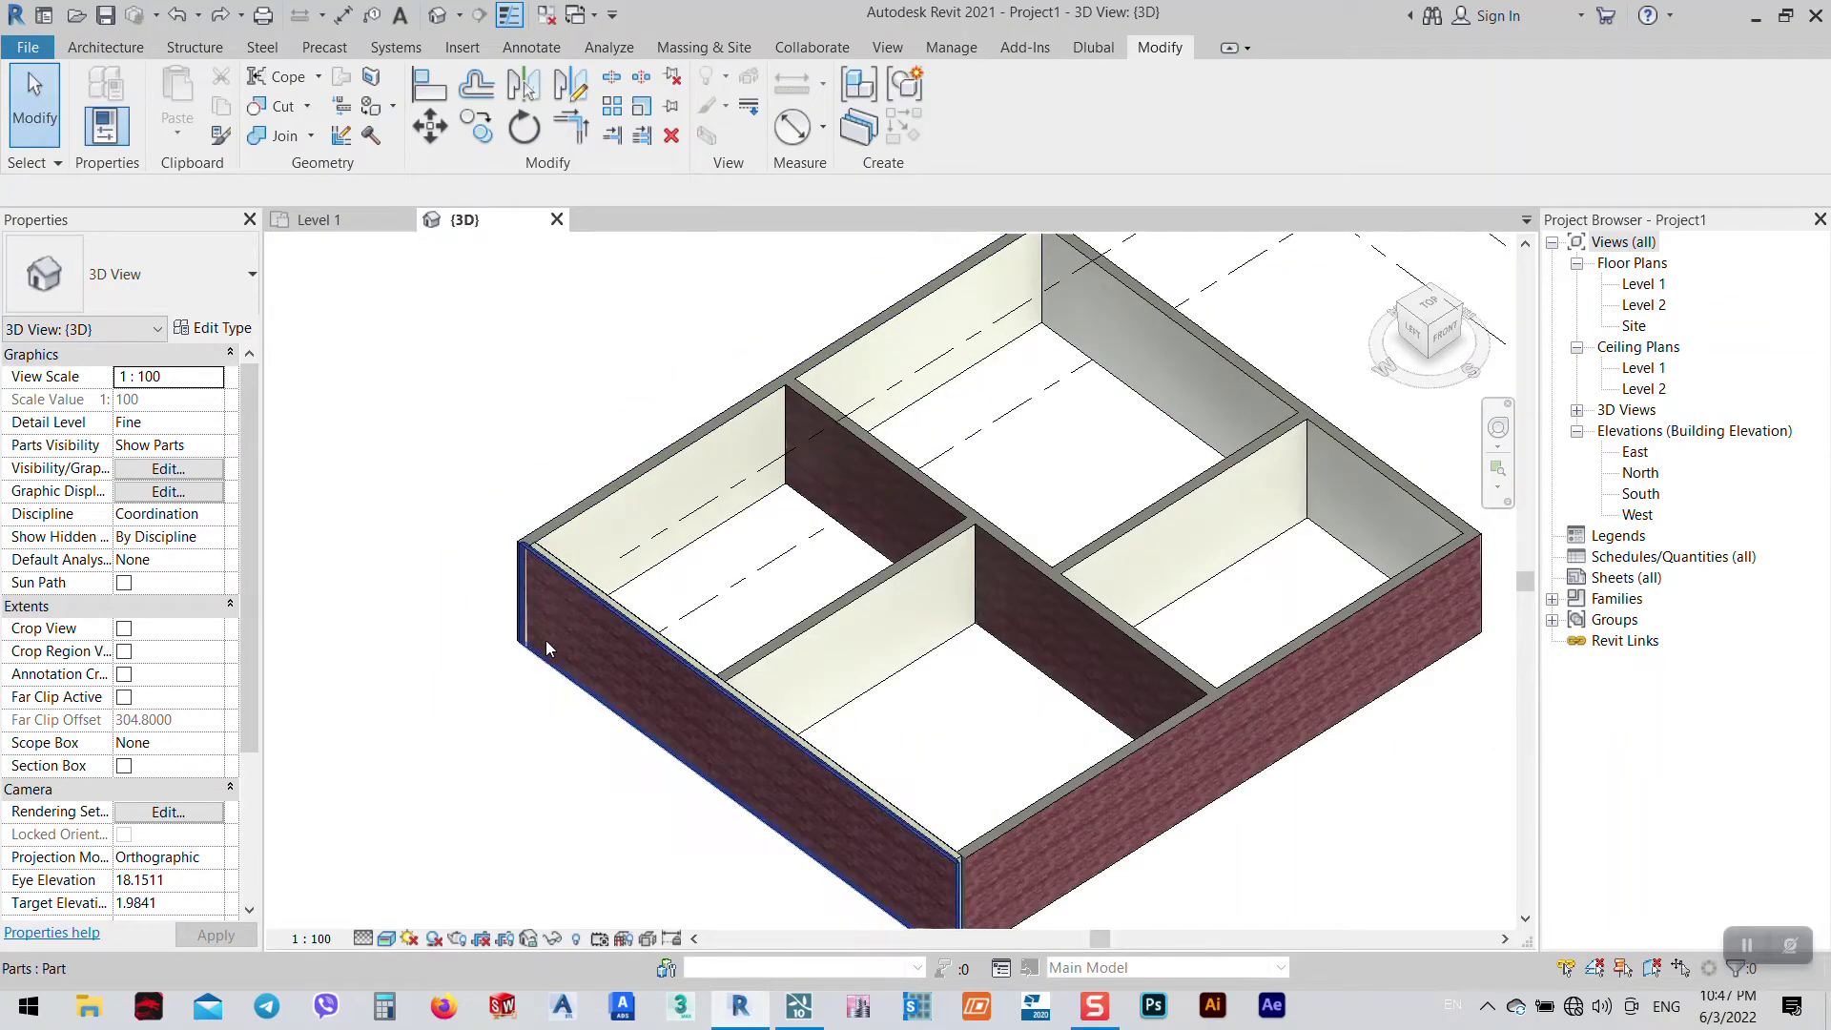
- Inspect the west wall's brick part and its separate layers at the northwest corner, comparing them with the undivided north wall
click(631, 644)
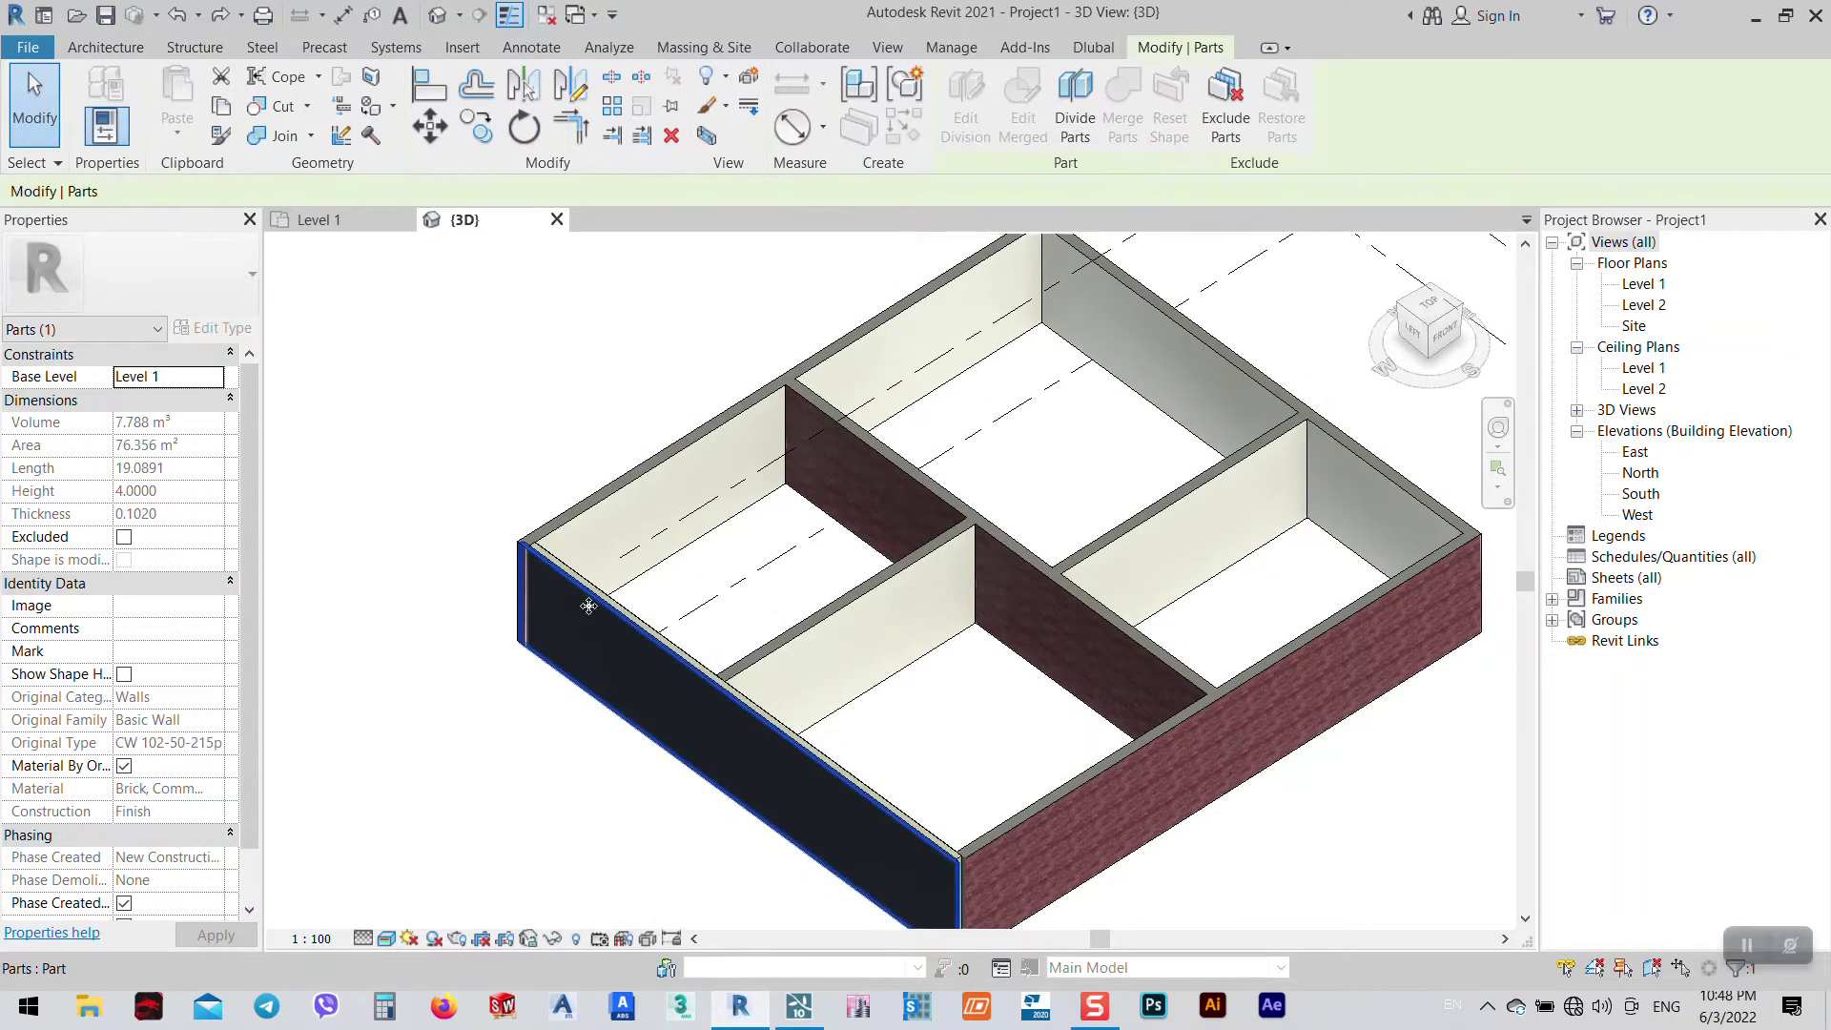
scroll(553, 564, up, 3)
scroll(553, 558, up, 2)
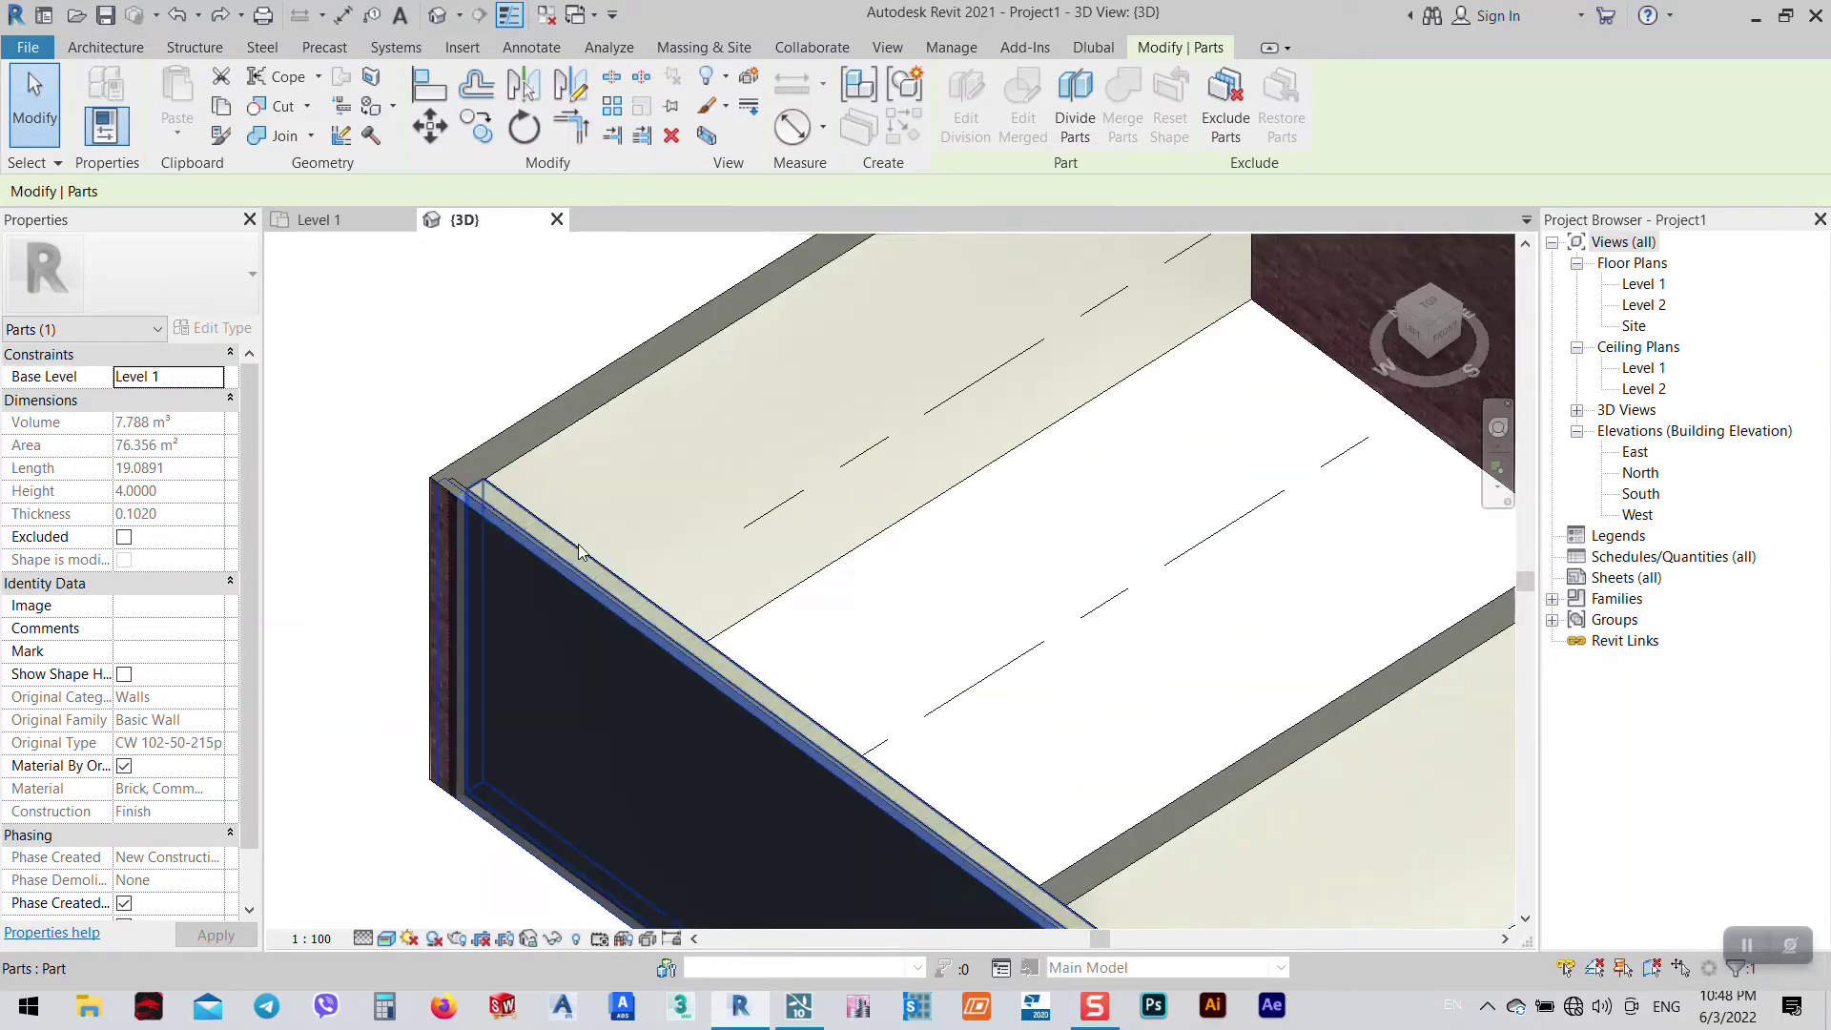
click(564, 421)
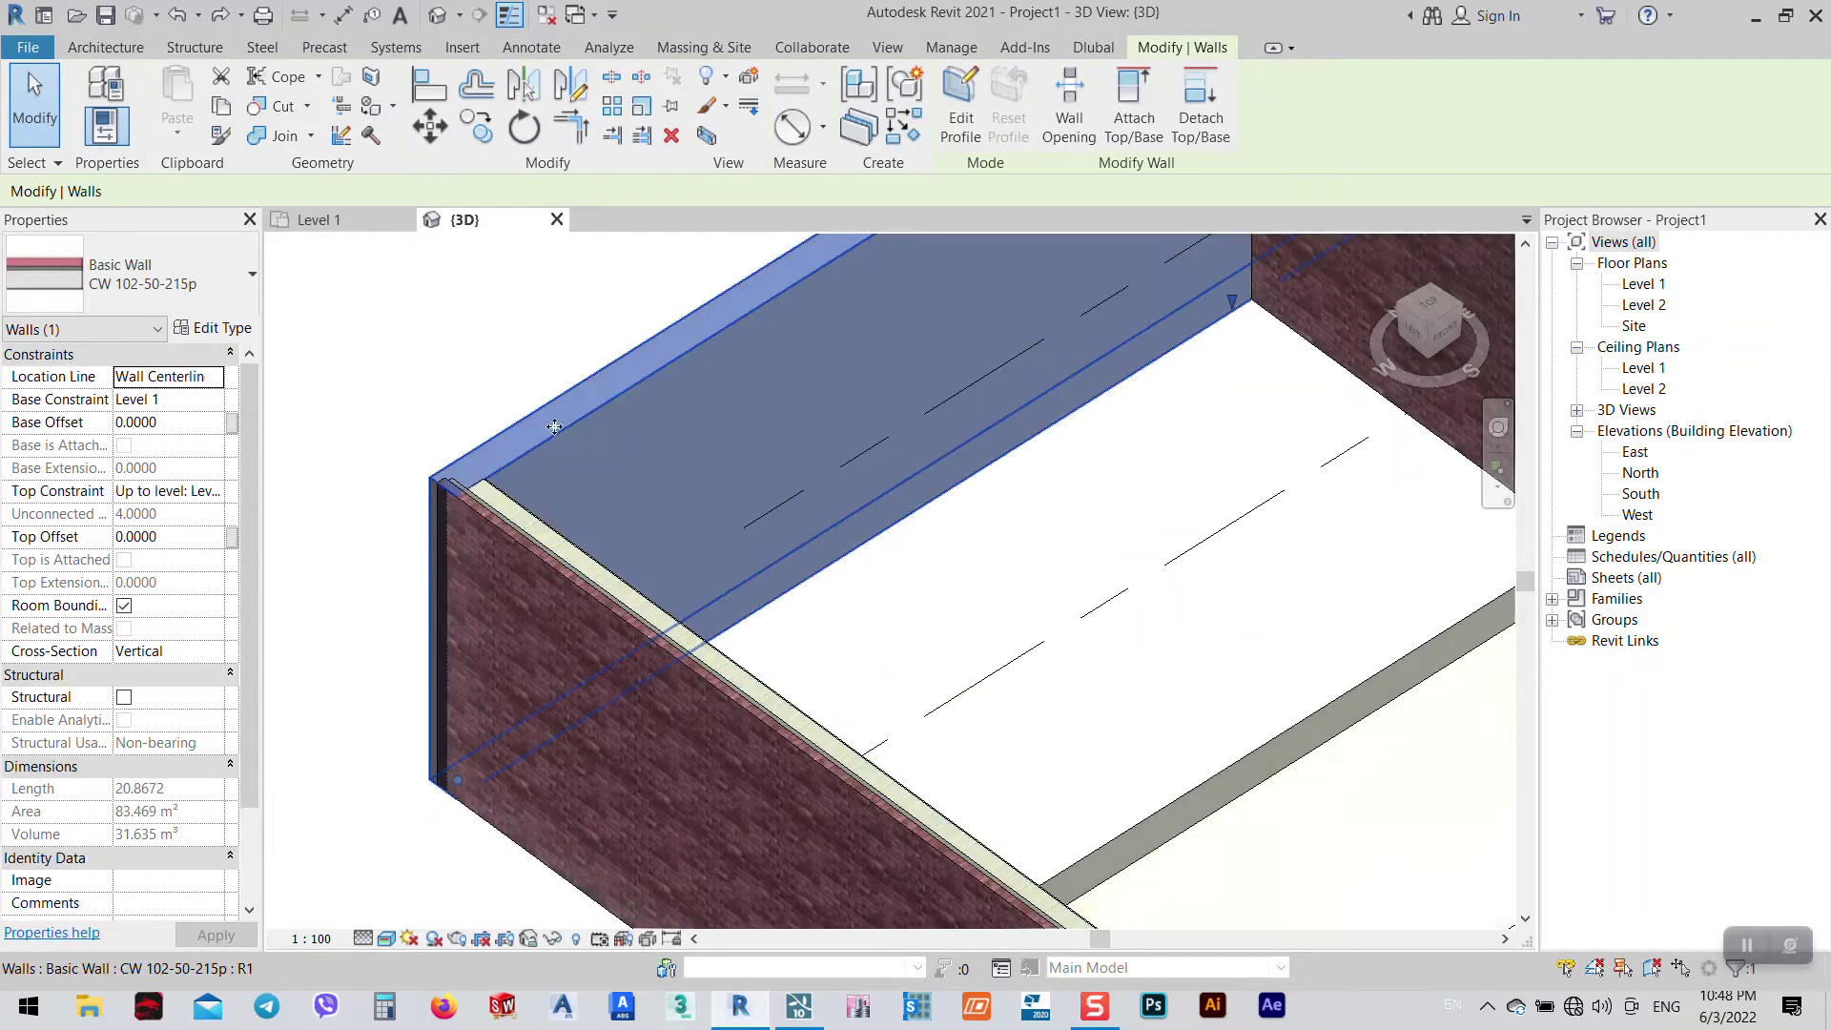
click(526, 584)
scroll(534, 544, up, 4)
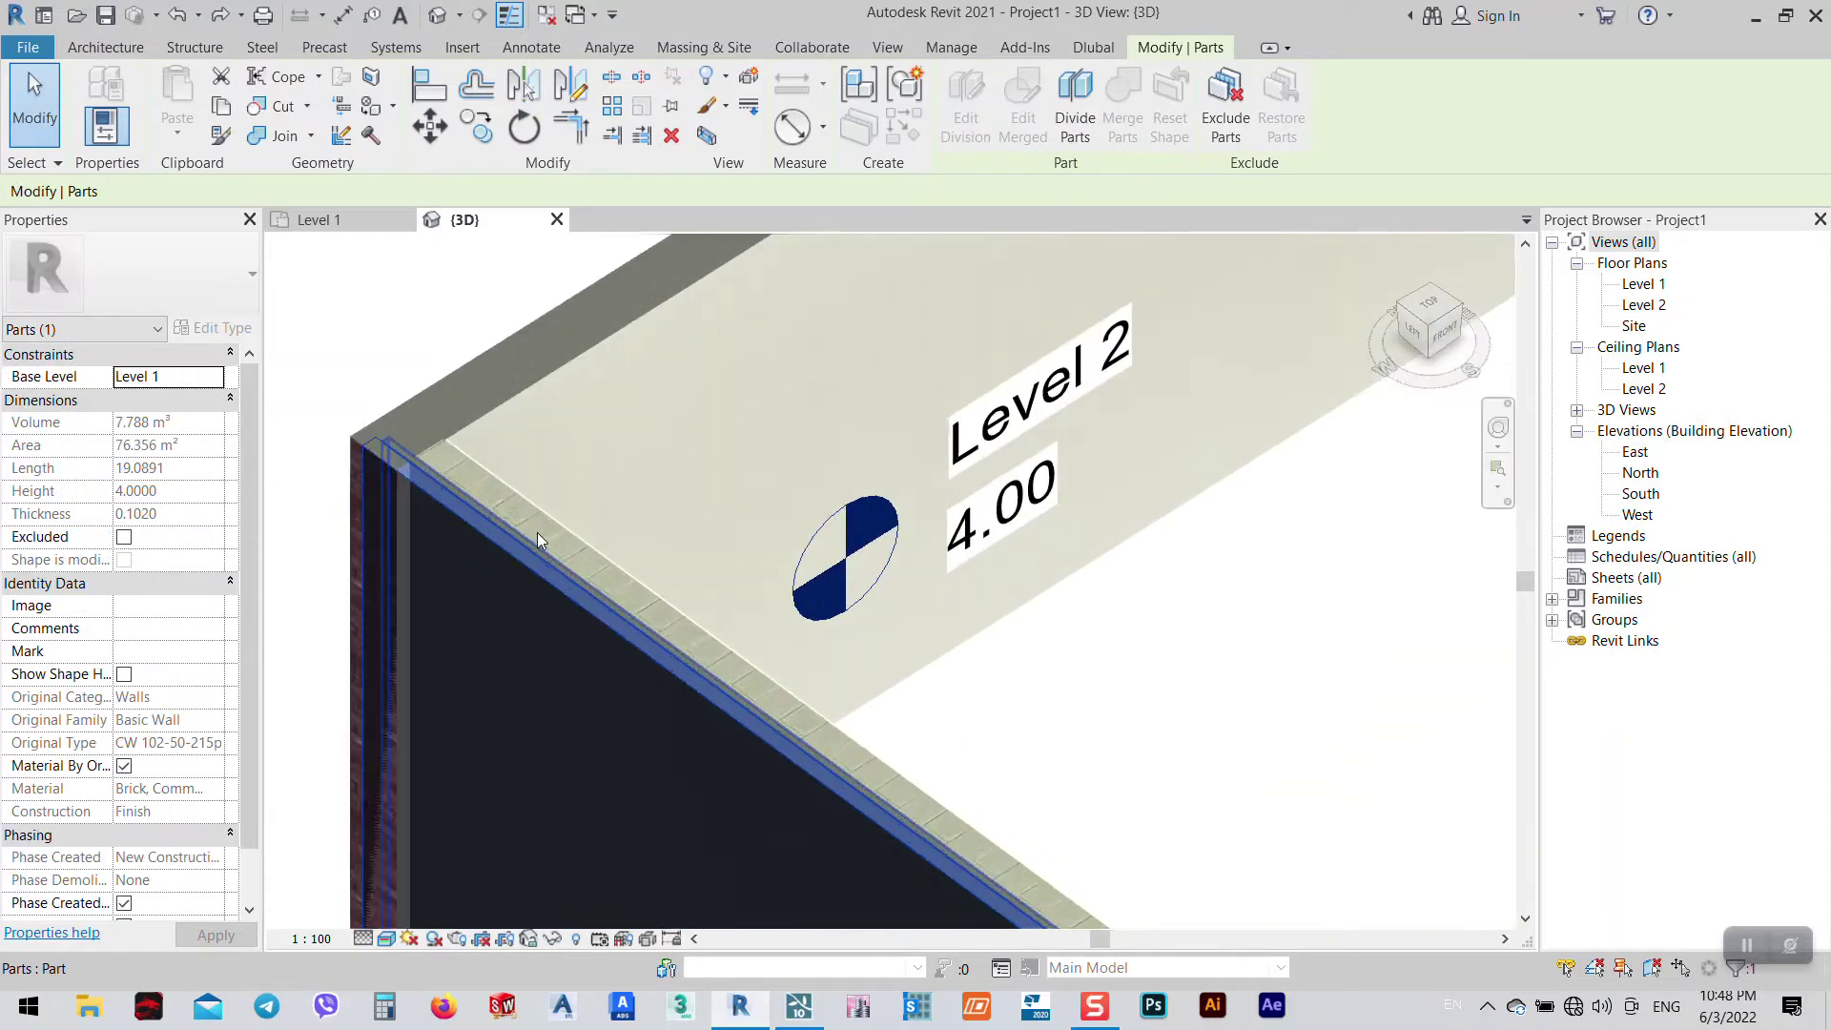
scroll(531, 555, down, 4)
- Create parts from the layers of the north exterior wall
click(561, 423)
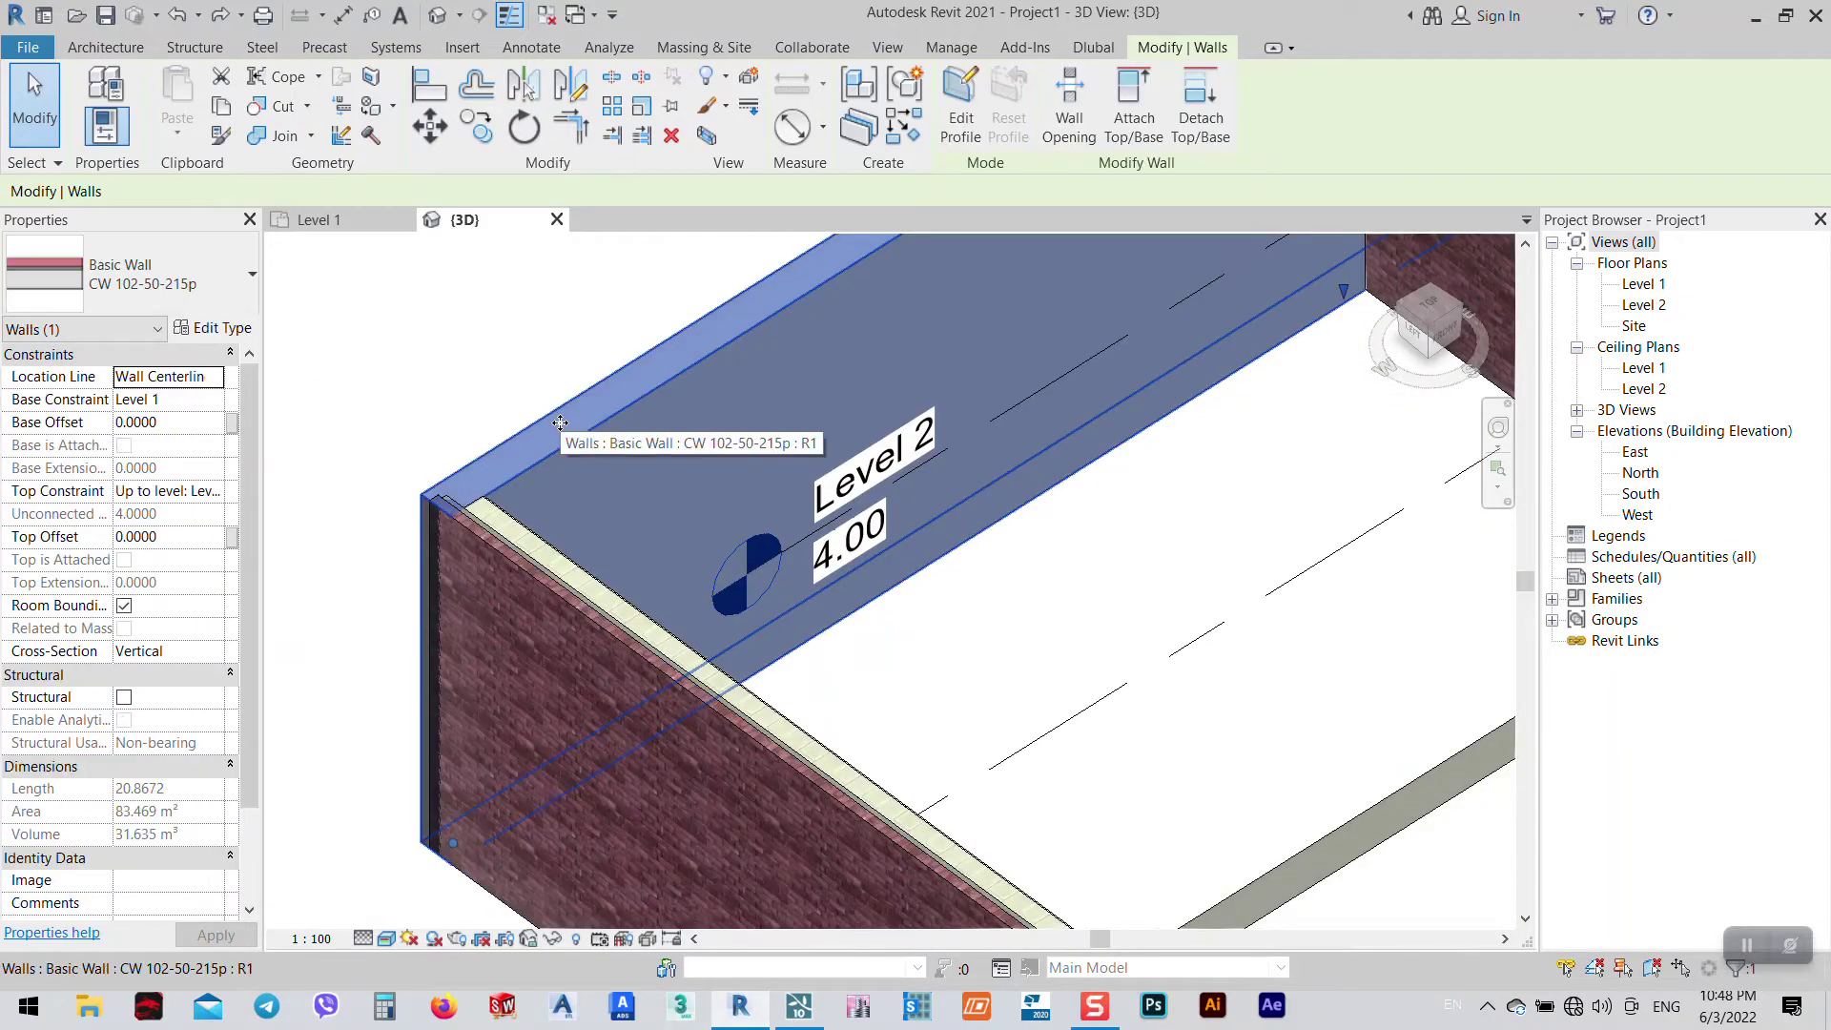
scroll(561, 422, down, 4)
click(560, 496)
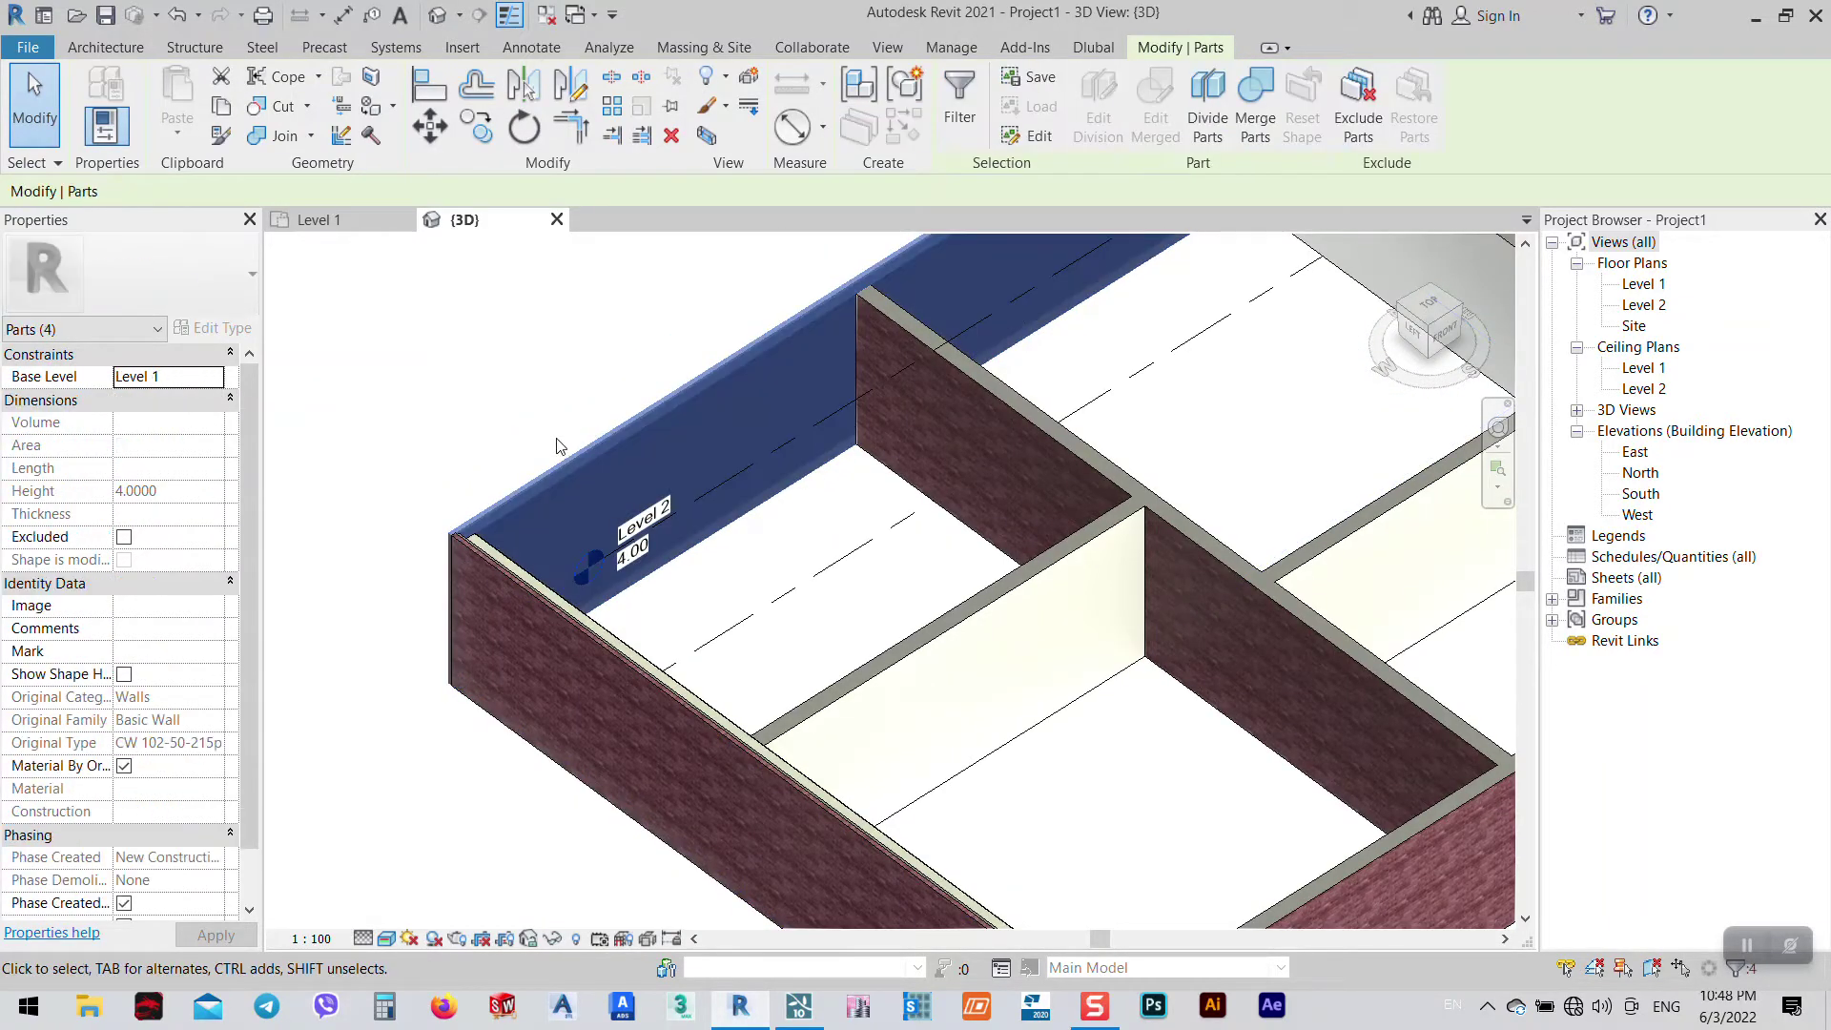
click(455, 438)
scroll(534, 534, down, 3)
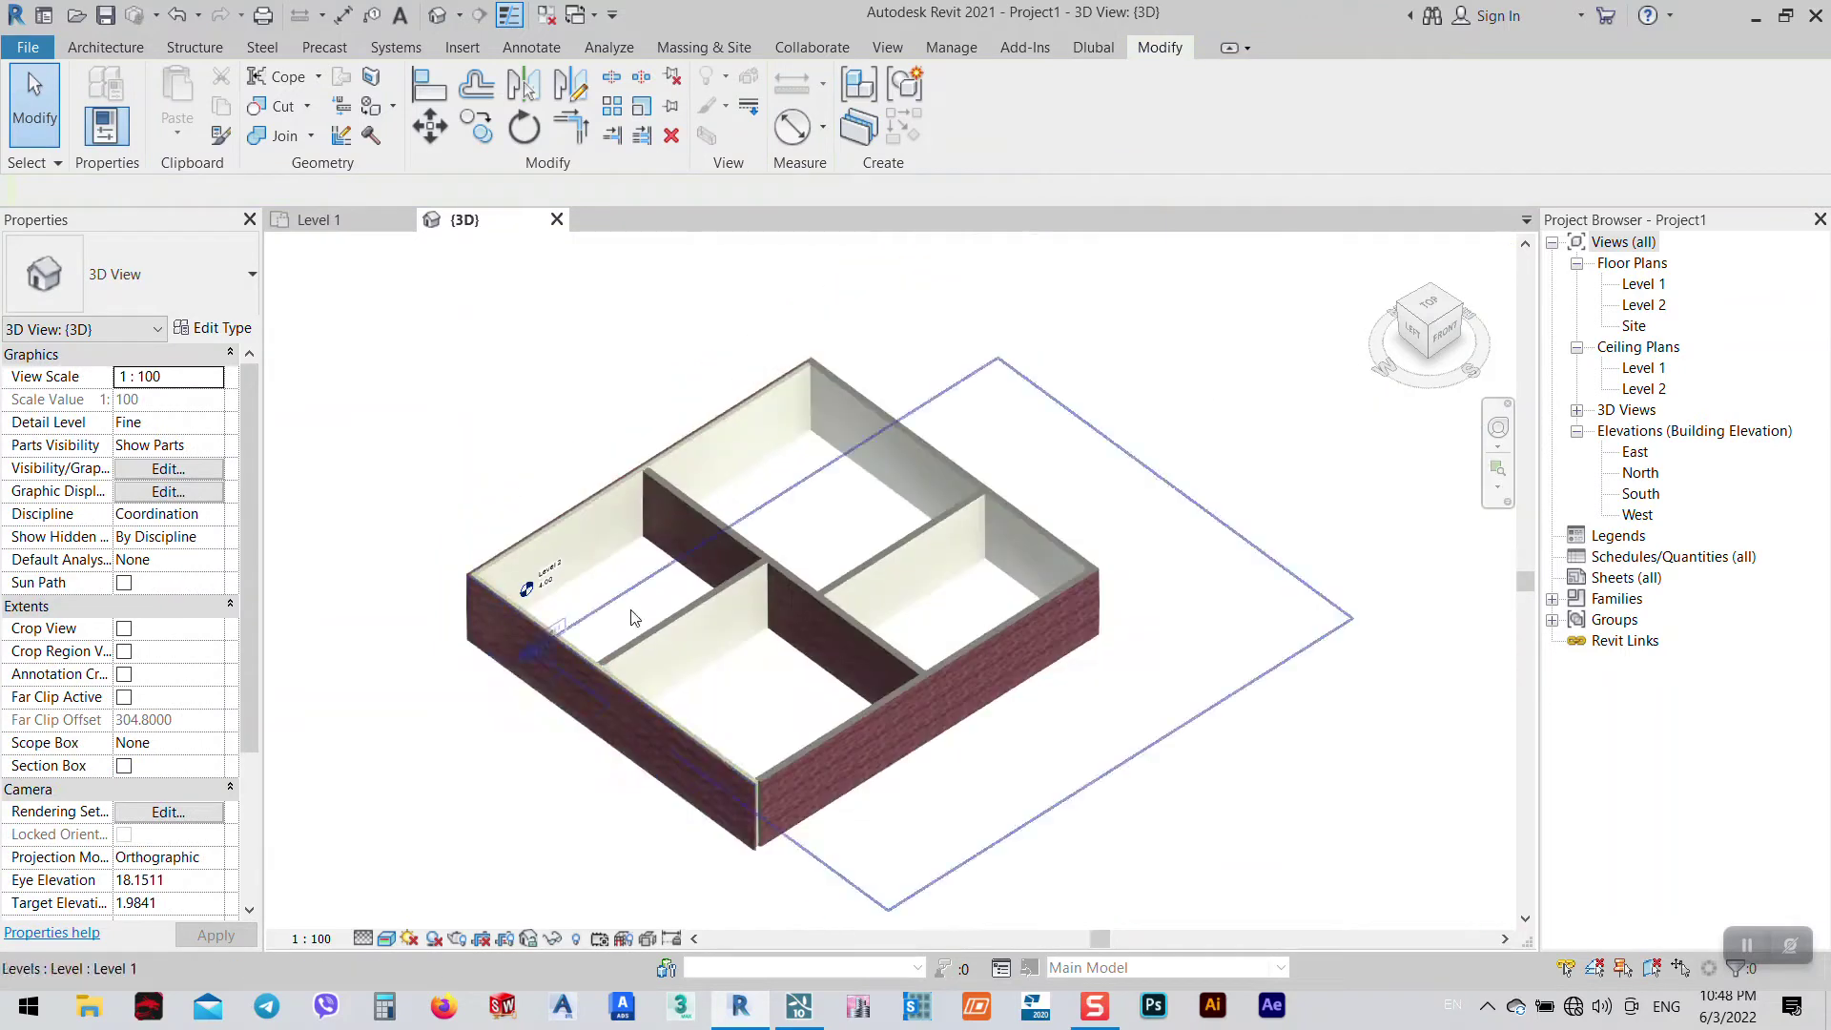
- Create parts from the remaining exterior and interior walls together, and inspect the layers at the southwest corner
drag(1160, 495, 716, 854)
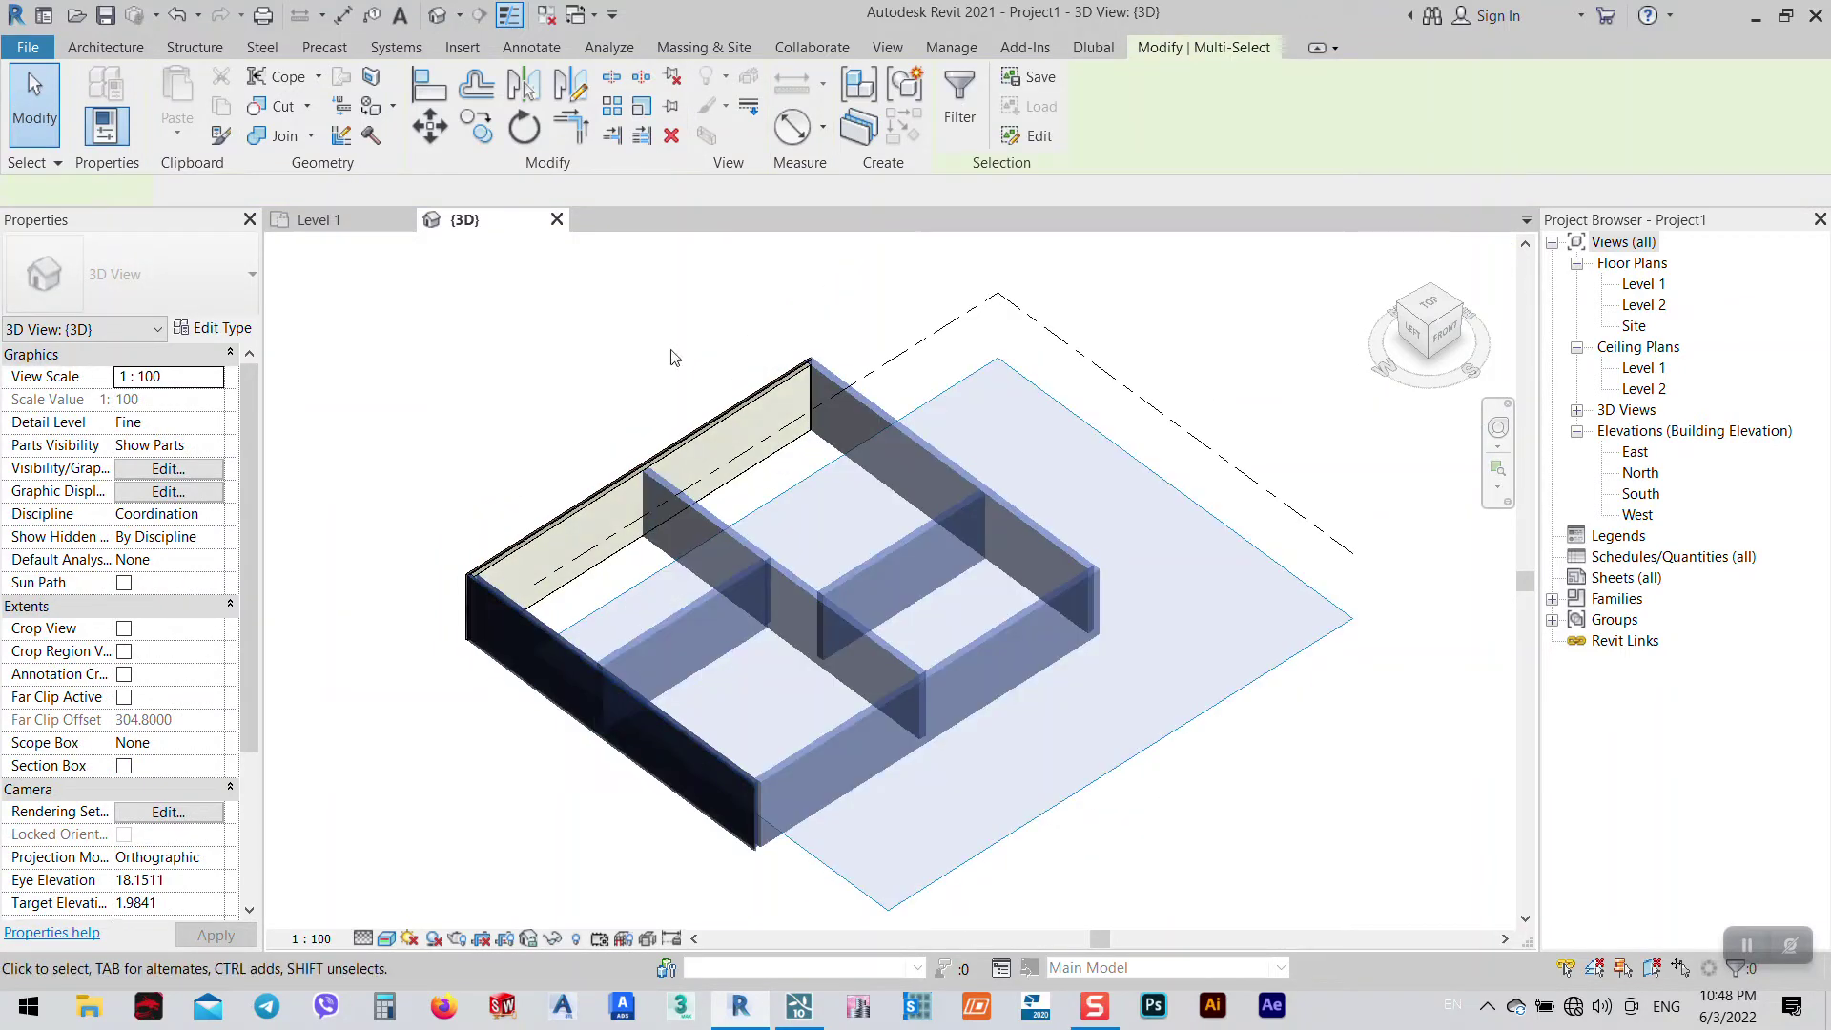
click(858, 141)
key(Escape)
scroll(769, 763, up, 3)
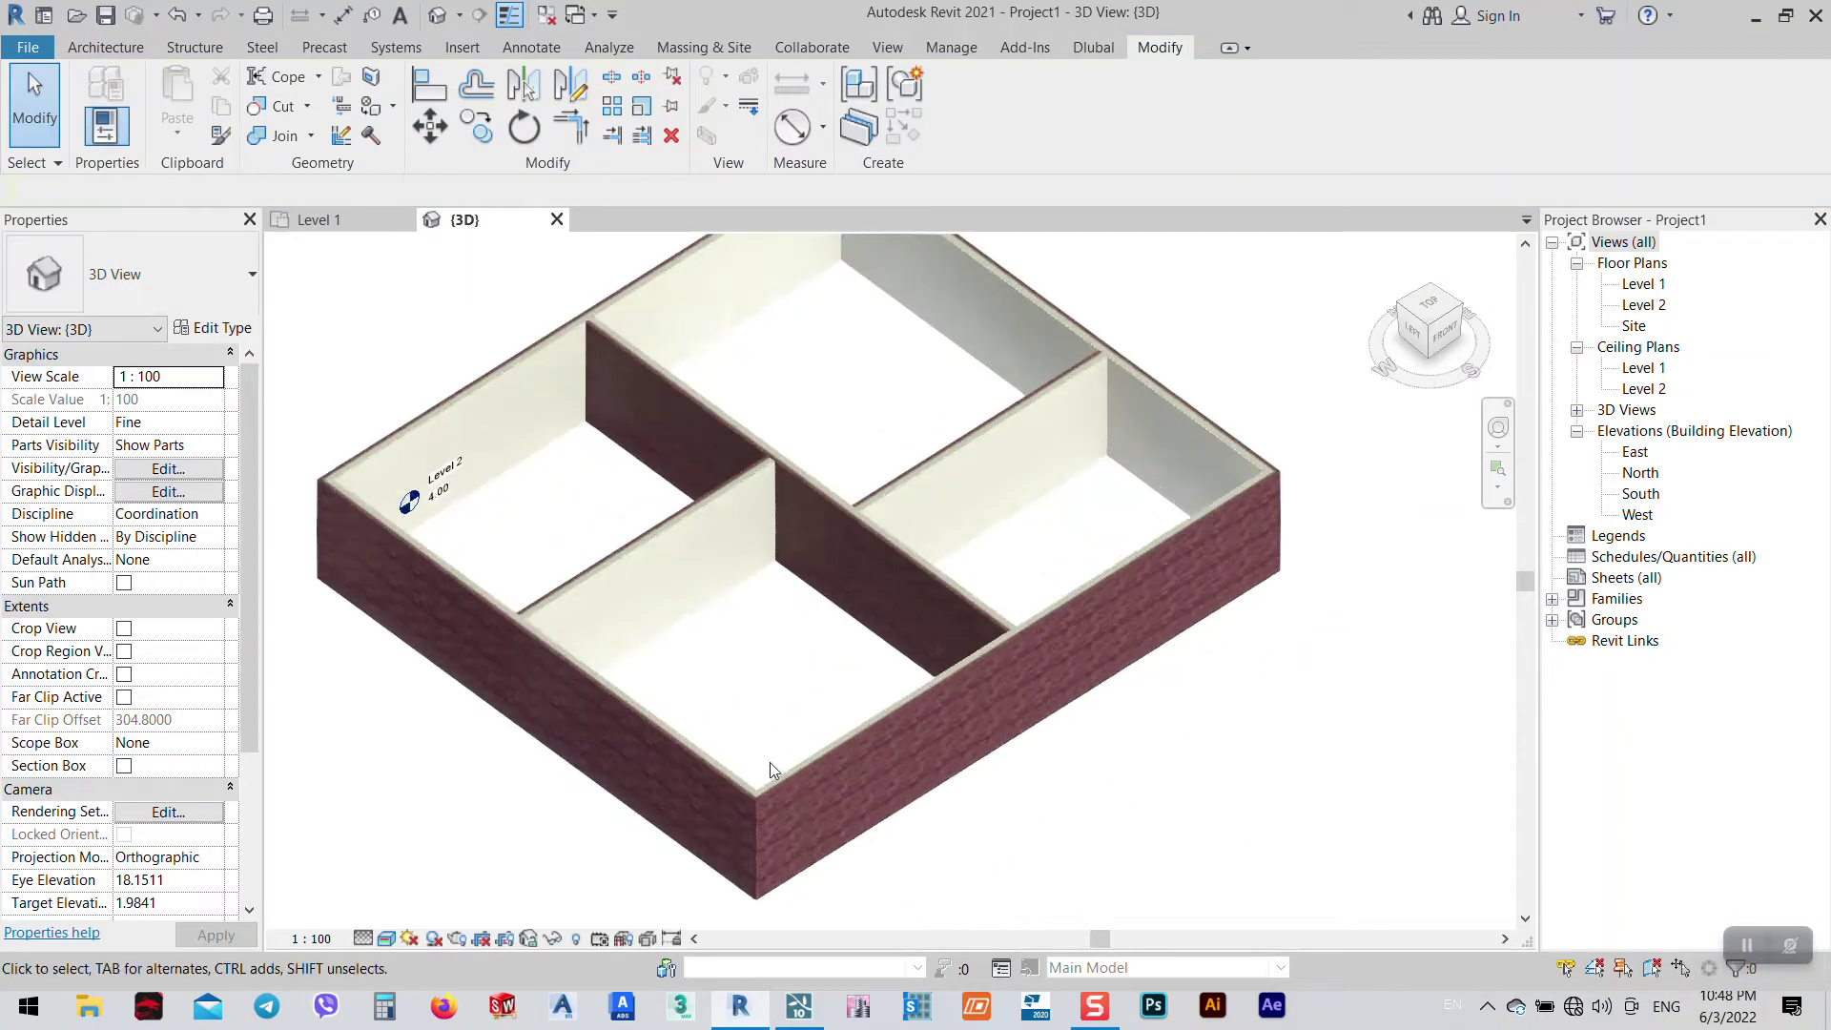
scroll(770, 762, up, 8)
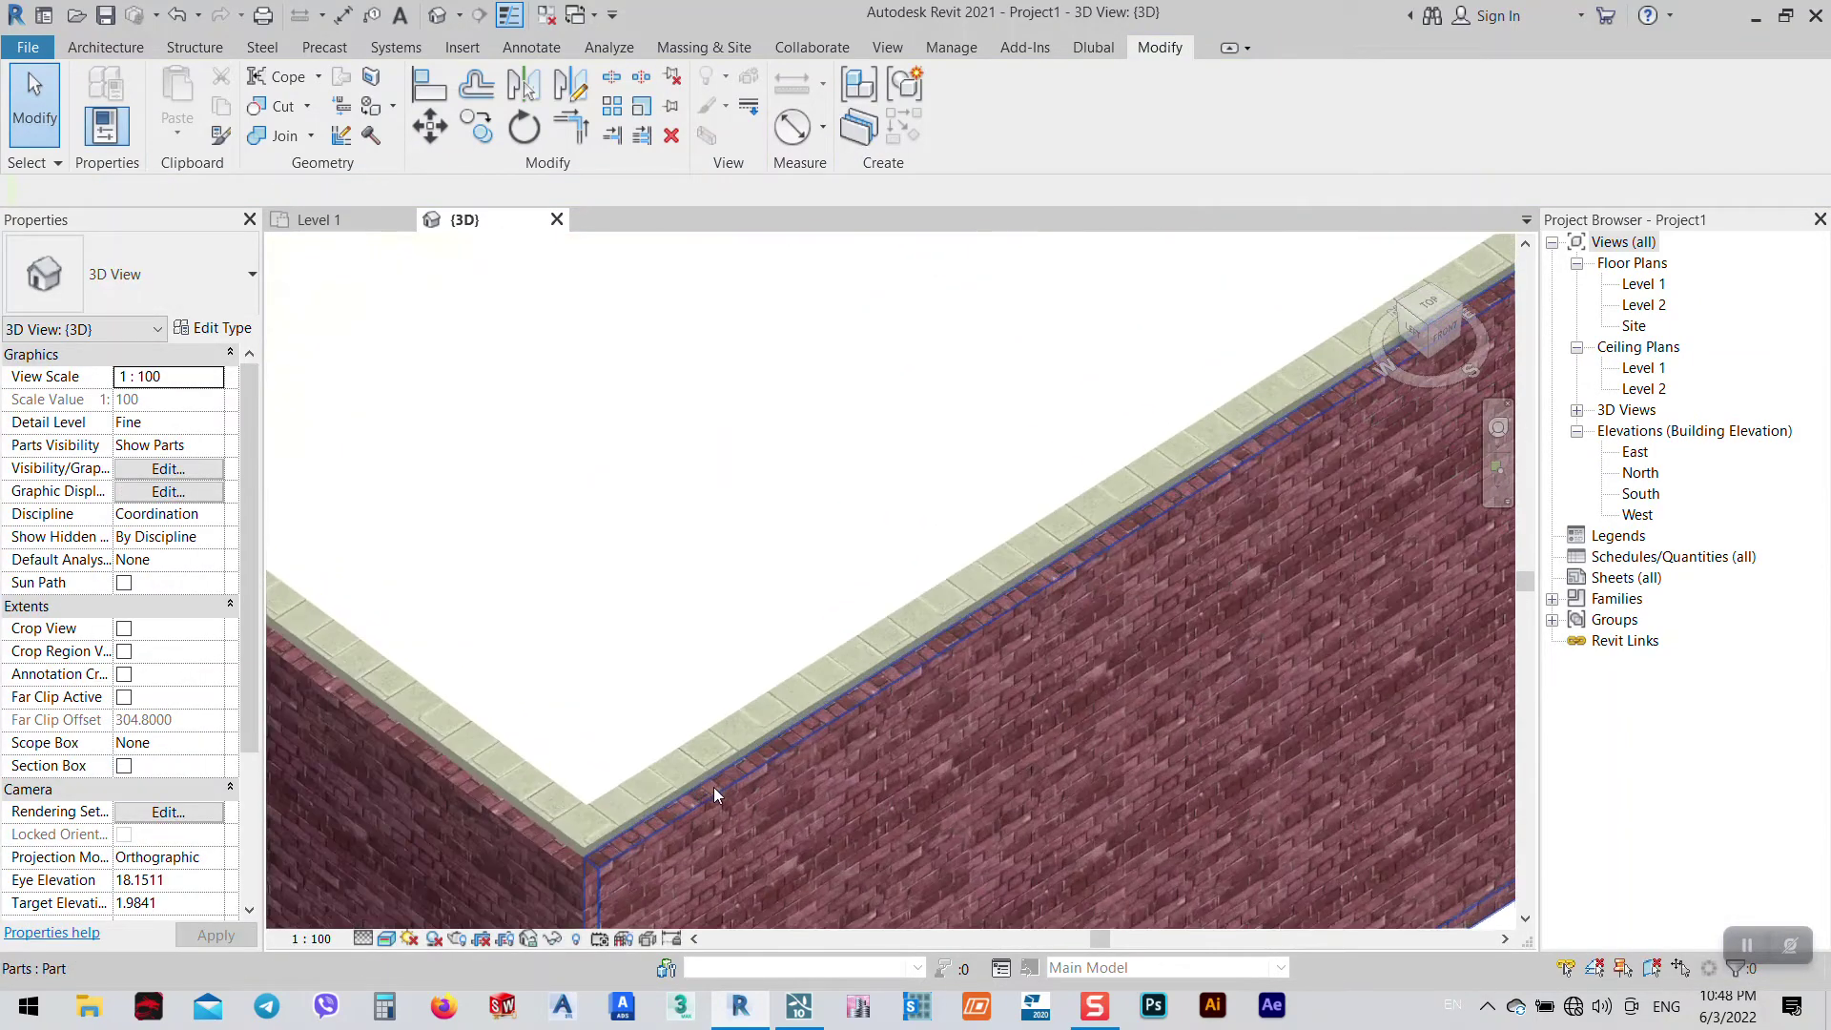
scroll(706, 789, up, 2)
scroll(667, 786, up, 1)
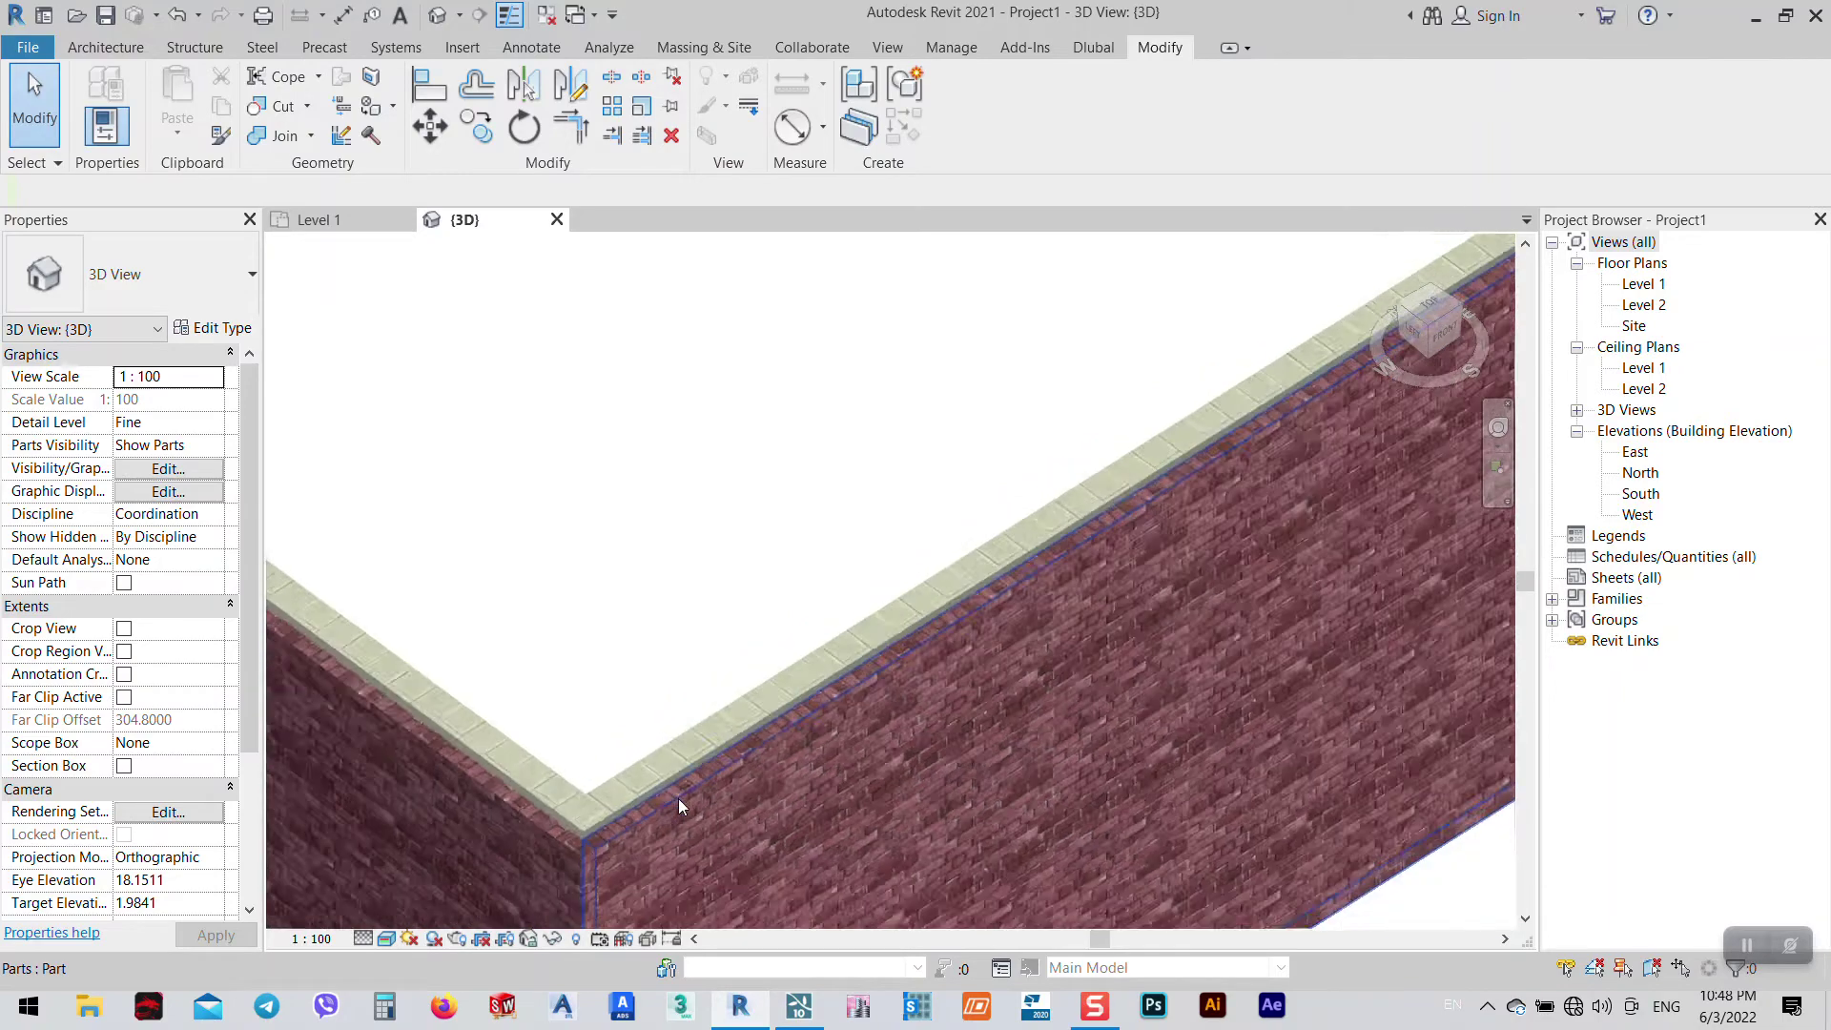
scroll(696, 798, down, 6)
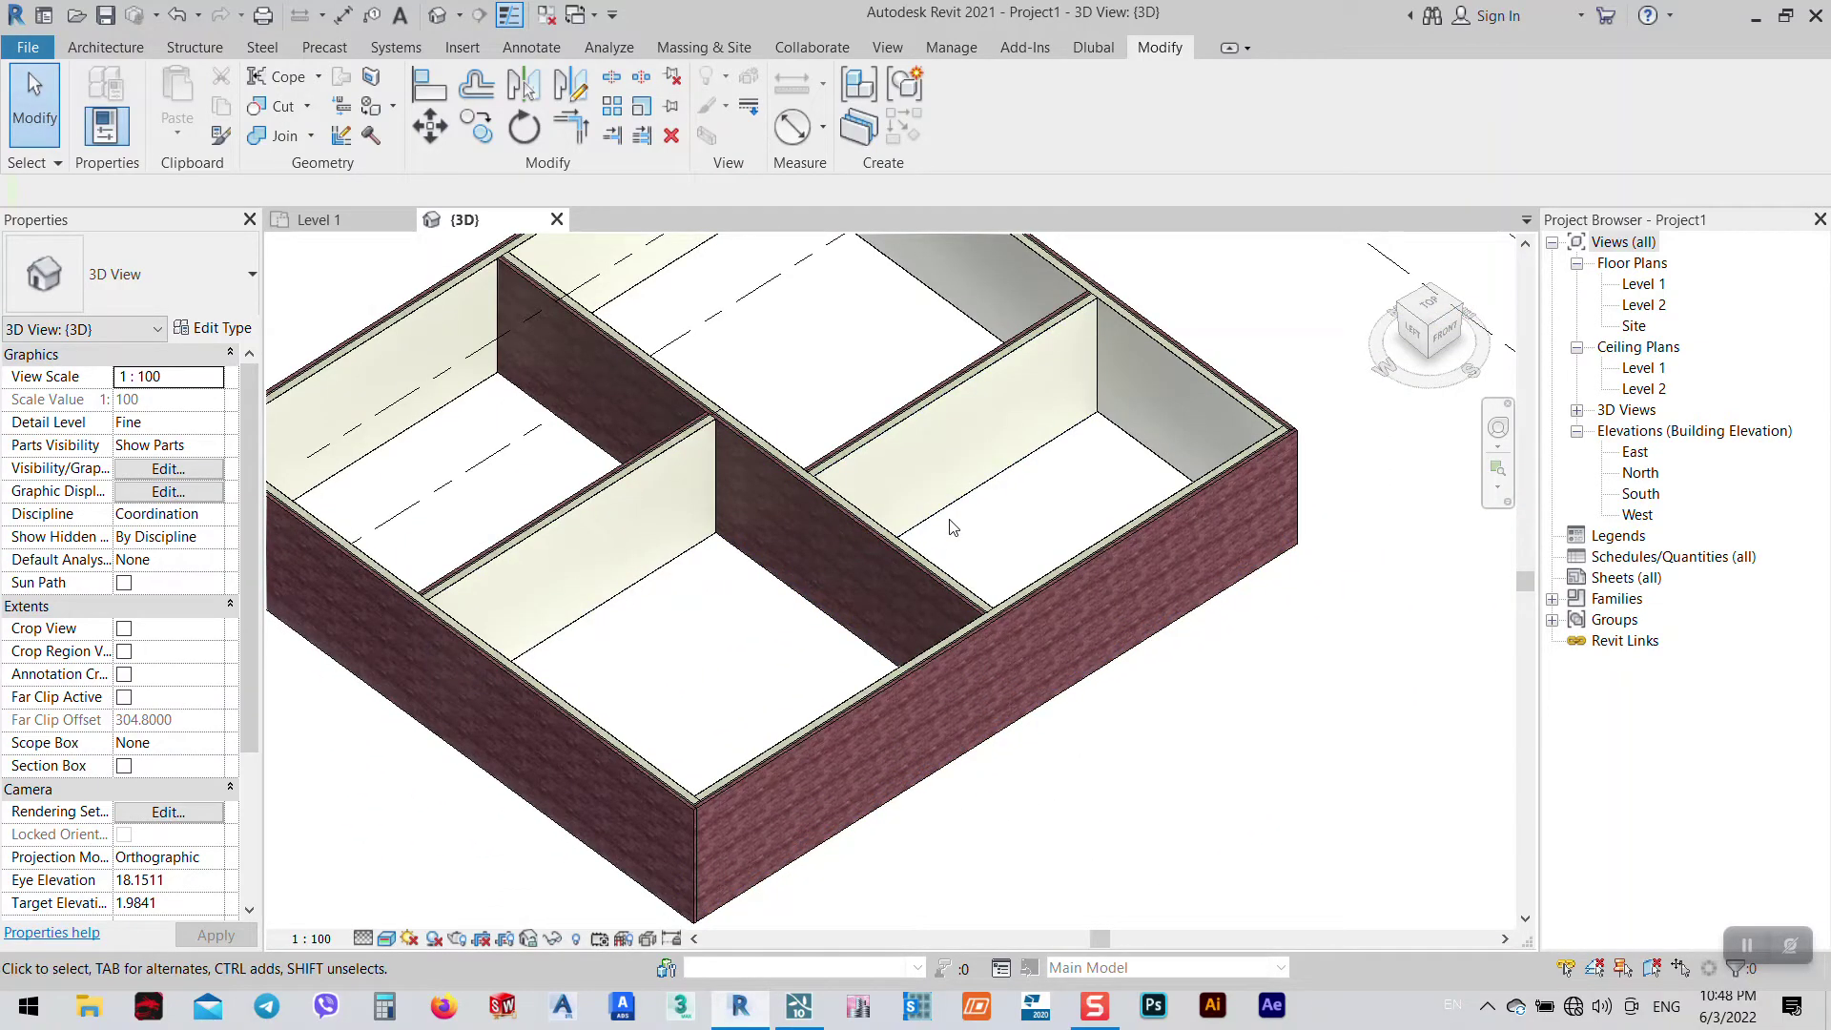
scroll(953, 527, down, 2)
scroll(982, 606, up, 2)
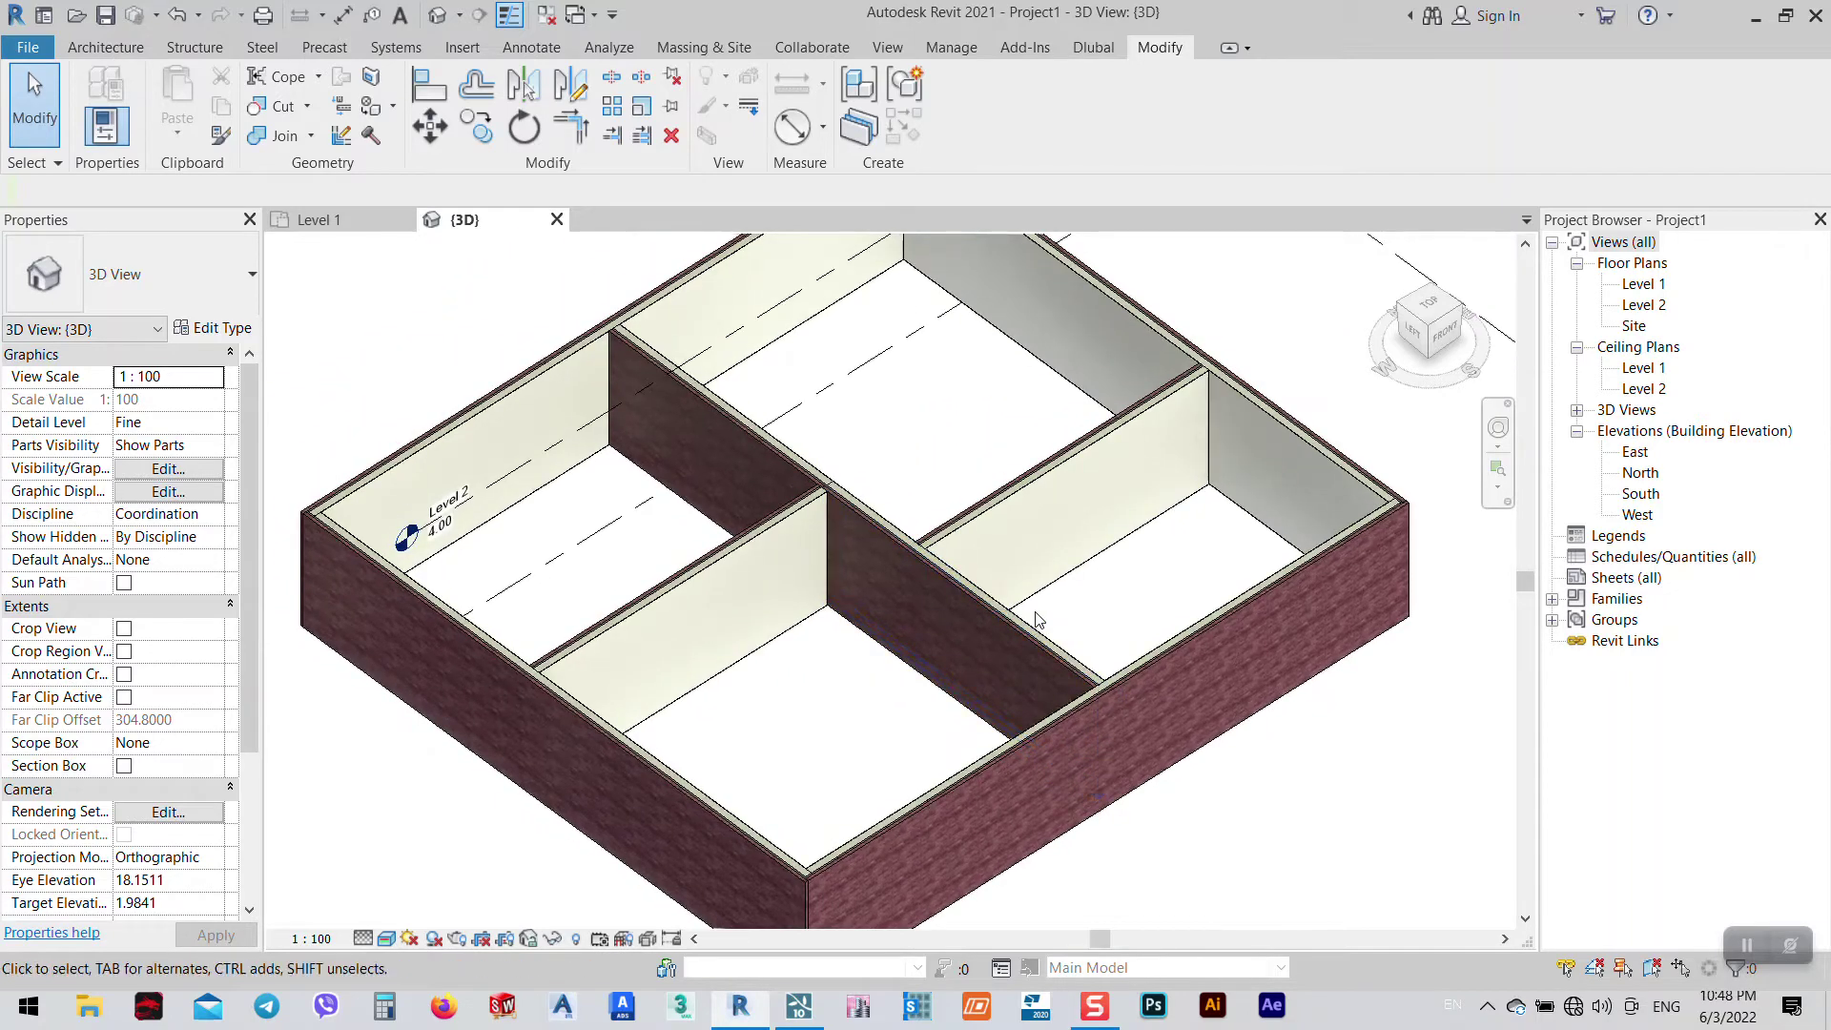
scroll(1040, 598, down, 2)
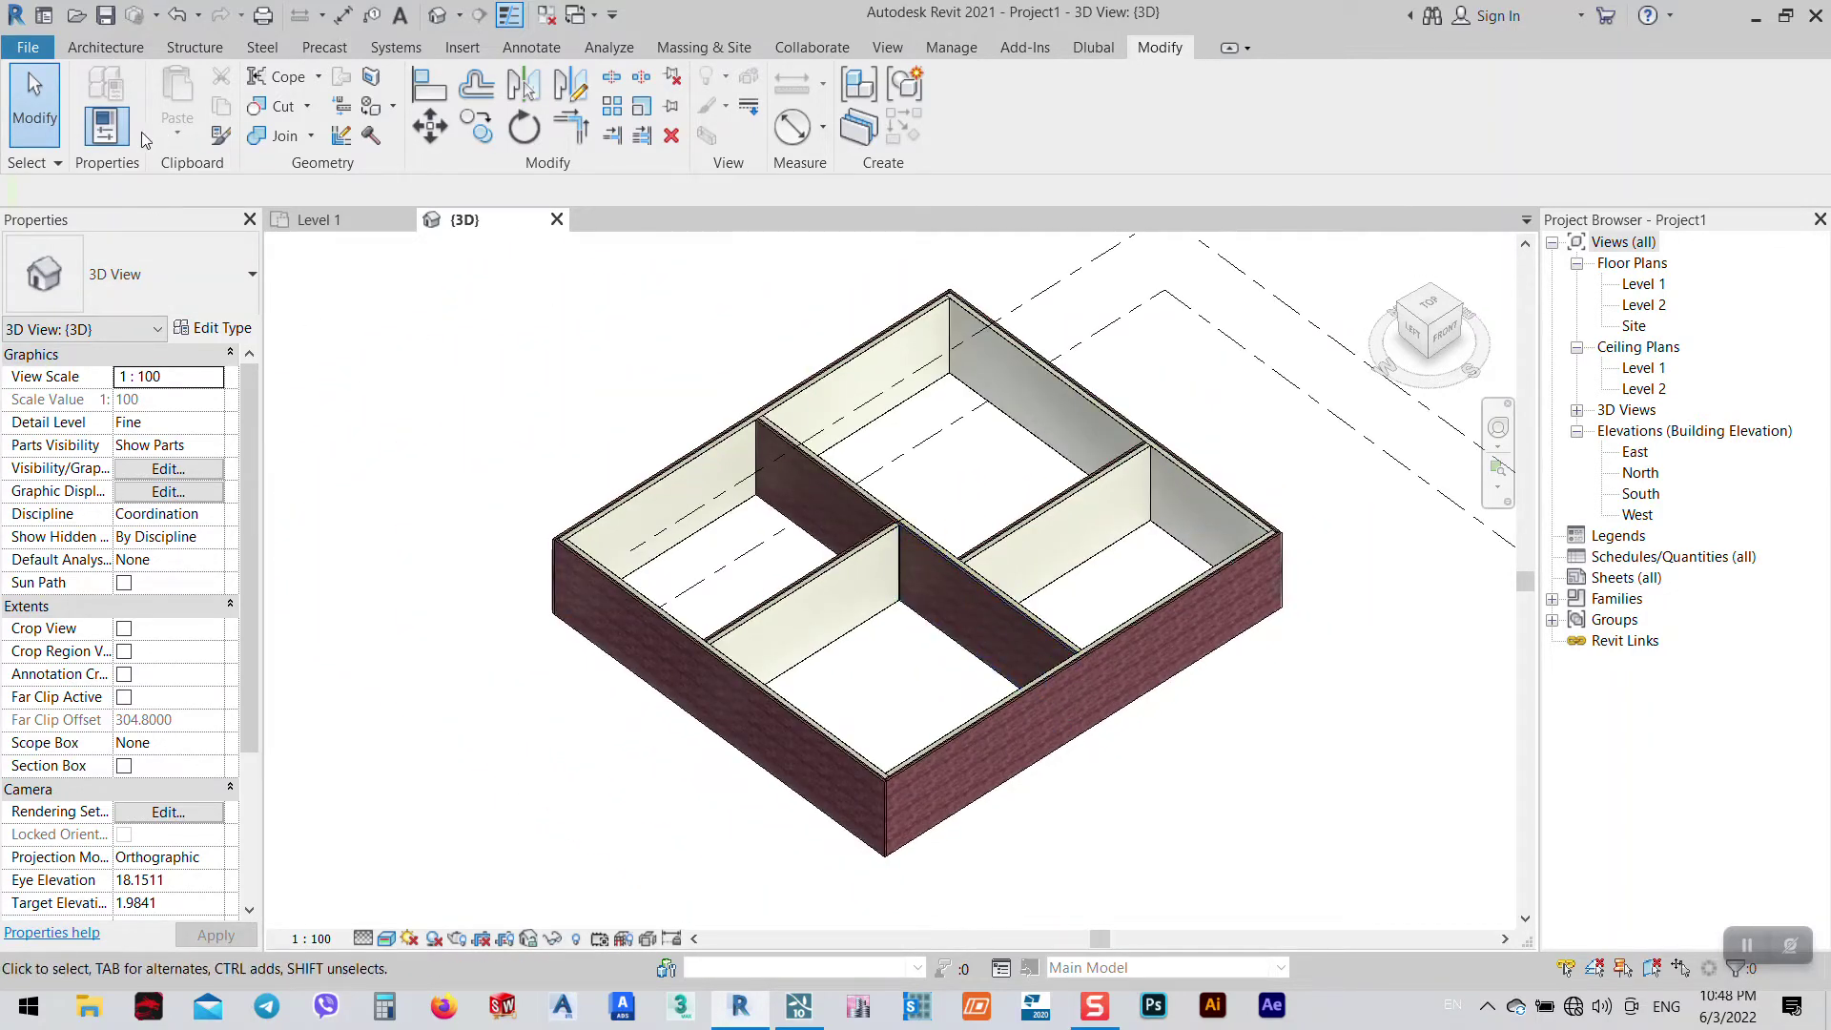
- Export the 3D view as the FBX file Project1-3DView-{3D} into a new desktop folder named EP-tutorial
click(28, 47)
mouse_move(145, 431)
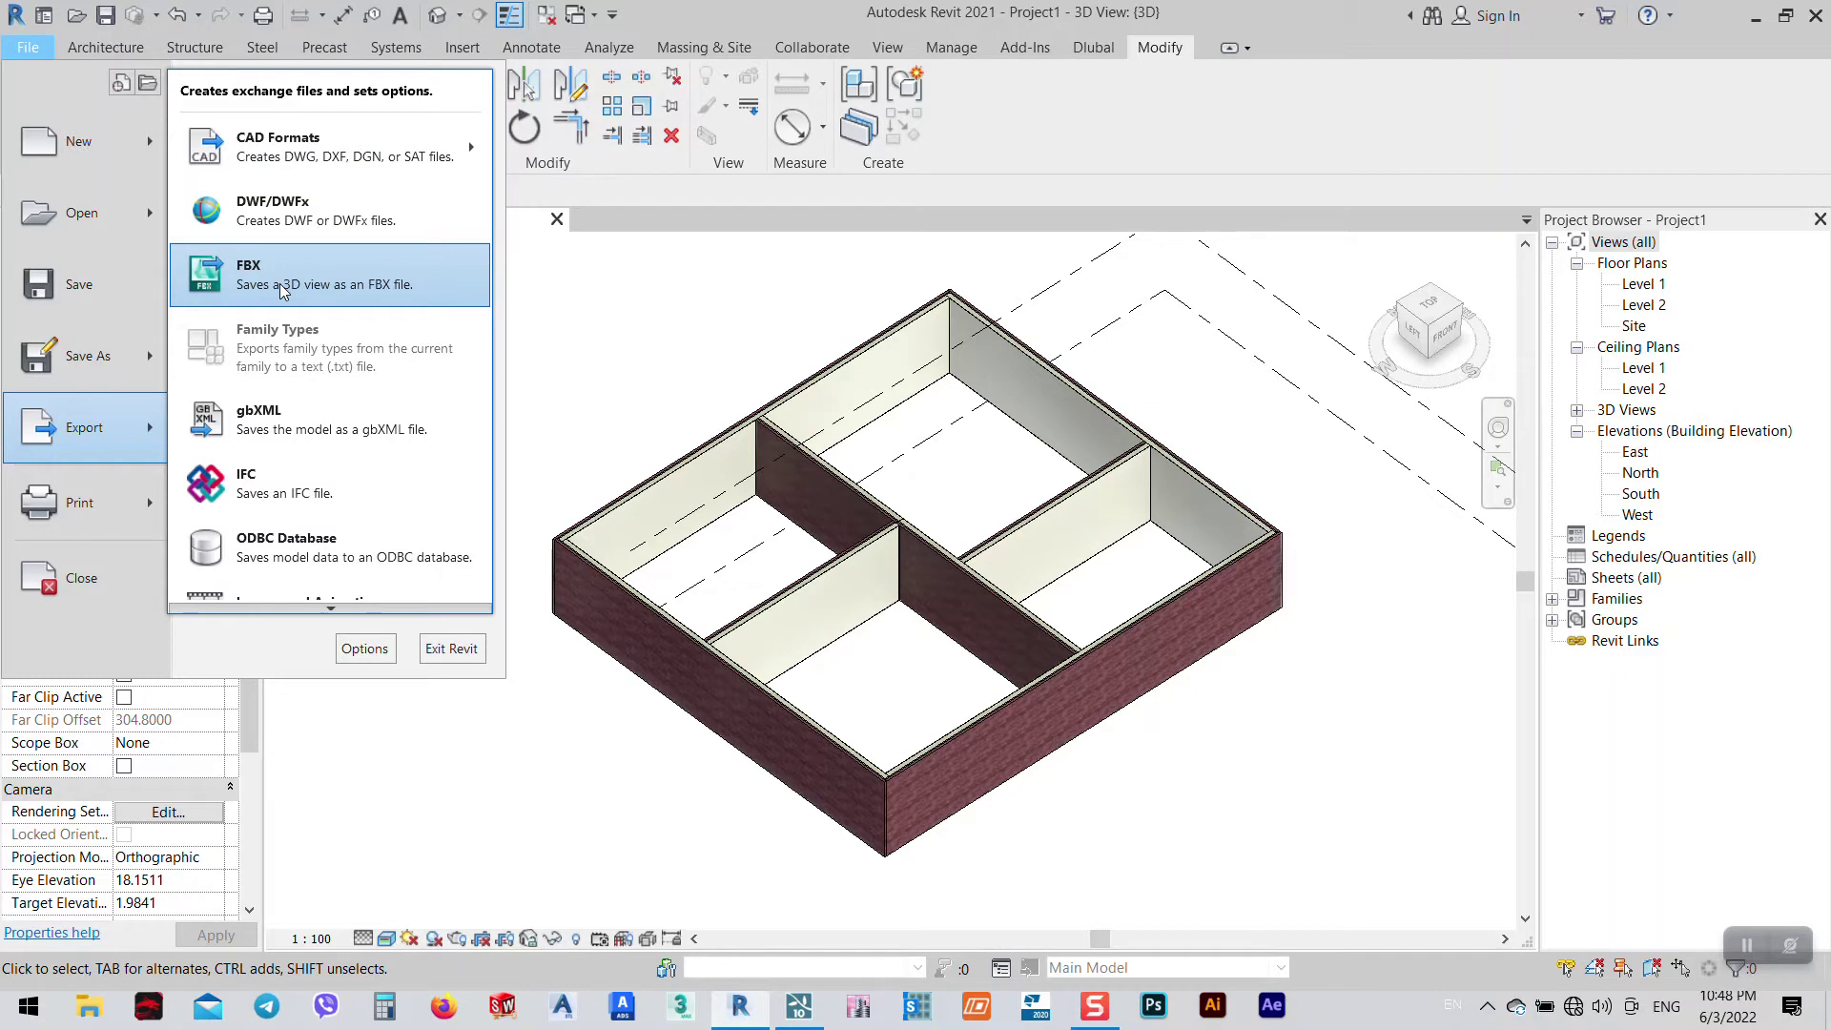
click(282, 277)
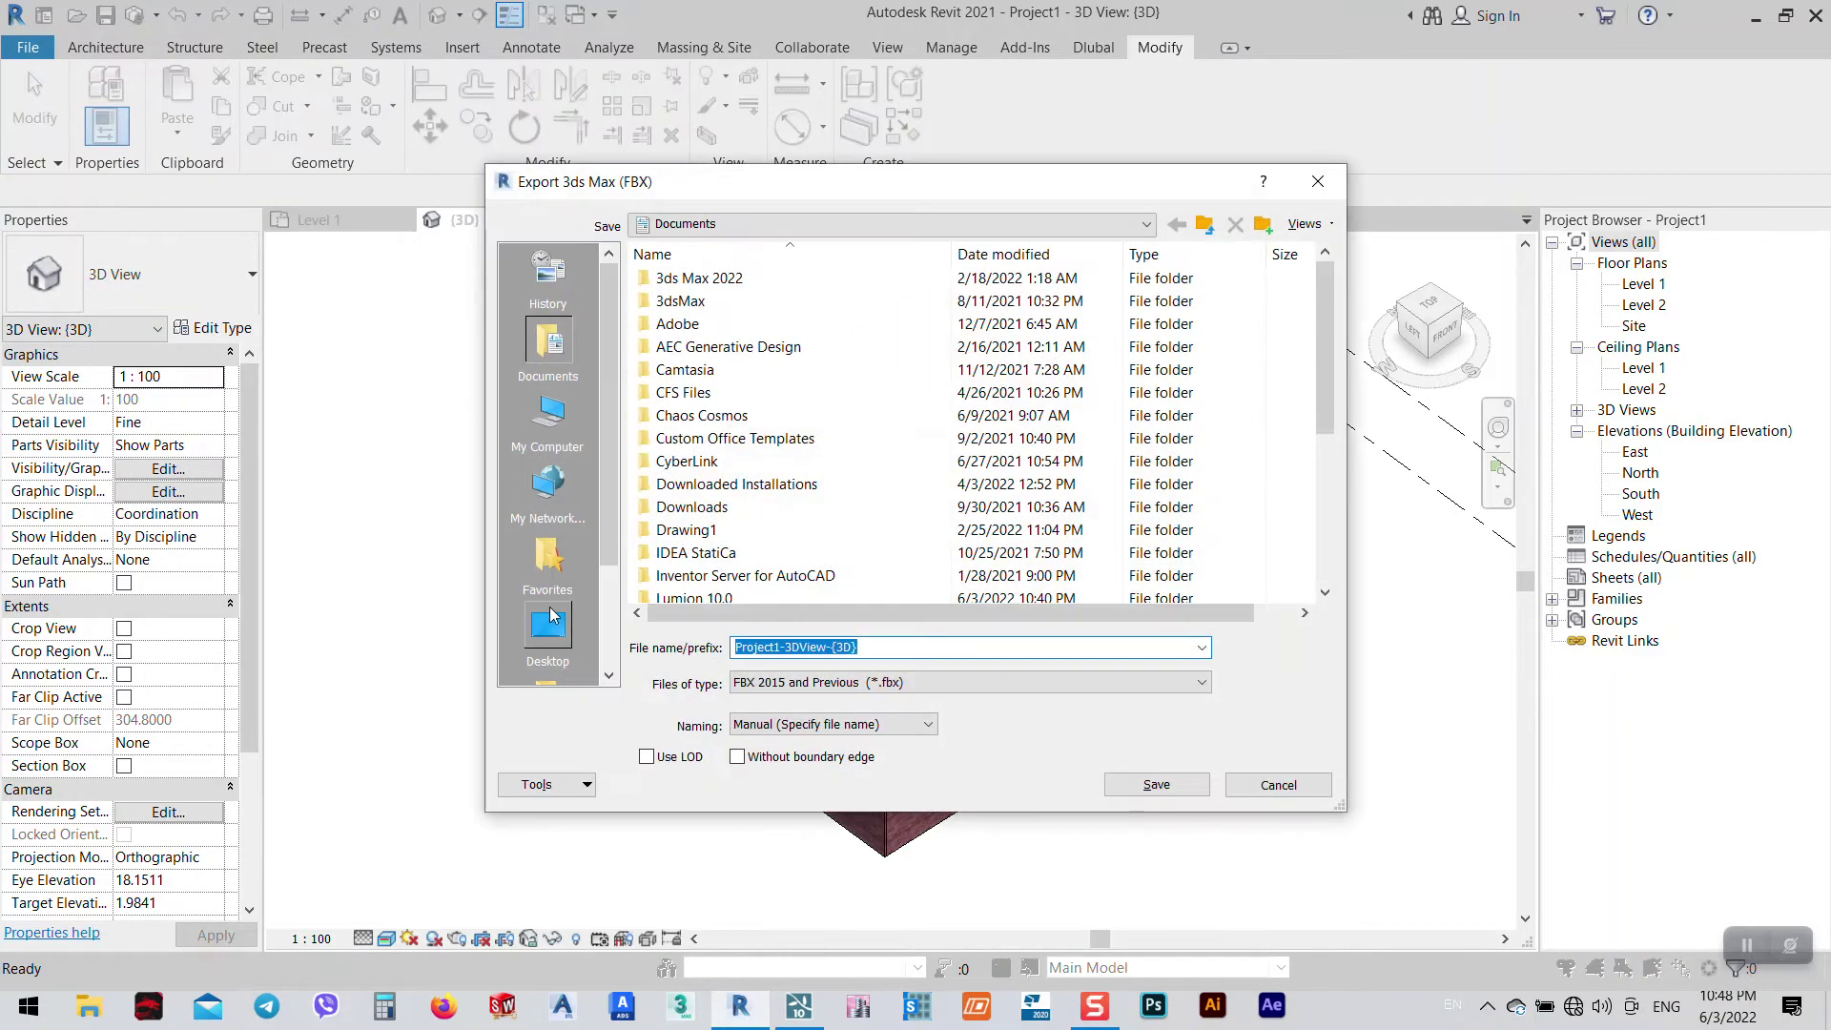
click(549, 621)
click(1263, 225)
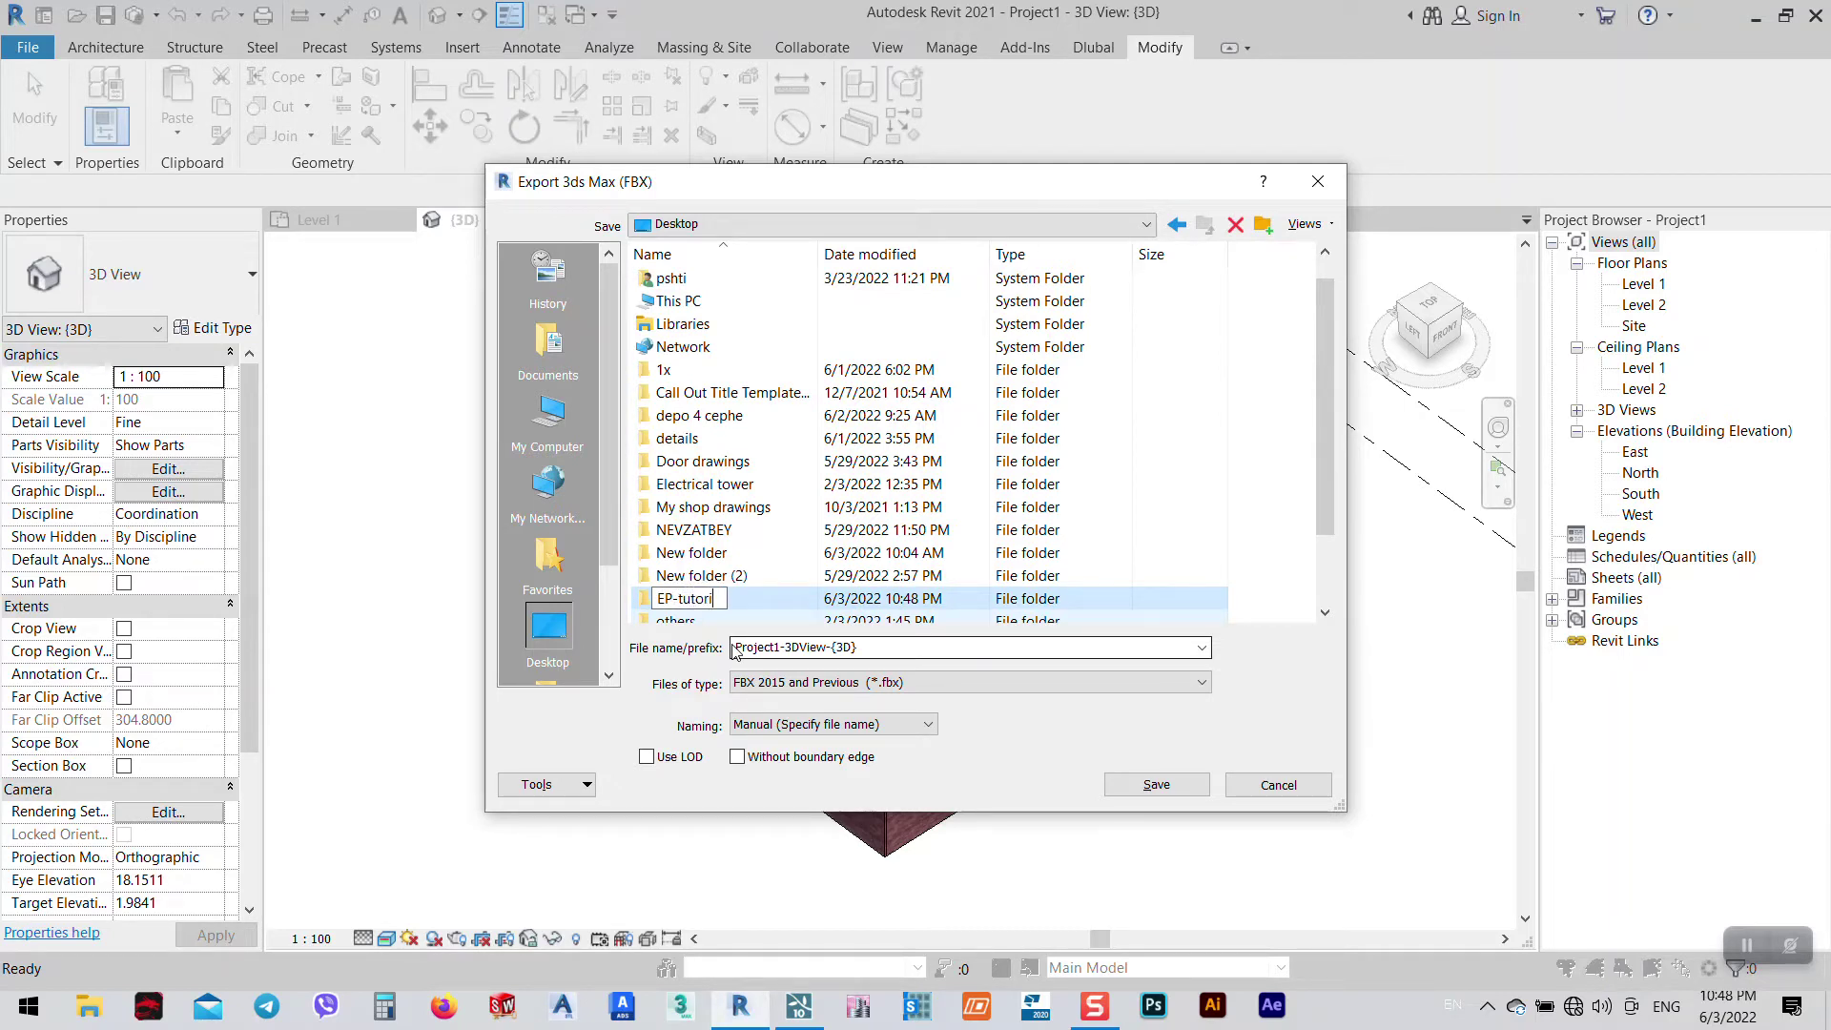
double_click(637, 600)
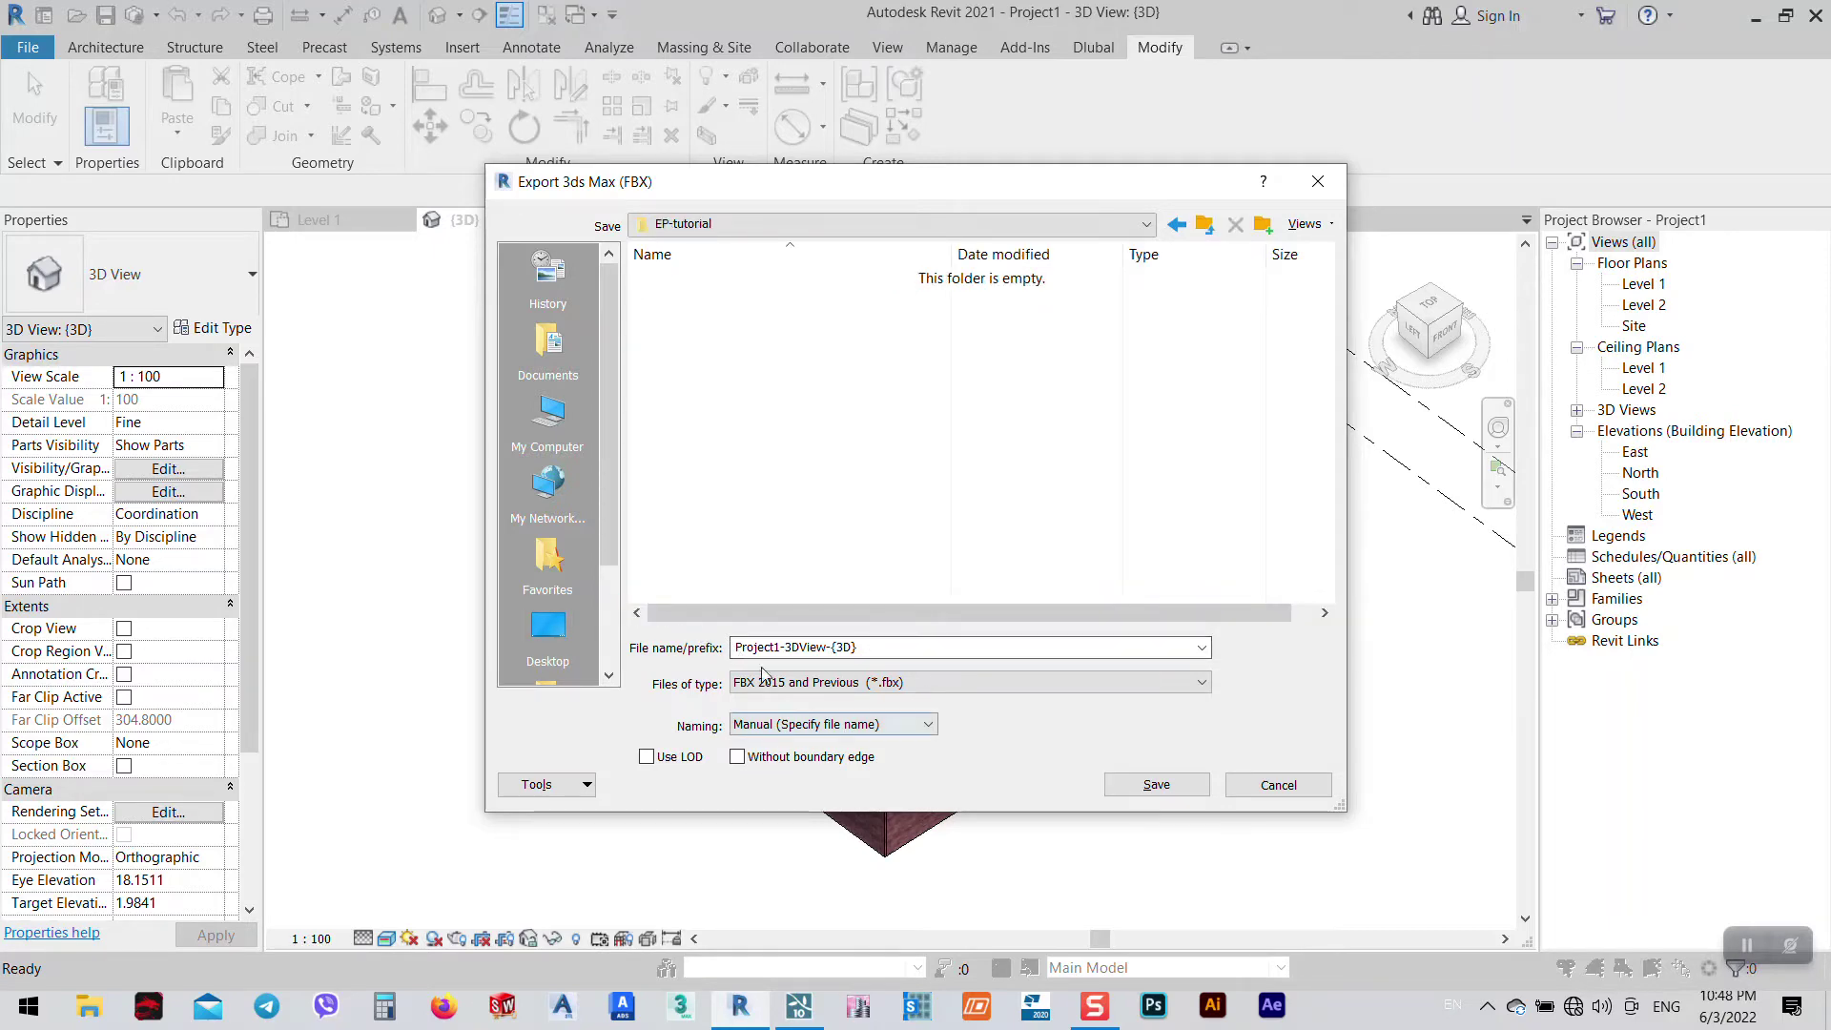
click(1155, 784)
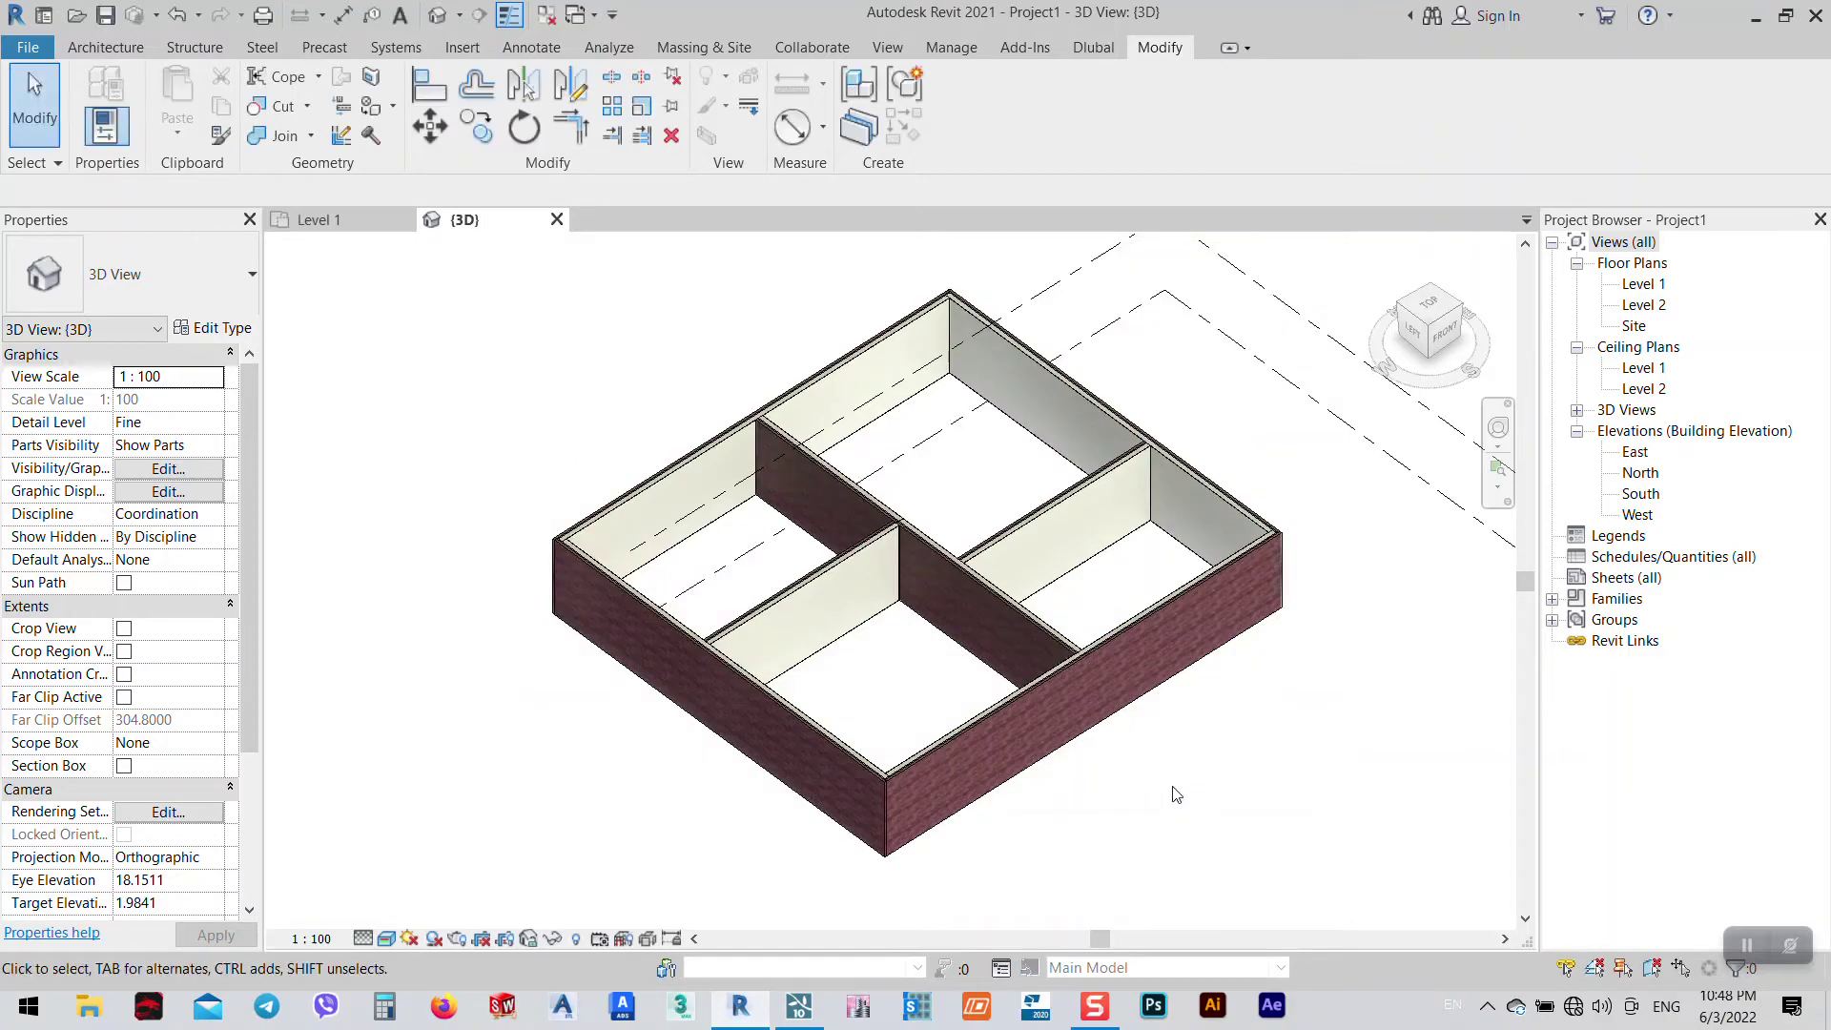
- Switch to Lumion and create a new project from the White scene without a model
click(785, 1014)
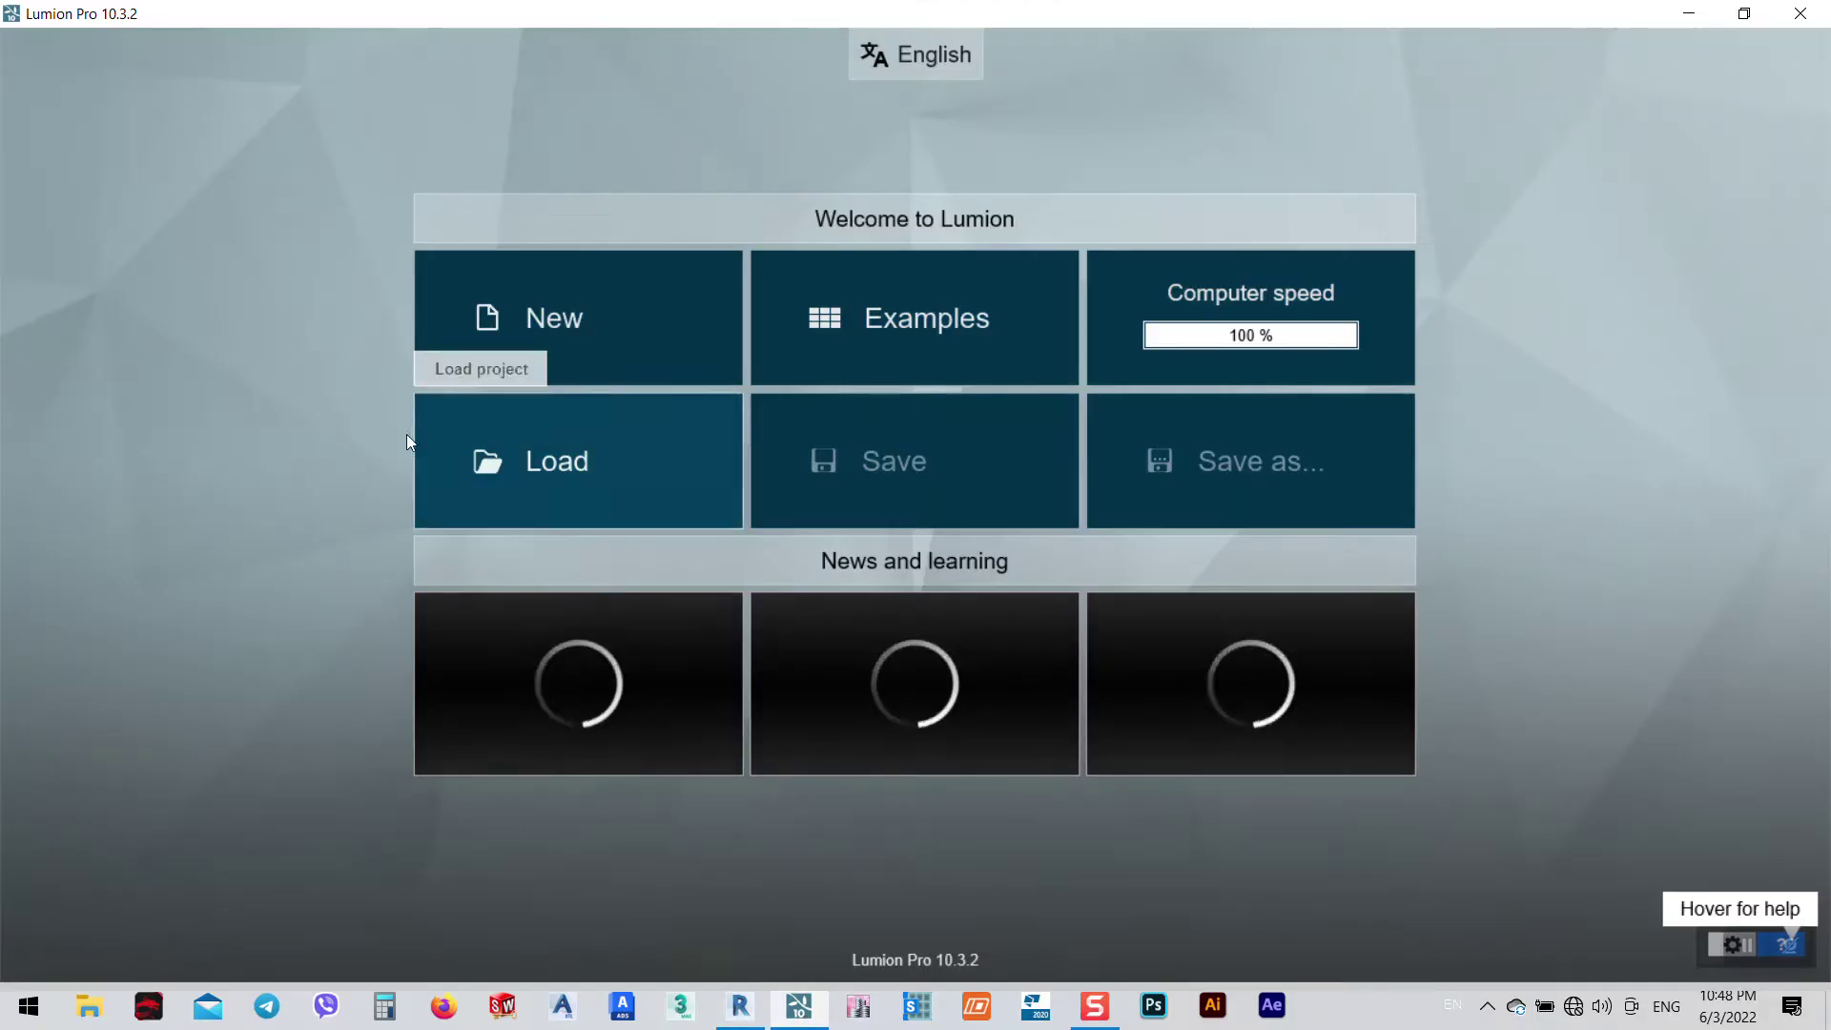
click(536, 321)
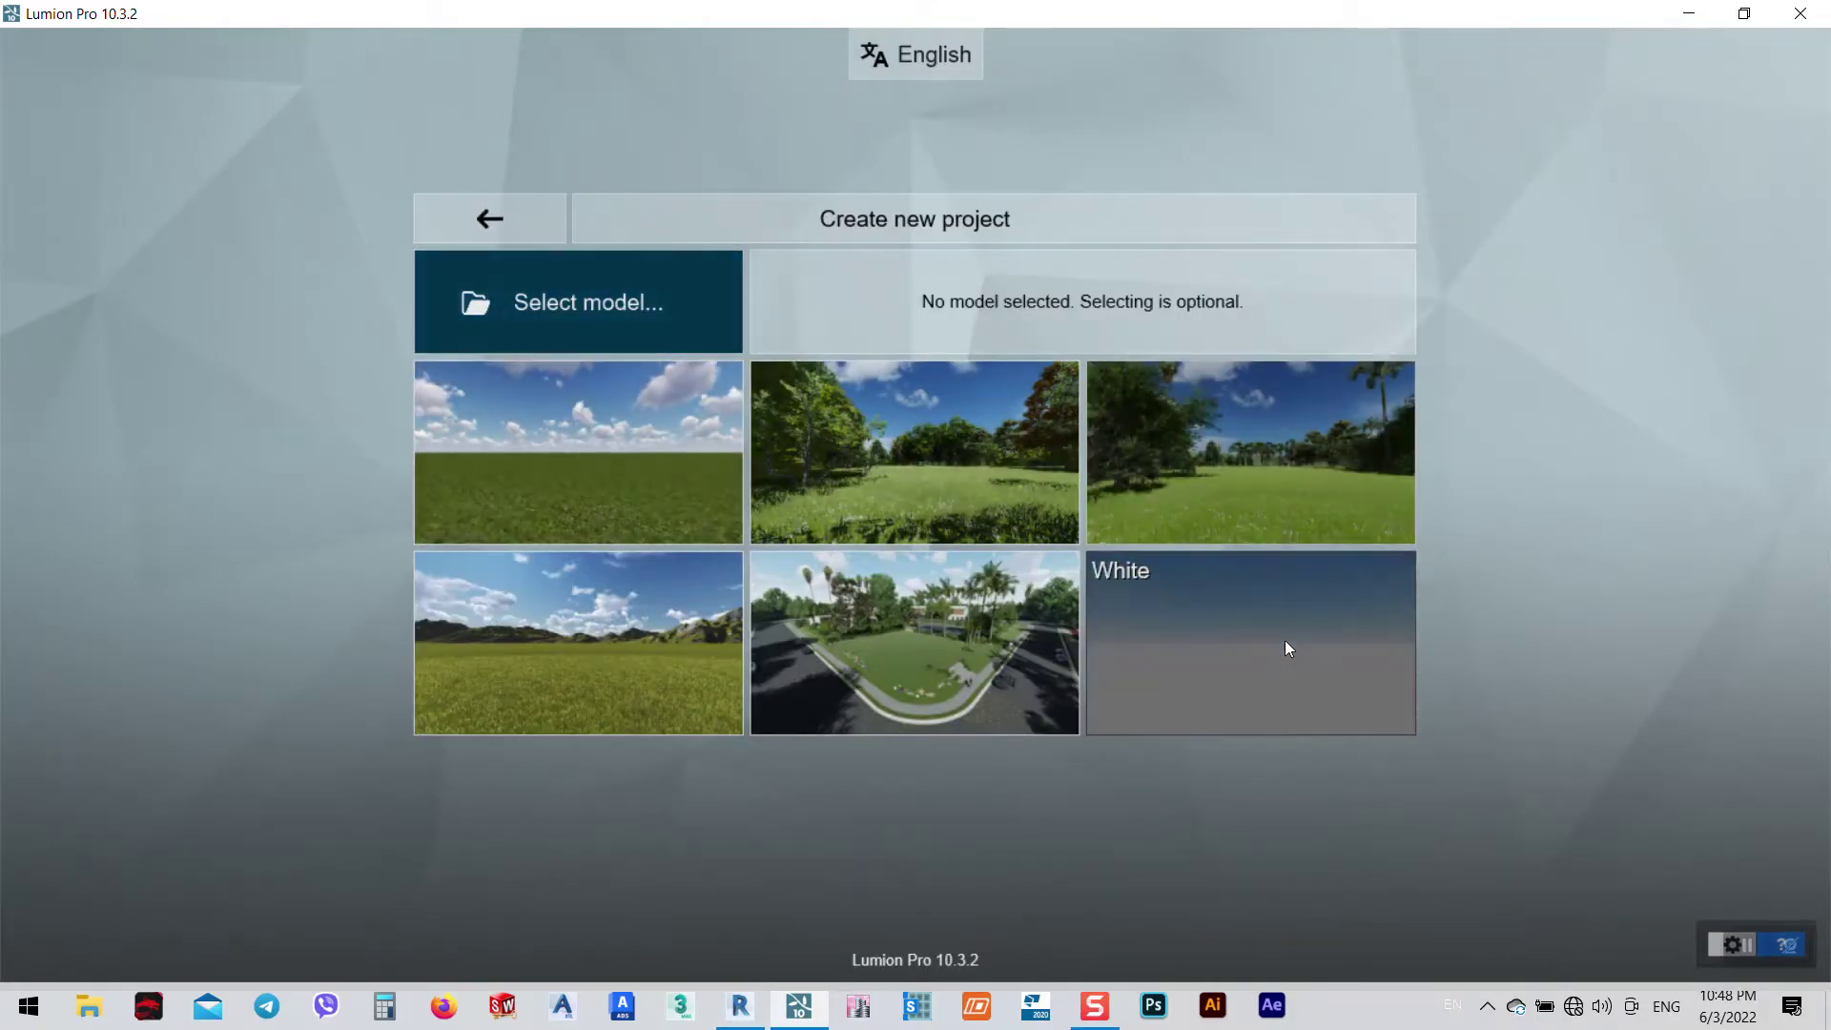
click(1285, 640)
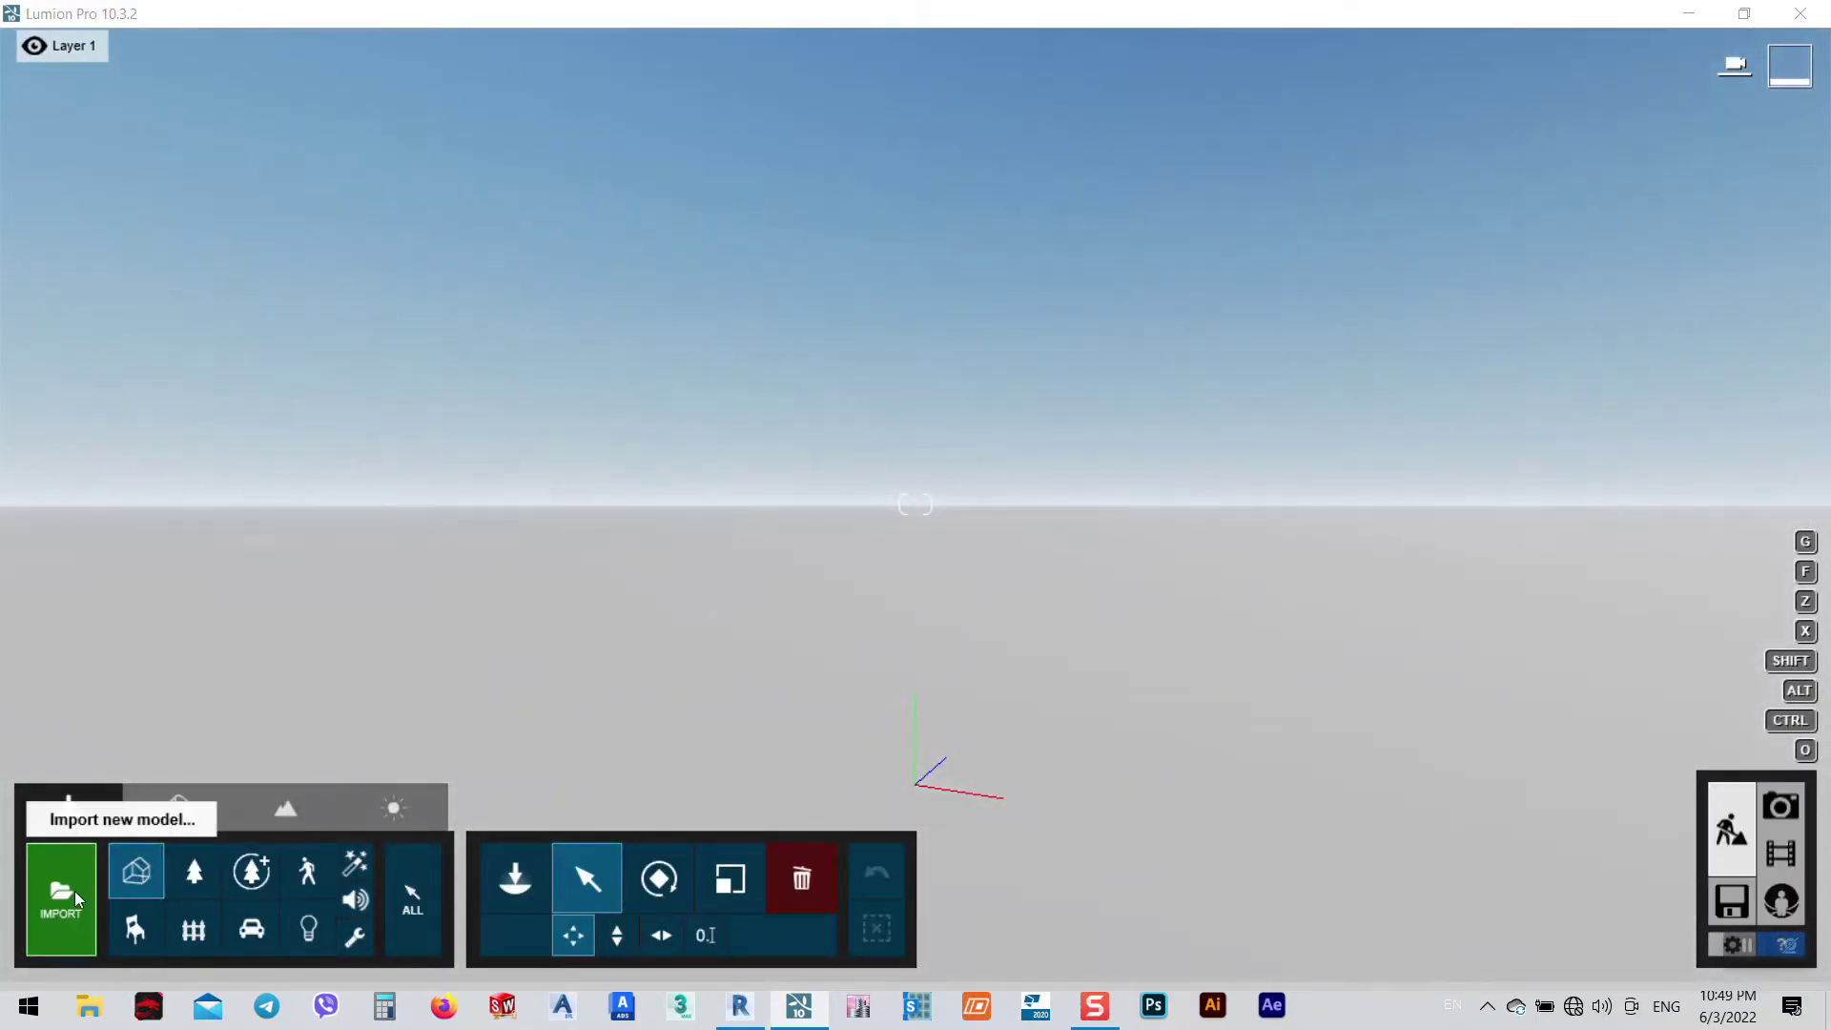
- Import Project1-3DView-{3D}.fbx from the desktop's EP-tutorial folder with the model name Project1-3DView-{3D}0, leaving animations and edges off
click(75, 895)
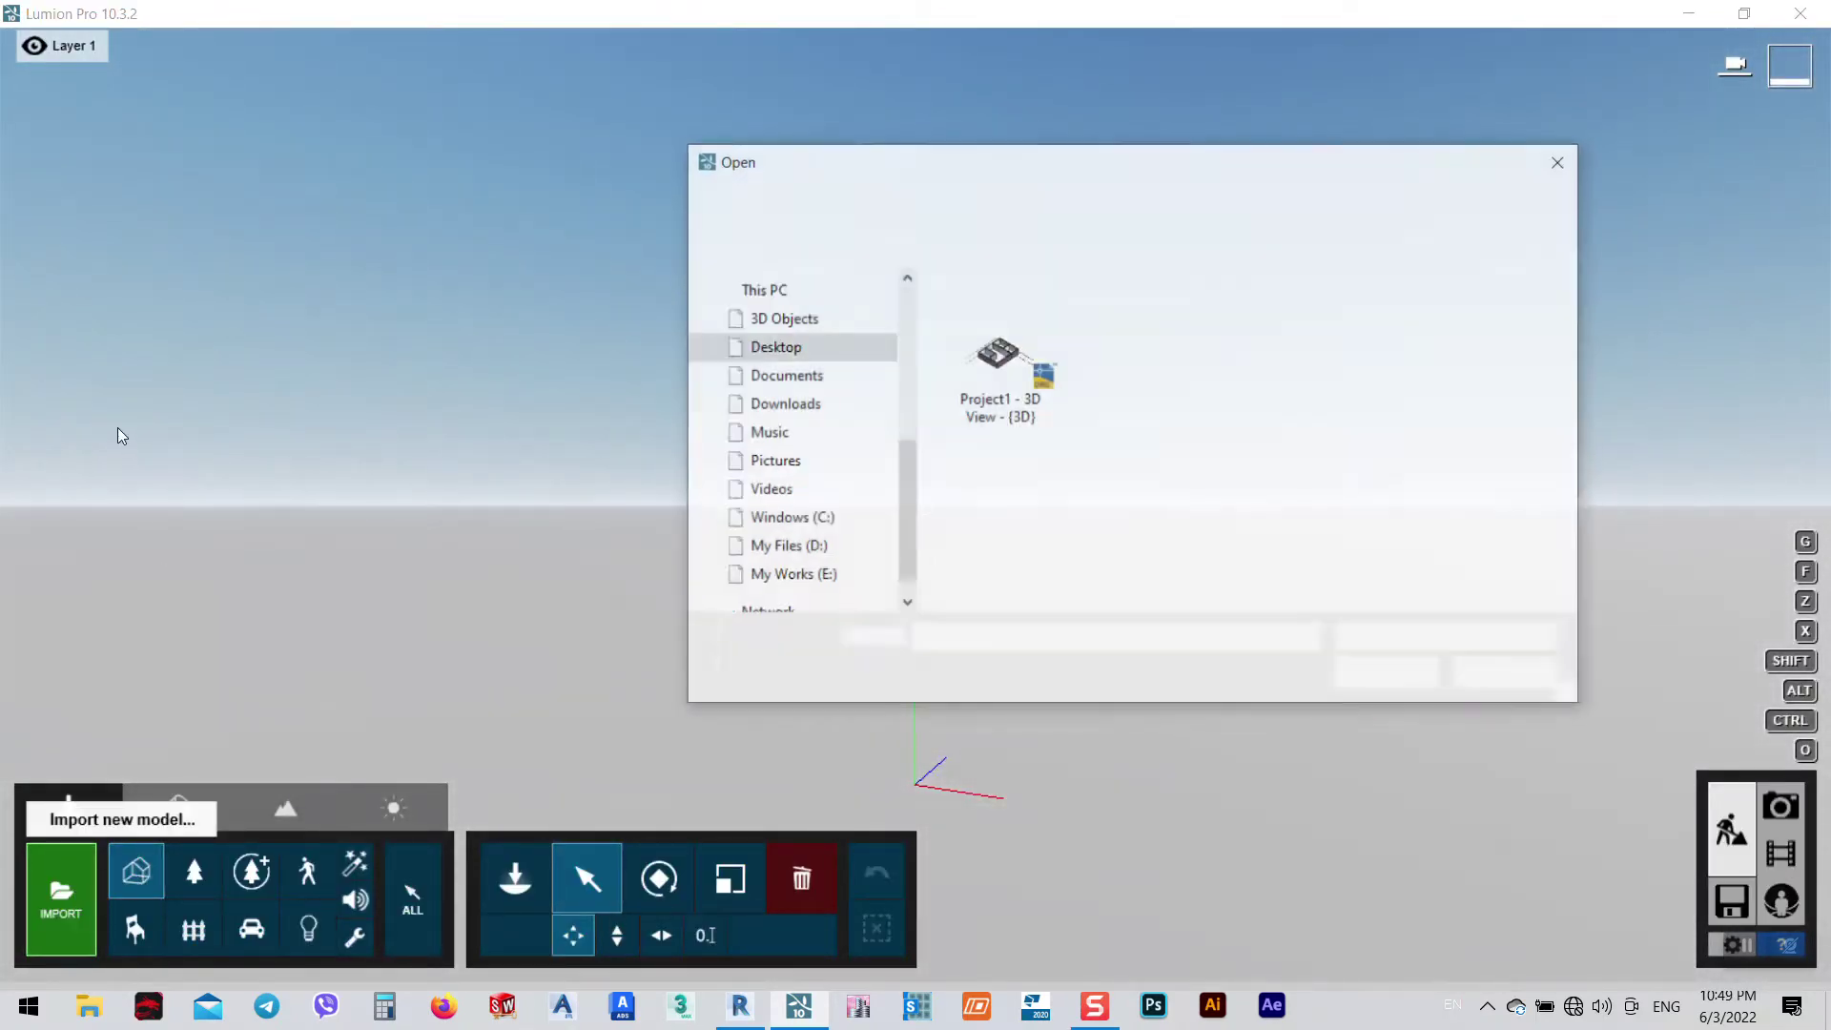
click(762, 349)
double_click(1311, 382)
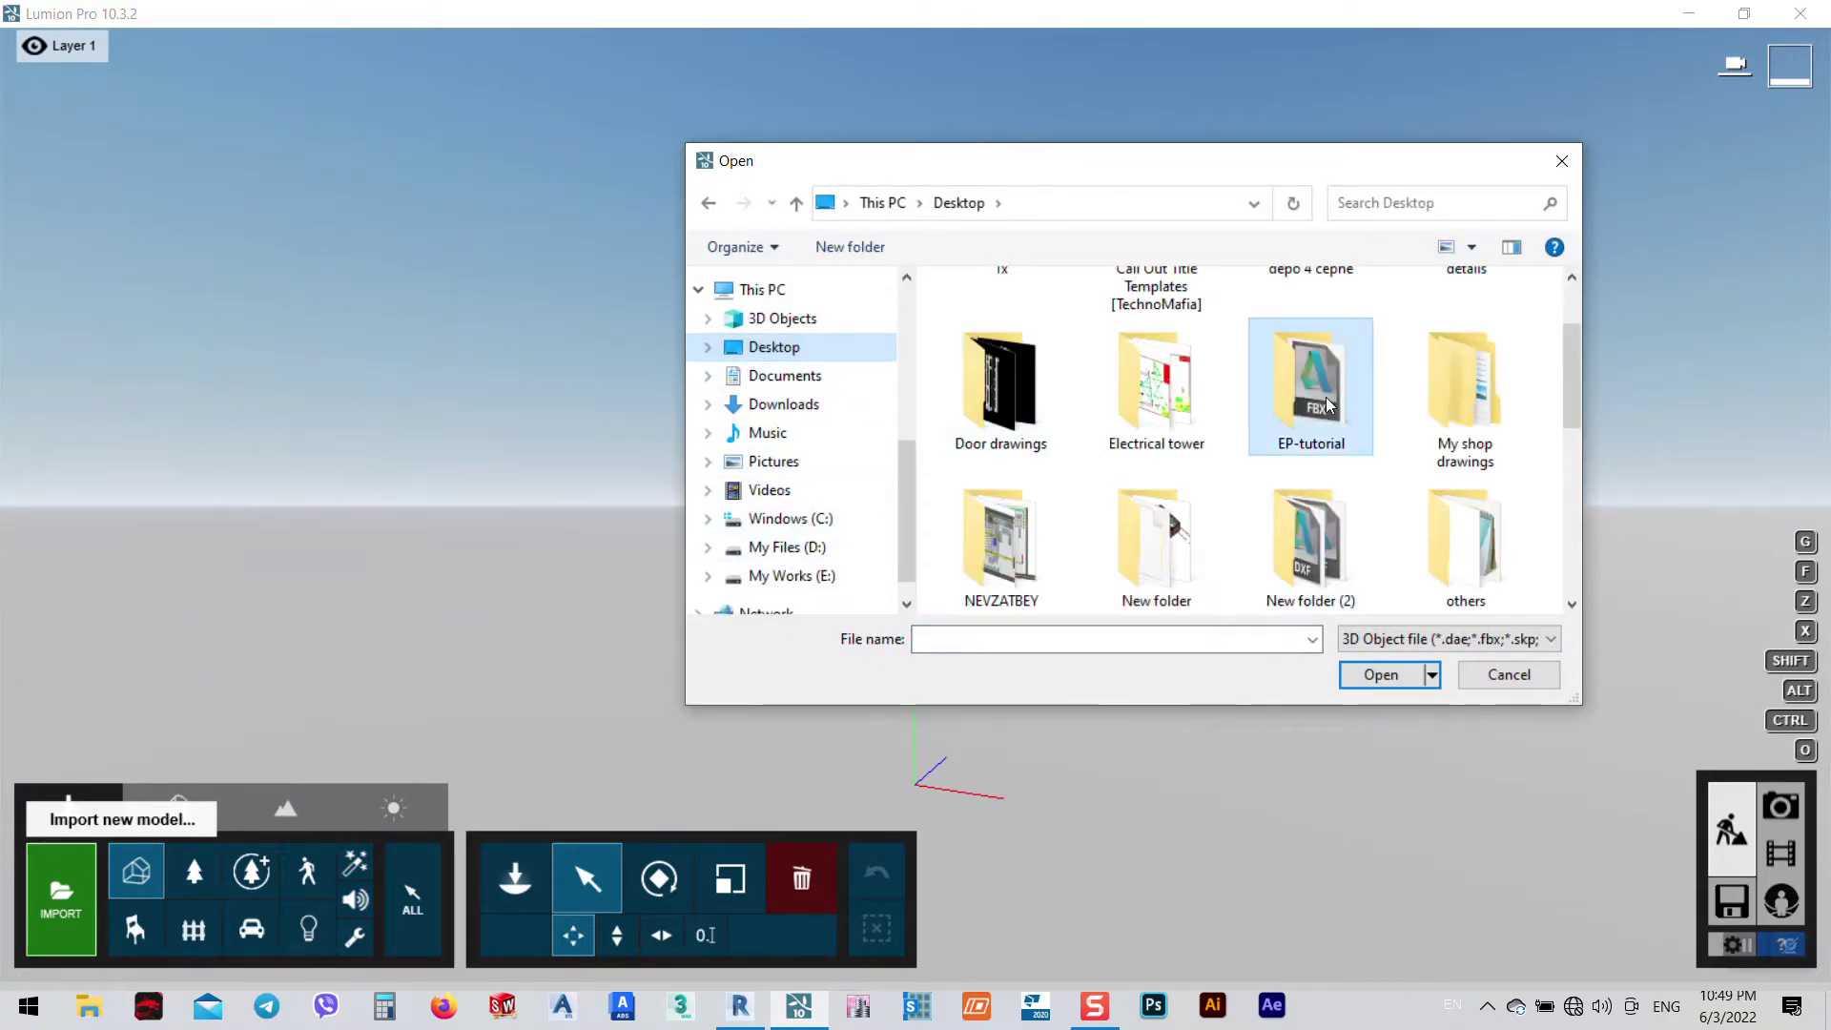
double_click(1028, 324)
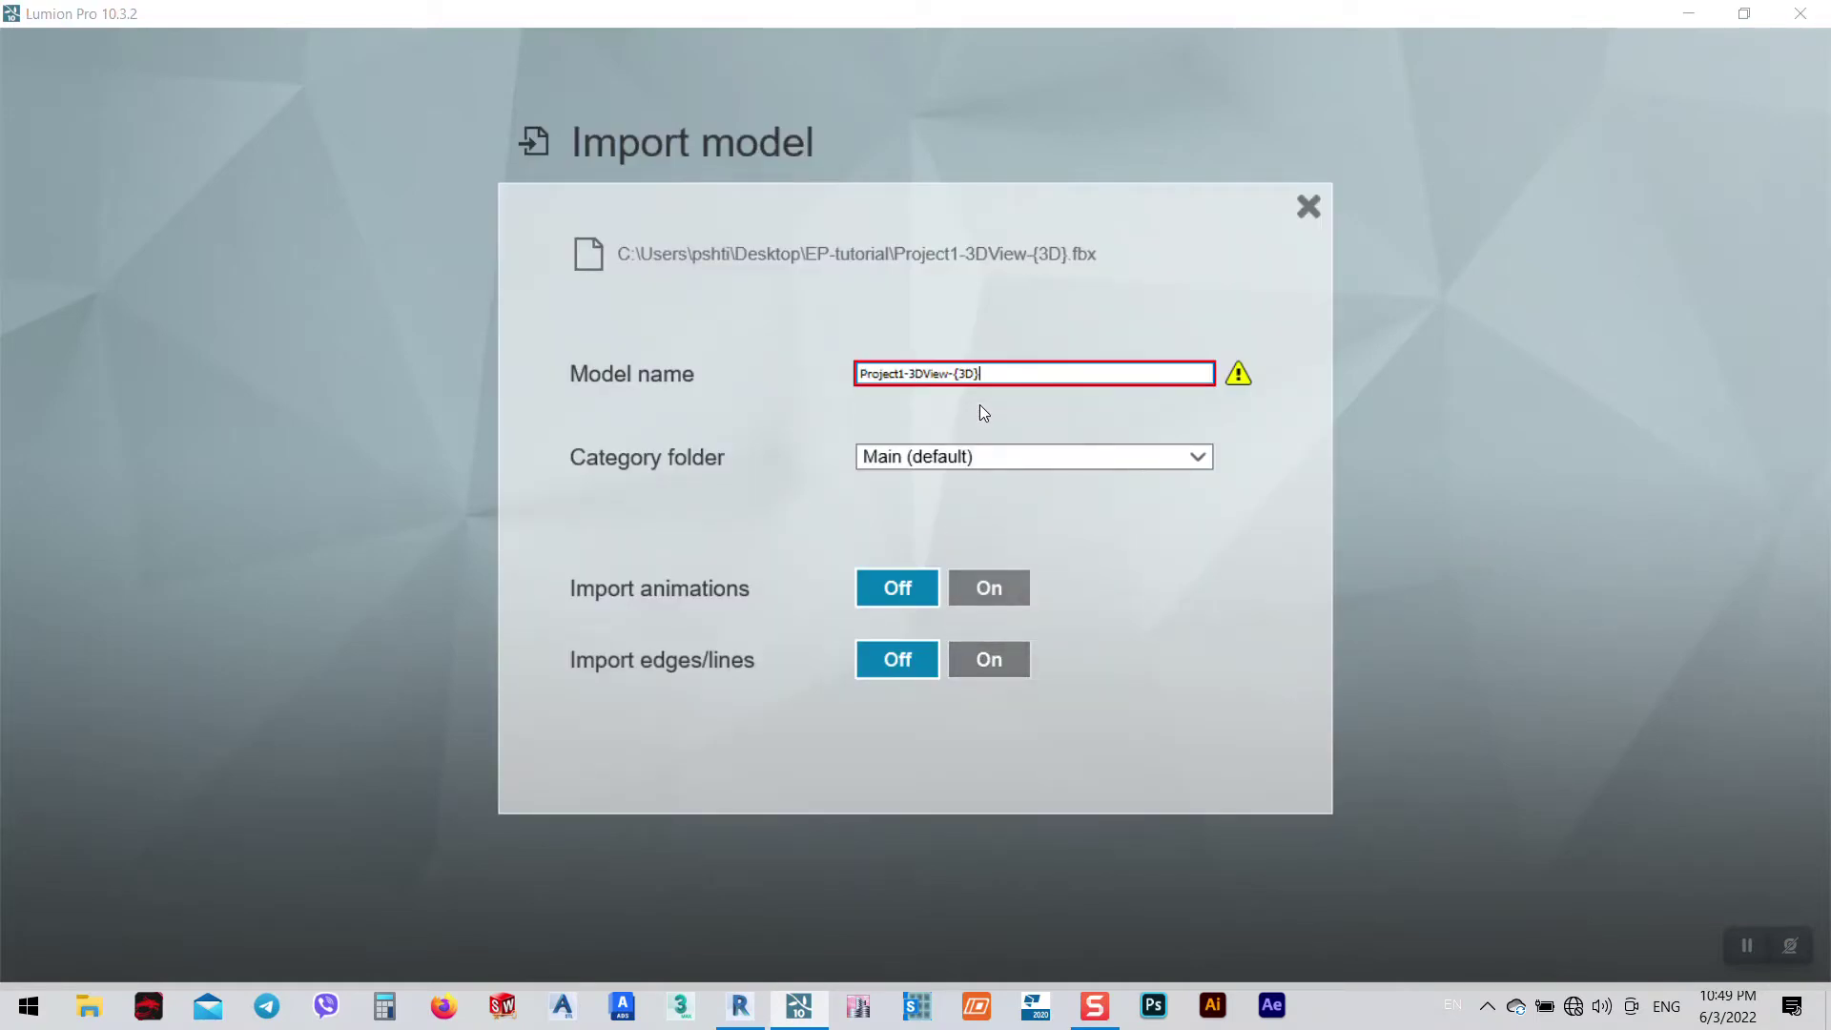
text(0)
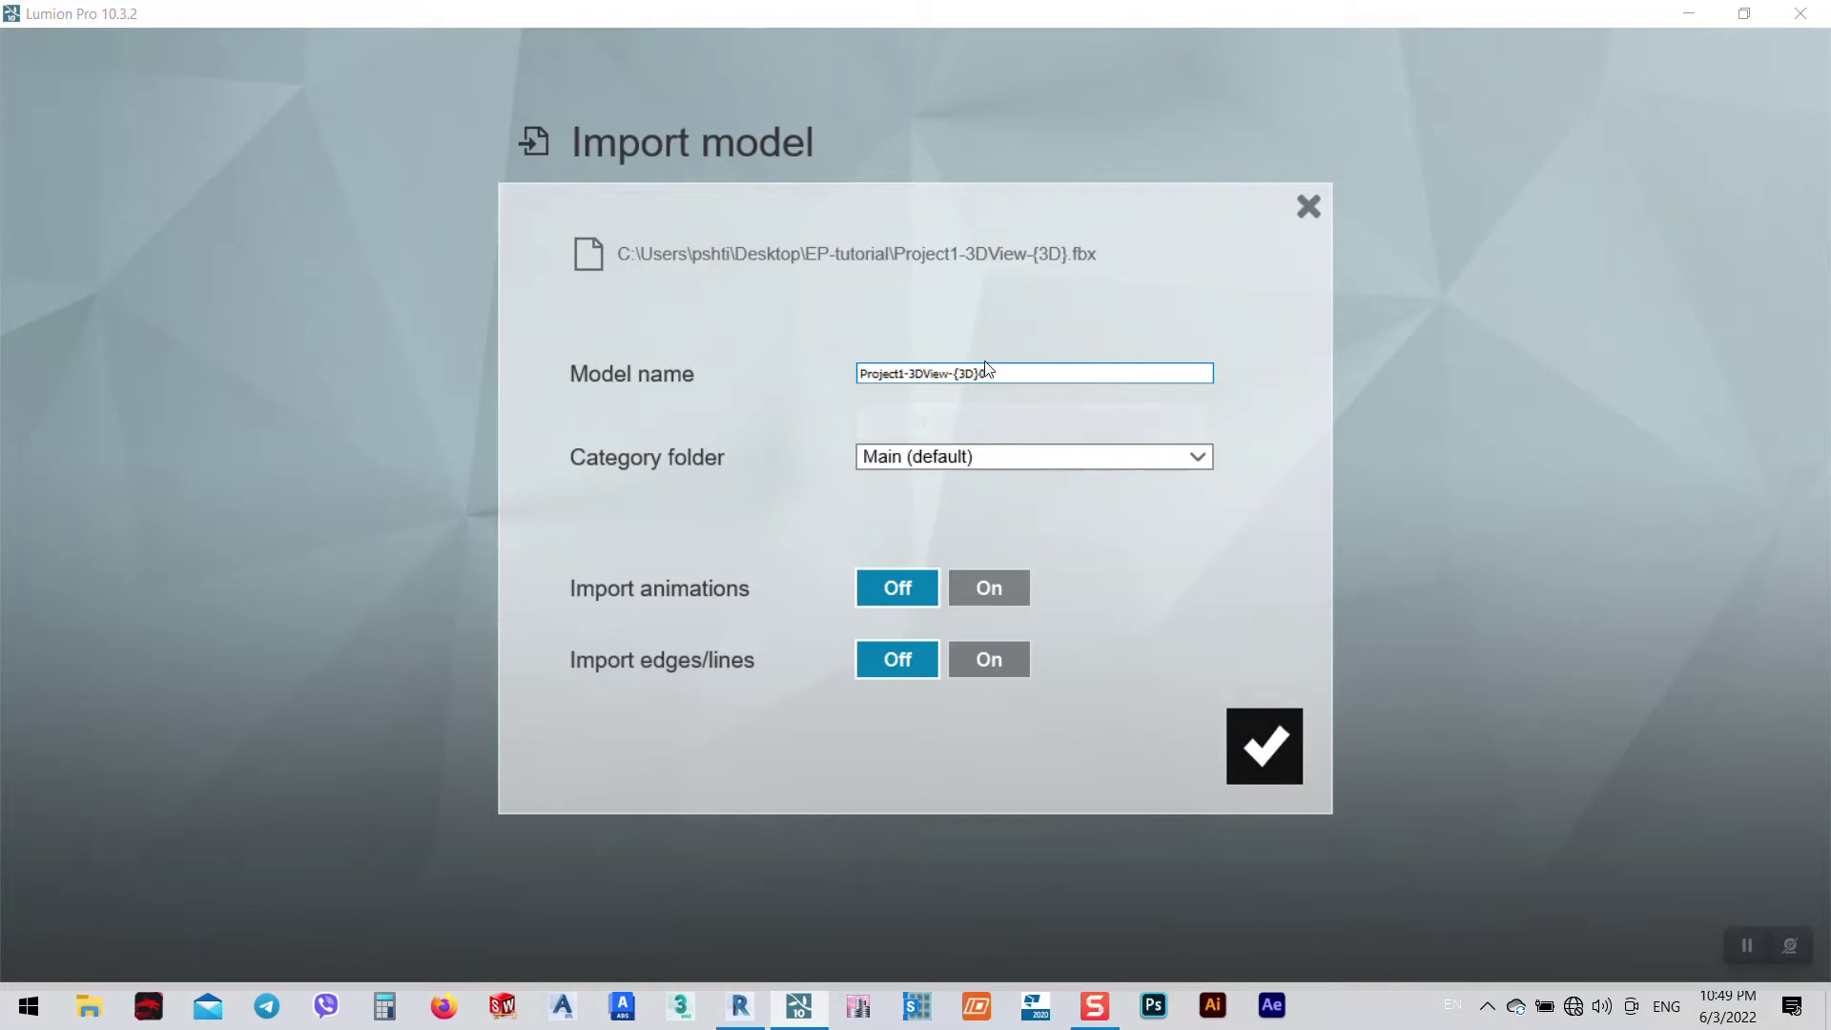
click(1271, 752)
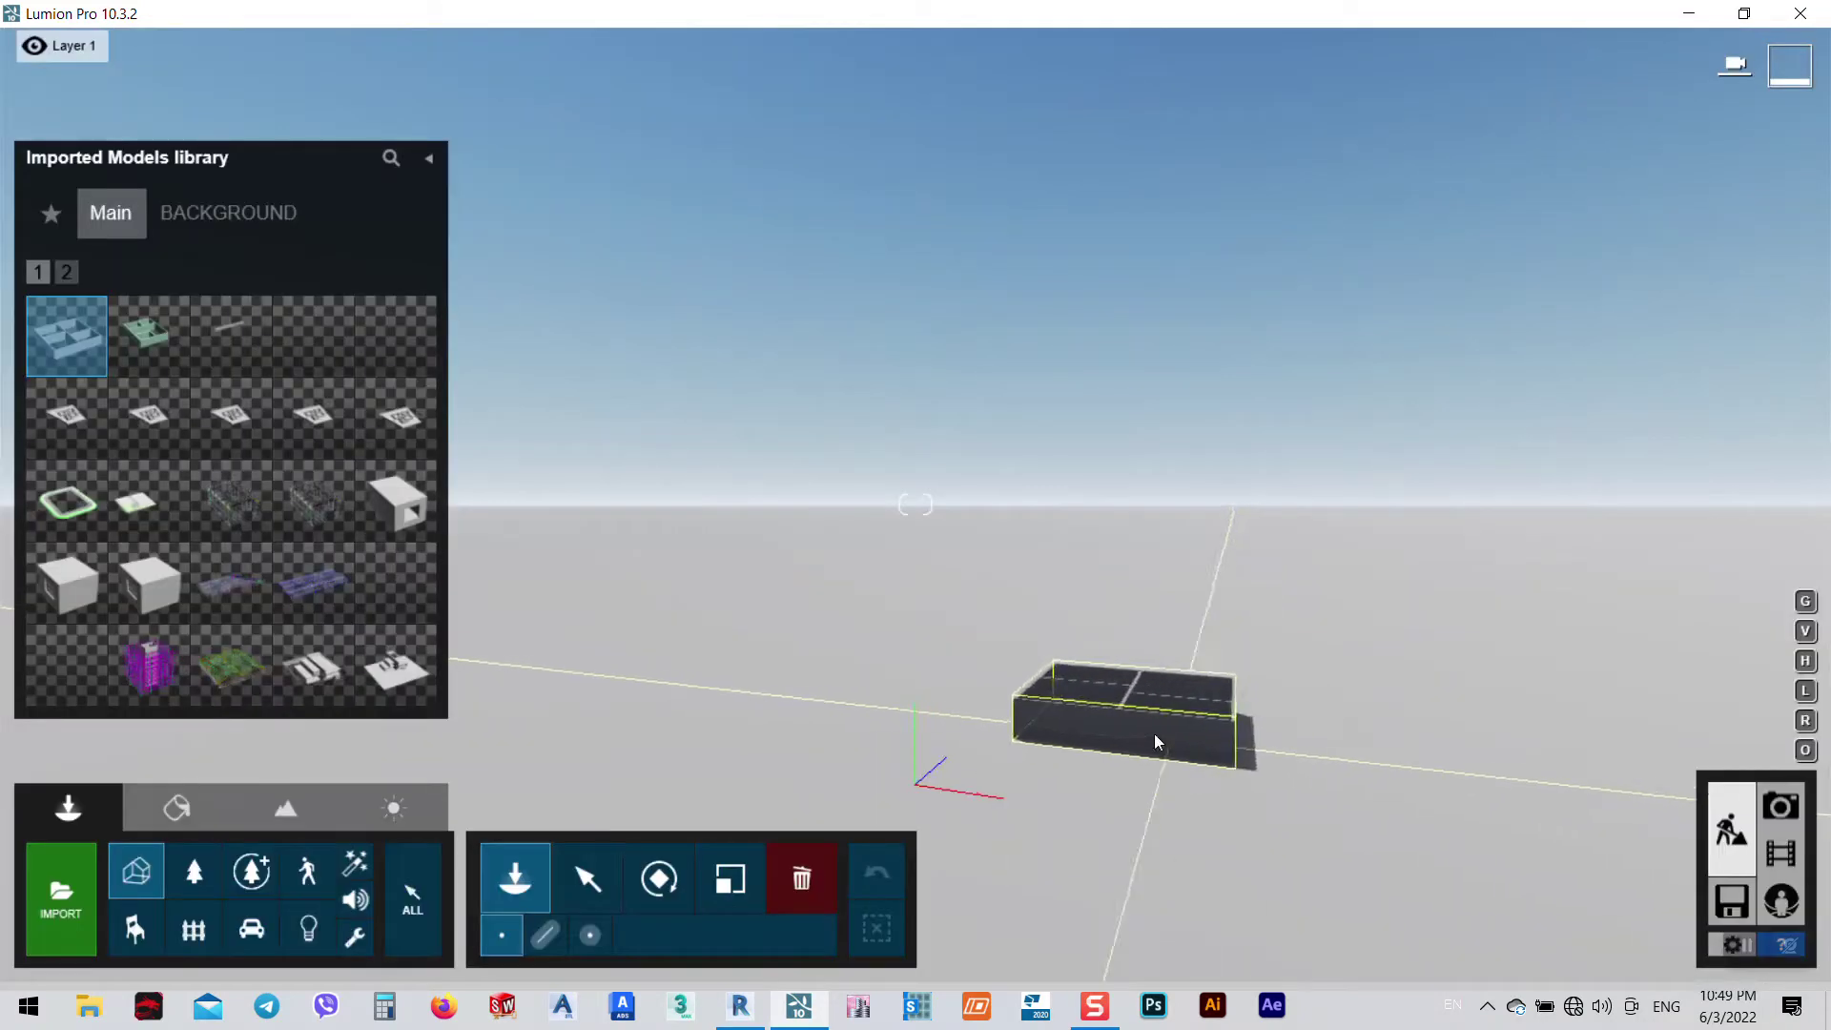
- Place the imported building model on the ground near the scene's origin
right_click(1242, 683)
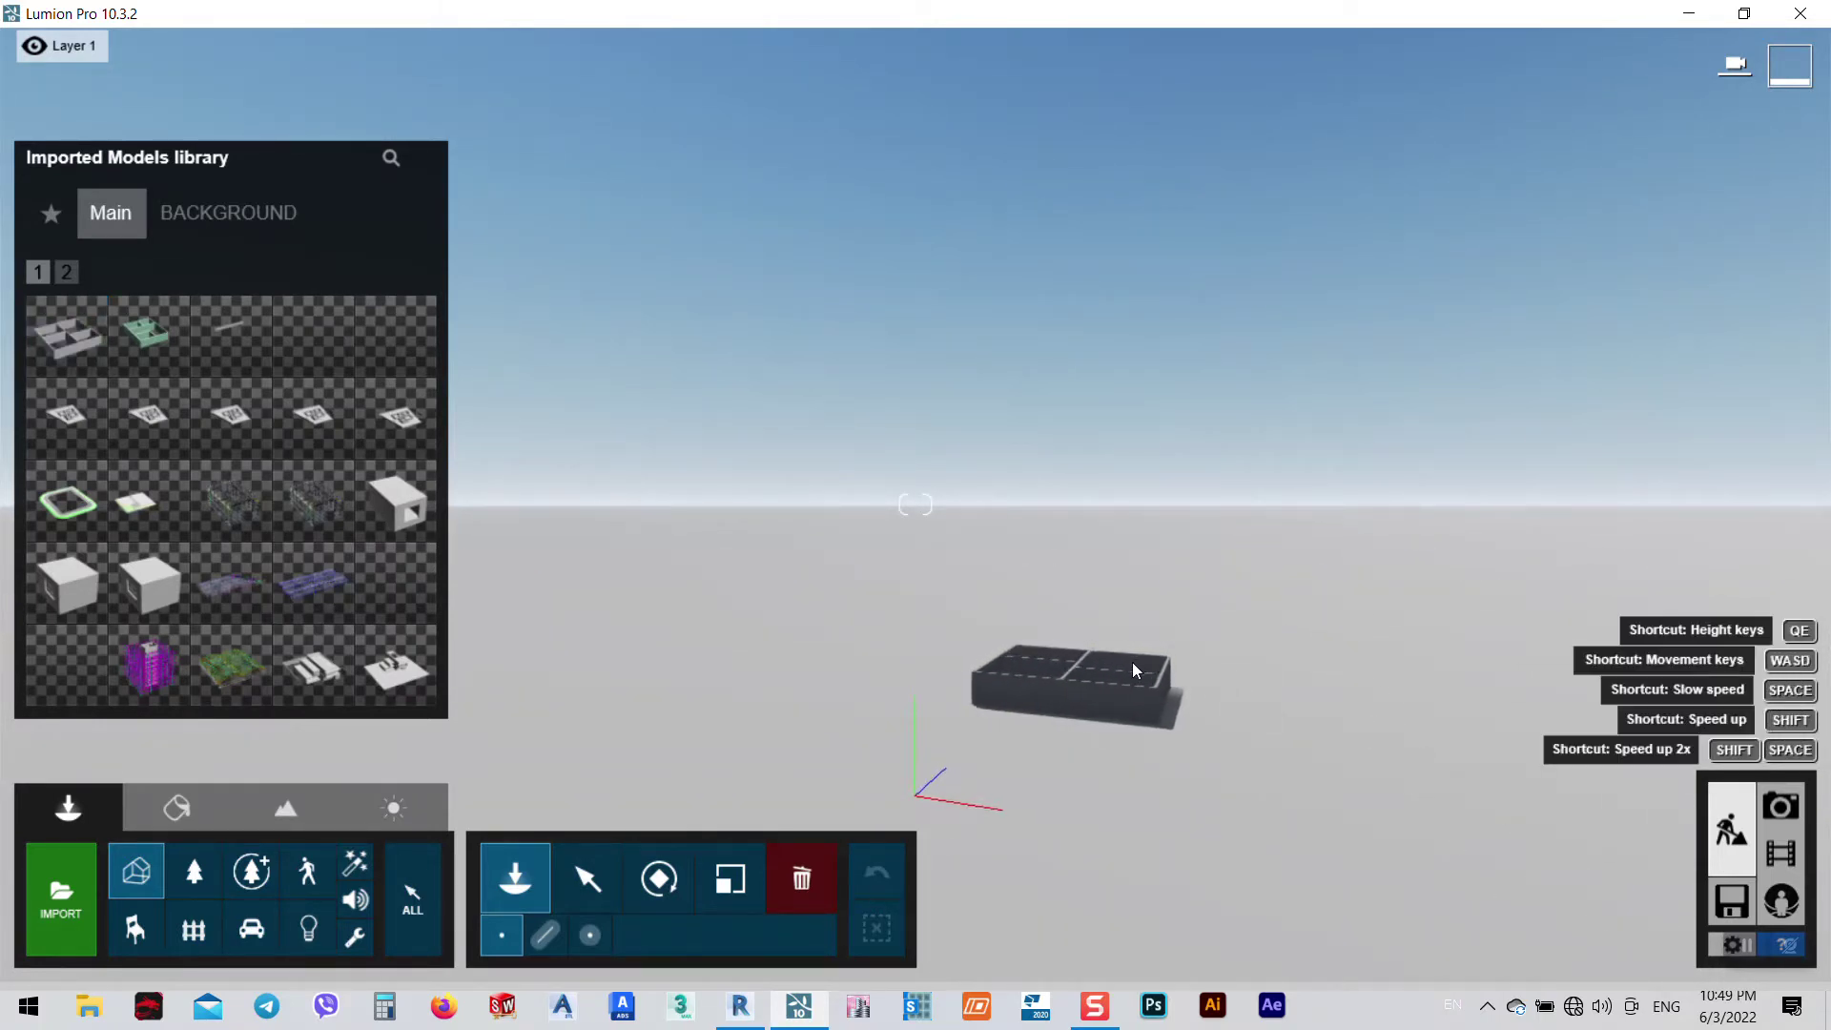
right_drag(1160, 708, 1213, 742)
key(w)
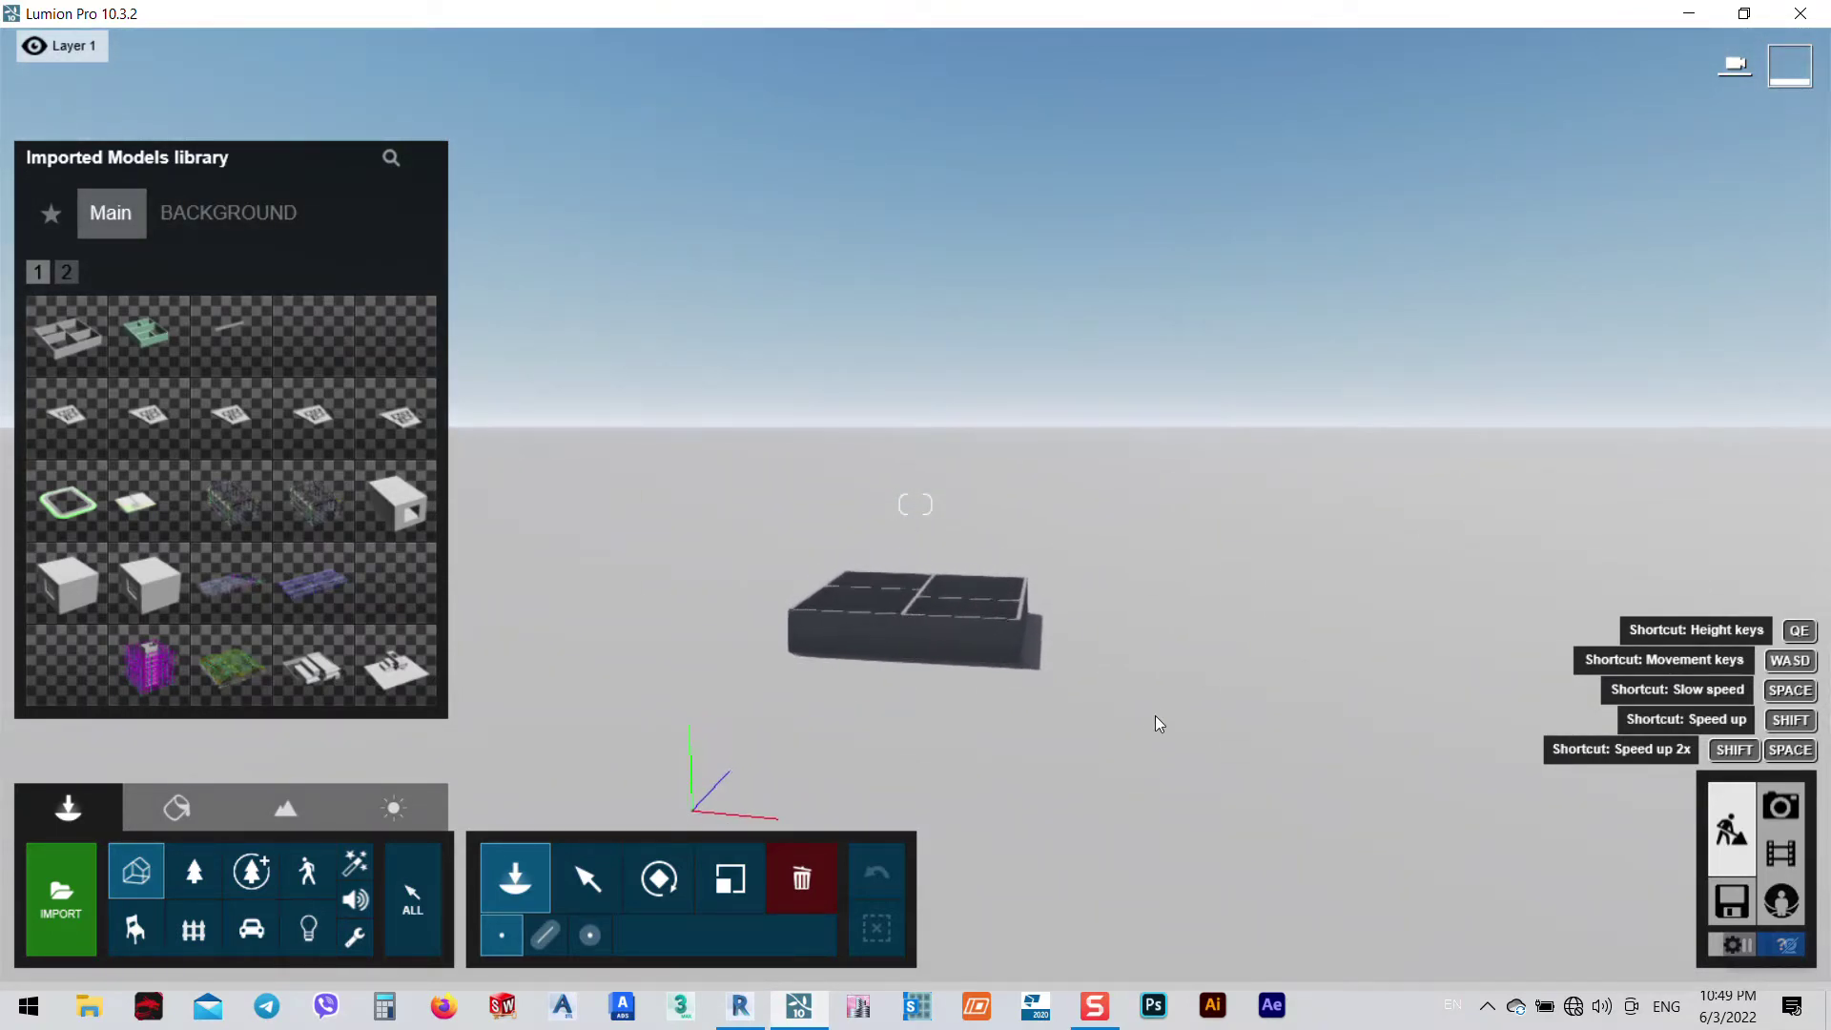
right_drag(916, 713, 1116, 678)
right_drag(1067, 618, 1090, 656)
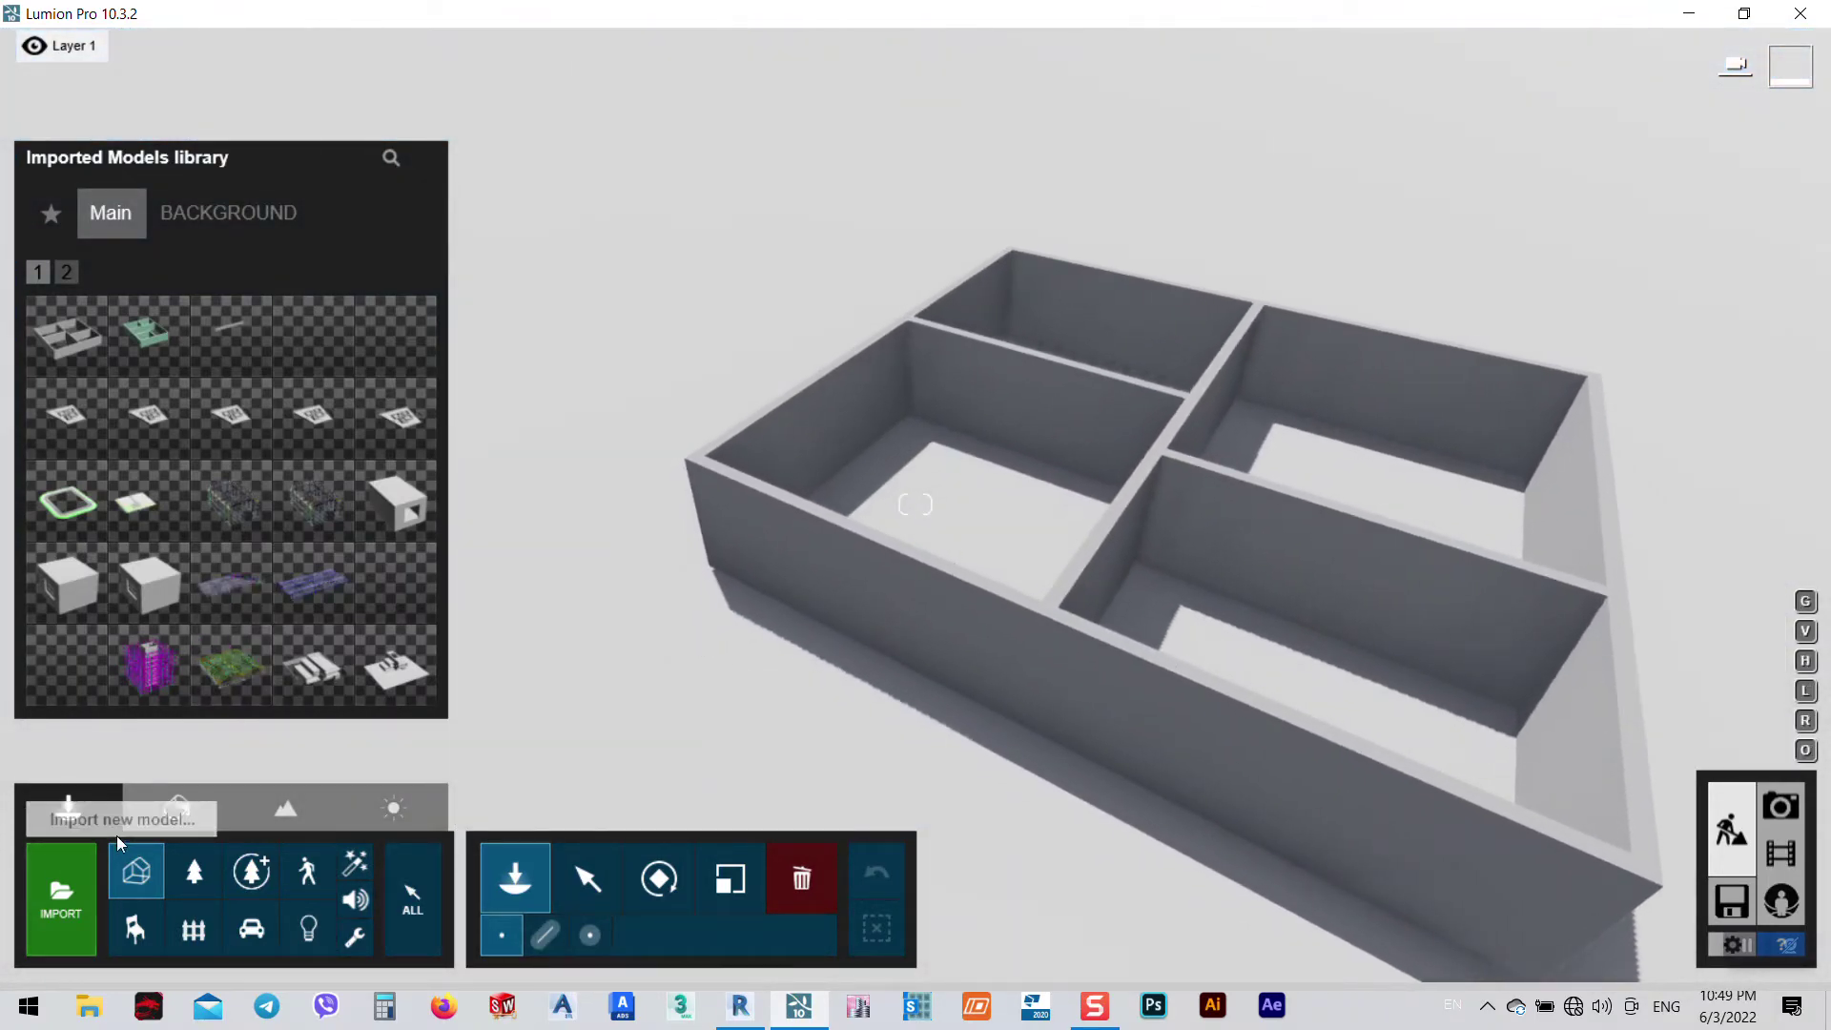
- Apply a bright green Color material to the building's Part surface, save the material change and return to object placement
click(156, 810)
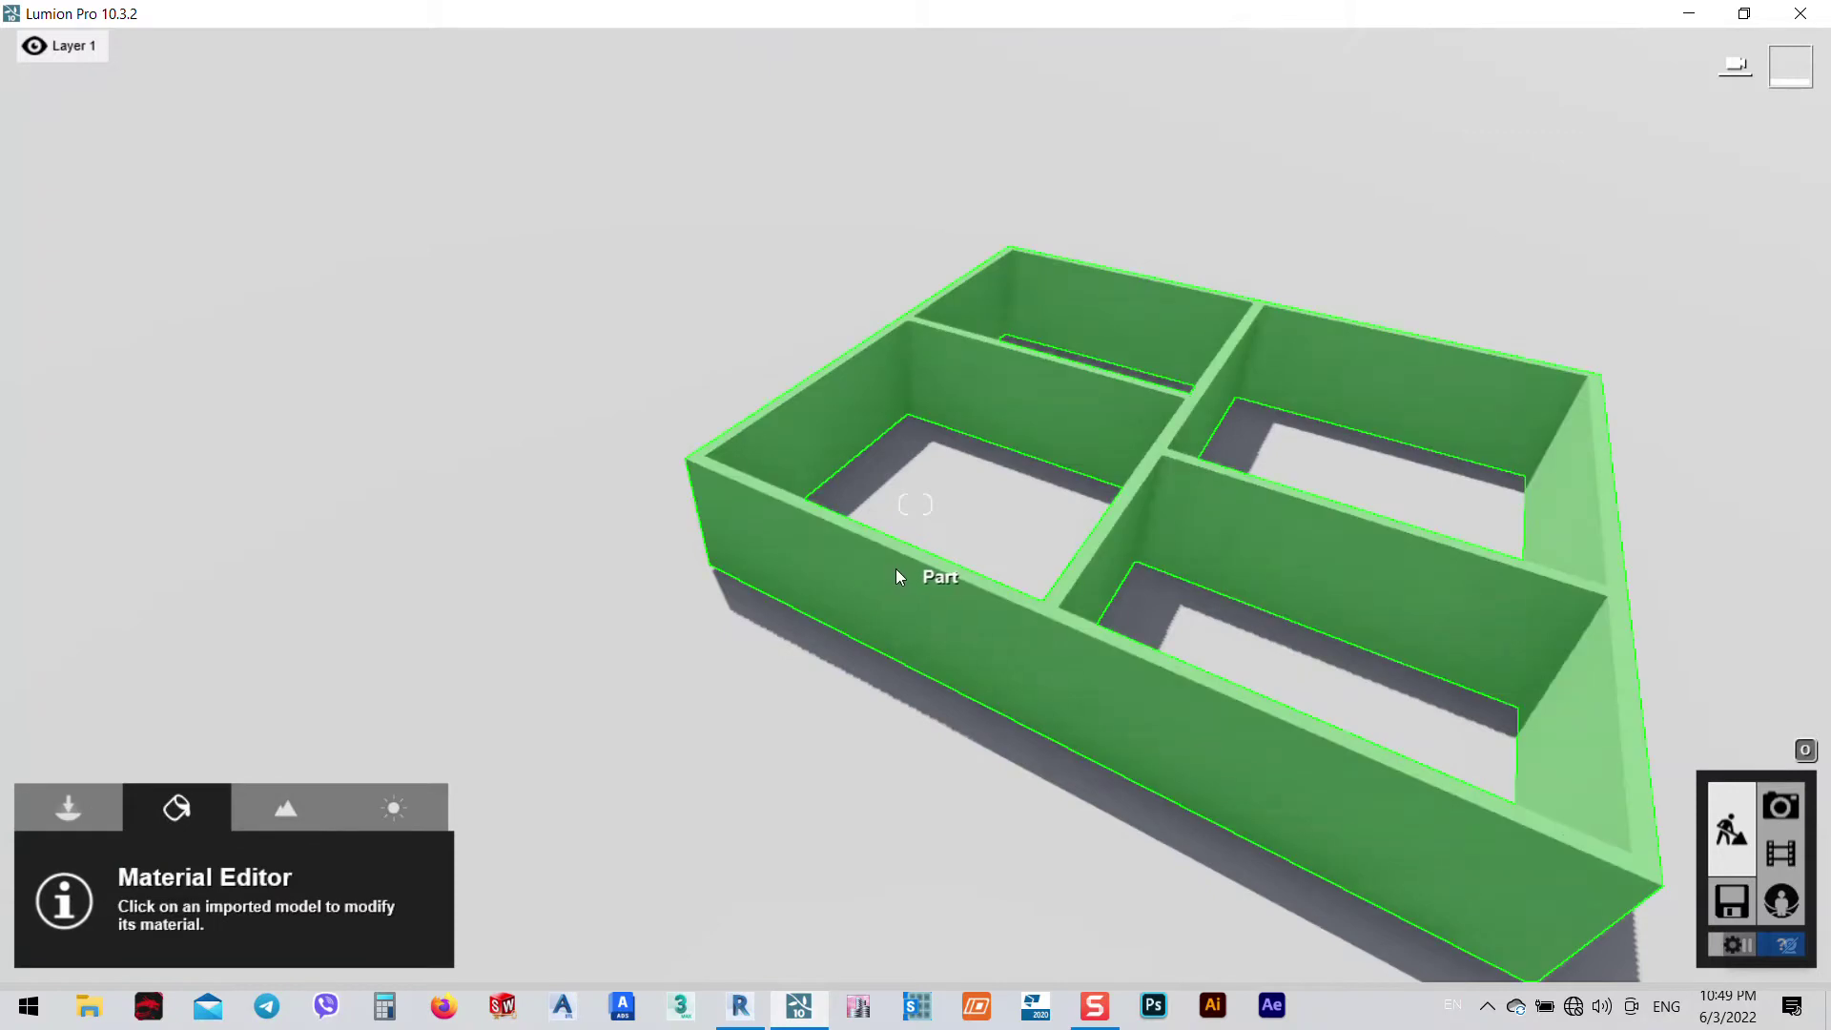
click(895, 568)
click(183, 394)
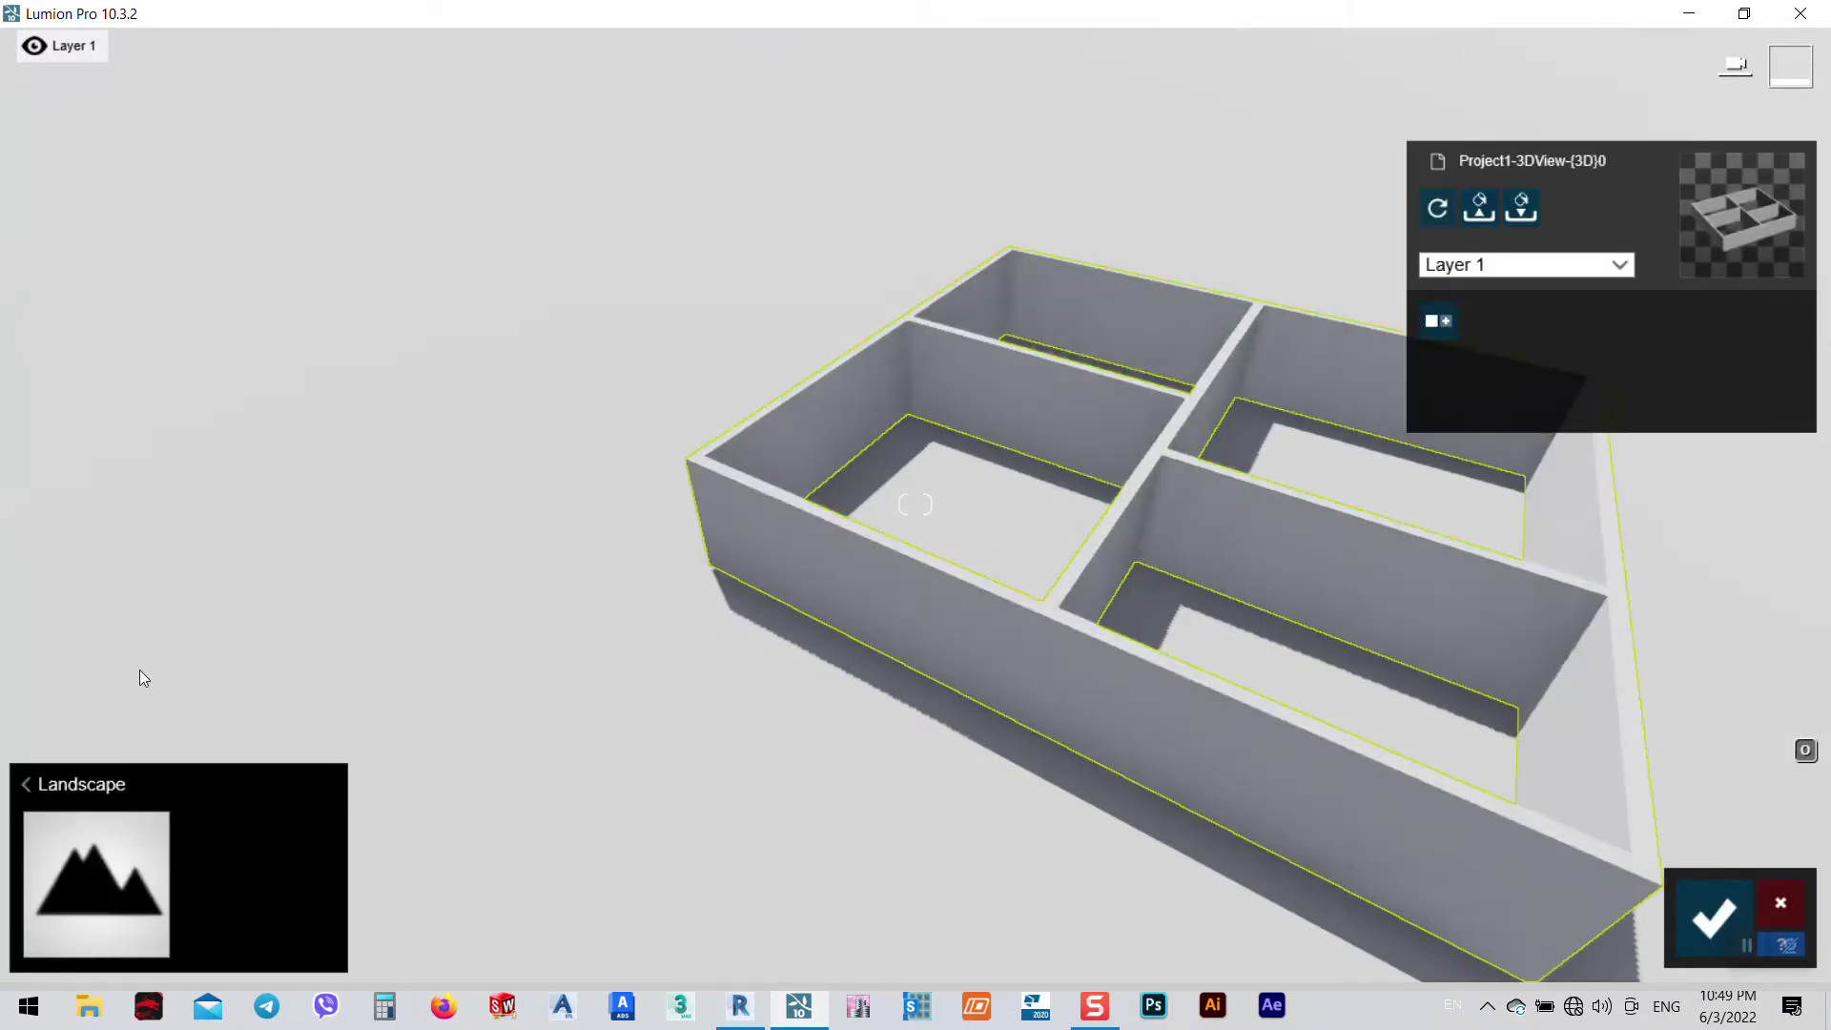
click(65, 829)
click(143, 343)
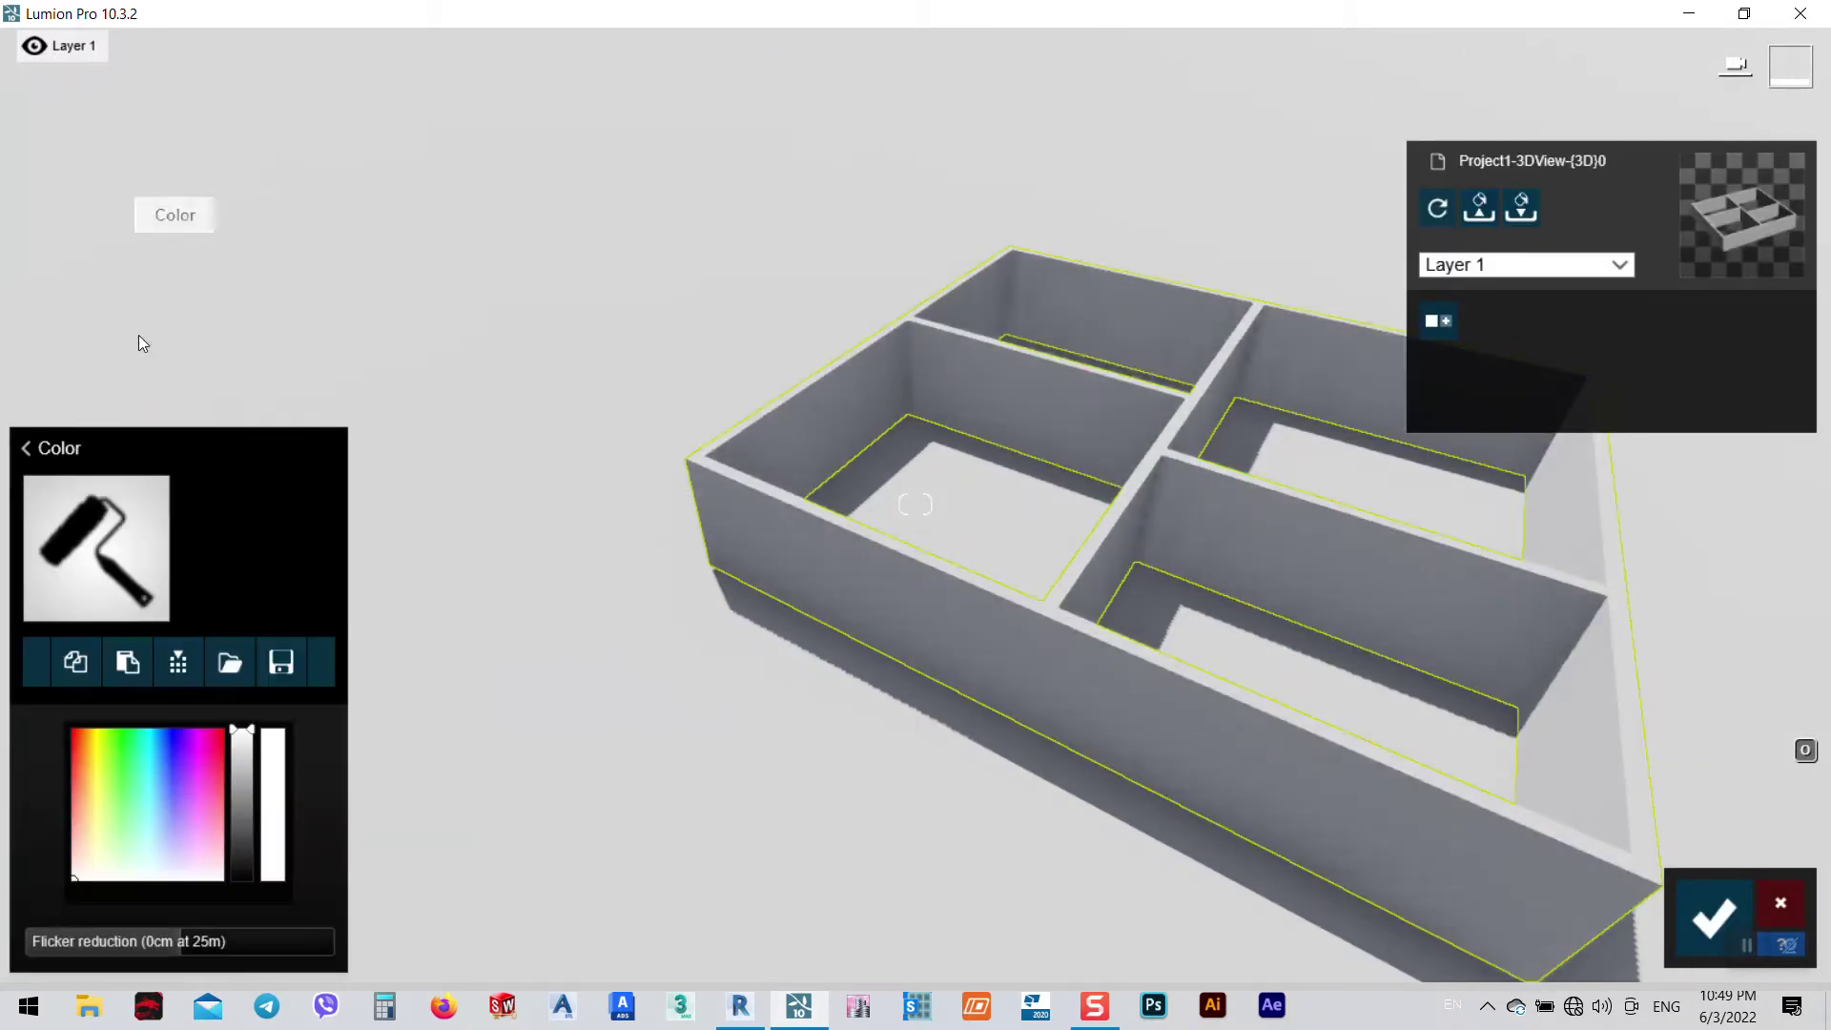
click(163, 763)
click(116, 741)
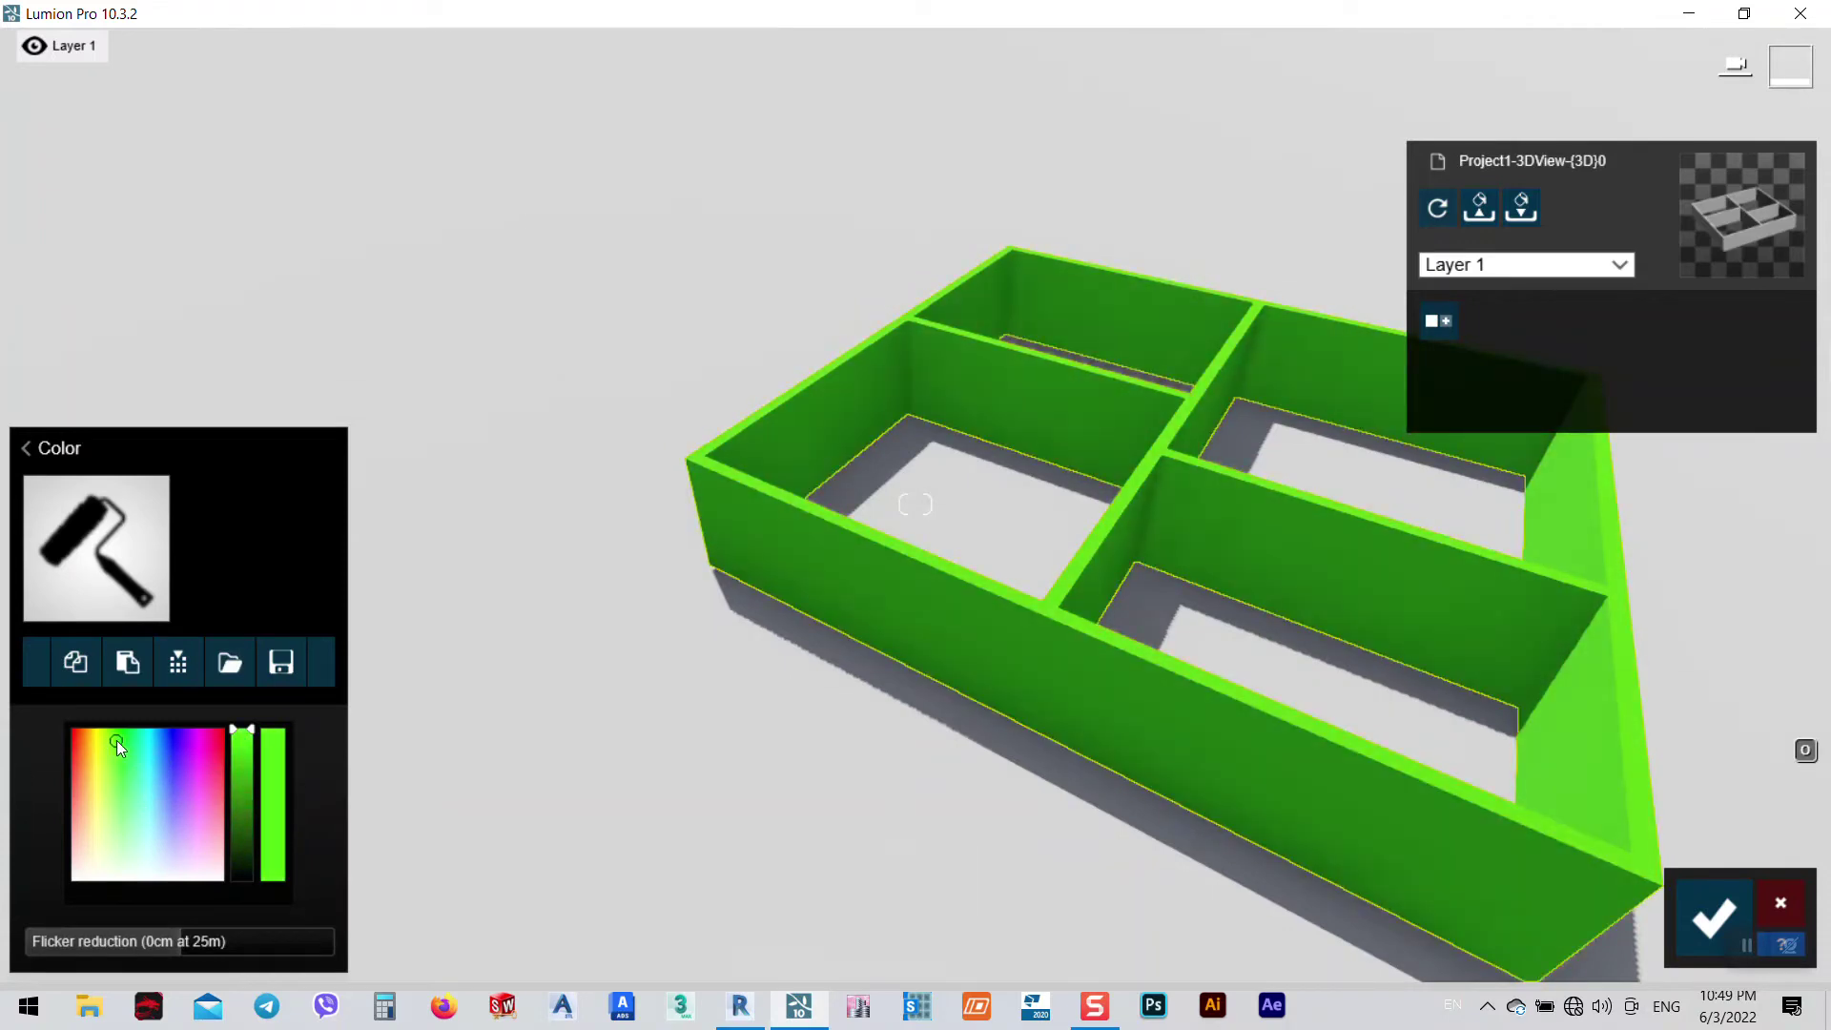
right_drag(1020, 734, 980, 622)
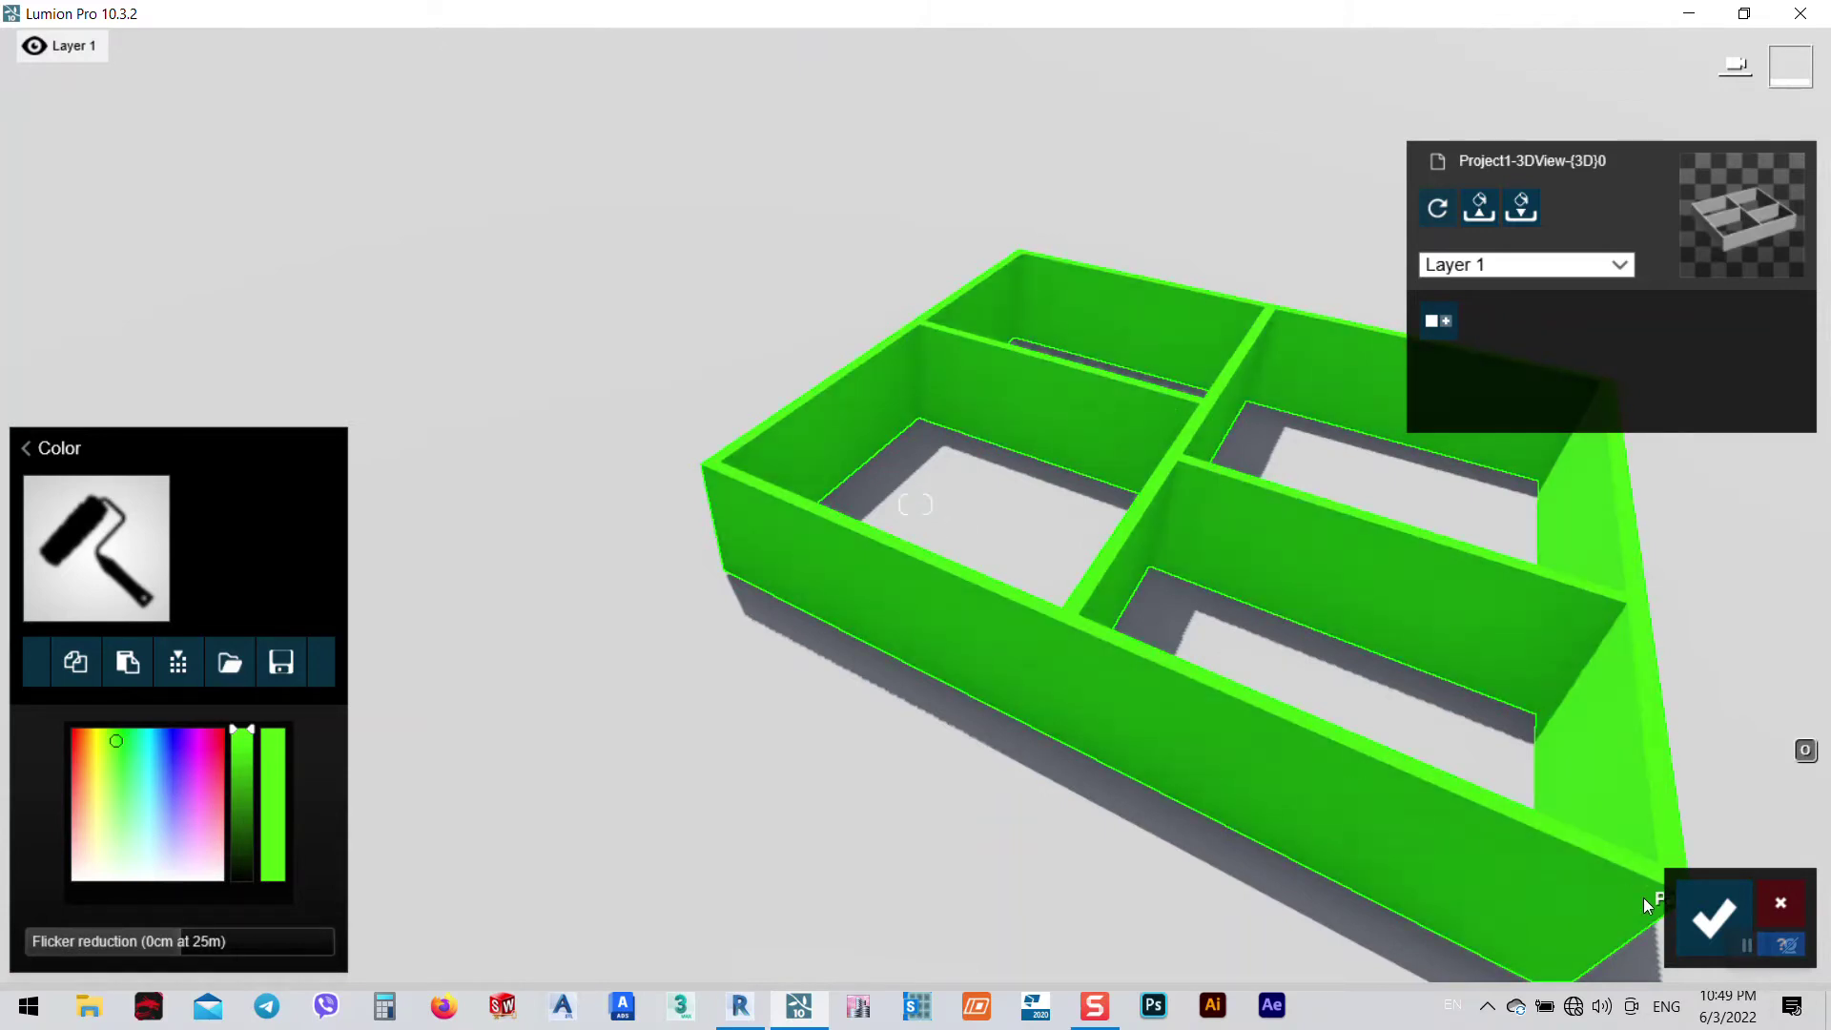
click(1713, 917)
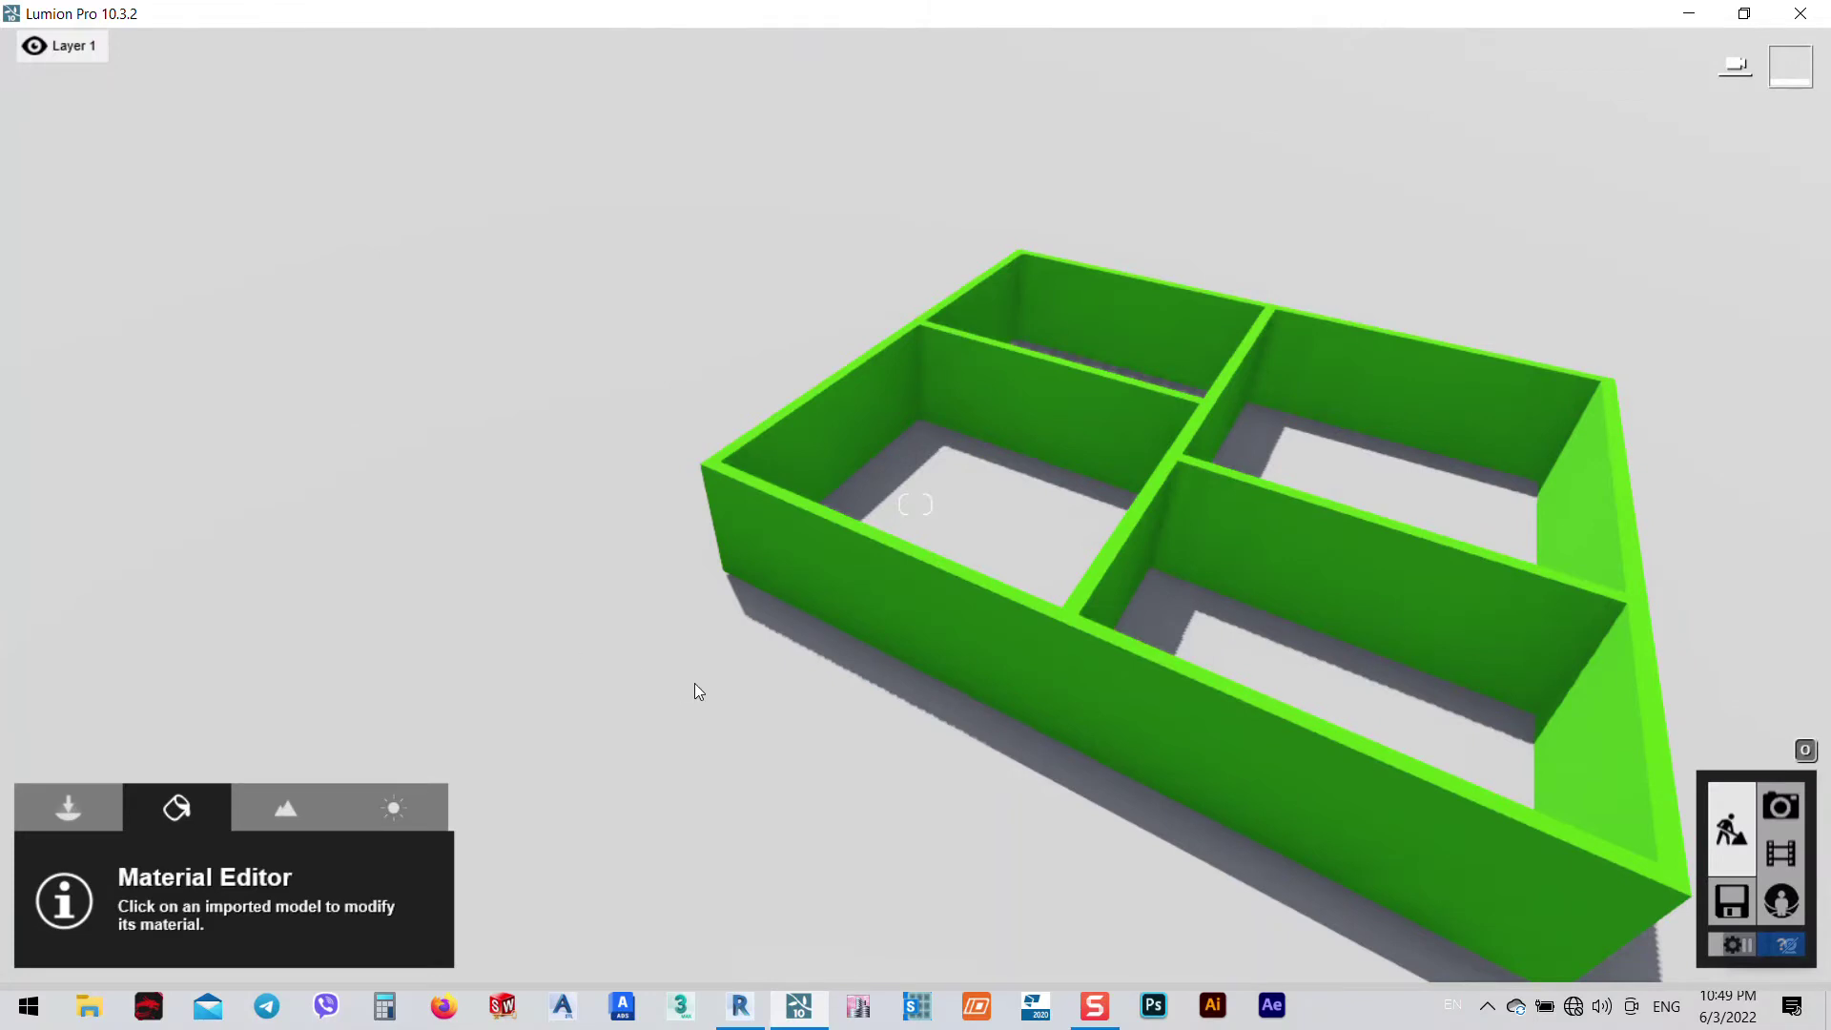
scroll(698, 679, down, 3)
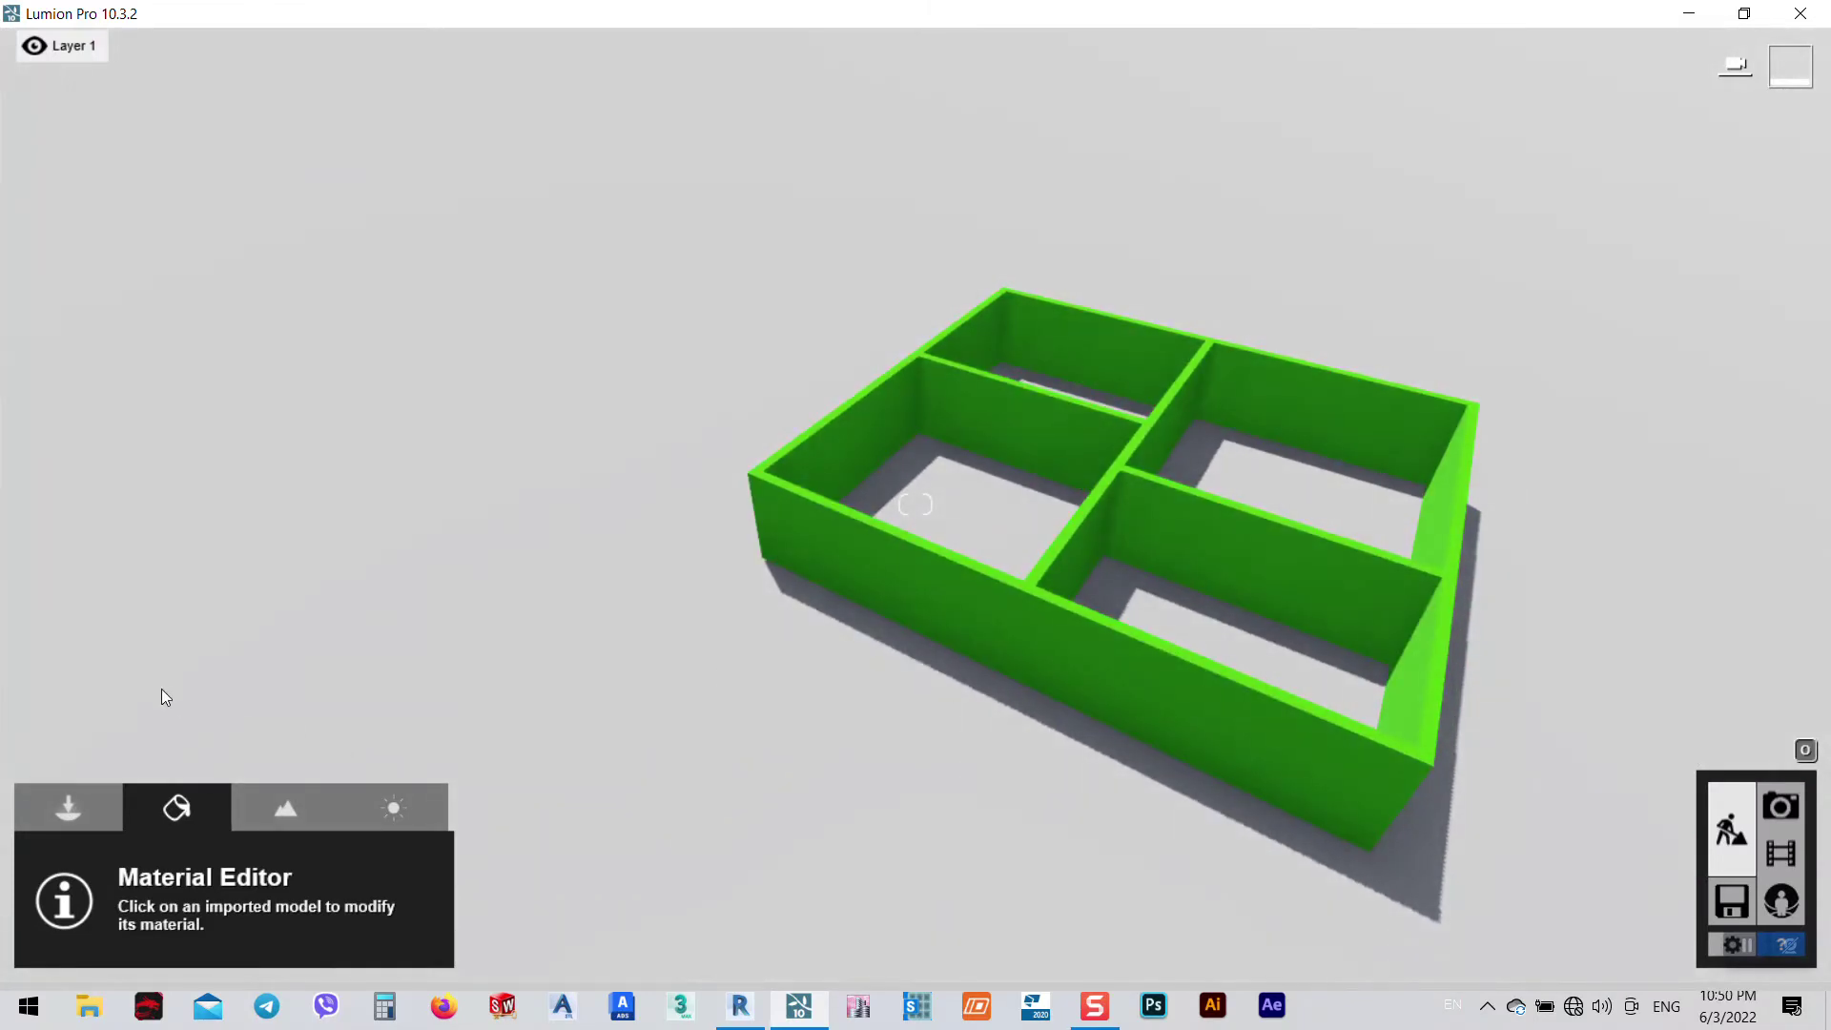
click(69, 804)
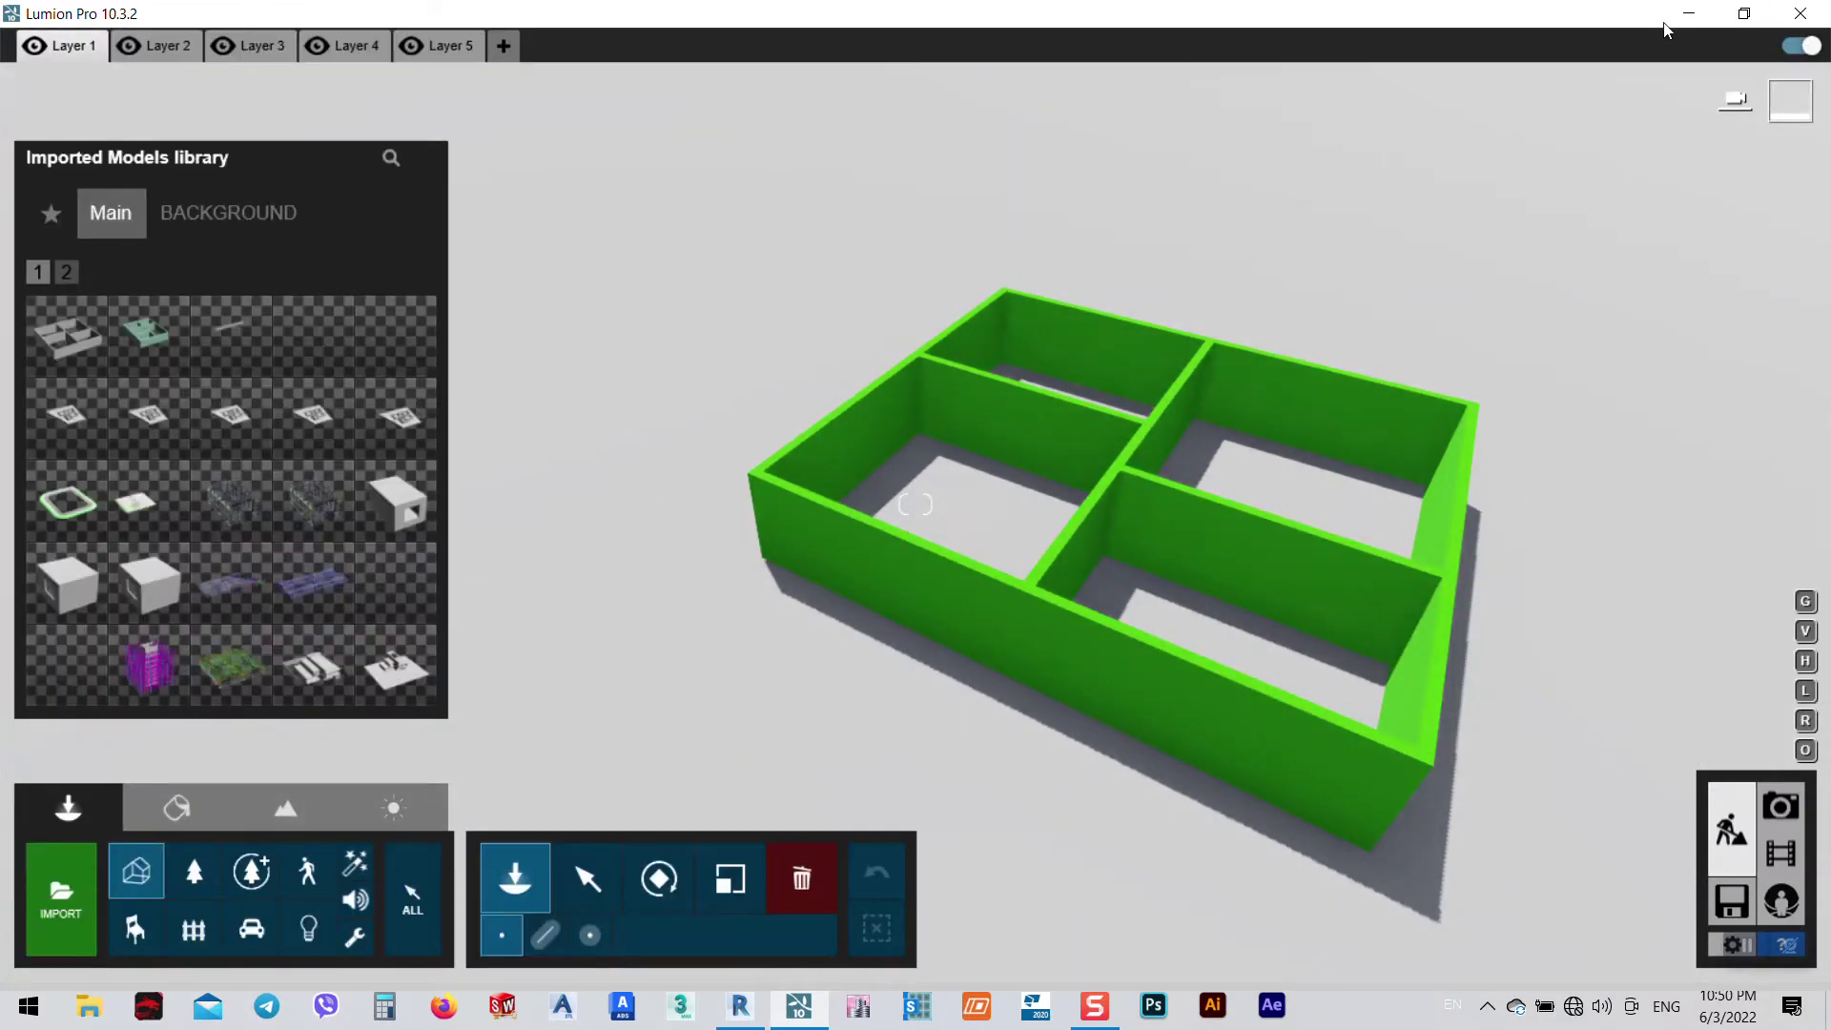
- Return to Revit, export the current 3D view as an AutoCAD 2018 DWG with prefix op2 into EP-tutorial, and switch back to Lumion
click(1689, 13)
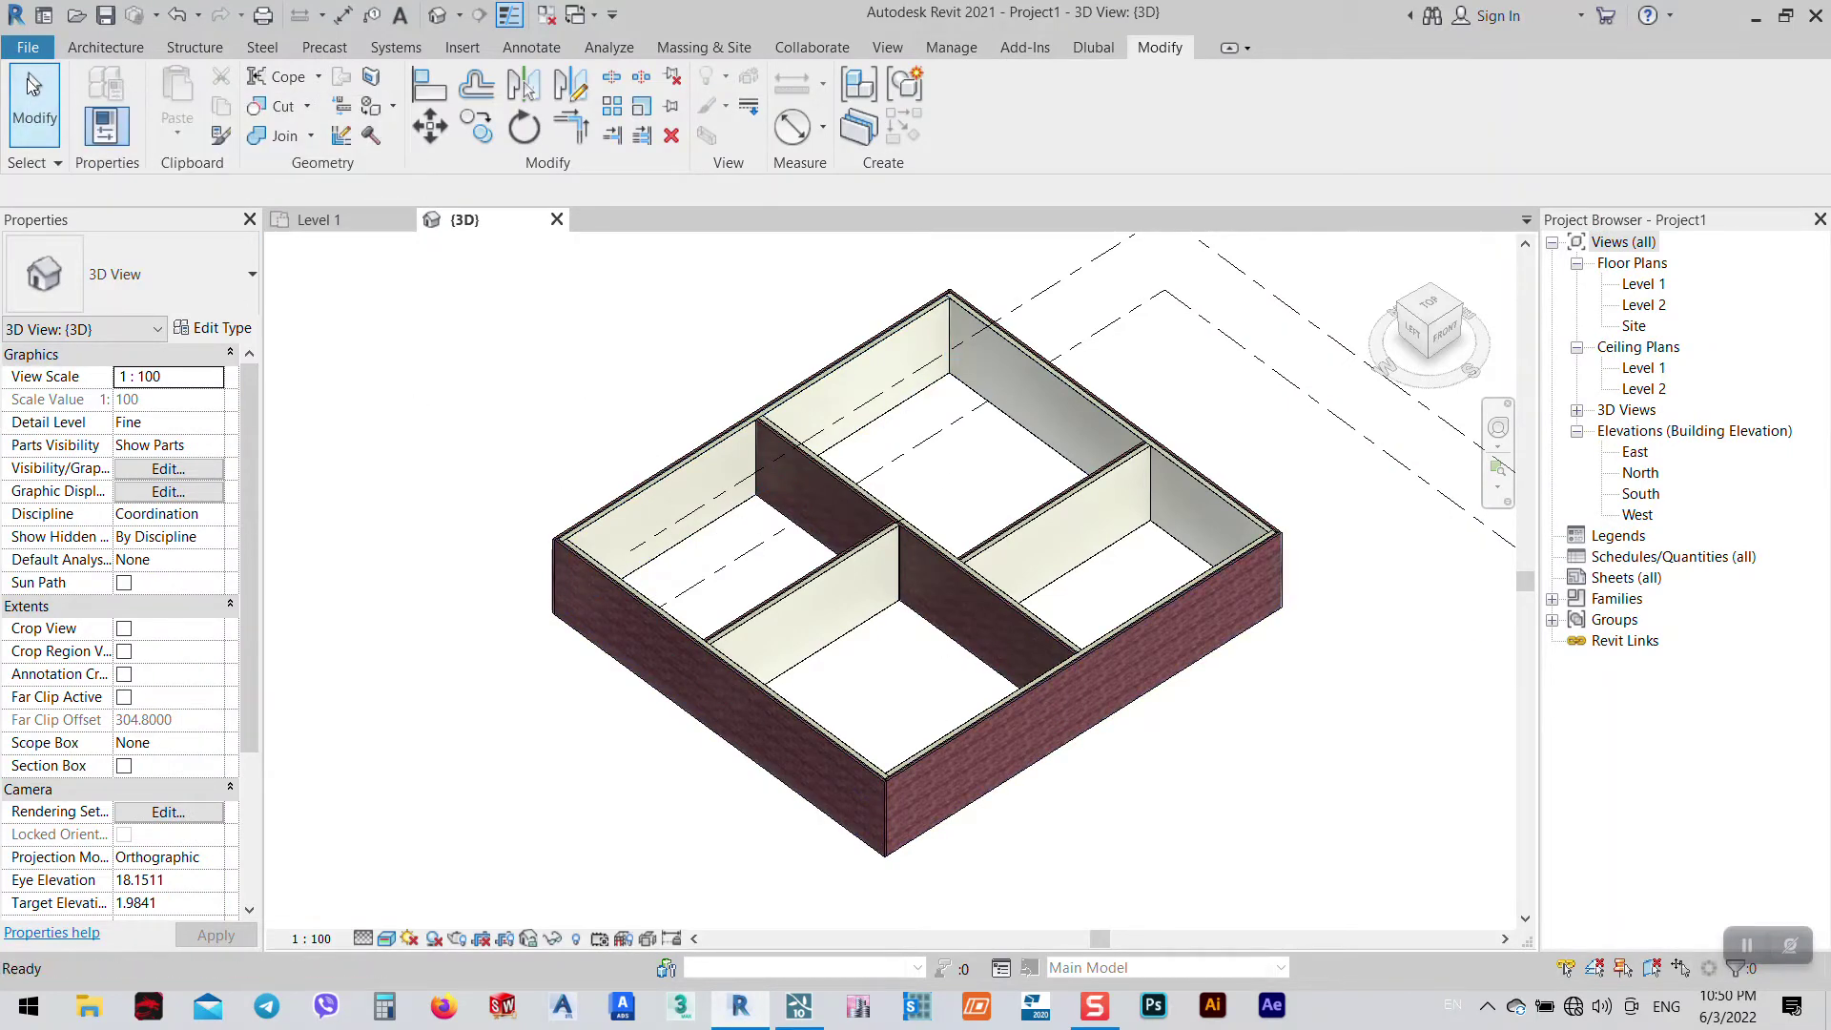
click(29, 47)
mouse_move(114, 450)
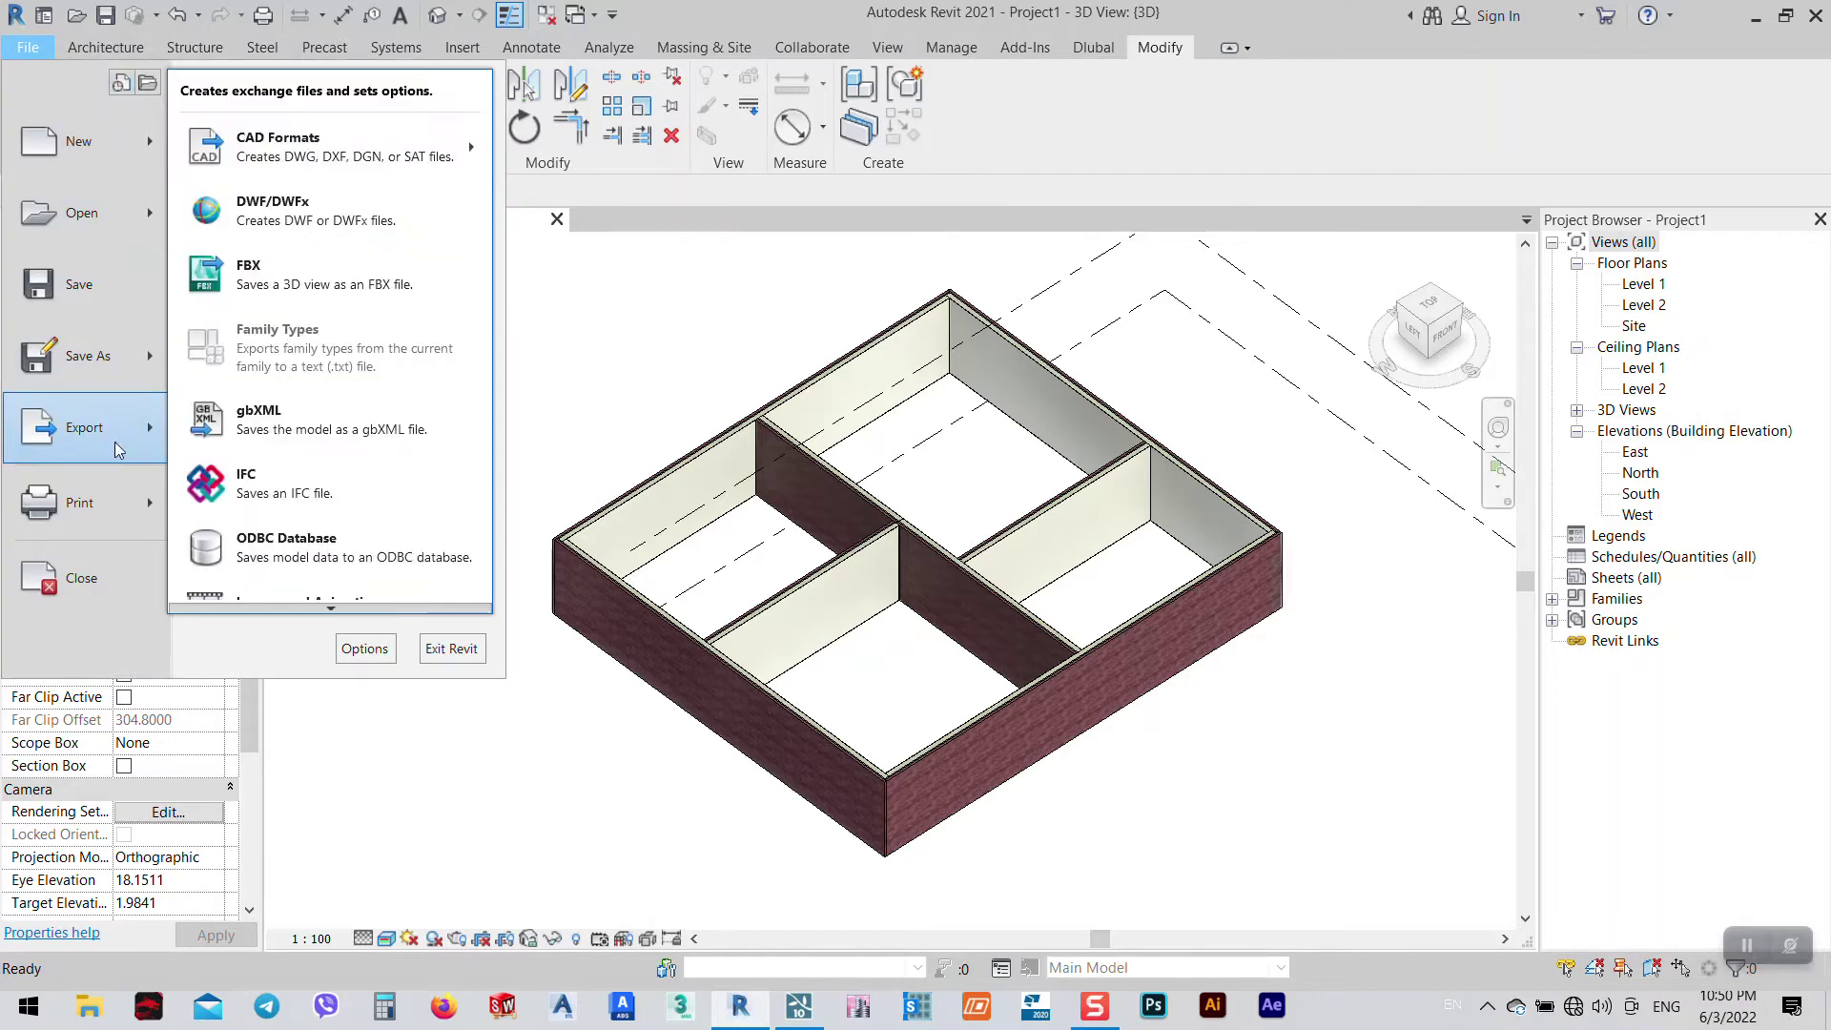
mouse_move(286, 154)
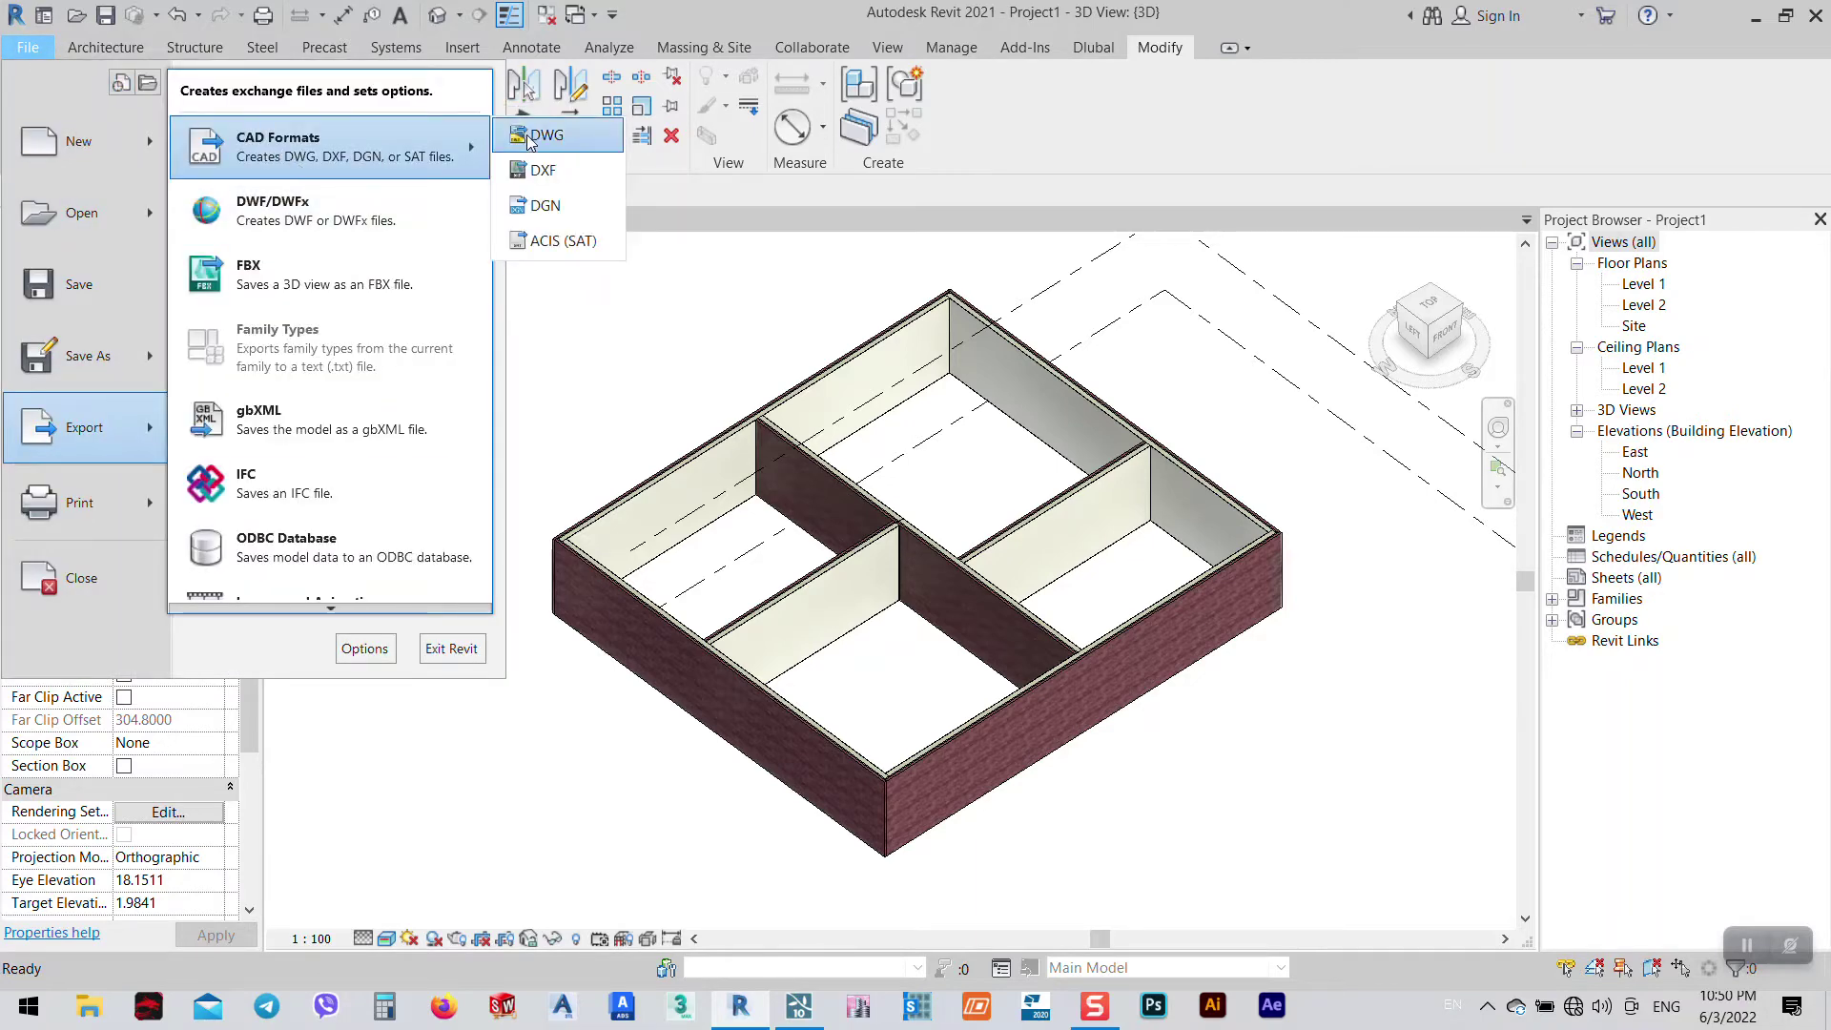
click(557, 142)
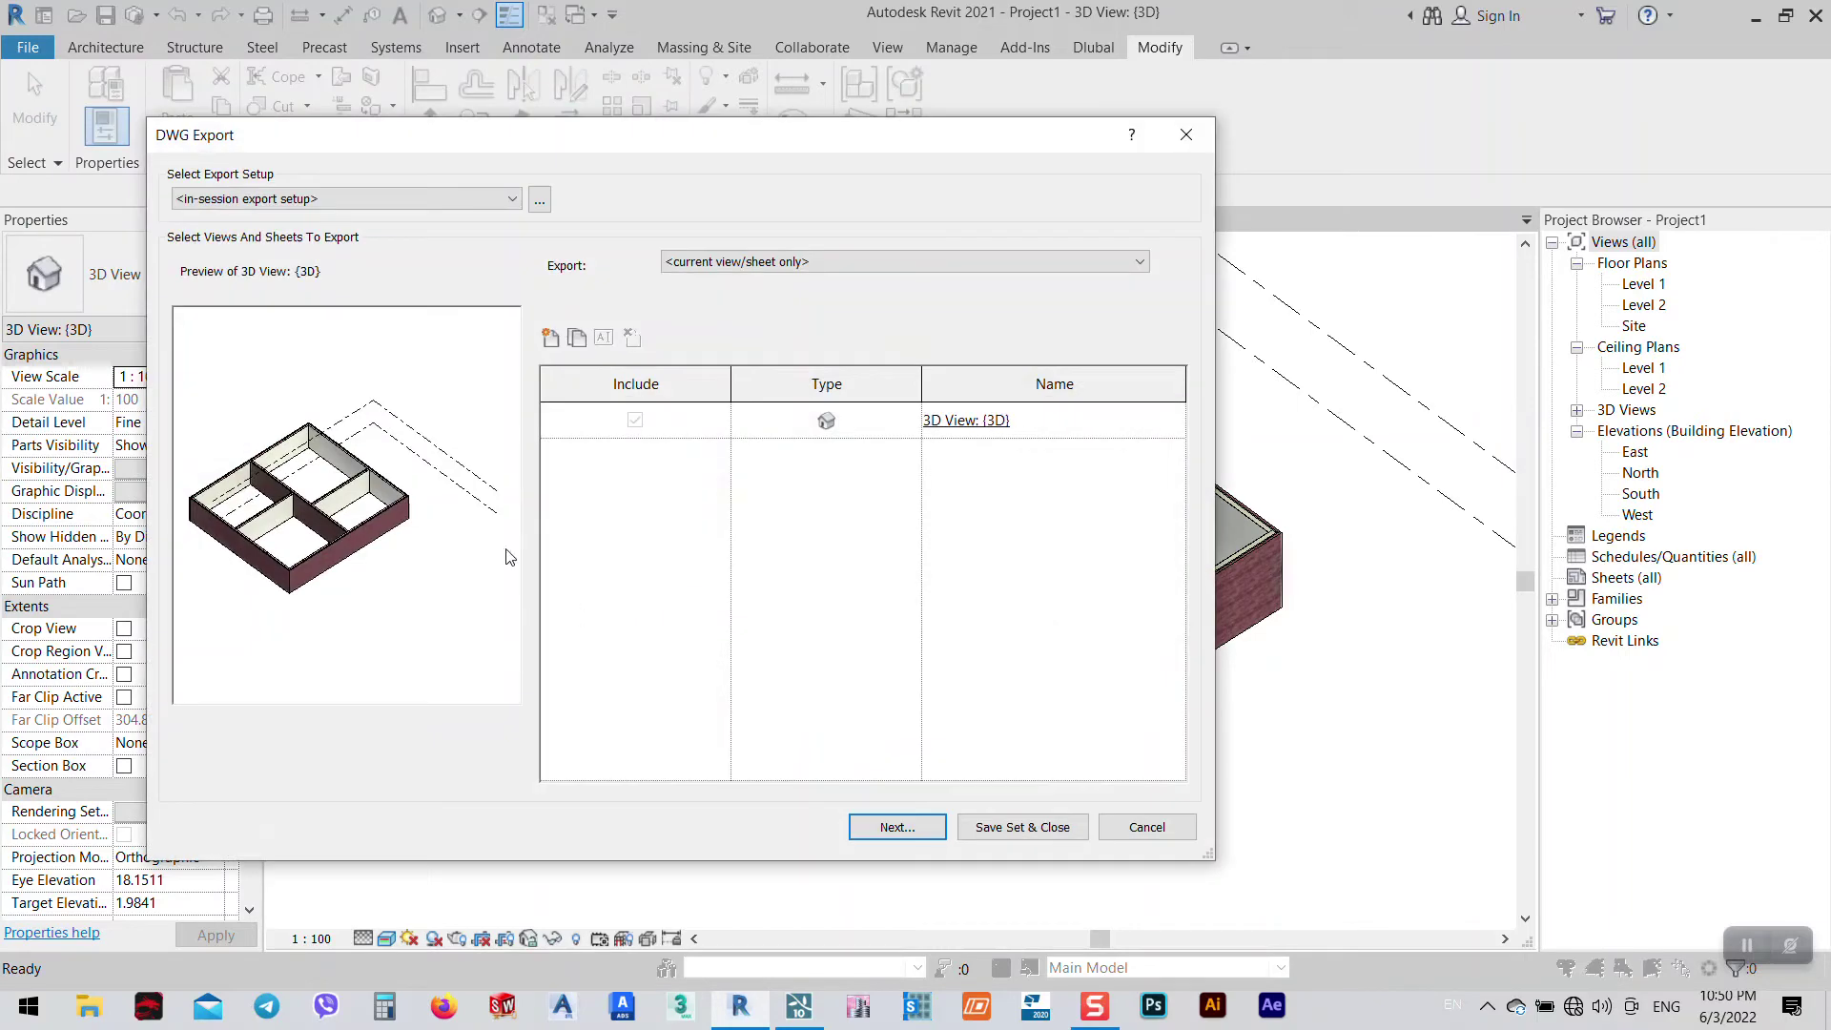
click(905, 822)
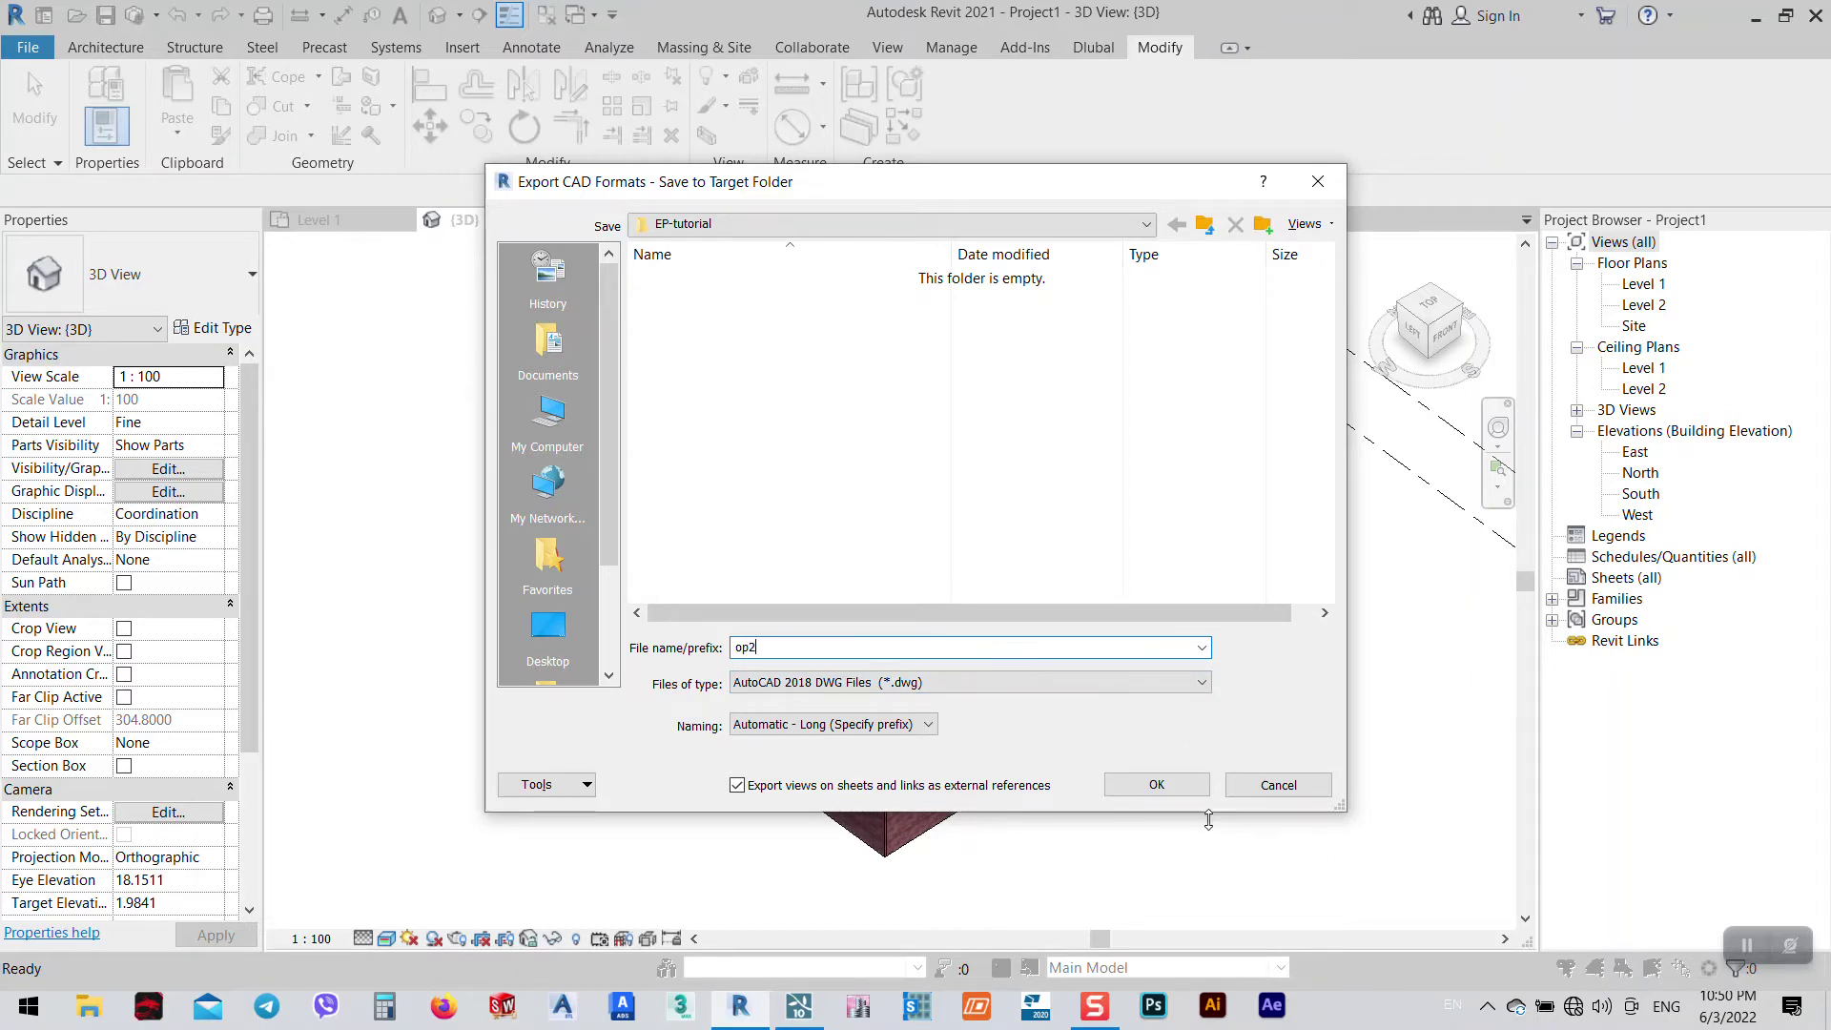
click(1129, 792)
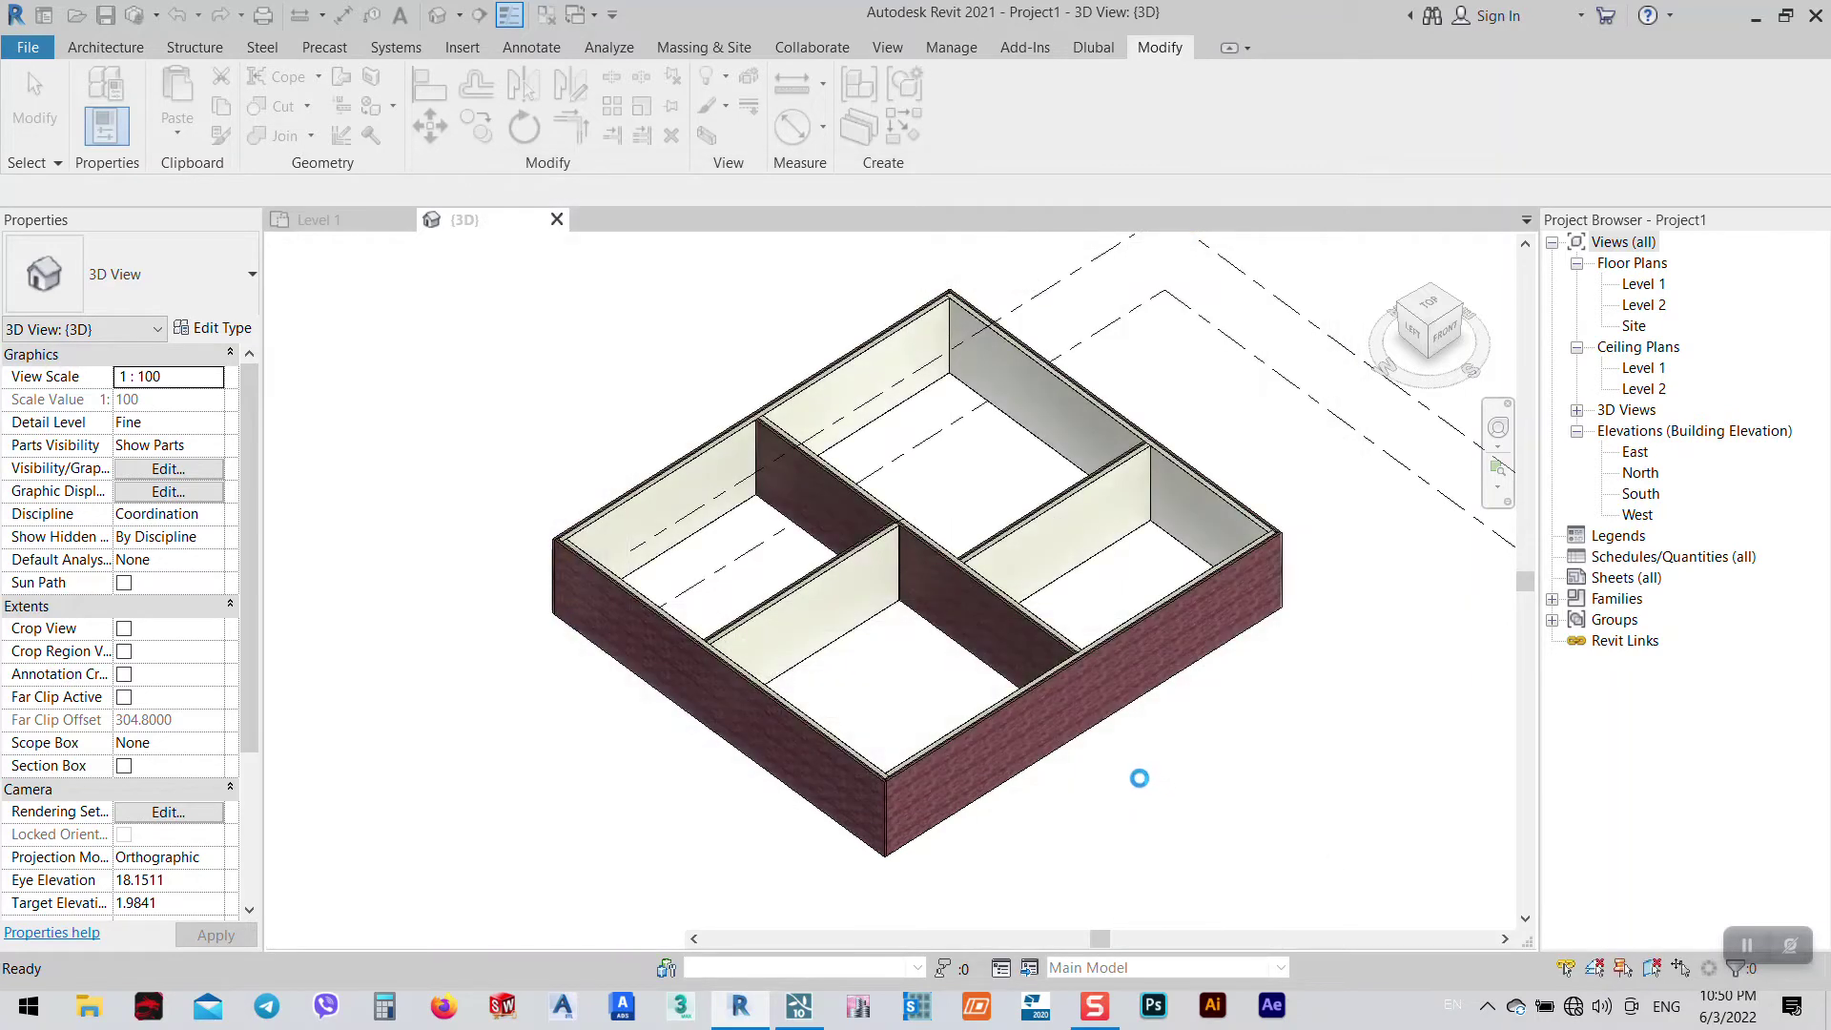
click(806, 1015)
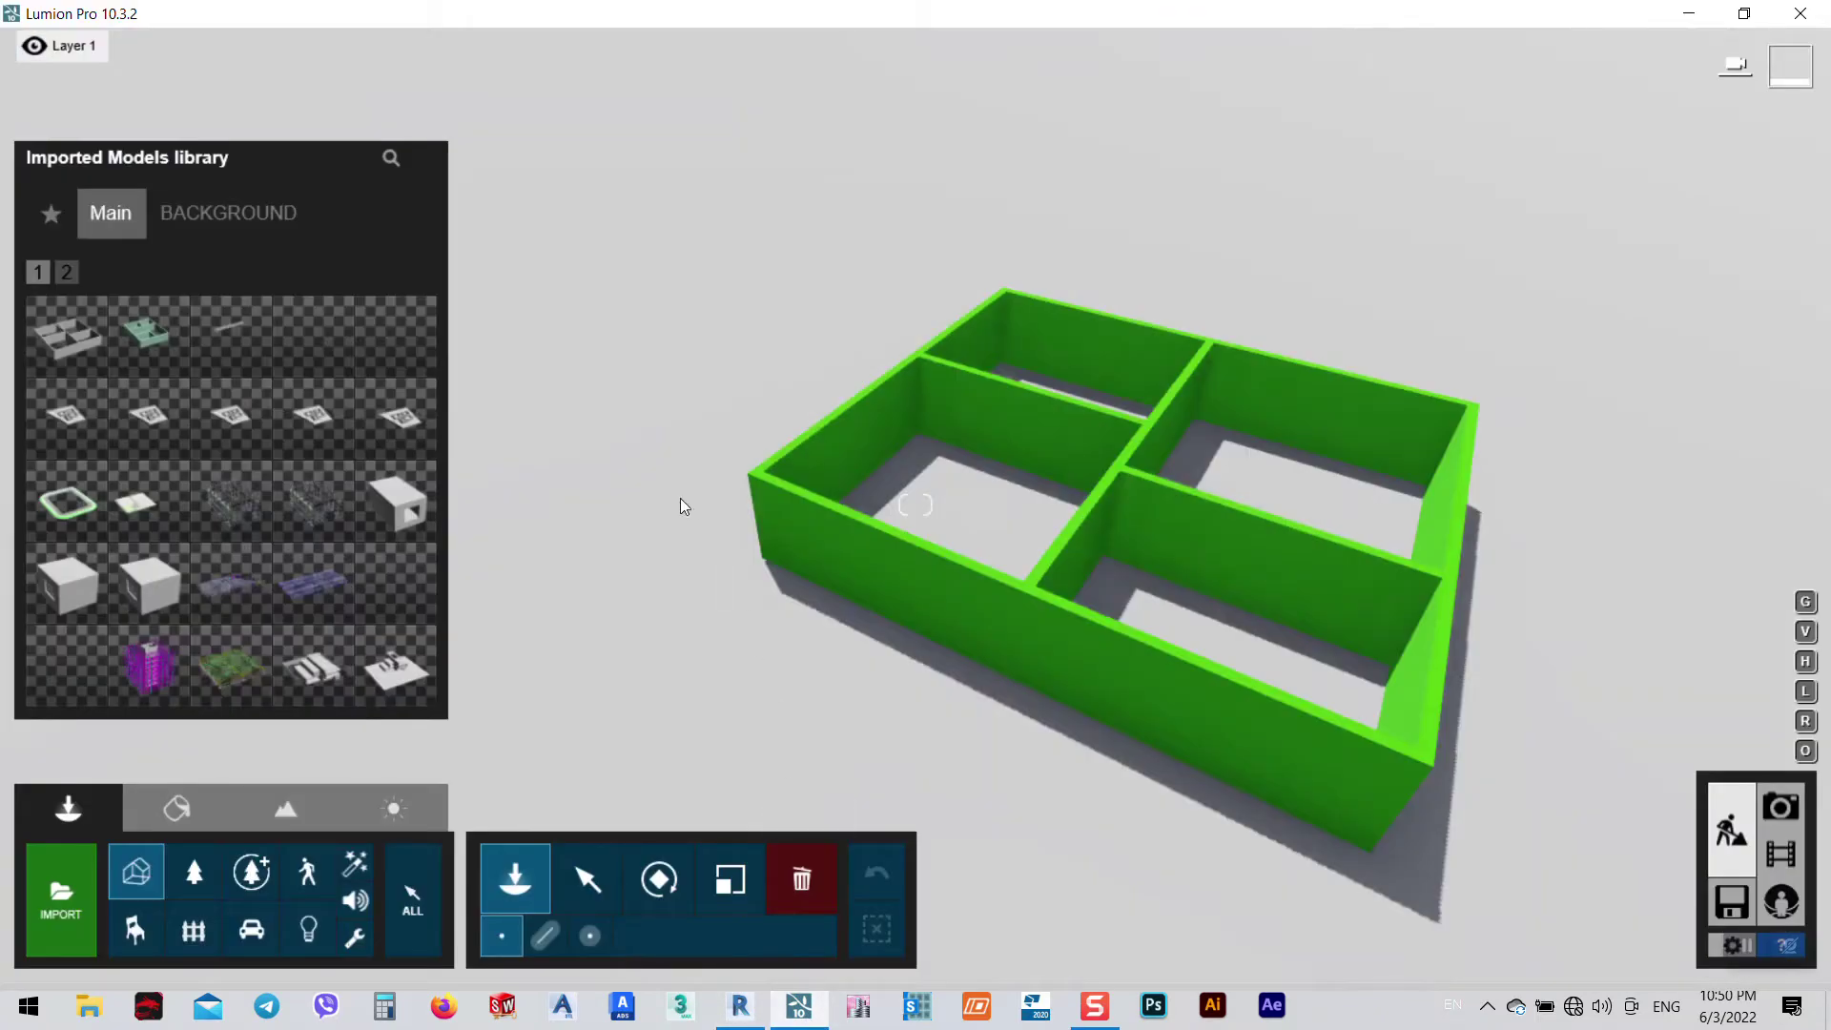
- Import the op2 DWG from the EP-tutorial folder and place the model on the ground behind the green building
click(61, 890)
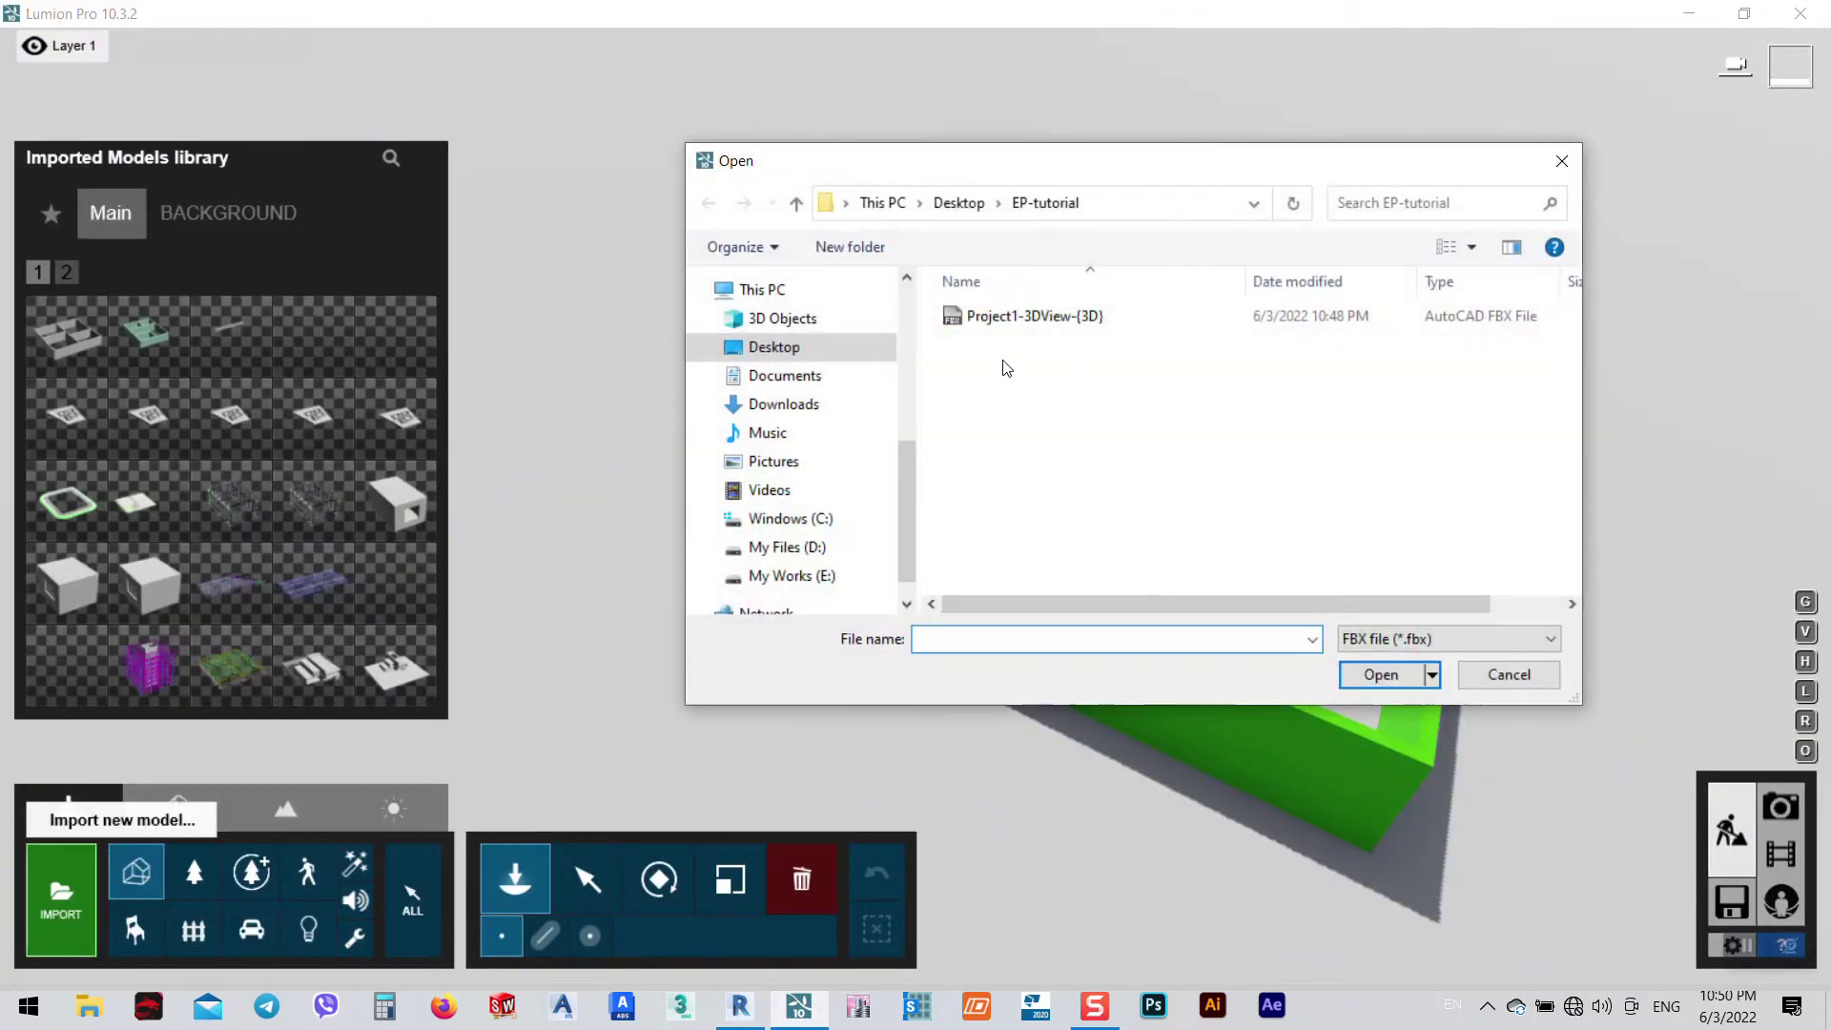
click(1545, 639)
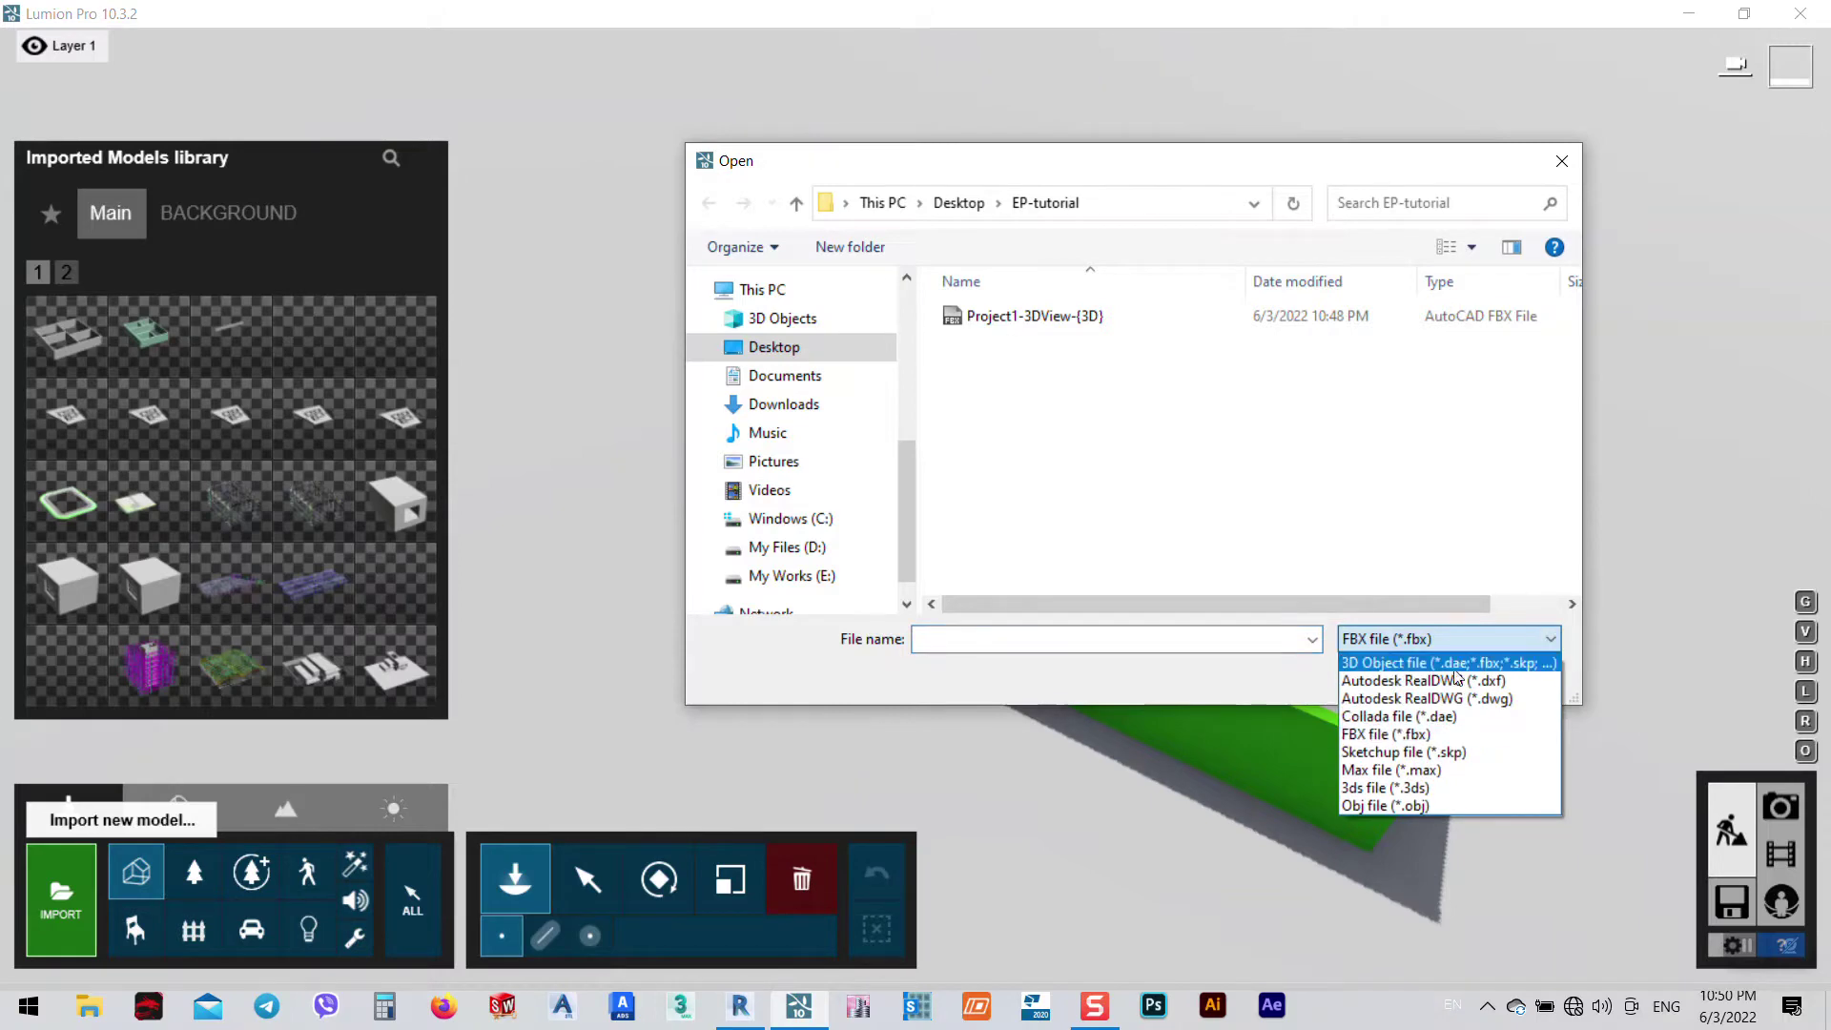
click(1394, 699)
double_click(965, 316)
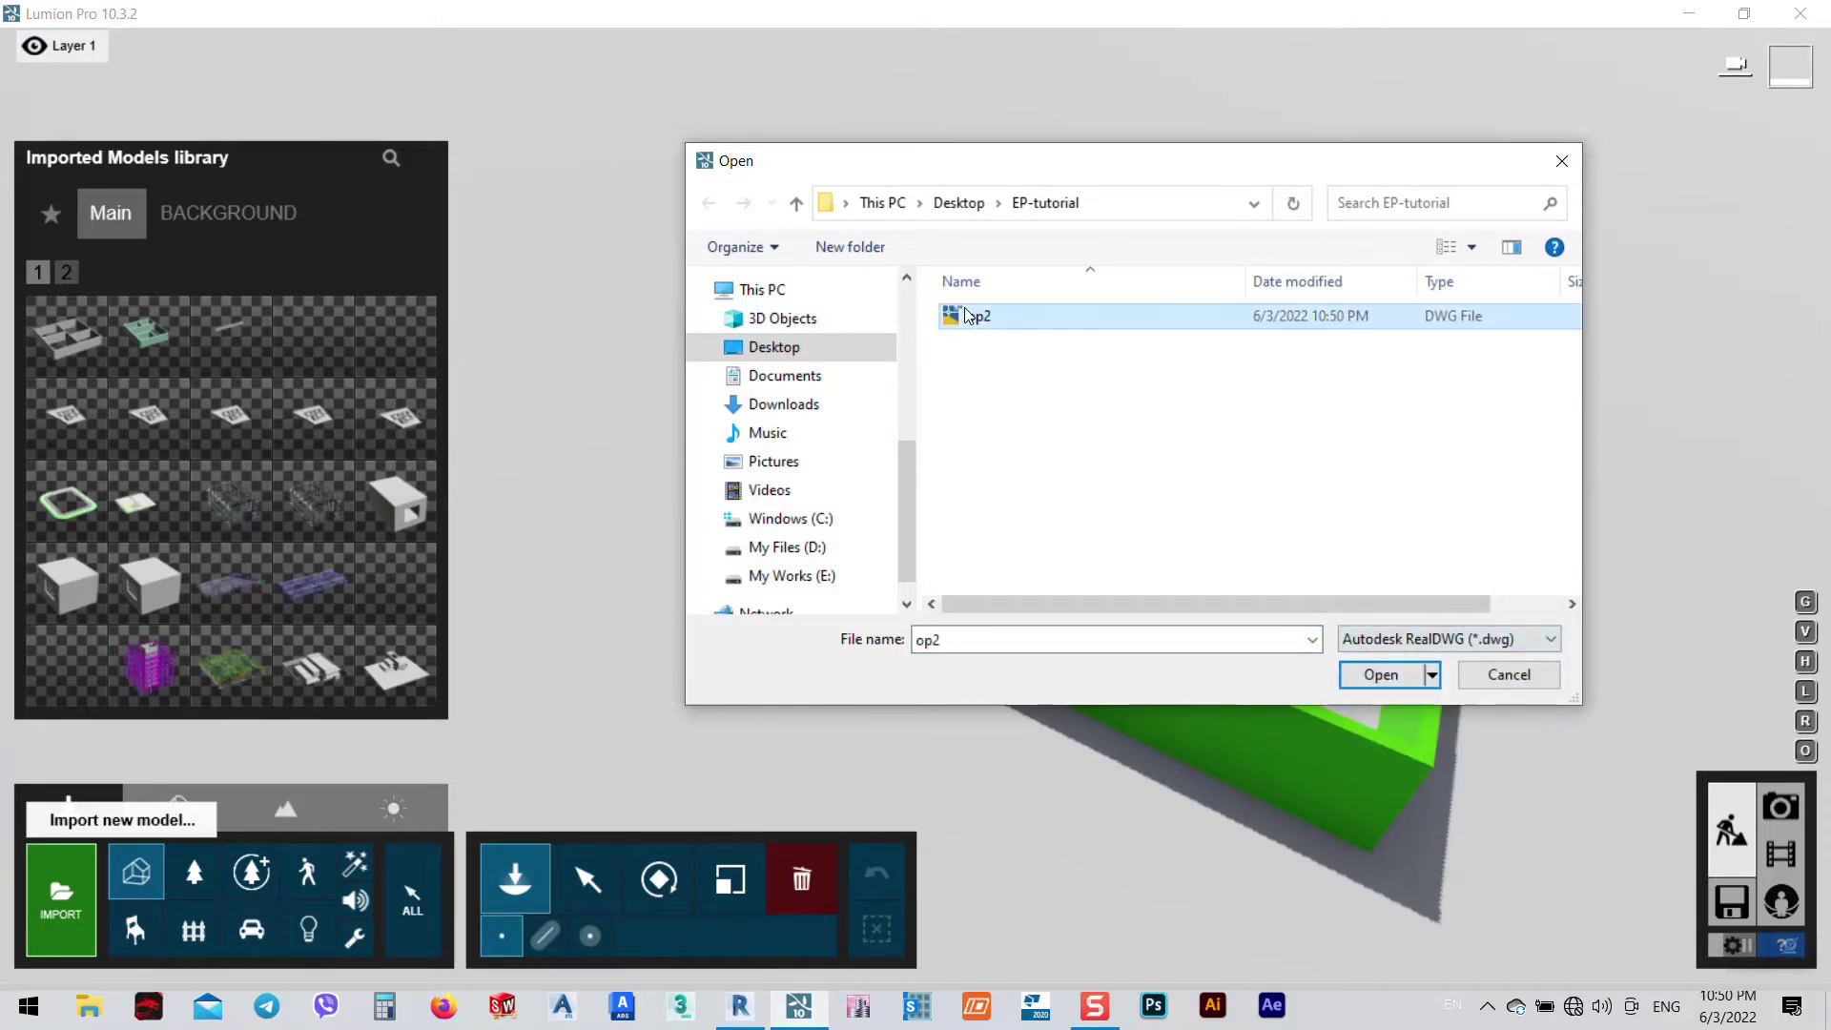
click(1278, 767)
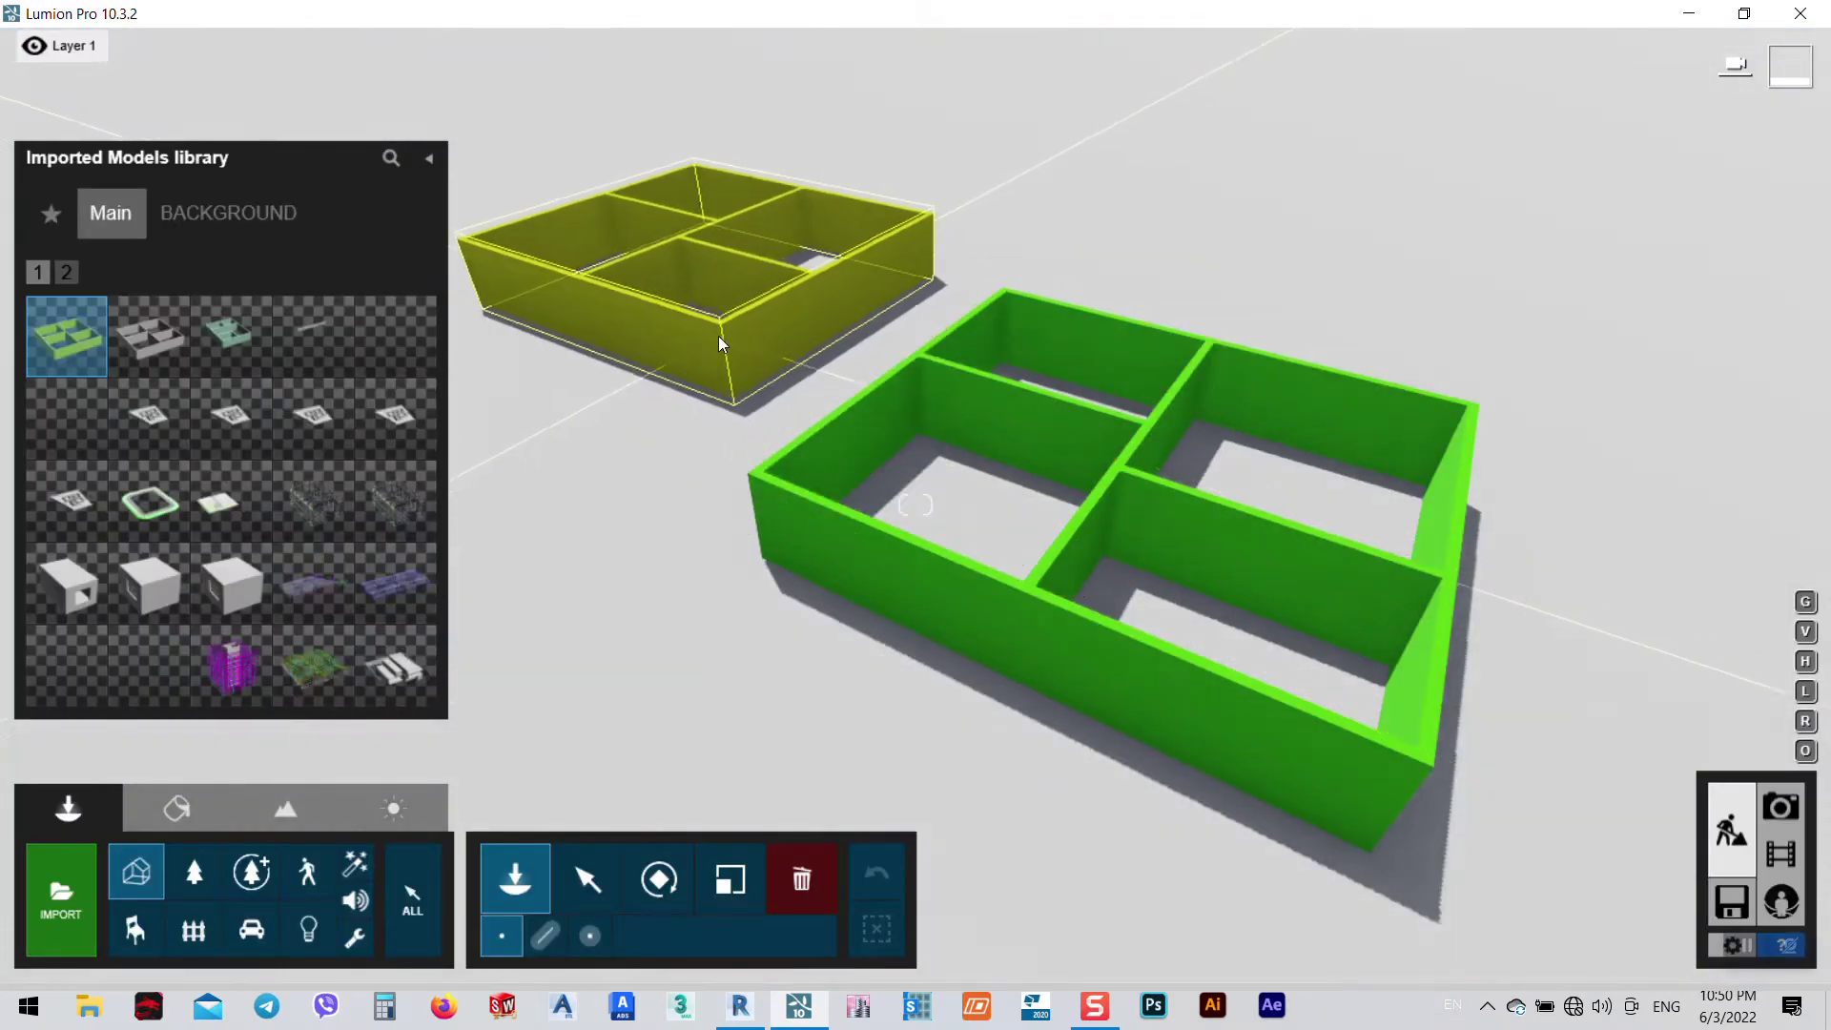
click(1048, 427)
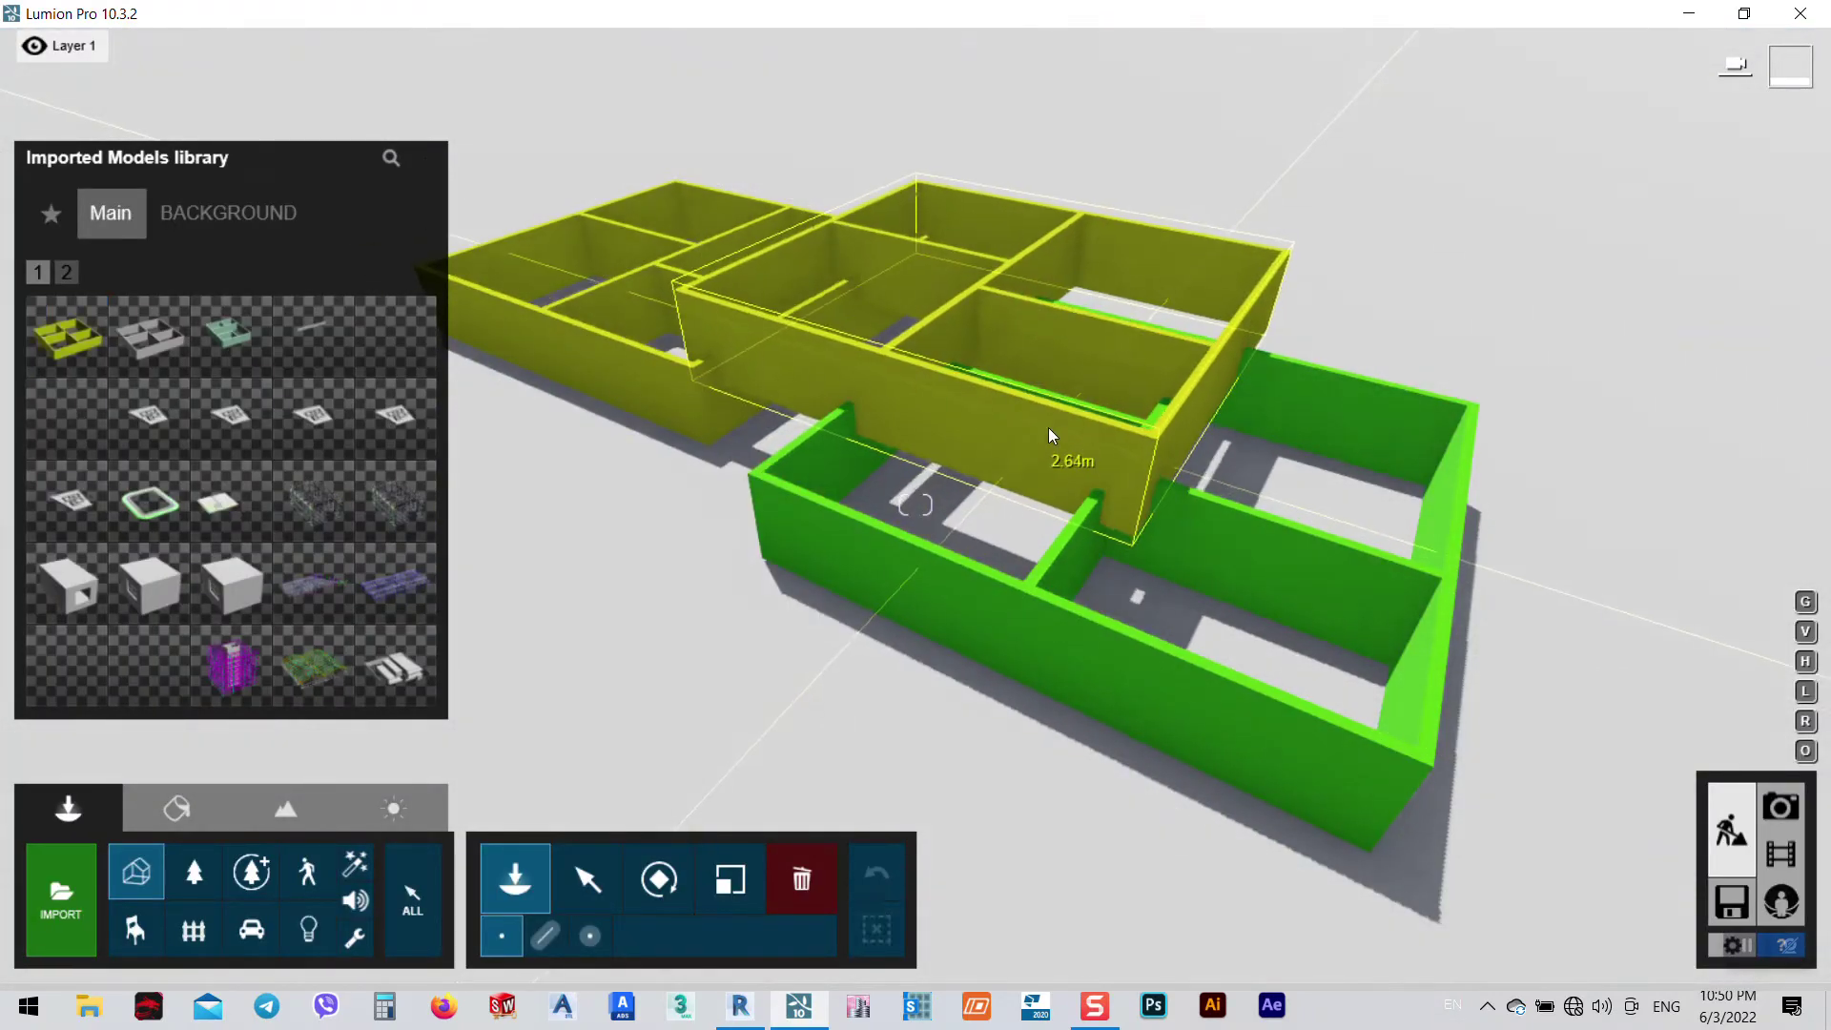
key(Escape)
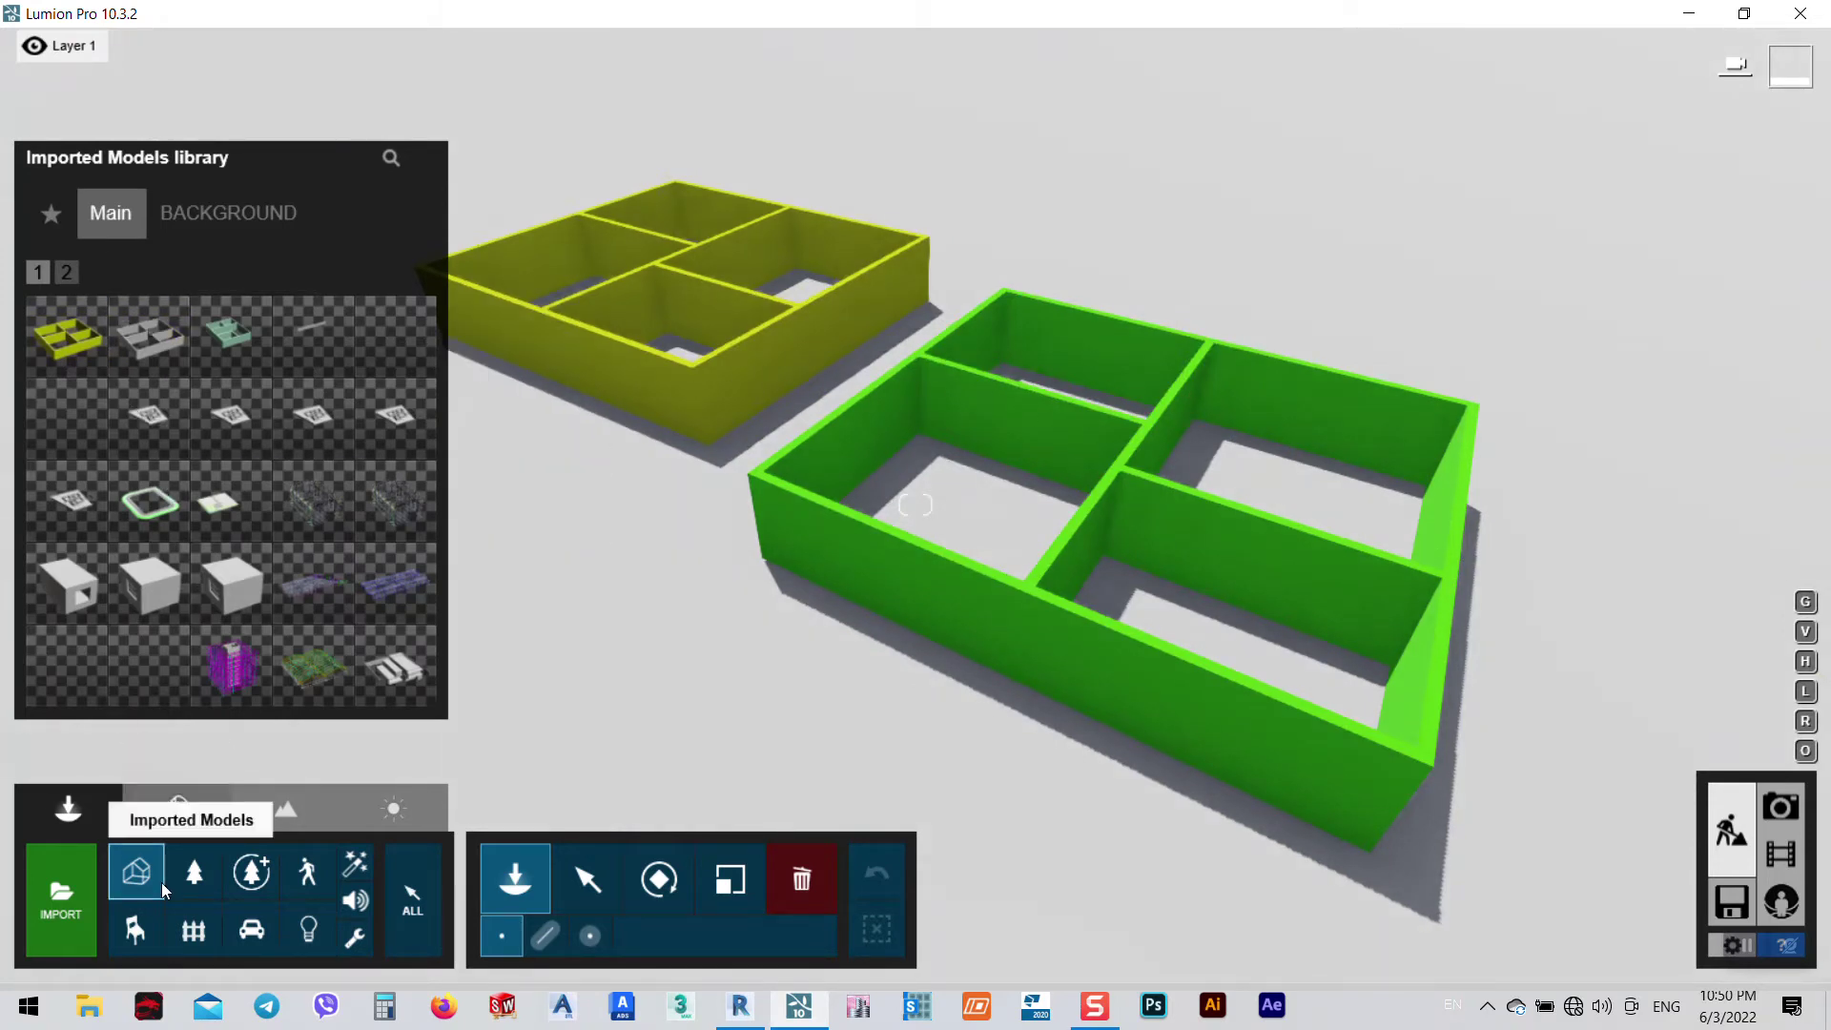
- Apply a magenta Color material to the op2 model's A-PART surface and save the material change
click(156, 814)
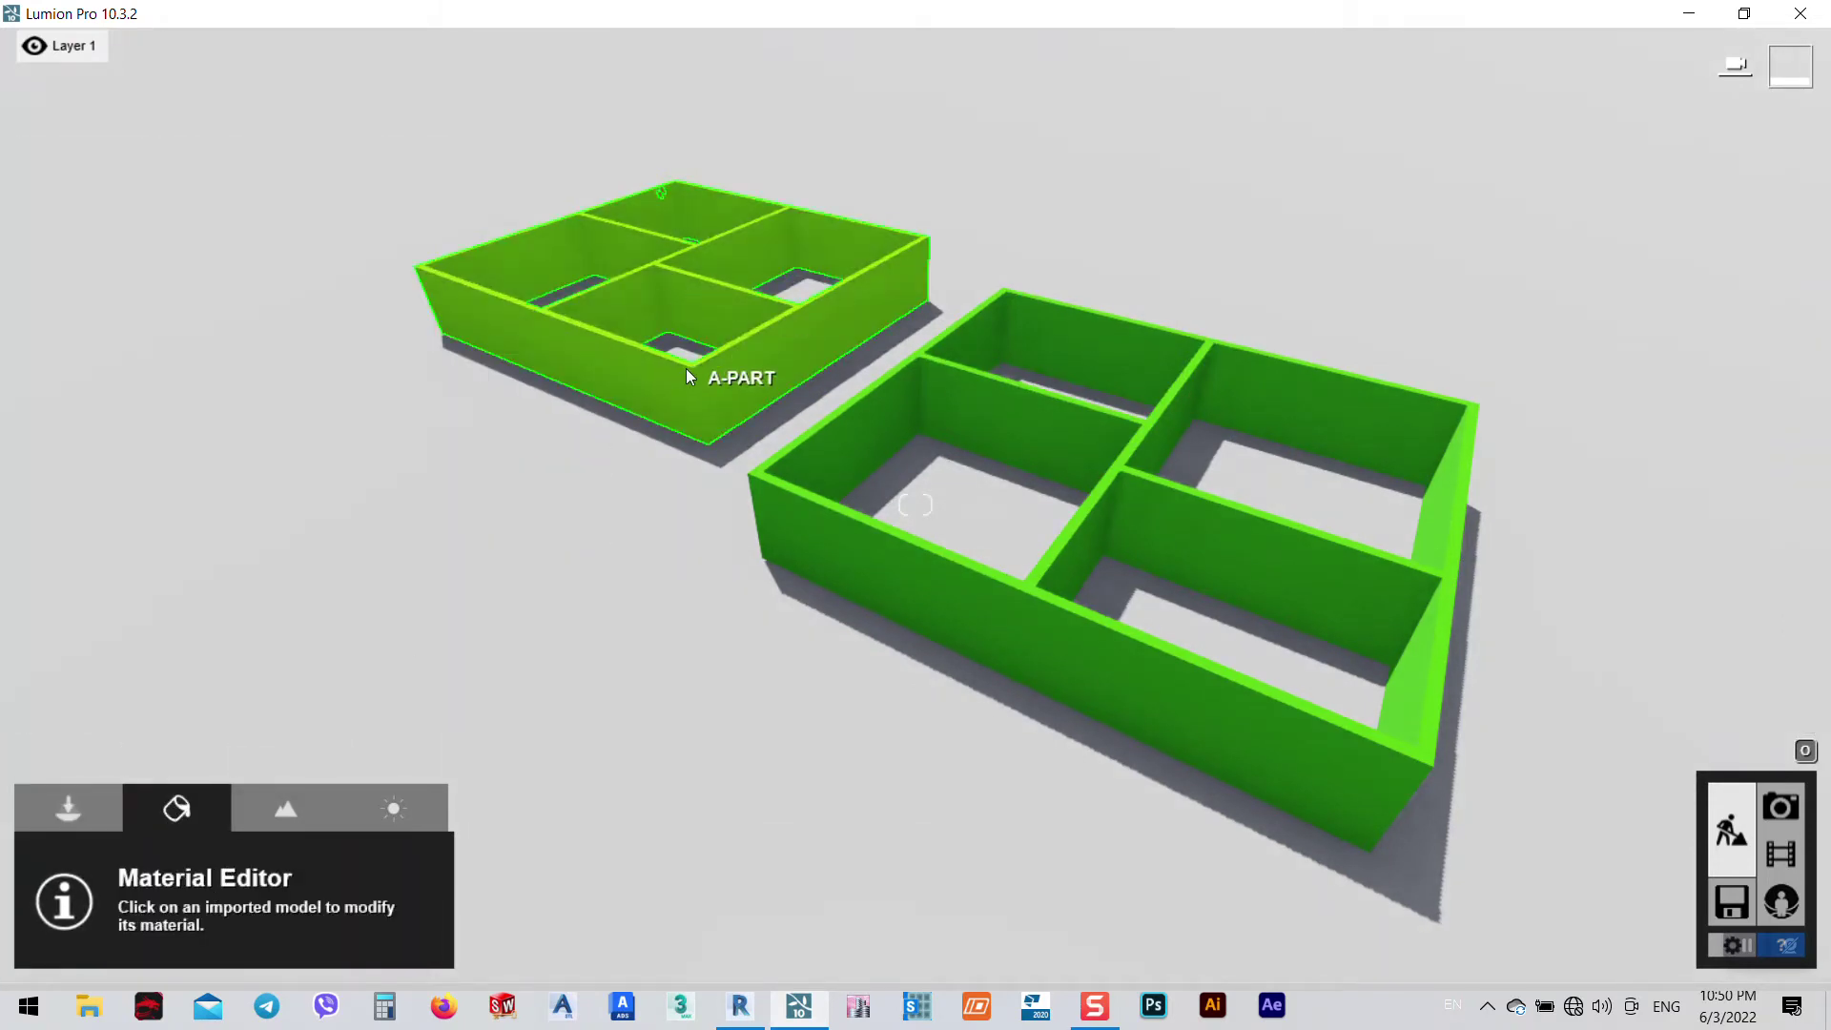
click(659, 380)
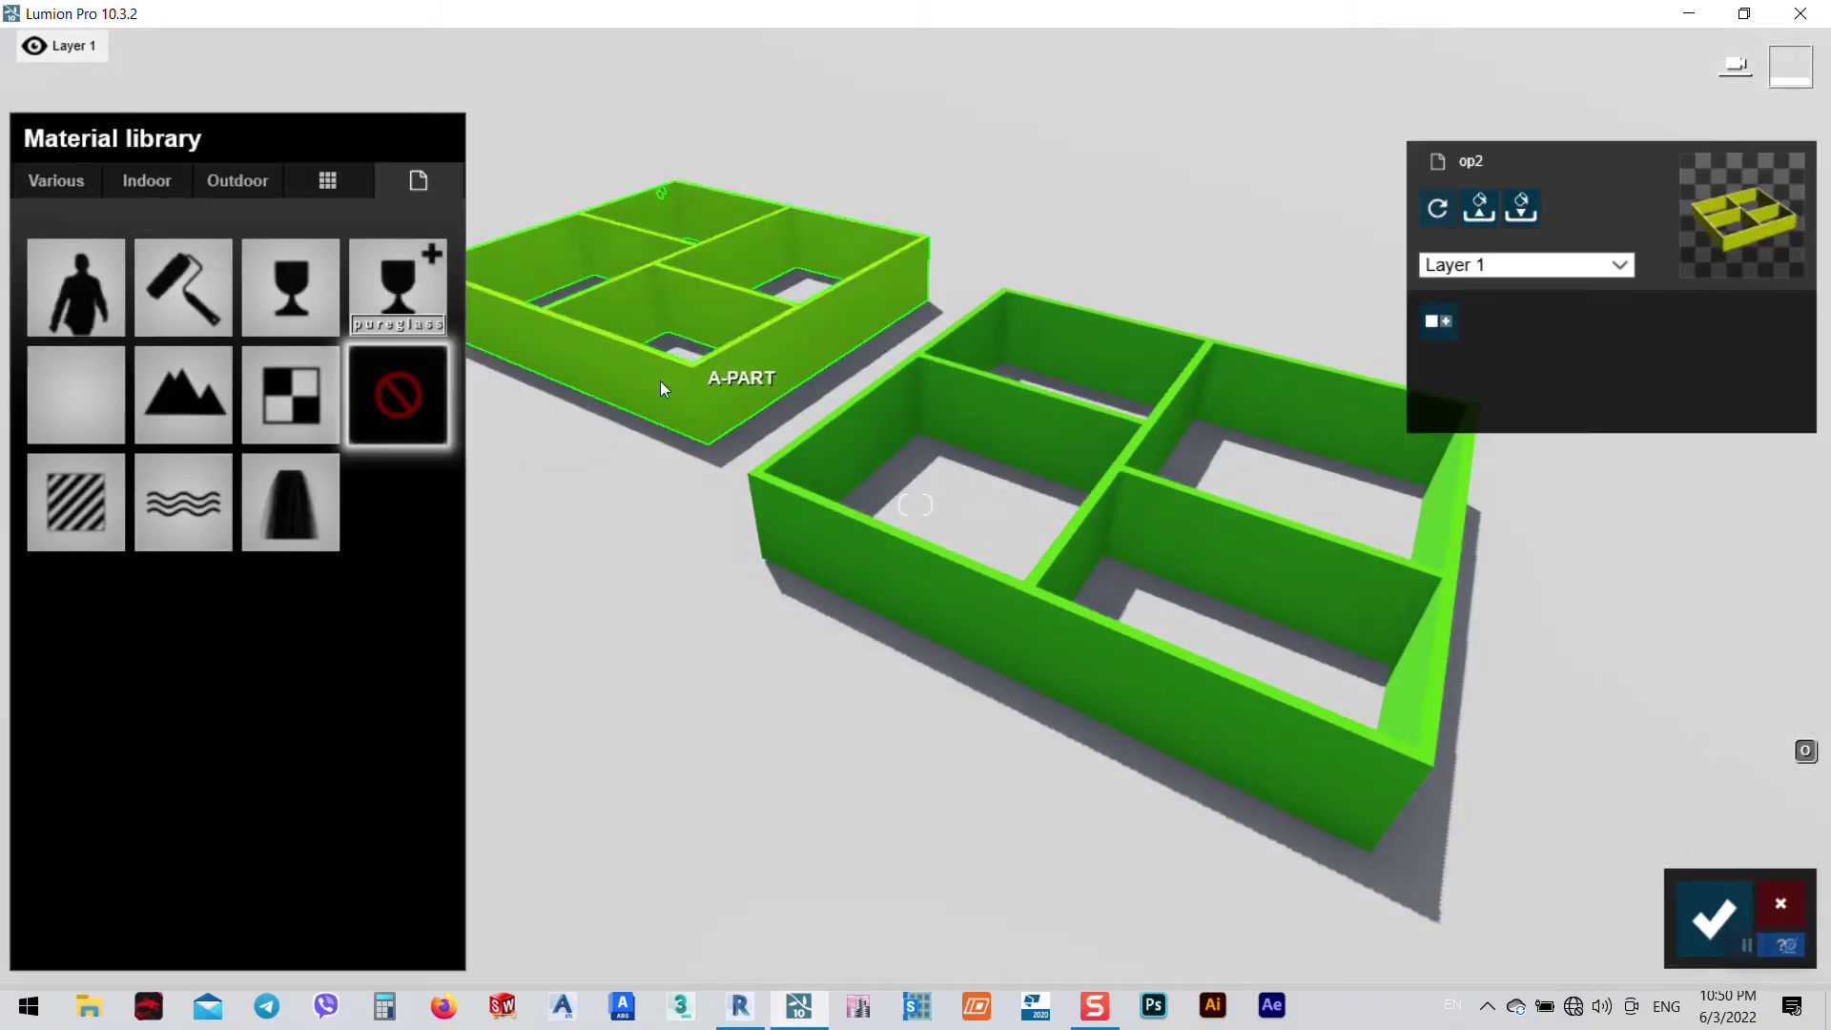
click(183, 287)
mouse_move(129, 769)
mouse_down()
mouse_move(82, 763)
mouse_move(198, 799)
mouse_move(208, 763)
mouse_up()
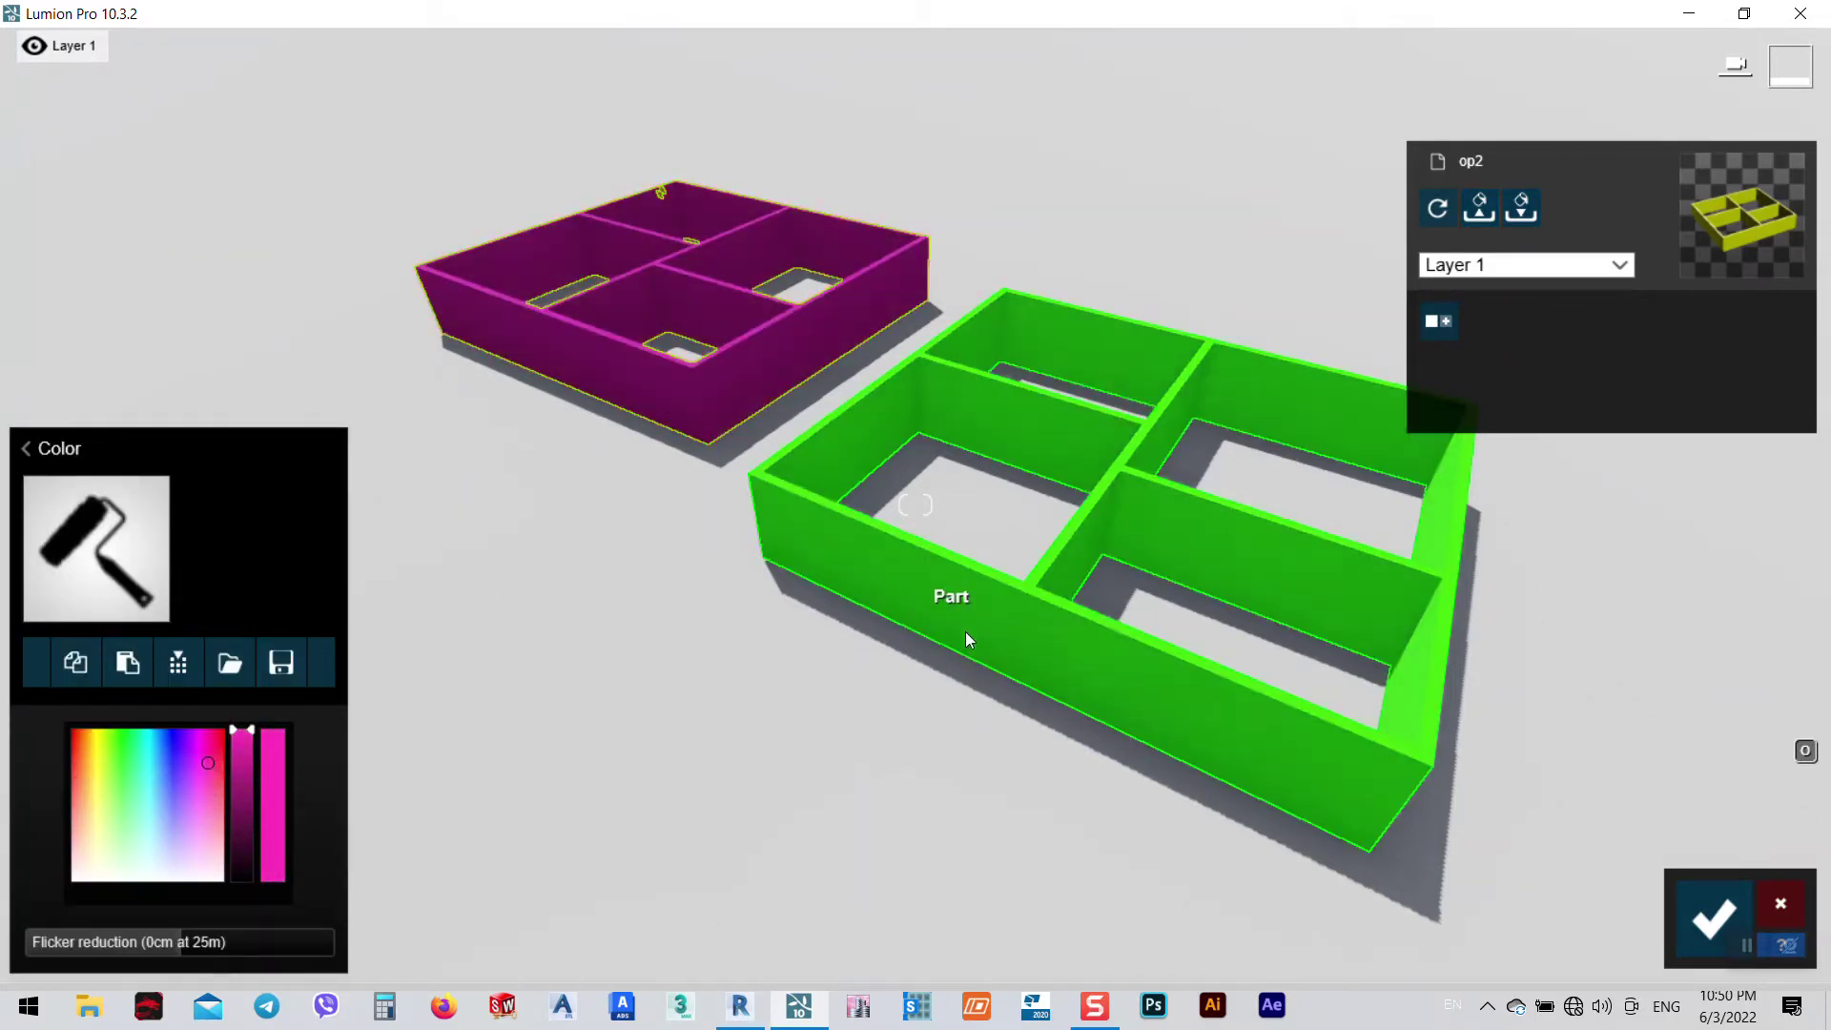
click(1712, 915)
scroll(1300, 608, down, 5)
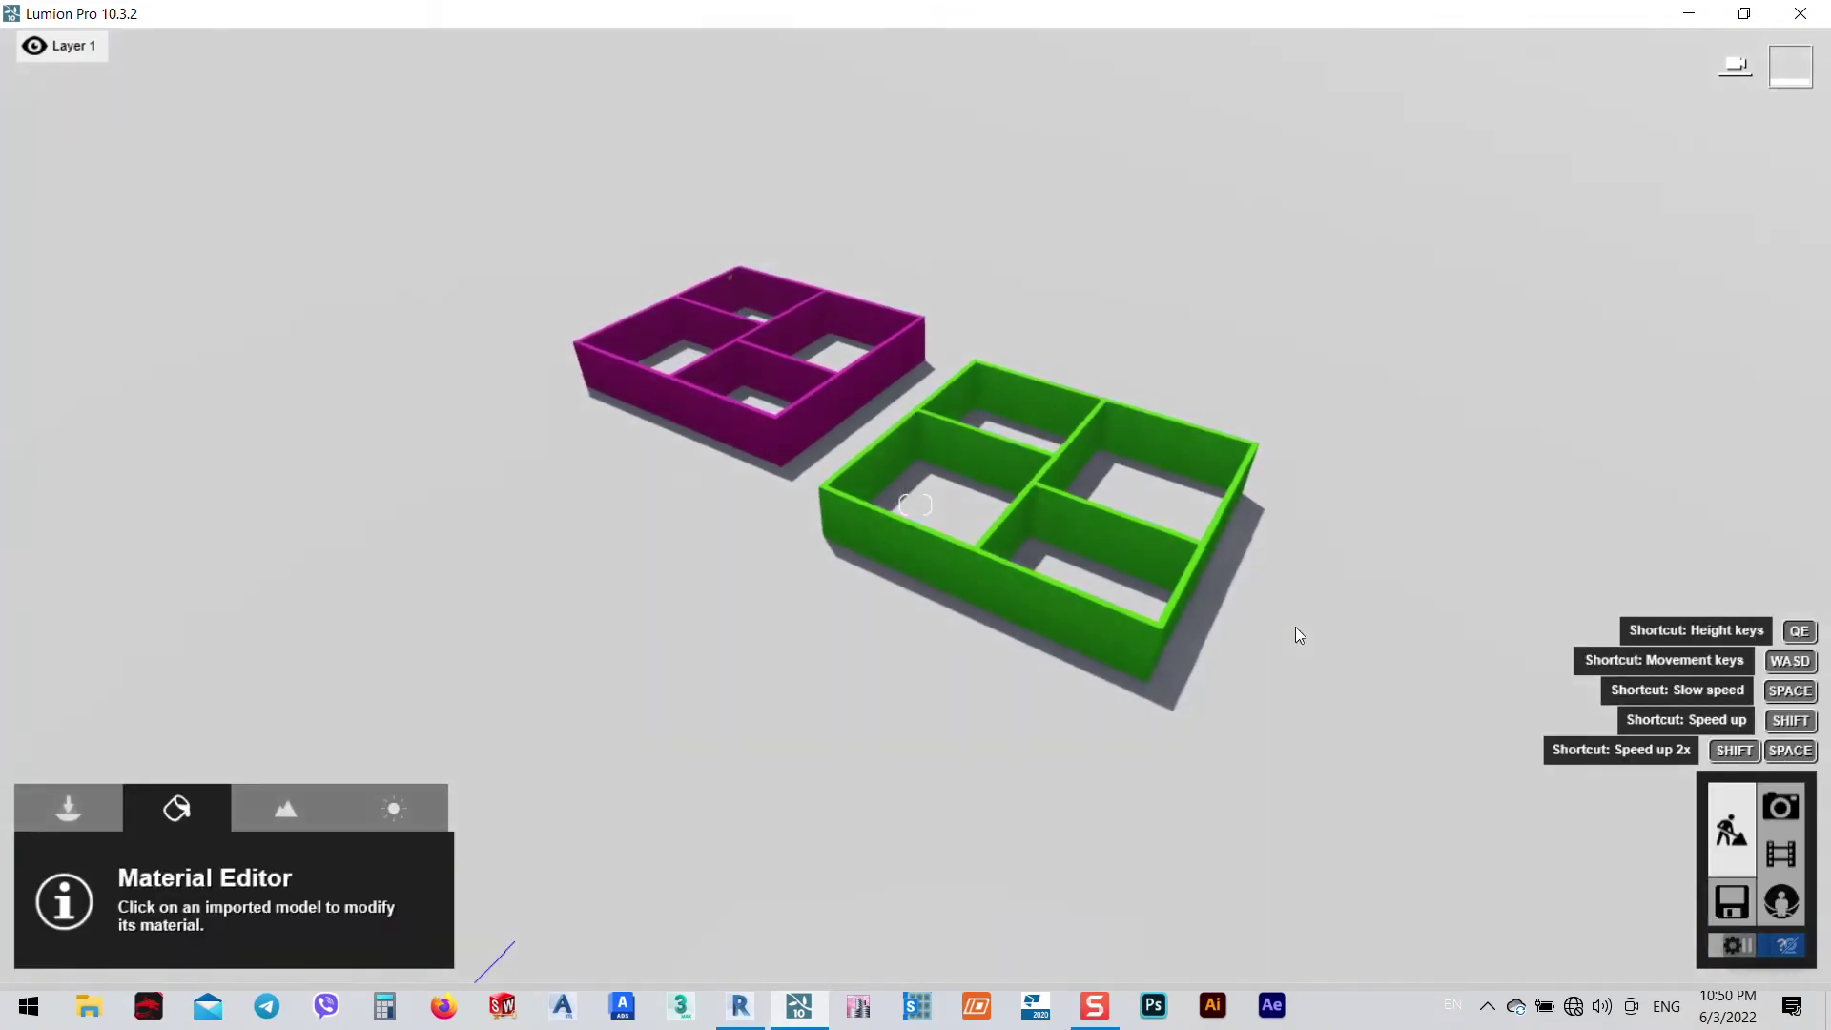
right_drag(1295, 626, 1134, 715)
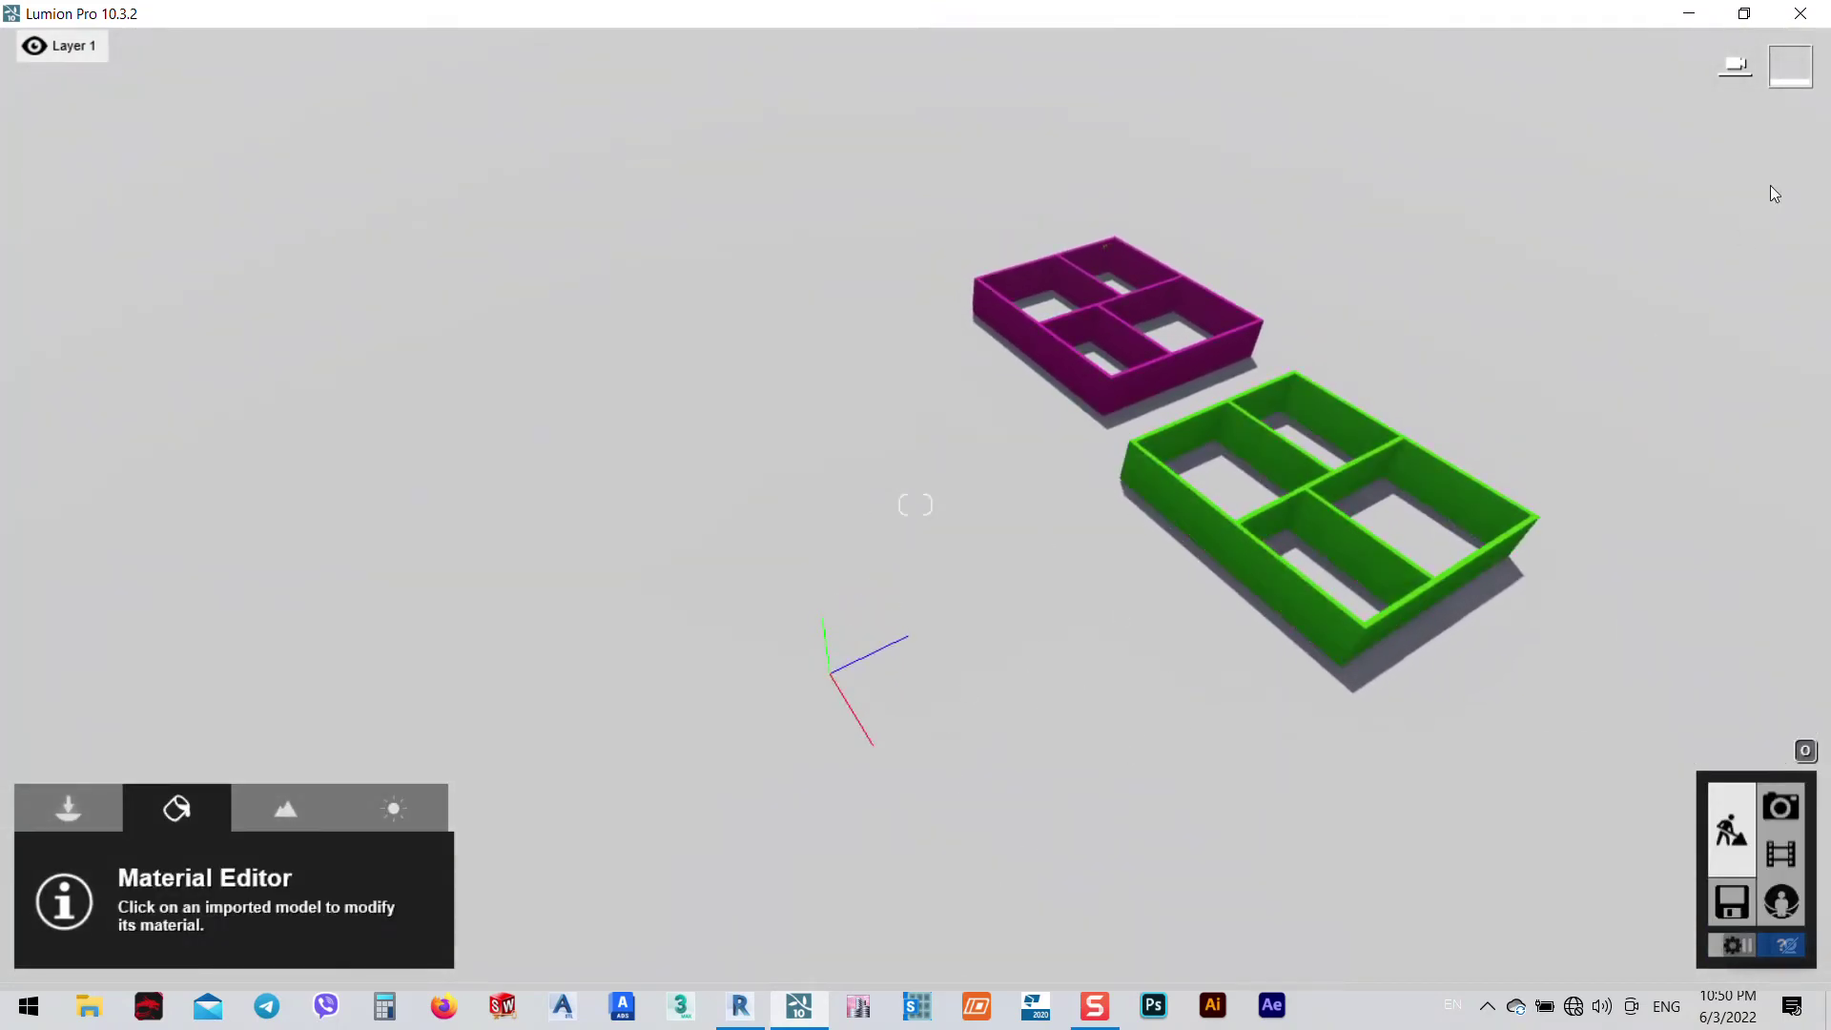
- Switch back to Revit and open the export setup for DWG/DXF files
click(1687, 15)
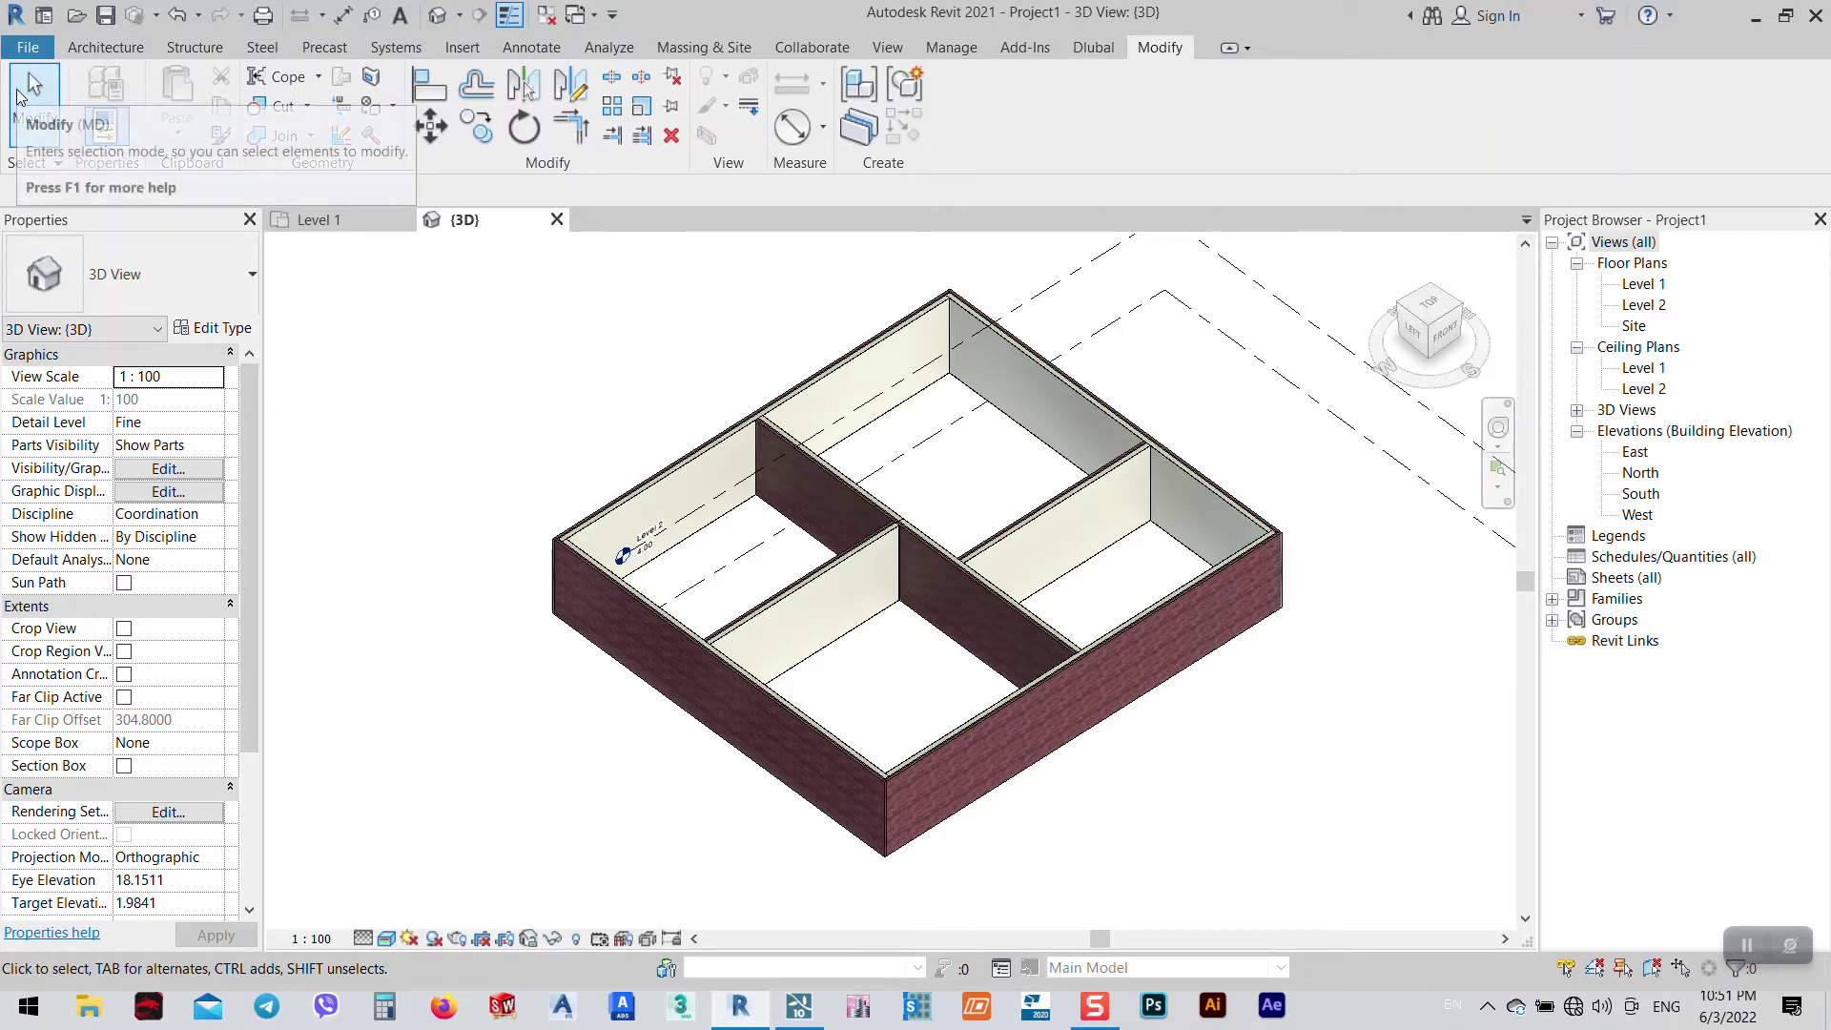
click(28, 48)
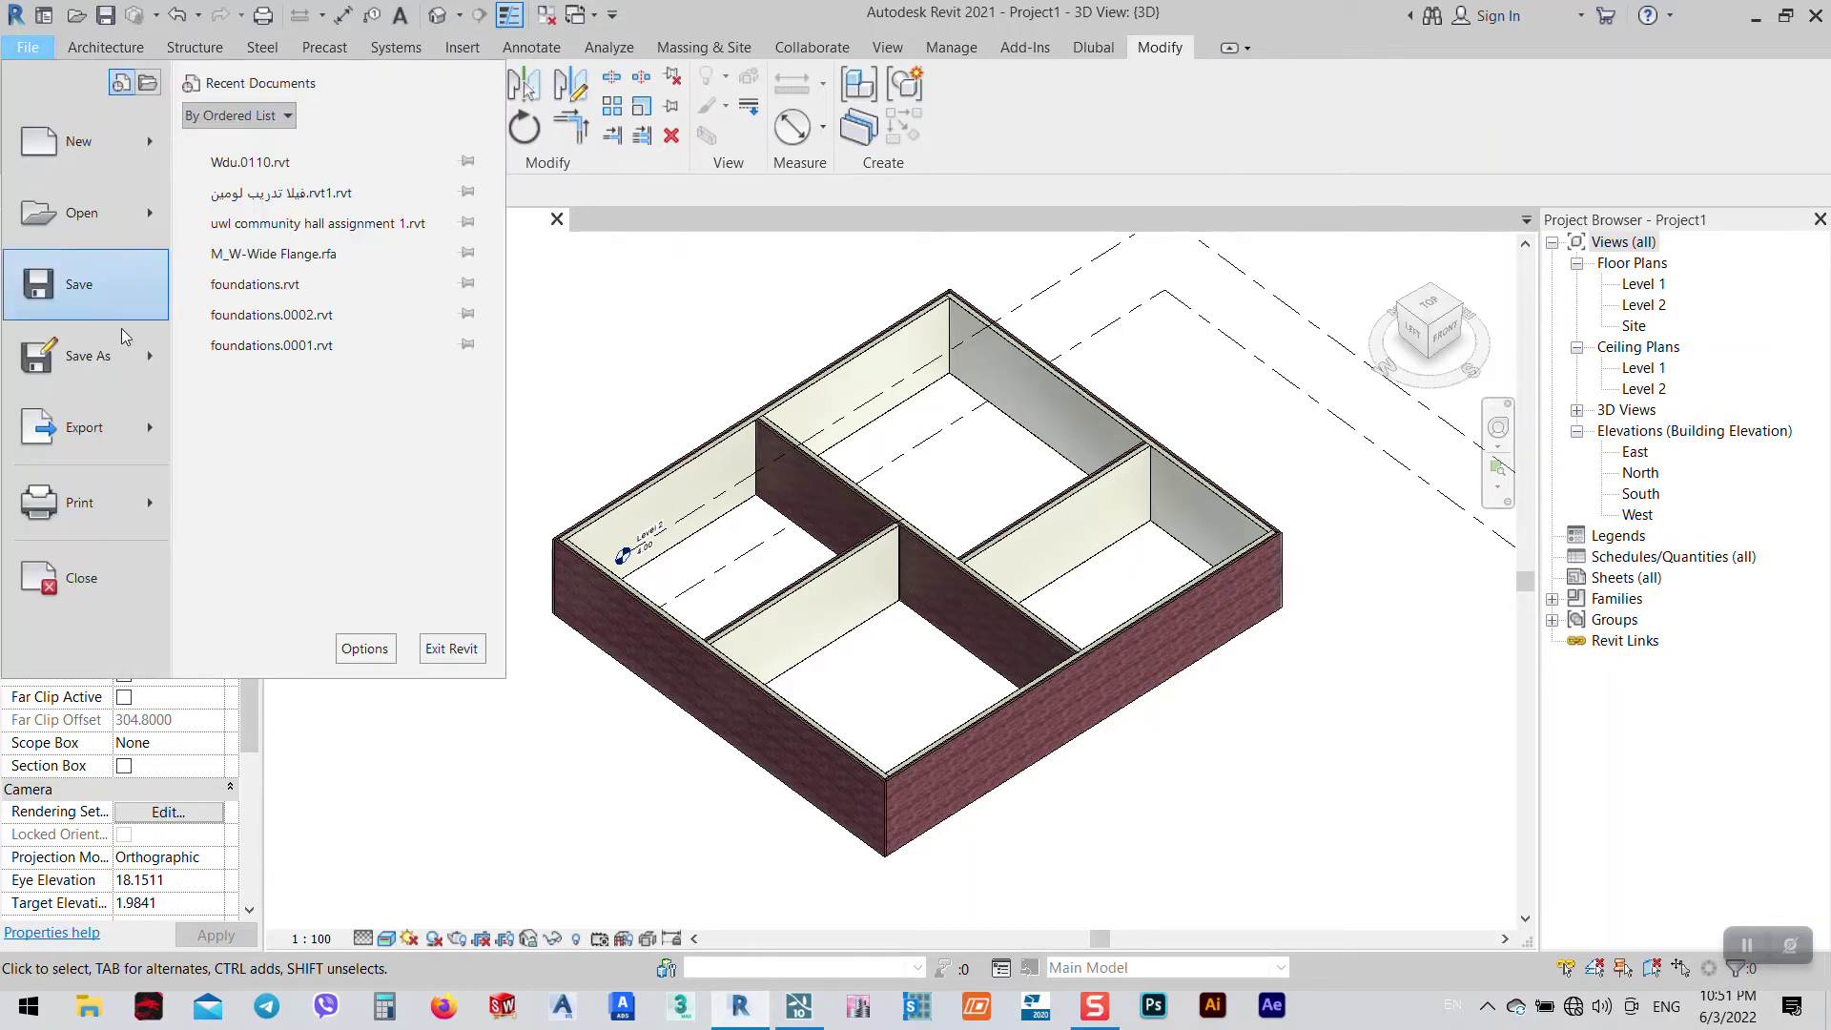
mouse_move(142, 436)
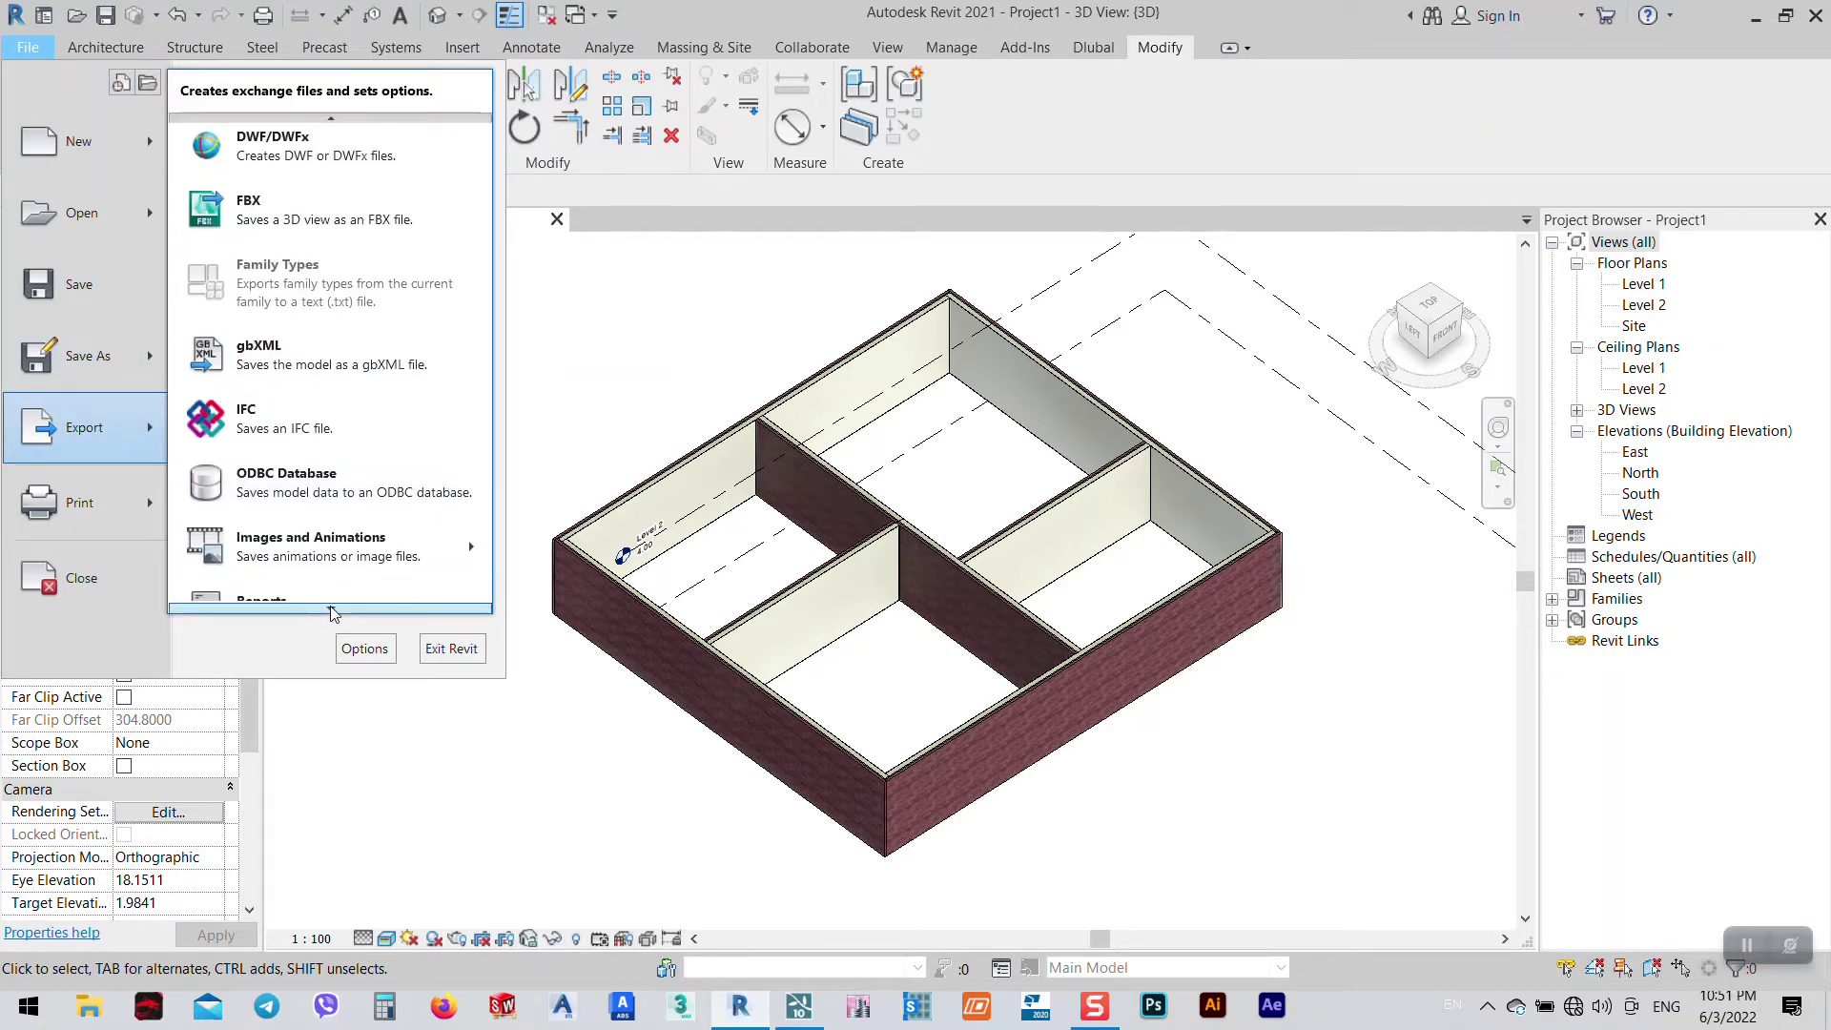
mouse_move(321, 582)
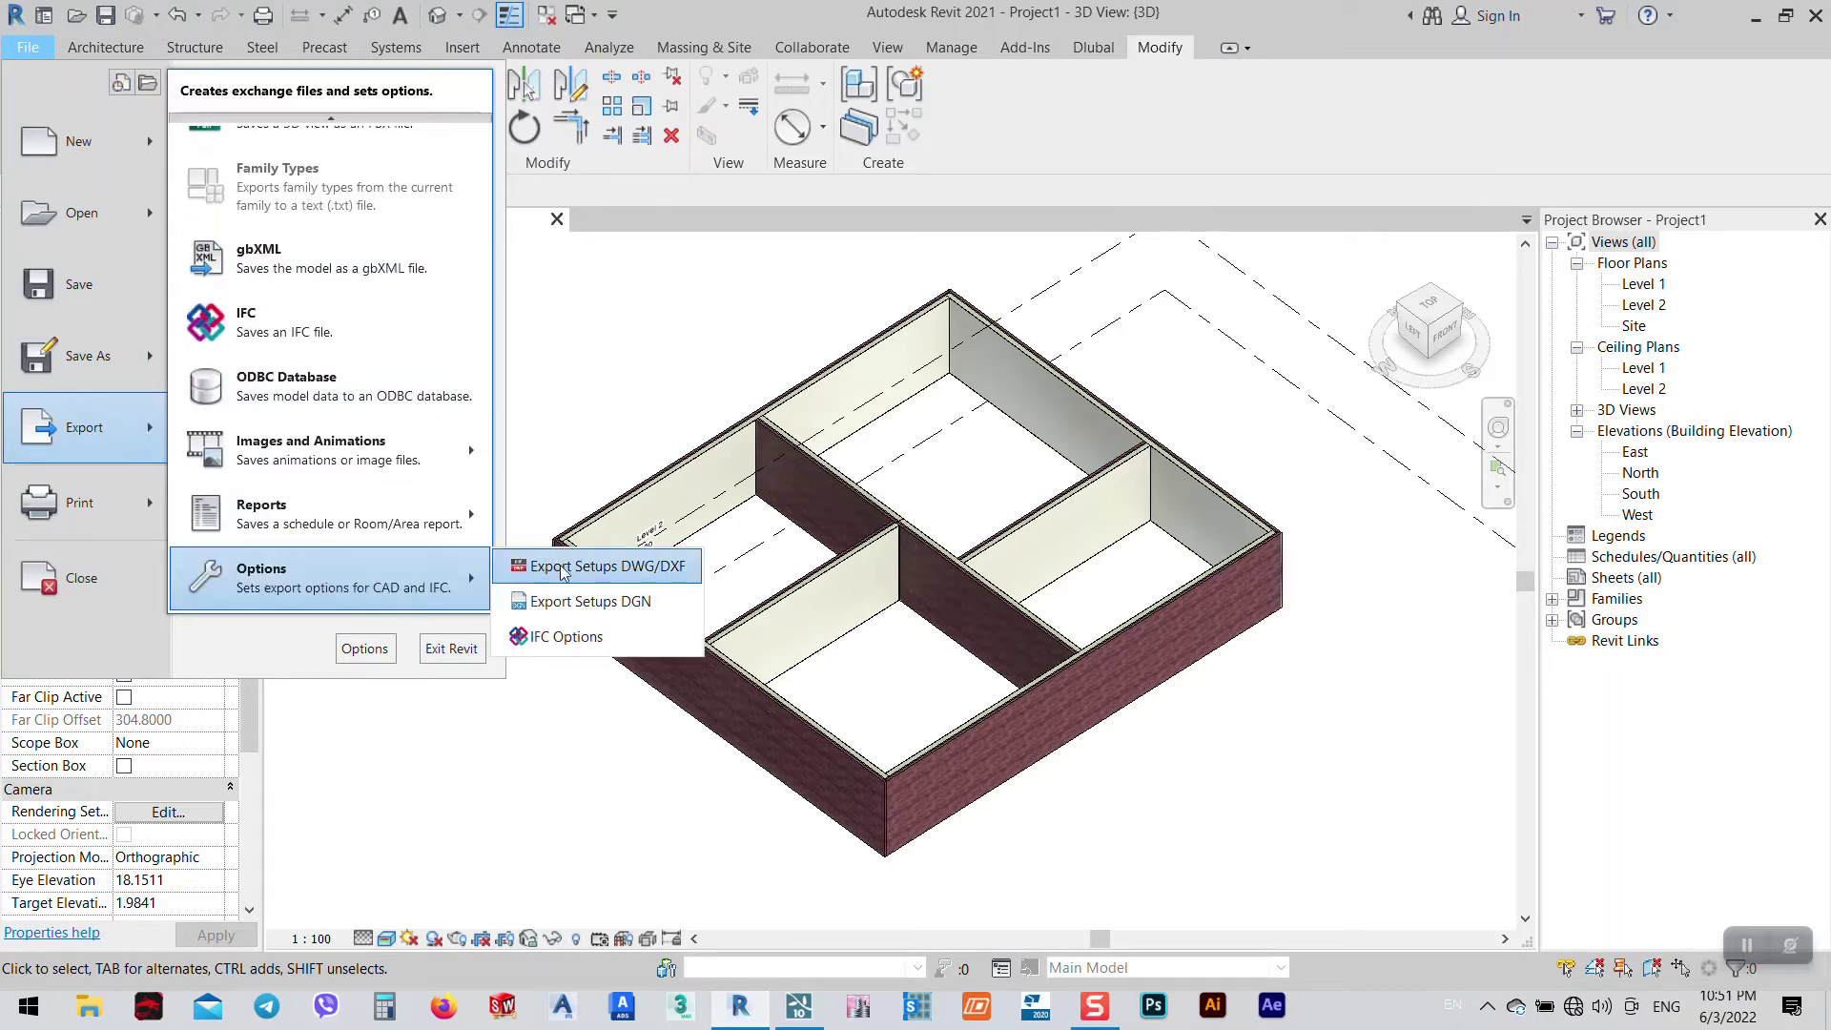
click(606, 570)
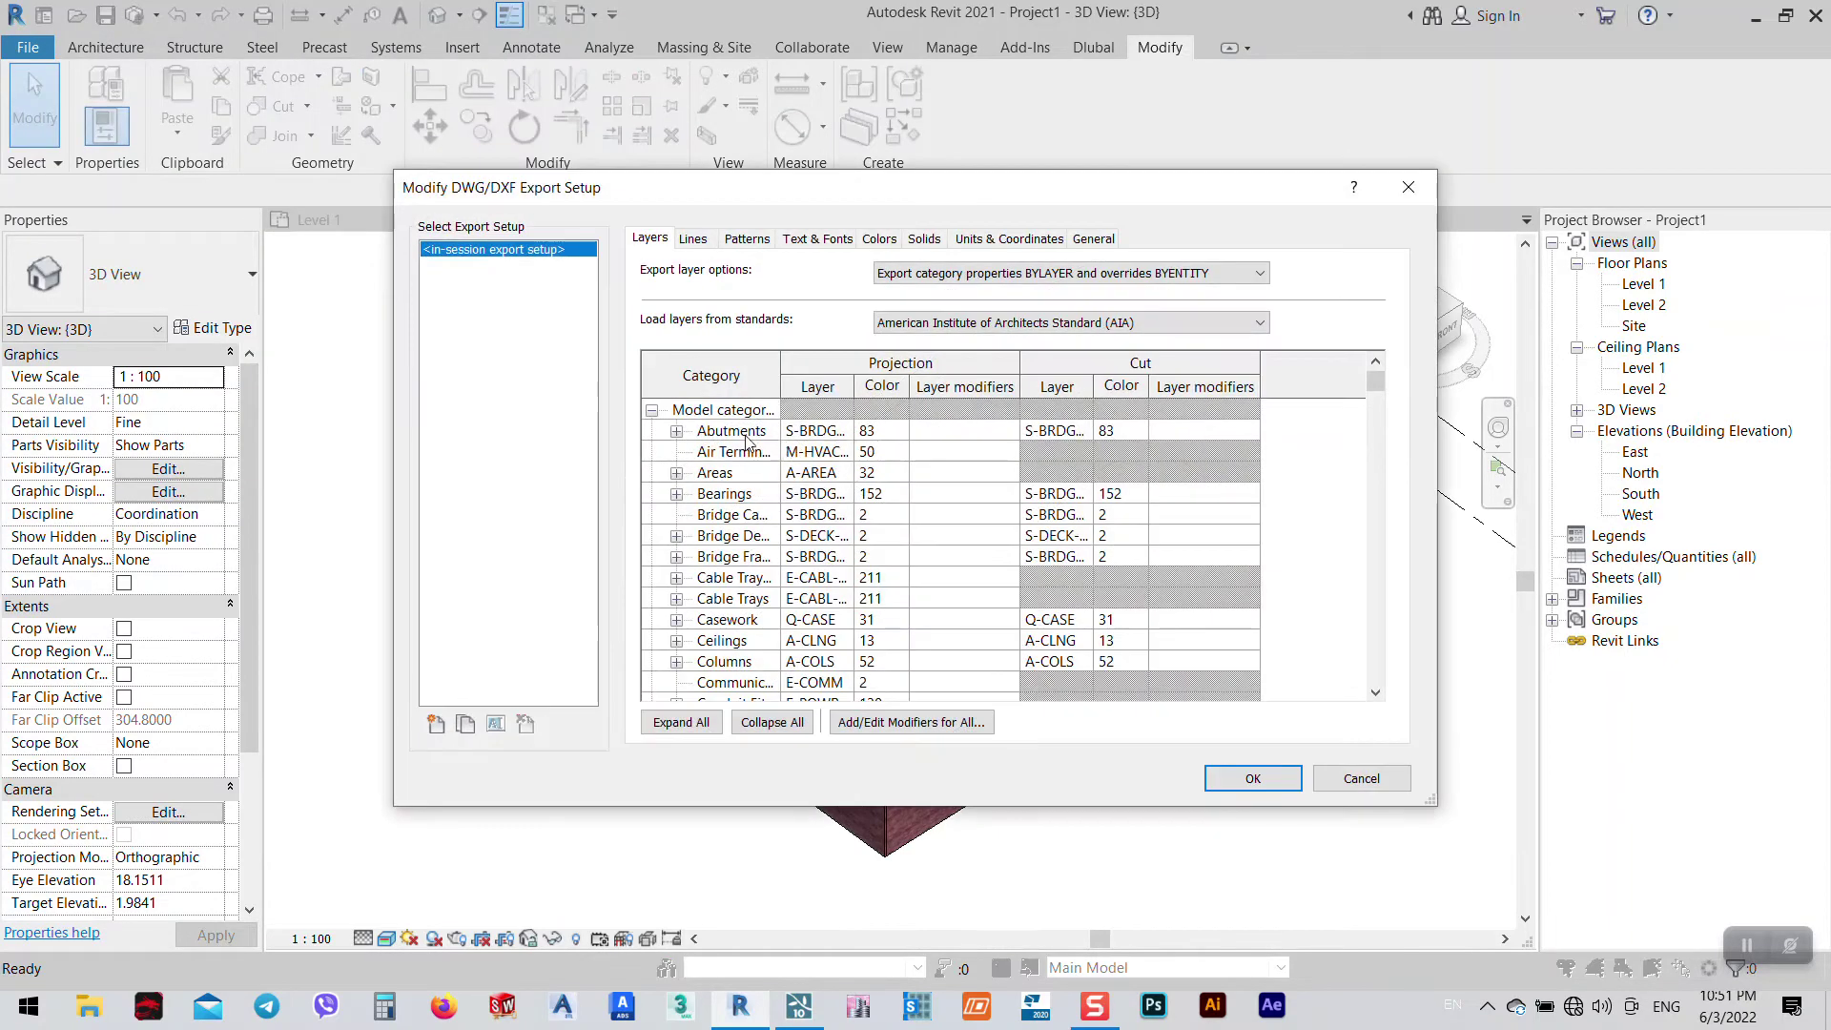
- Expand the Walls category in the export layer table and widen the Category column to show full subcategory names
scroll(780, 596, down, 20)
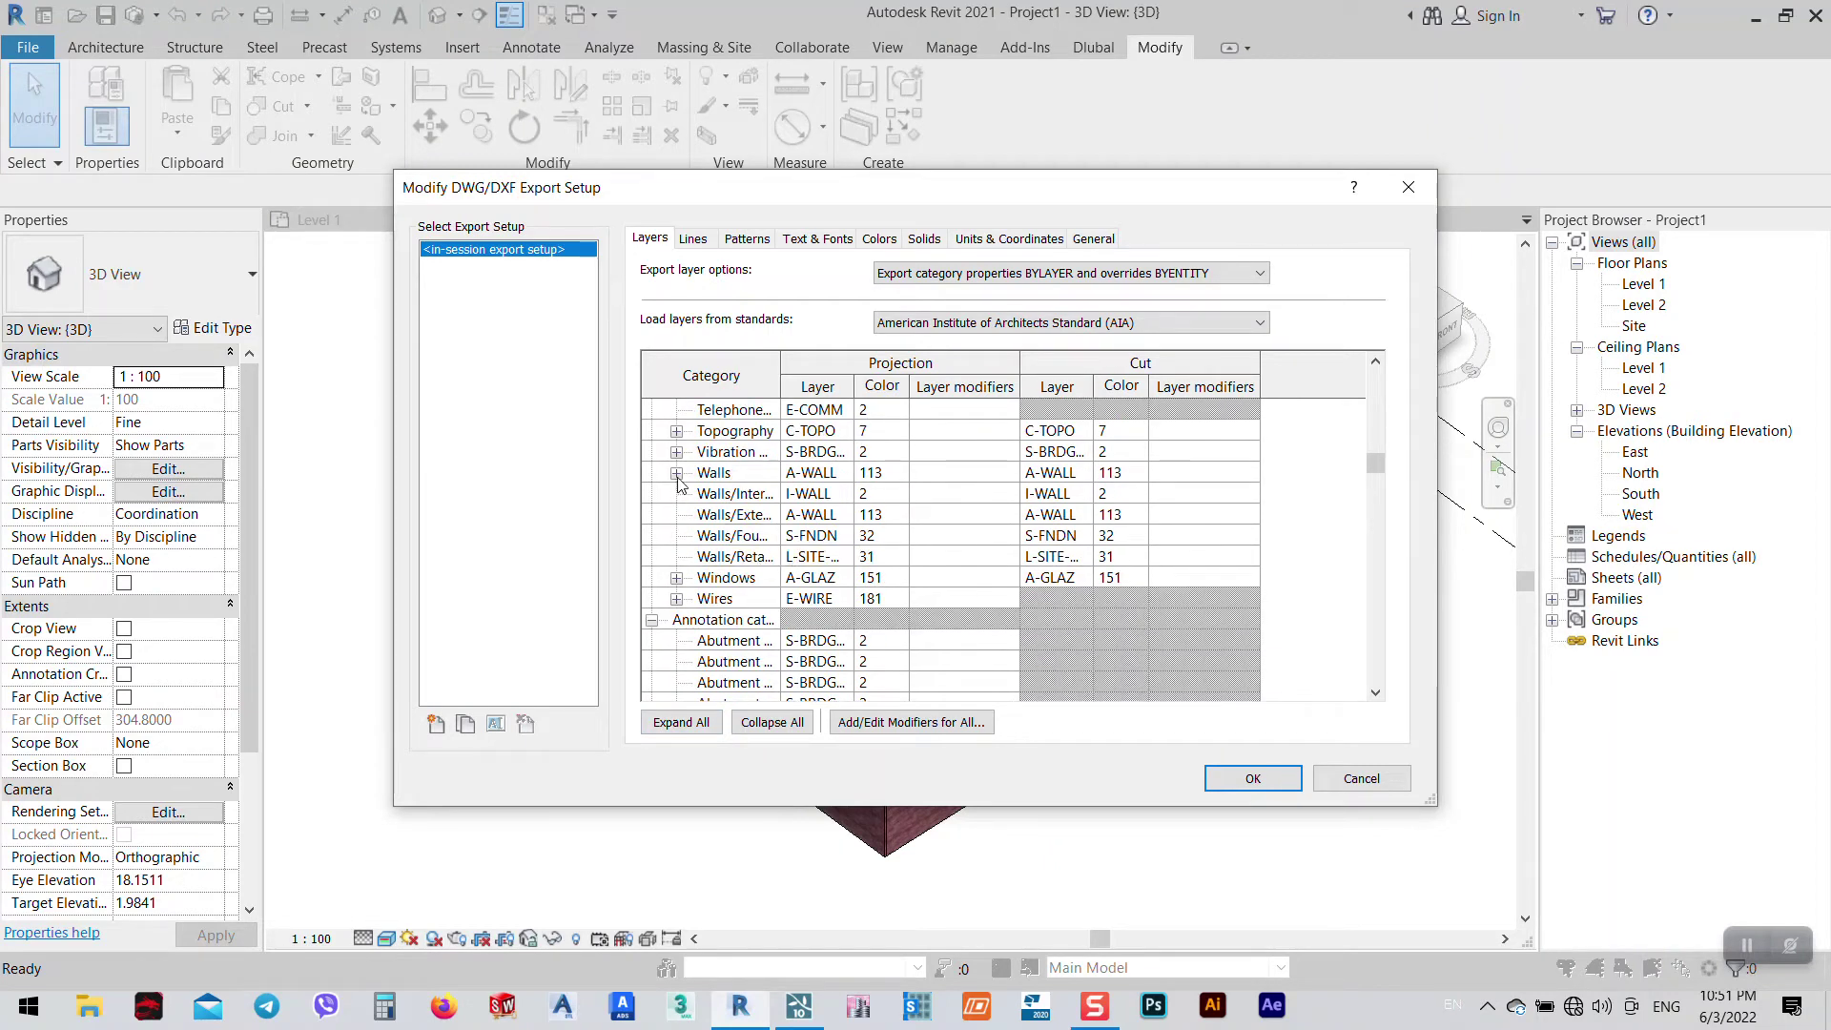
click(676, 472)
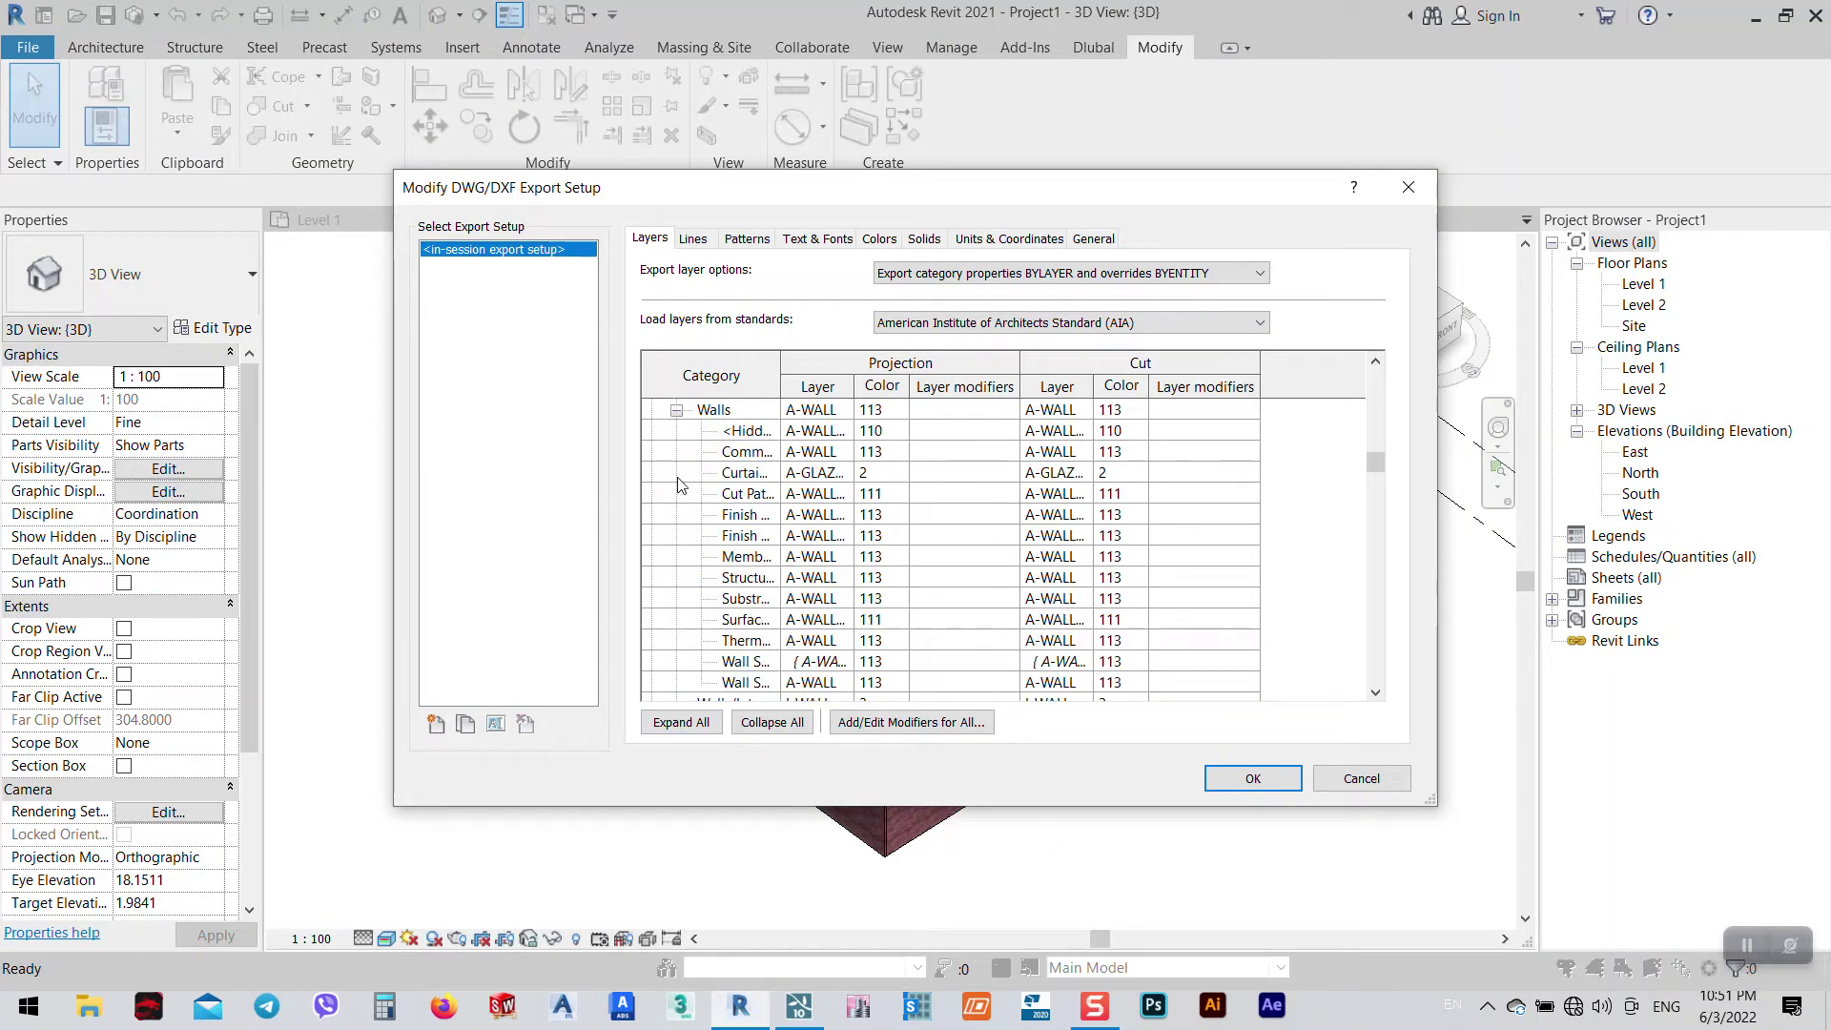
drag(780, 369, 905, 369)
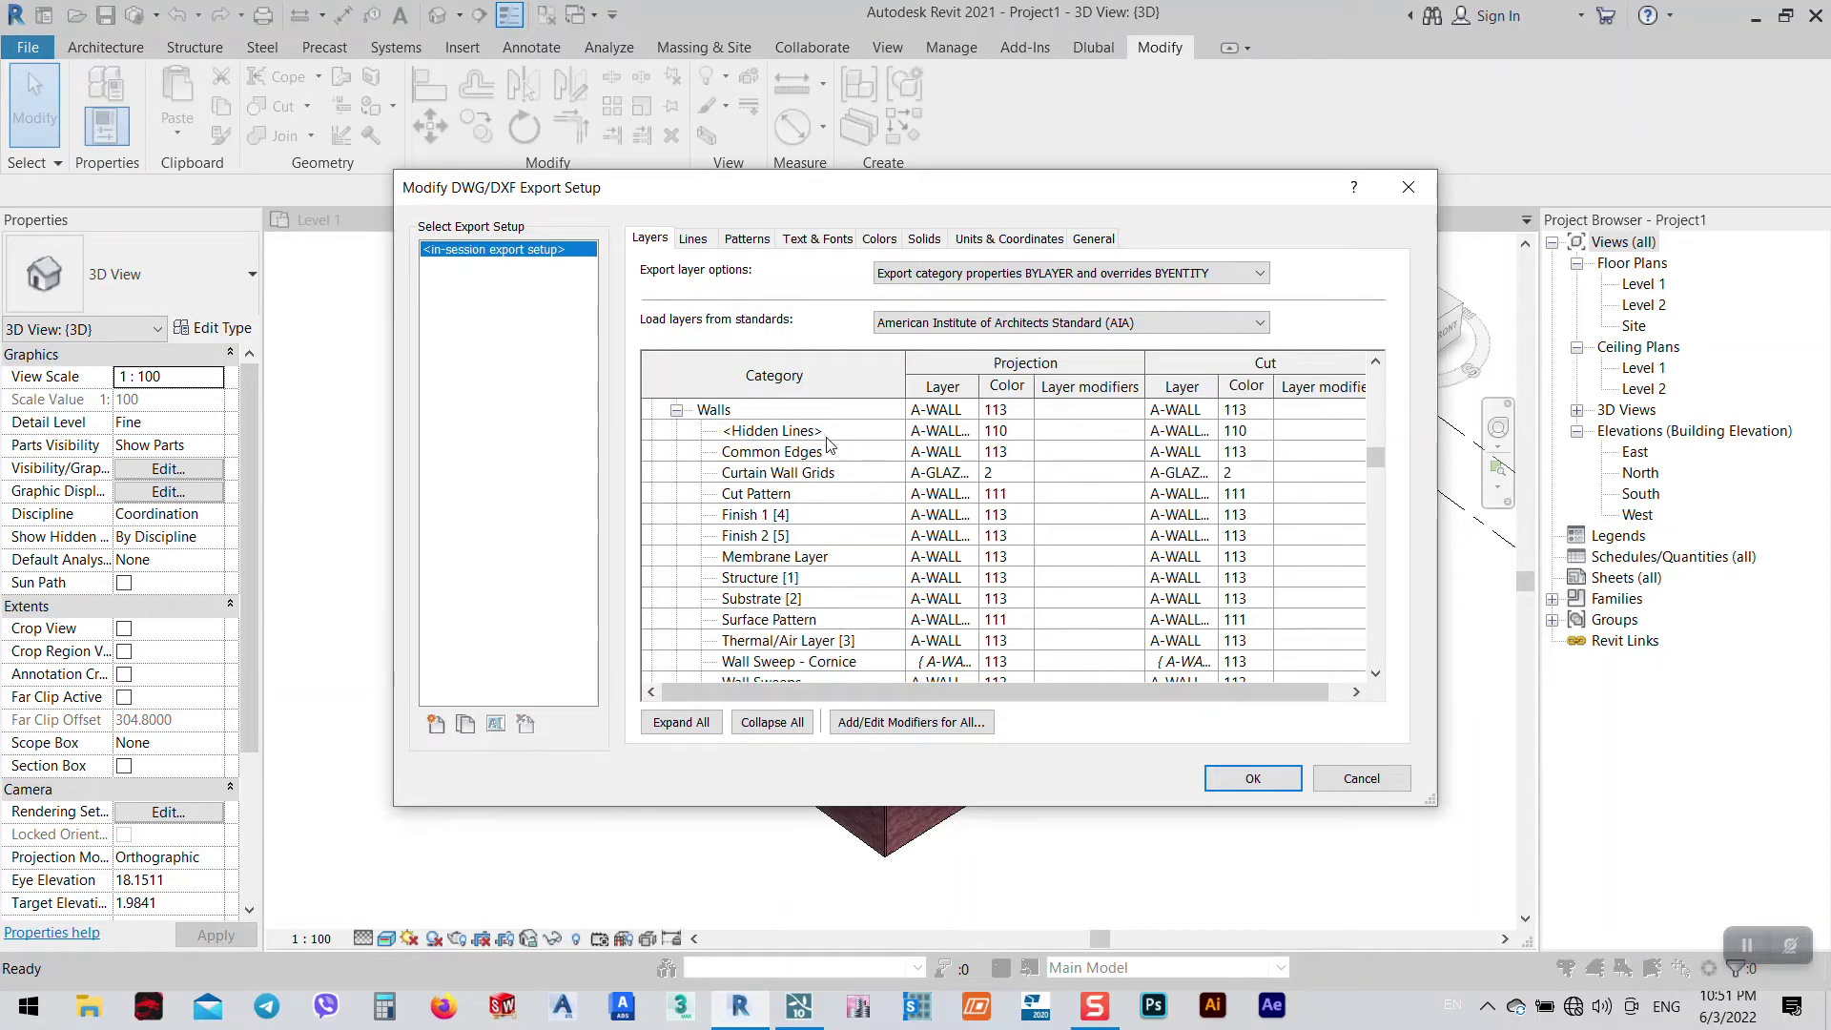
scroll(800, 631, down, 1)
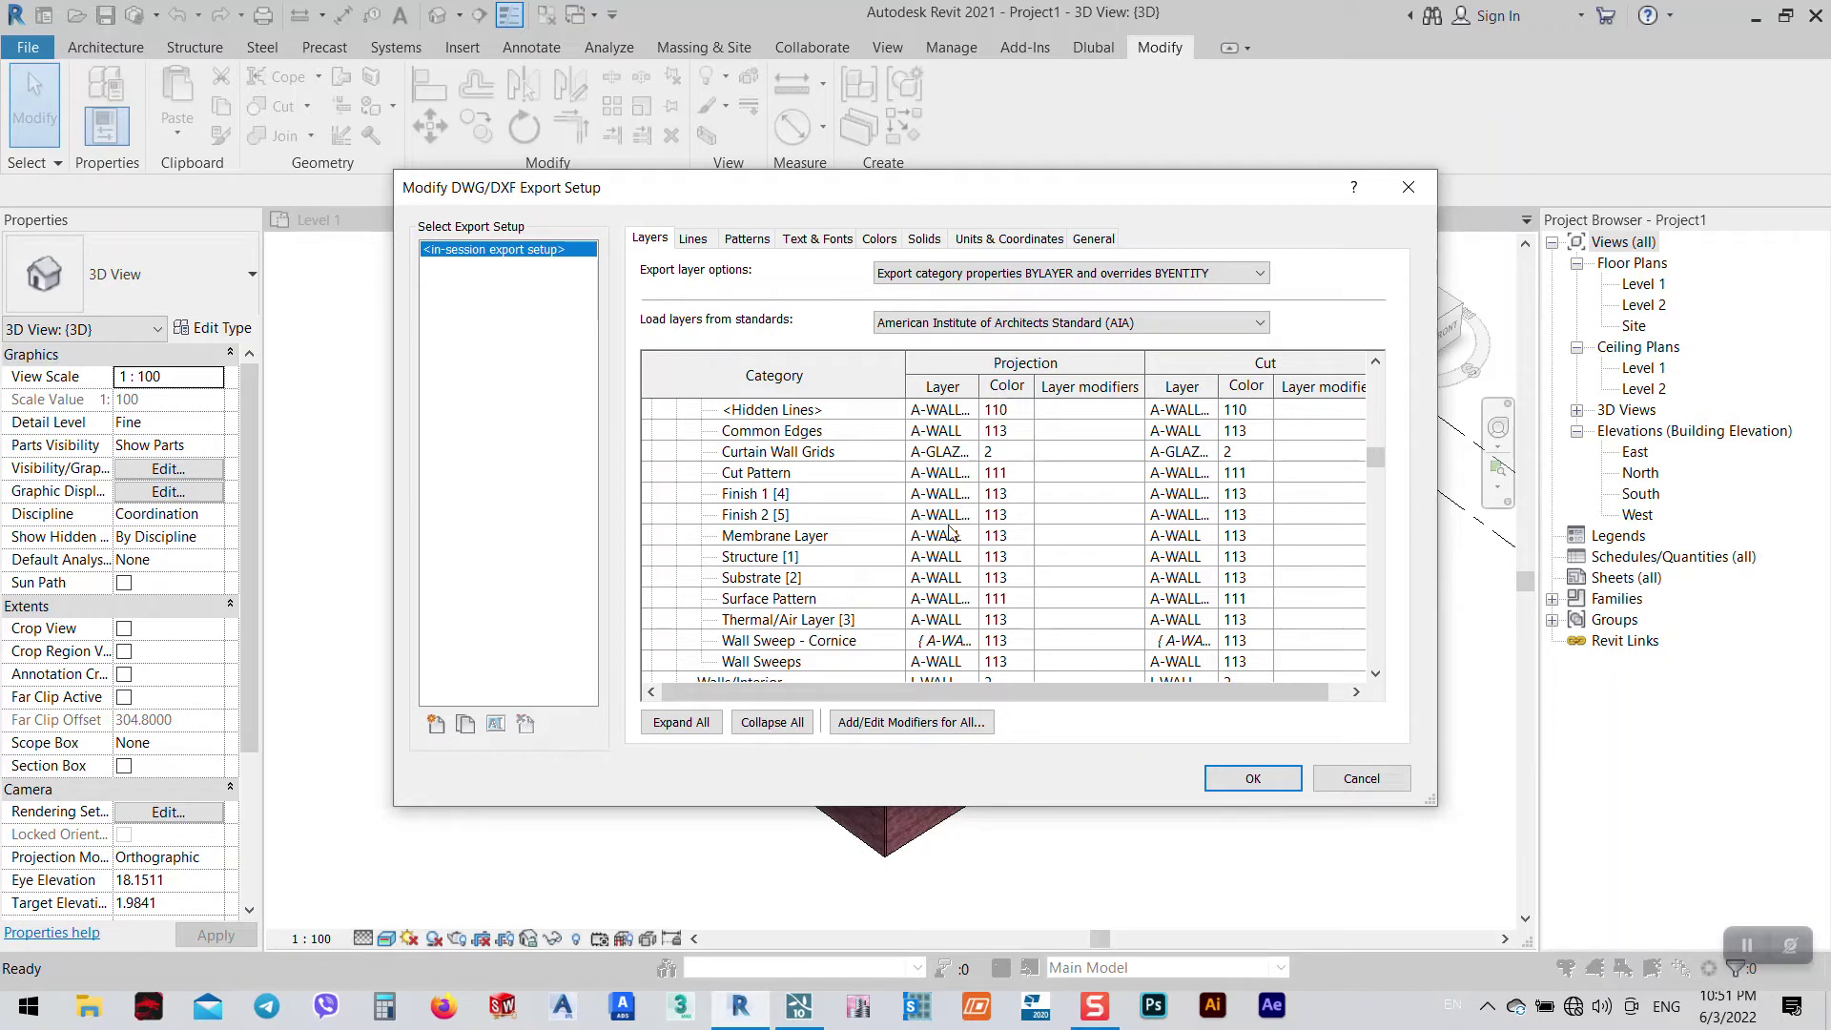
- Set the projection layer names under Walls to 1 for Common Edges and 2 for Curtain Wall Grids
click(944, 597)
click(939, 472)
click(934, 454)
scroll(934, 456, up, 1)
click(939, 457)
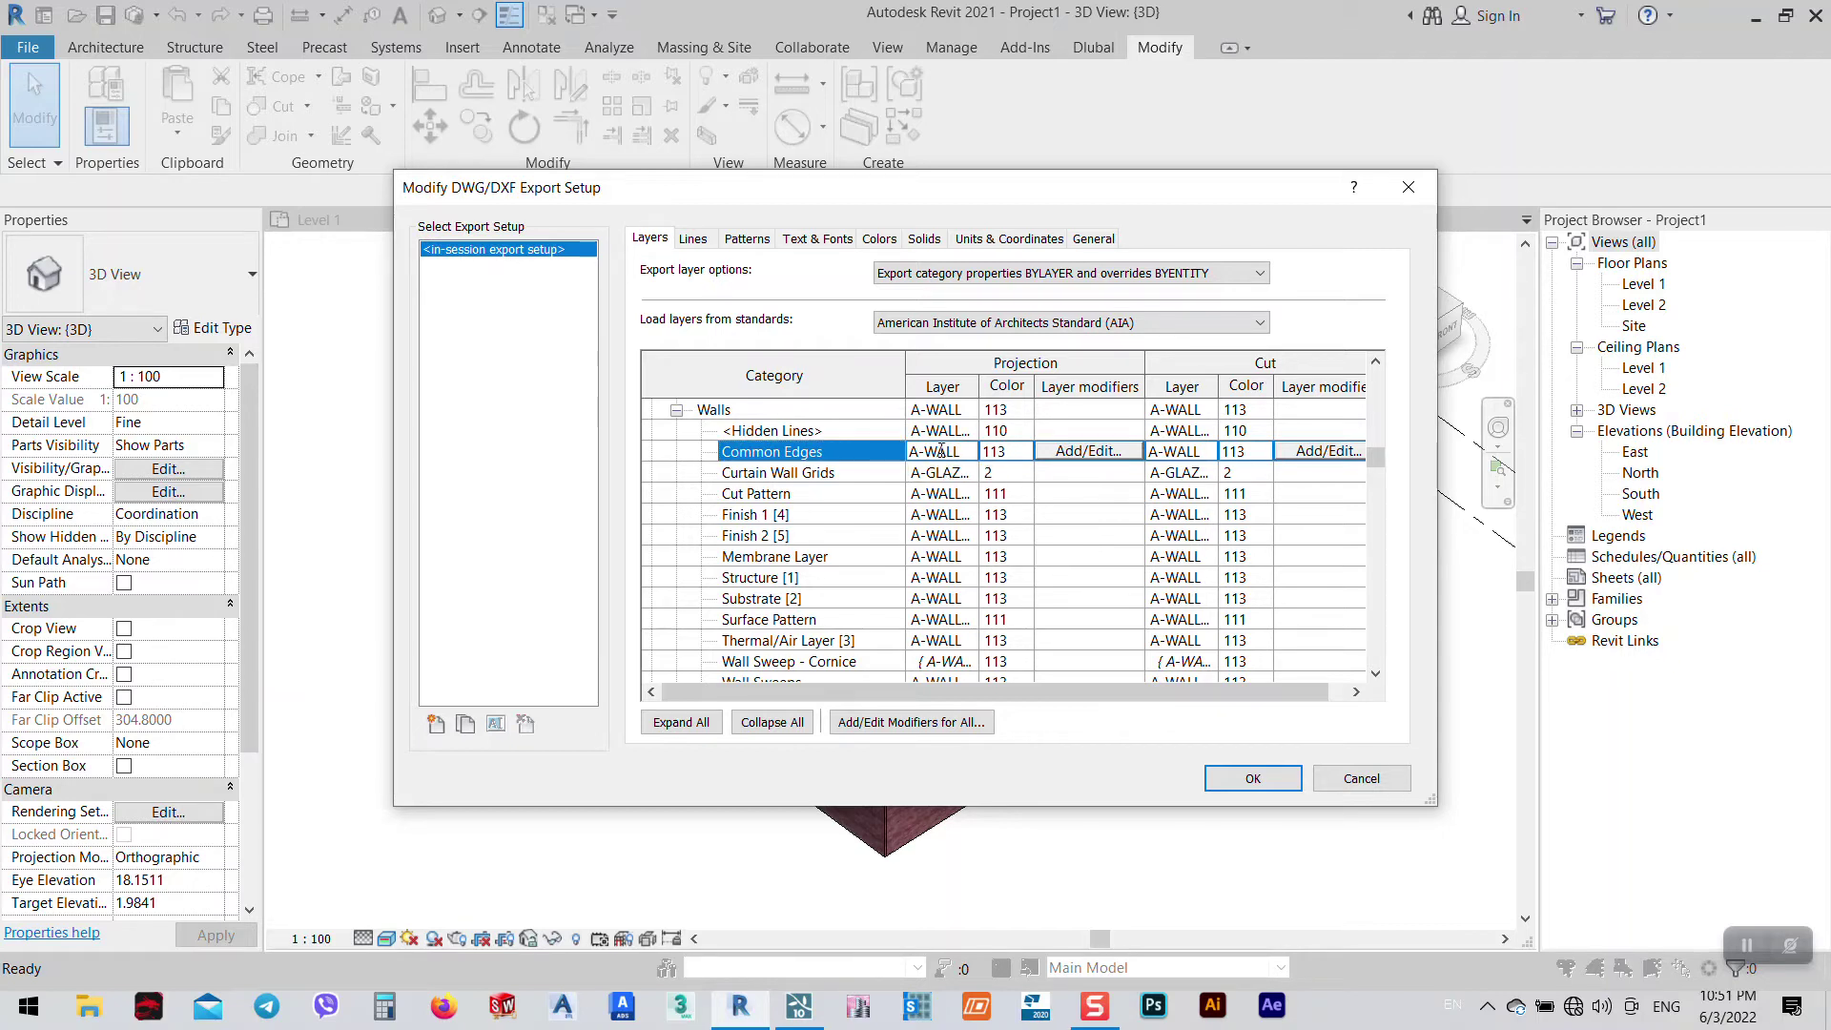
double_click(962, 450)
text(1)
click(959, 471)
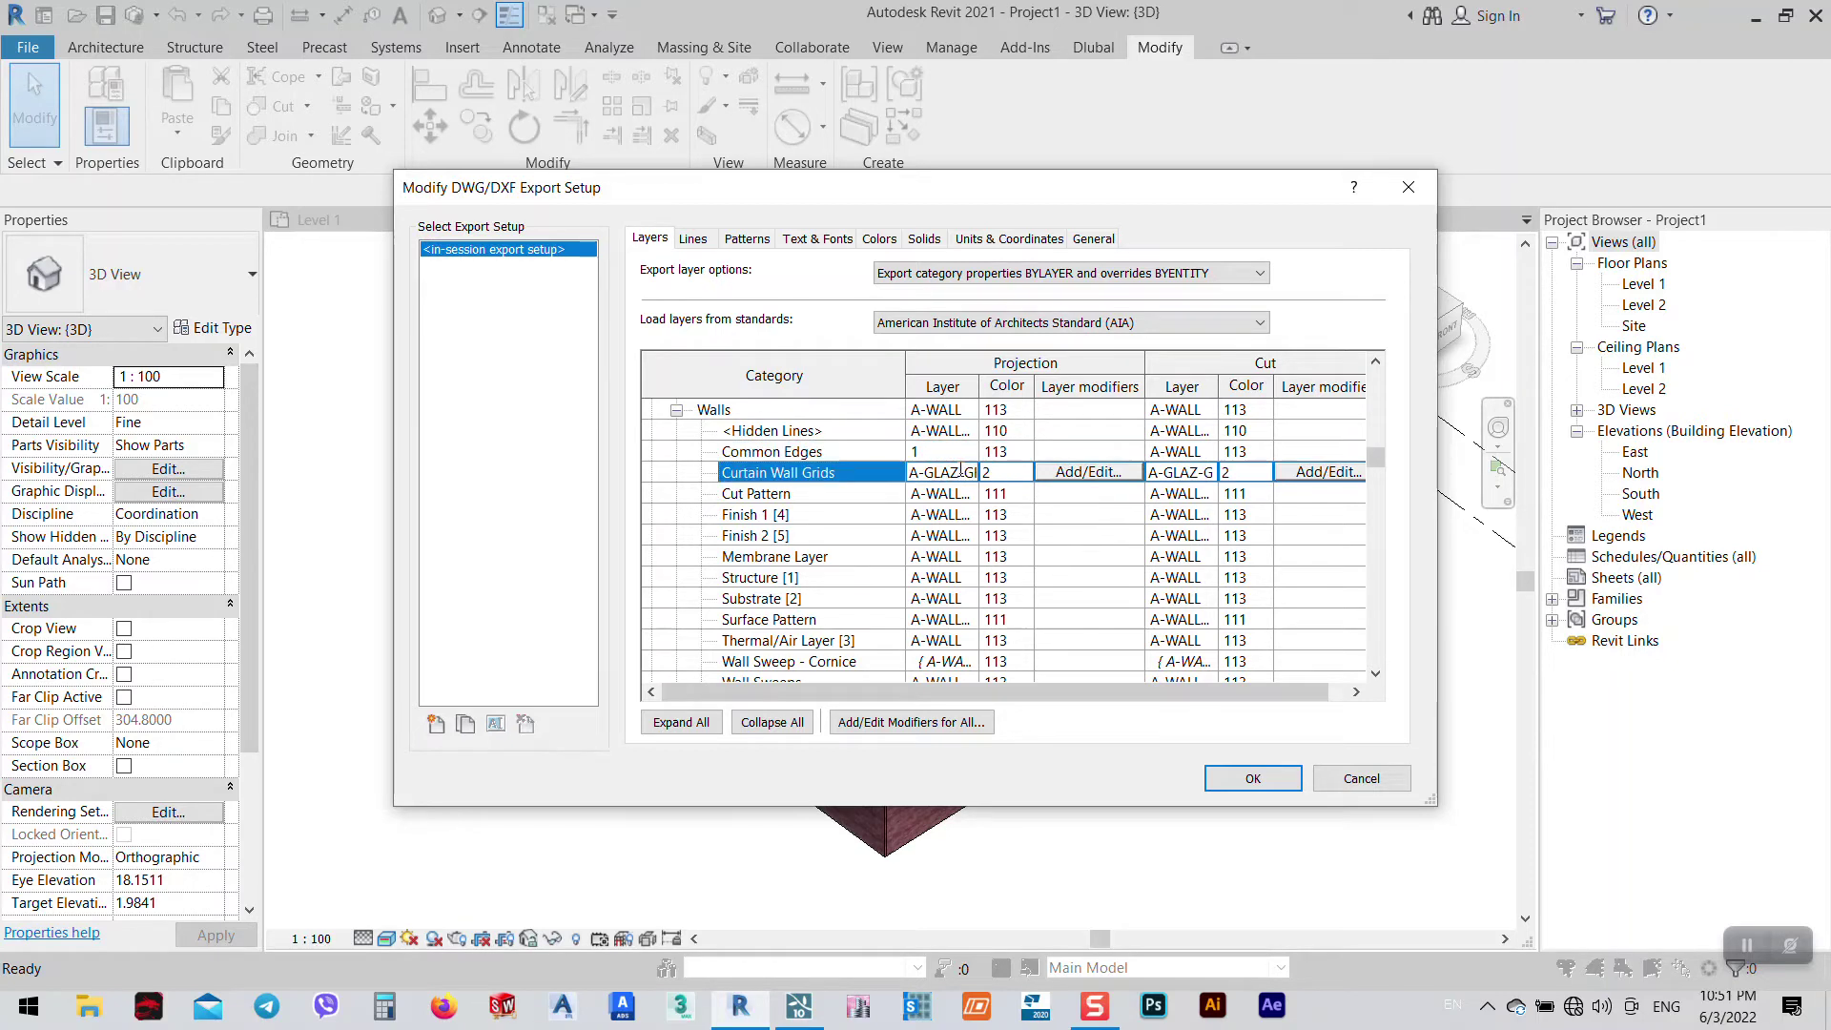
drag(959, 471, 896, 482)
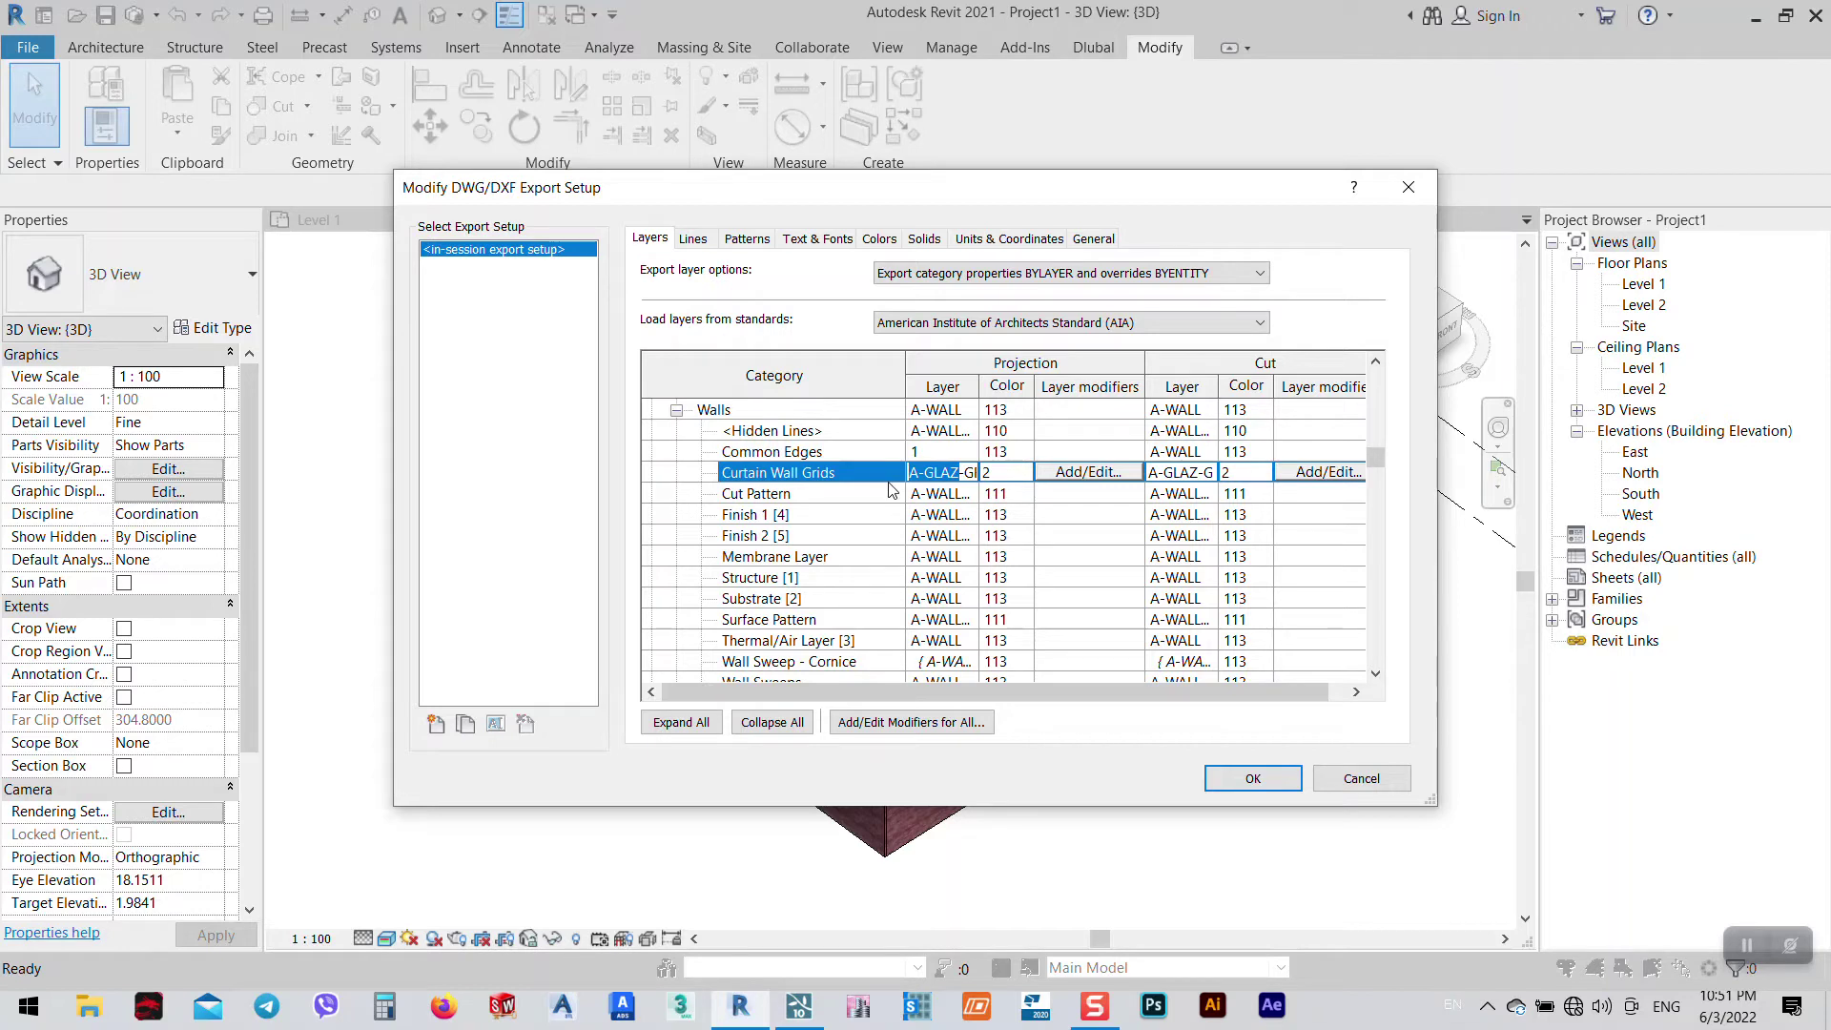
key(Delete)
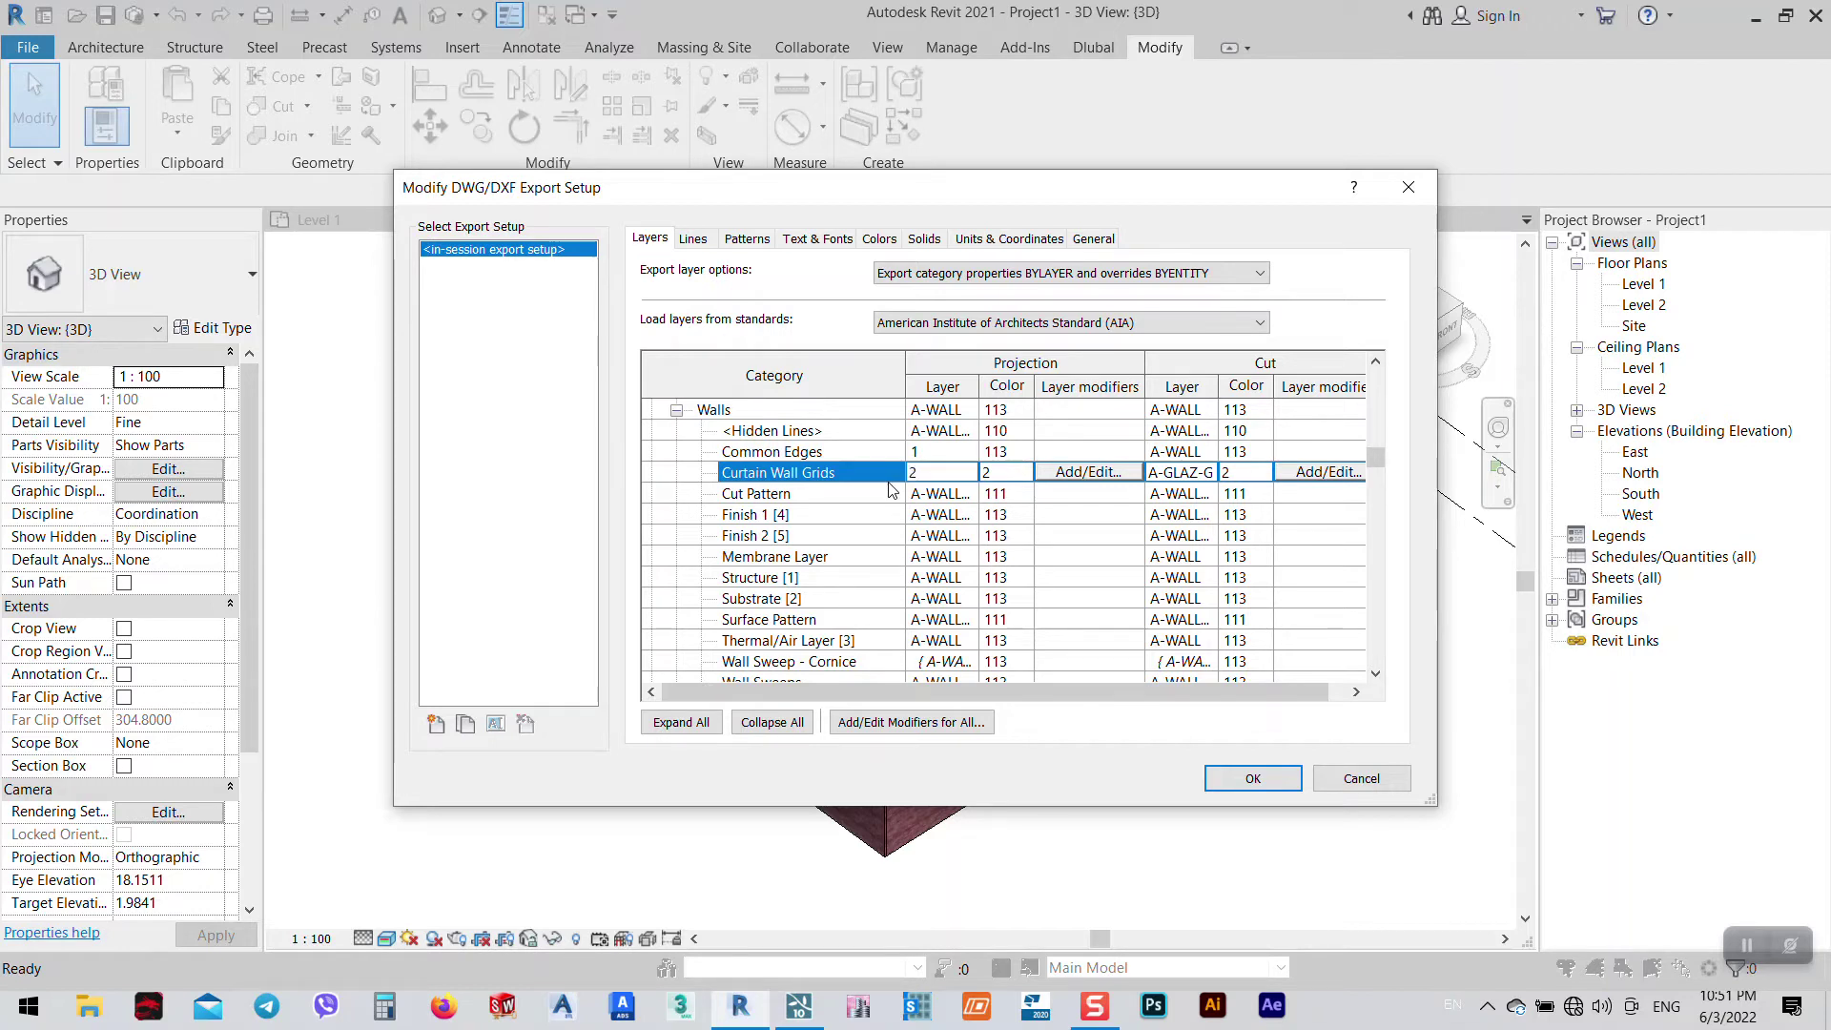
- Set the projection layer names under Walls to 3 for Cut Pattern and 4 for Finish 1 [4]
click(960, 494)
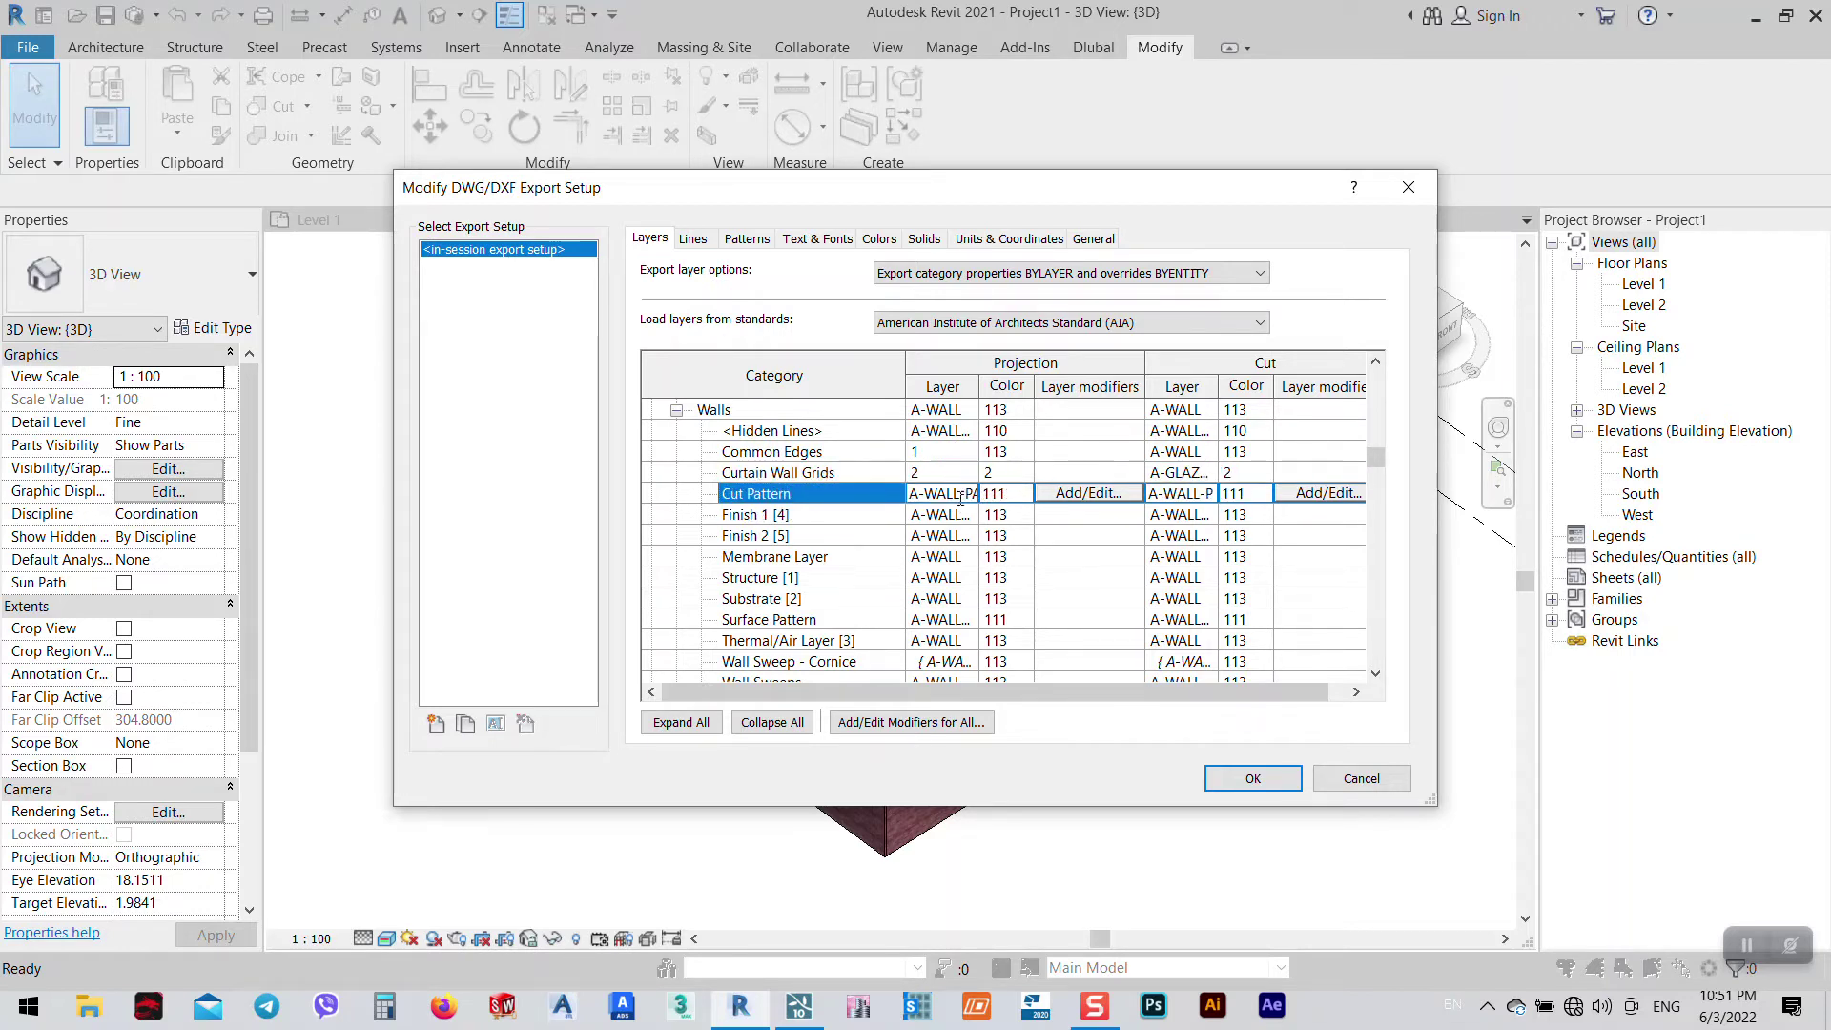
double_click(960, 494)
key(Delete)
text(3)
double_click(960, 515)
key(Delete)
text(4)
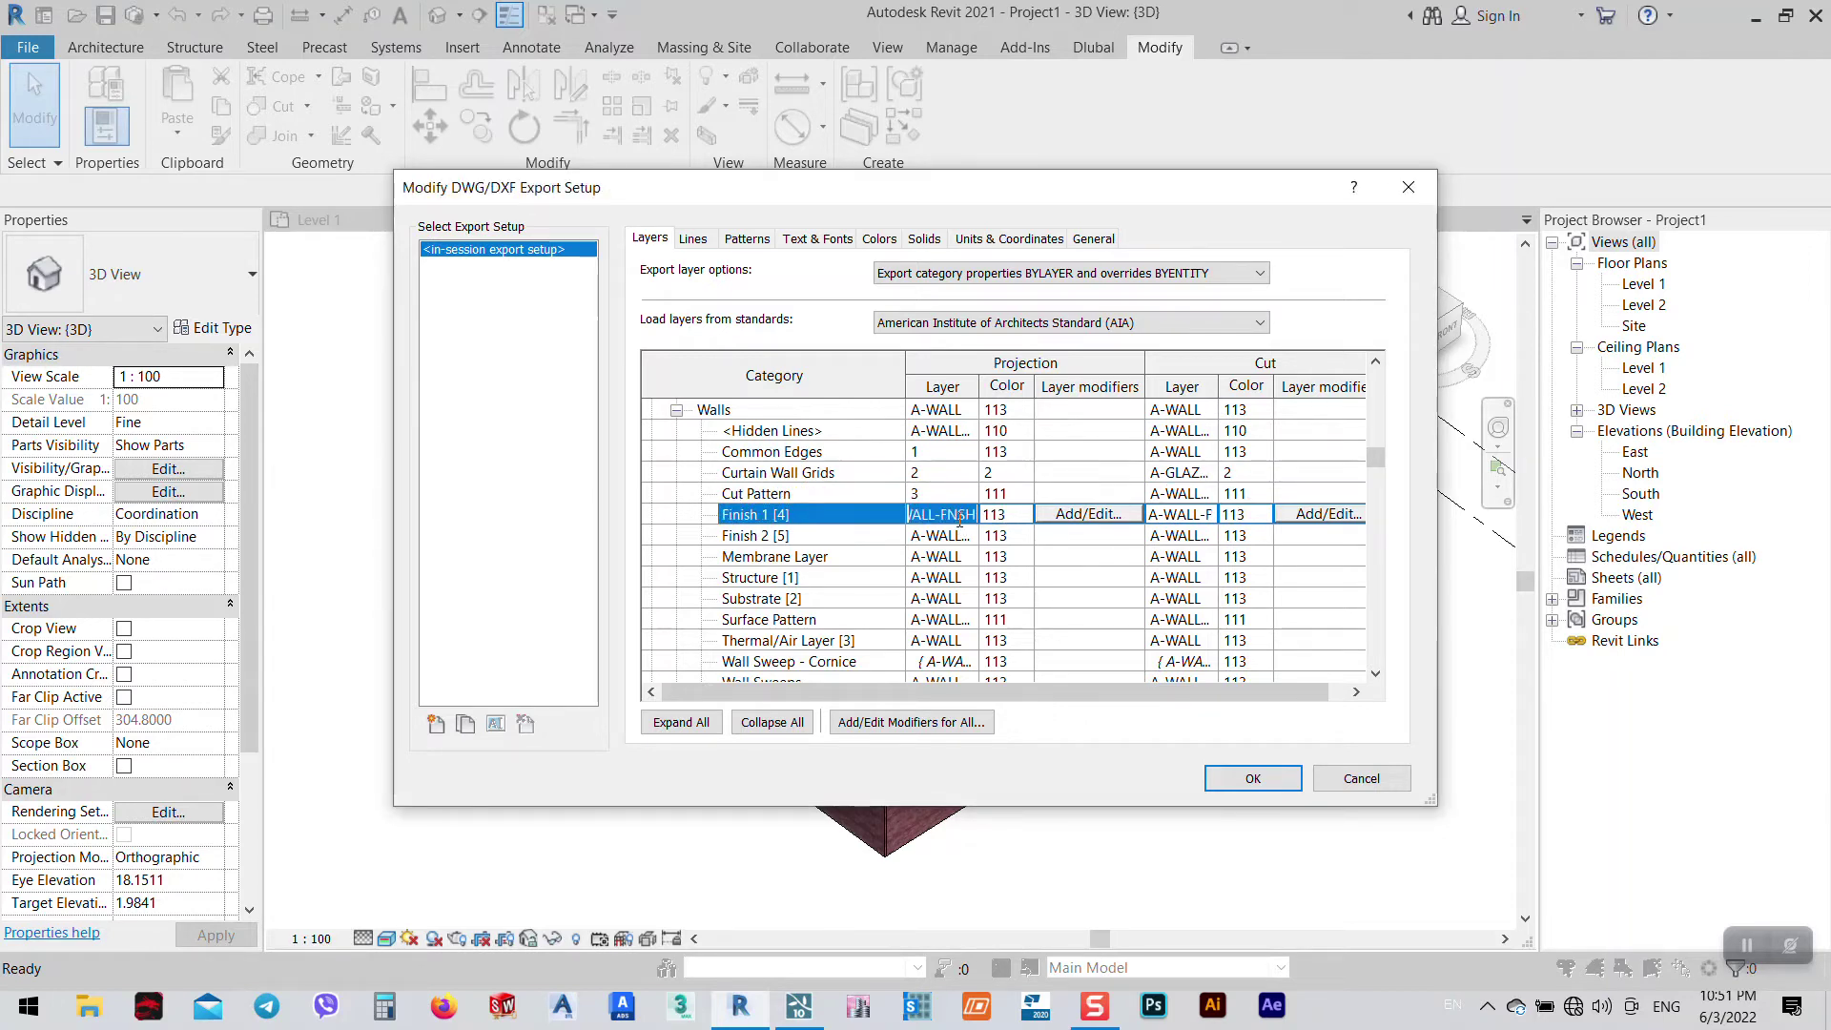
- Set the projection layer names under Walls to 5 for Finish 2 [5] and 6 for Membrane Layer
click(957, 535)
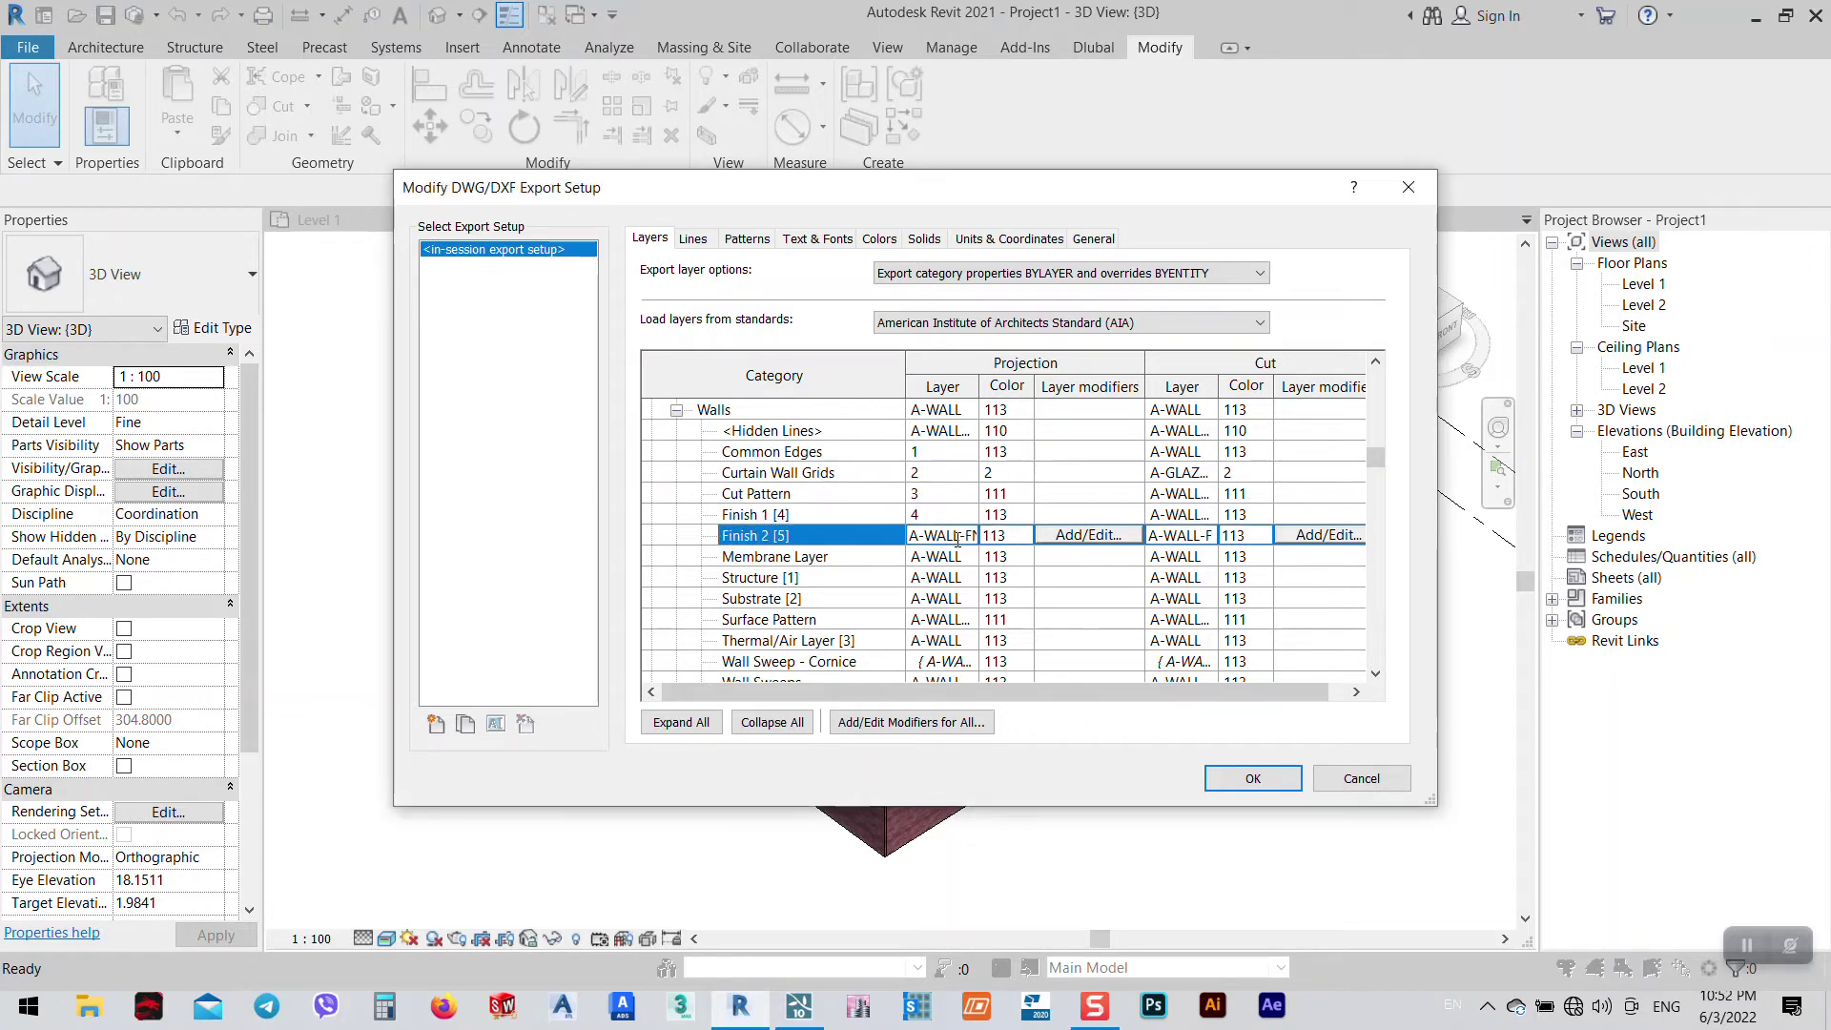
double_click(957, 536)
key(Delete)
text(5)
click(960, 557)
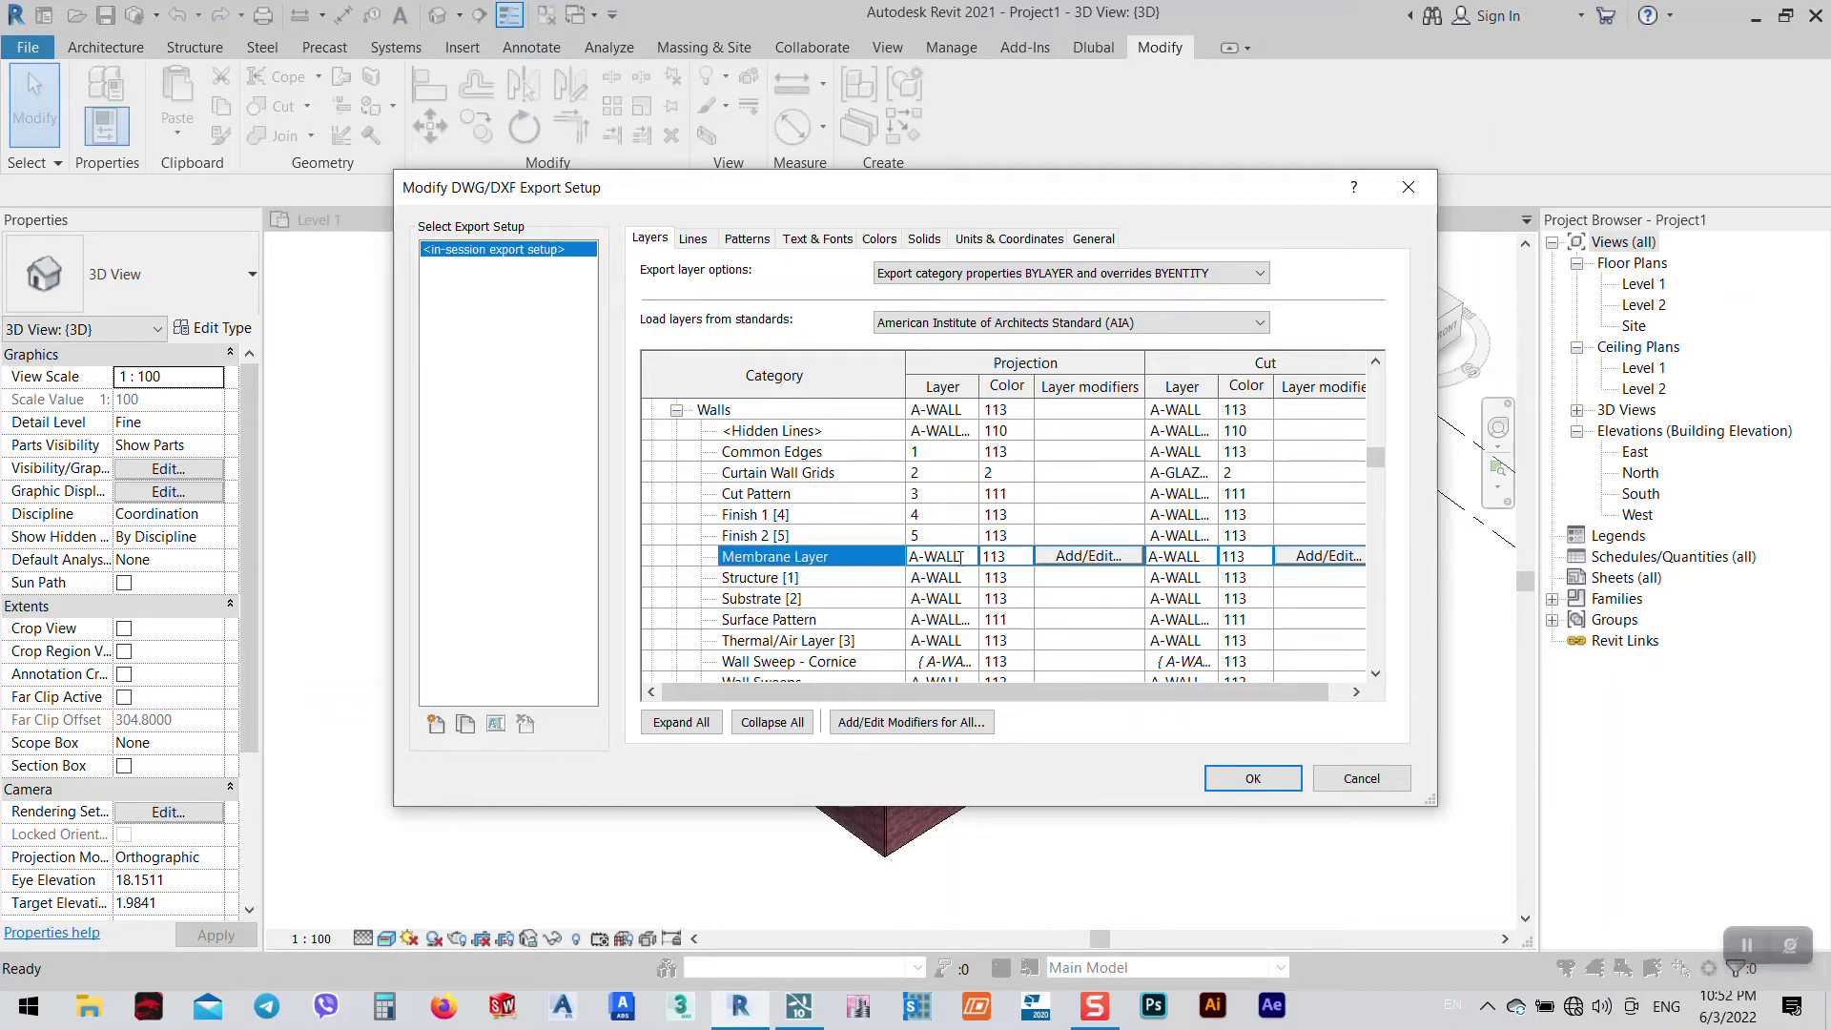
double_click(960, 557)
key(Delete)
text(5)
key(BackSpace)
text(6)
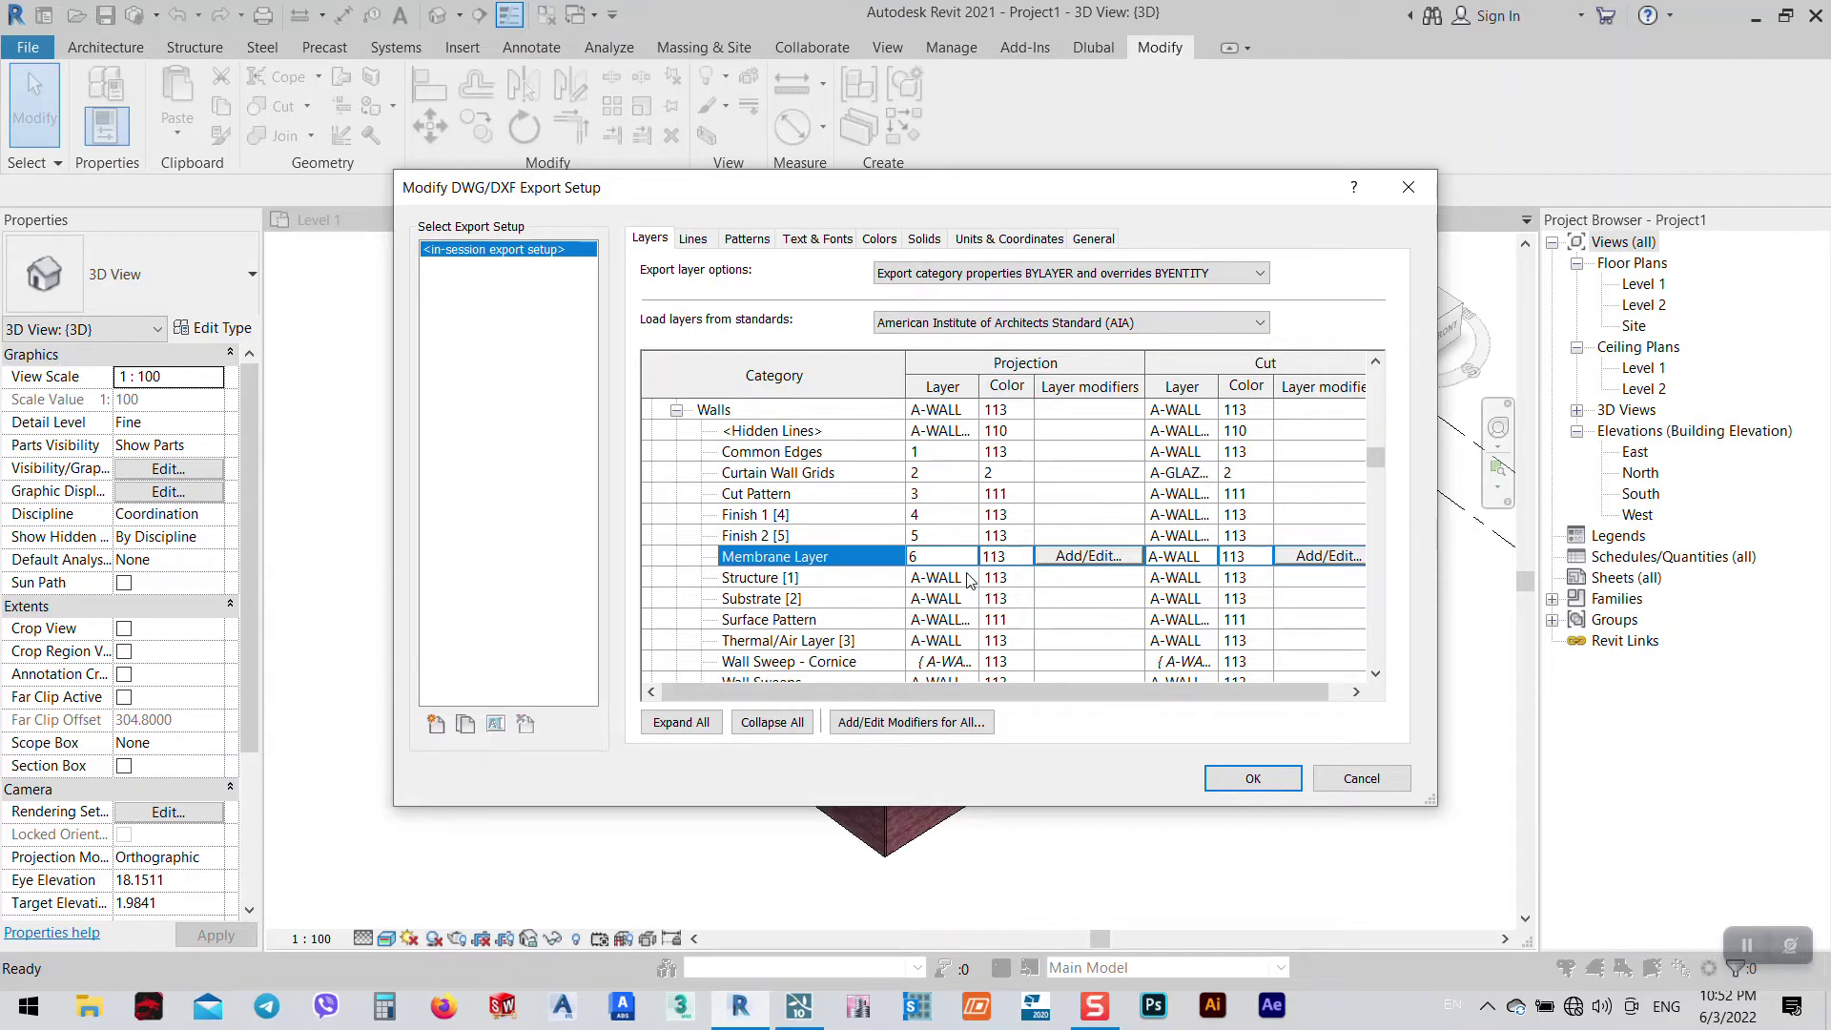
- Set the projection layer names under Walls to 7 for Structure [1] and 8 for Substrate [2]
click(965, 577)
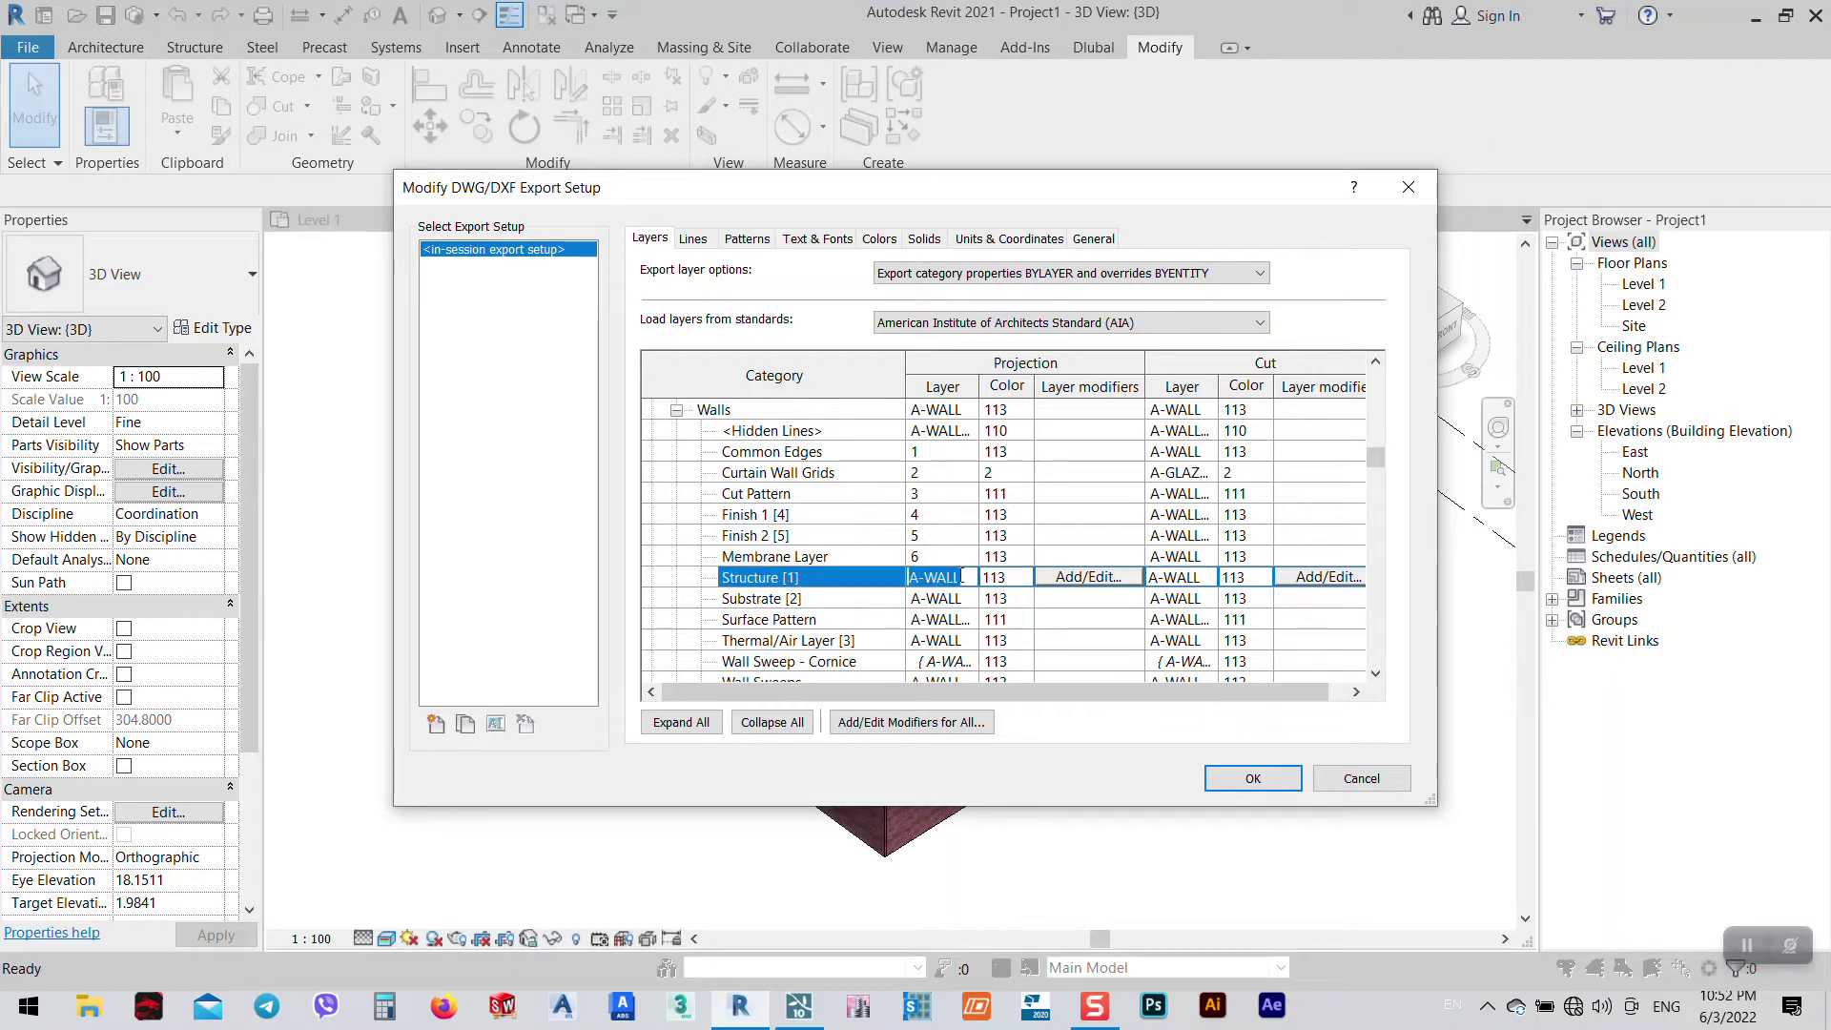
text(7)
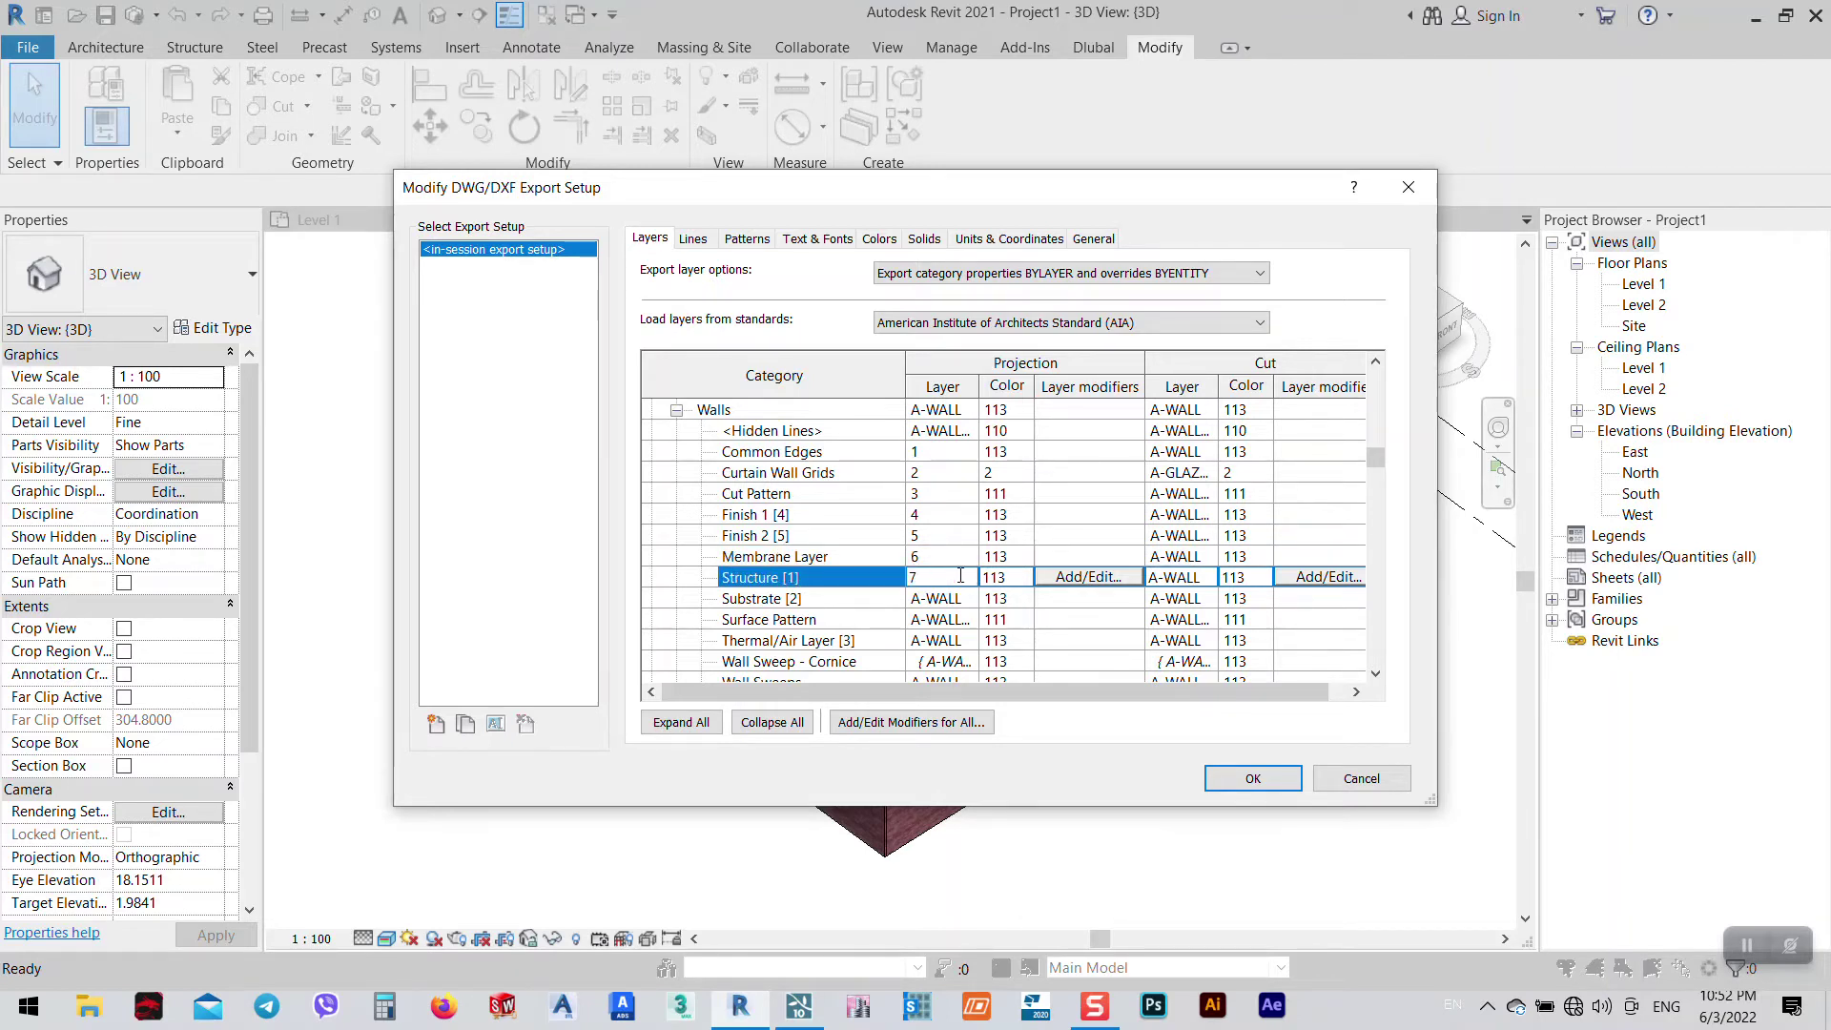
click(962, 603)
click(963, 601)
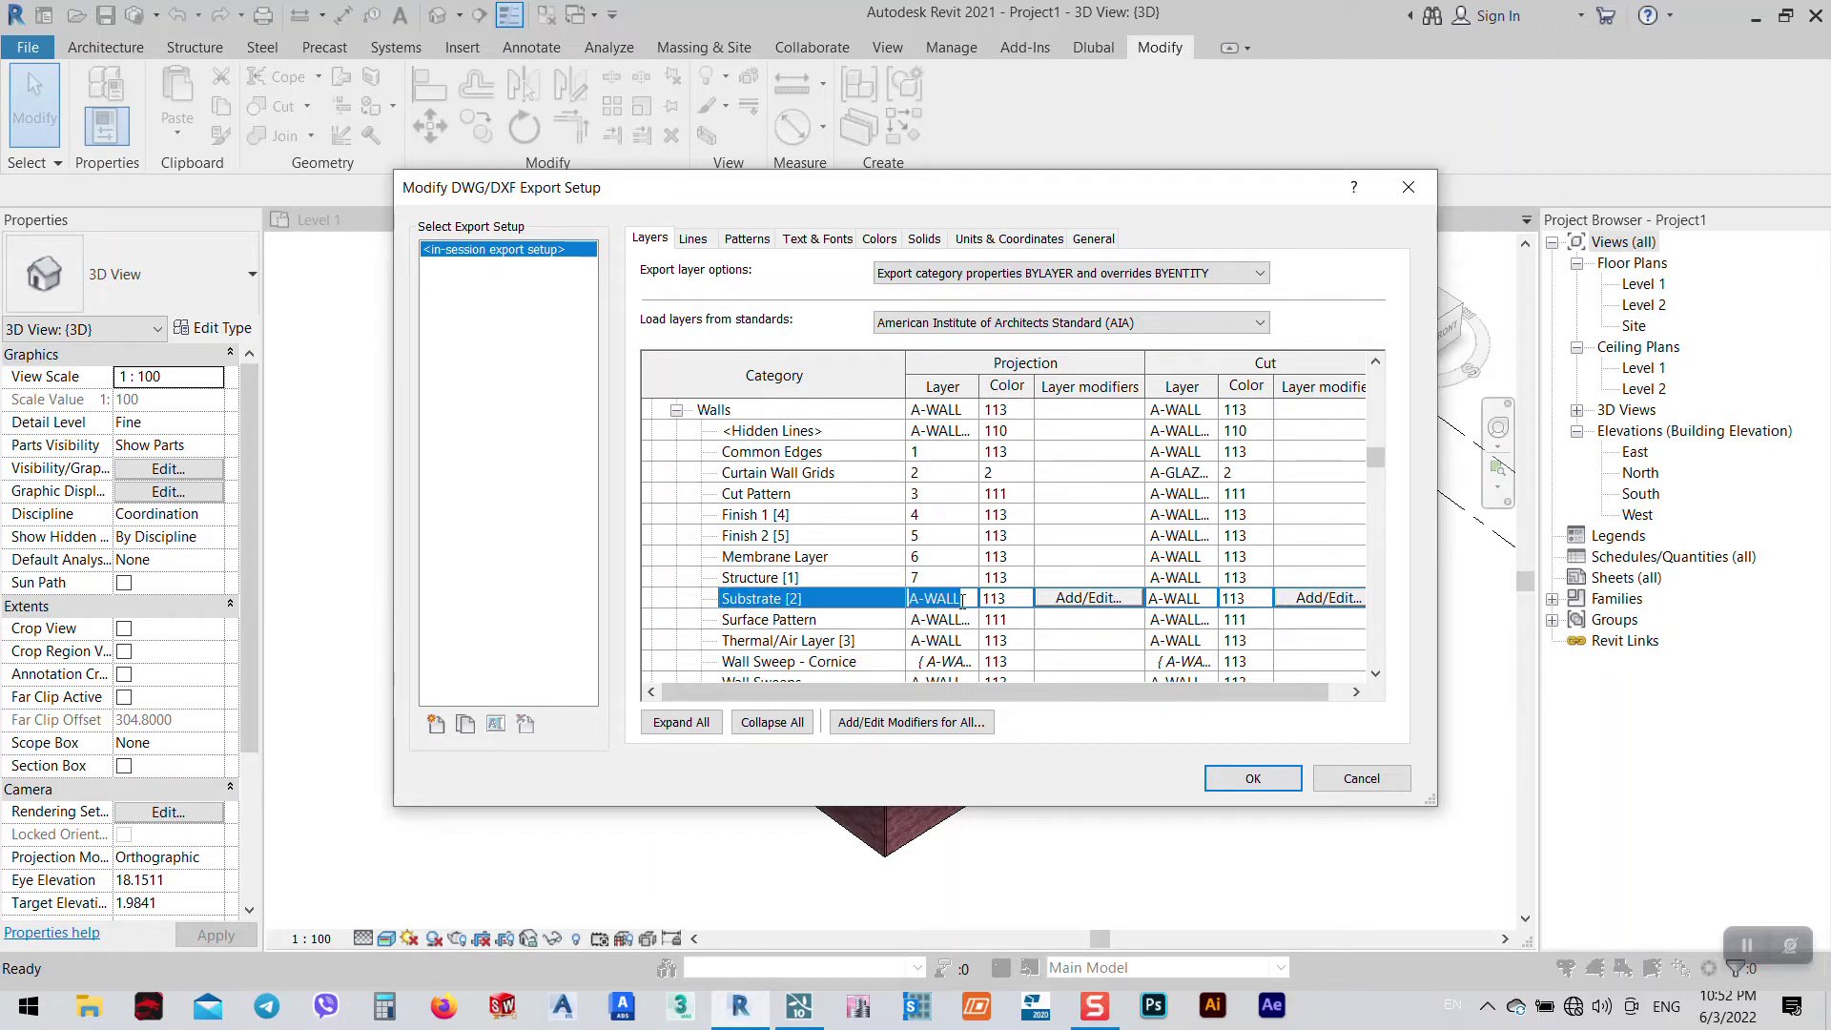
text(8)
- Set the projection layer name of the Walls Surface Pattern subcategory to 9
click(961, 621)
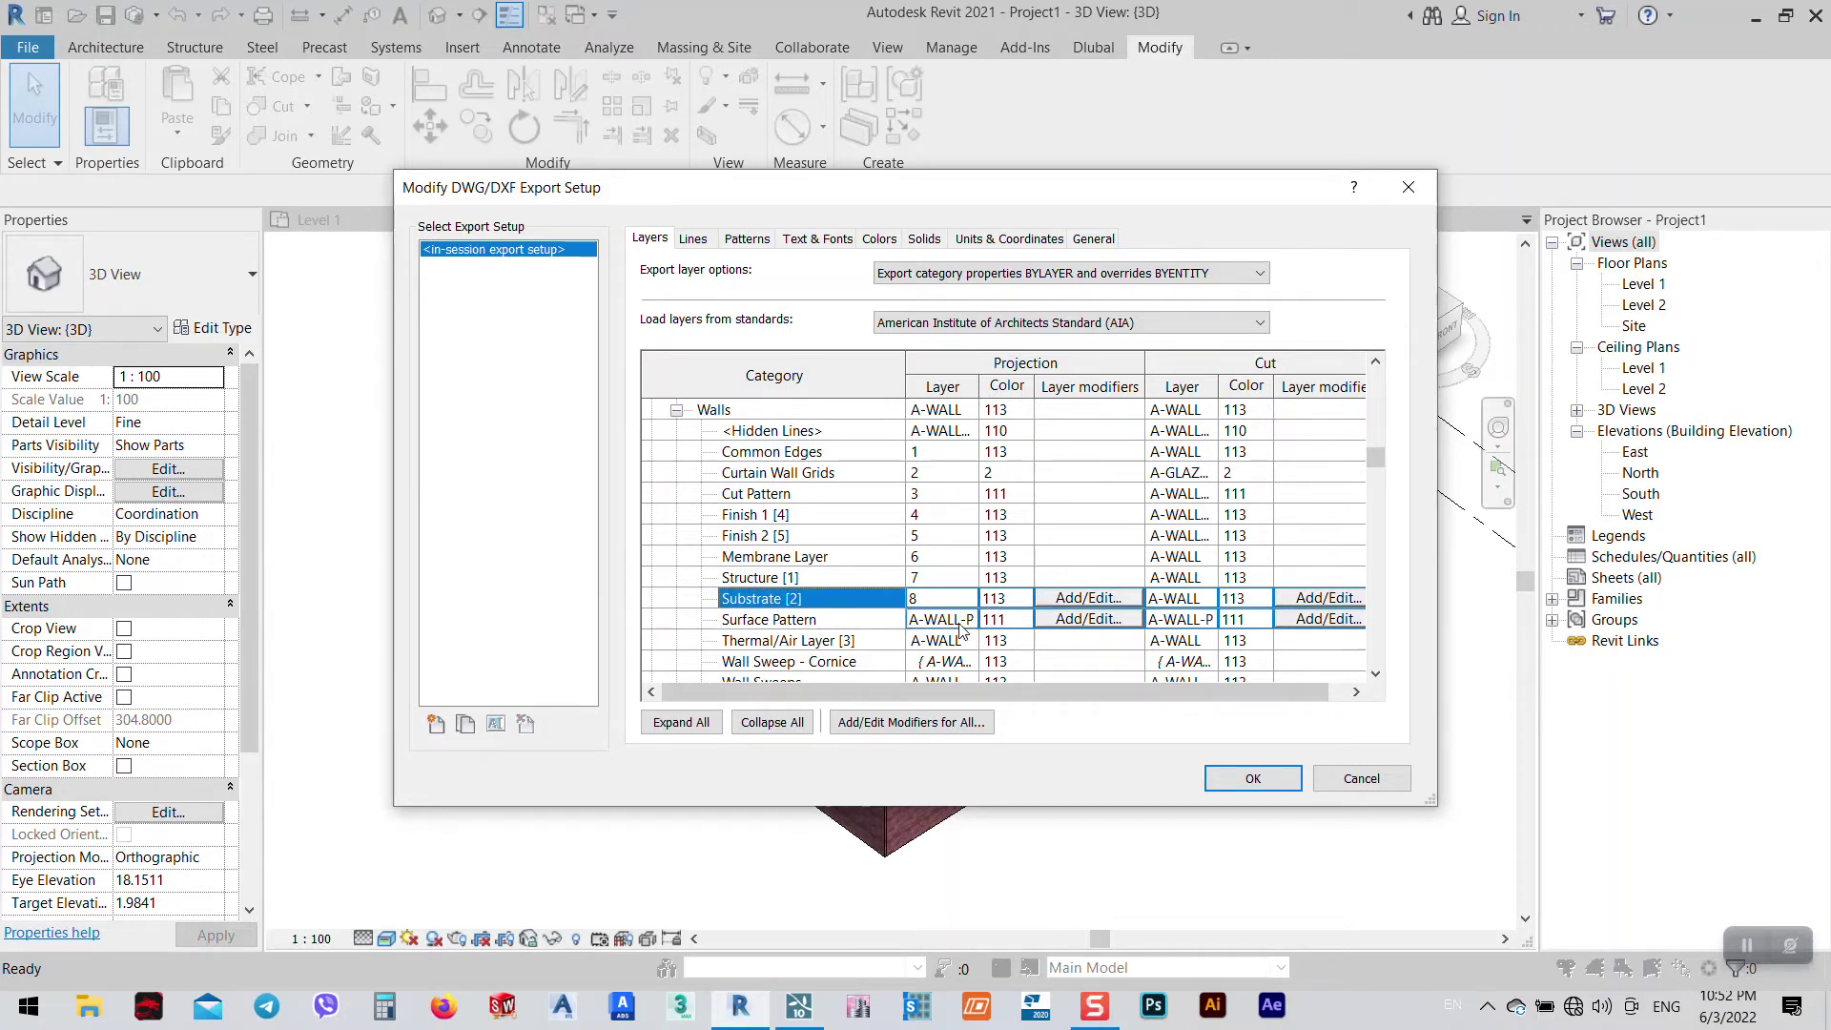
click(960, 622)
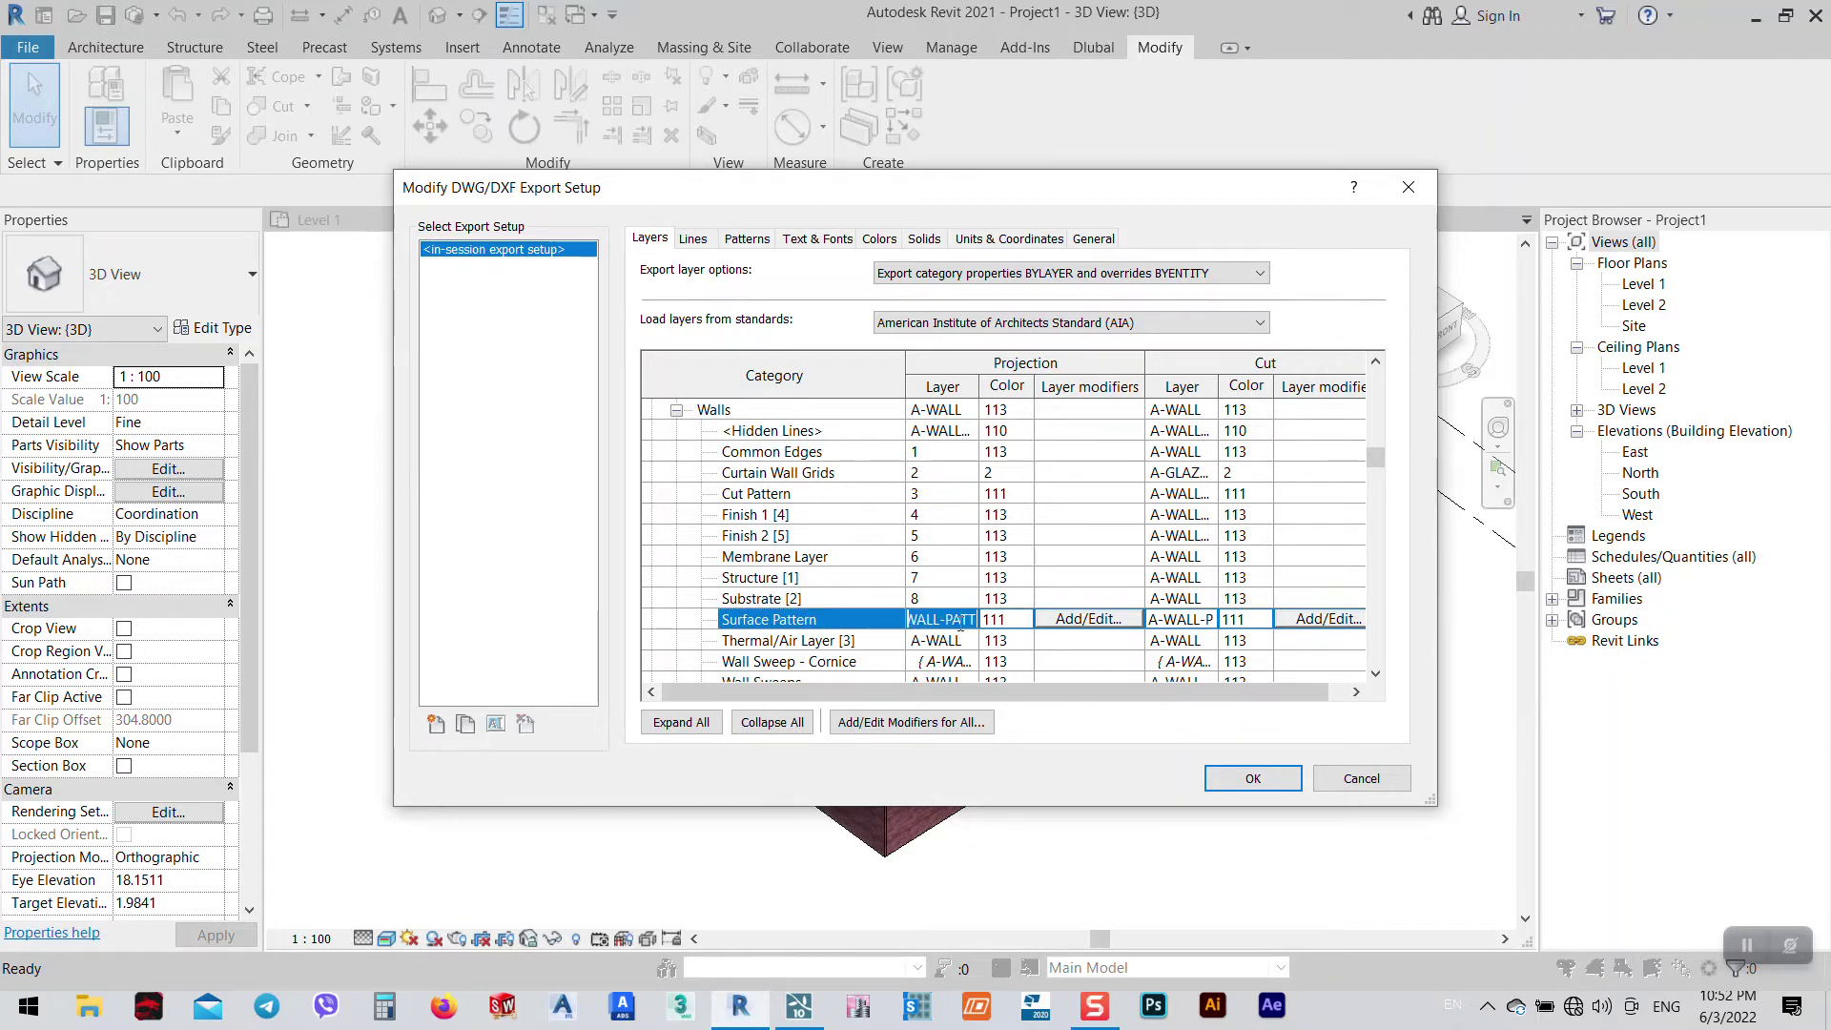
text(9)
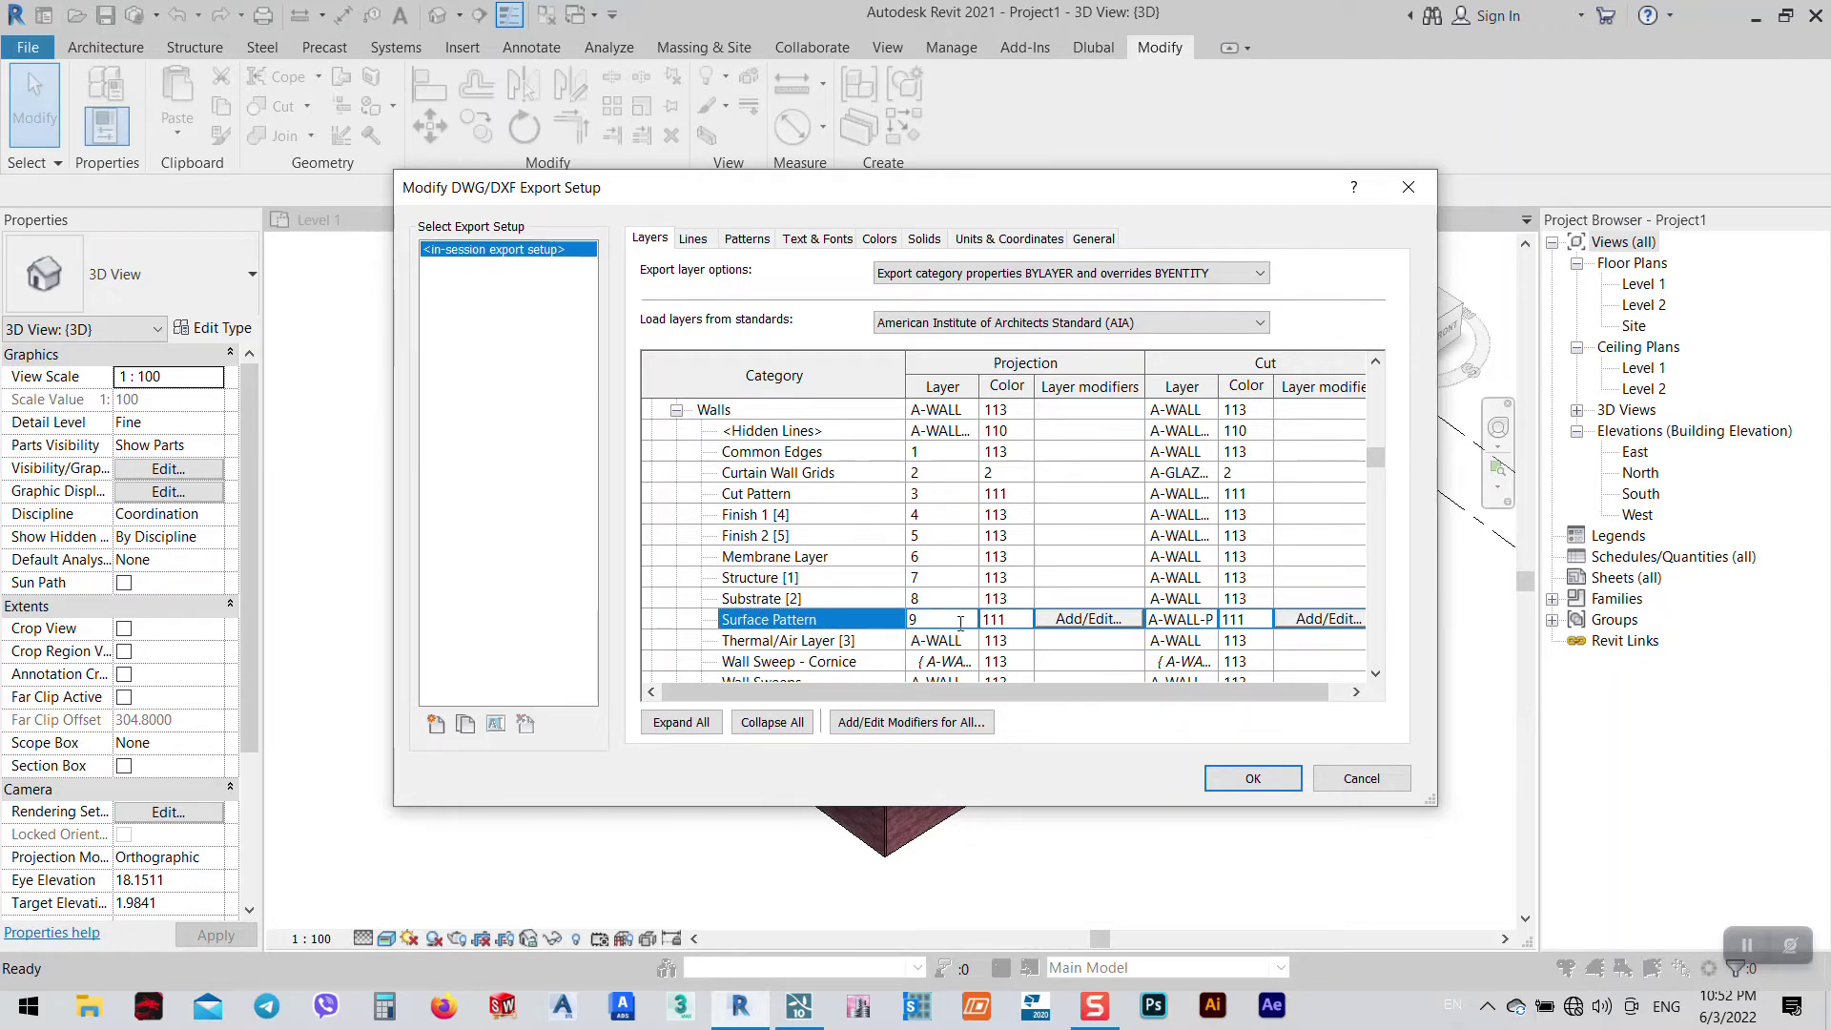
- Set the projection layer names under Walls to 10 for Thermal/Air Layer [3] and 11 for Wall Sweep - Cornice
click(958, 642)
click(958, 642)
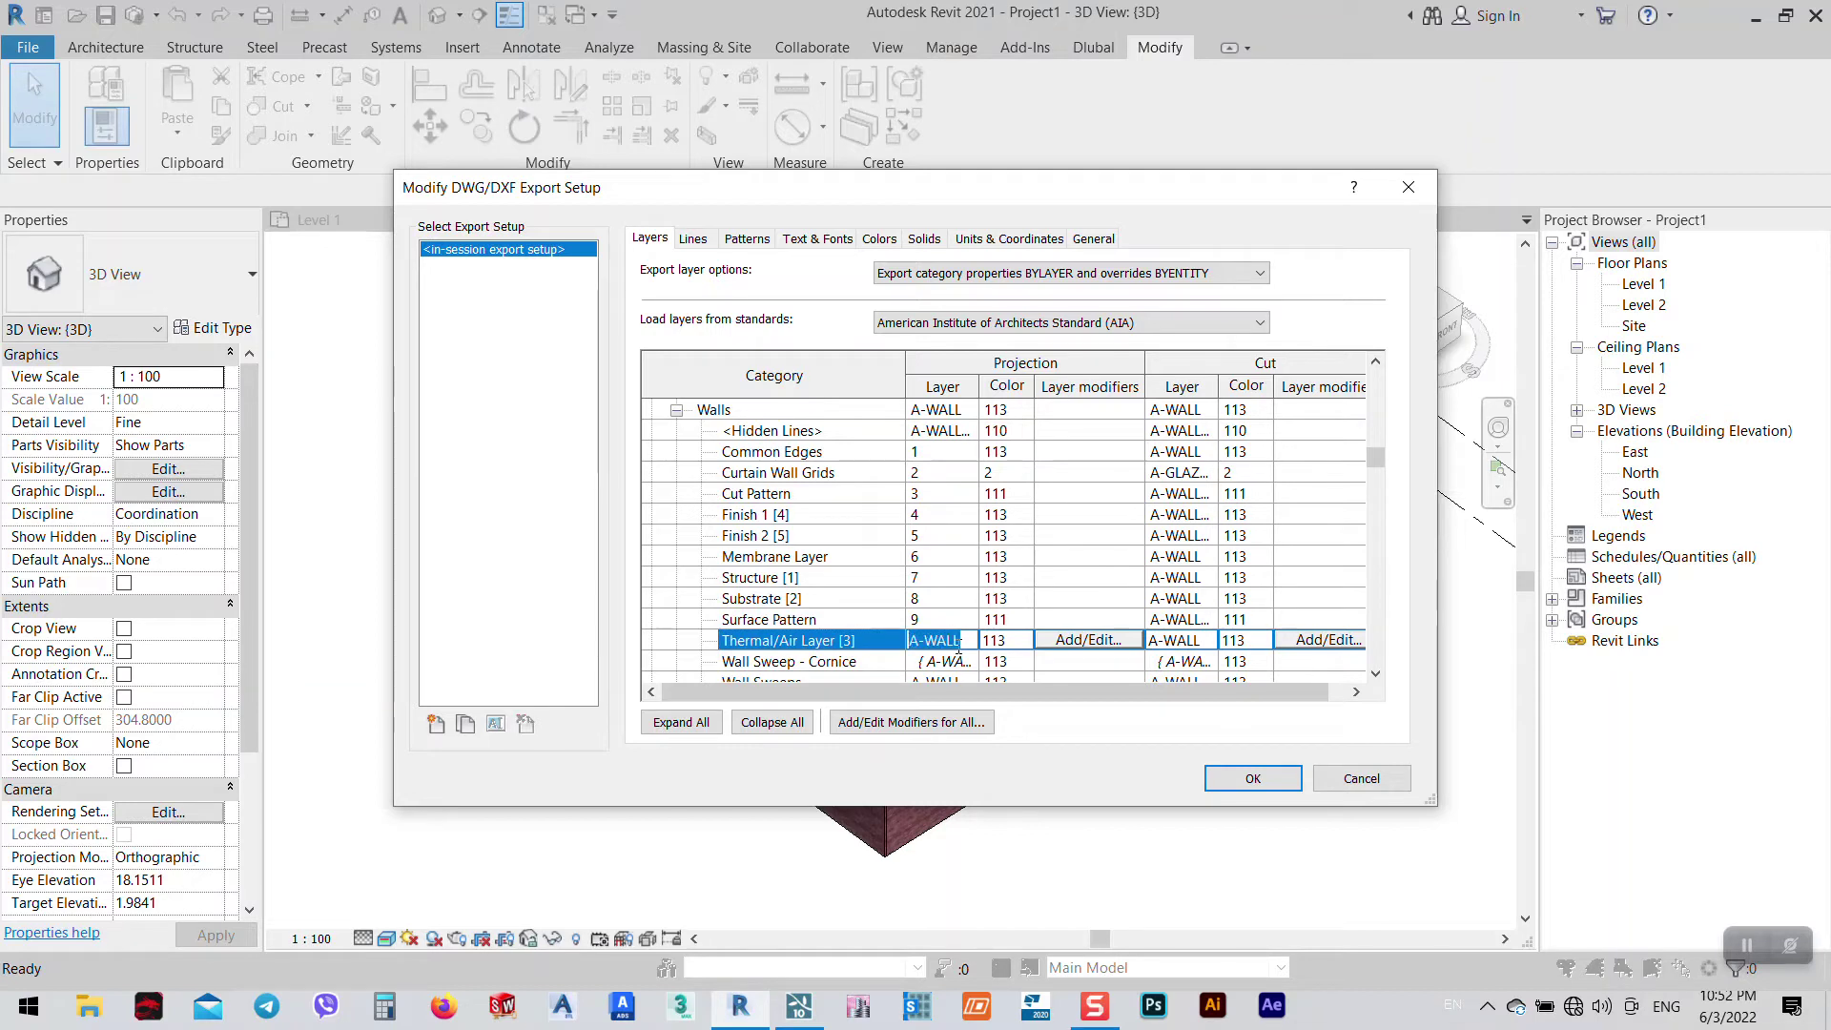
text(10)
click(963, 662)
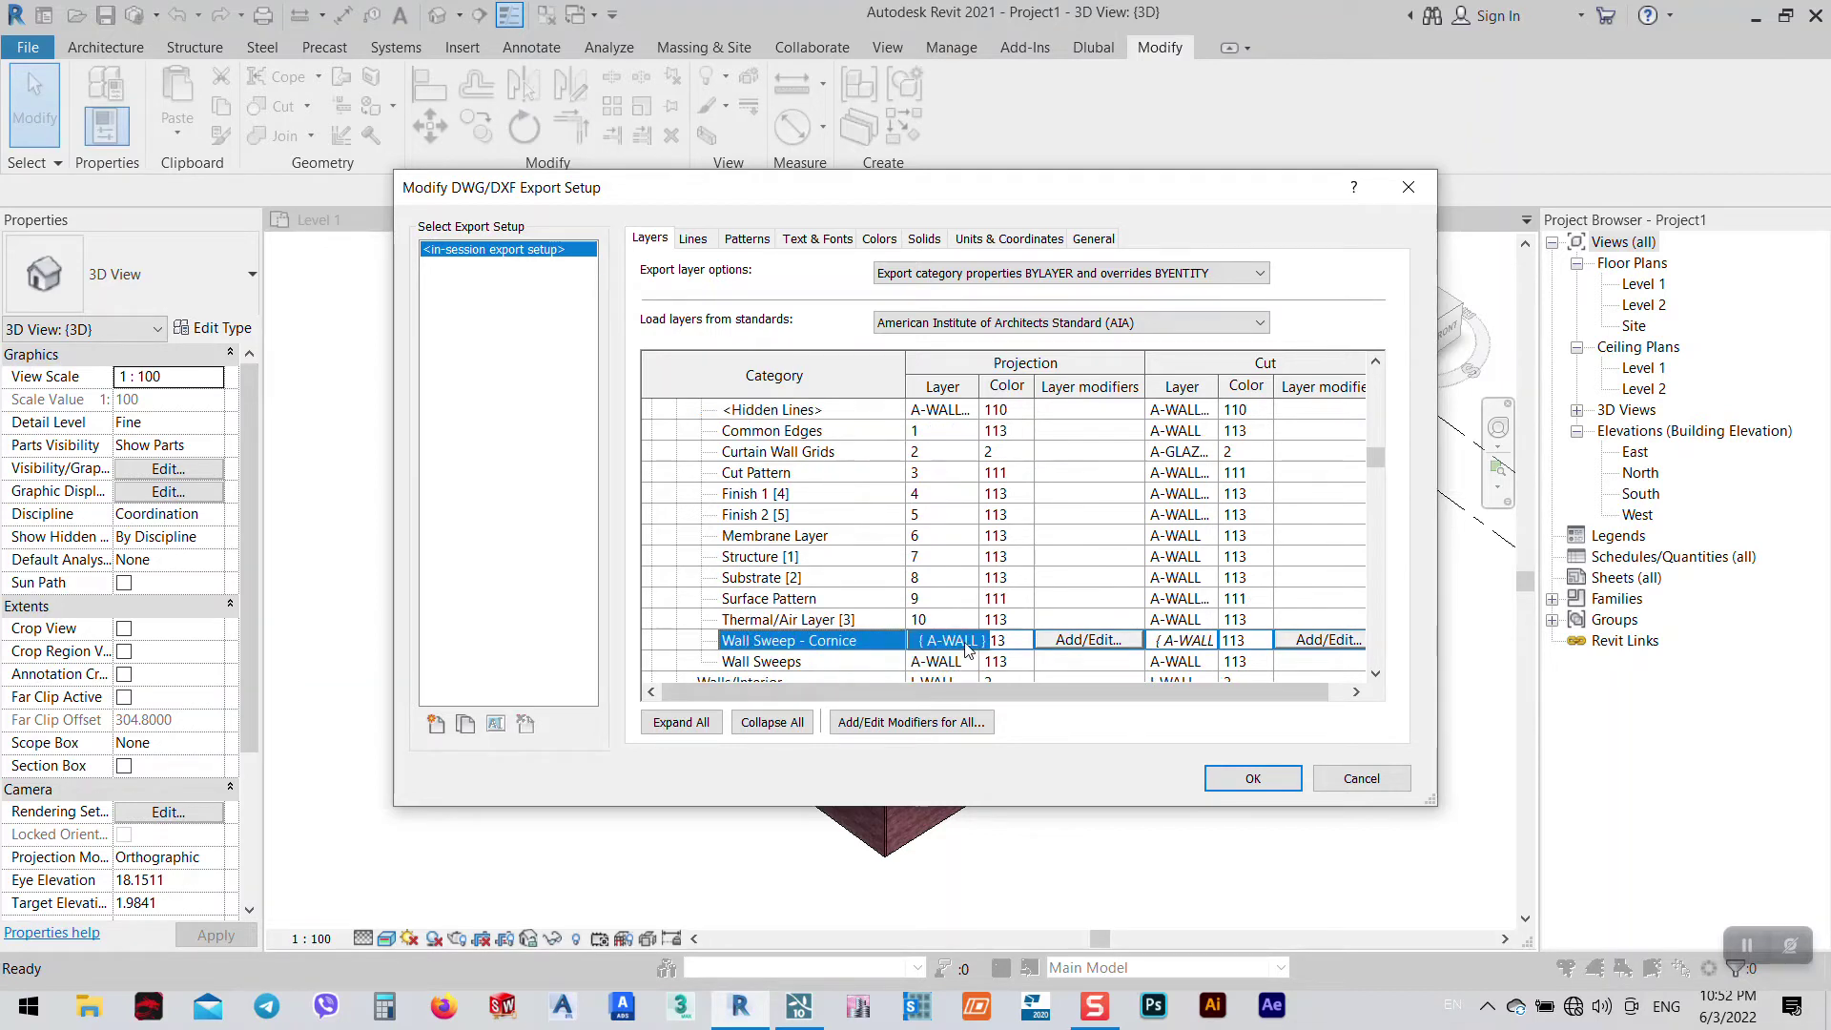
scroll(968, 649, down, 1)
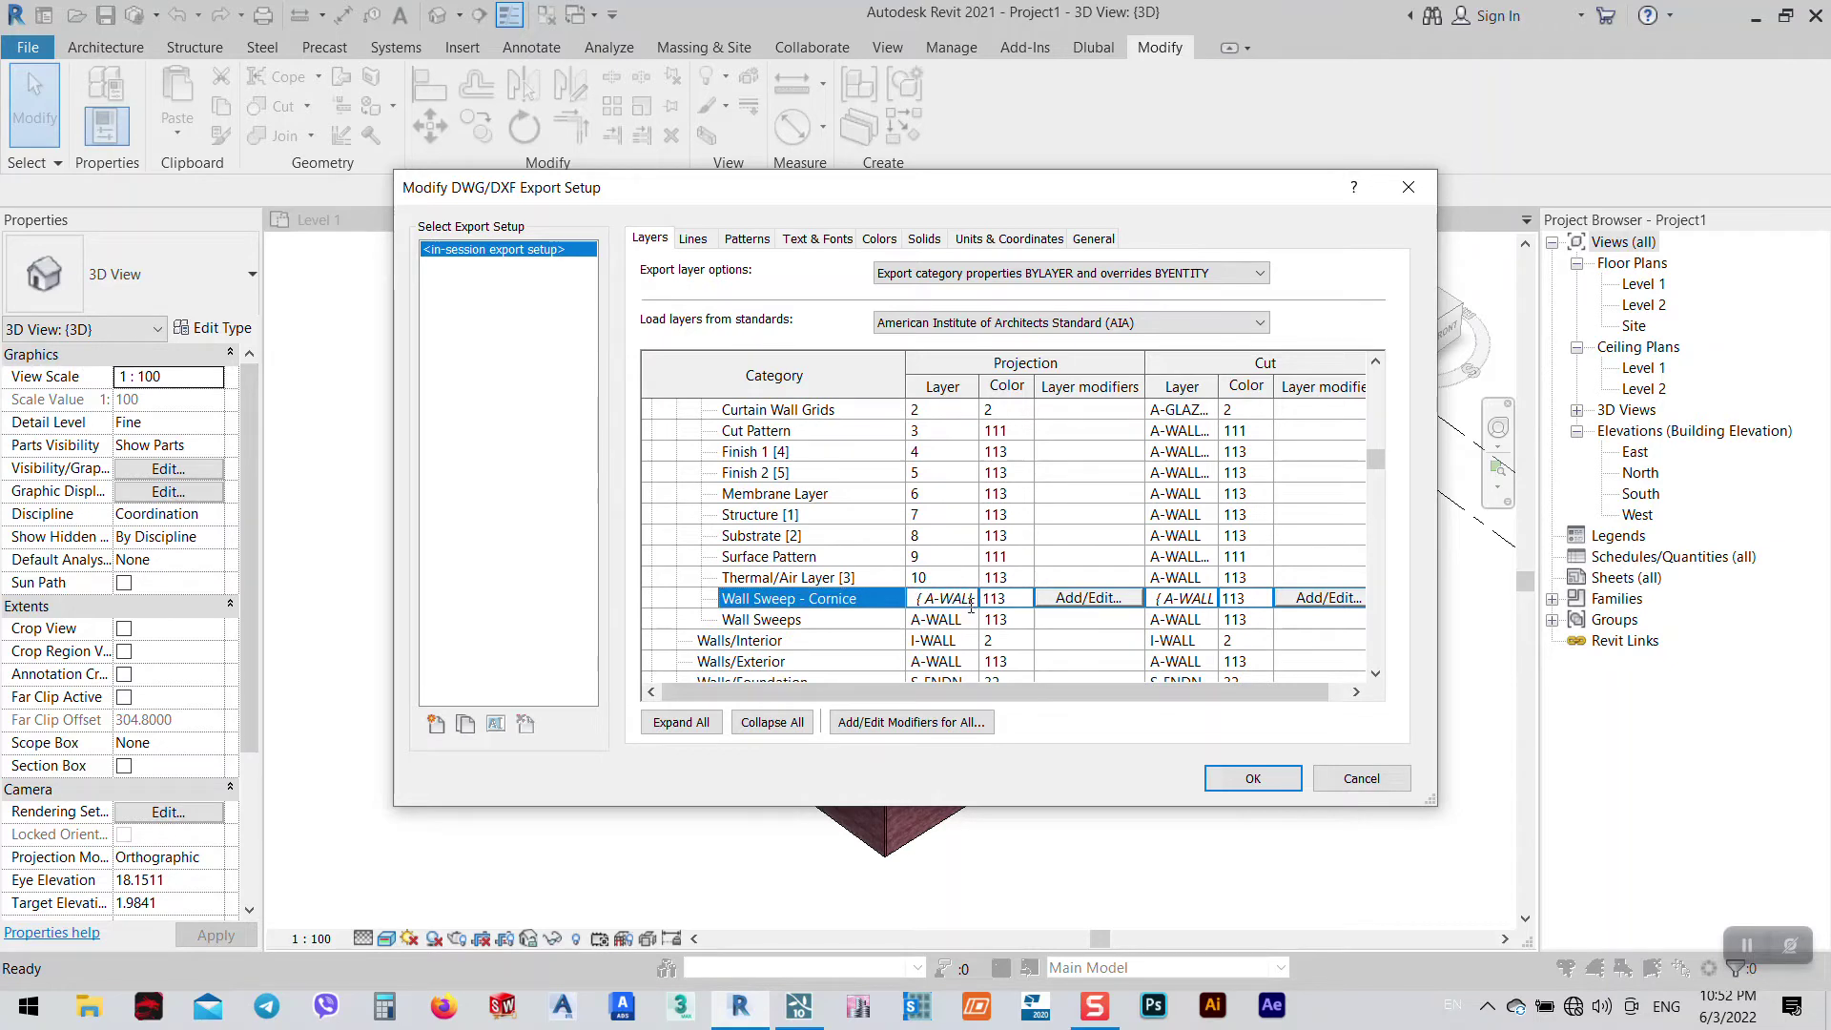
double_click(971, 604)
text(11)
- Set the projection layer name of the Walls subcategory Wall Sweeps to 12 and accept the export setup
click(965, 618)
double_click(965, 618)
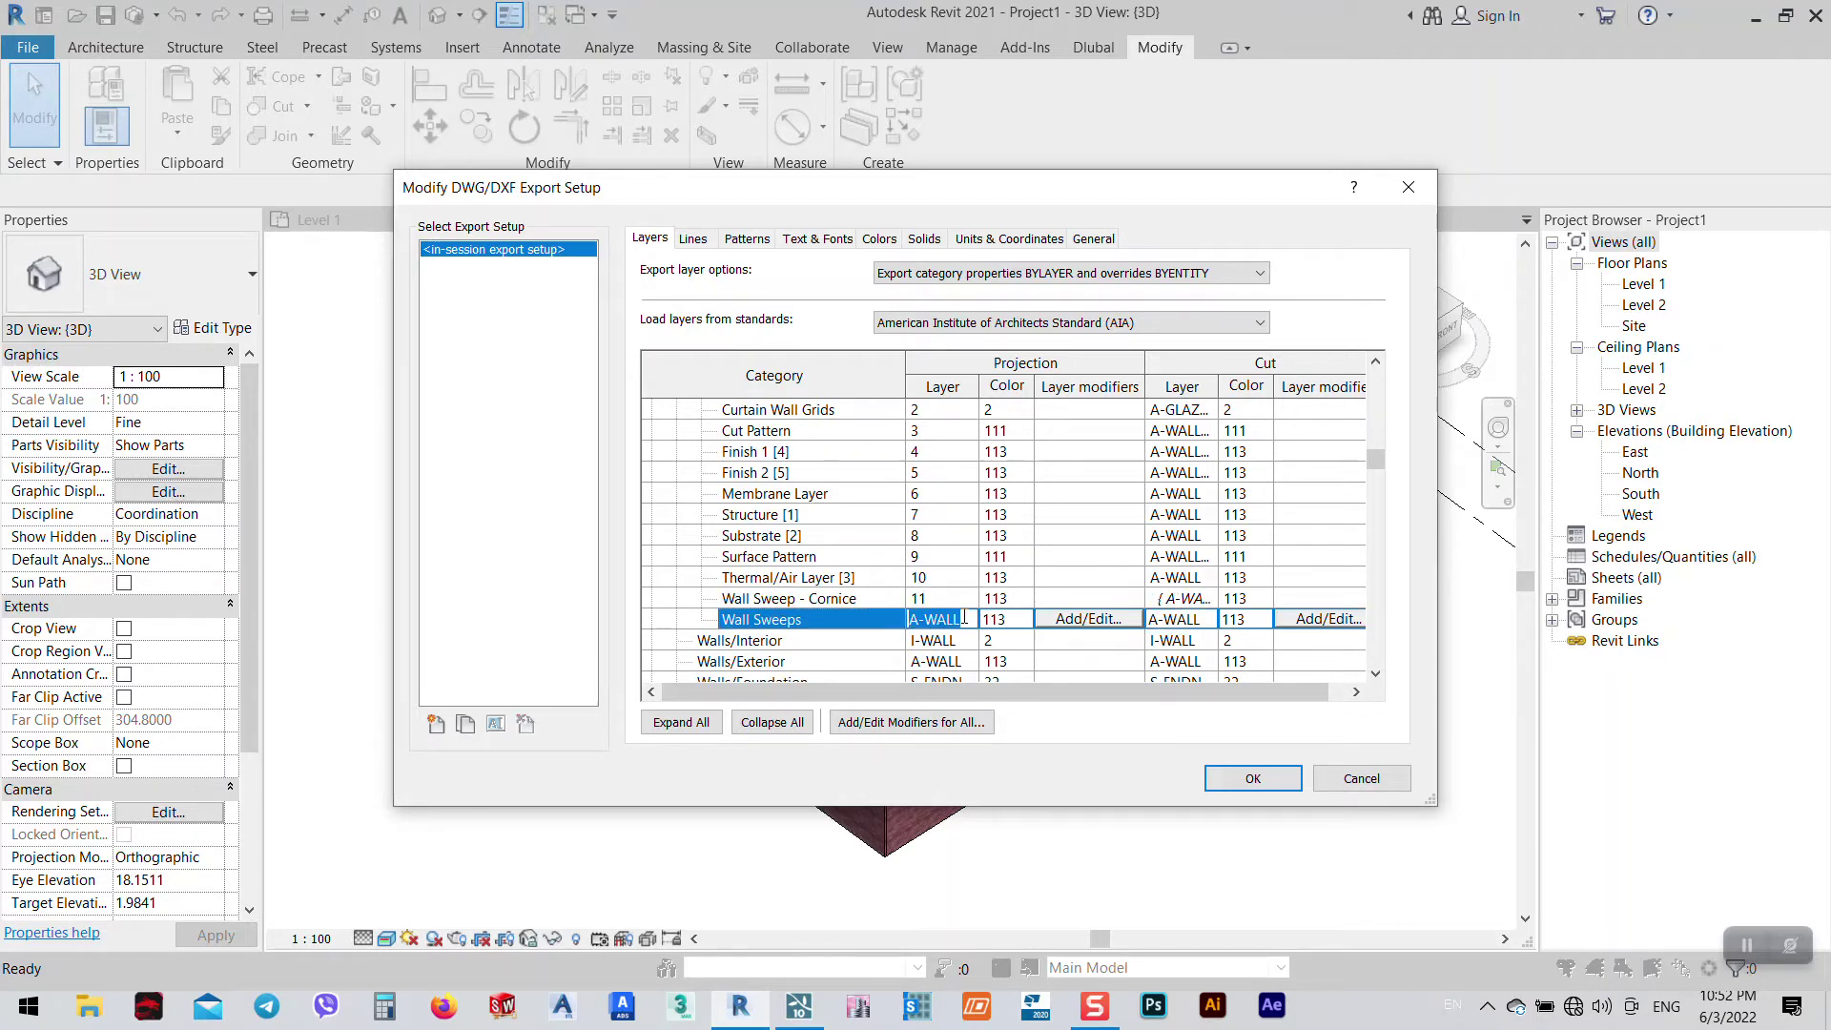
text(11)
key(BackSpace)
text(0)
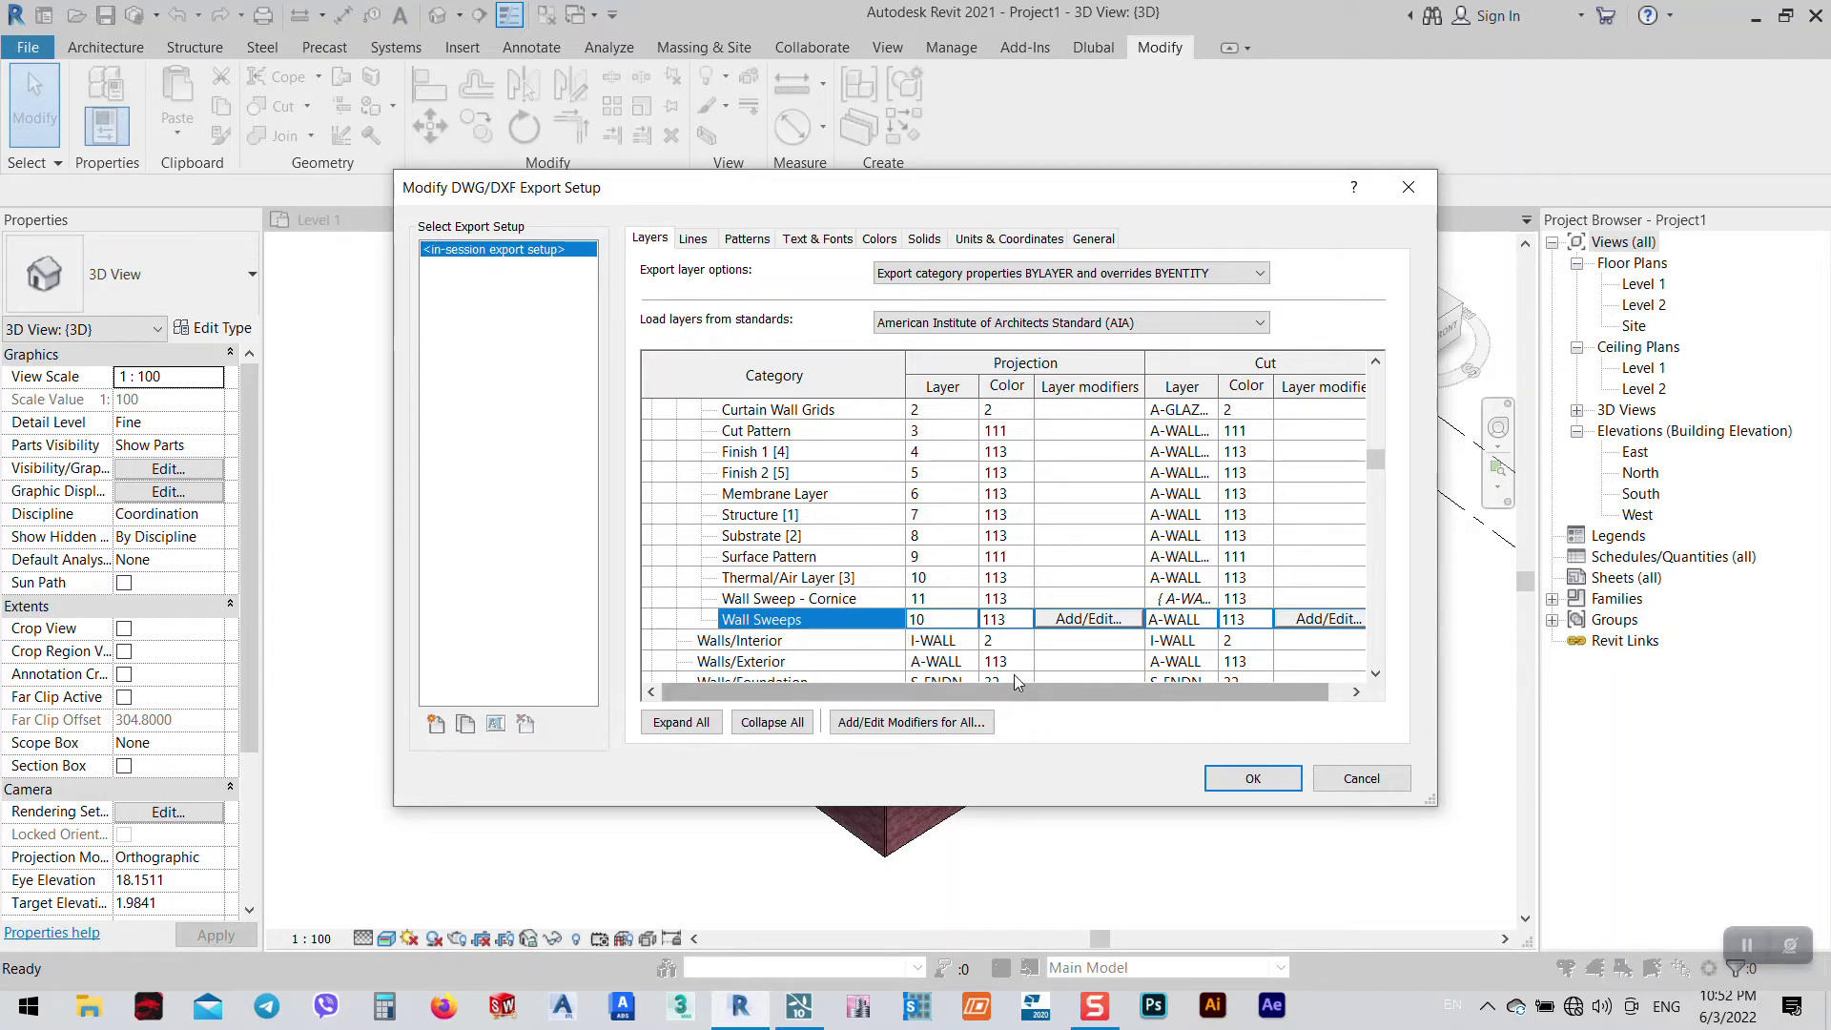
key(BackSpace)
text(2)
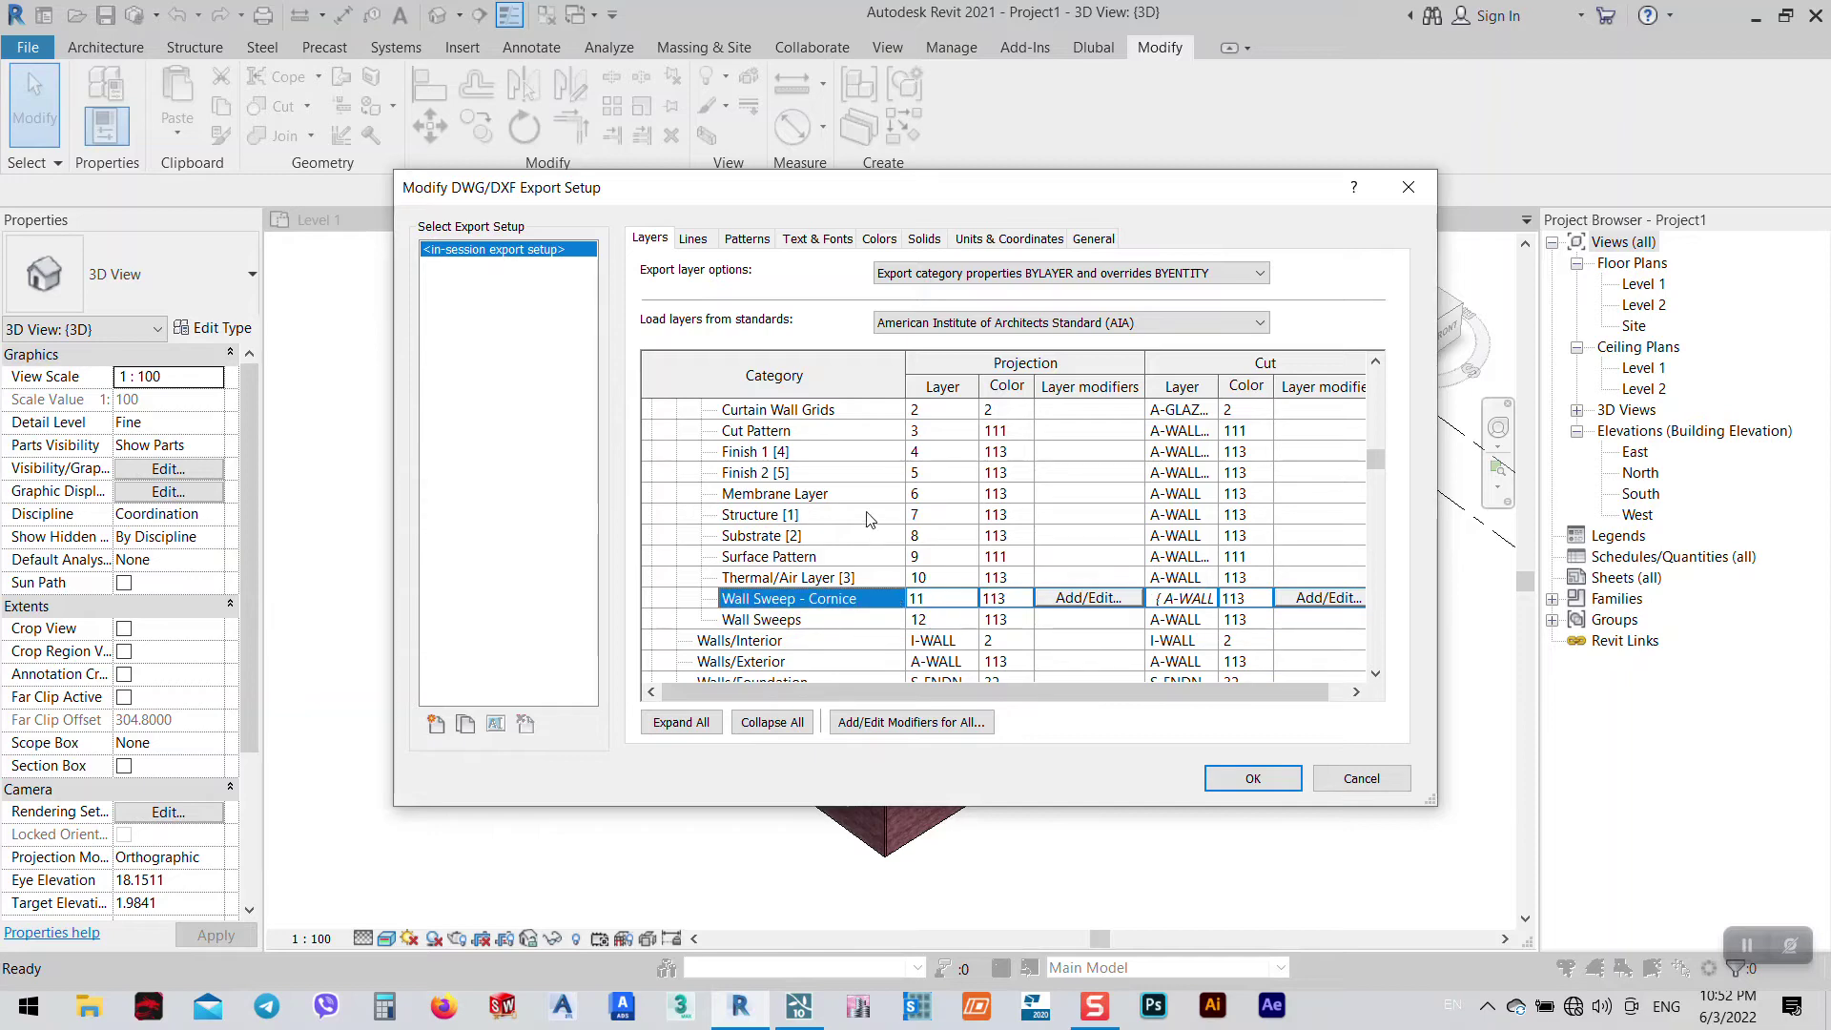
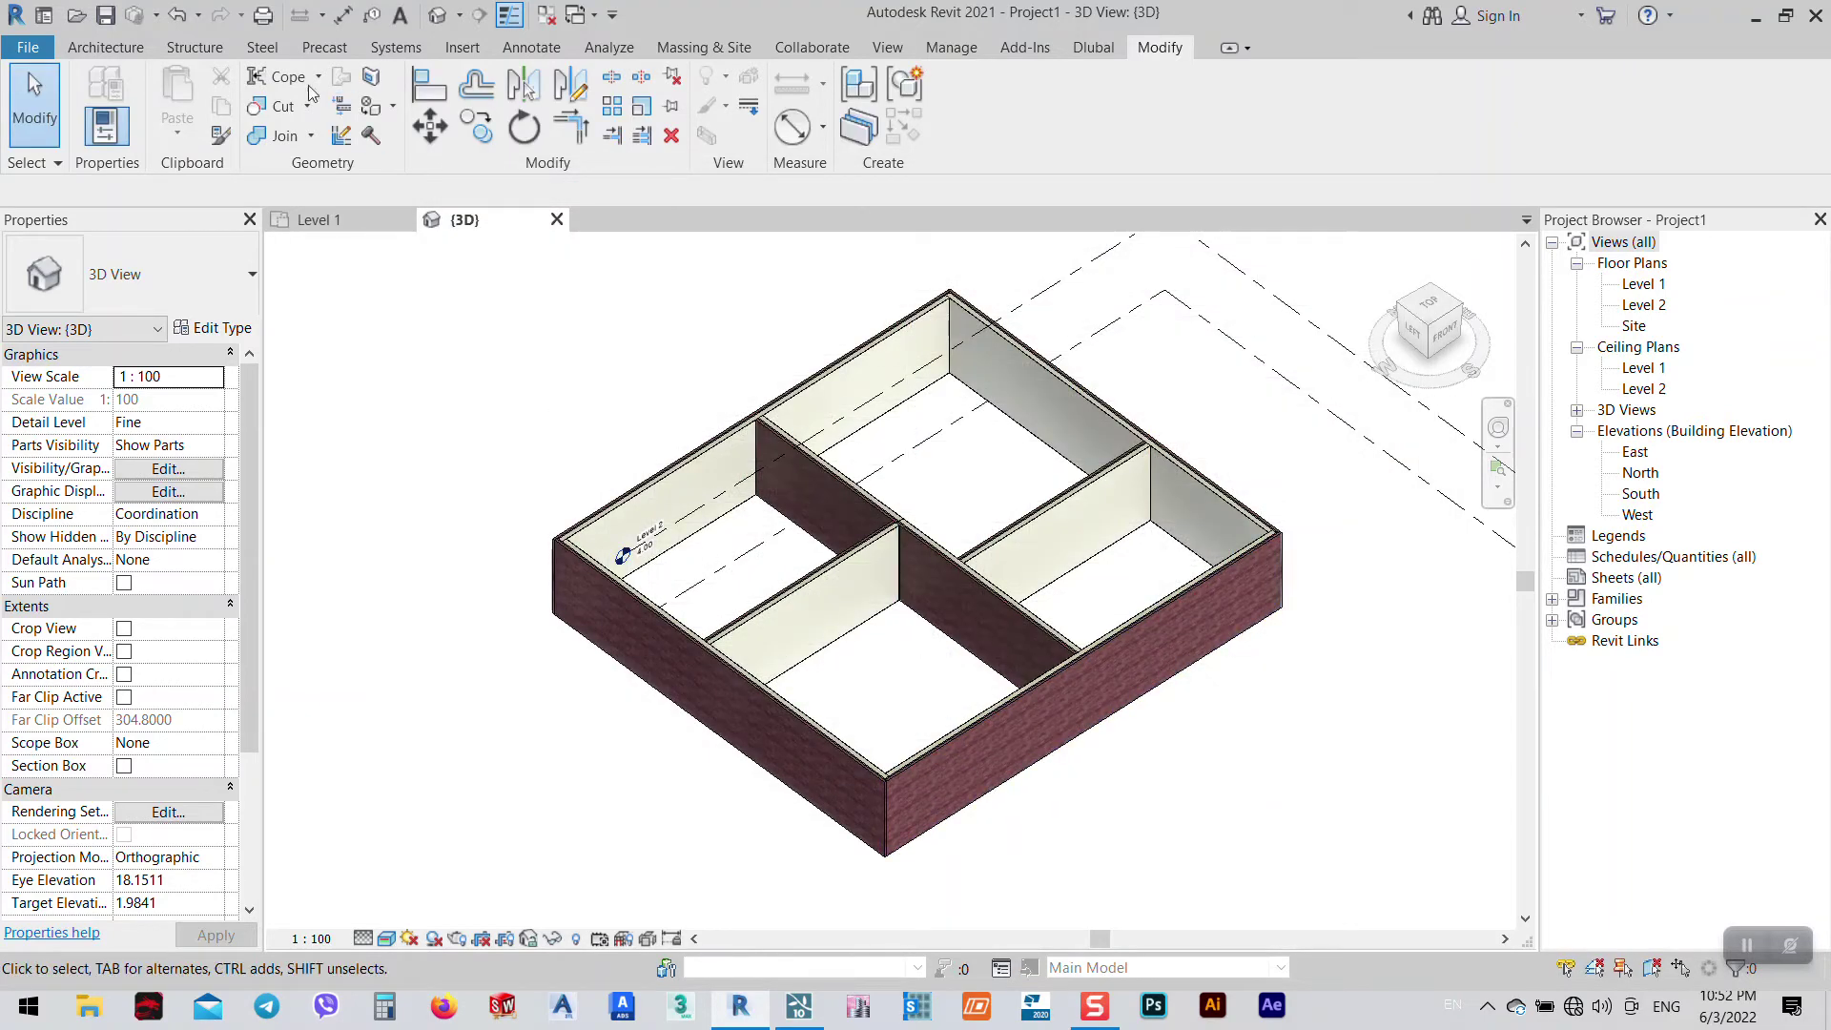
- Export the 3D view as an AutoCAD 2018 DWG file named op3 in the EP-tutorial folder
click(29, 50)
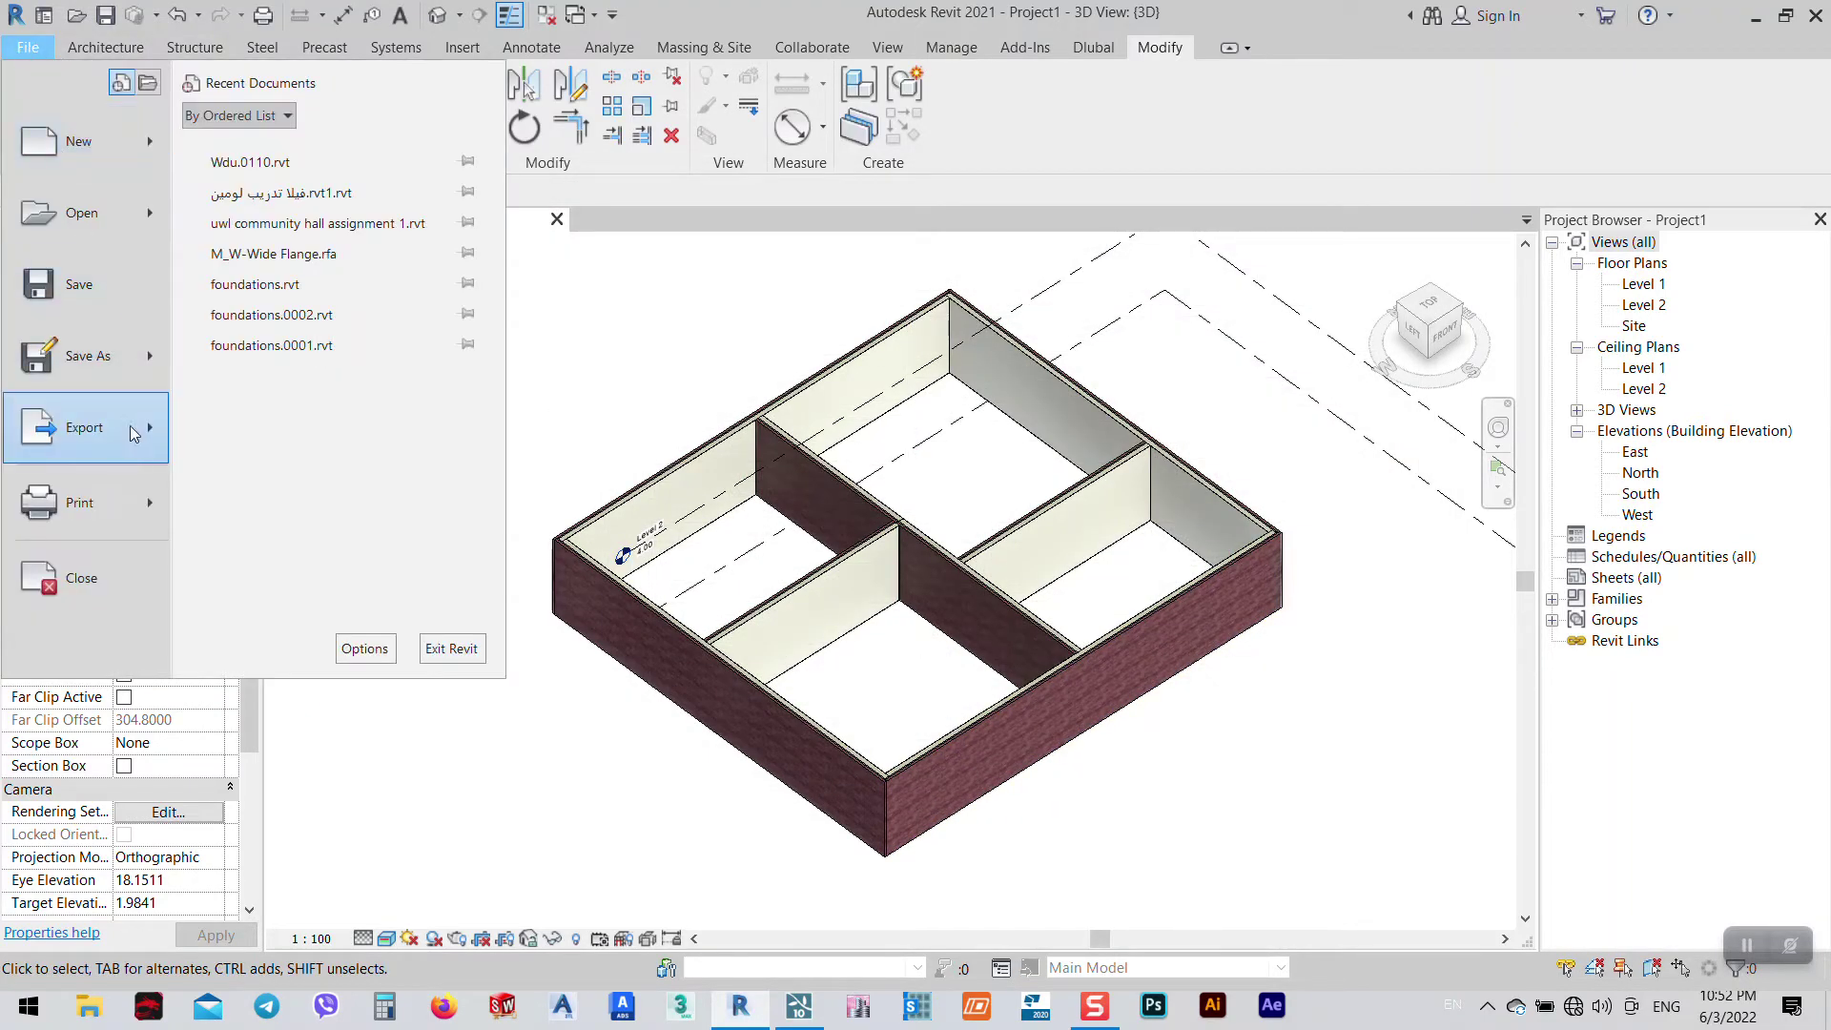
mouse_move(84, 427)
mouse_move(348, 153)
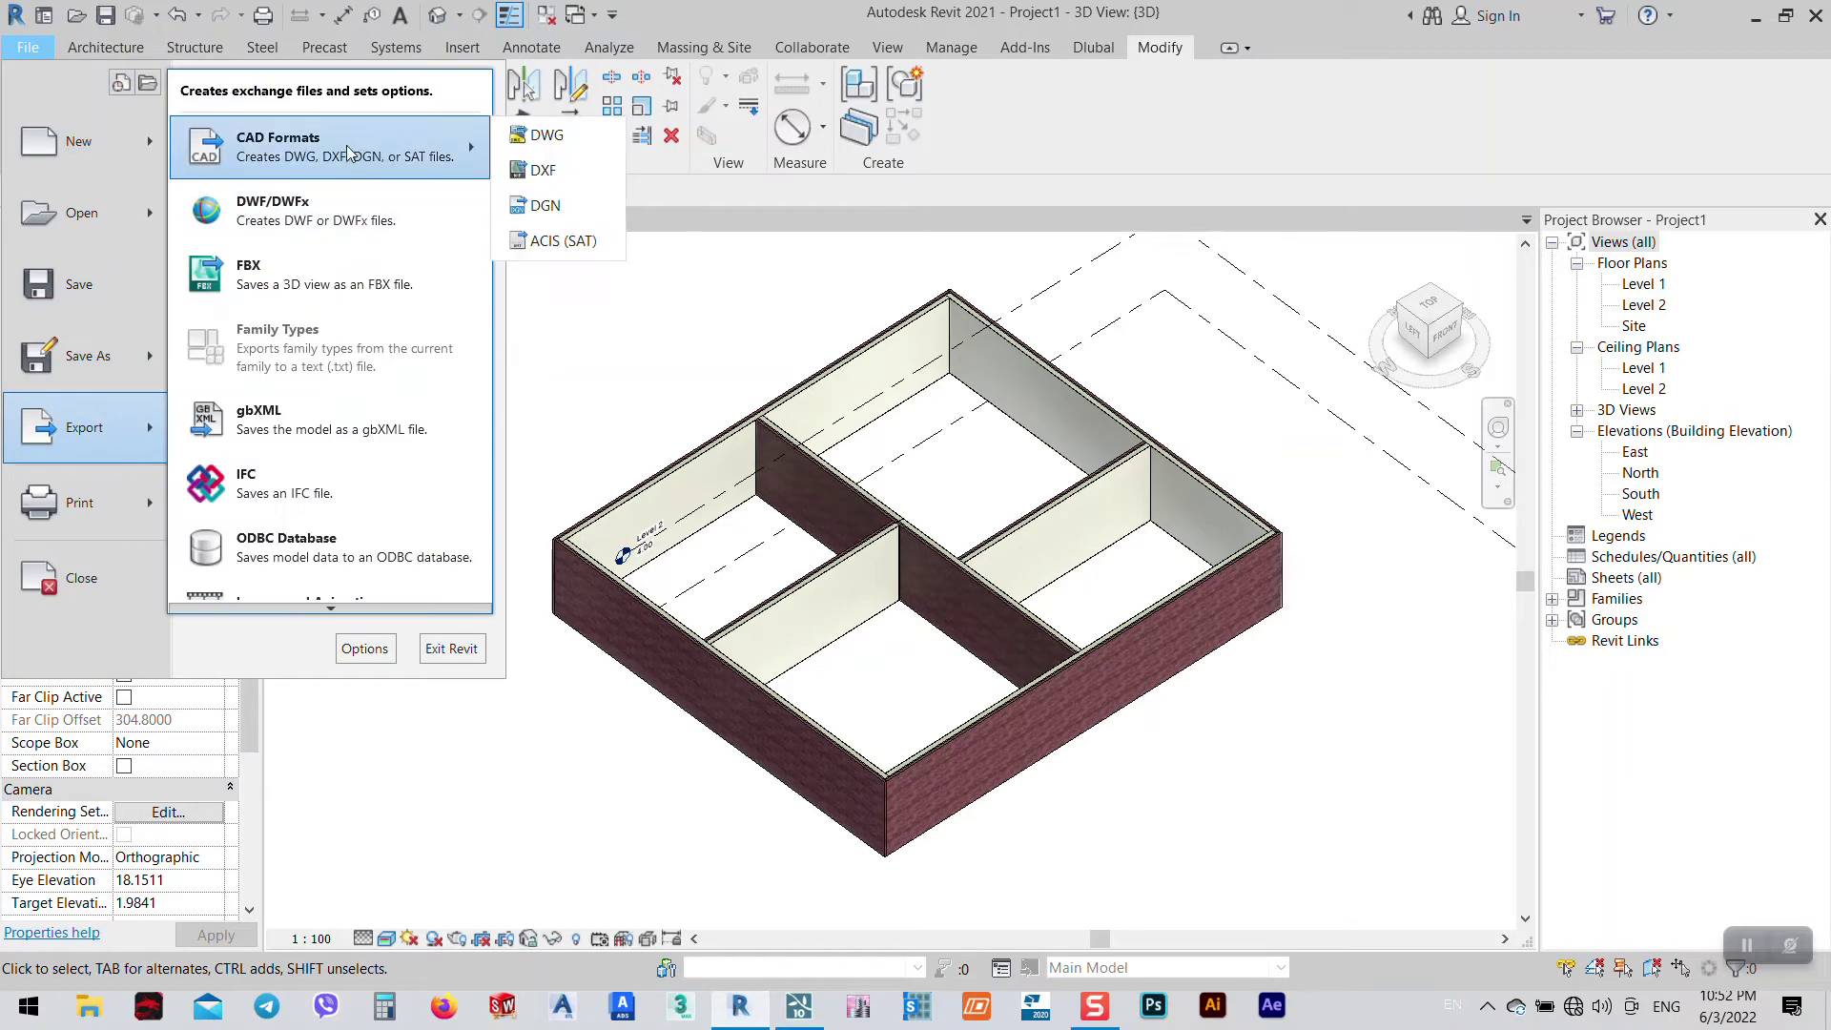
click(545, 134)
click(873, 834)
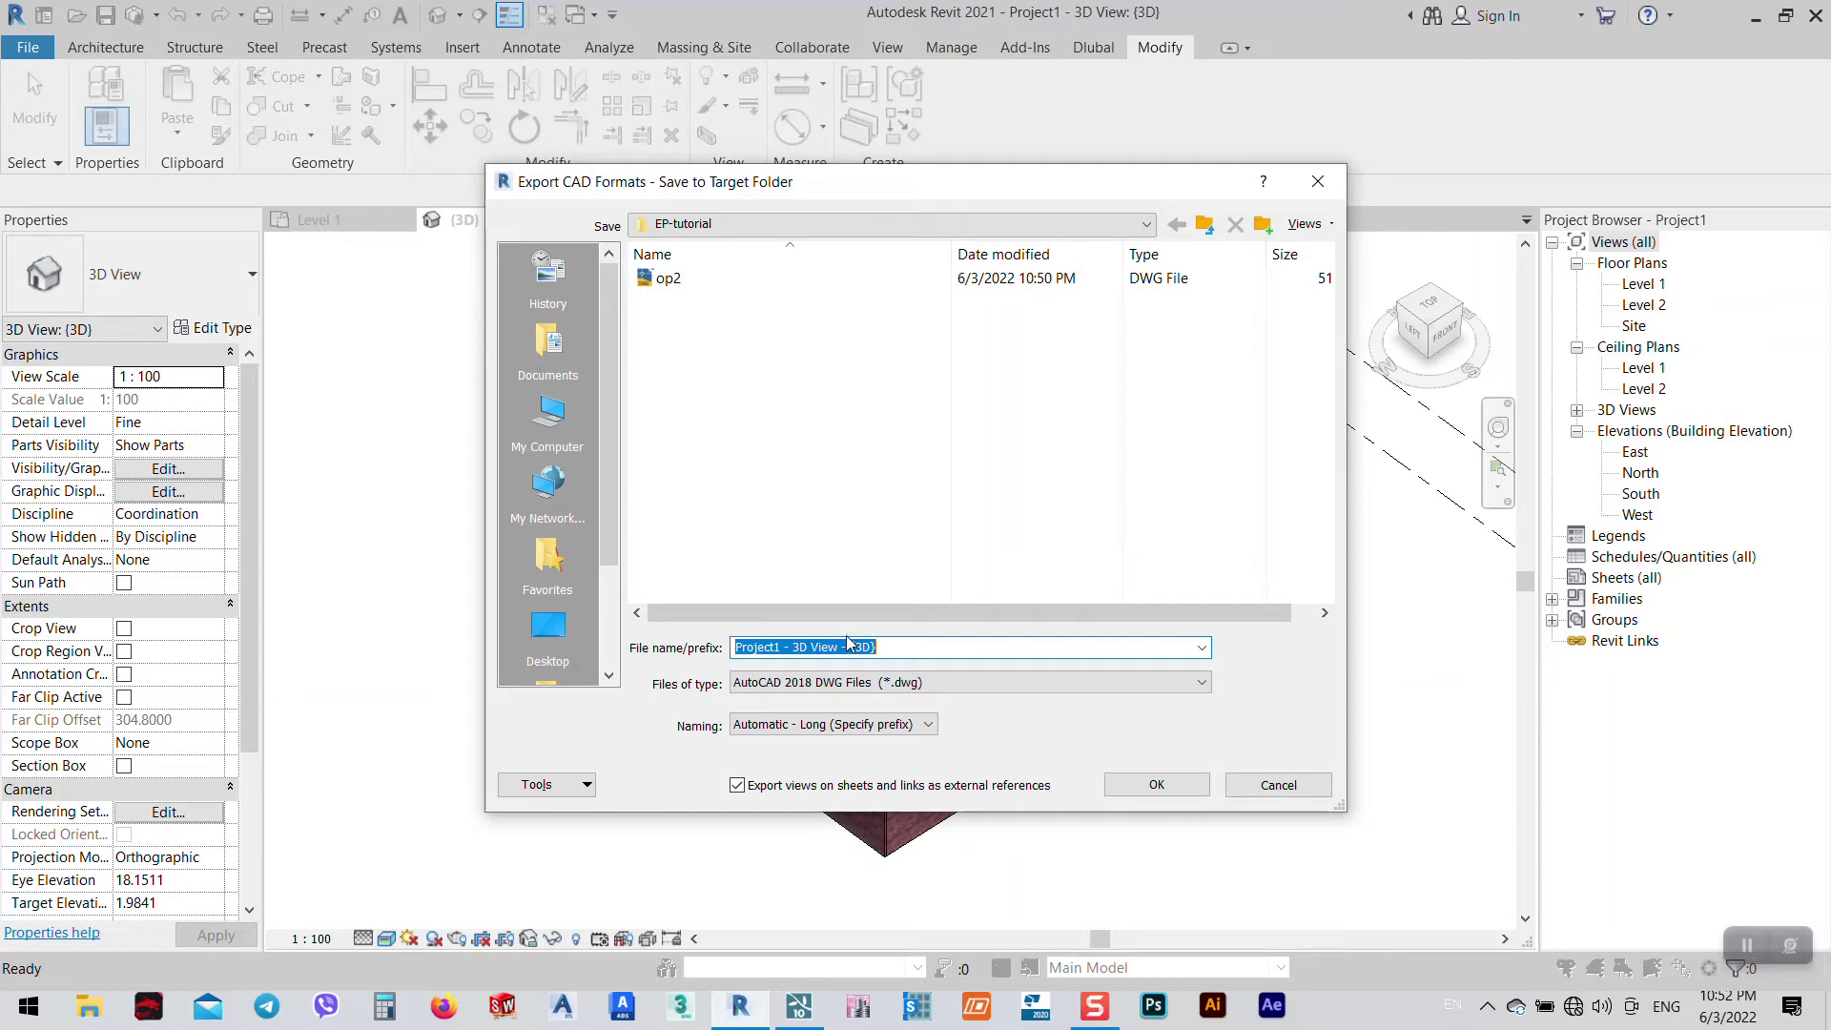
text(op3)
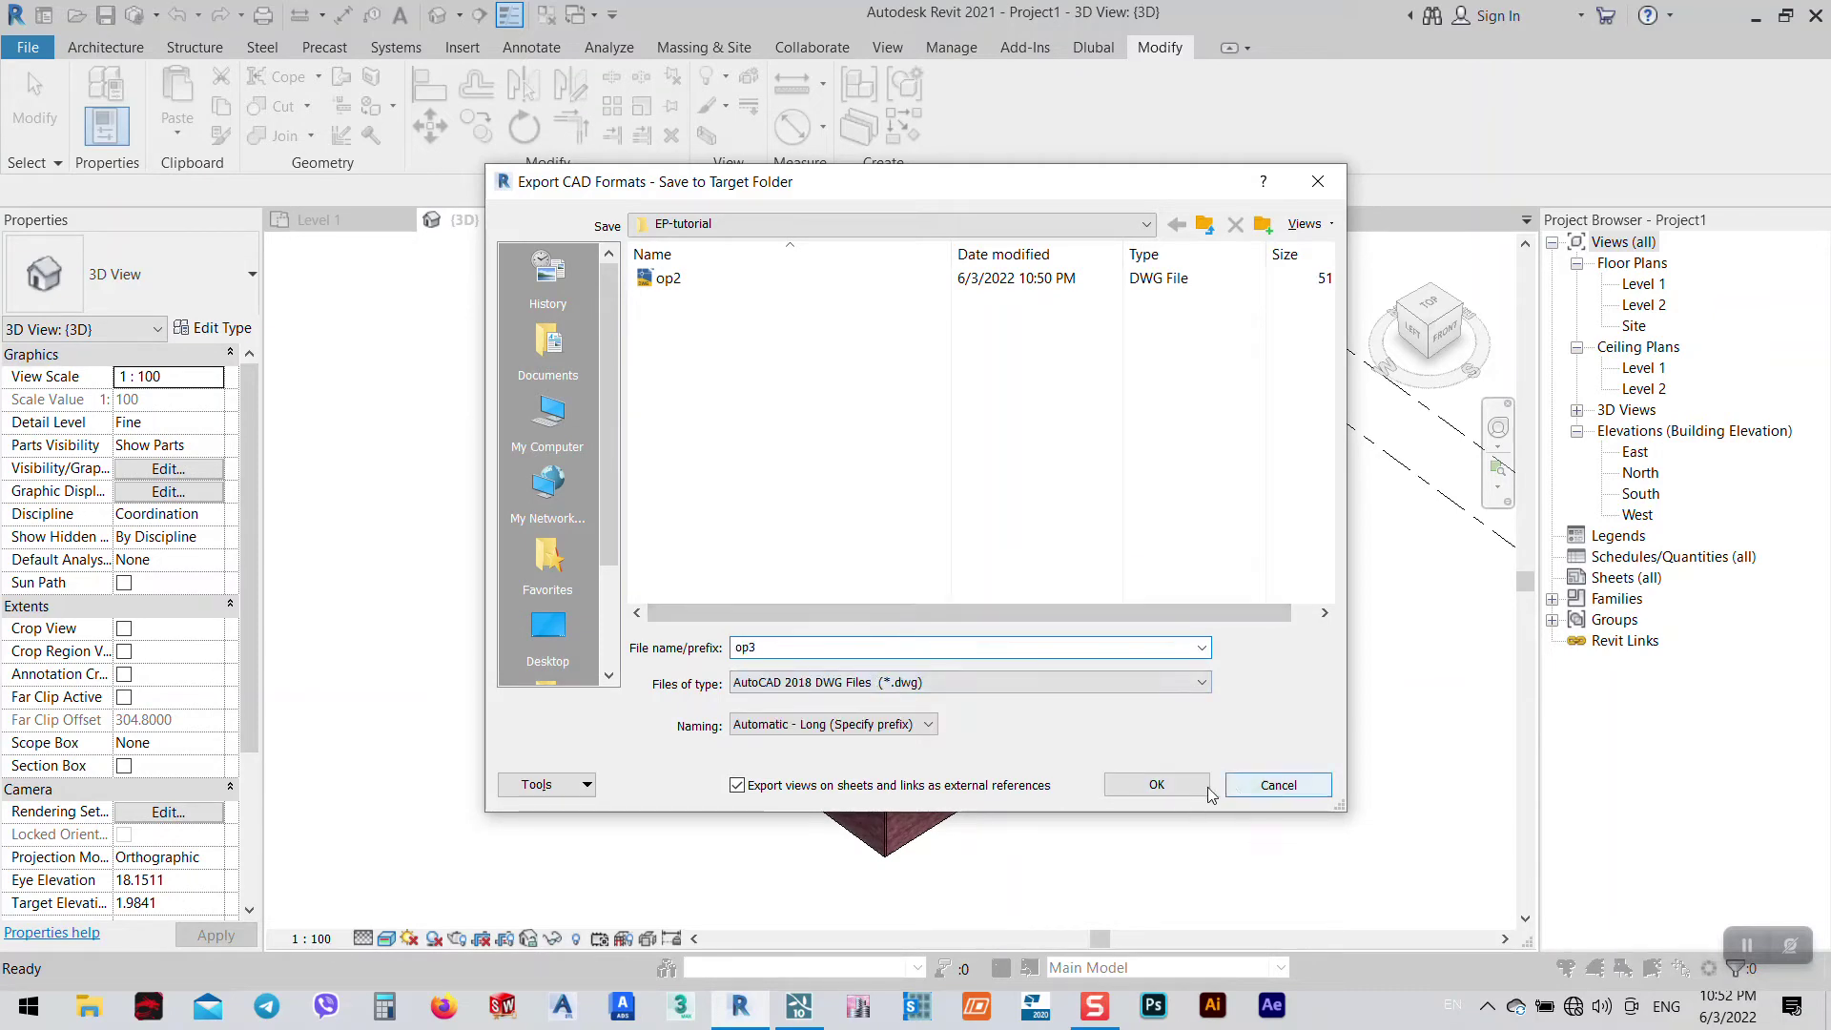
click(1163, 784)
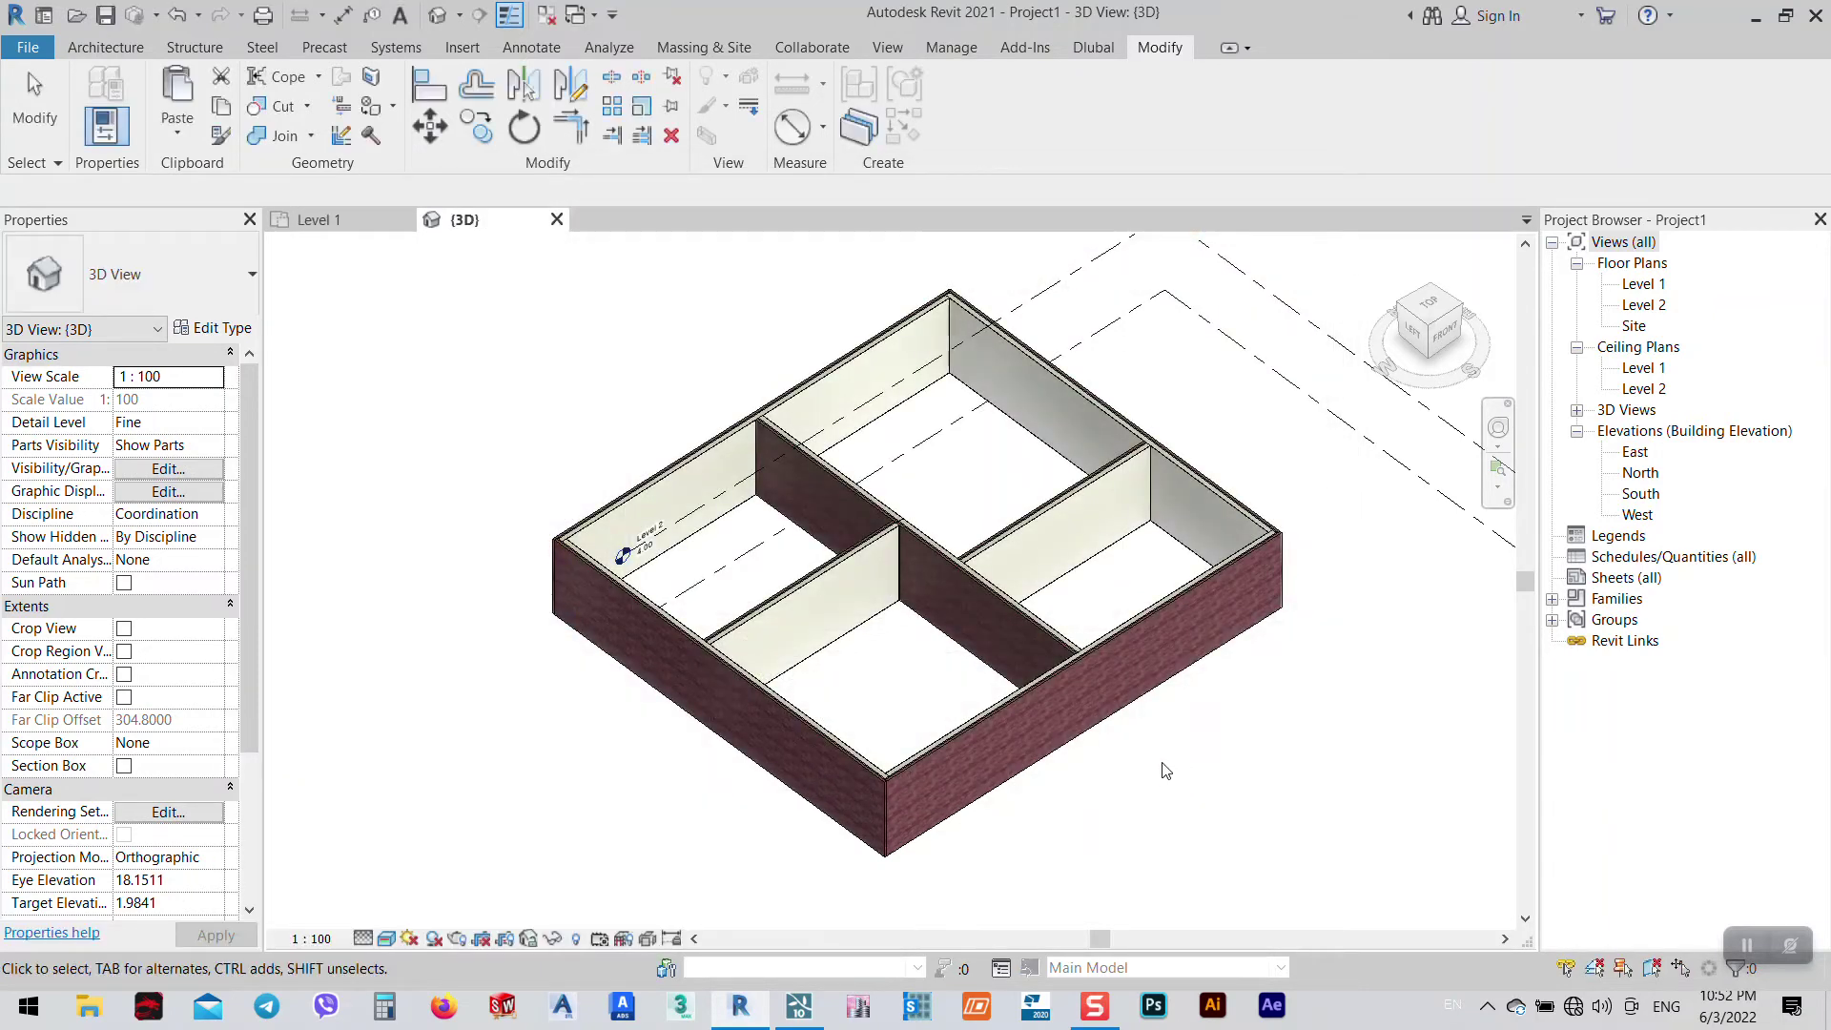
- Switch to Lumion, import op3.dwg with edges/lines off, and place the model beside the existing ones
click(799, 1005)
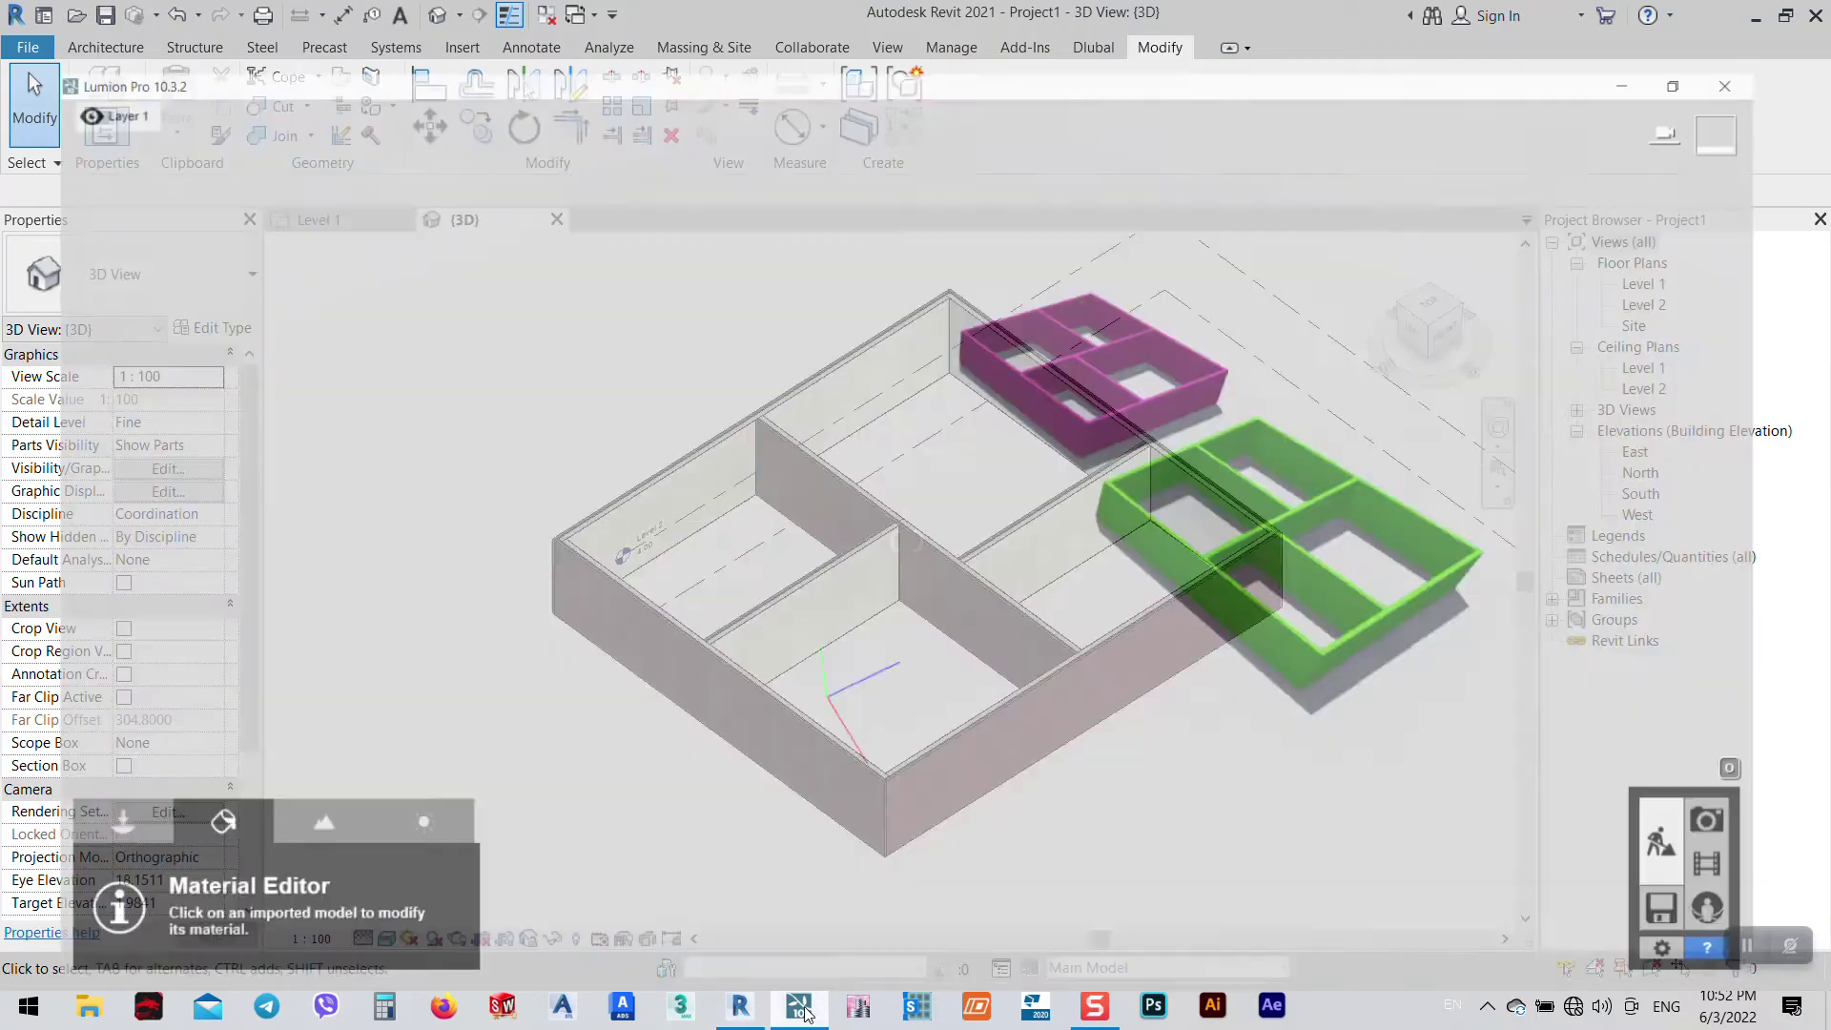
click(97, 812)
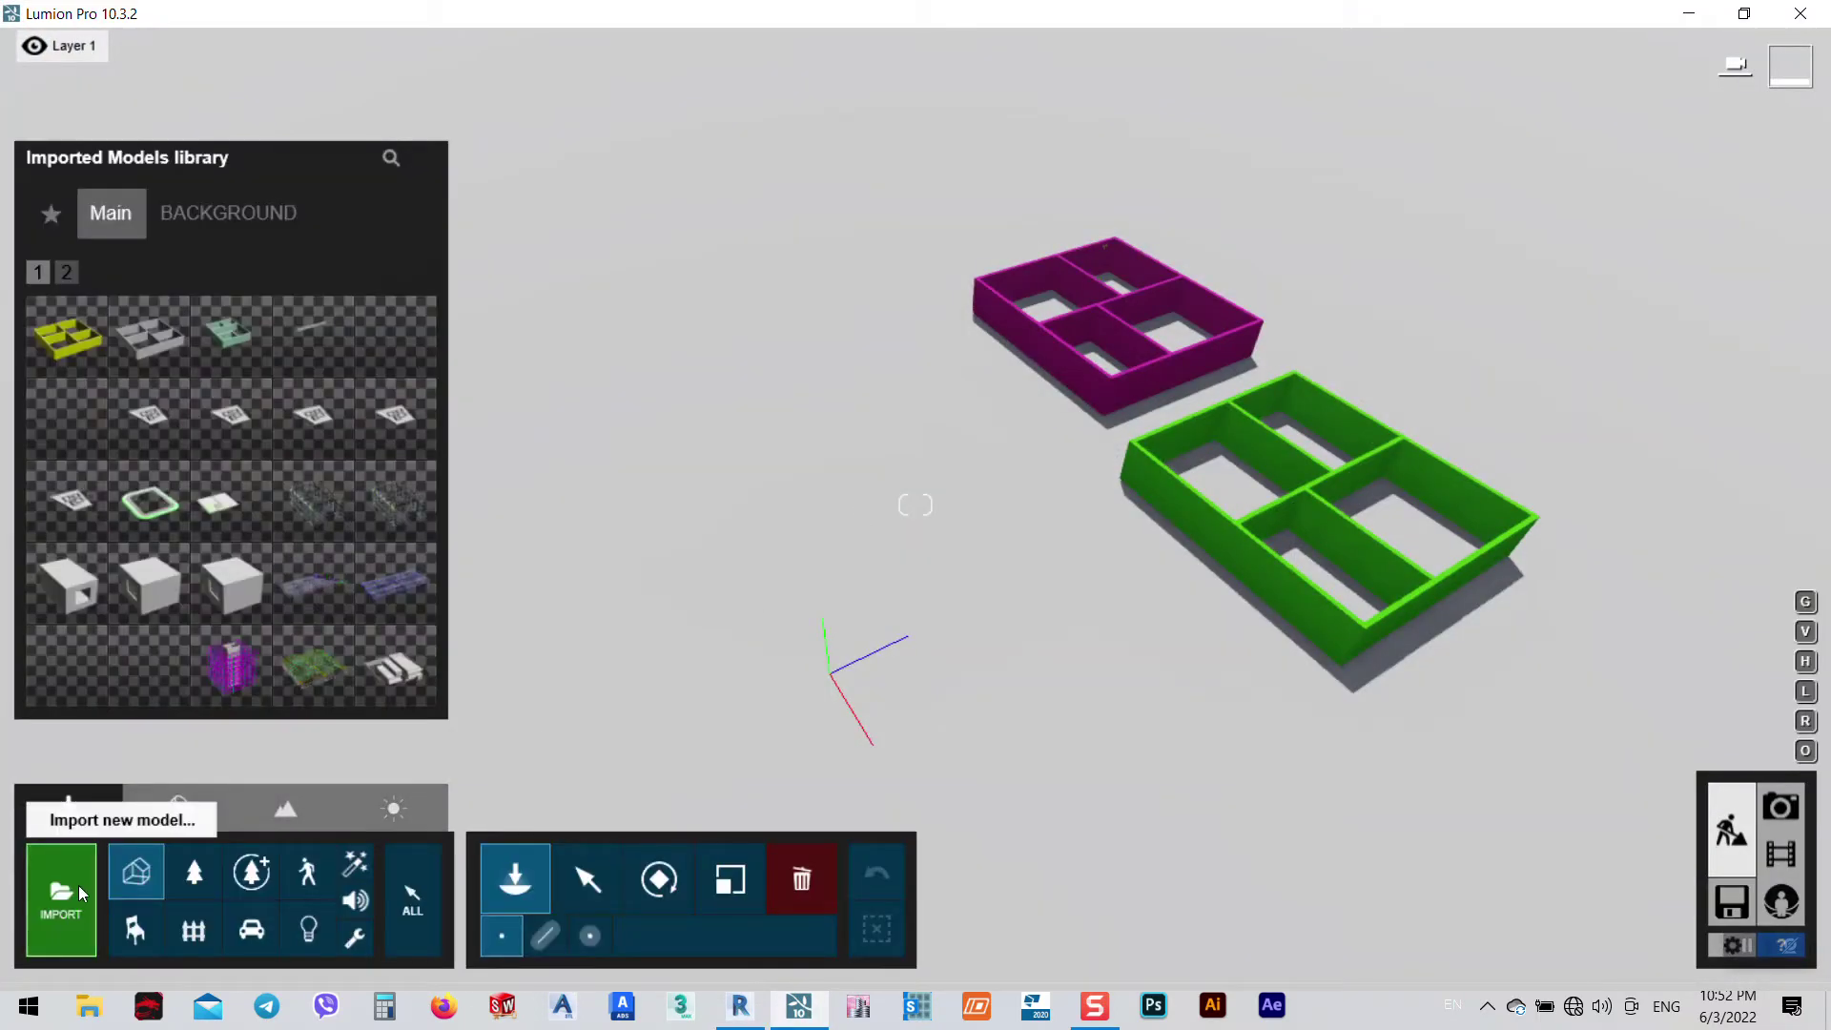
double_click(1009, 351)
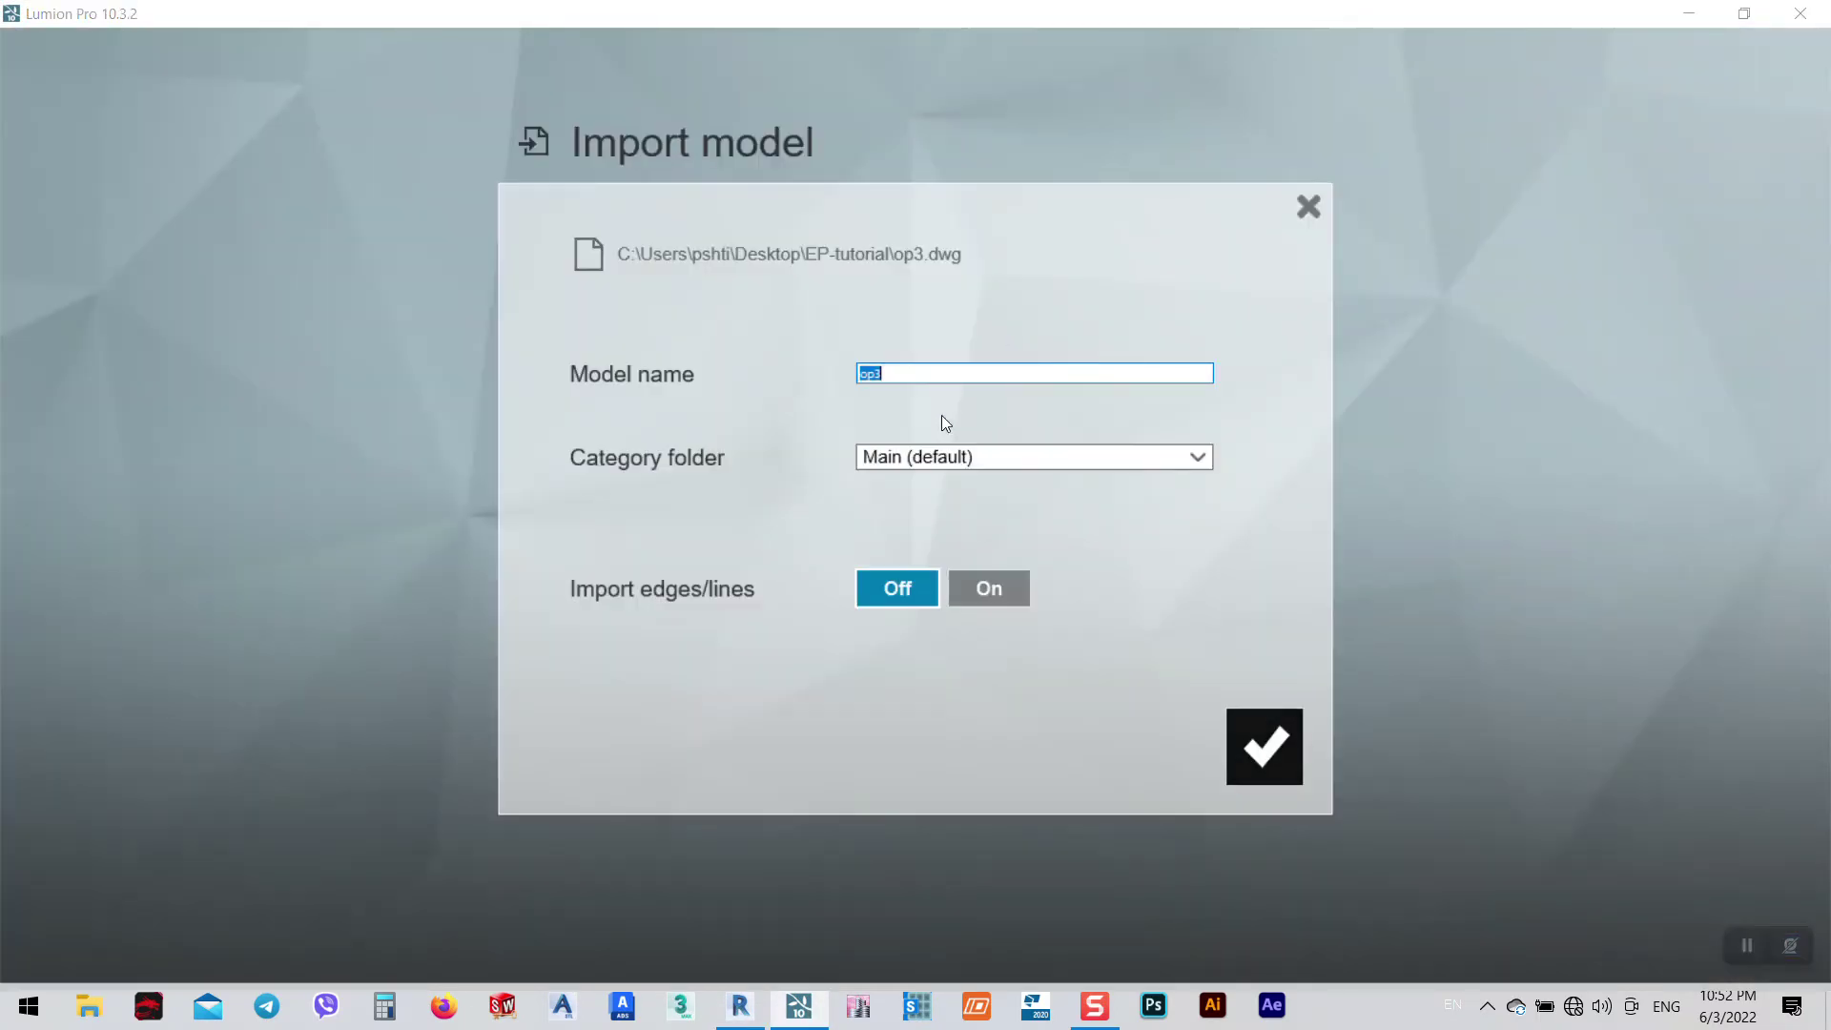
click(1249, 758)
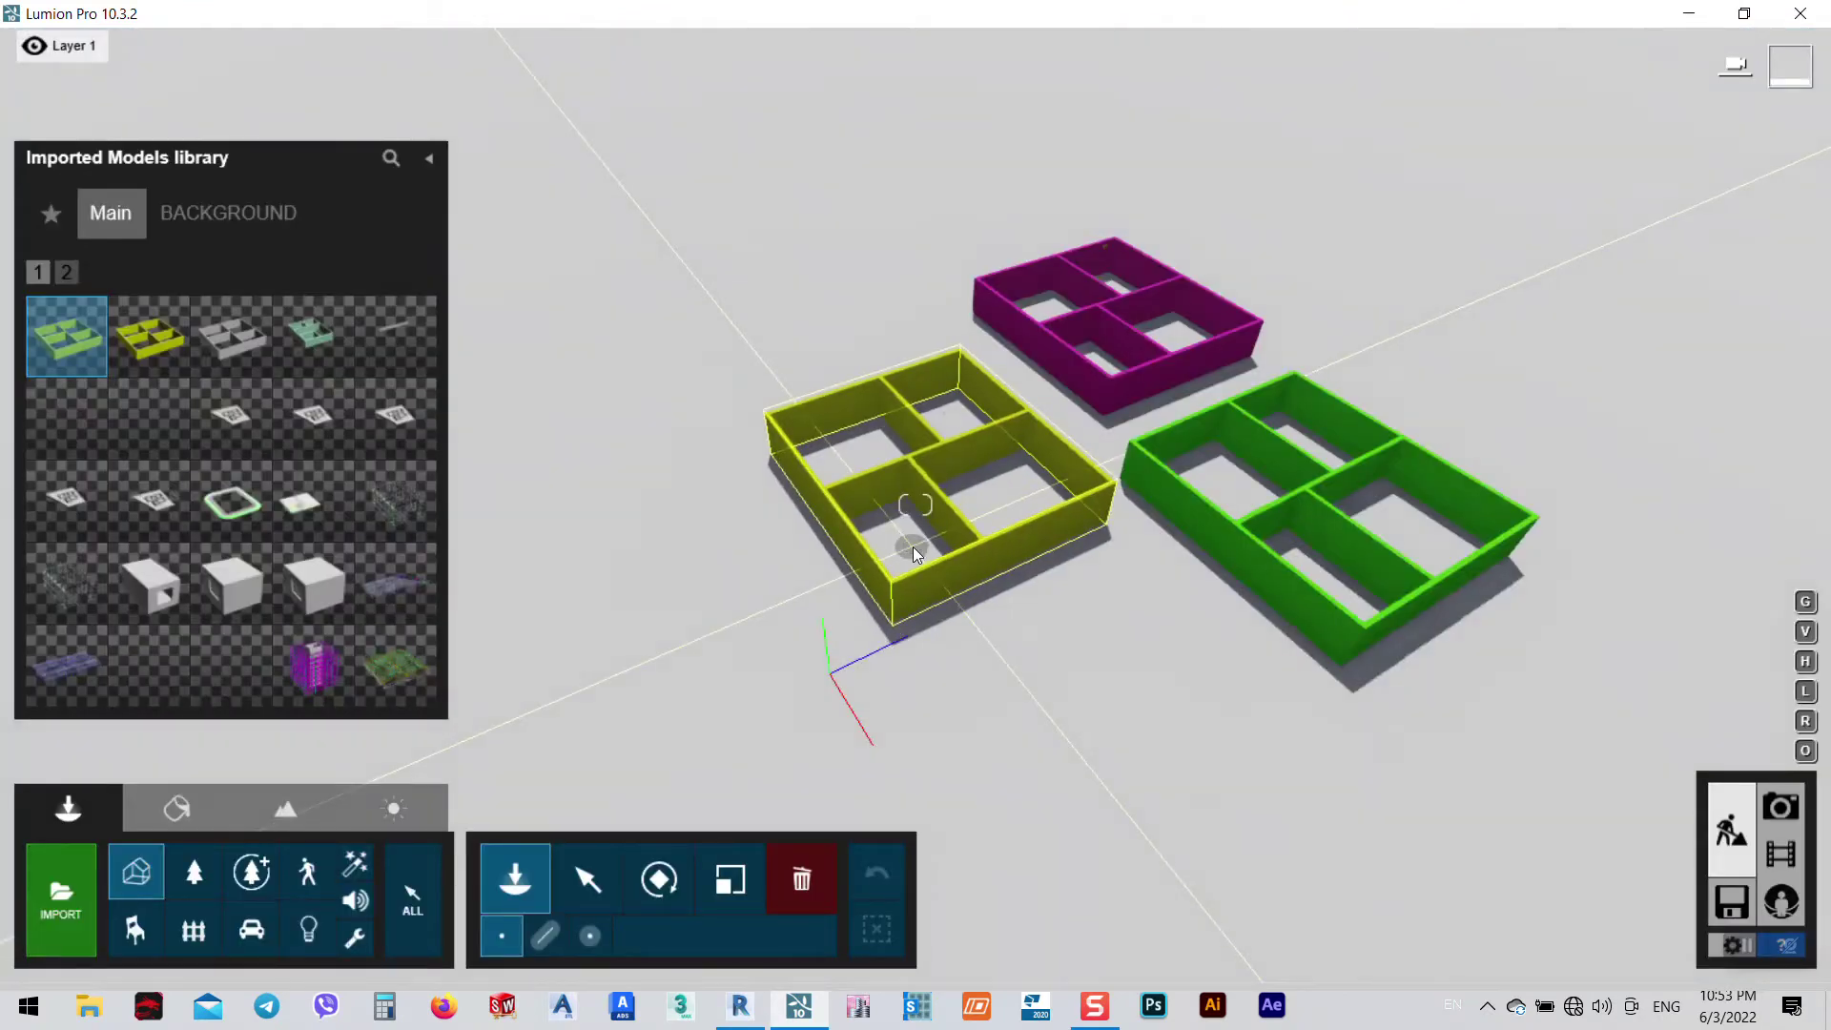
click(850, 479)
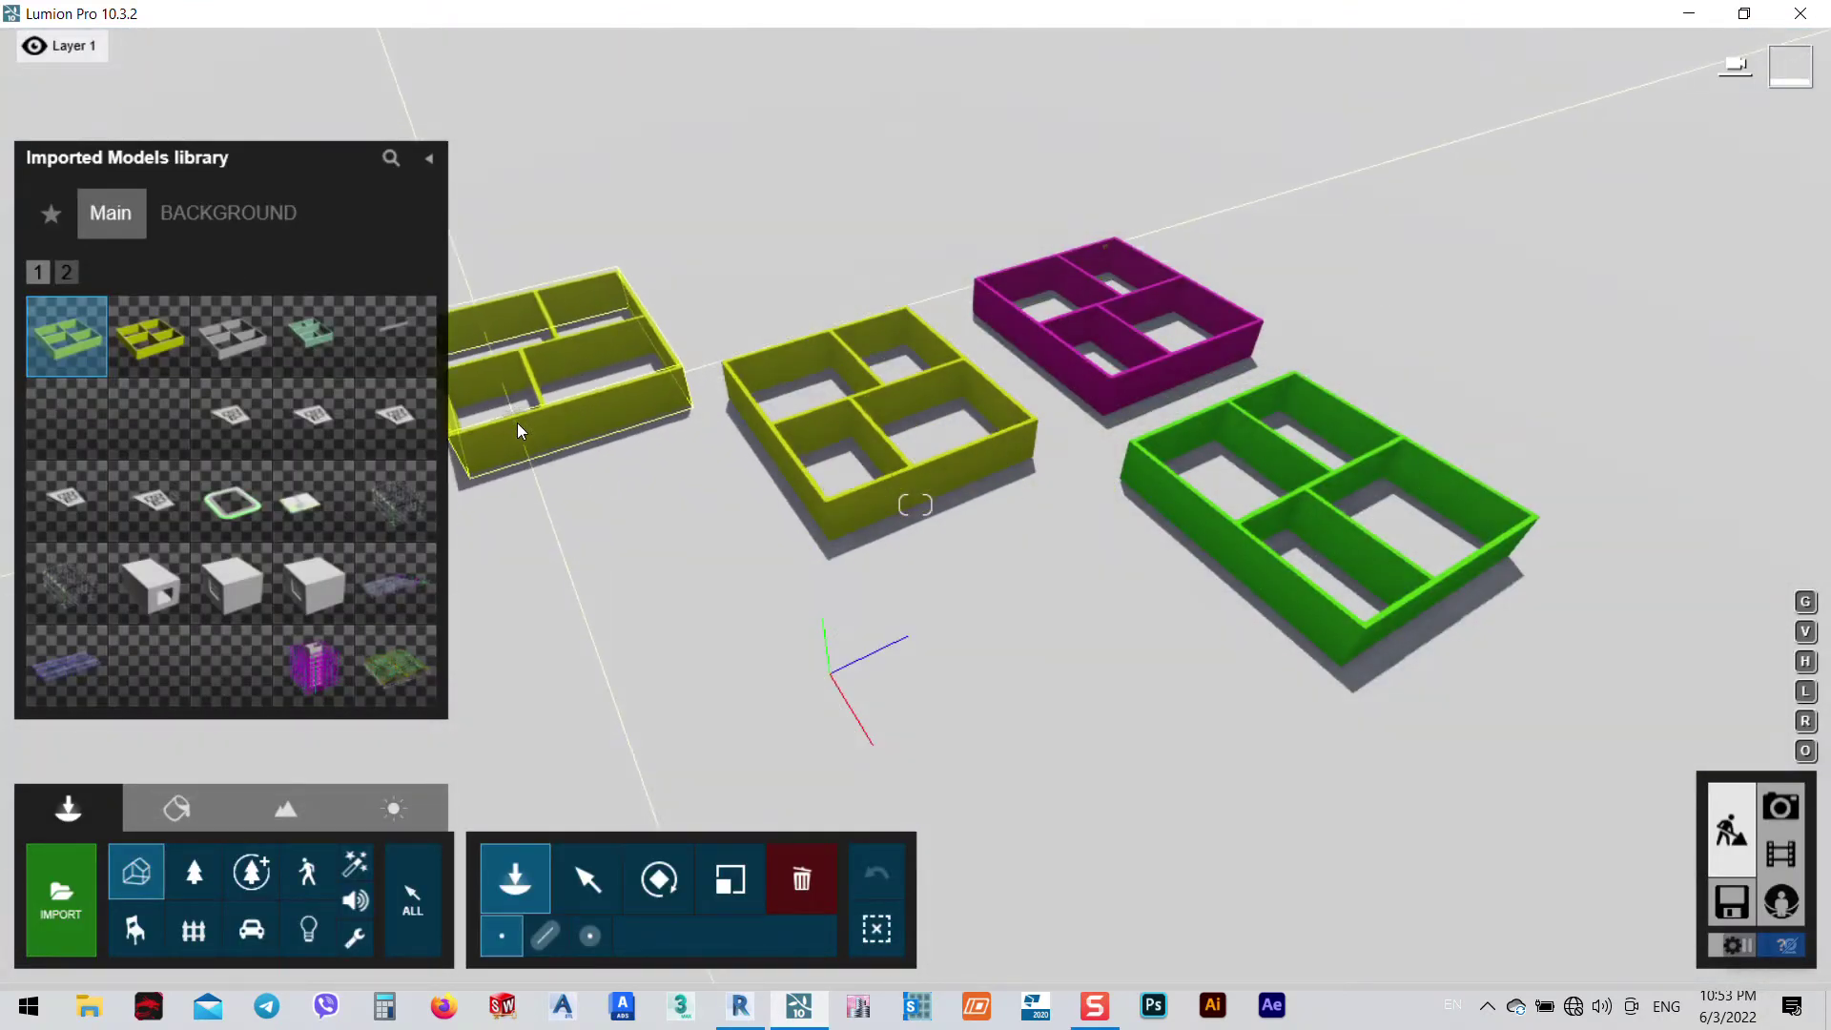
key(Escape)
- Examine the placed op3 model's wall materials with the Material Editor, selecting the A-PART surface
right_drag(755, 425, 791, 500)
right_drag(915, 504, 915, 504)
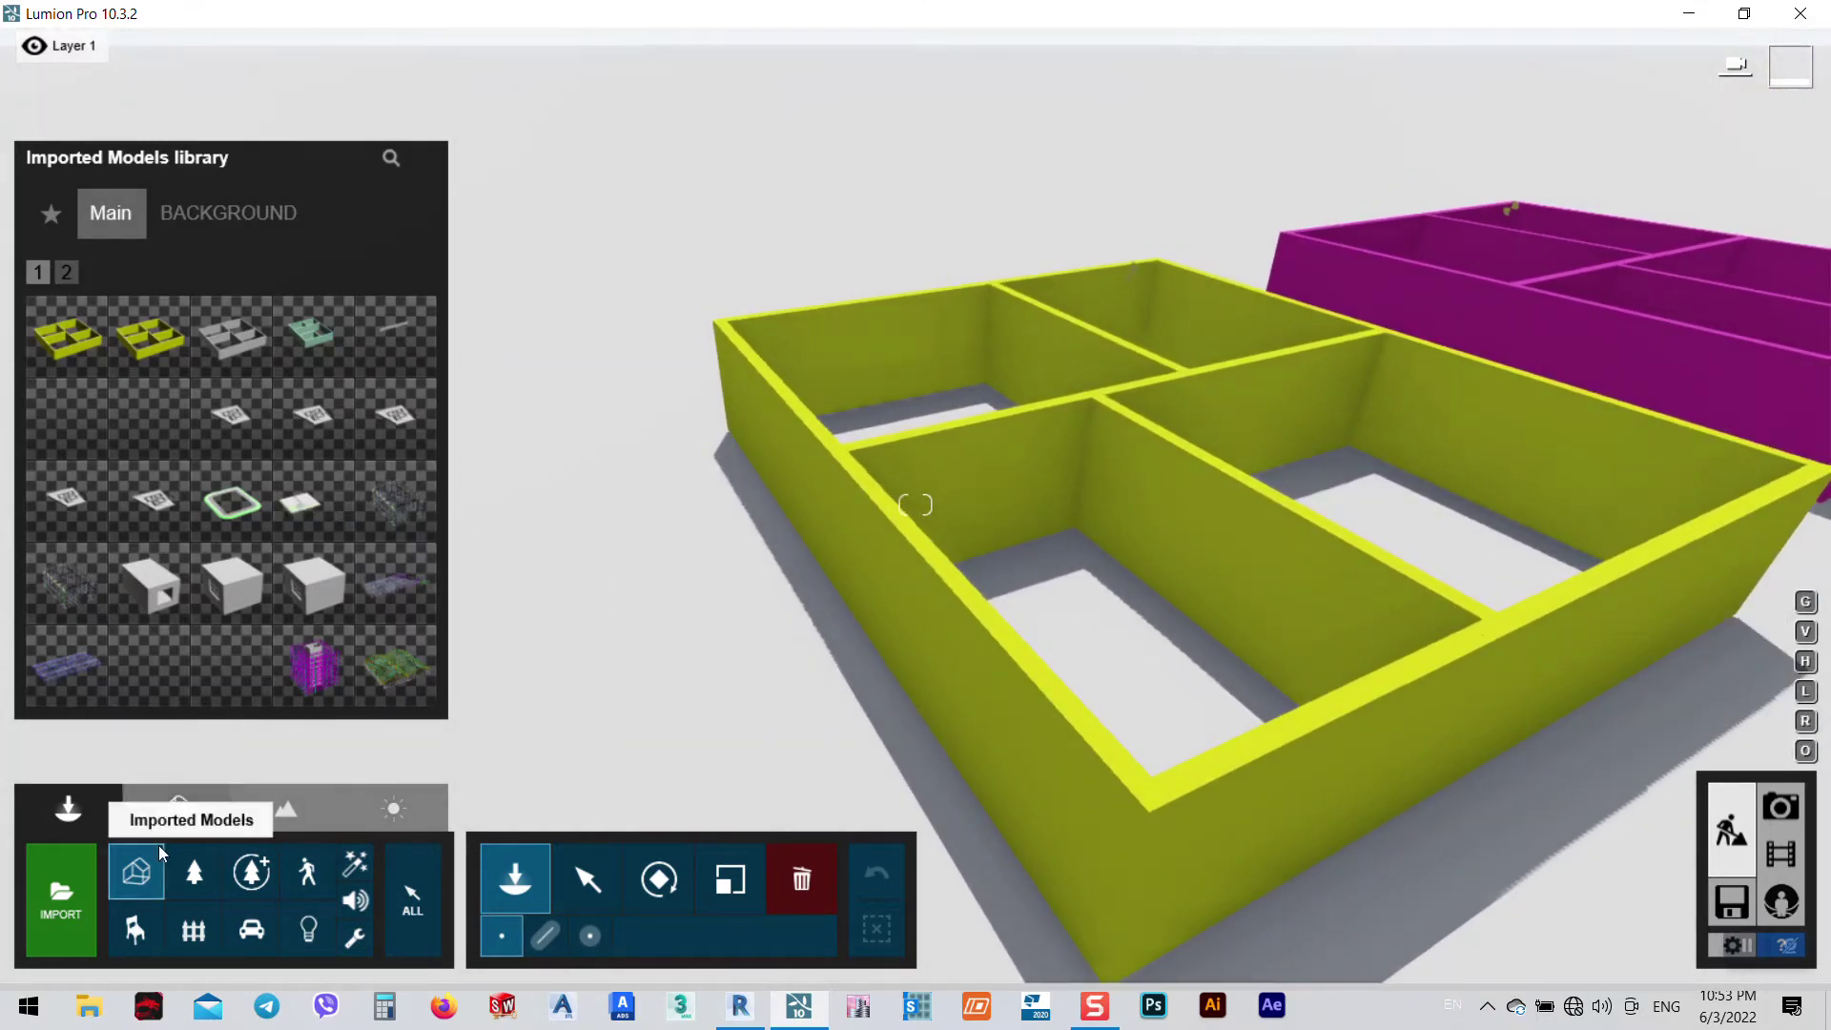
click(170, 812)
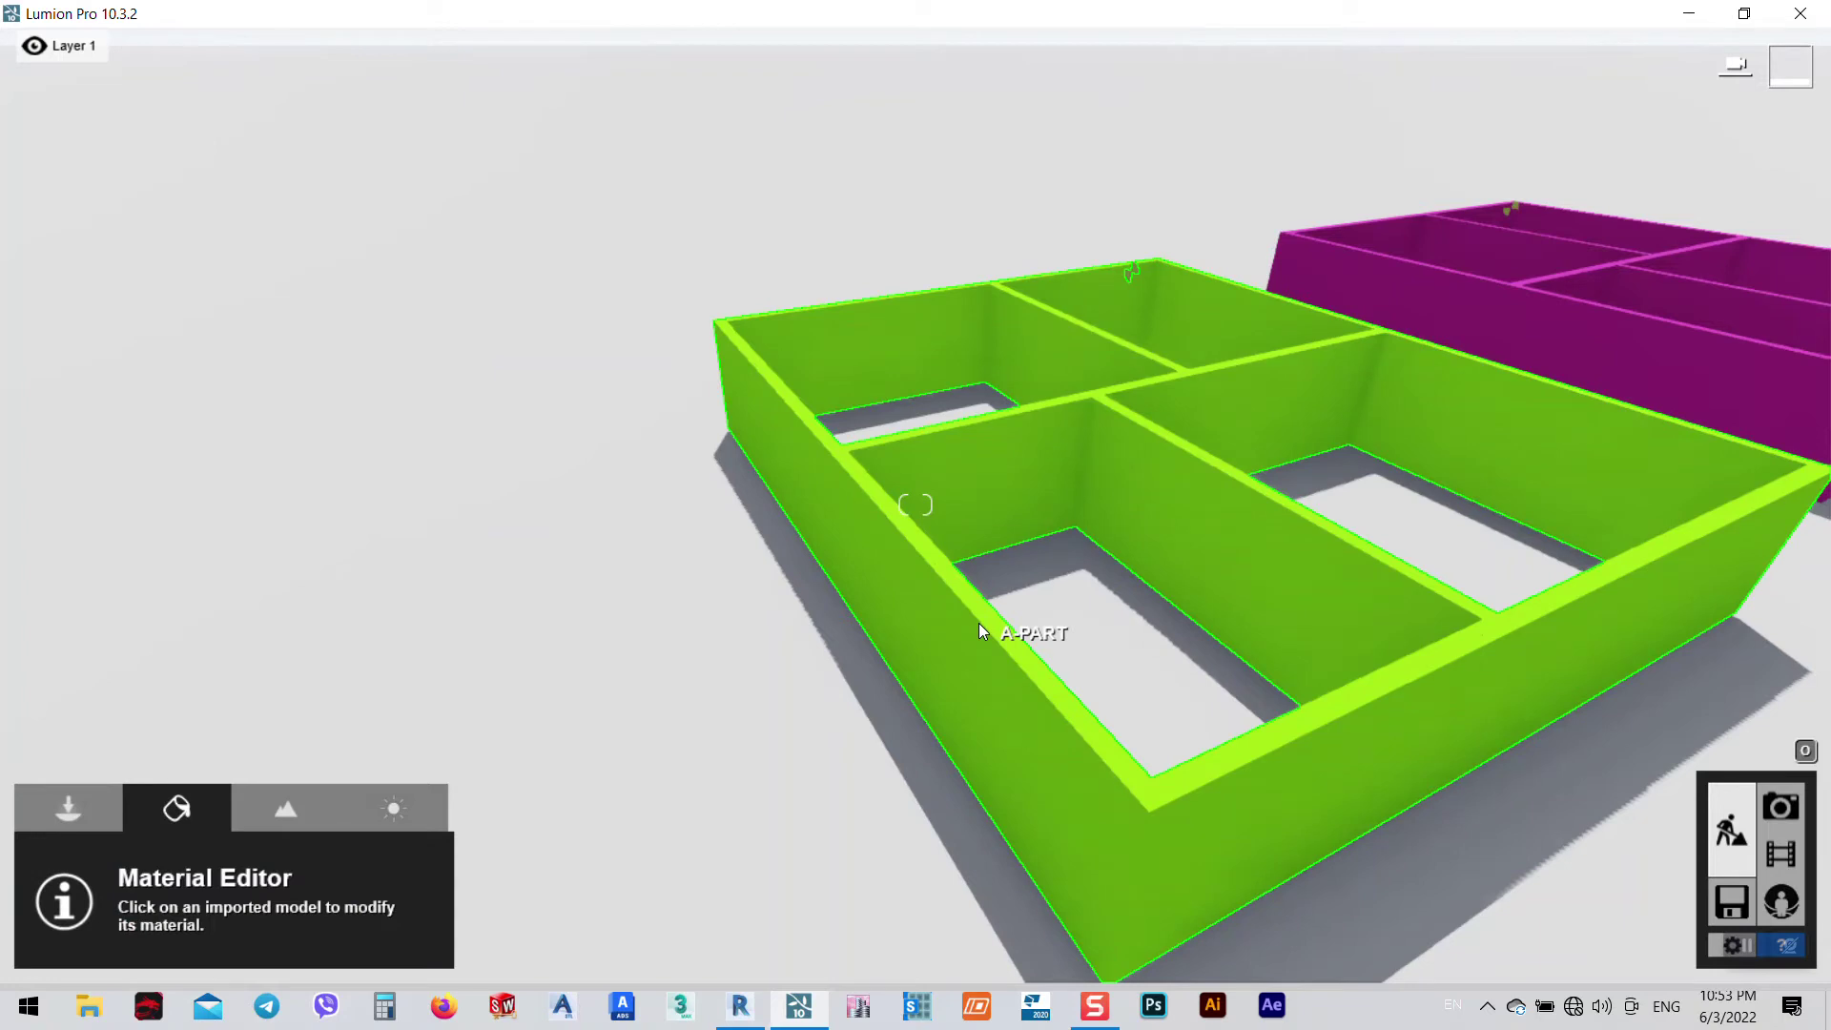
click(978, 631)
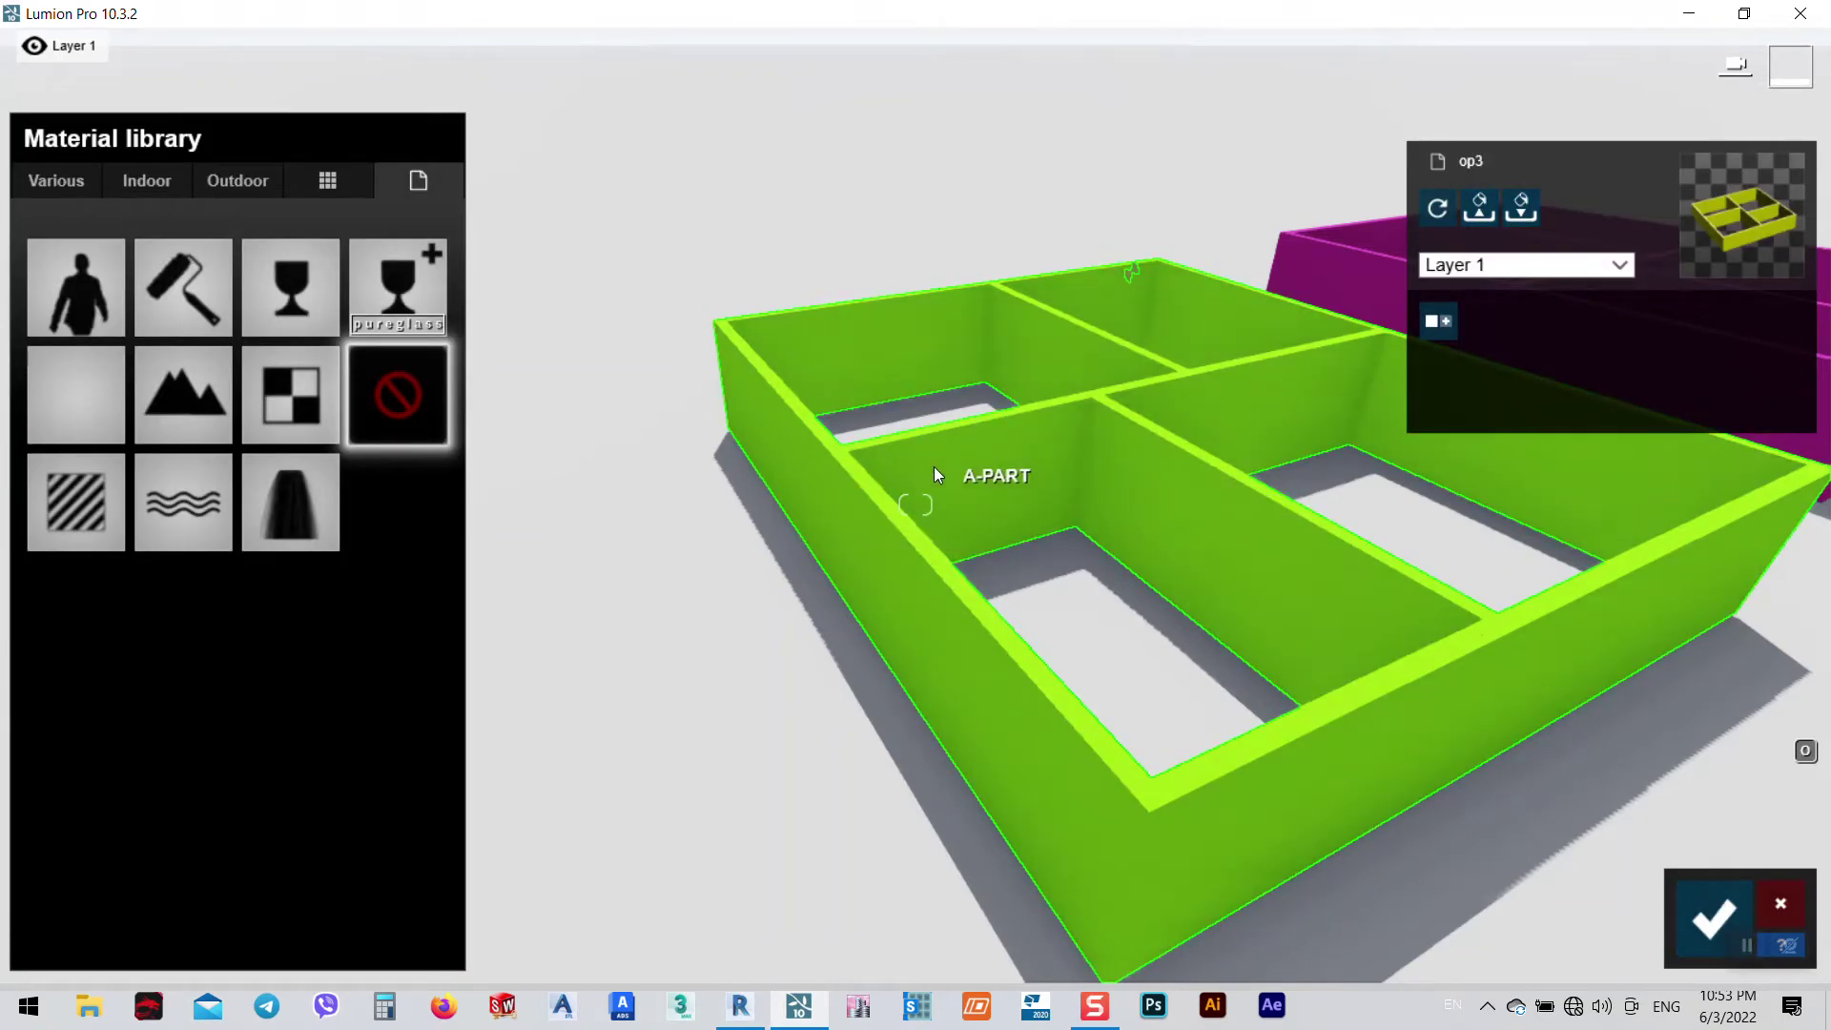
key(s)
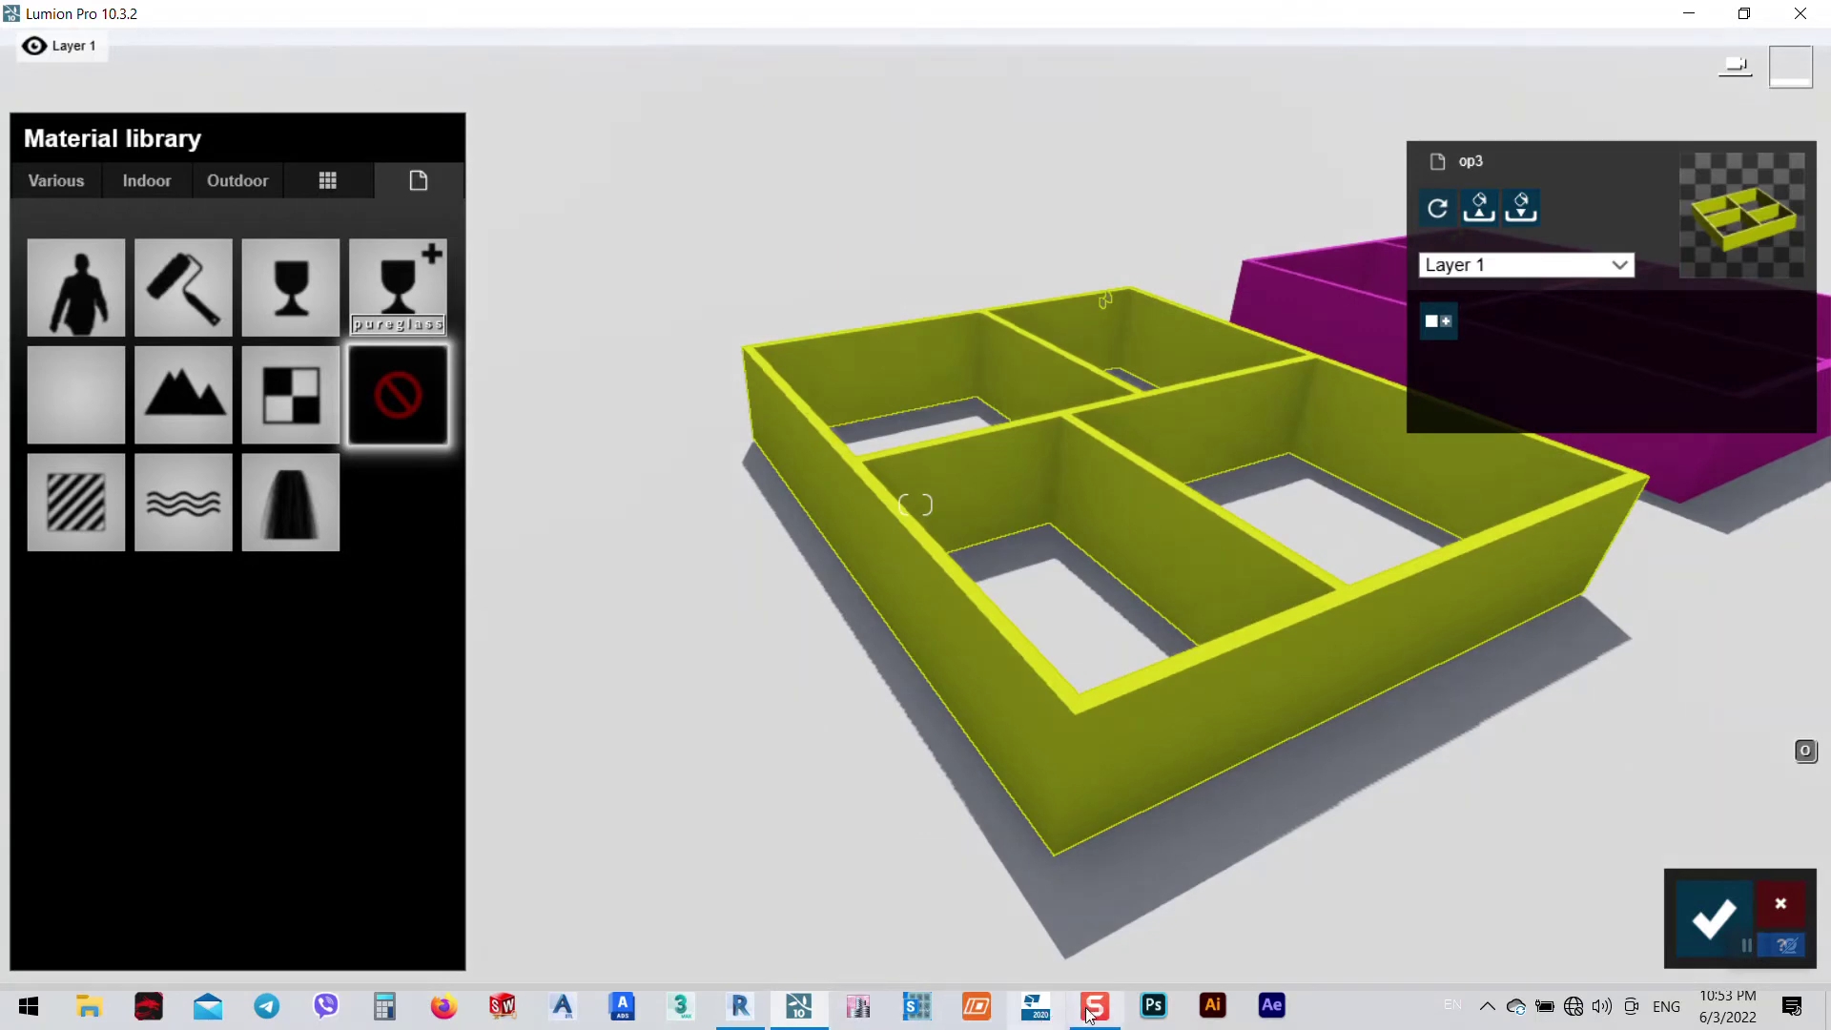
- Switch to Revit, select everything in the 3D view, and open the DWG/DXF export setup
click(740, 1006)
drag(1246, 760, 450, 421)
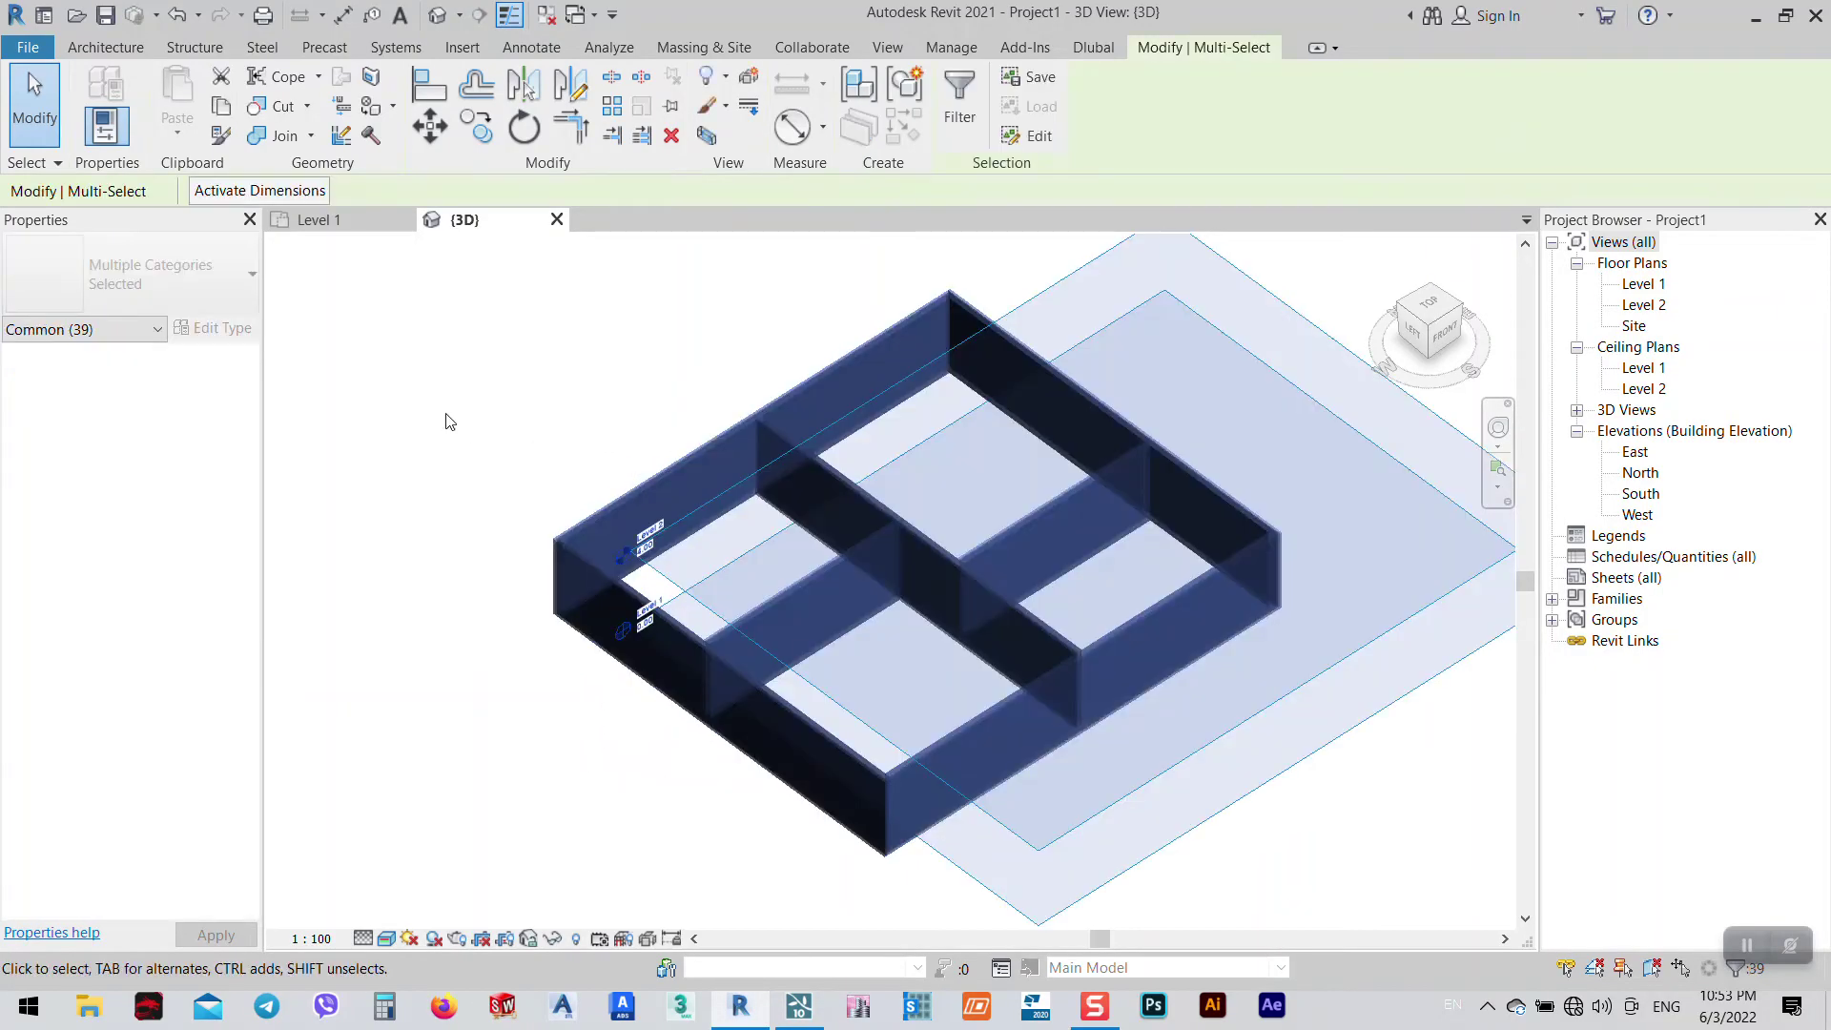
click(27, 47)
mouse_move(133, 424)
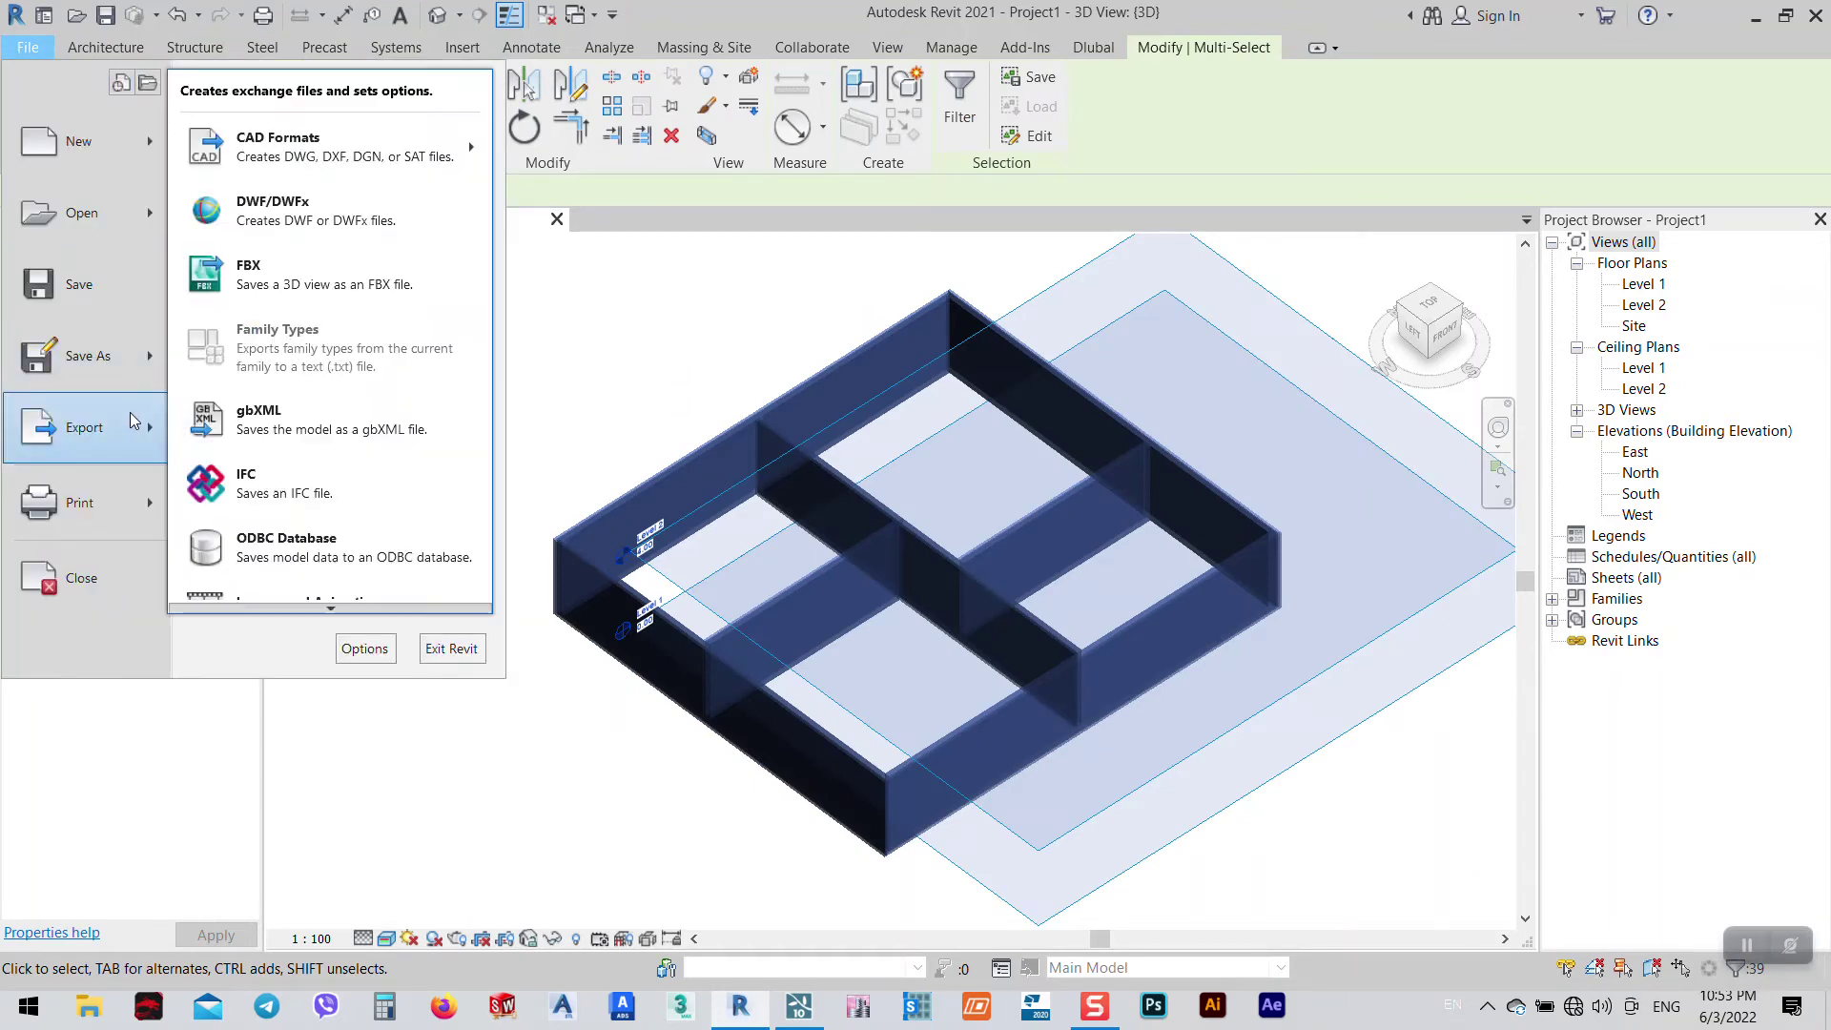
scroll(333, 601, down, 3)
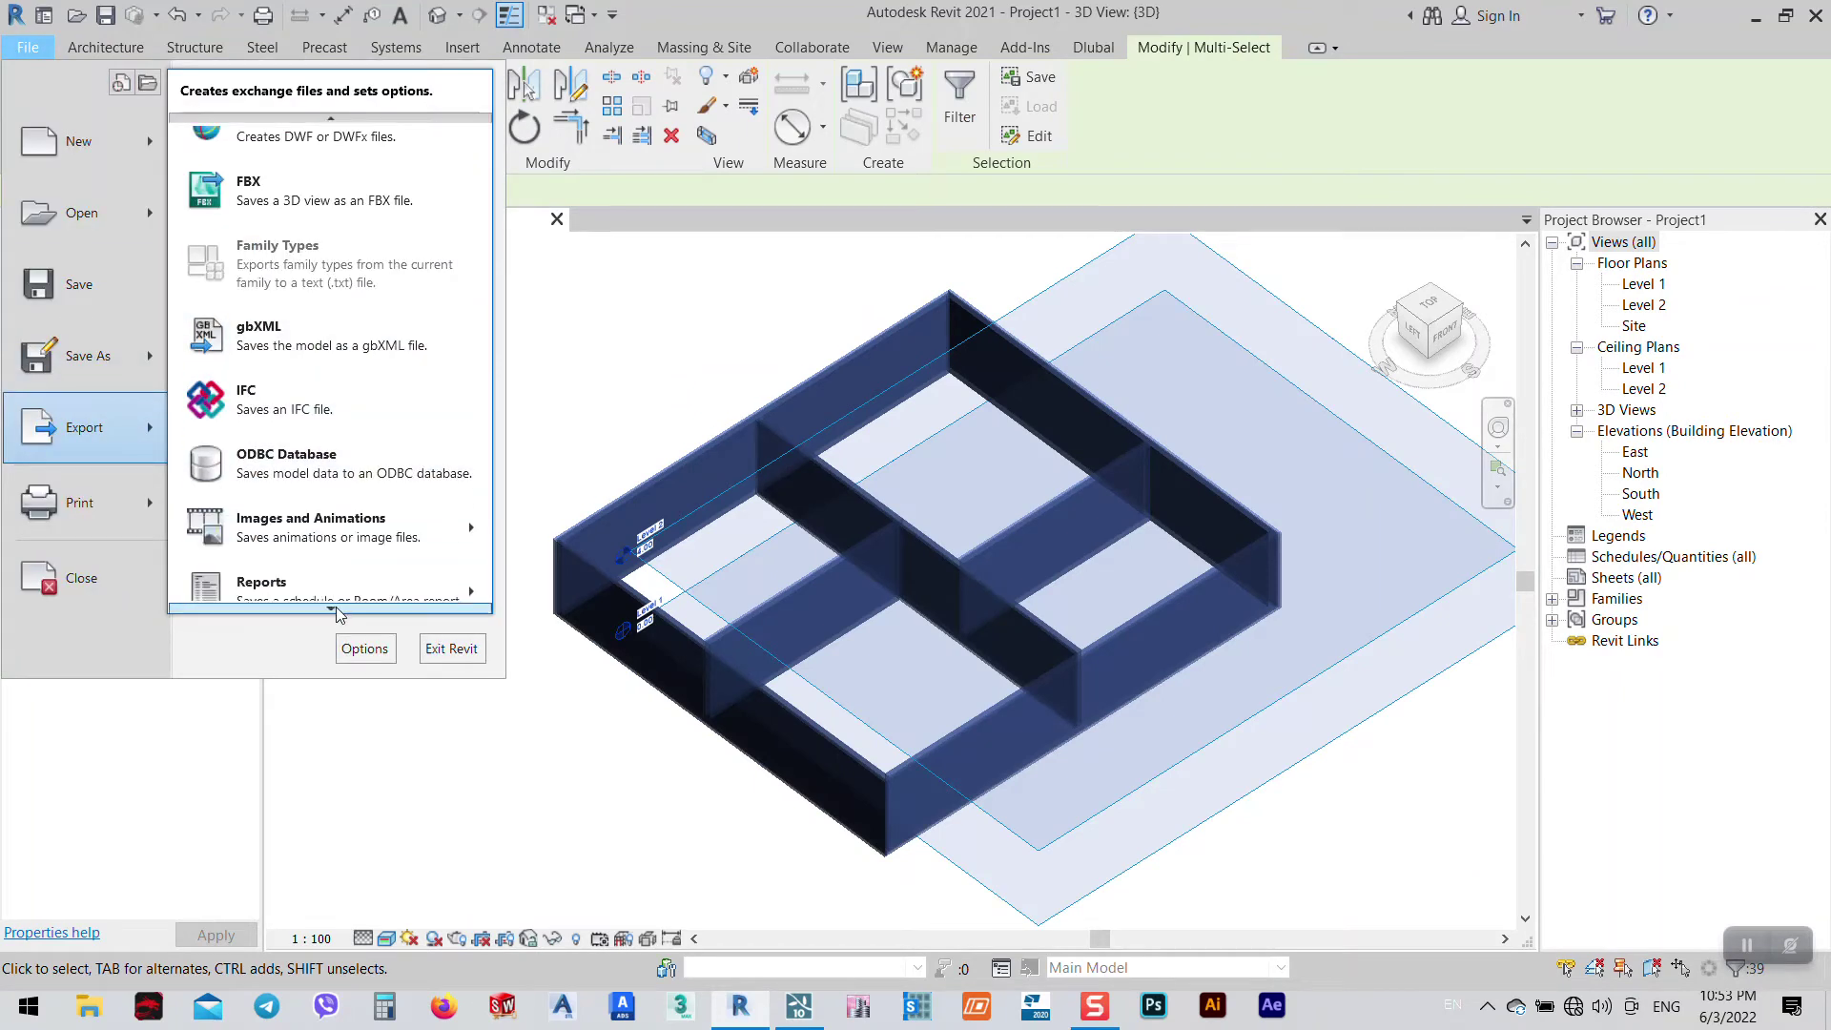
mouse_move(349, 581)
click(572, 573)
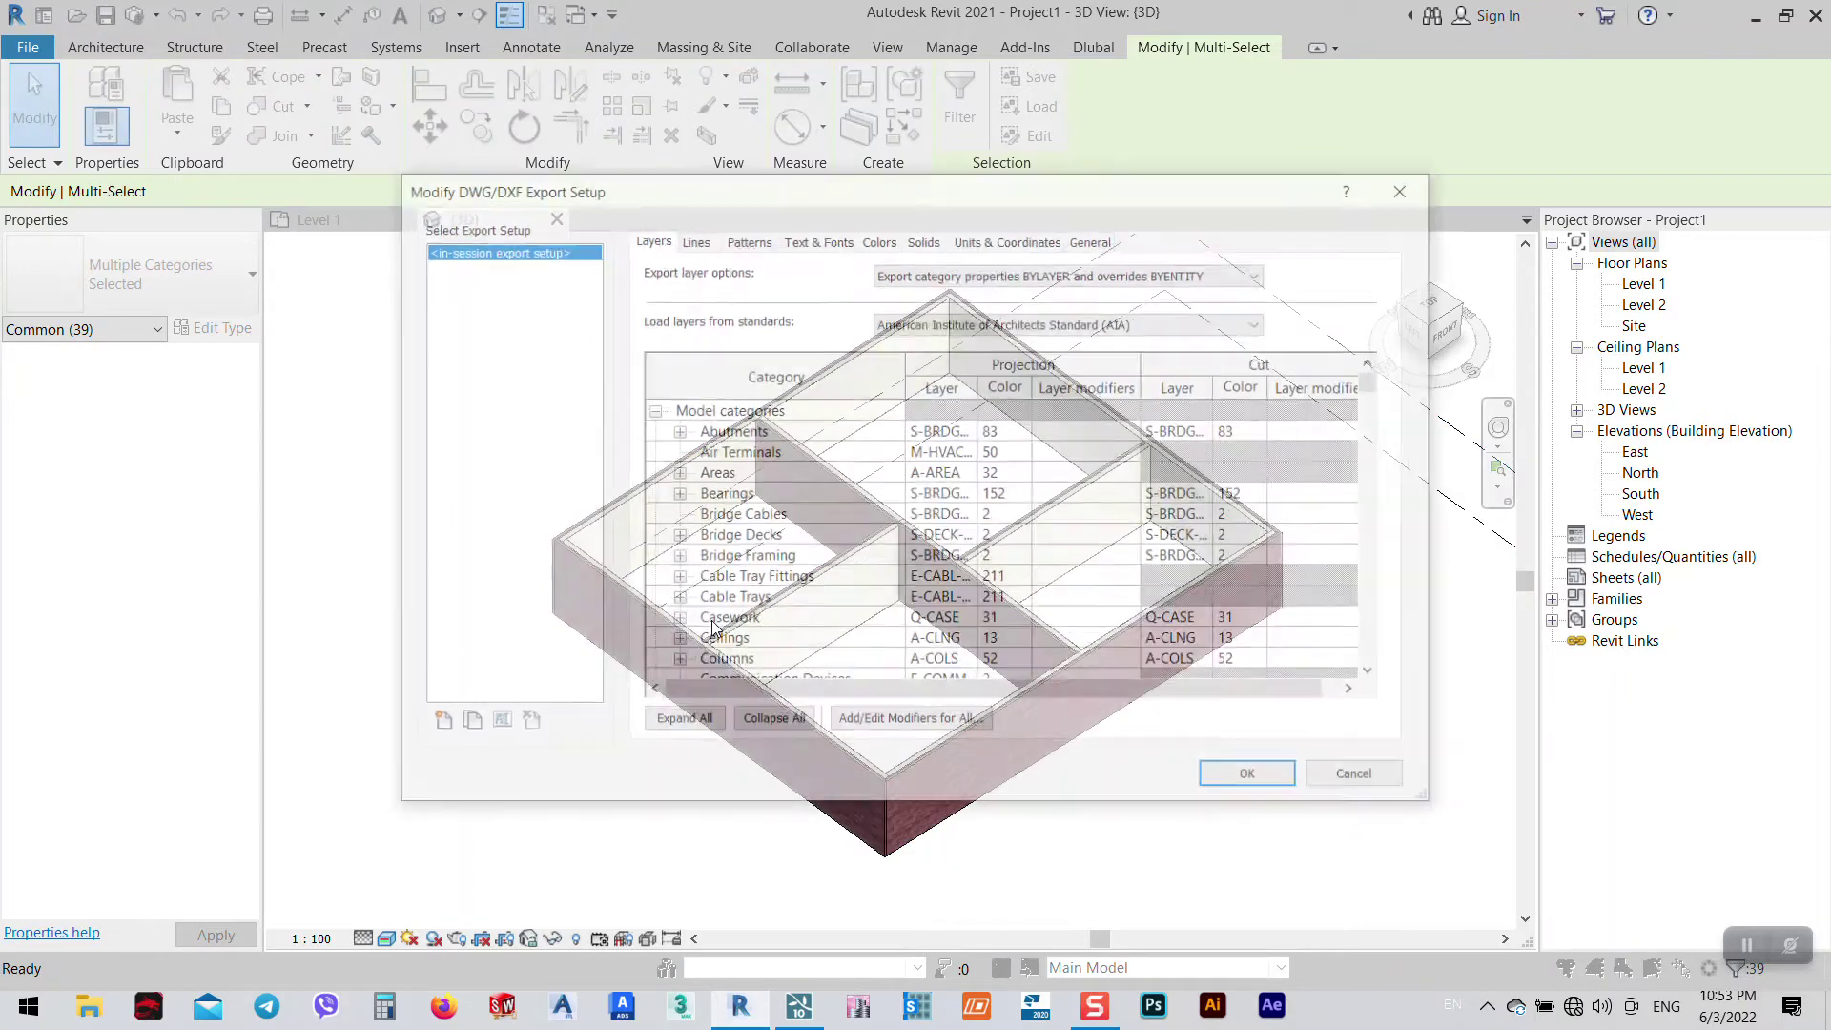
- Expand the Walls category in the export layer list and clear its projection layer name
scroll(867, 648, down, 13)
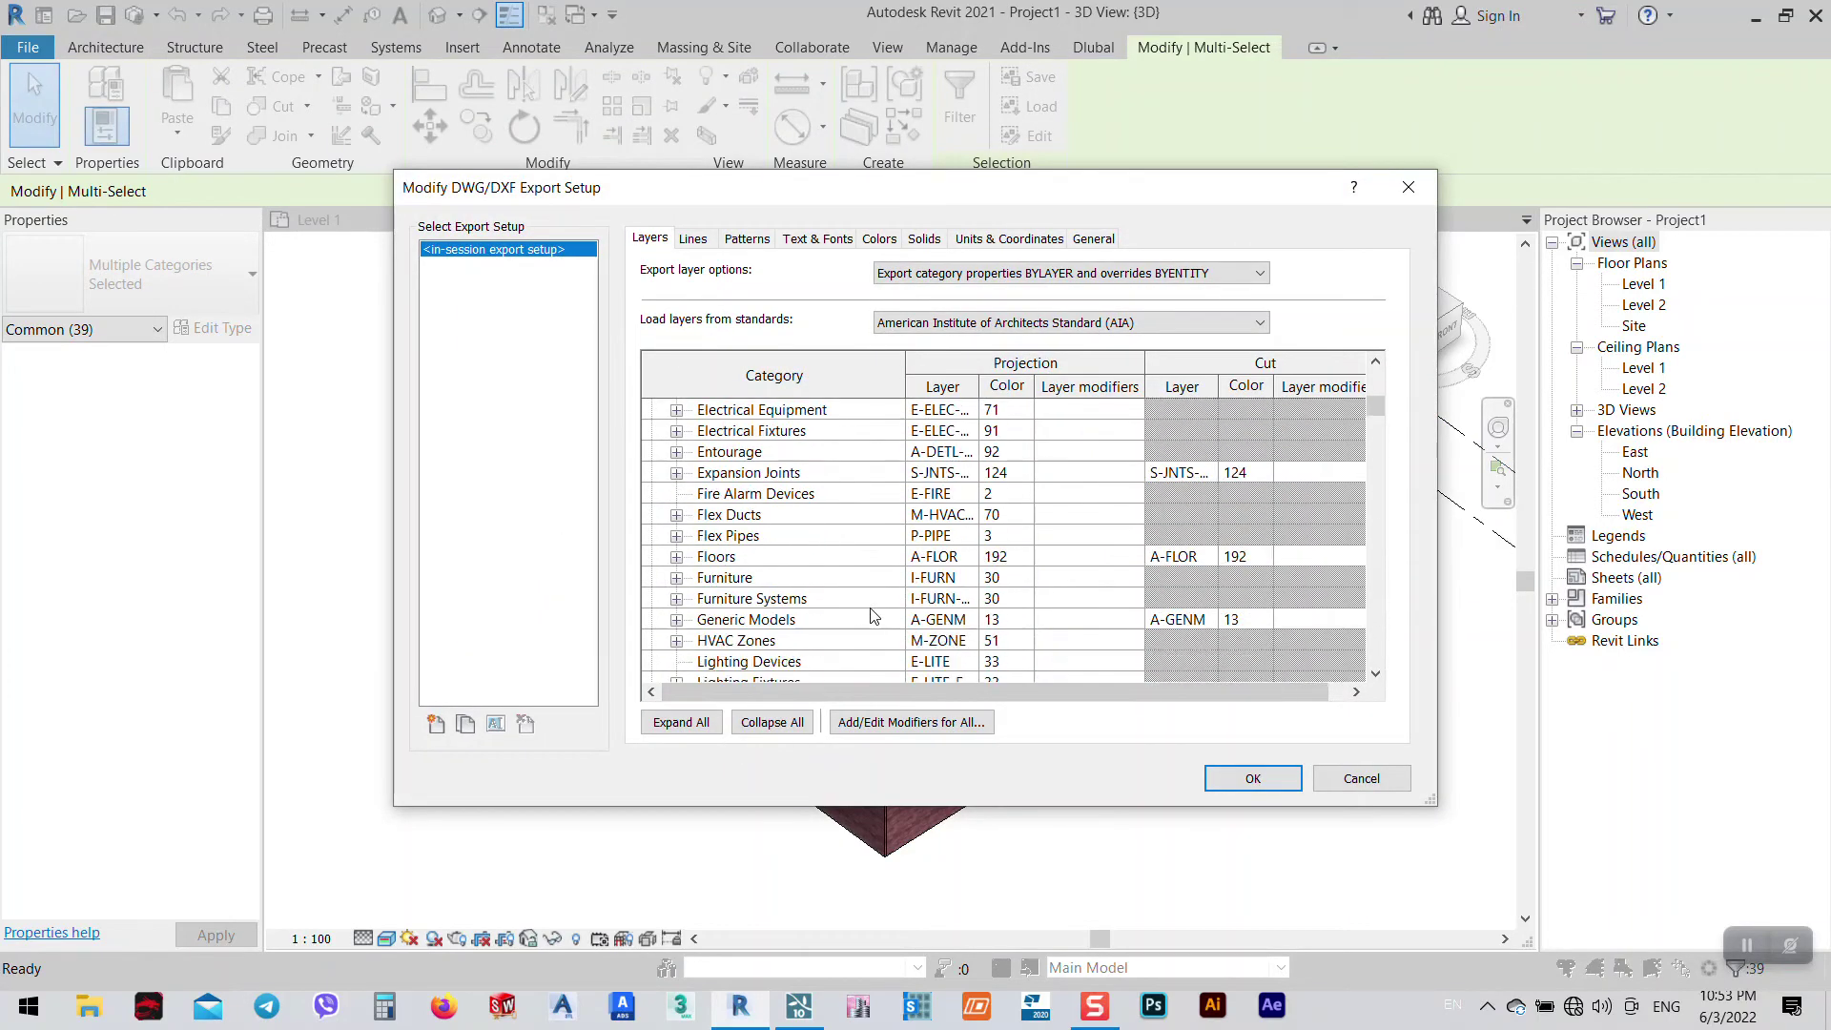
scroll(873, 619, down, 12)
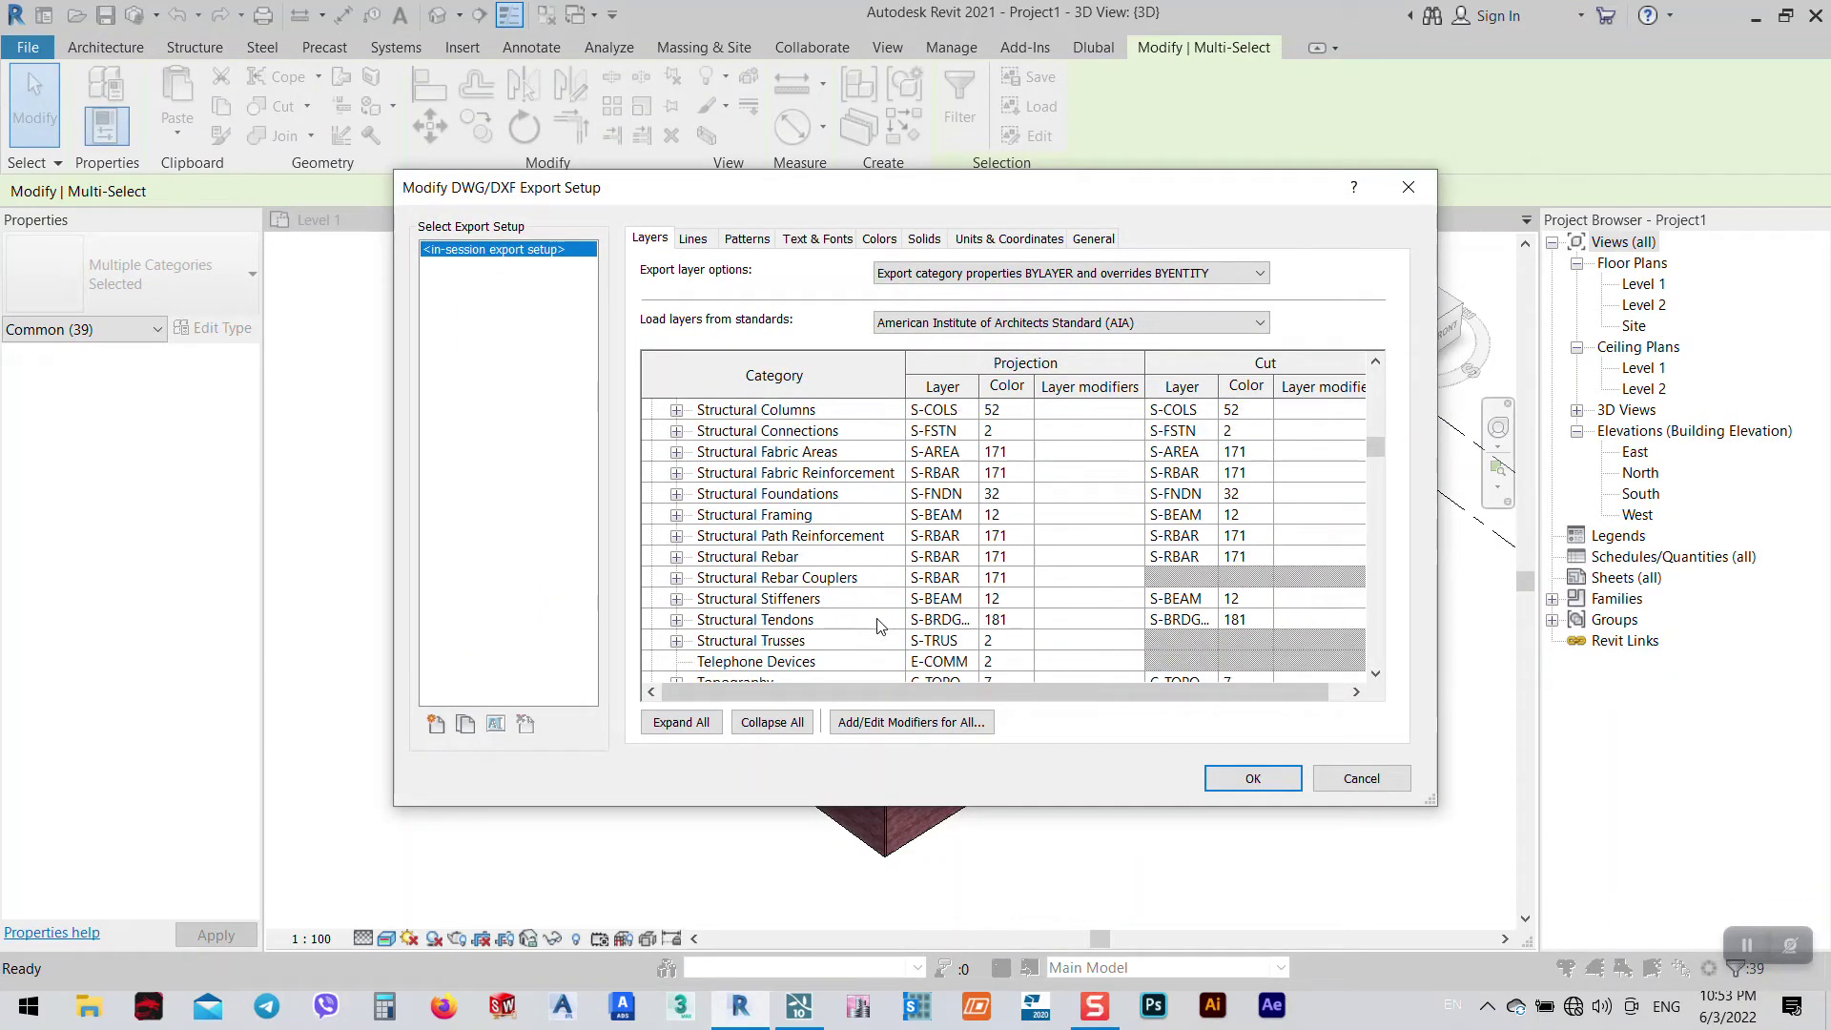
scroll(879, 625, down, 1)
click(676, 514)
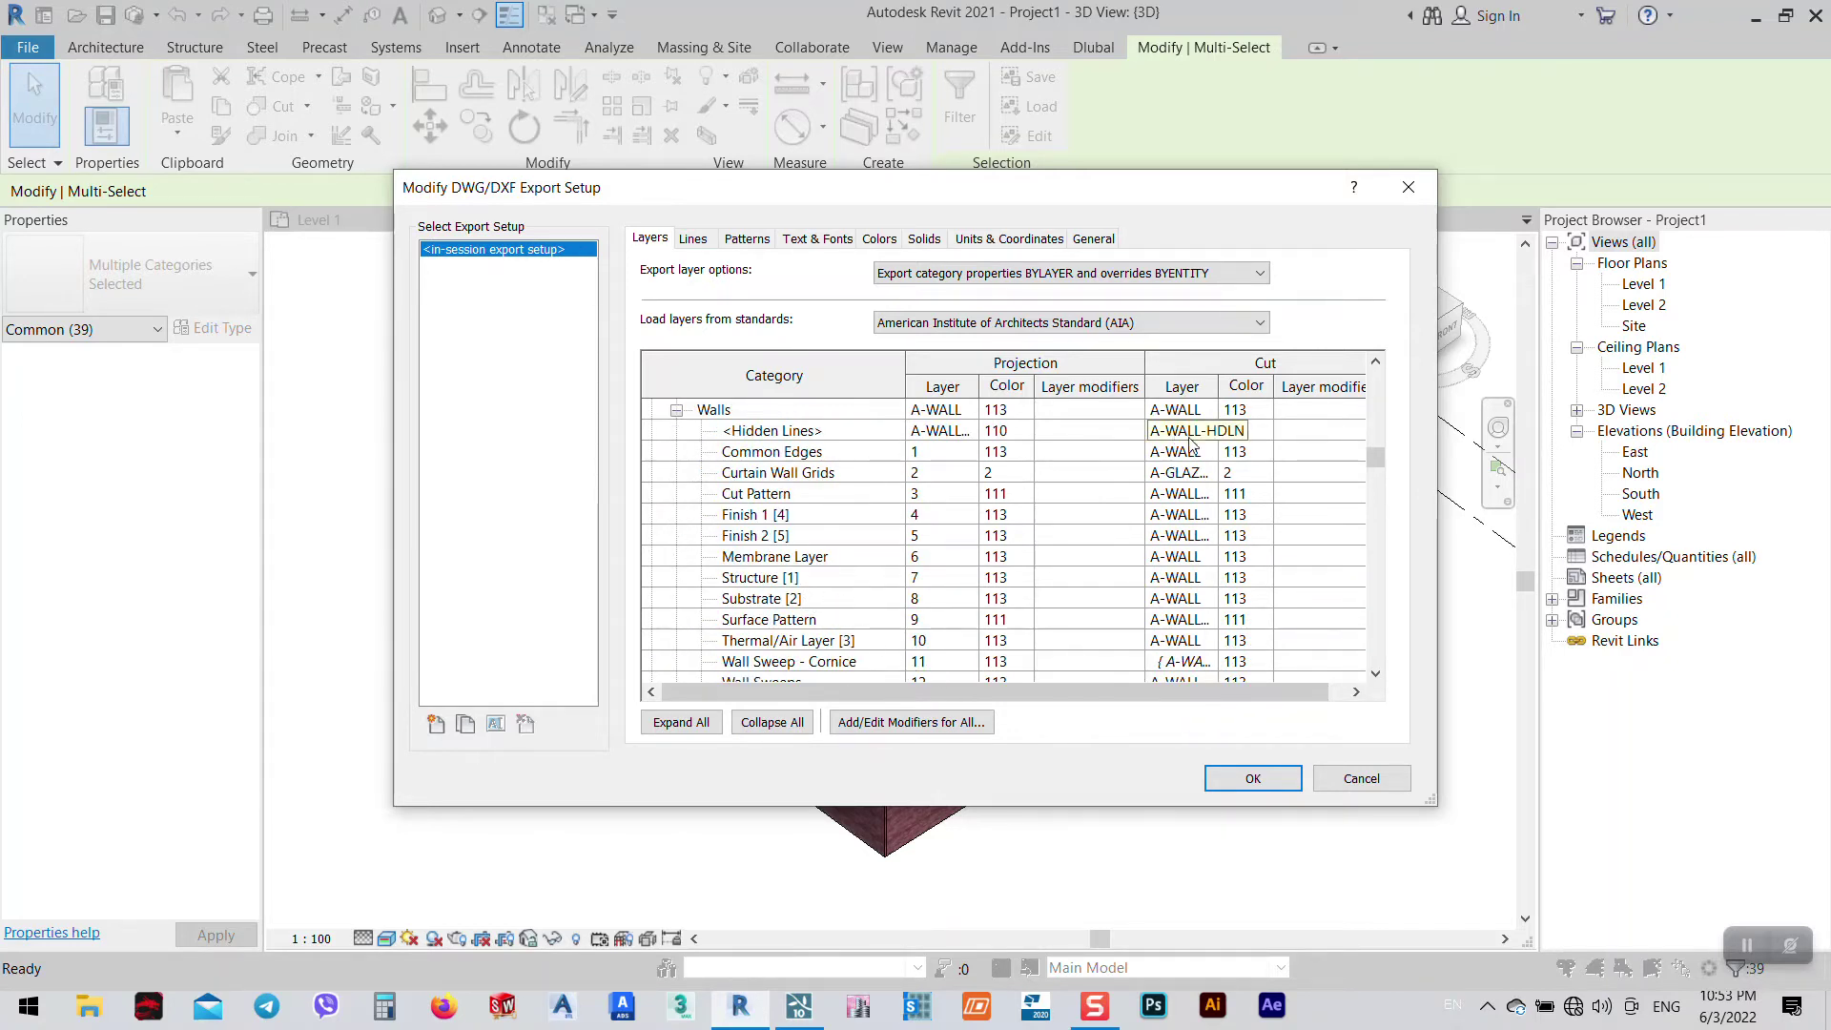
key(Return)
scroll(930, 434, up, 1)
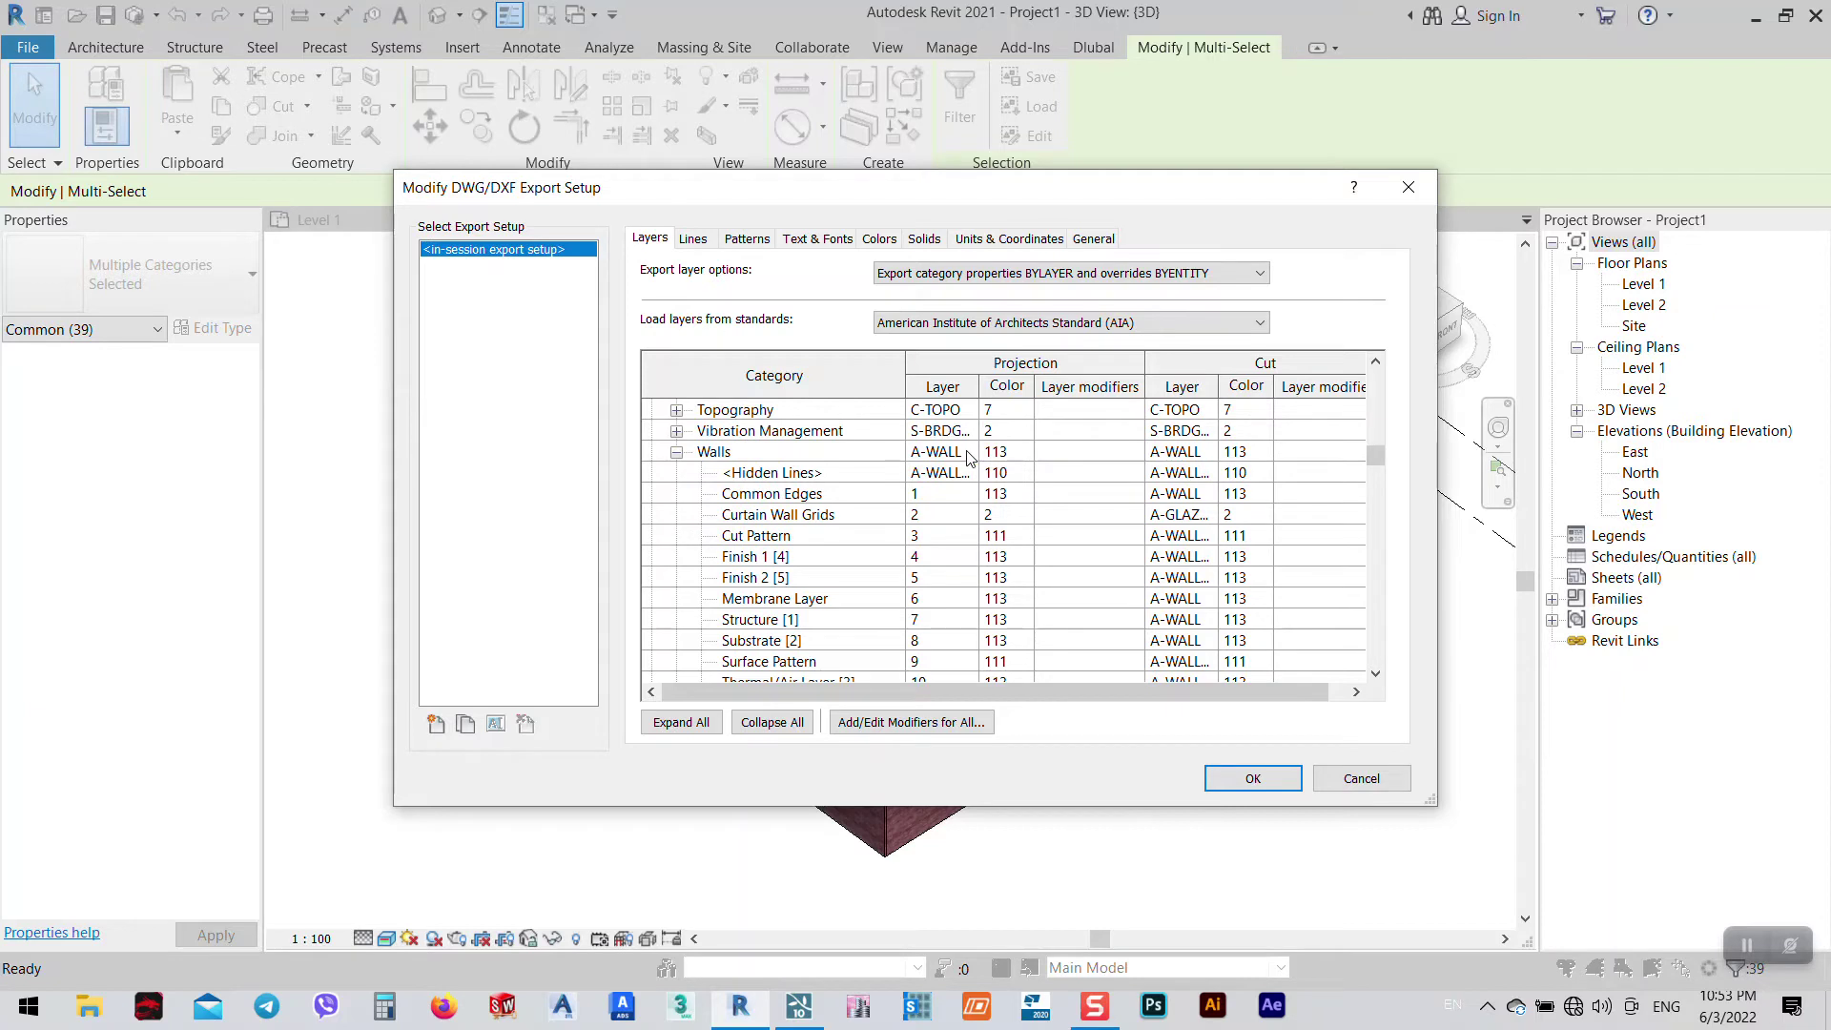
click(961, 456)
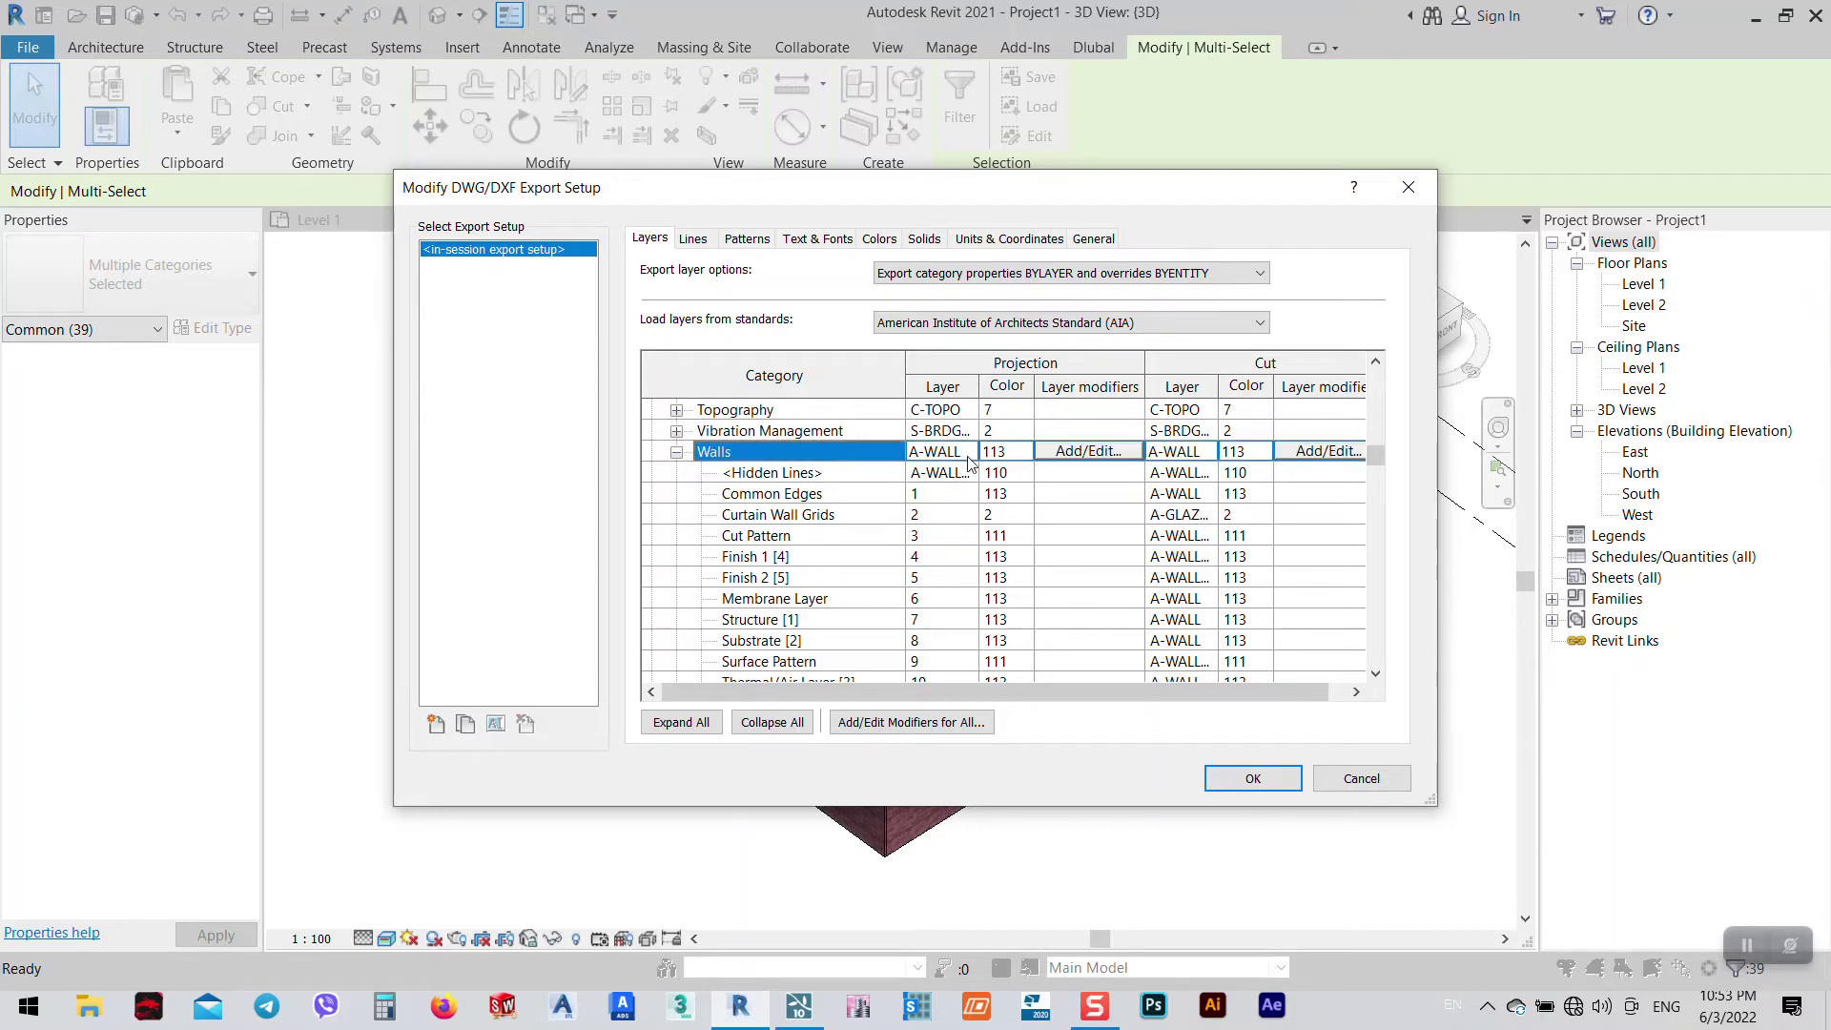
click(968, 455)
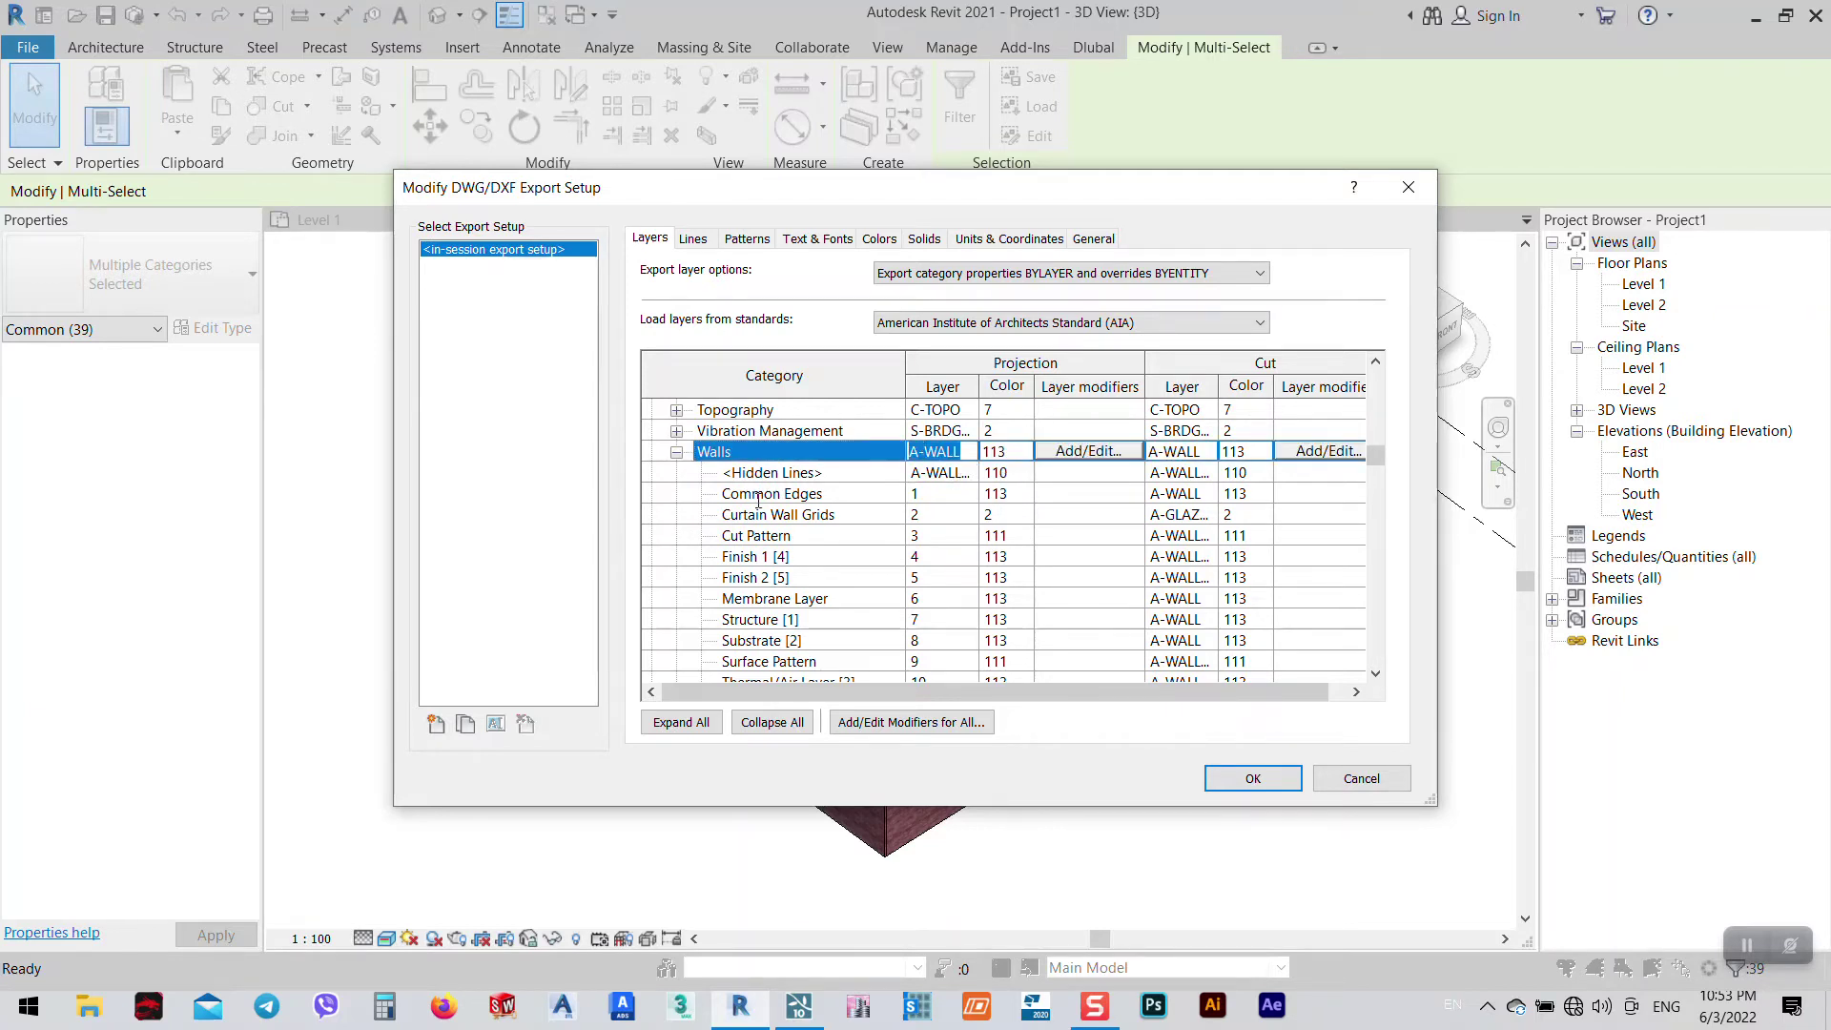
click(947, 534)
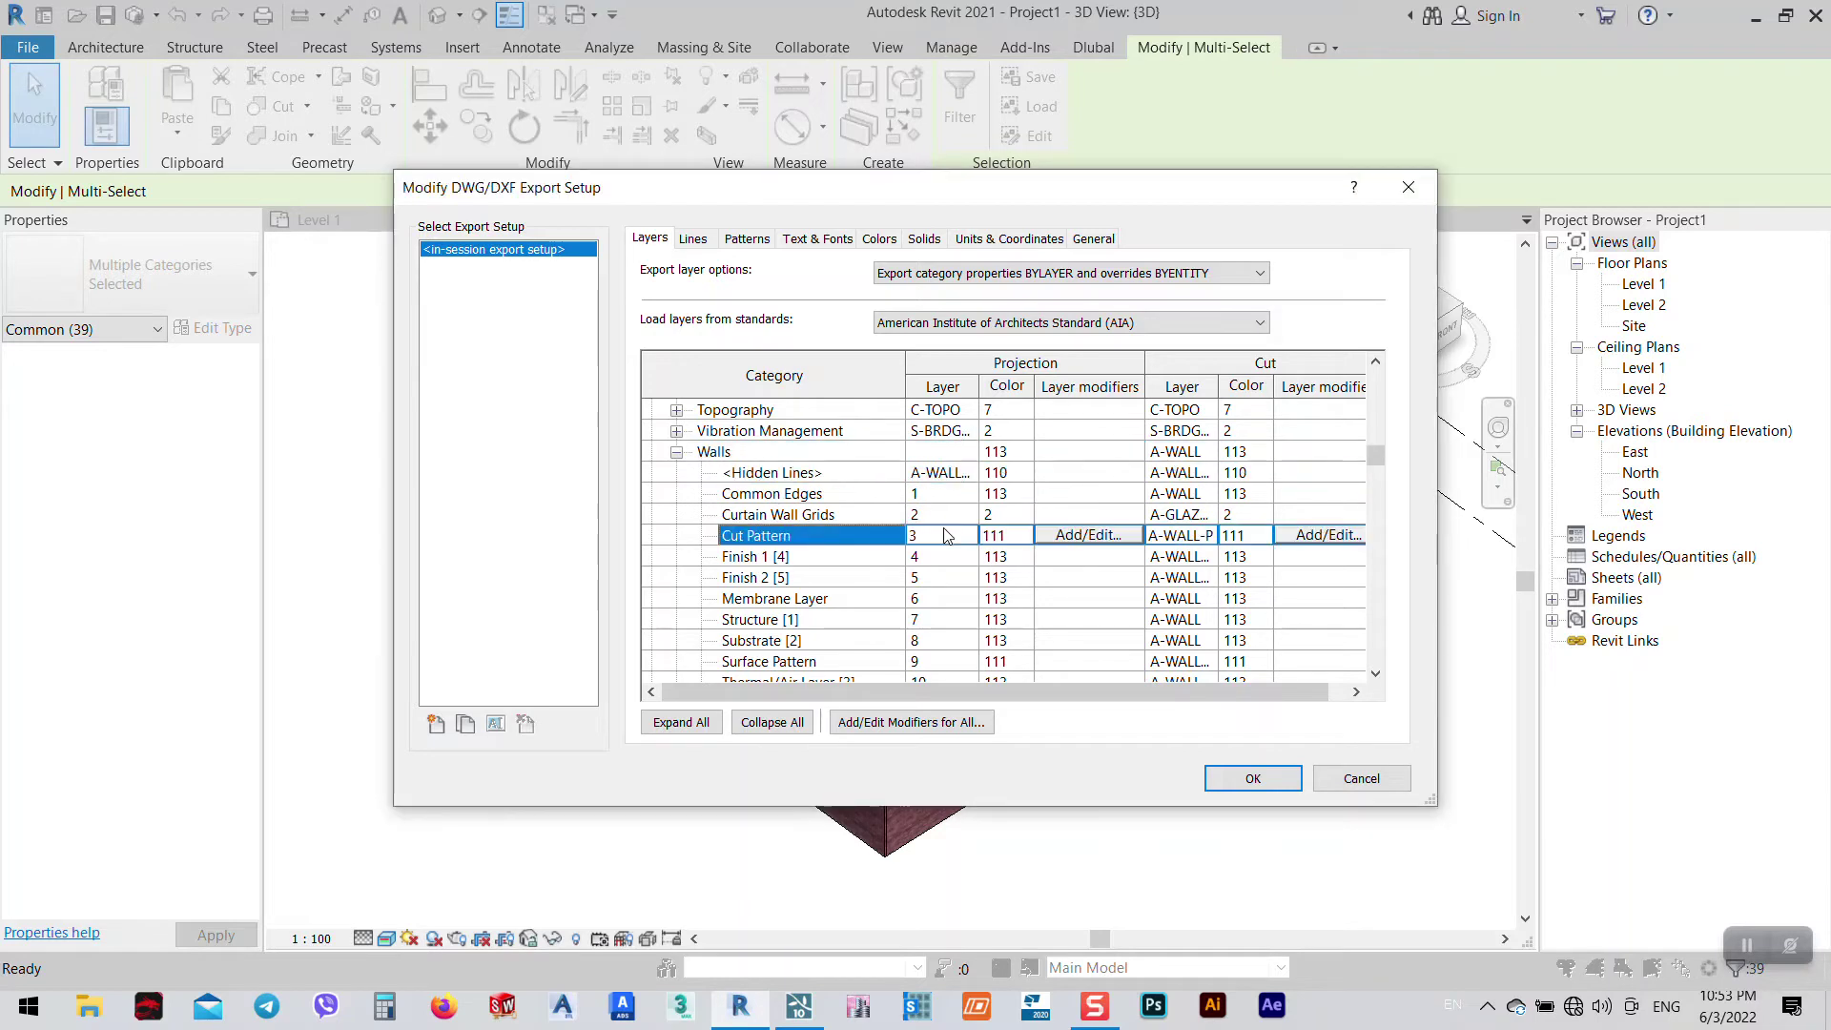
- Set the projection layer names to 13 for Walls/Interior, 14 for Walls/Exterior, 15 for Walls/Foundation and 16 for Walls/Retaining
scroll(822, 582, down, 2)
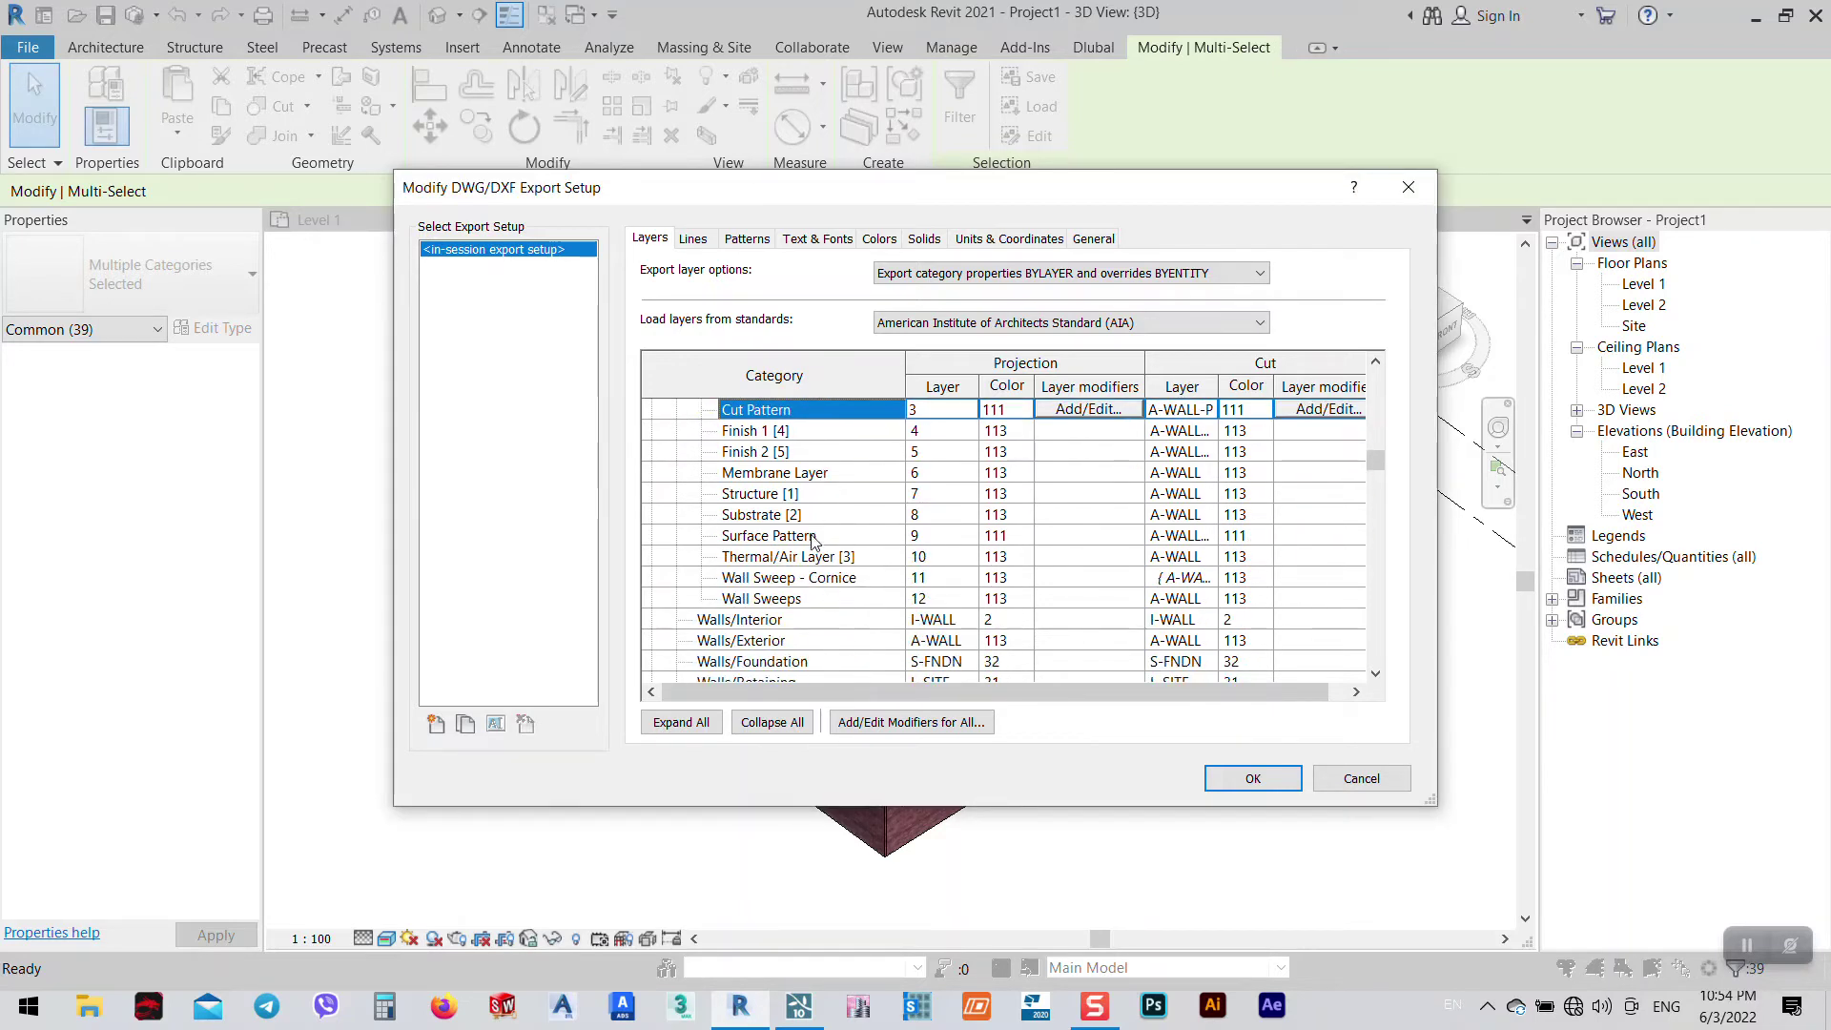
scroll(817, 607, down, 1)
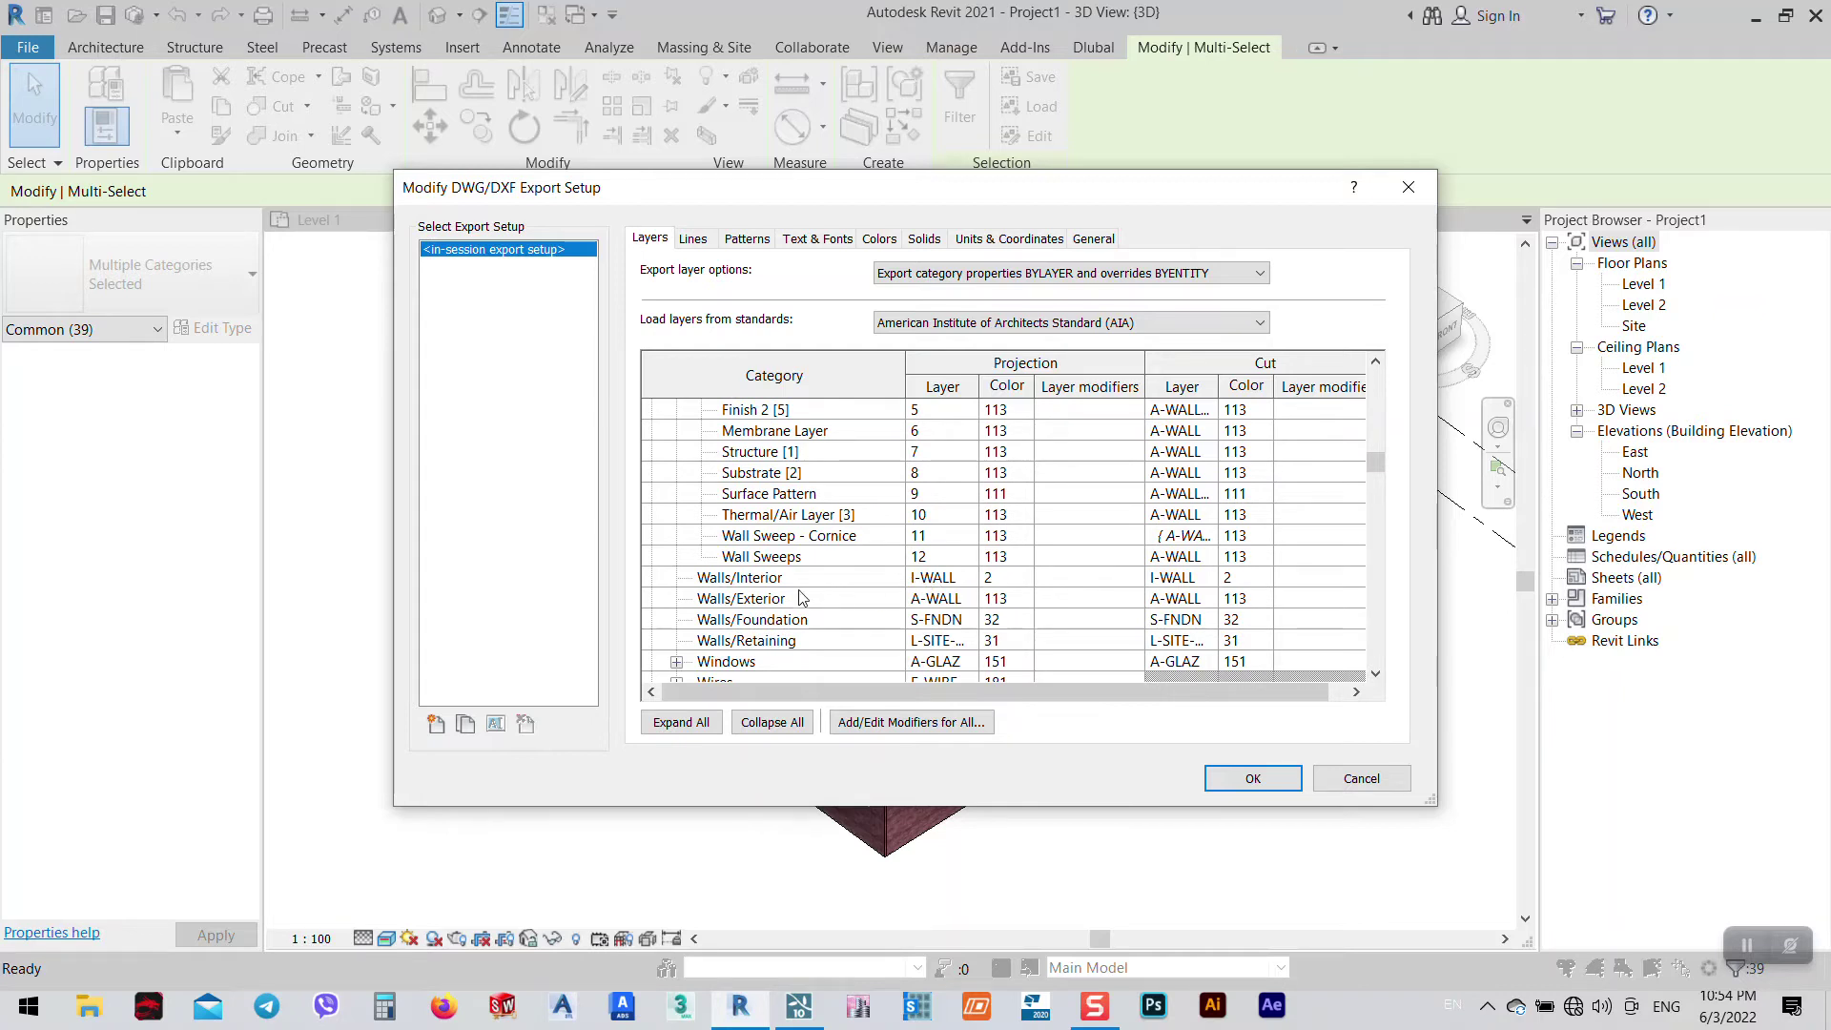
scroll(802, 610, down, 1)
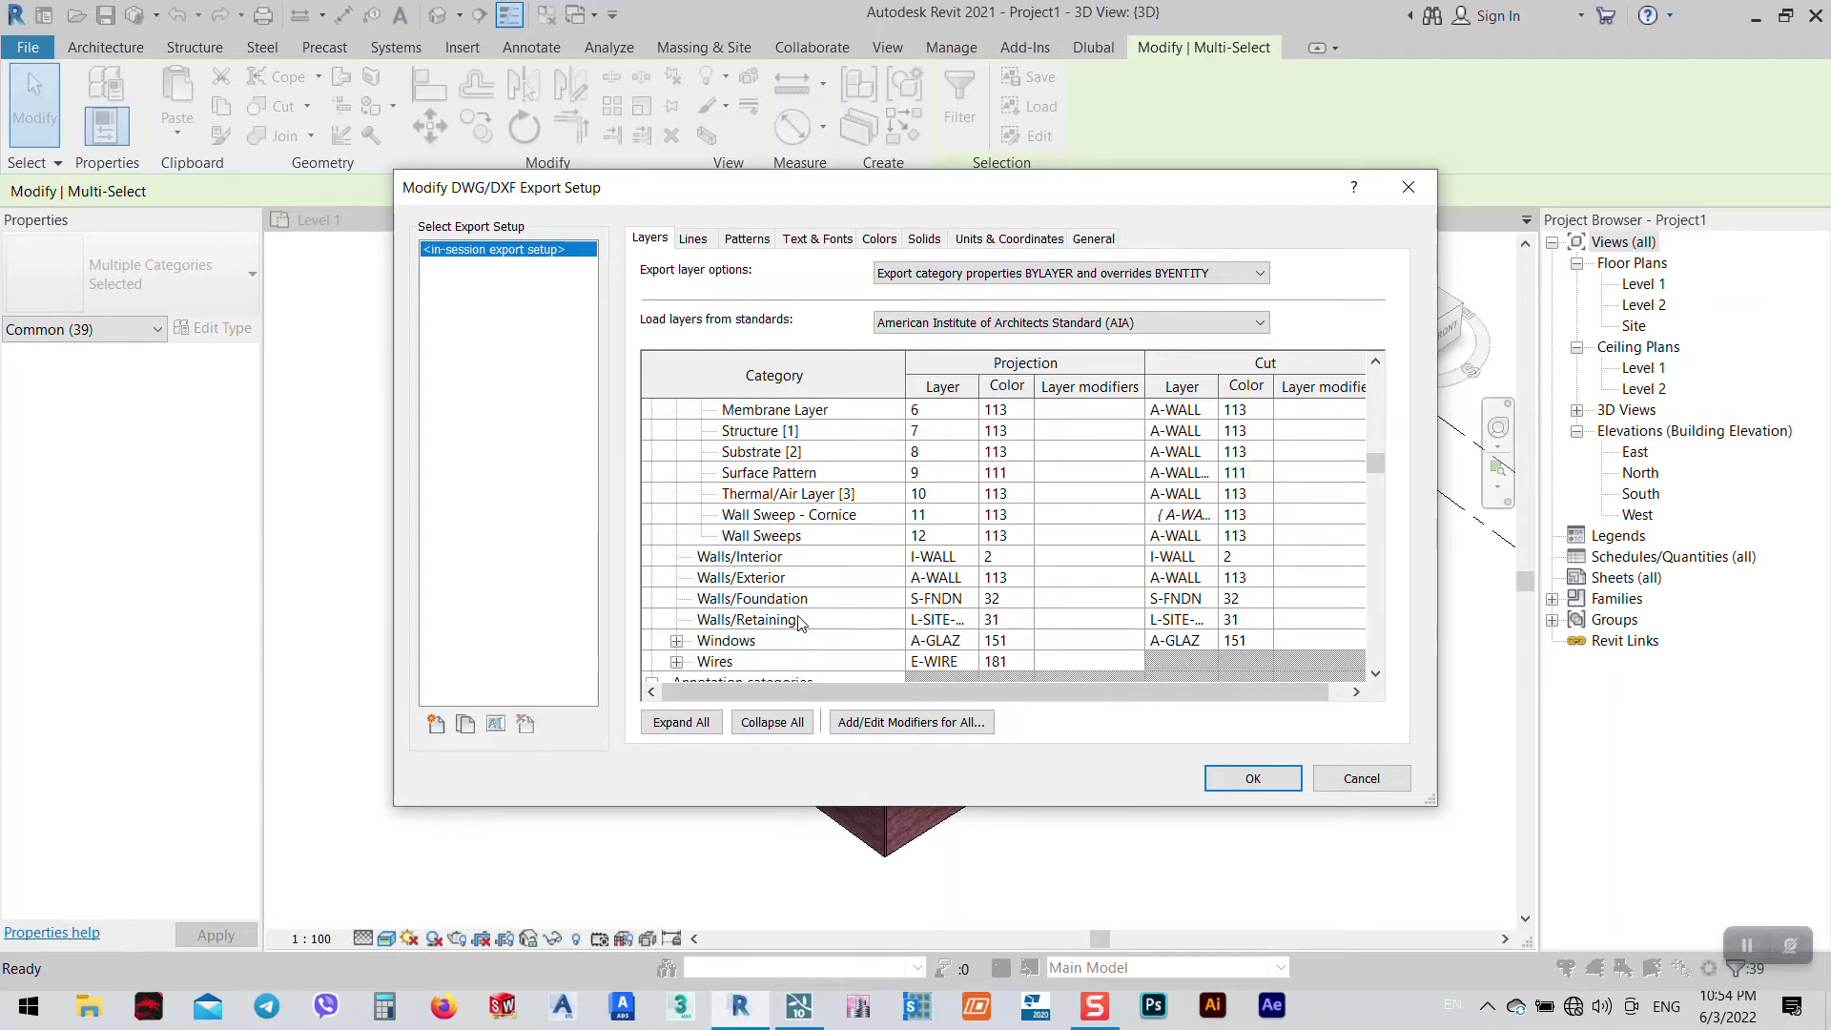
click(959, 558)
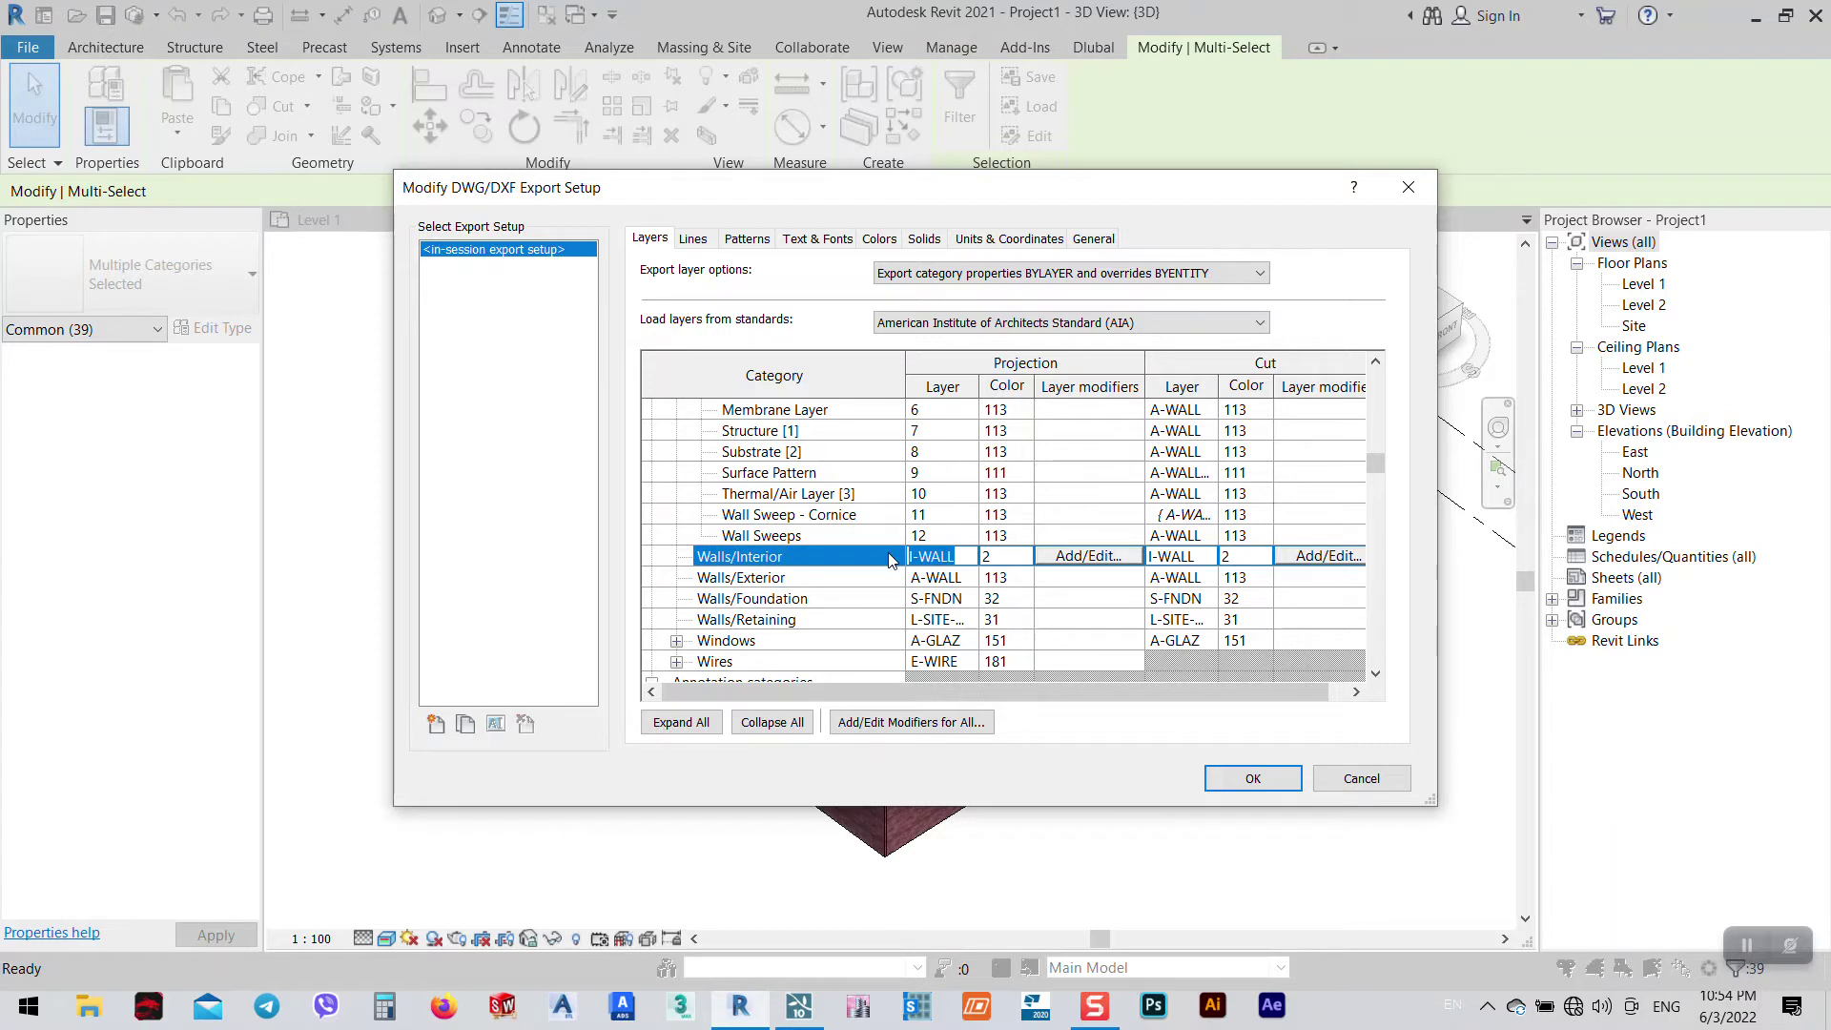
click(966, 582)
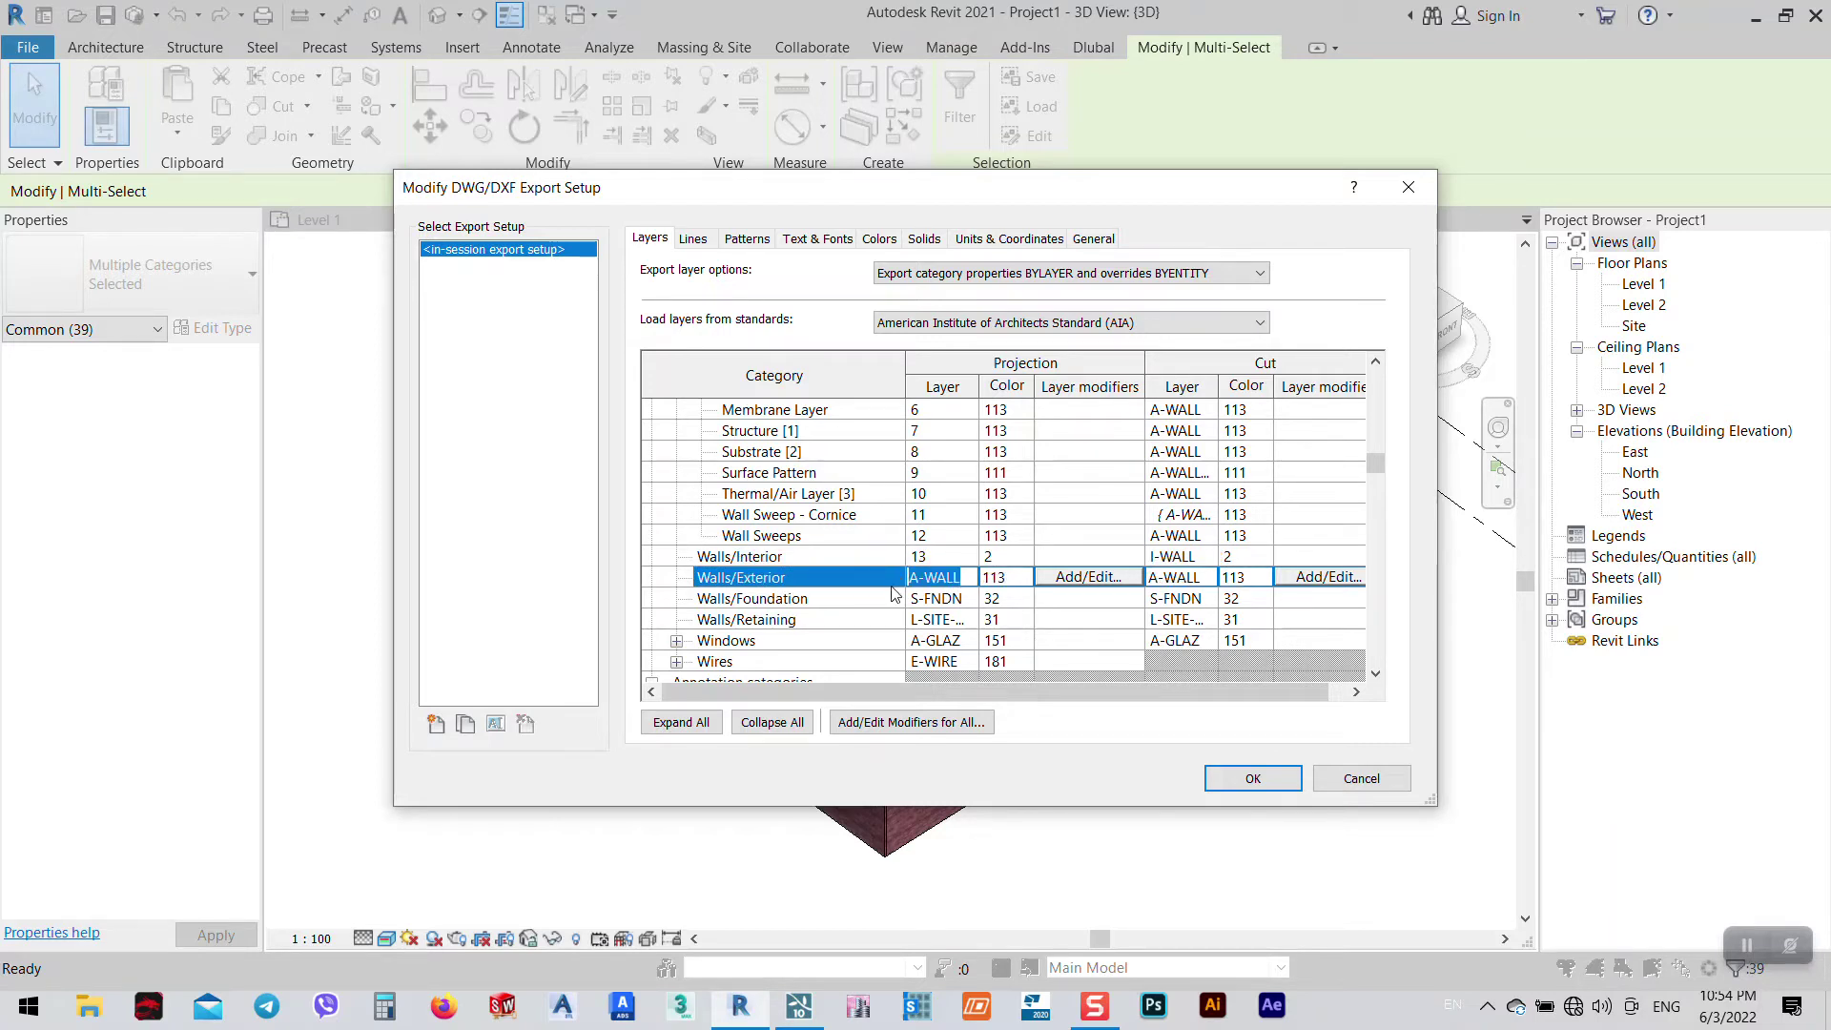
click(965, 599)
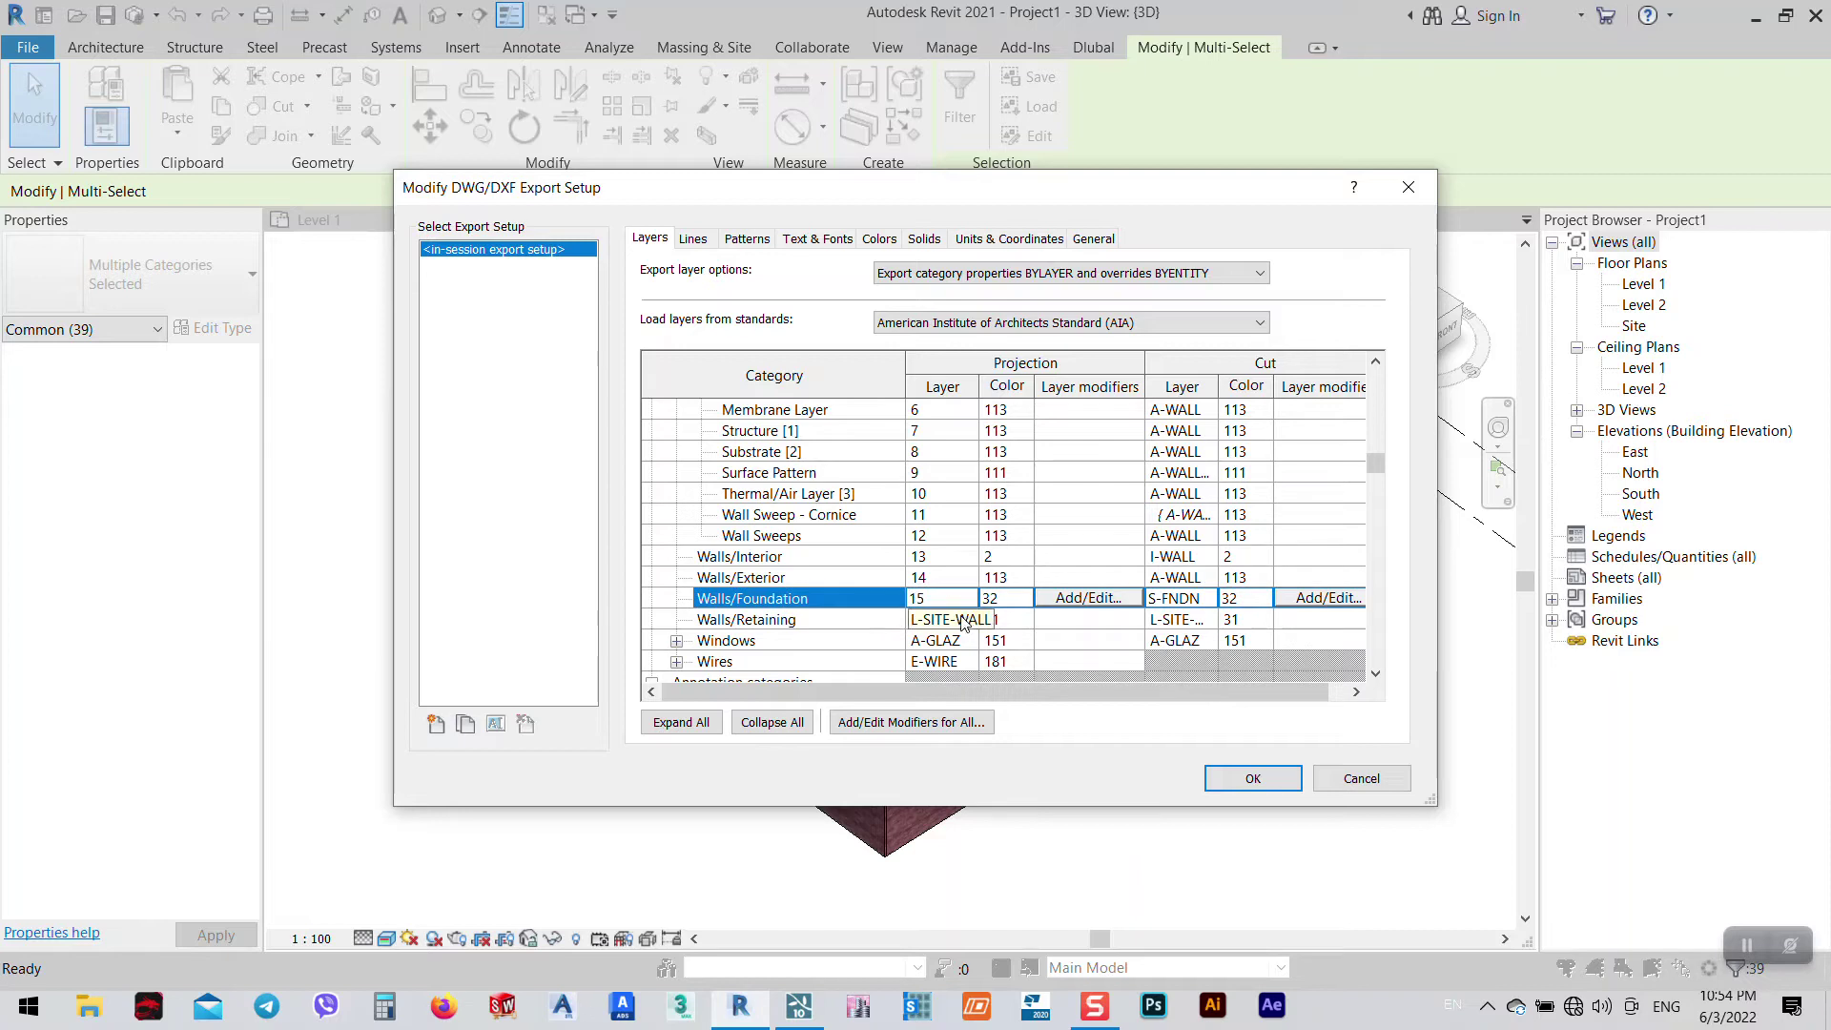
click(957, 620)
click(975, 618)
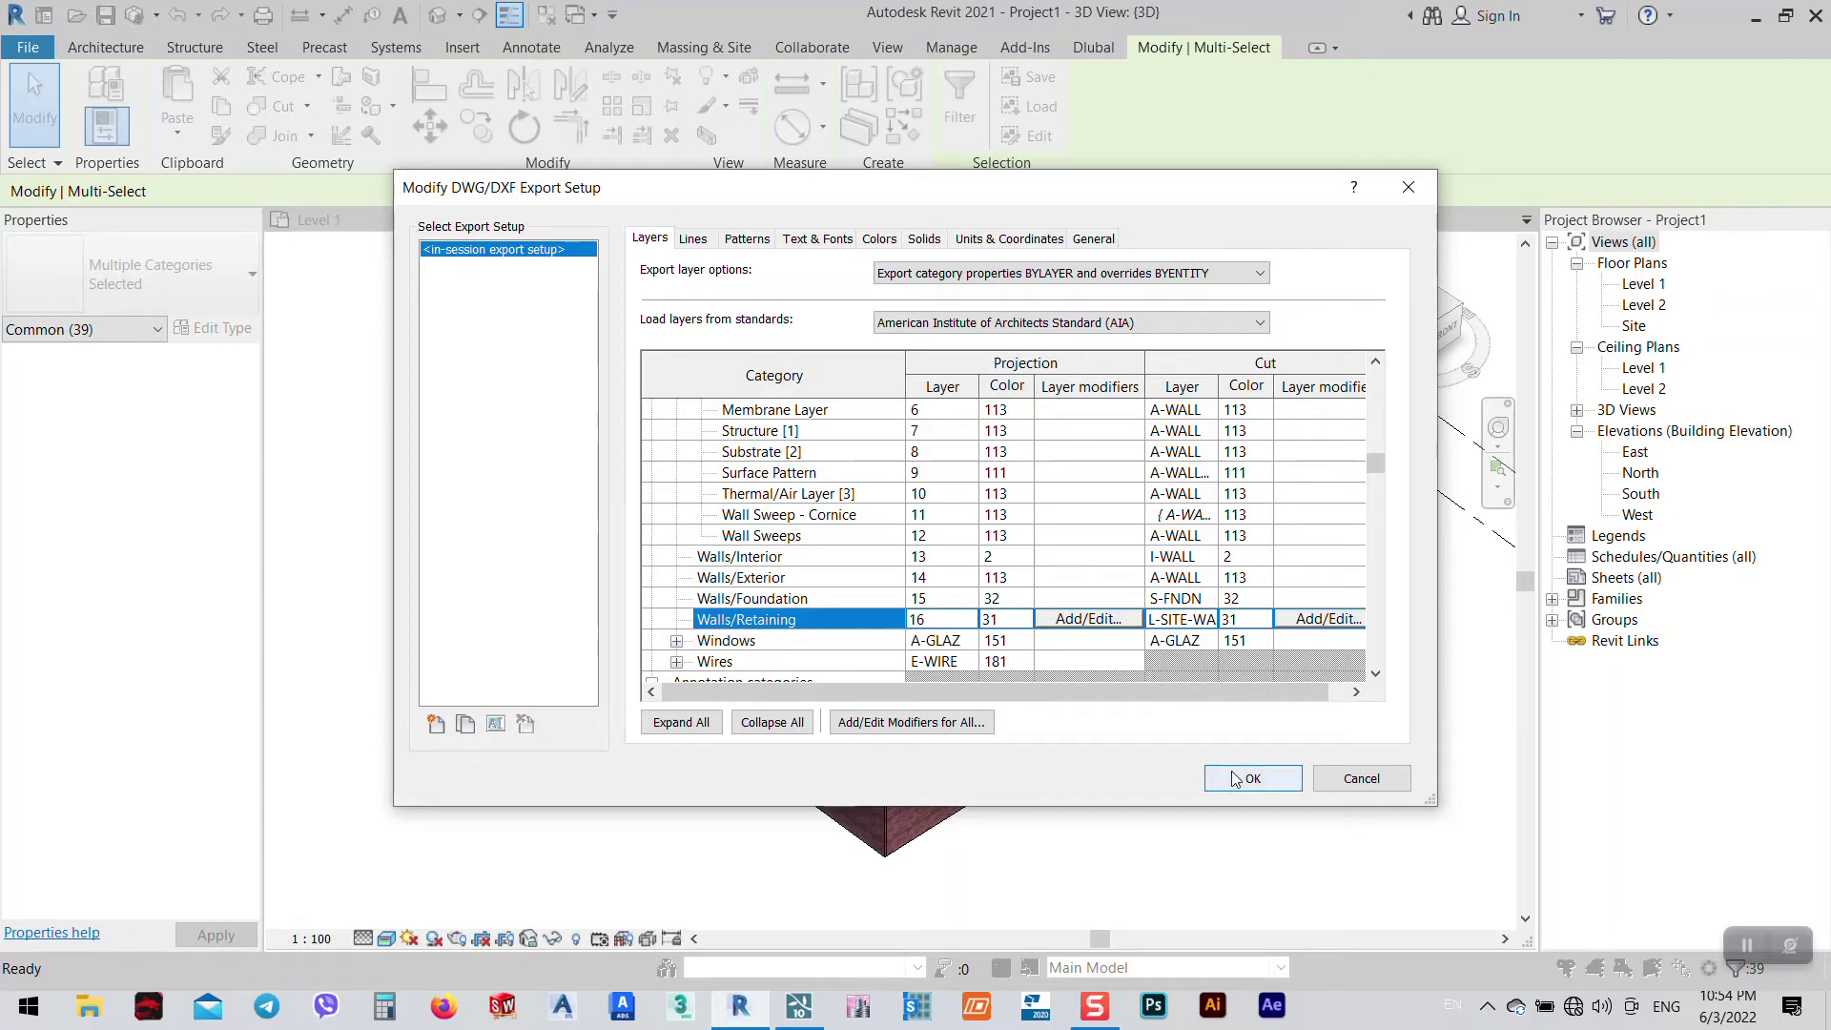
- Set the export colors to Specified in view (True Color - RGB values) and accept the DWG/DXF export setup
click(710, 244)
click(746, 239)
click(817, 239)
click(879, 240)
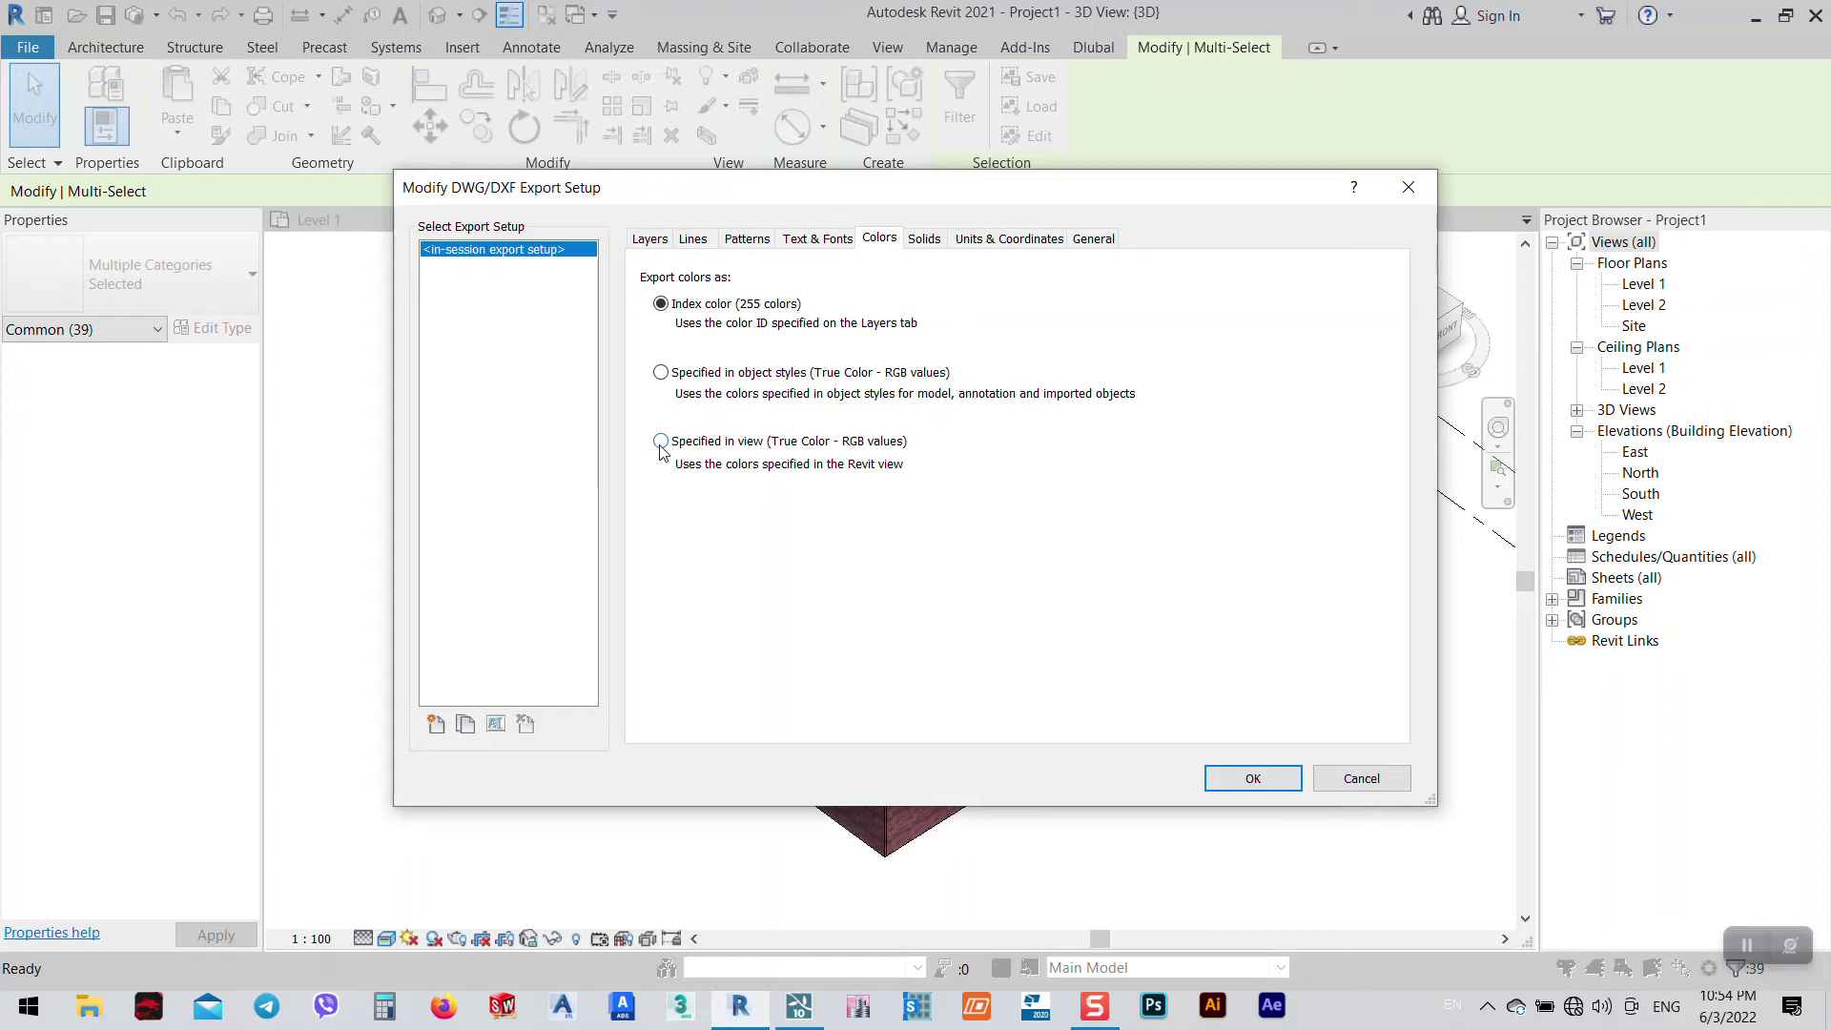
click(924, 239)
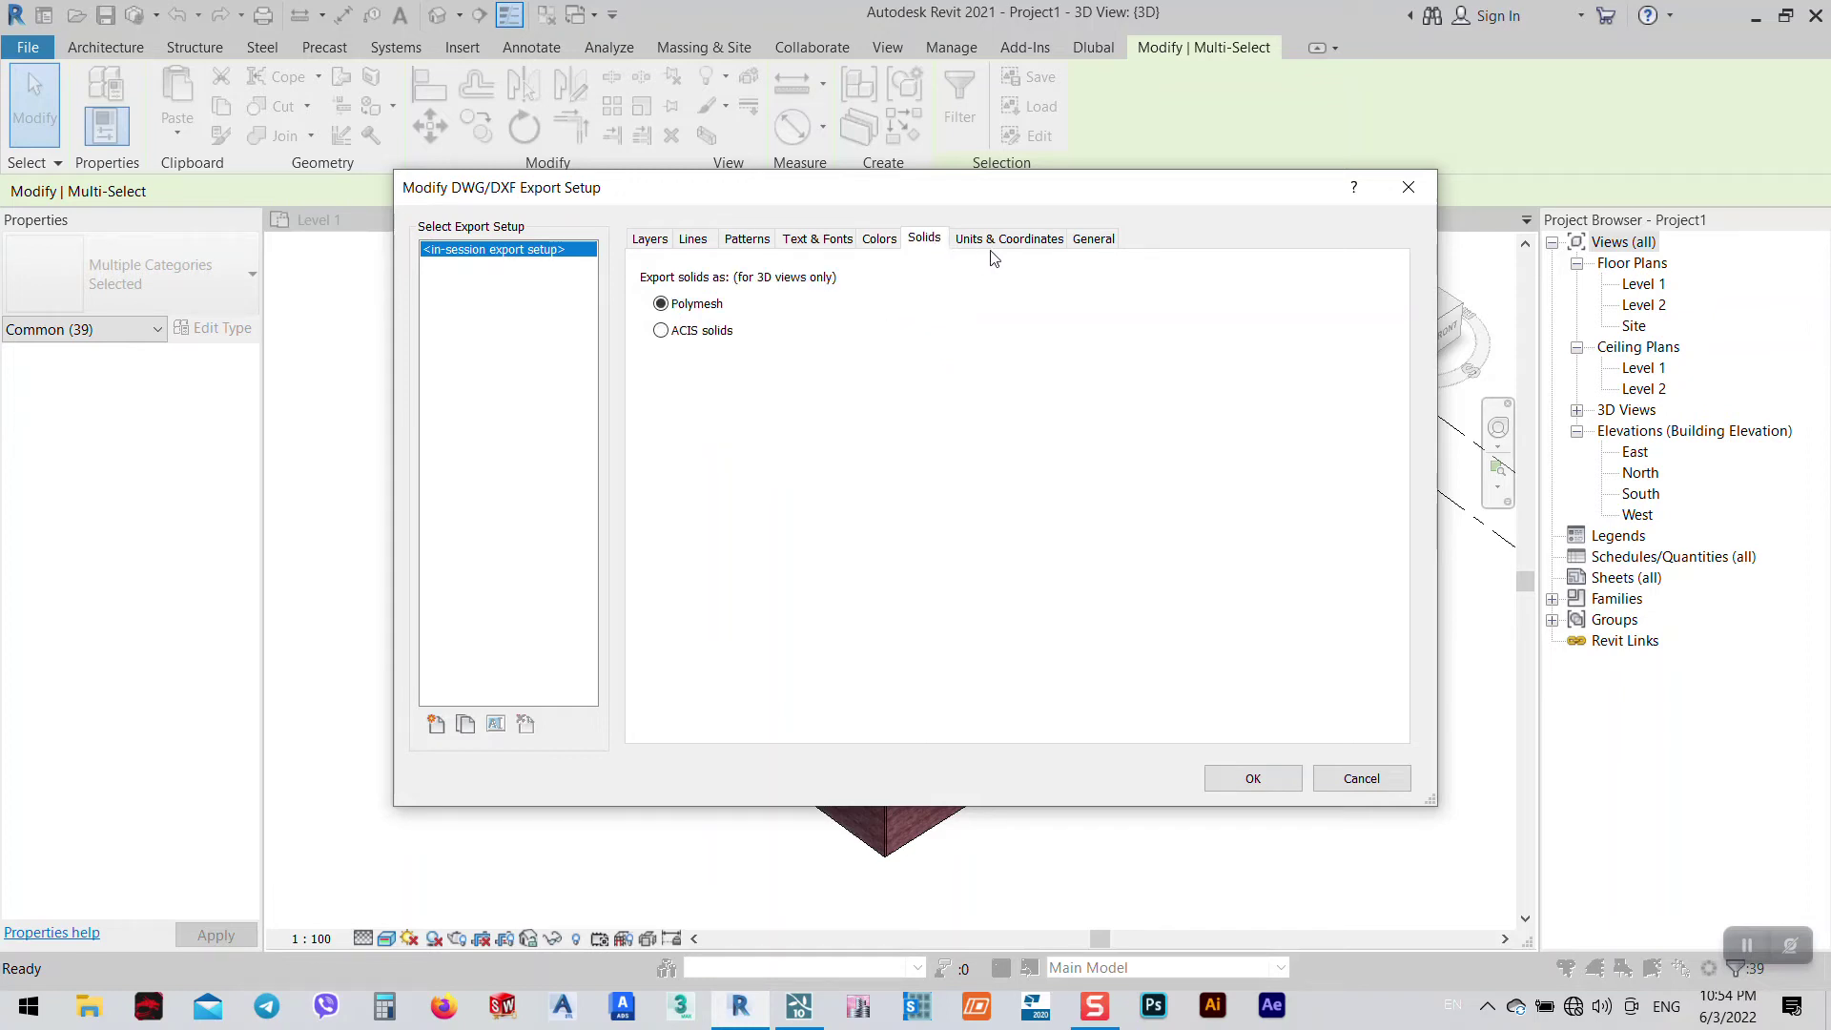
click(991, 239)
click(912, 243)
click(860, 243)
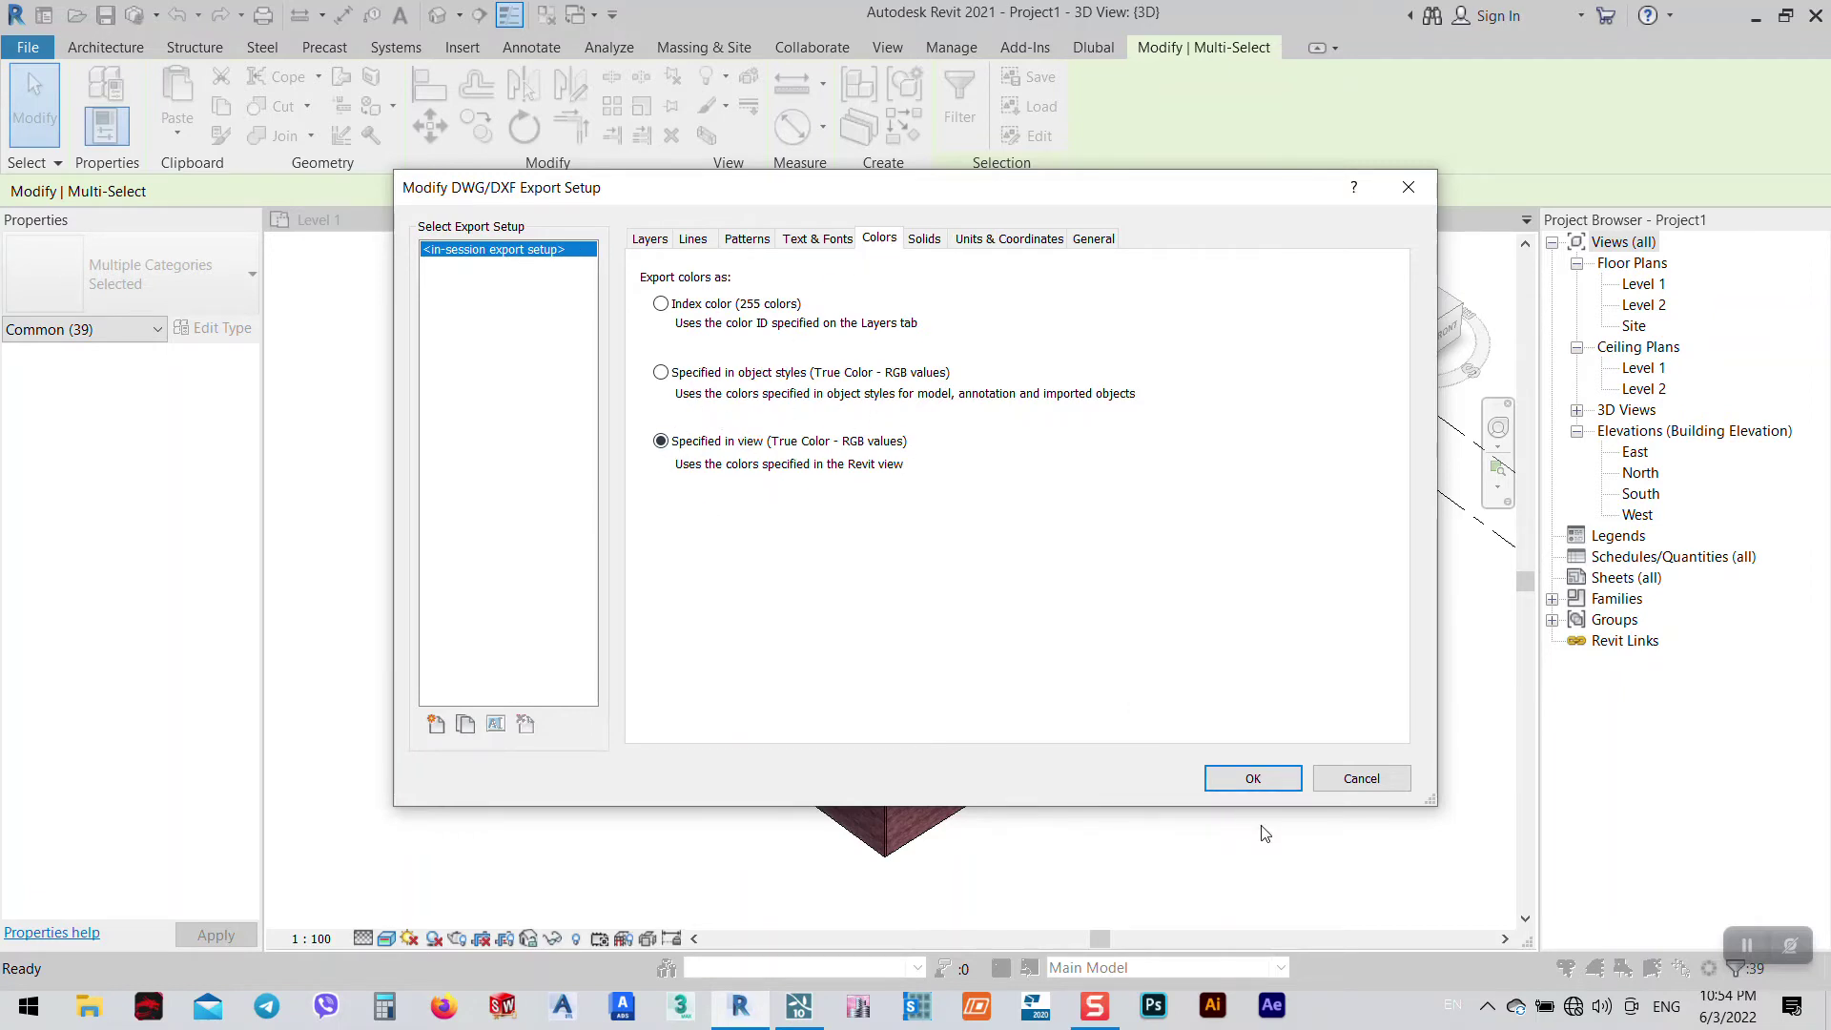
click(1252, 777)
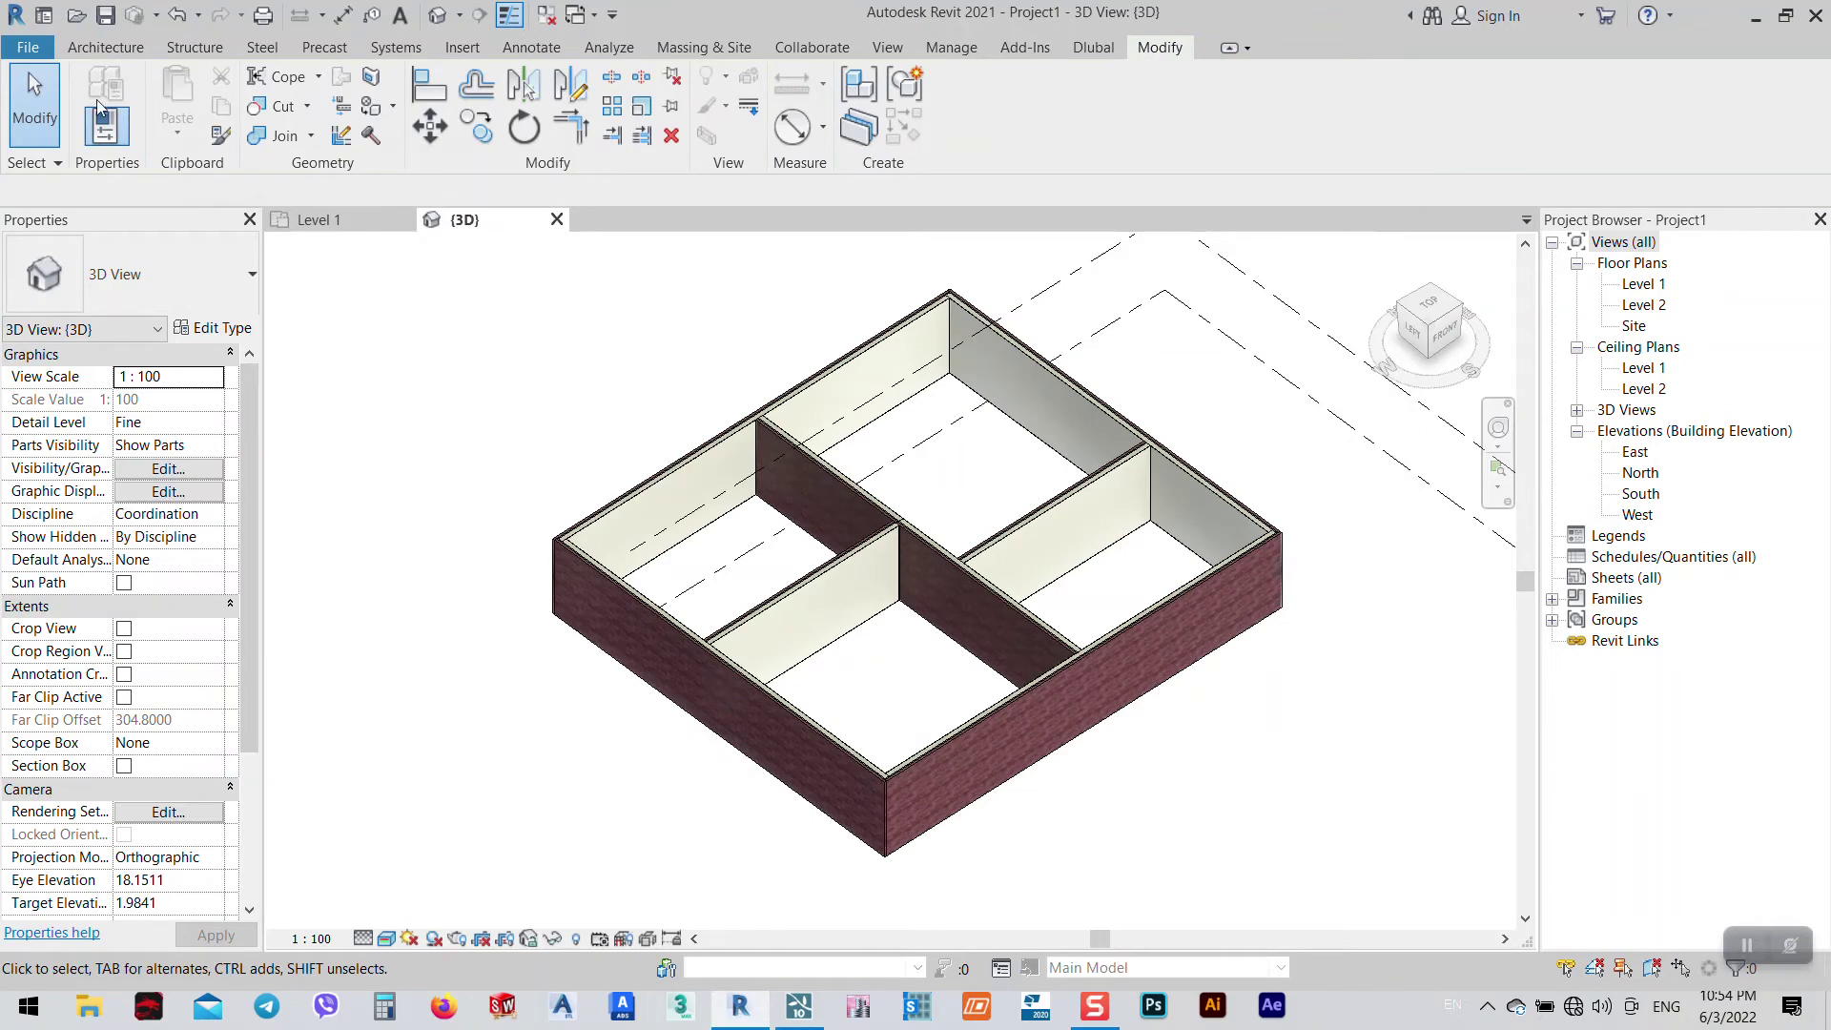
- Export the current 3D view as an AutoCAD 2018 DWG file named op4 in the EP-tutorial folder
click(28, 46)
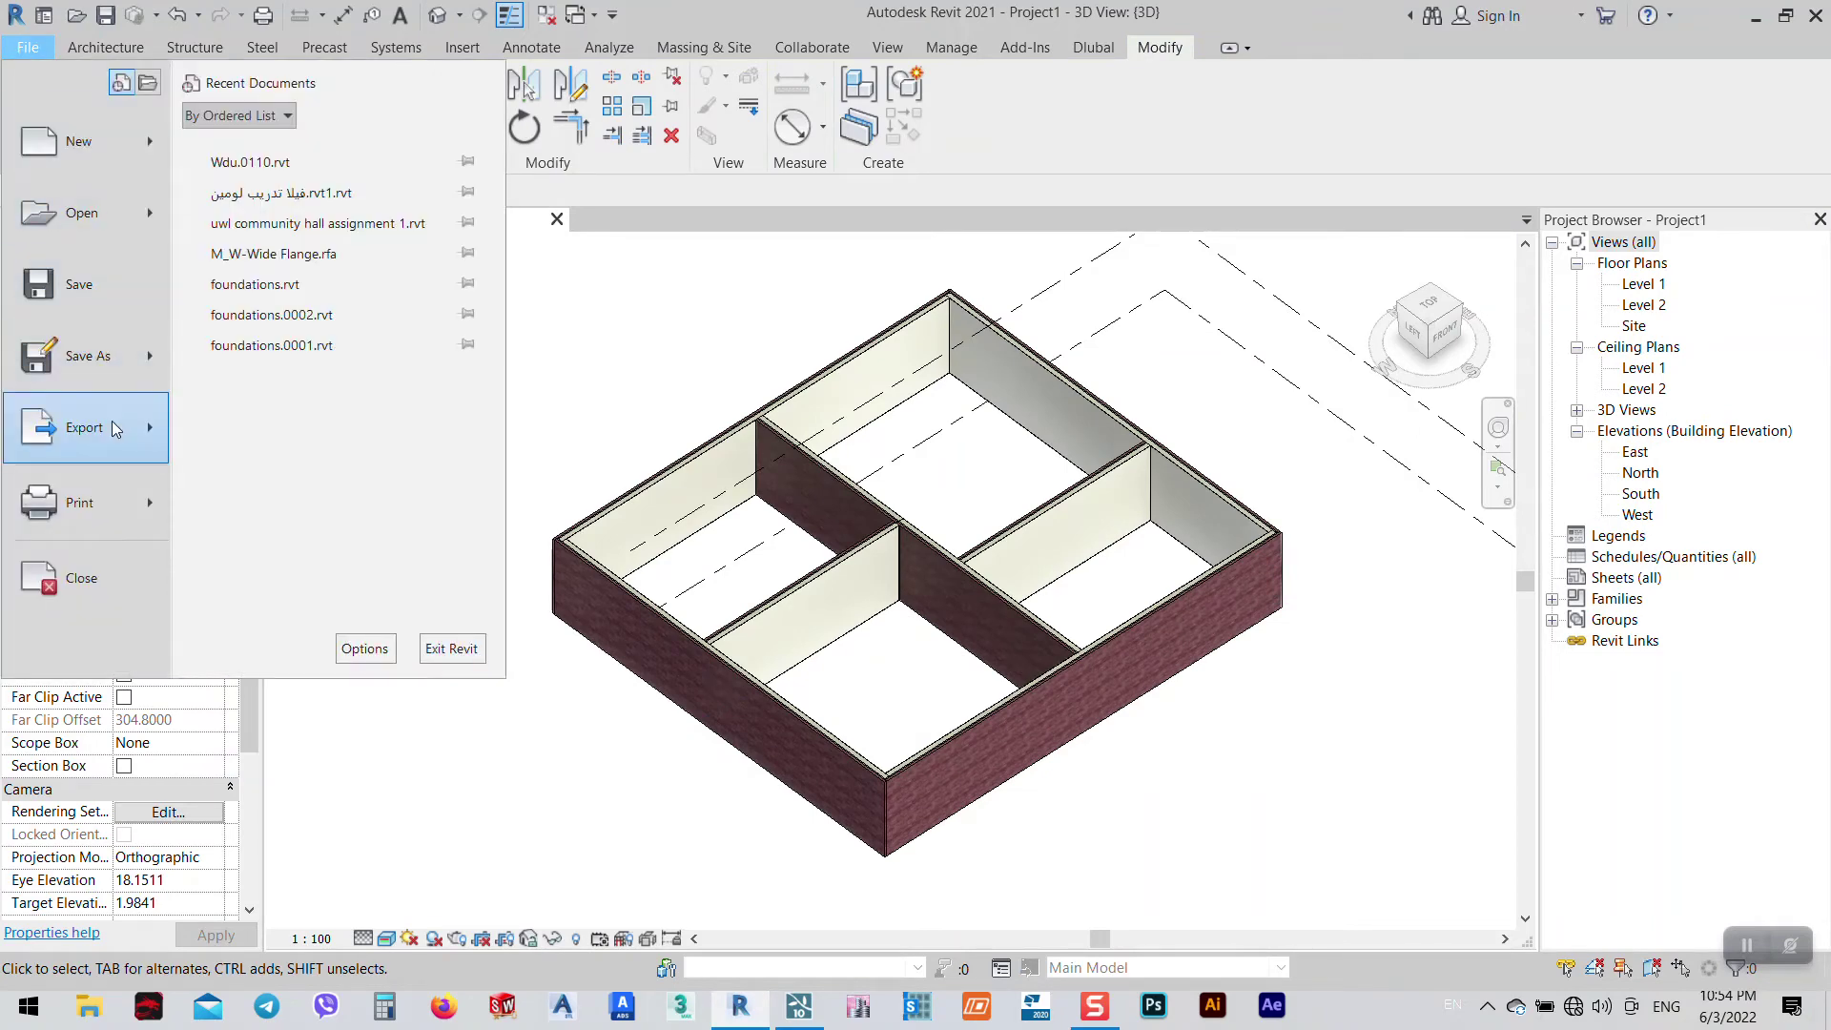
mouse_move(112, 428)
mouse_move(429, 143)
click(538, 131)
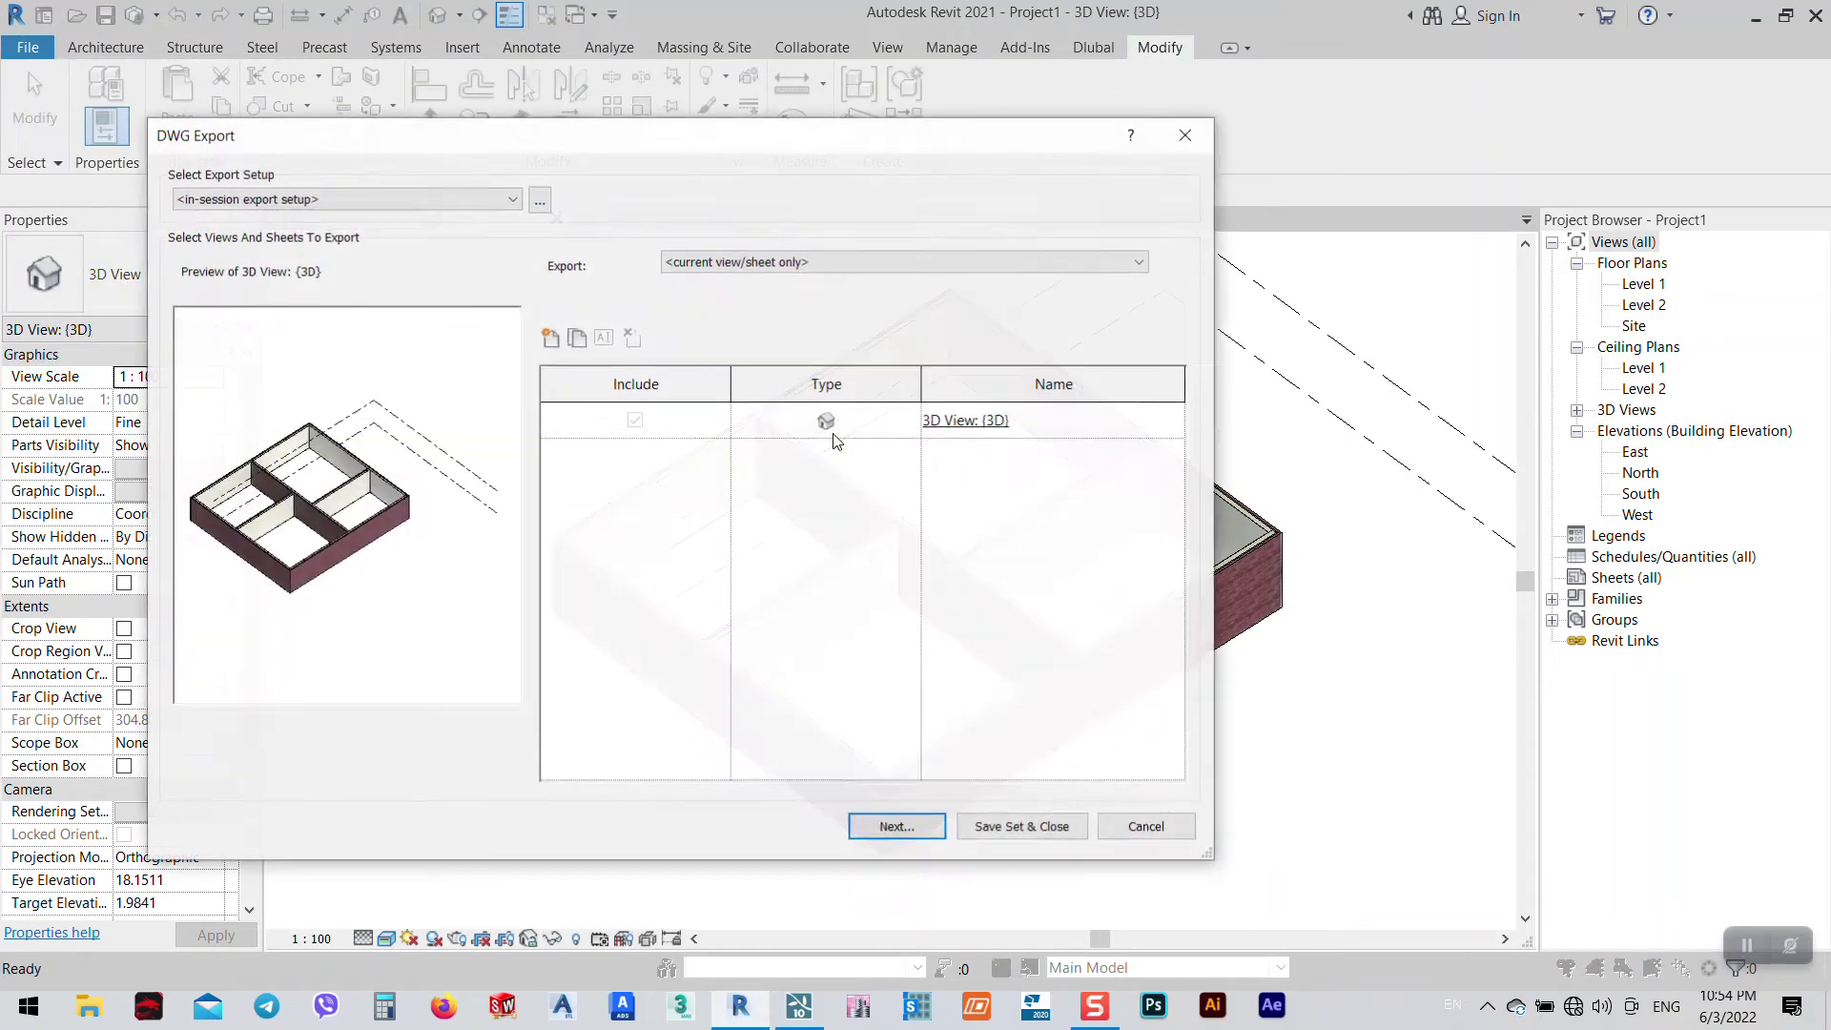
click(896, 826)
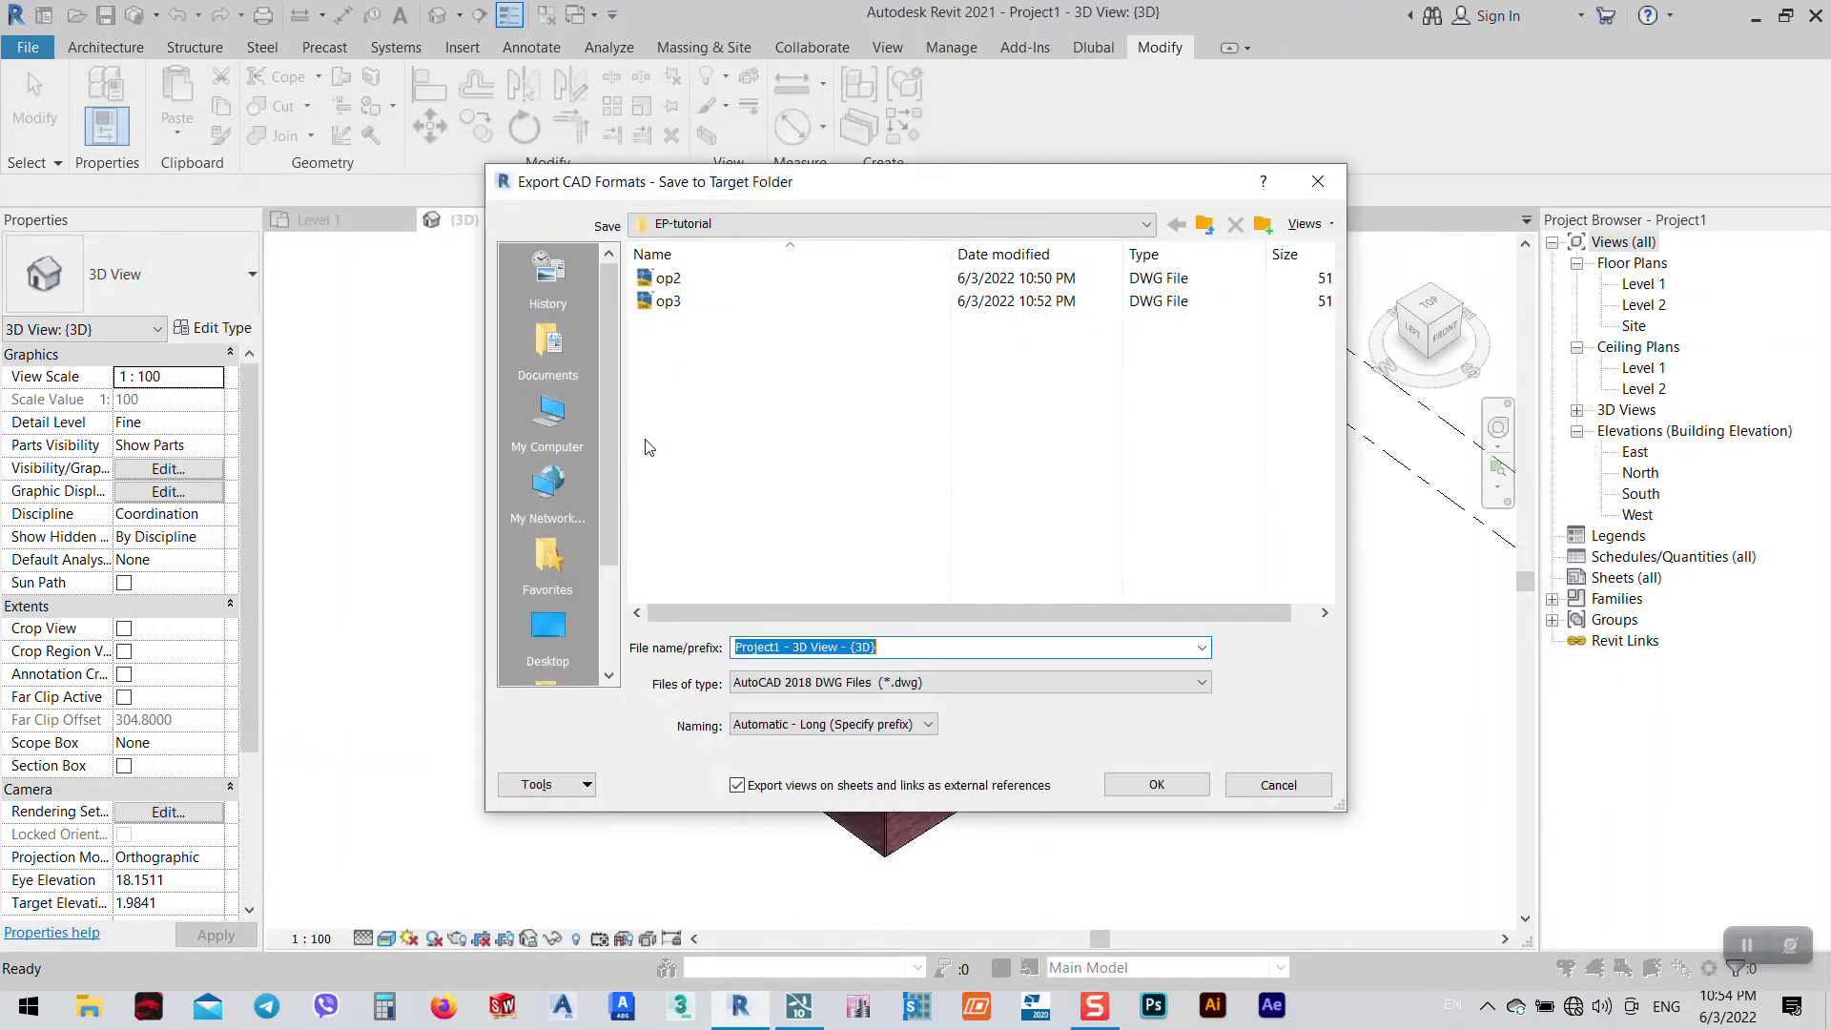
text(op4)
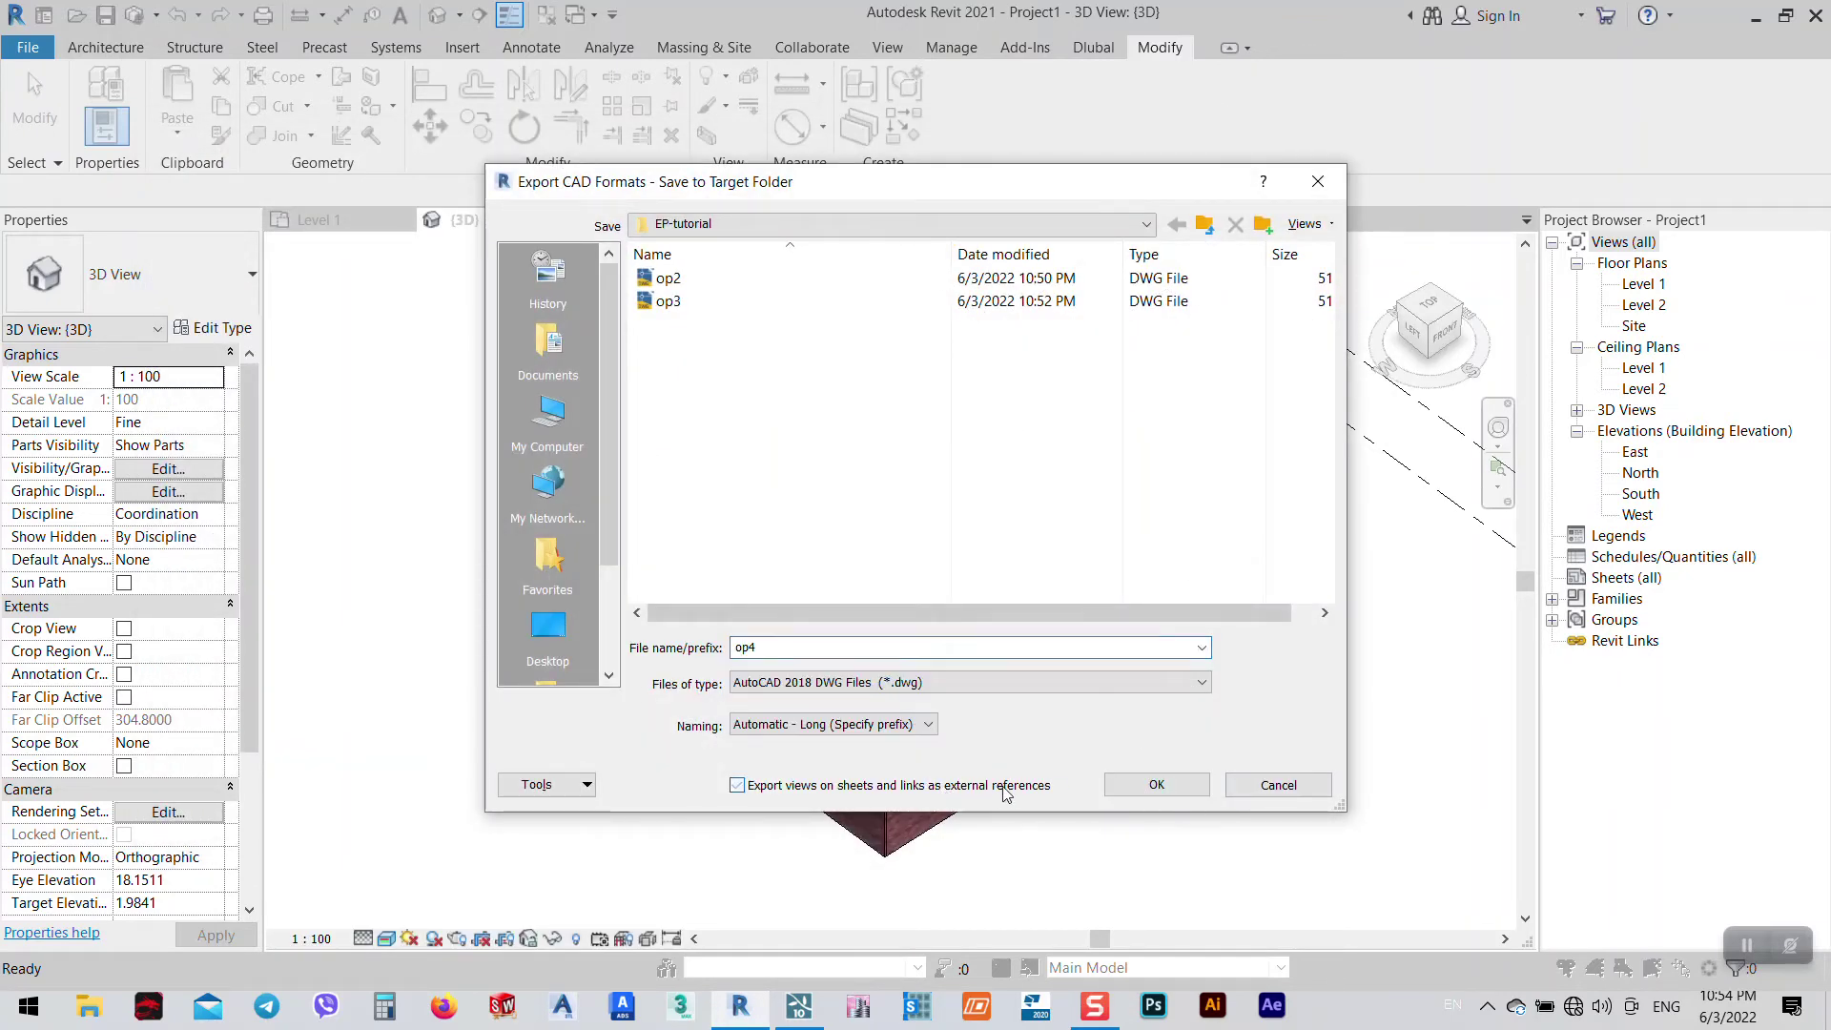
click(1156, 783)
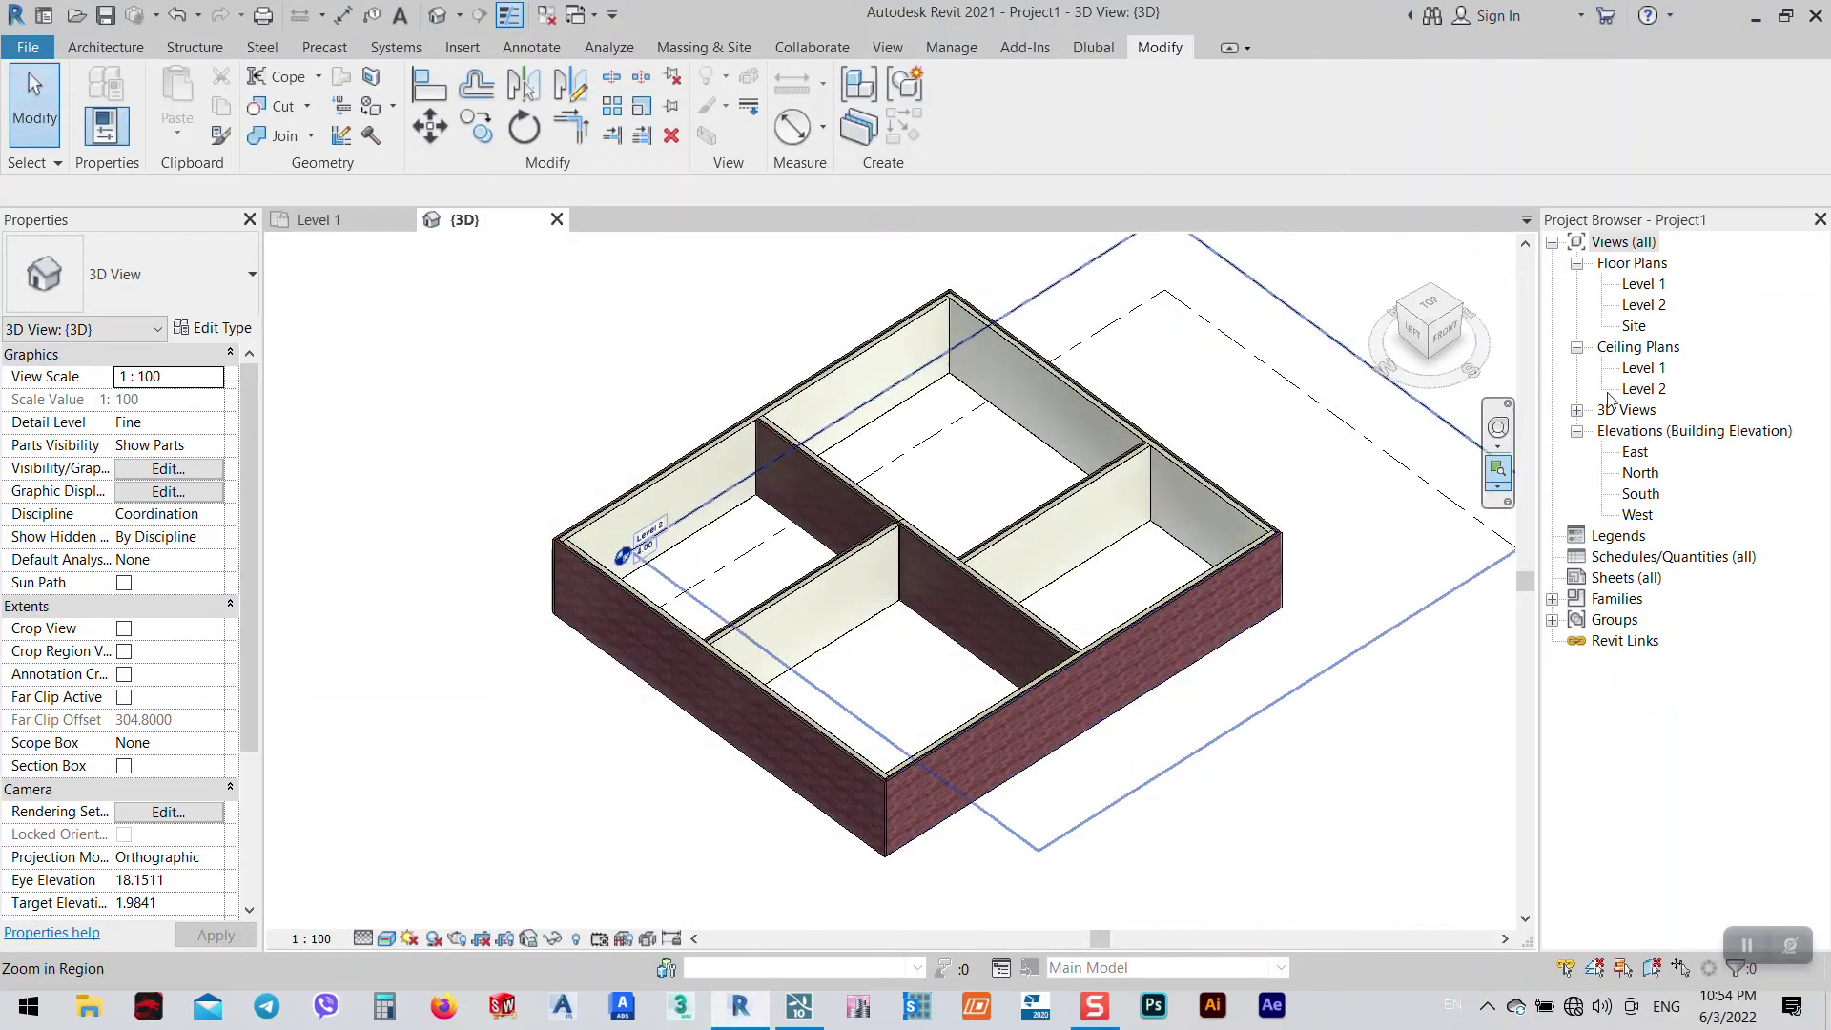
- Switch to Lumion, close the op3 material editing, import the op4 model, and place it in front of the existing models
click(1752, 21)
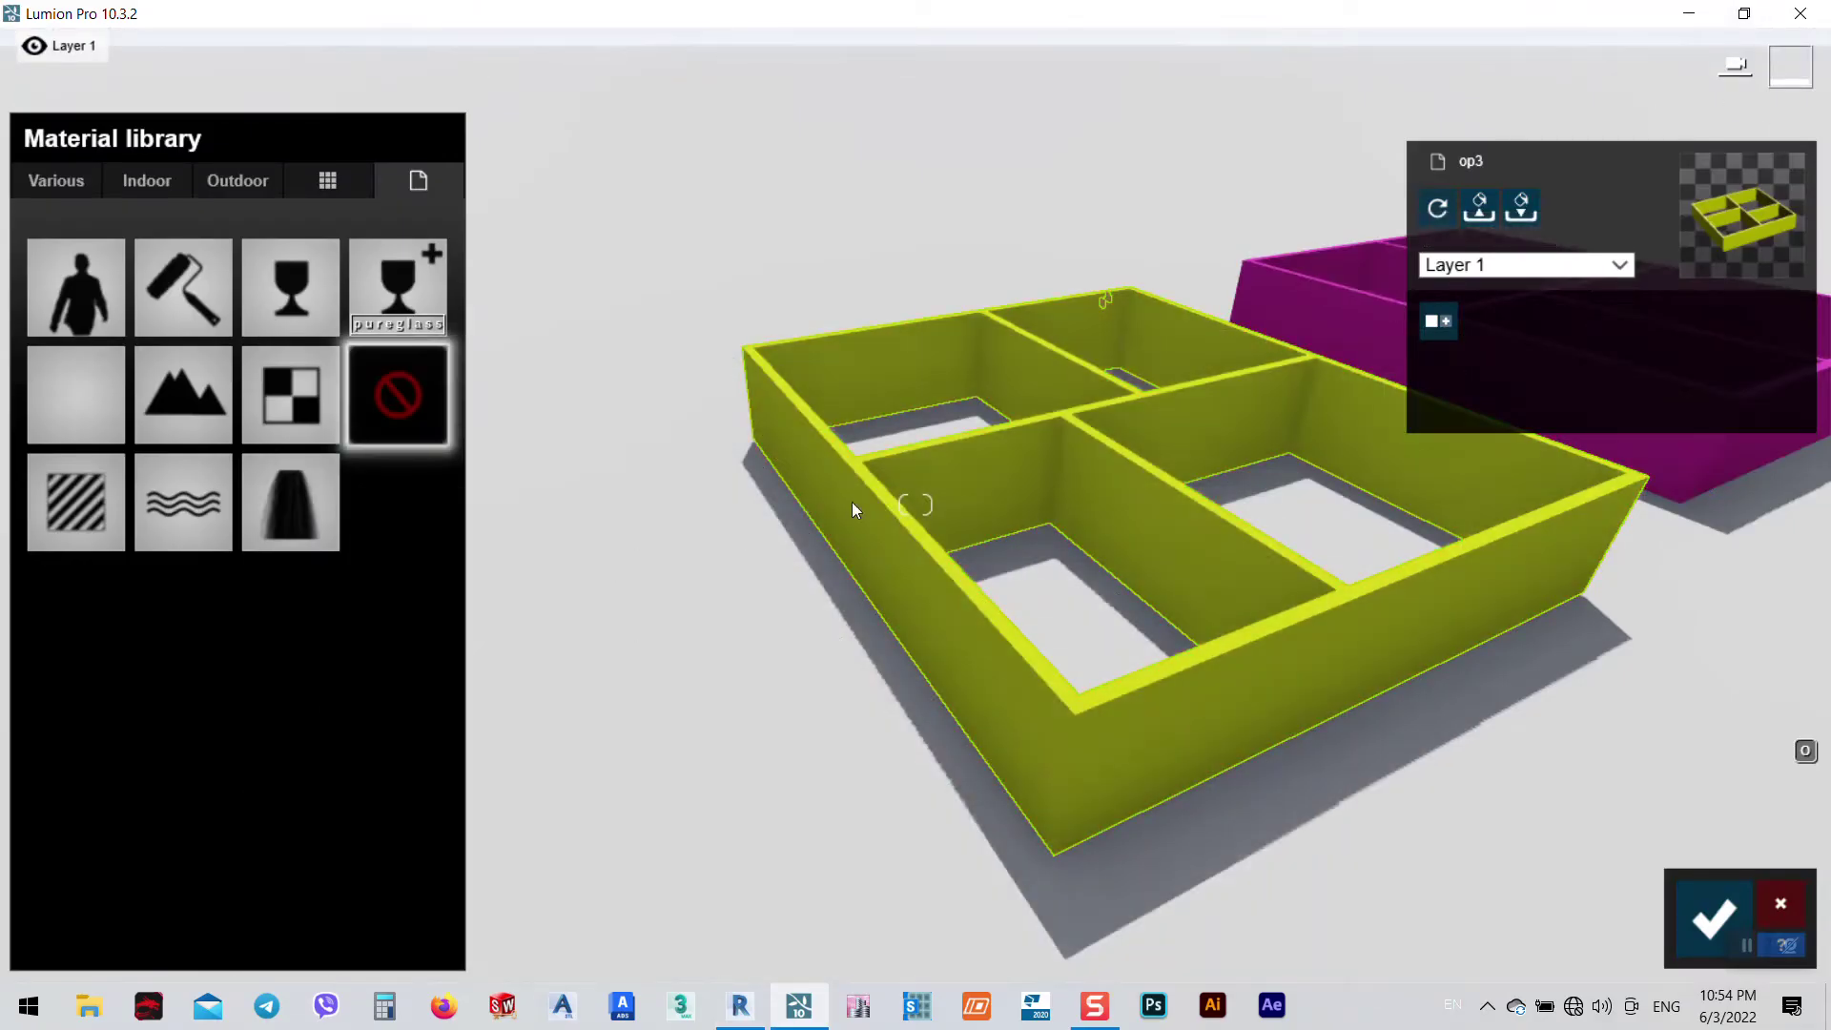
scroll(850, 501, down, 5)
click(1714, 918)
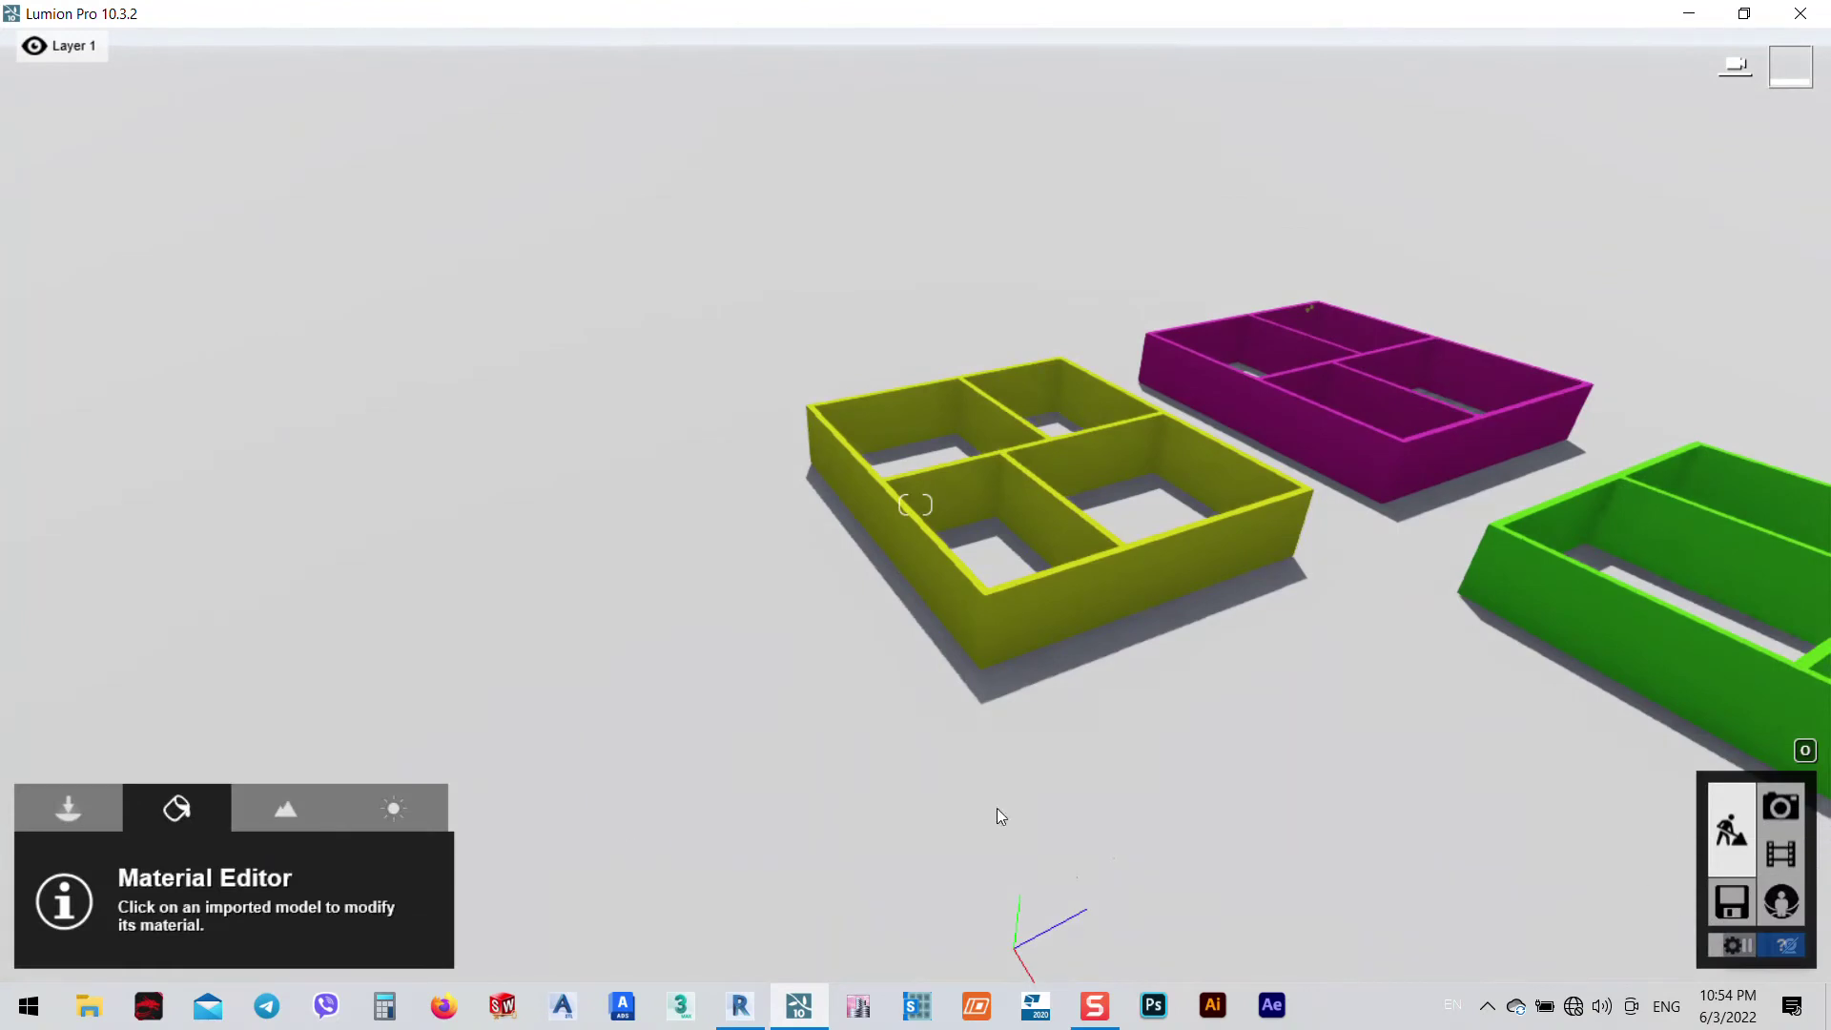
click(91, 818)
double_click(991, 363)
click(1227, 747)
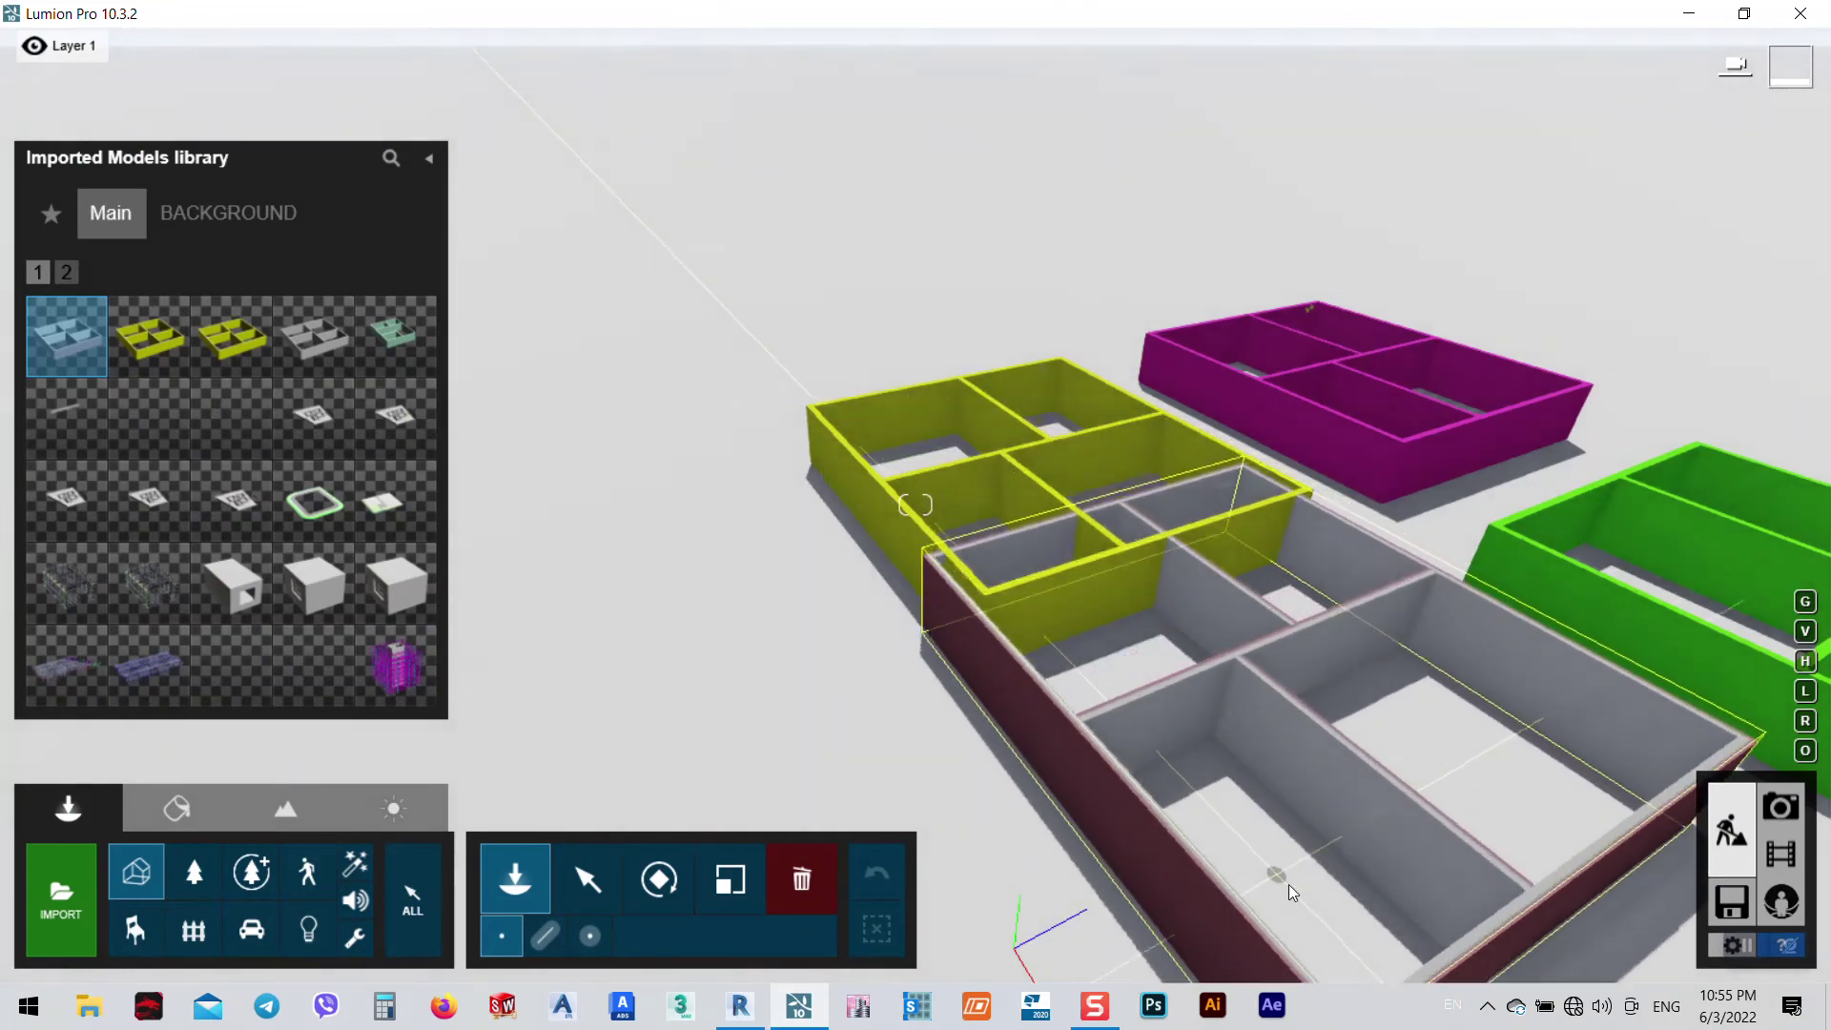
click(969, 469)
drag(970, 469, 1204, 528)
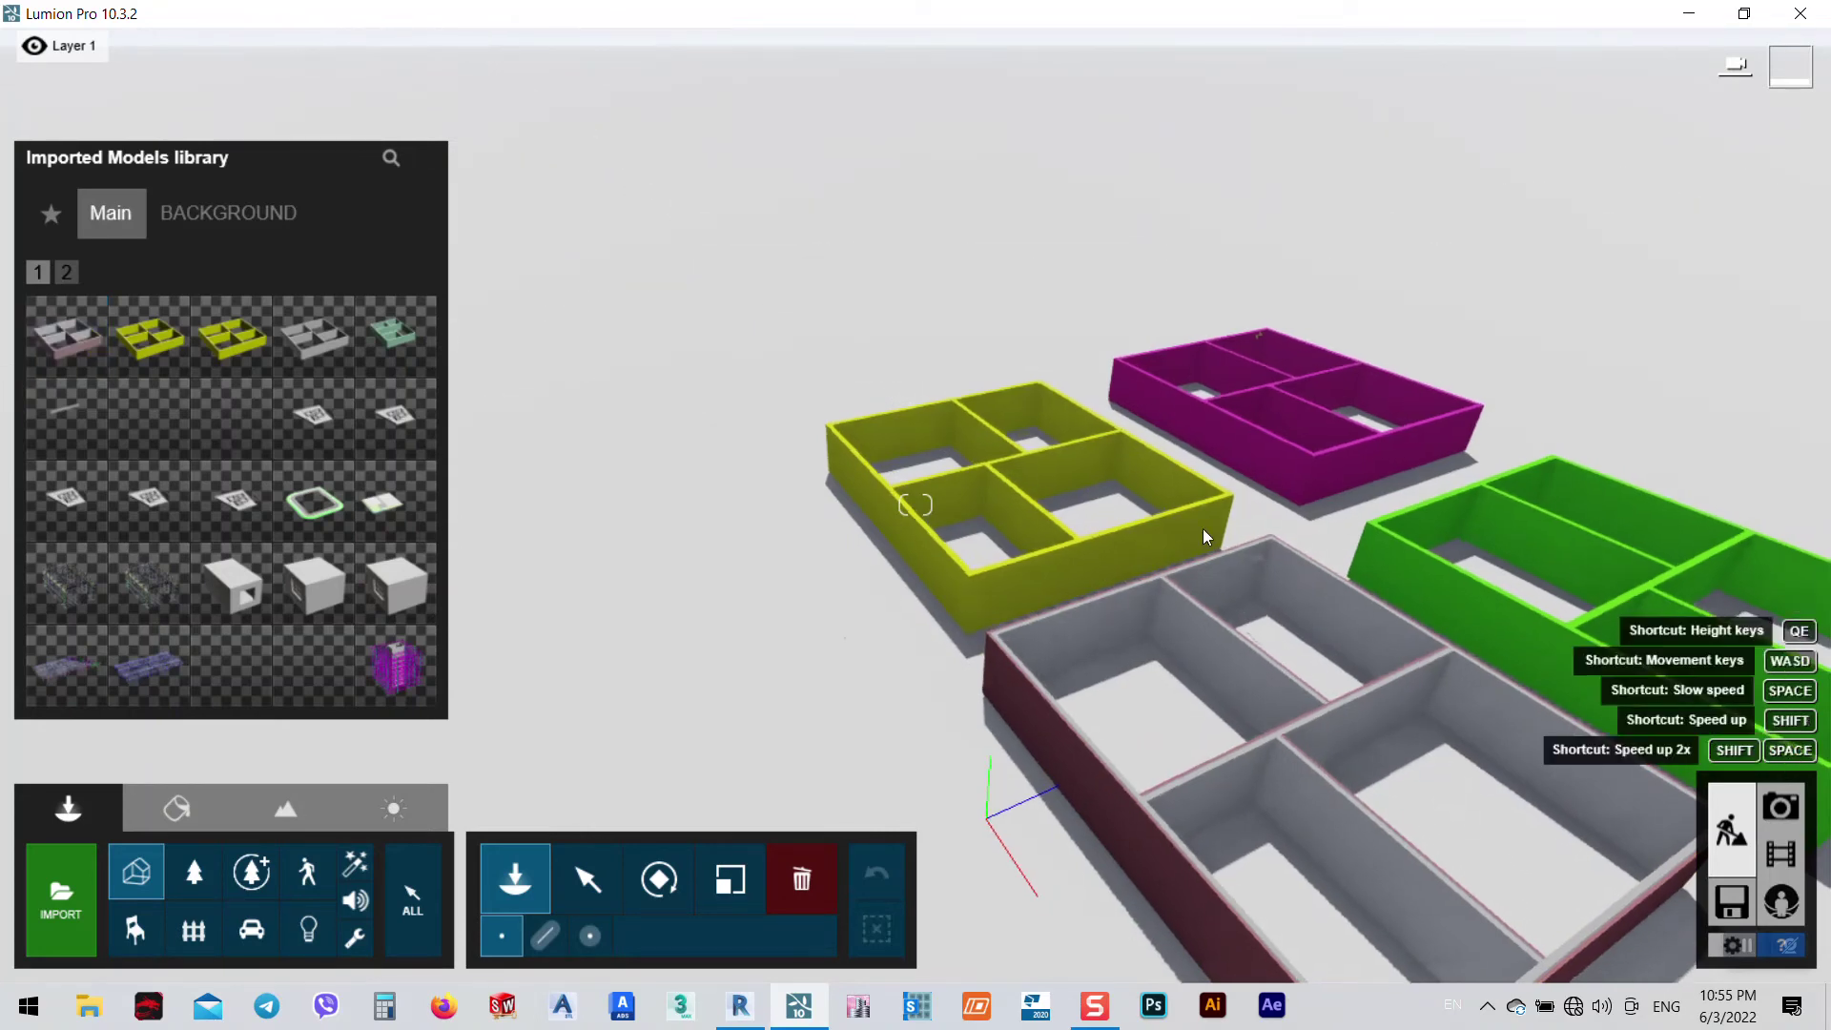
- Apply the orange-red brick material from the Outdoor brick materials to the op4 model's exterior wall layer
scroll(1152, 444, down, 5)
right_drag(1311, 684, 1312, 858)
key(w)
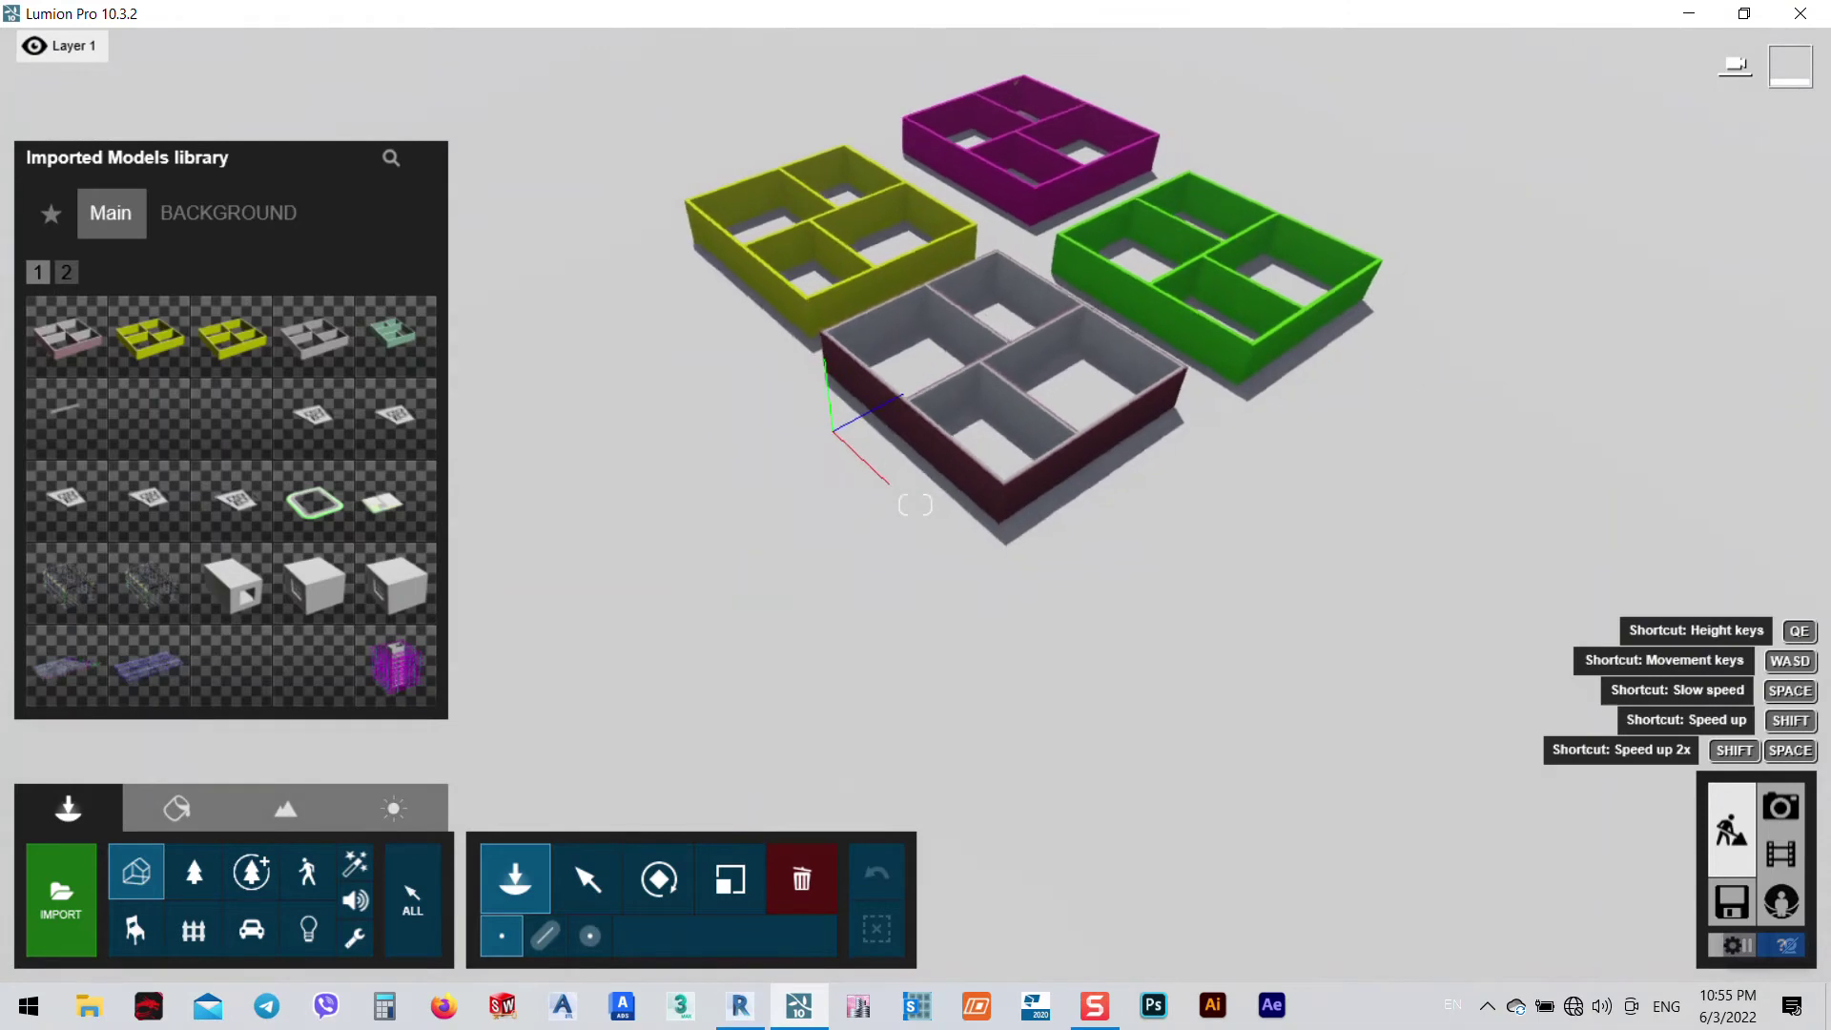
key(a)
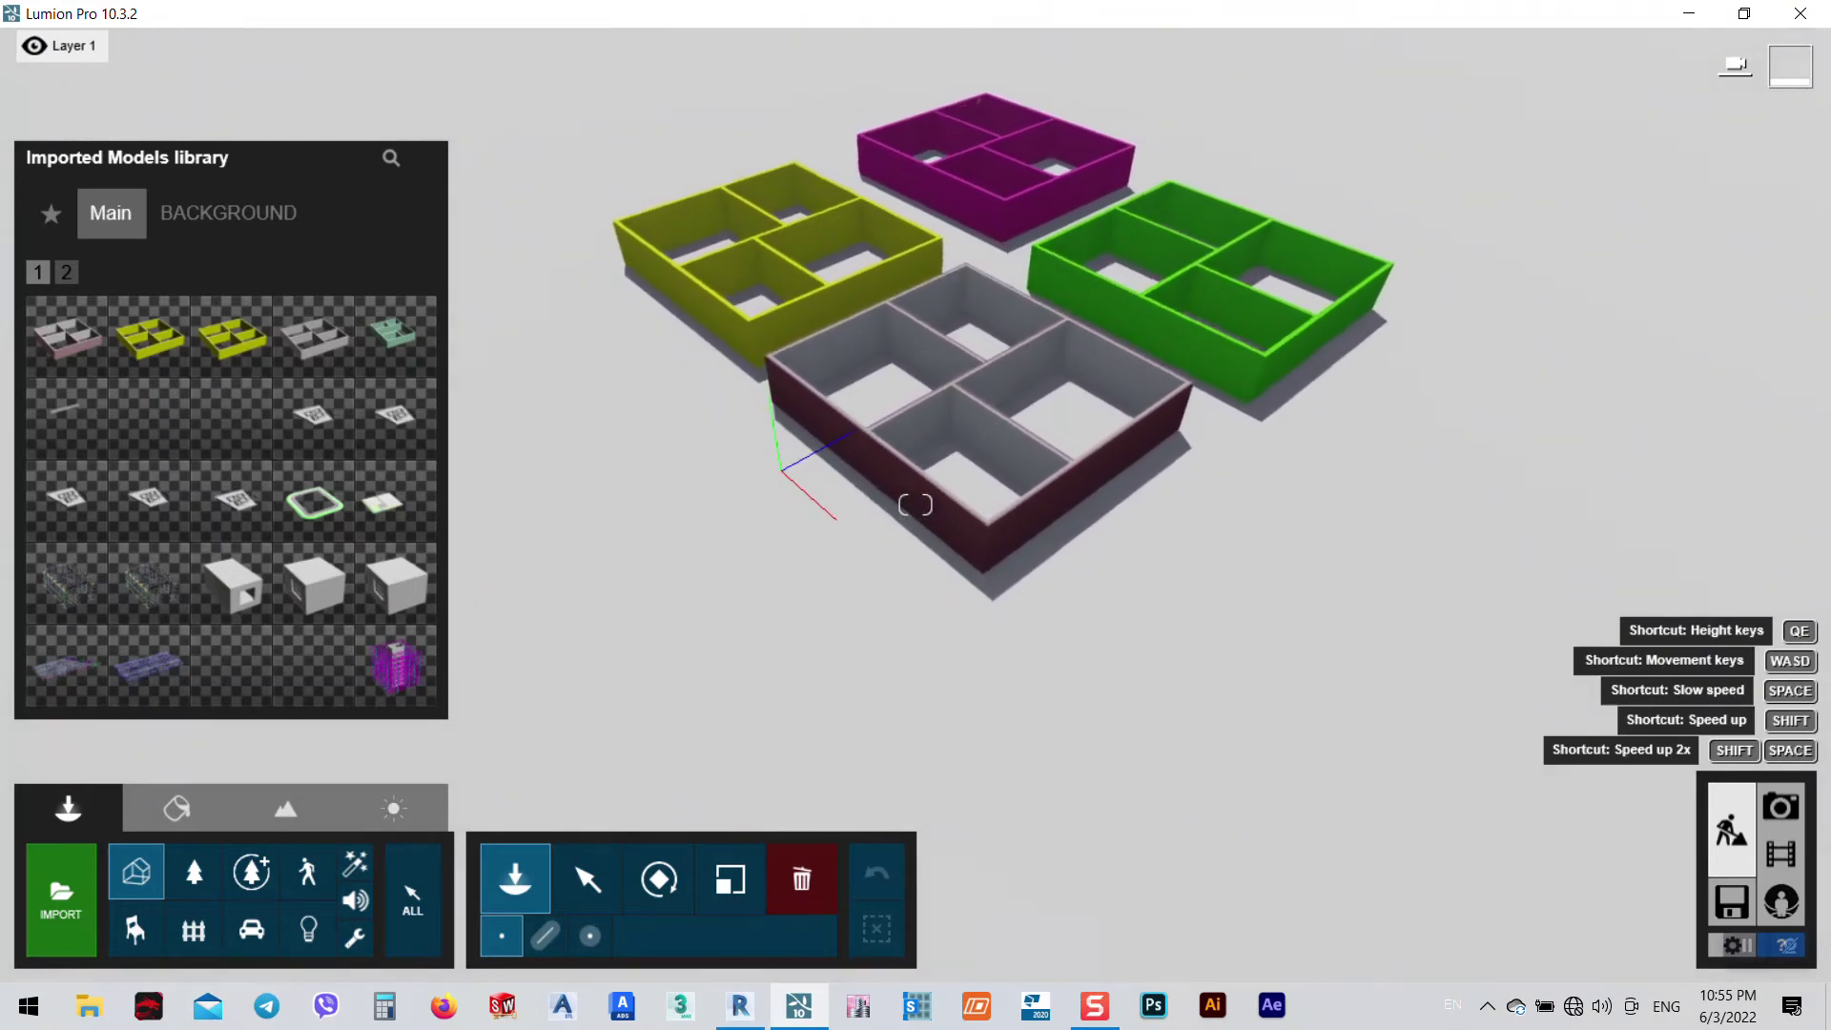
key(w)
key(w)
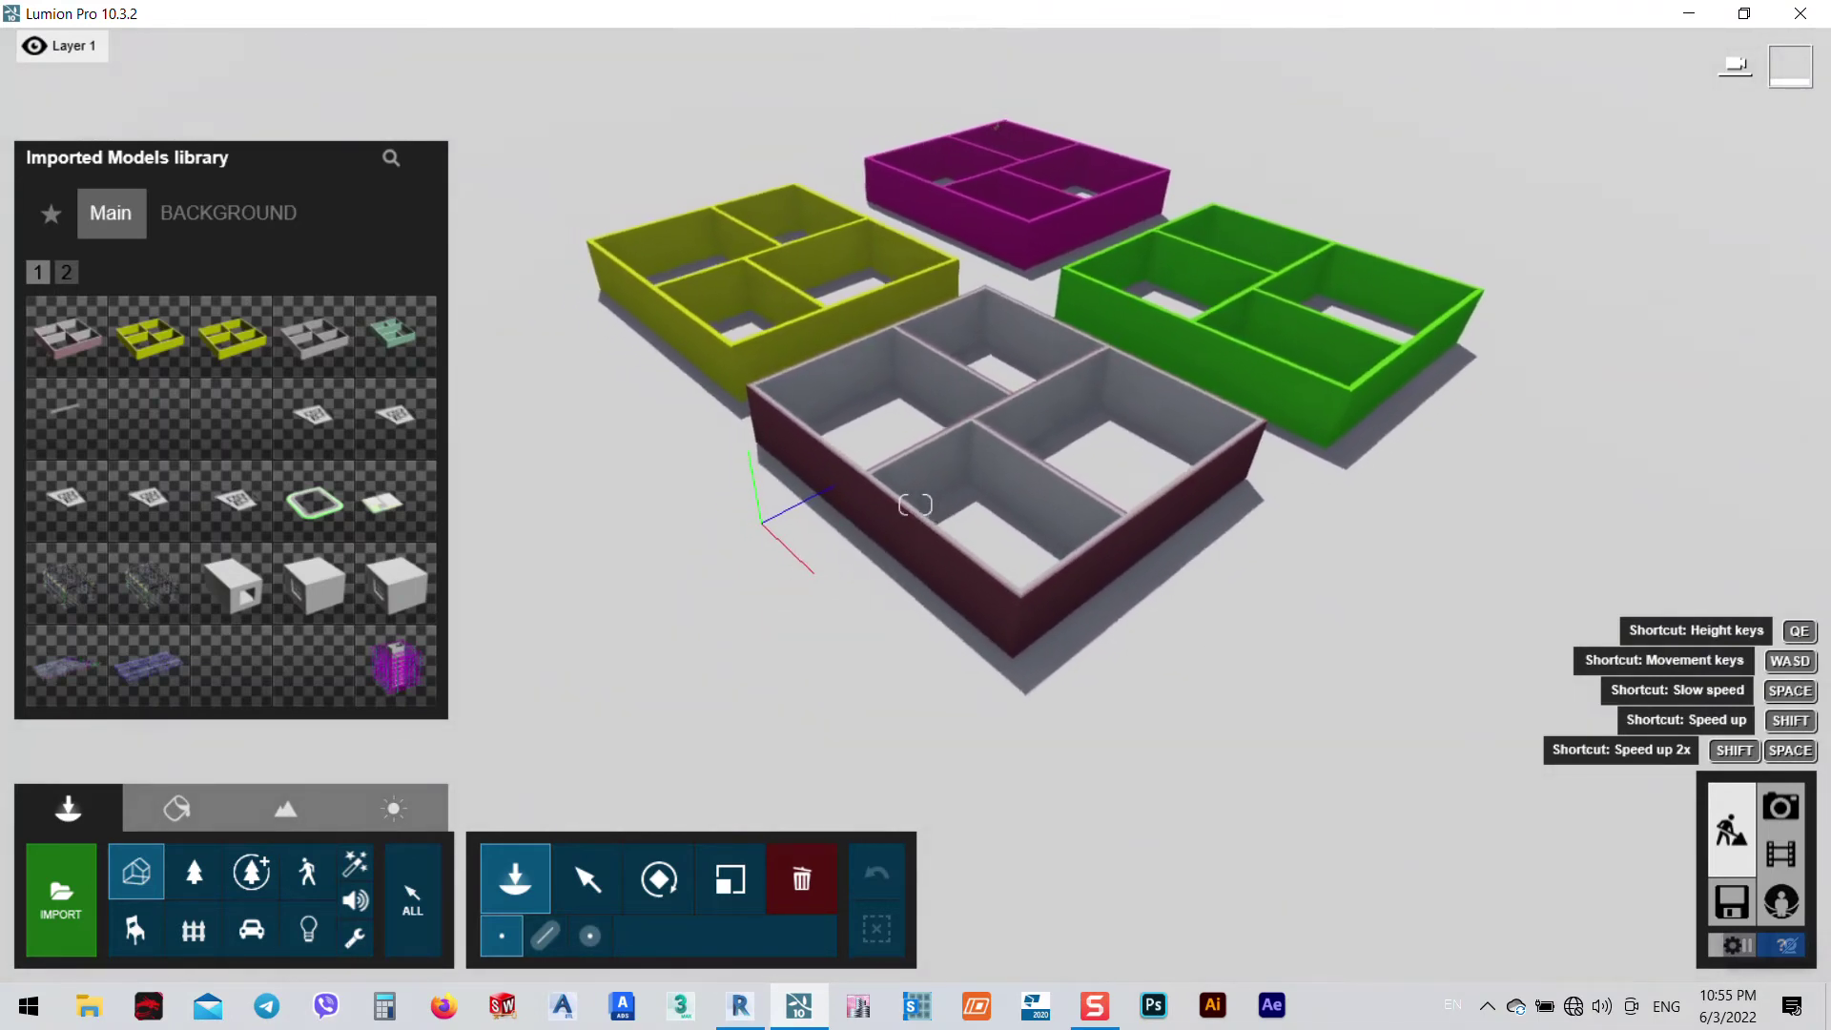
key(w)
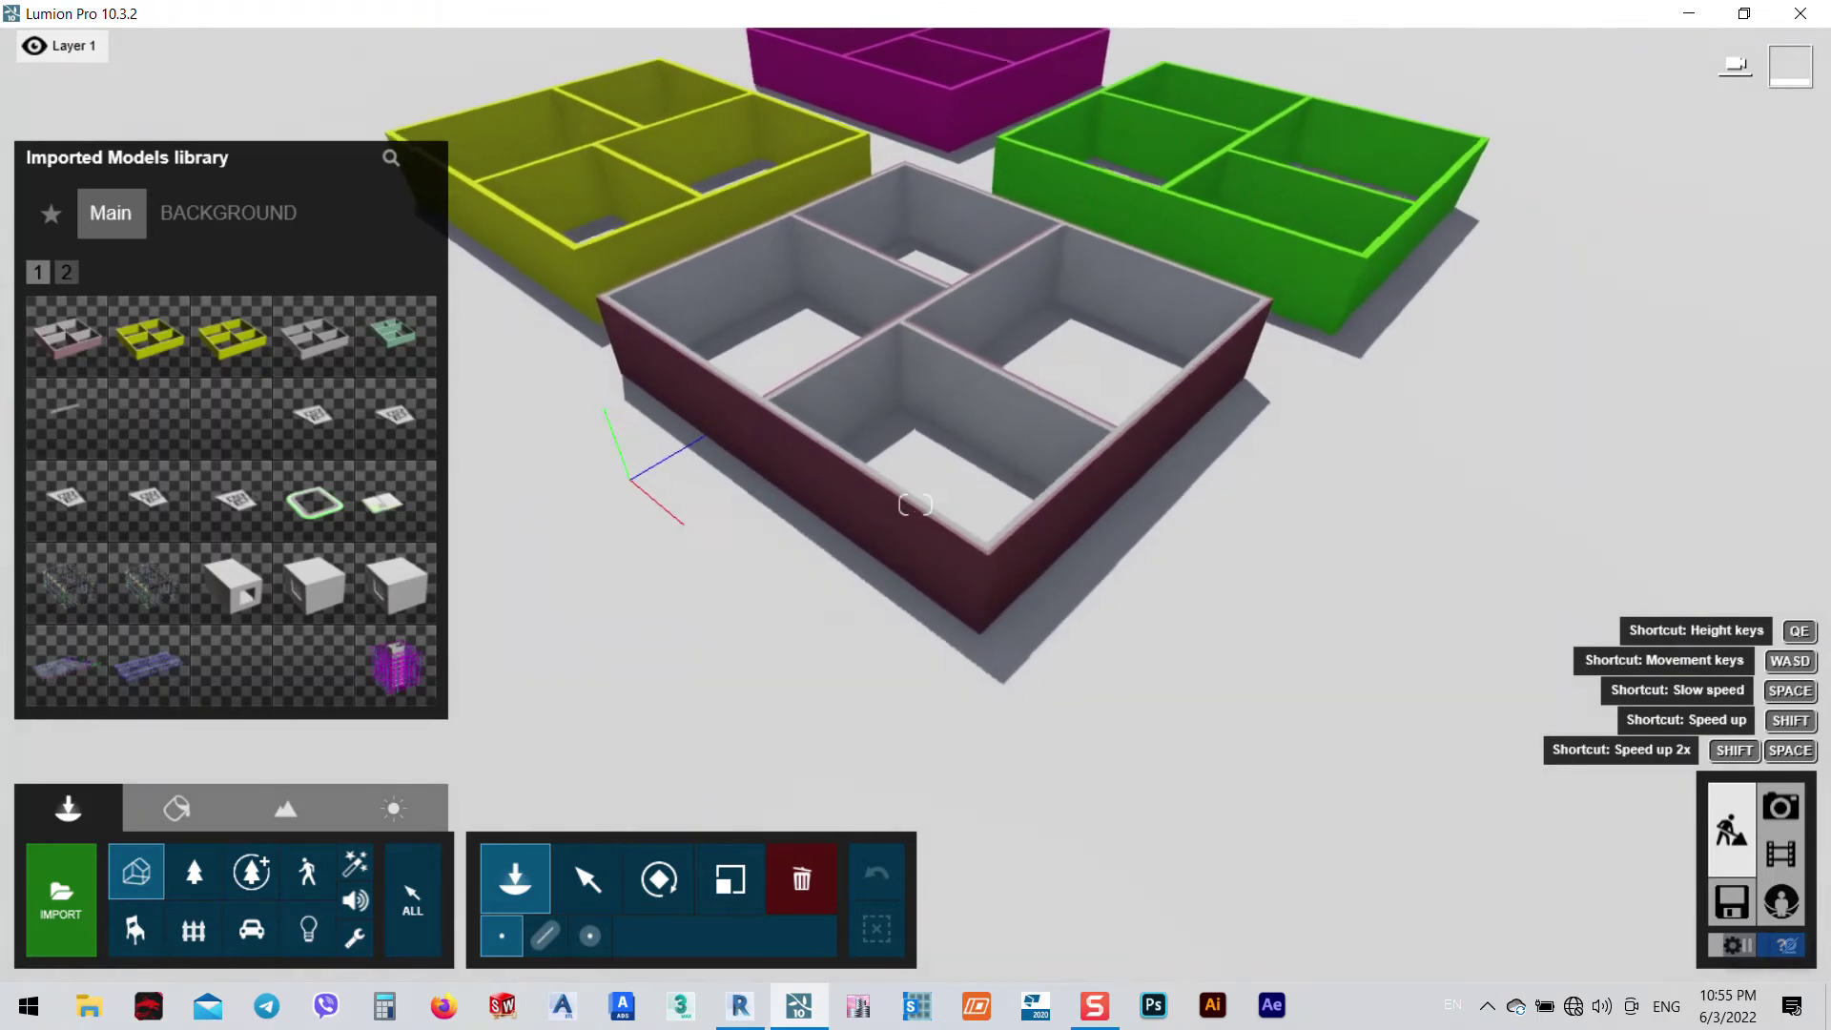
key(w)
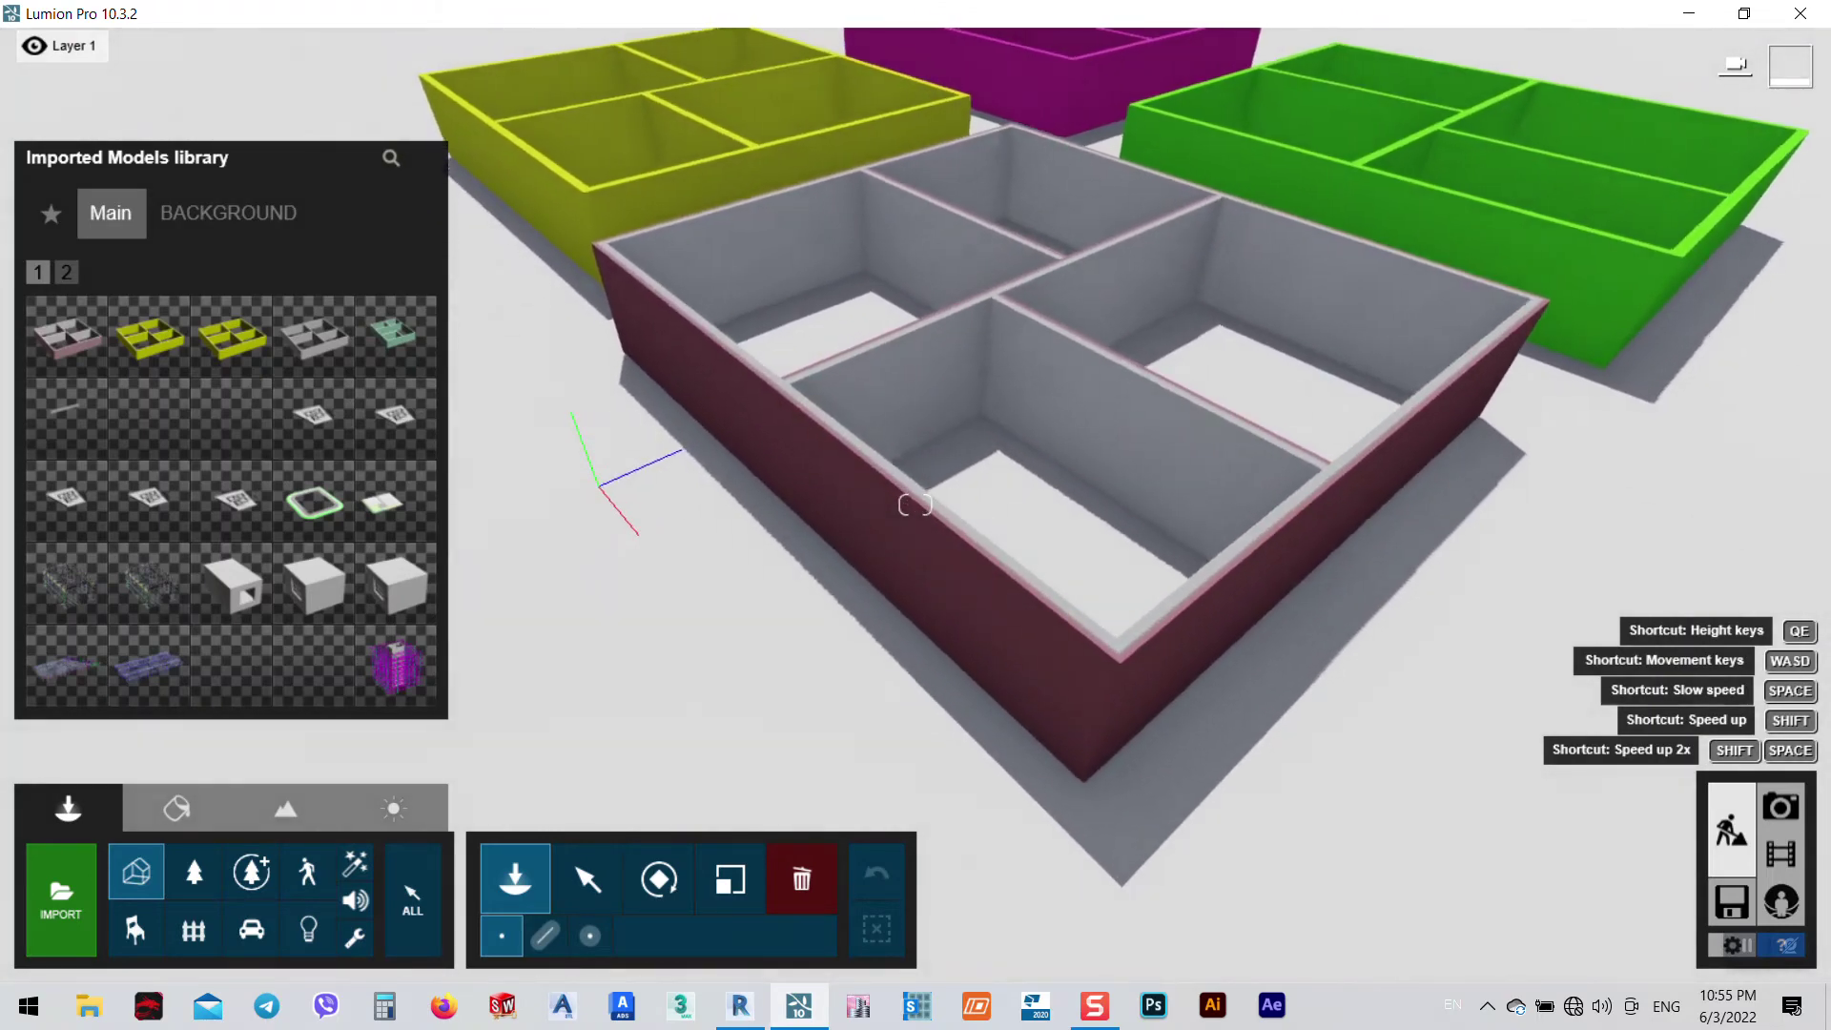
key(w)
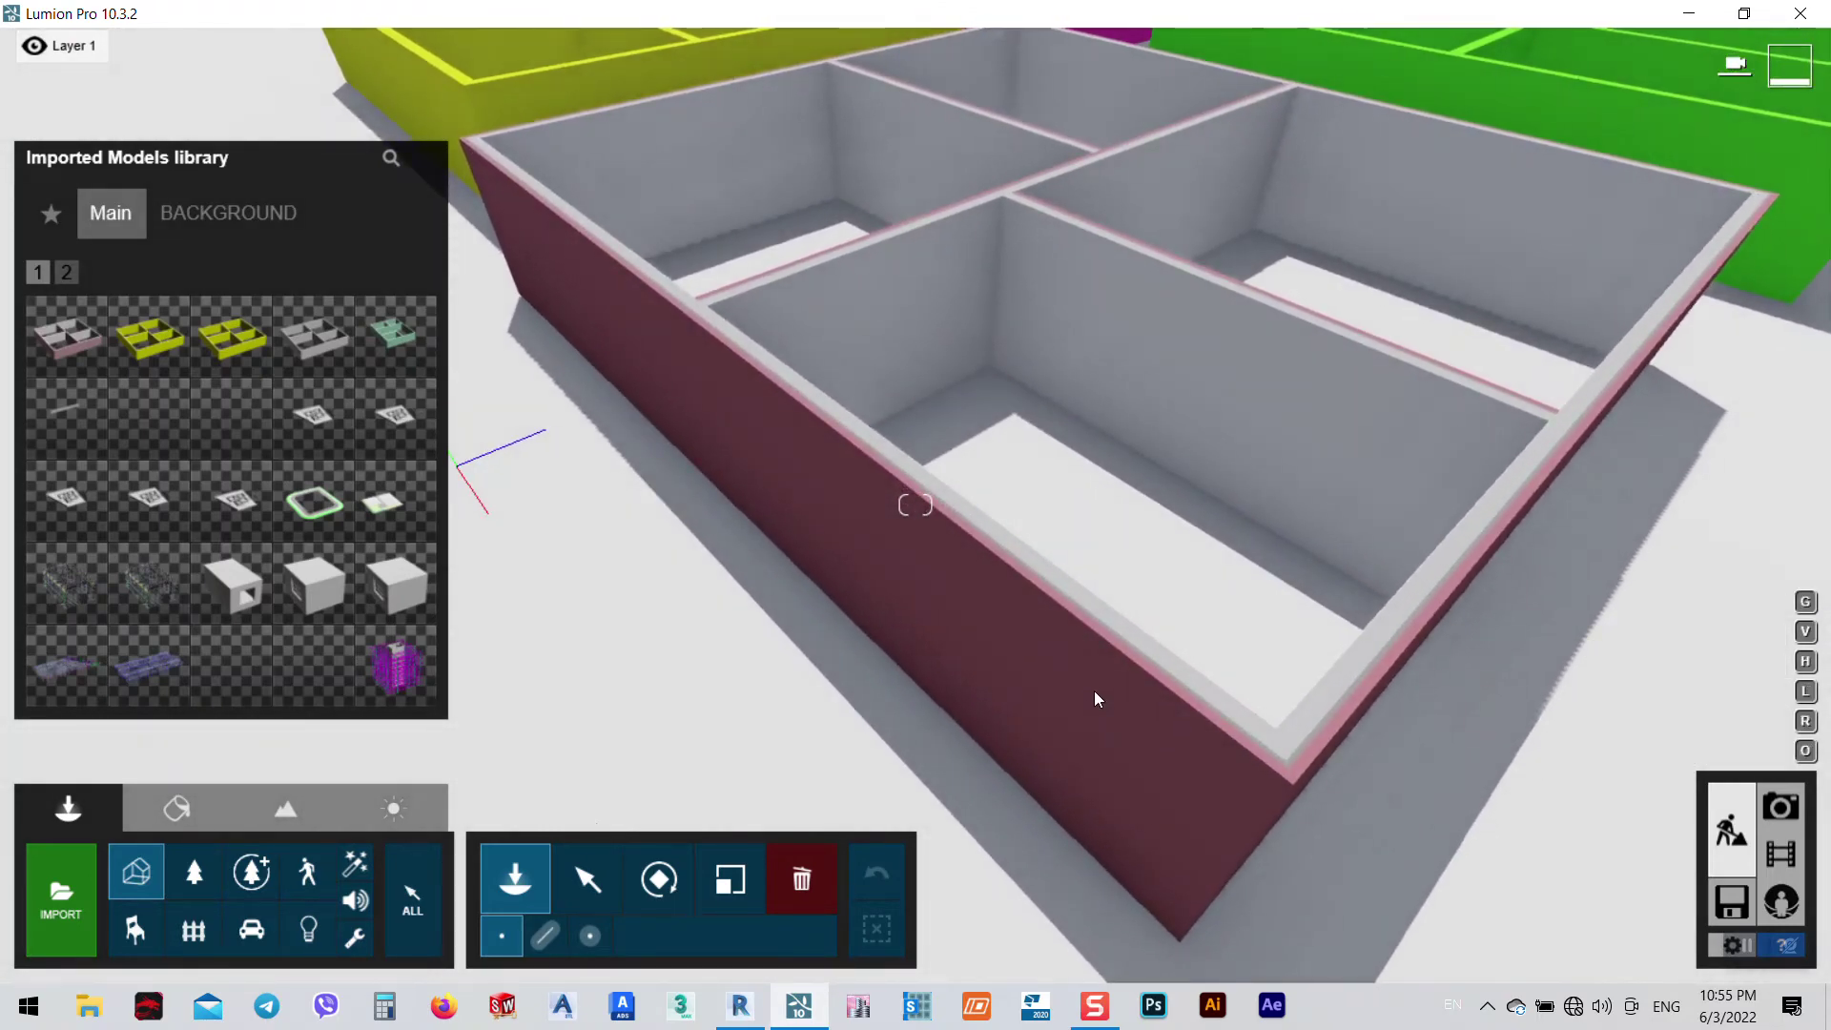
click(181, 807)
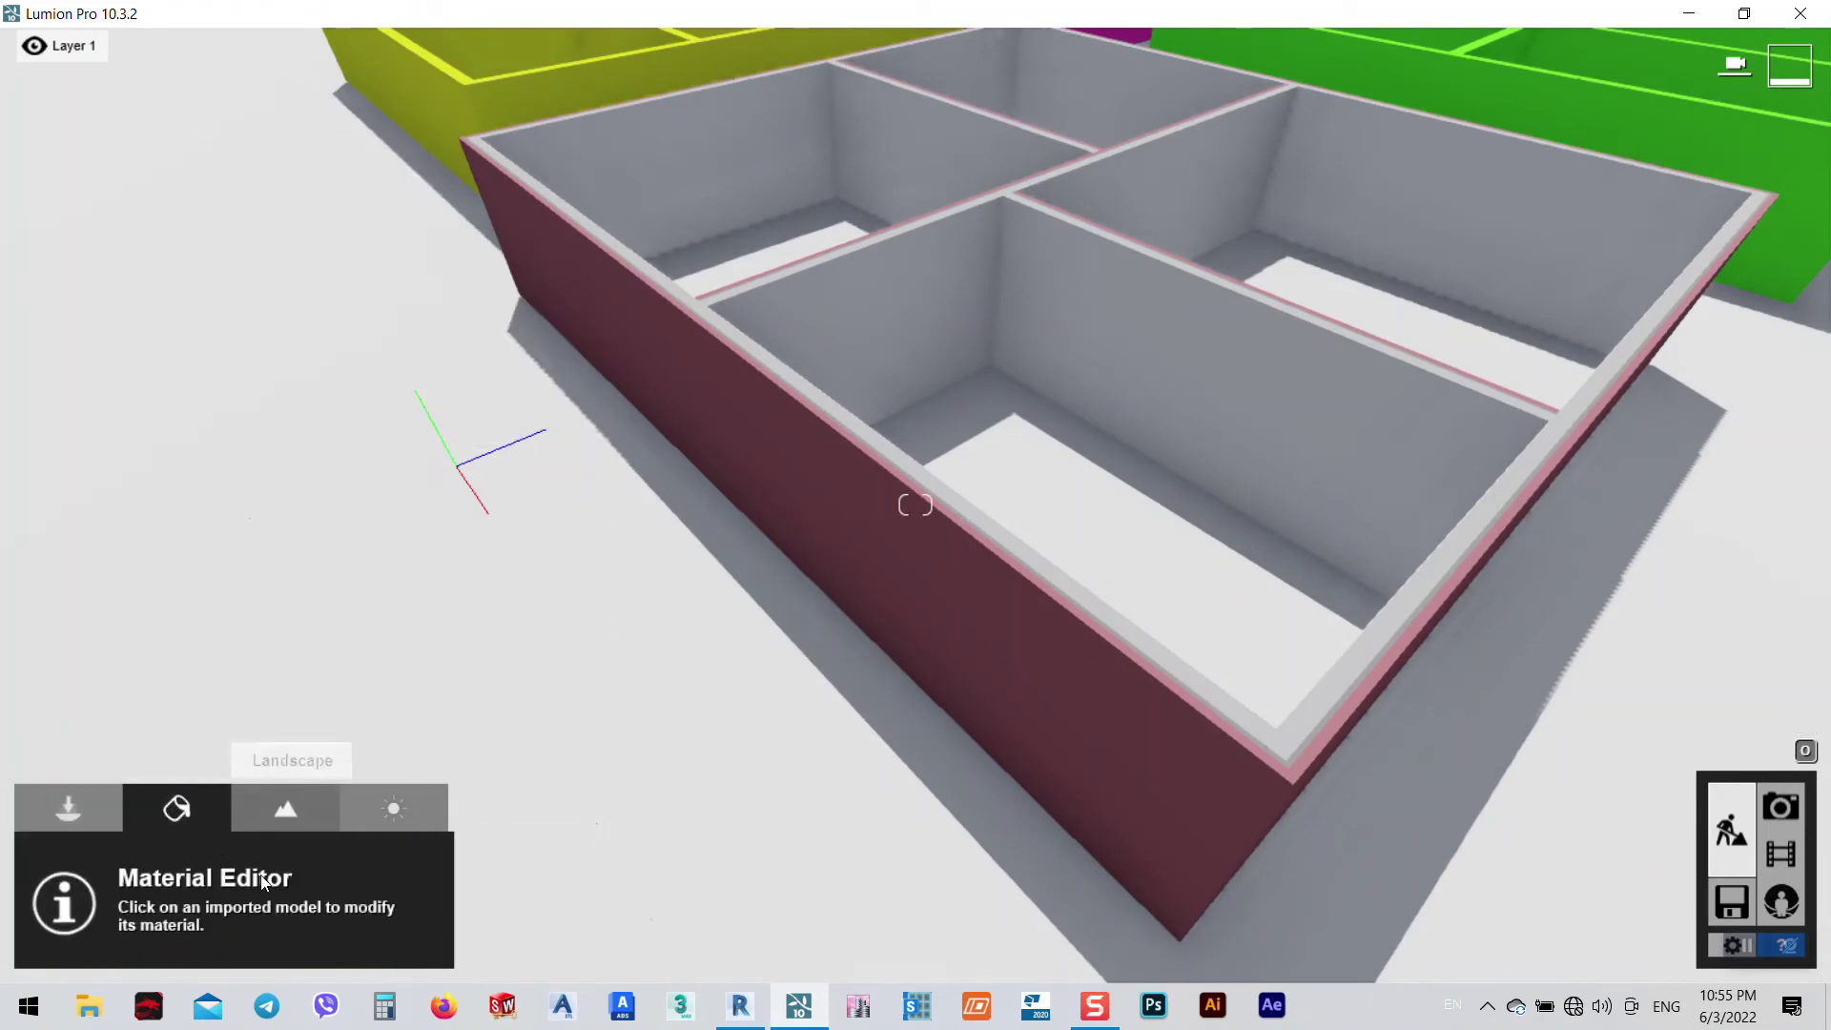
click(929, 657)
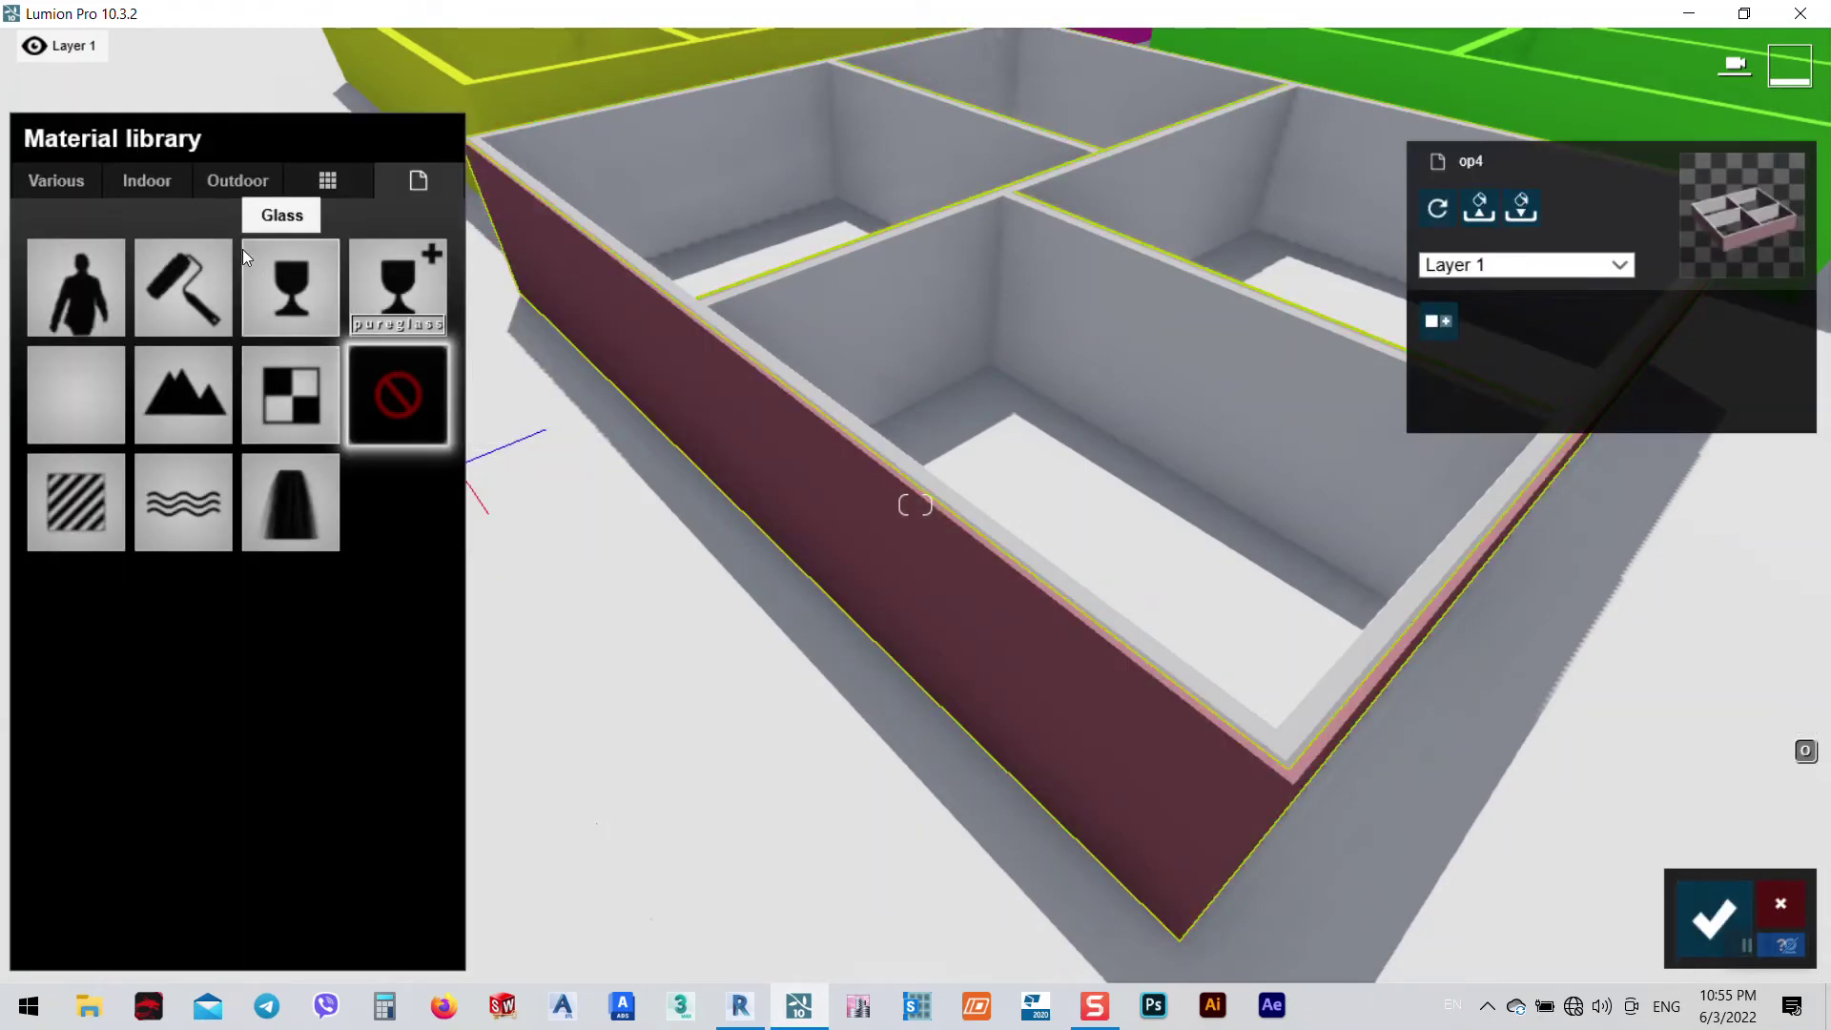
click(227, 178)
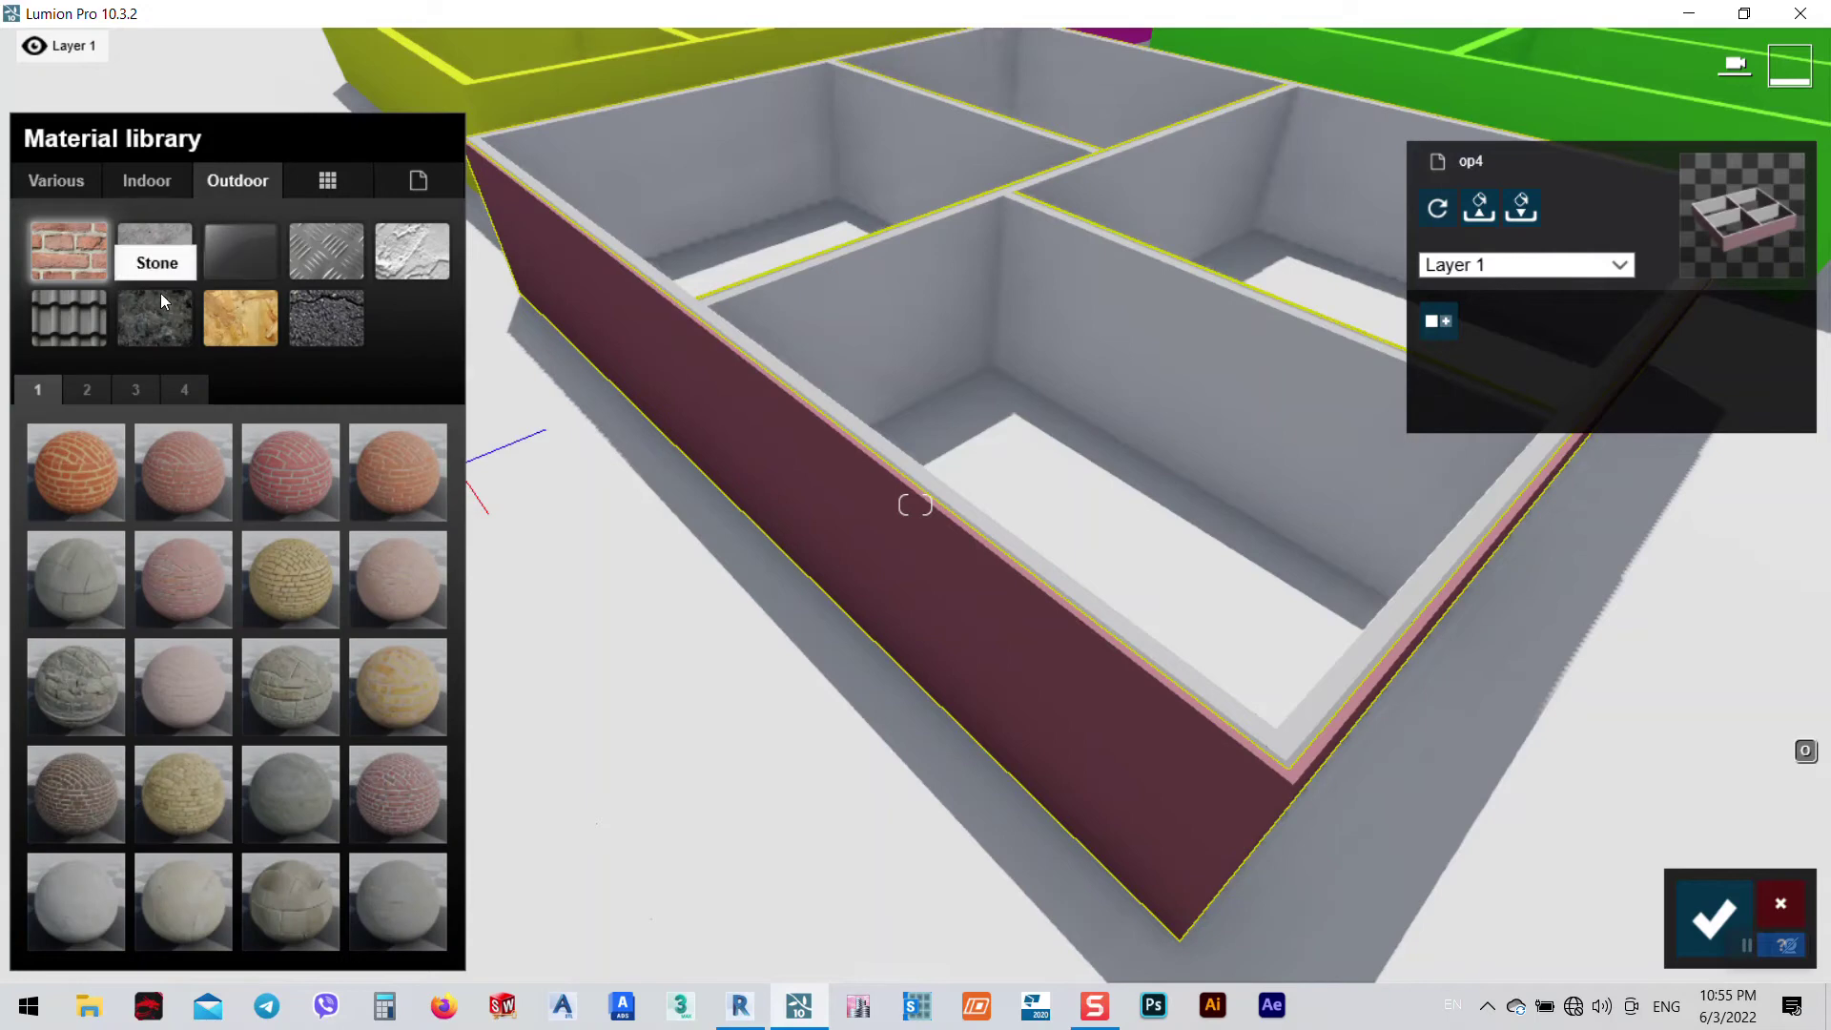
click(287, 568)
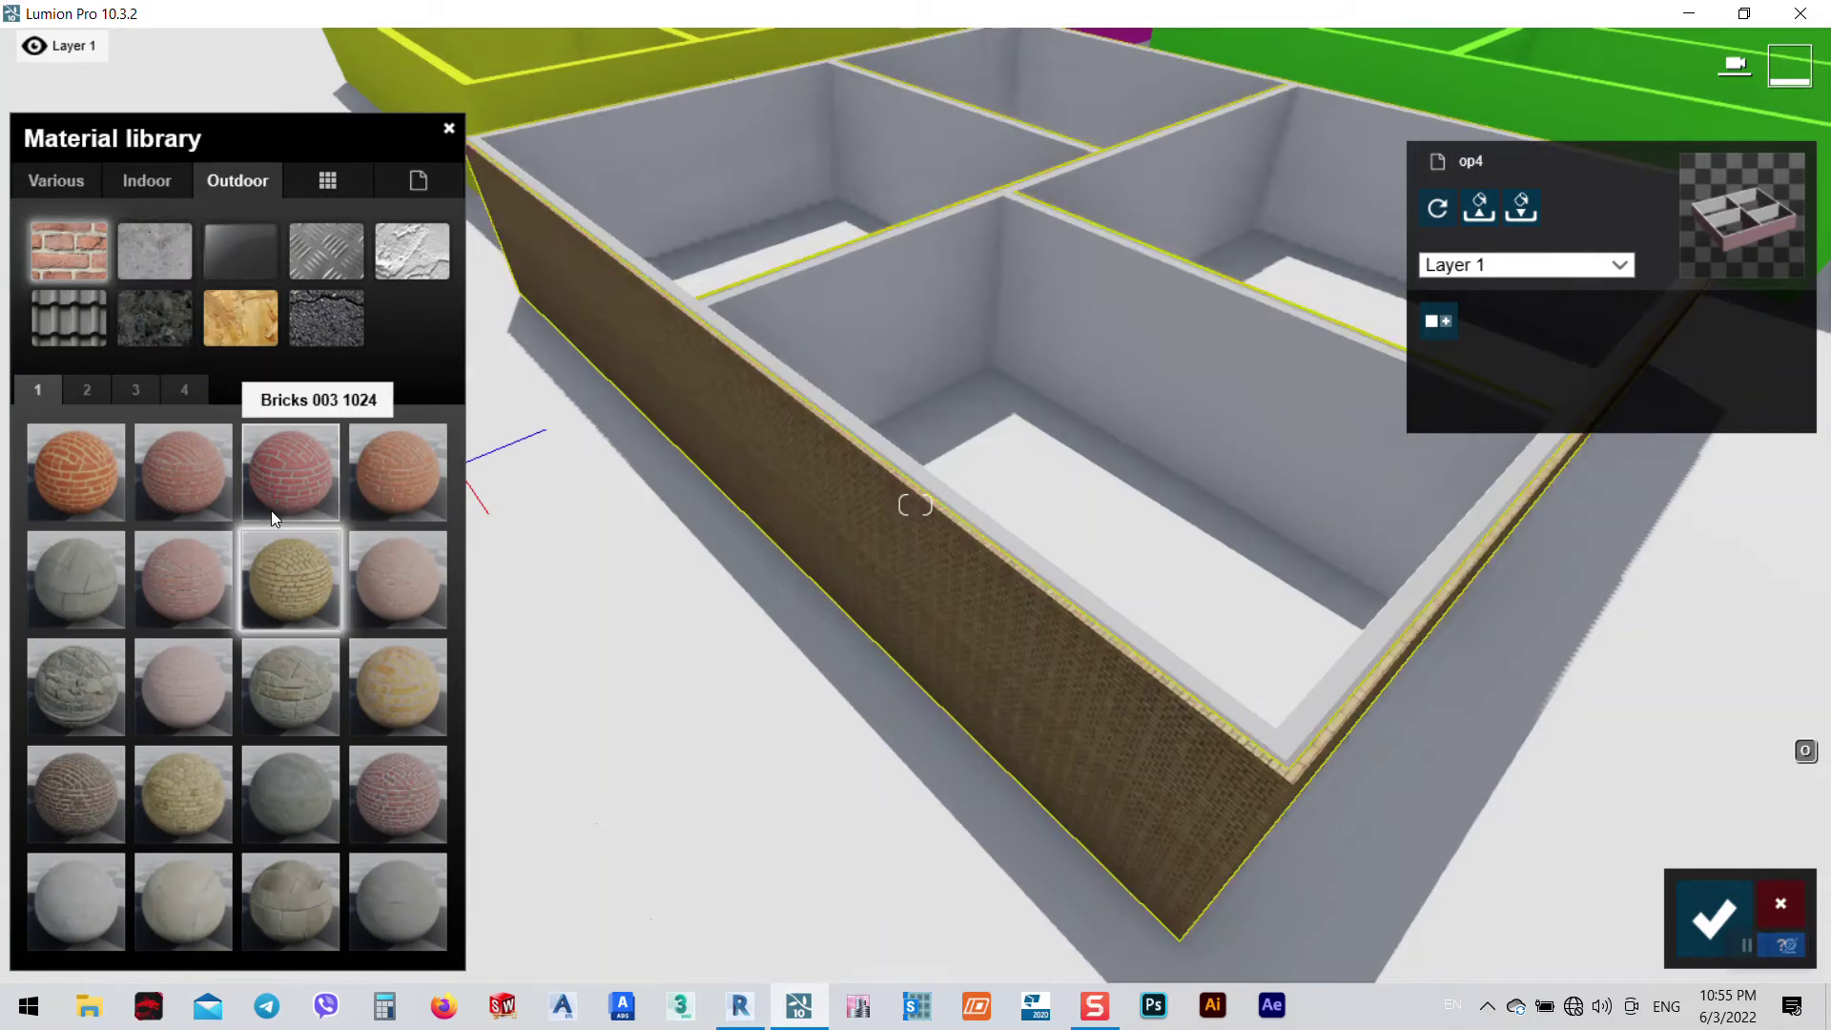
click(92, 483)
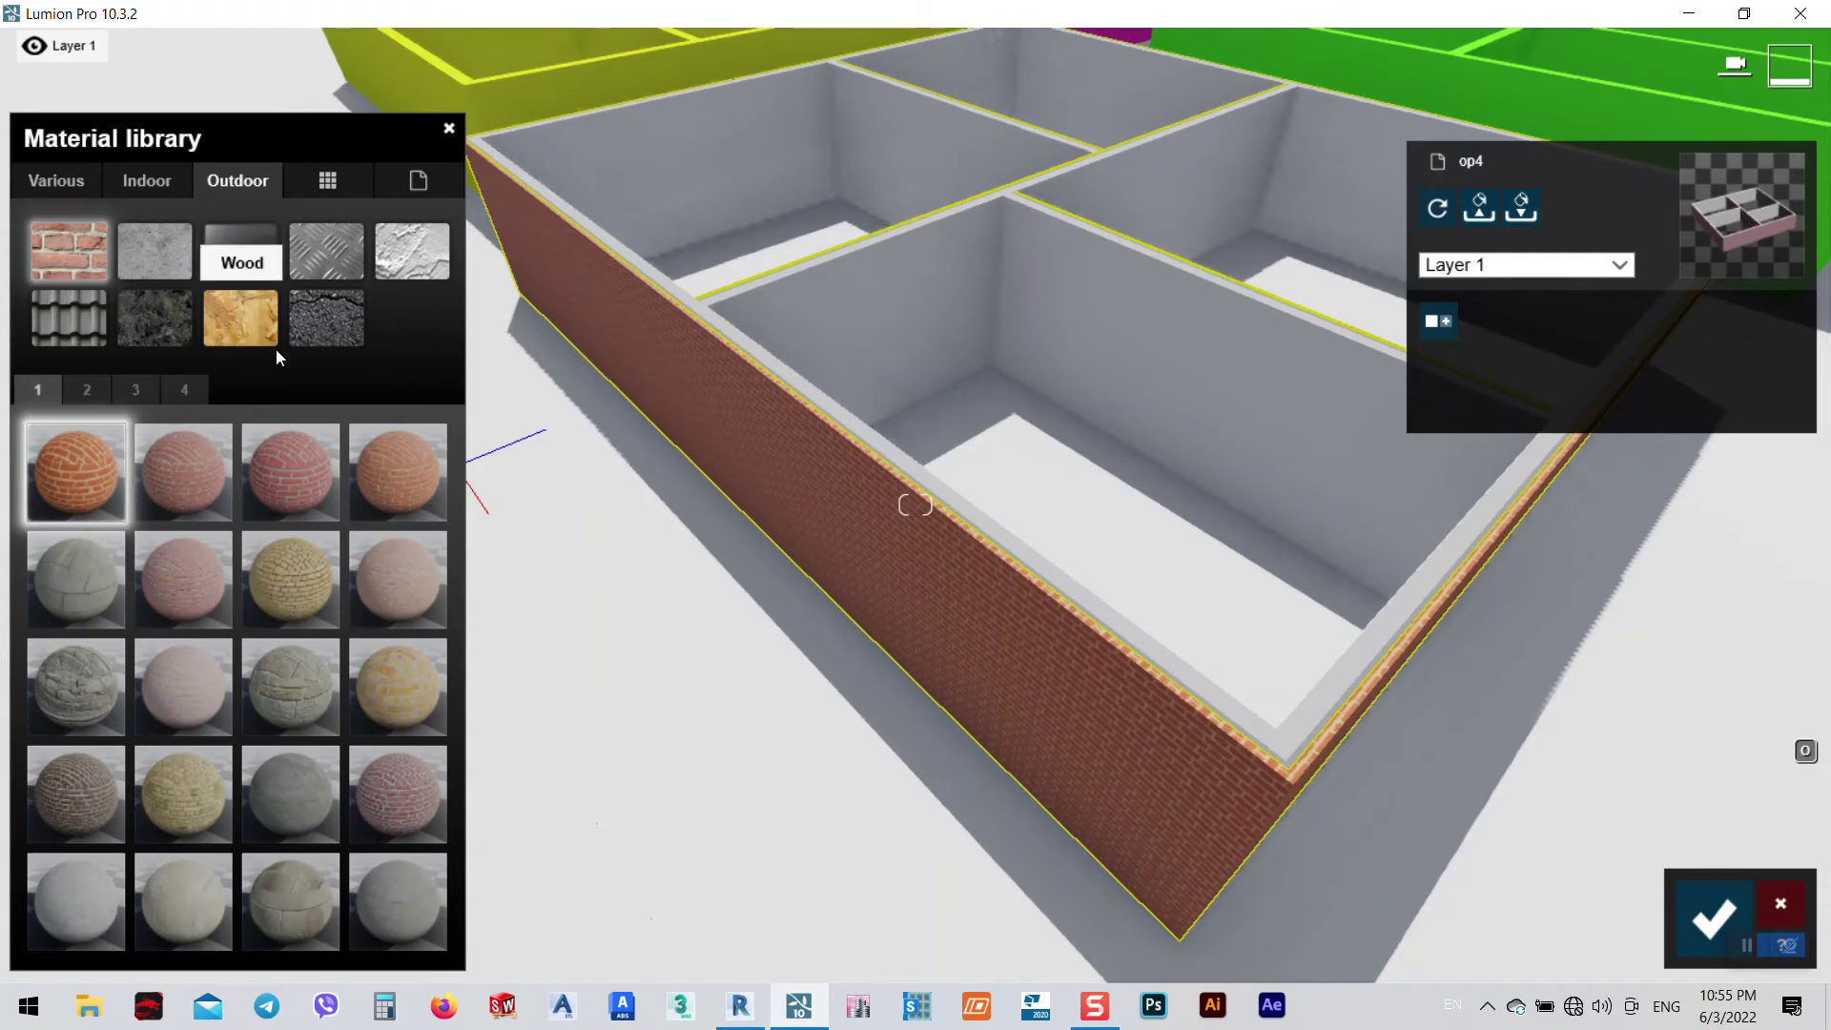
- Open the interior wall layer (A-PART #F9F9F9) of the op4 model for material editing
click(162, 177)
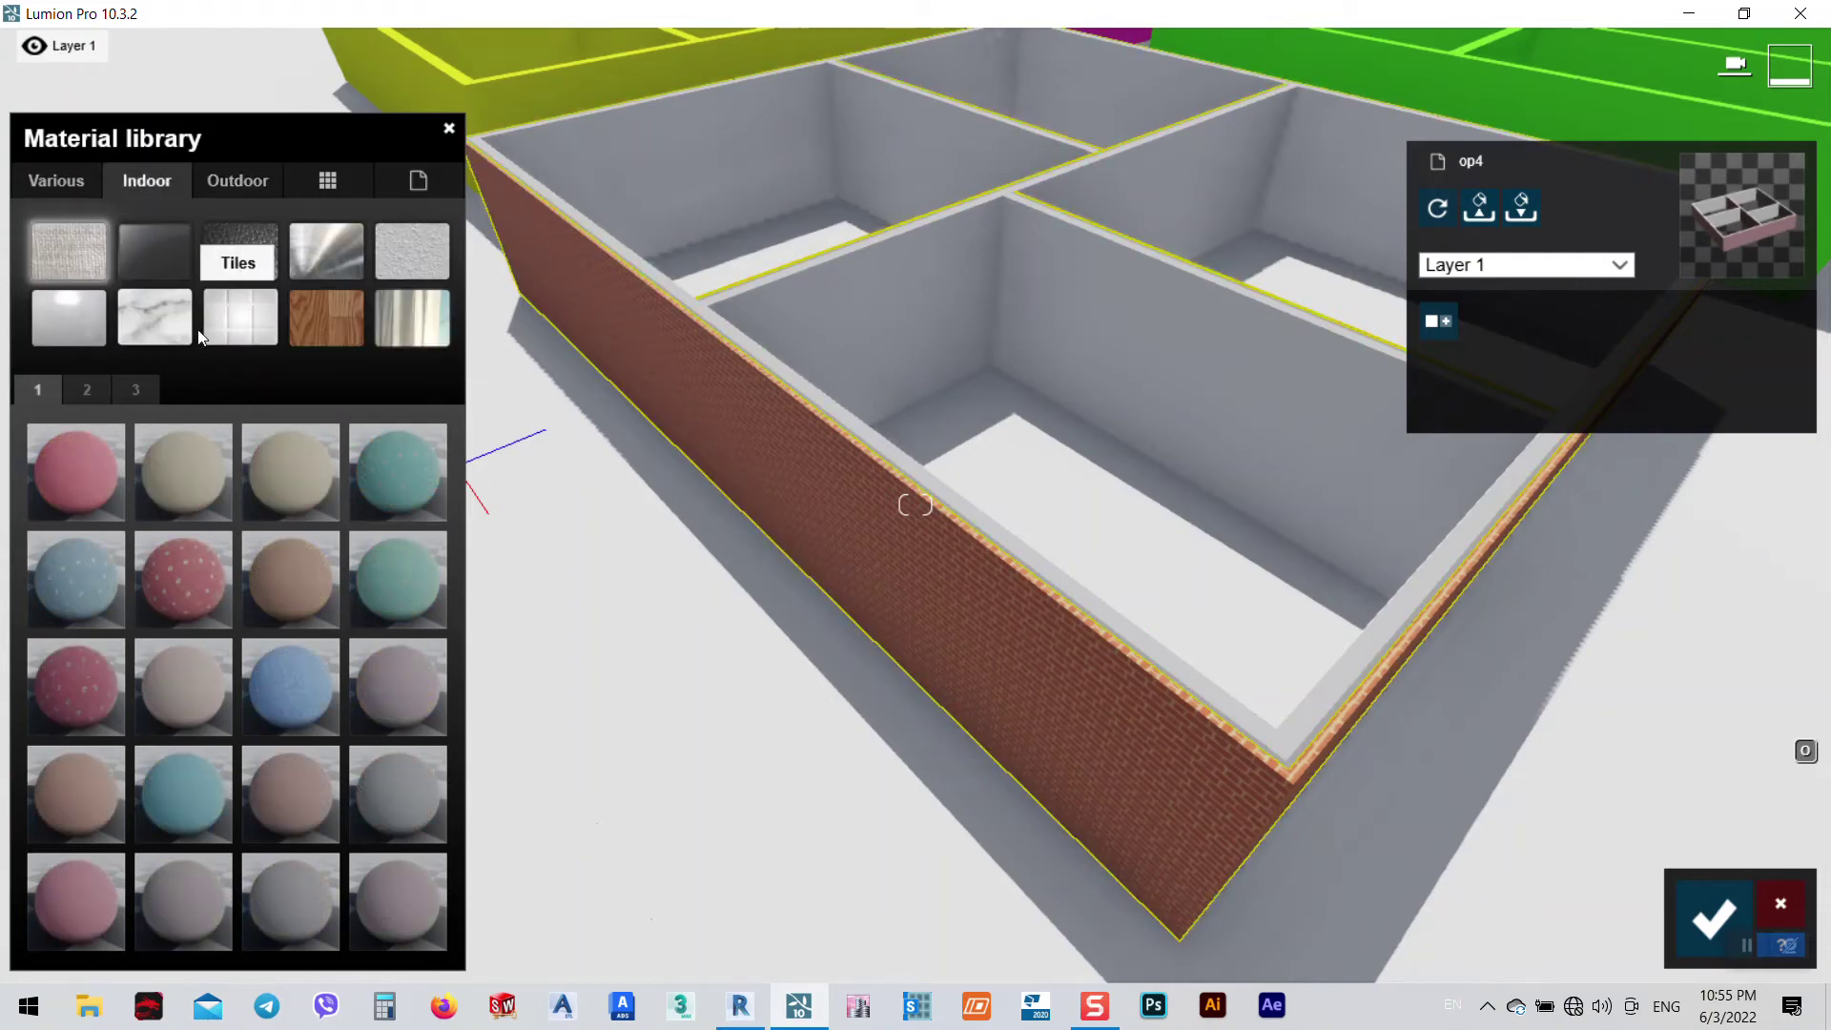
click(162, 333)
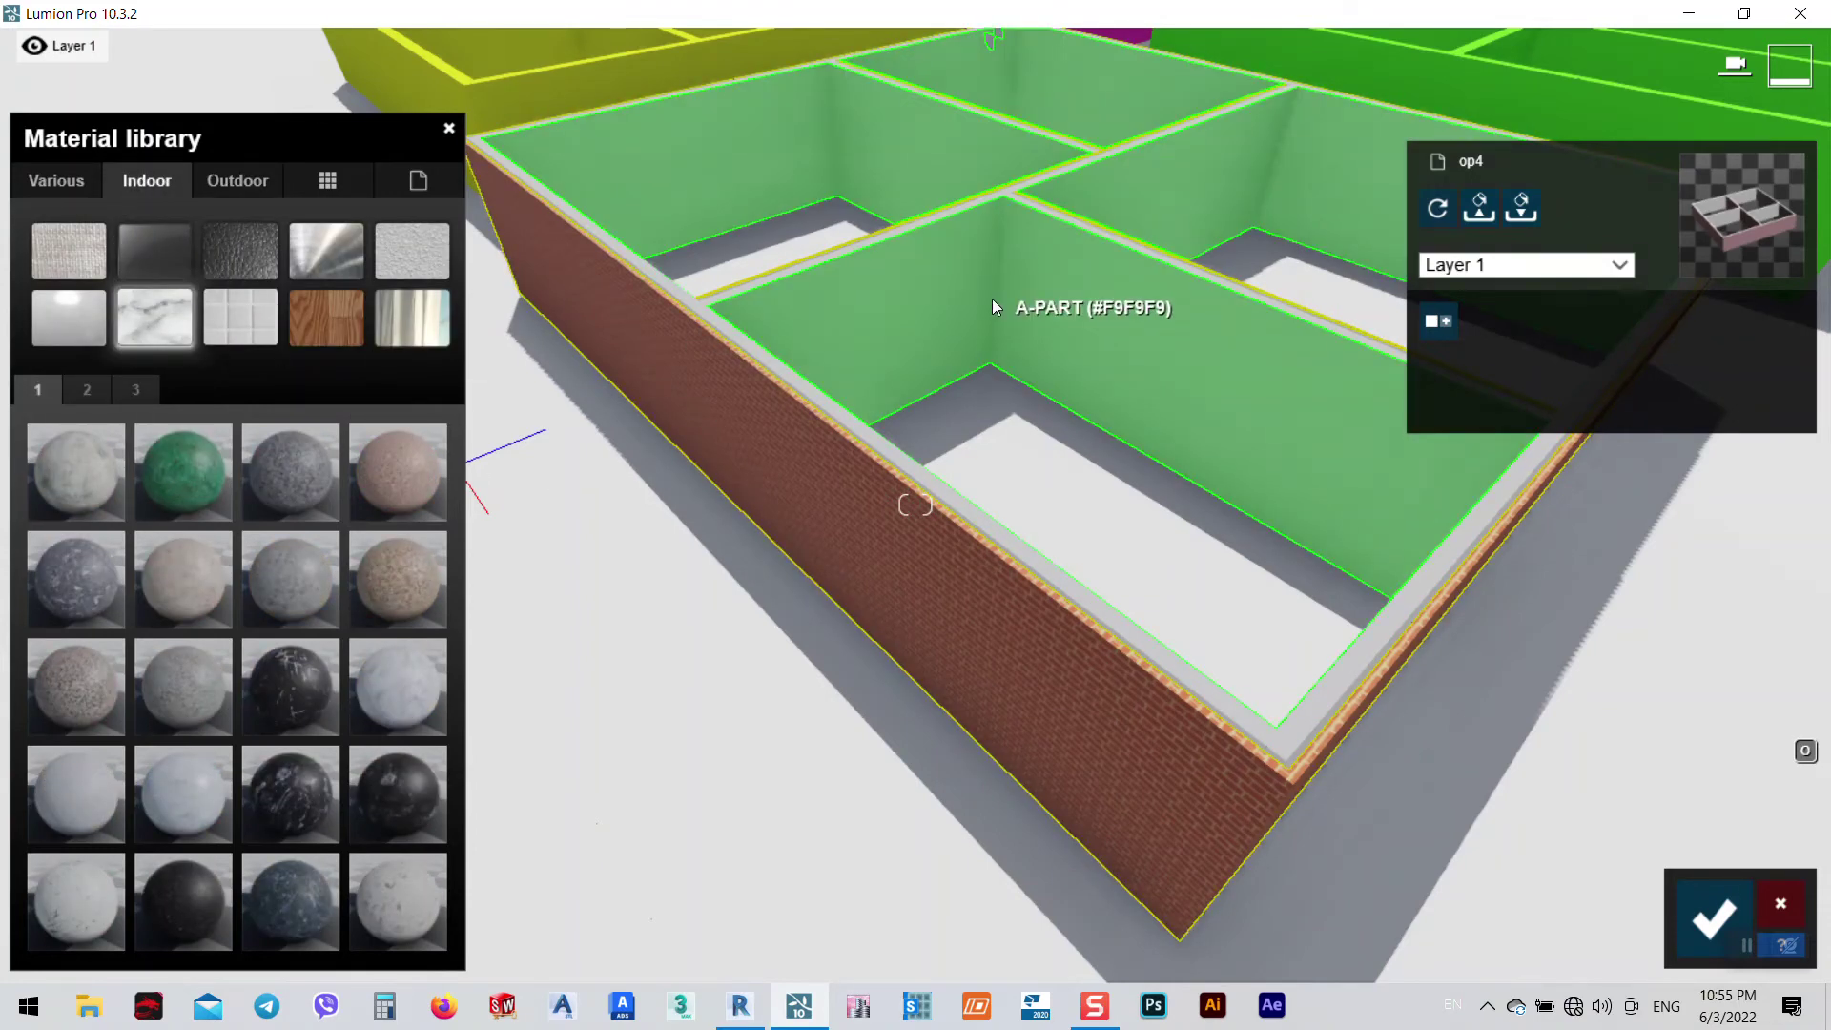
click(1100, 306)
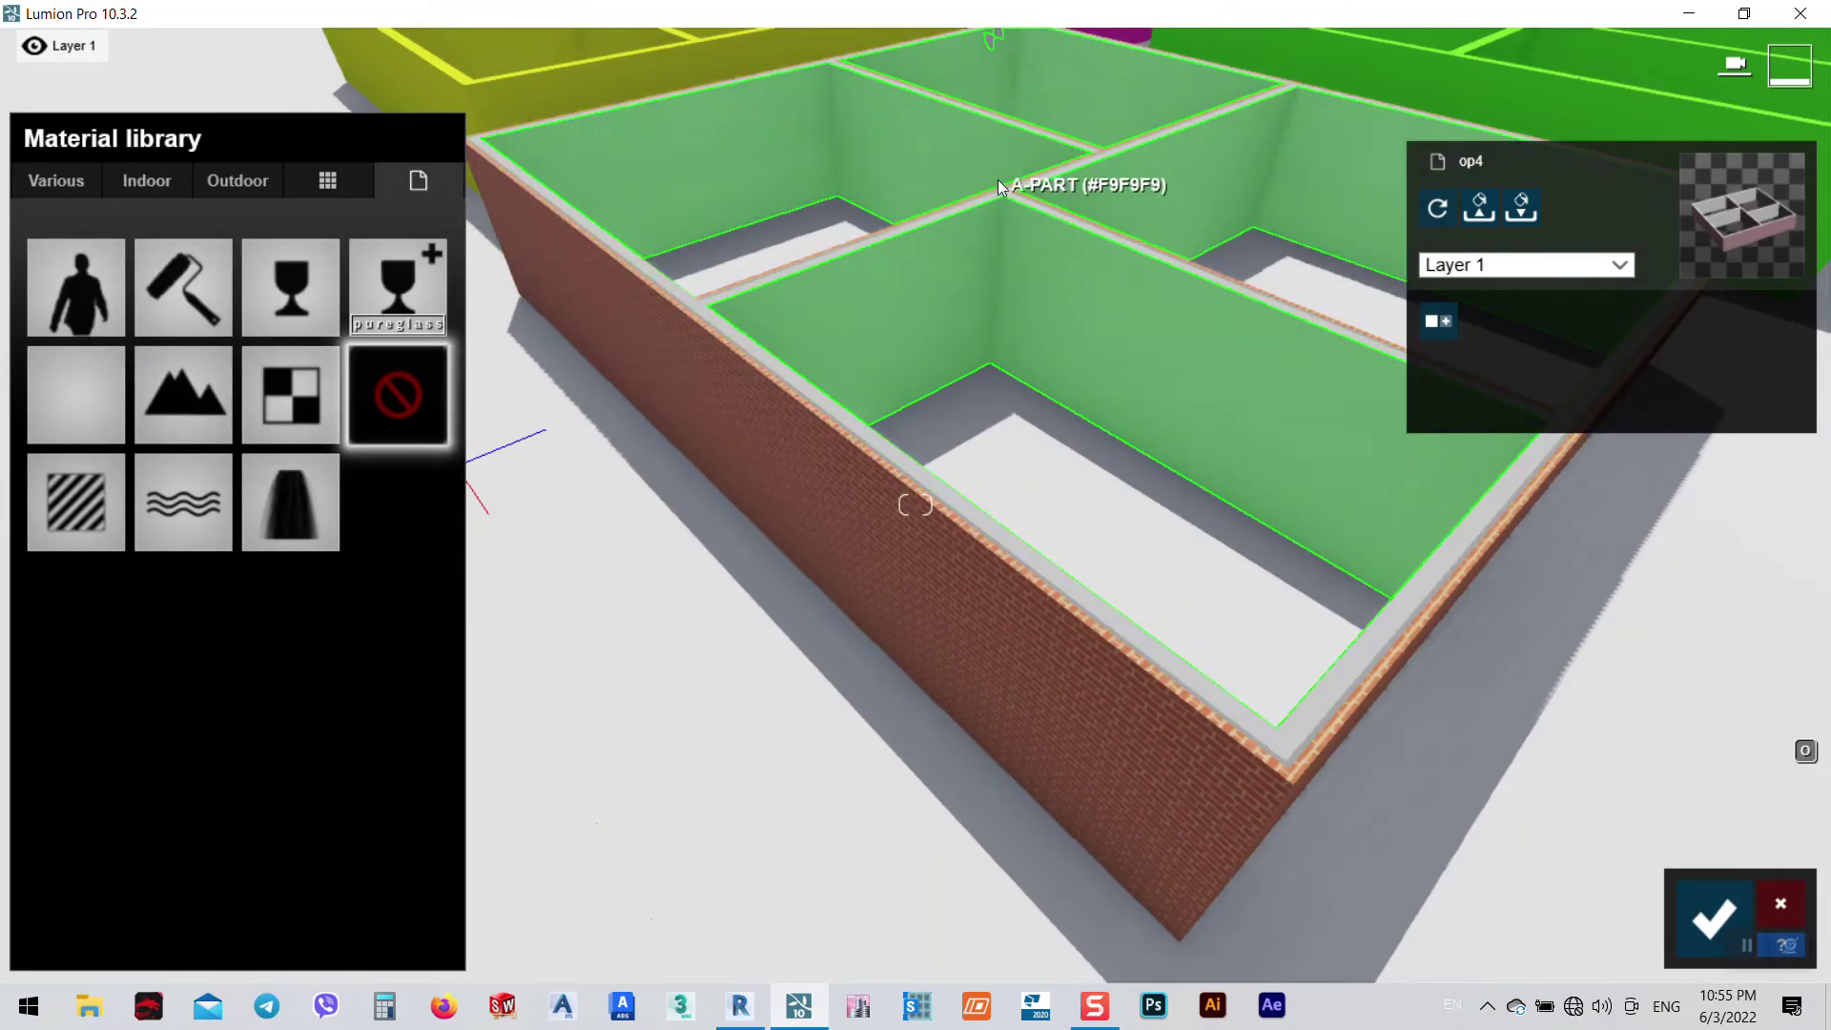
click(760, 439)
- Try the blue carpet and the Carpet Domestic 010 1024 material from the Indoor library on the interior walls
click(143, 186)
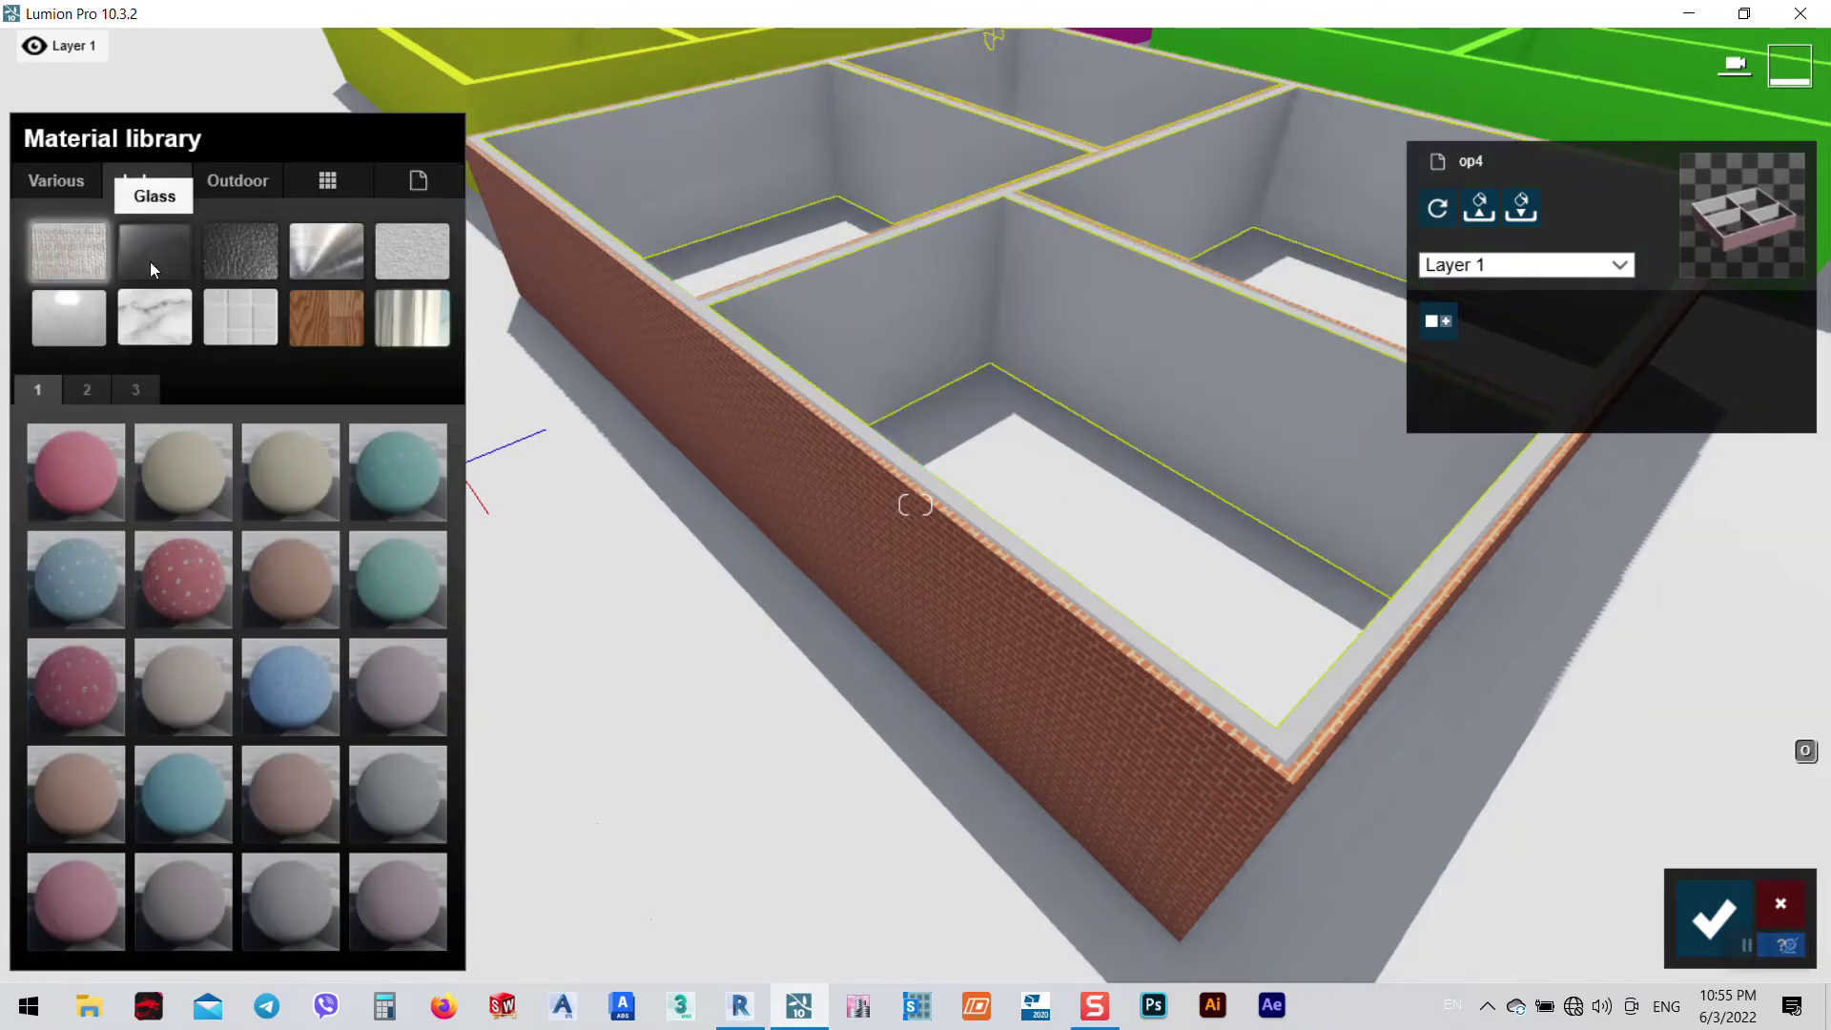
click(185, 466)
click(306, 701)
click(226, 711)
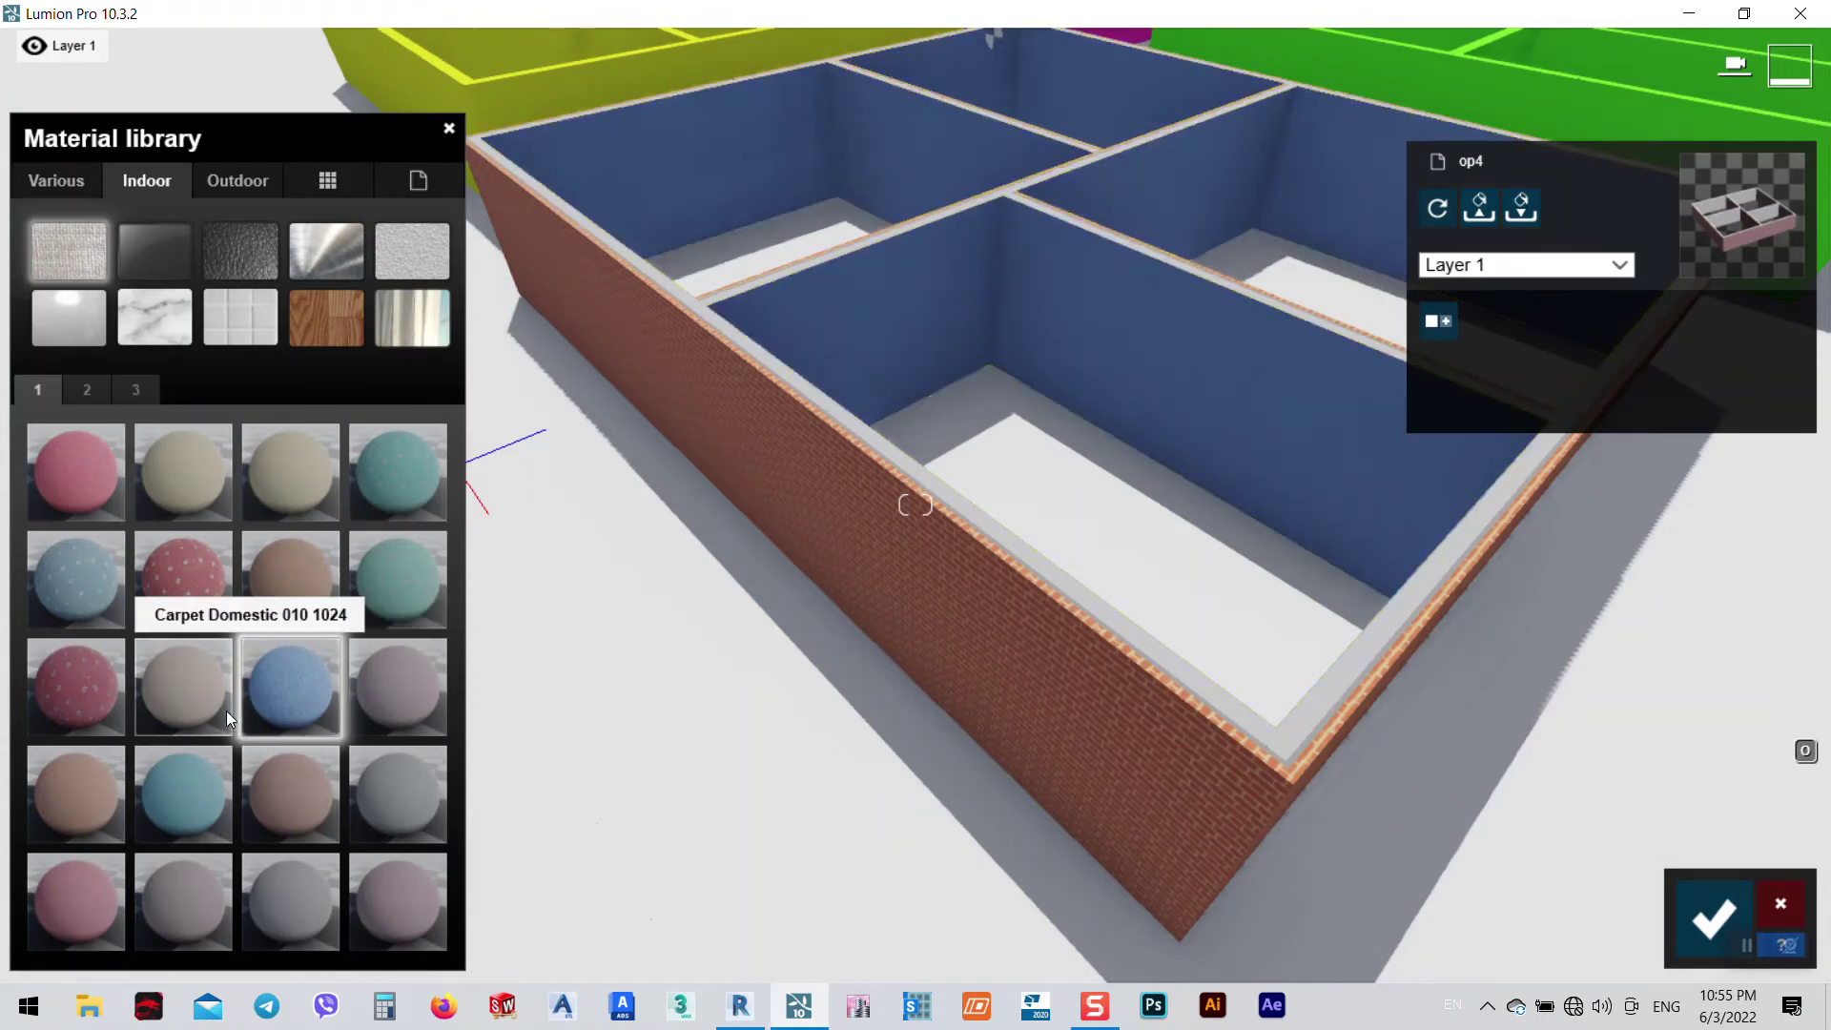
- Try grey Indoor stone materials and the Polii TilesMarble 059 2k tile material on the interior walls
click(148, 334)
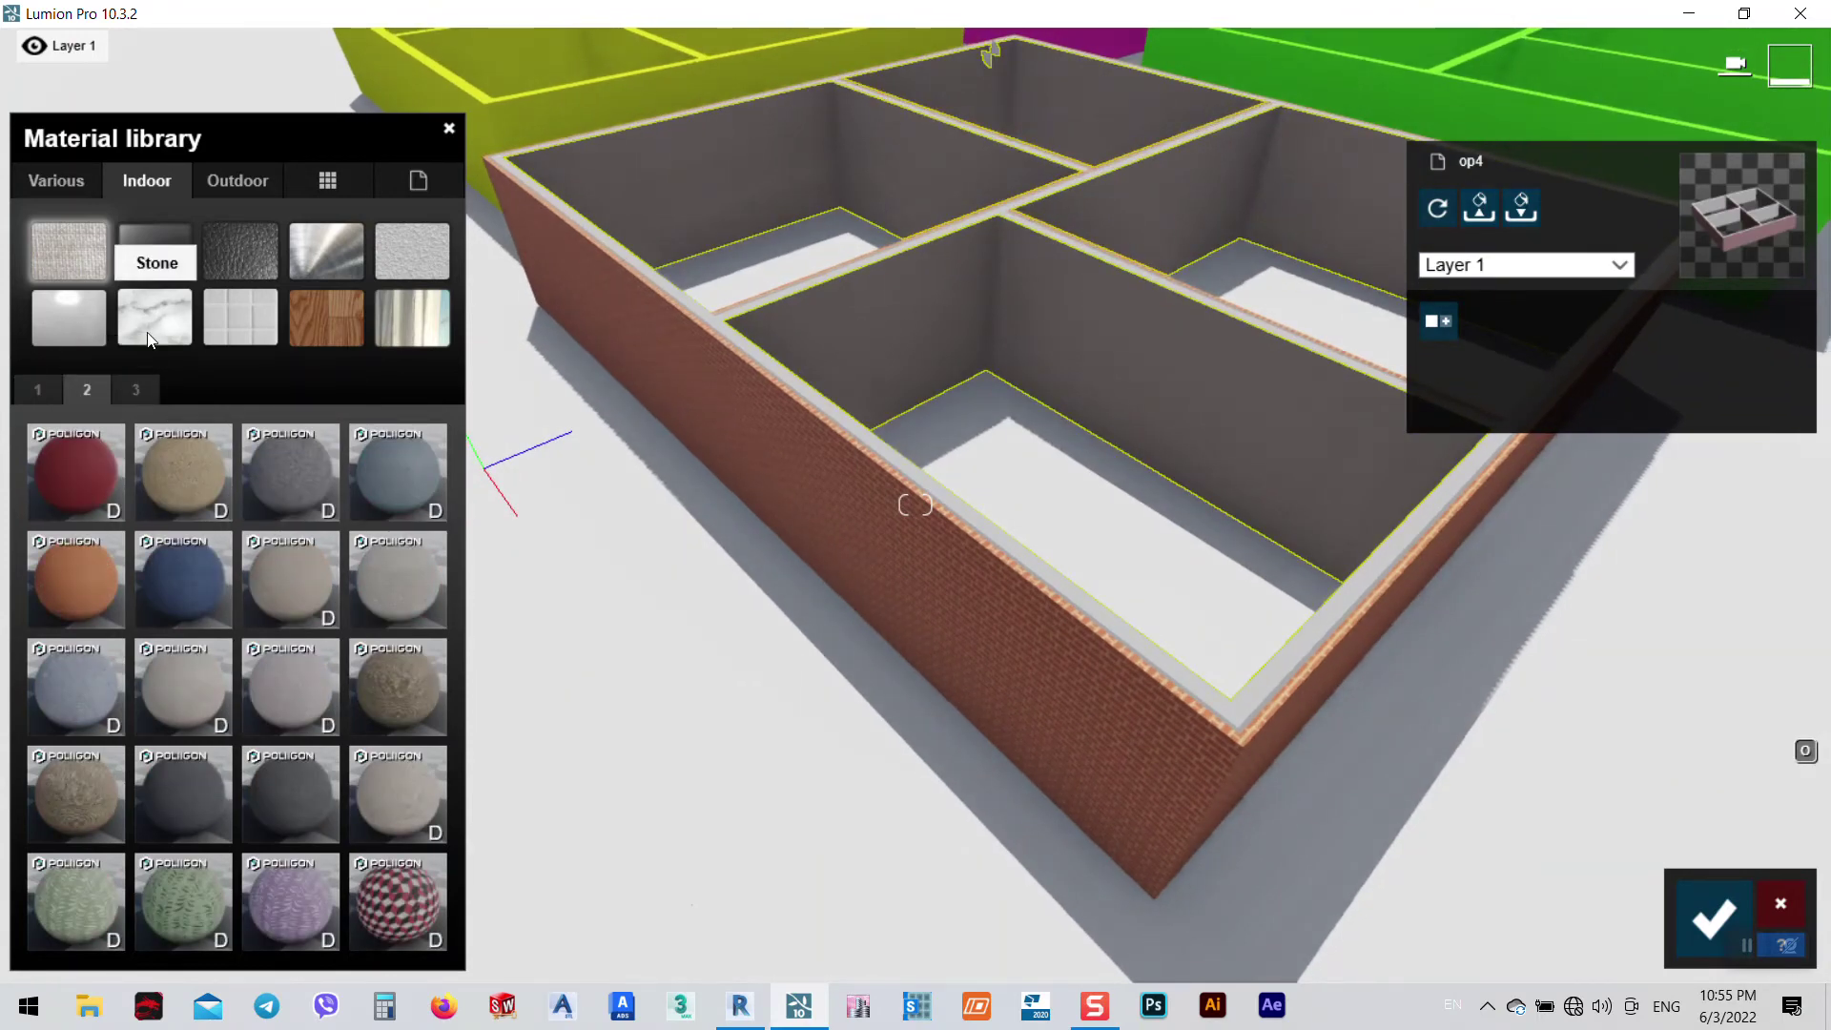
click(103, 668)
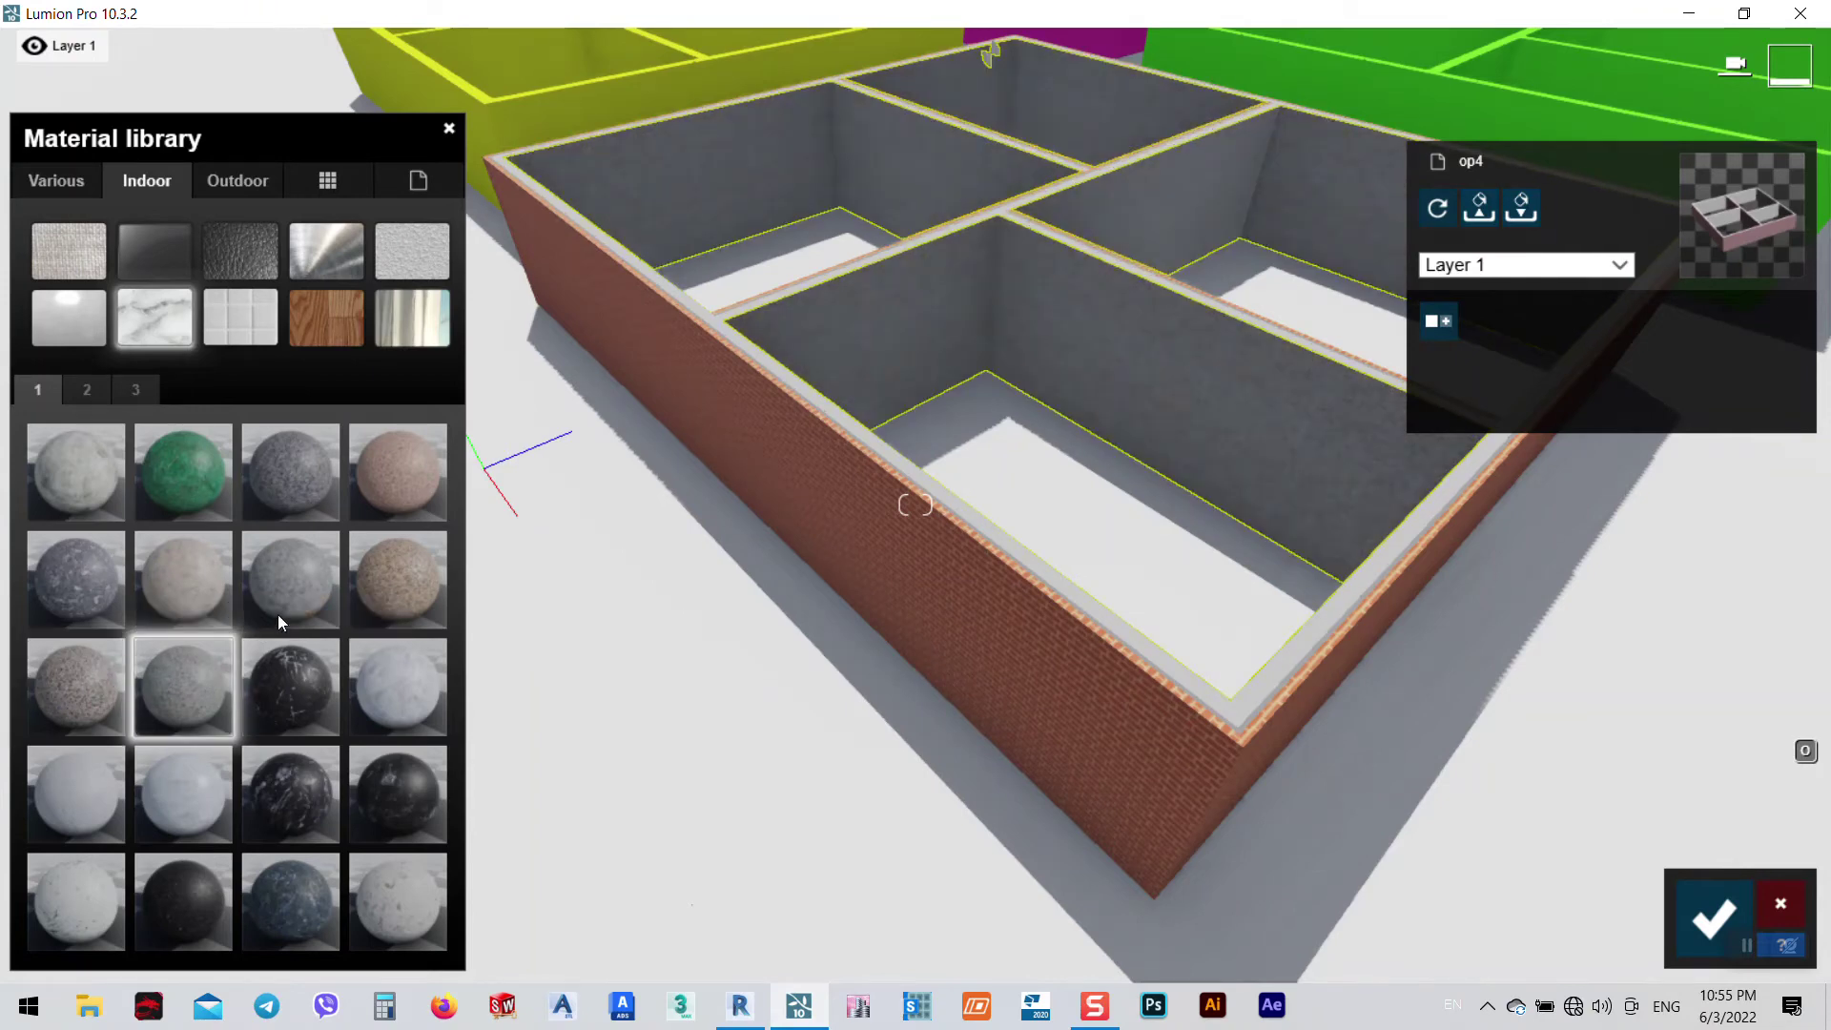
click(298, 576)
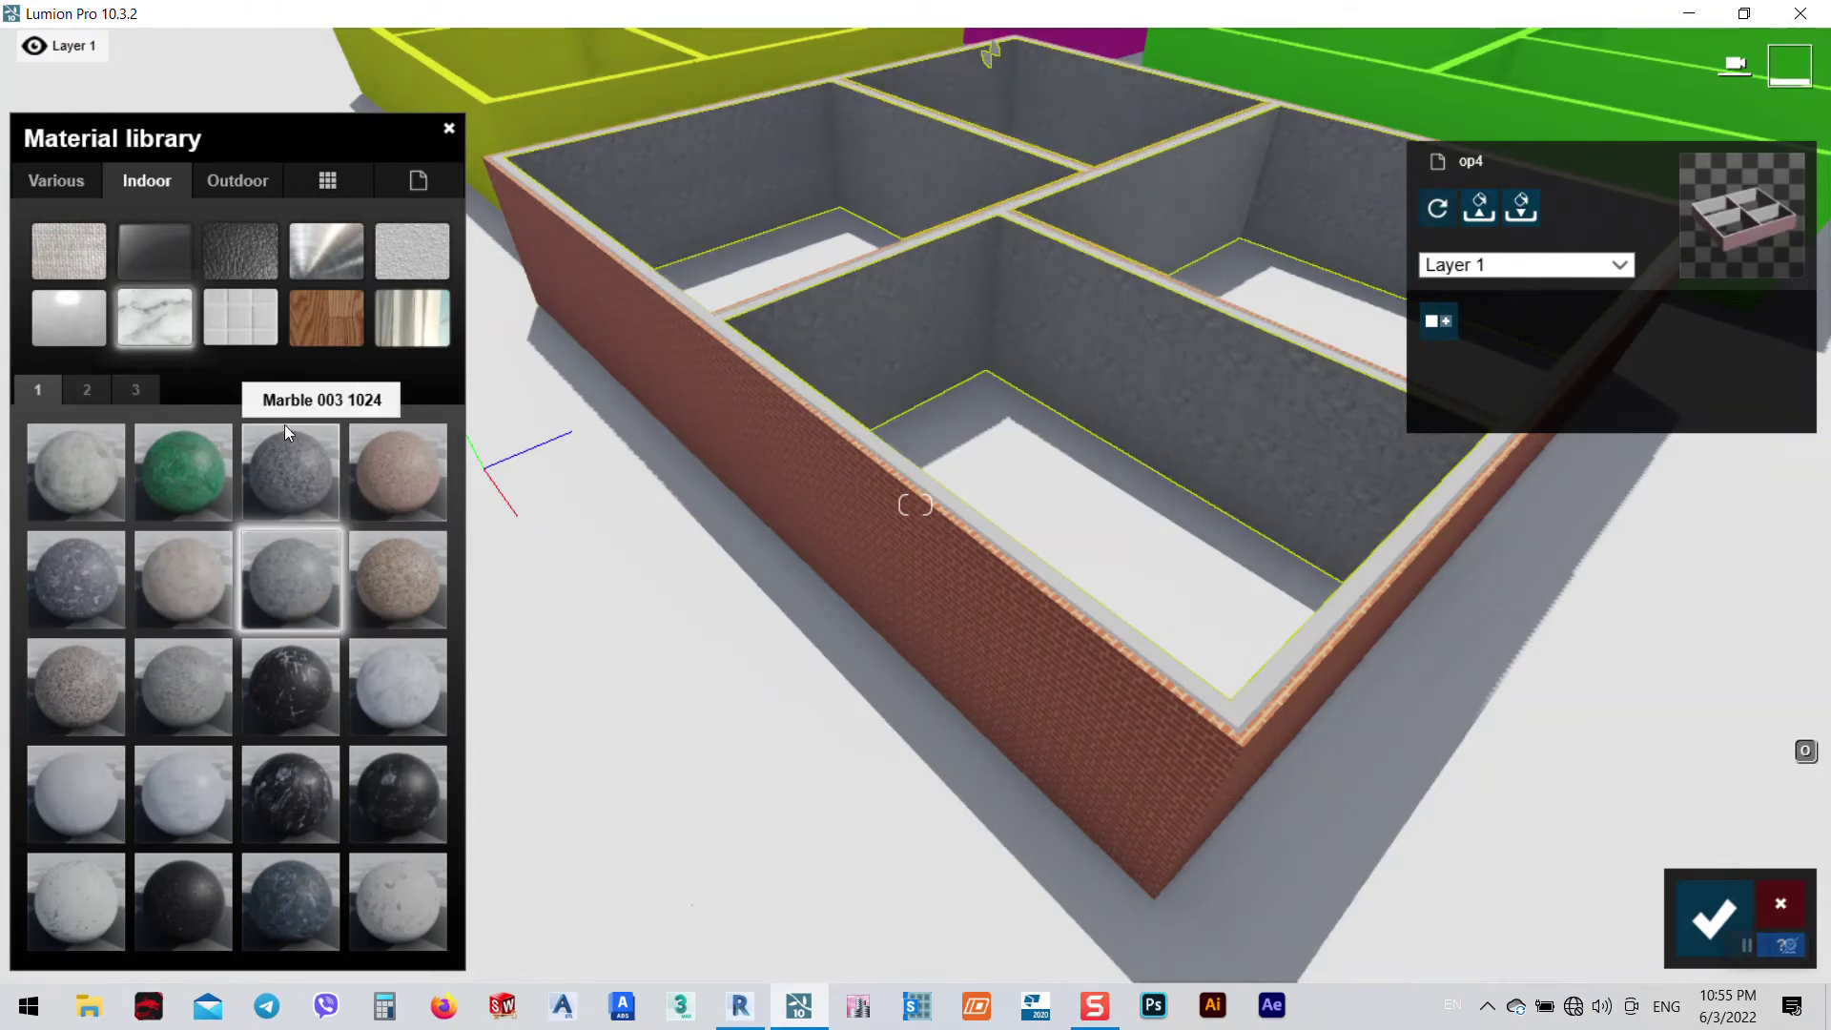
click(240, 316)
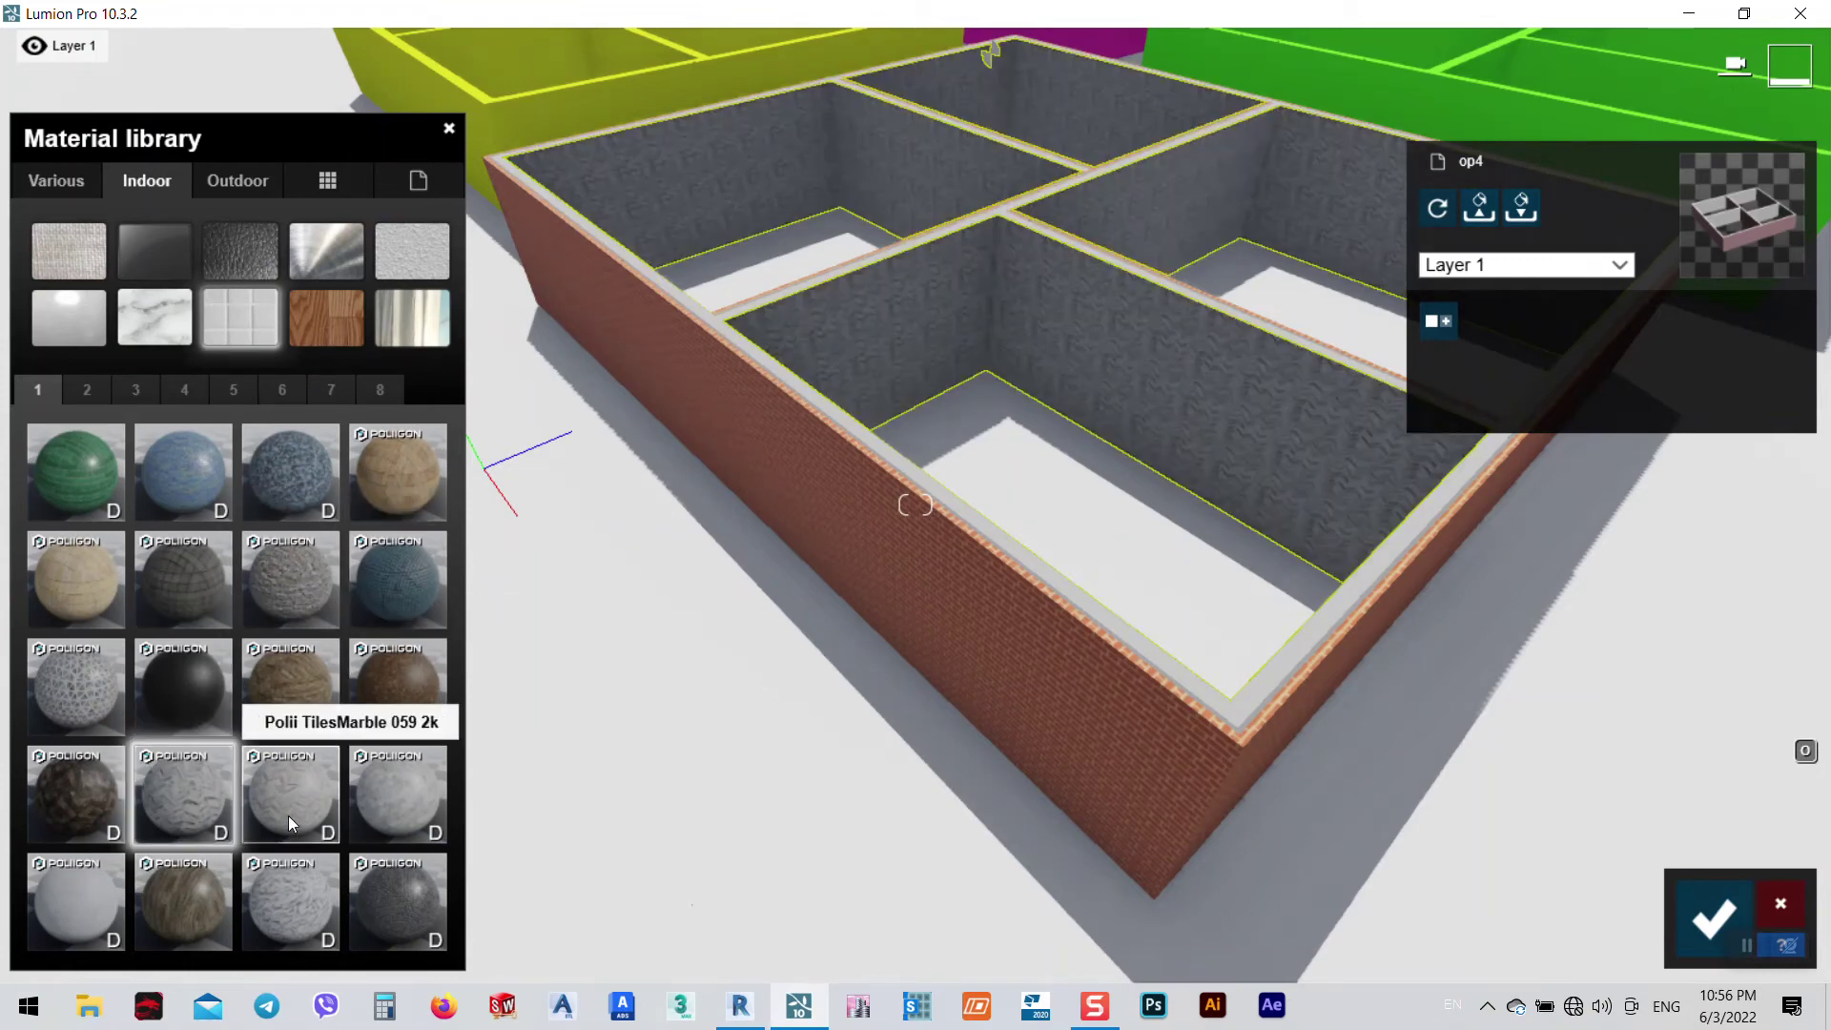
click(285, 806)
- Apply the beige stone material from the Indoor Stone category to the op4 model's interior walls
click(170, 332)
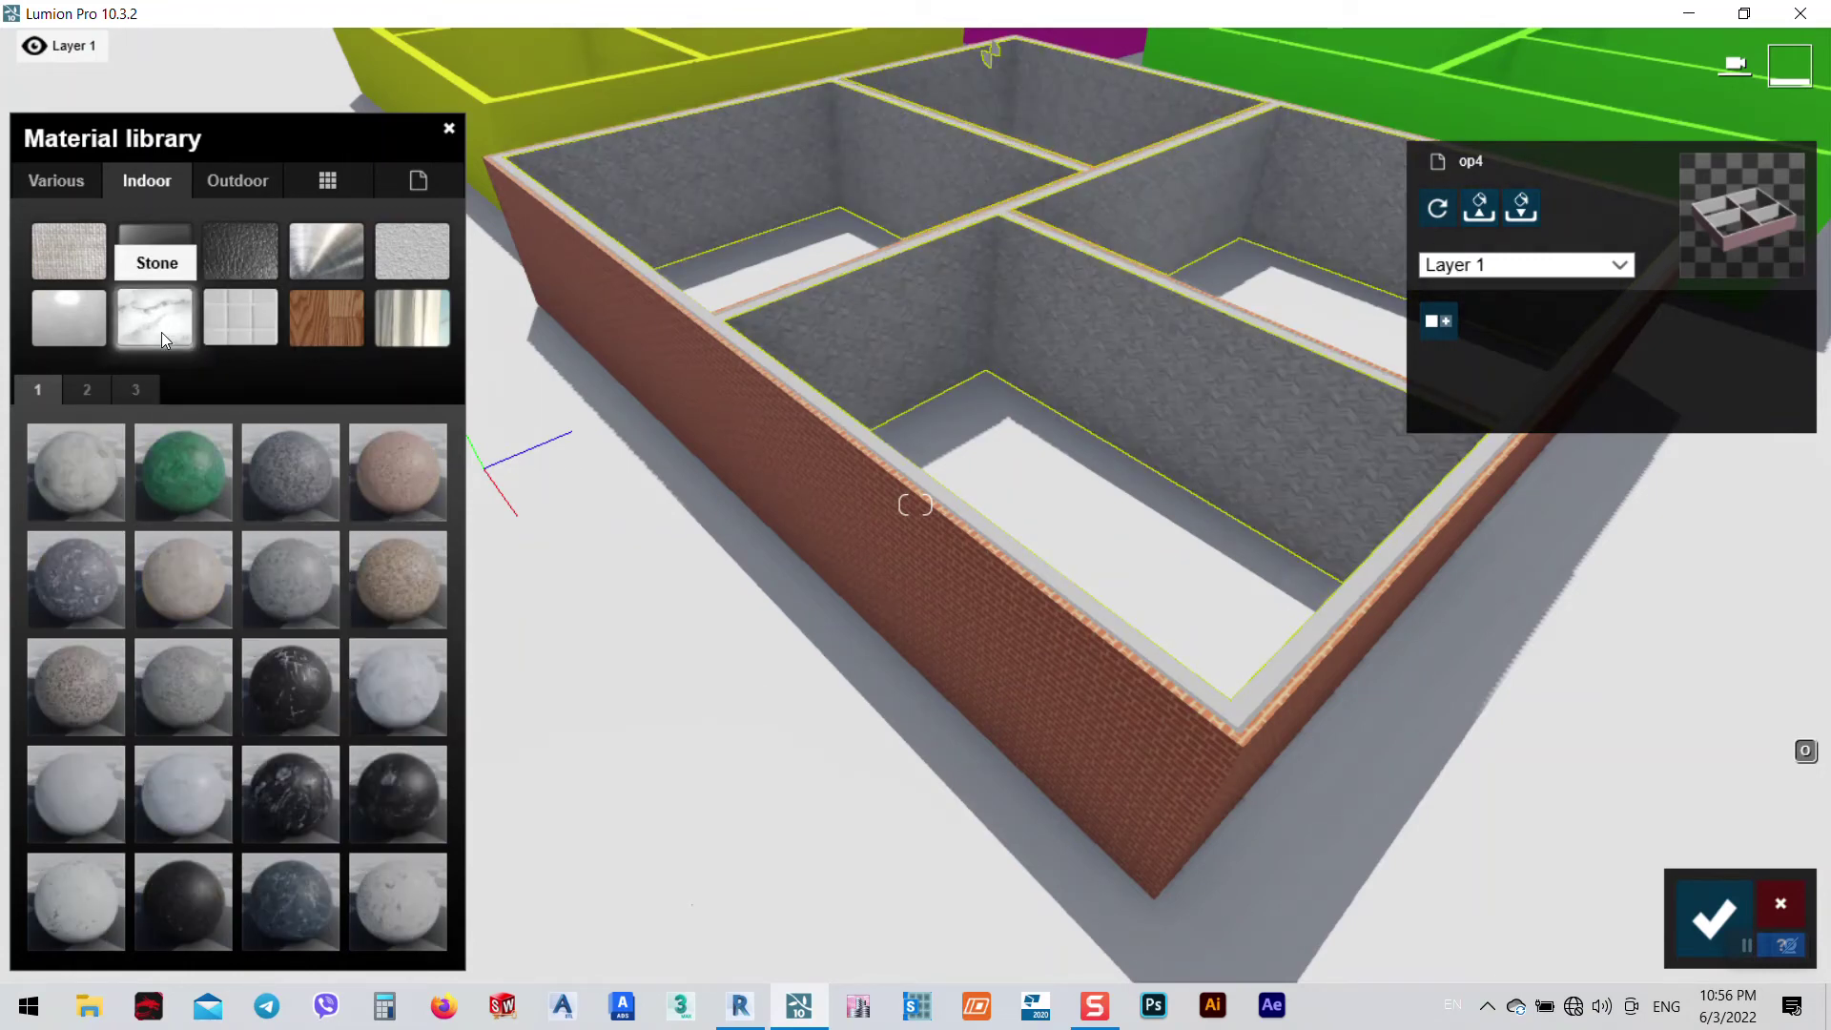
click(185, 575)
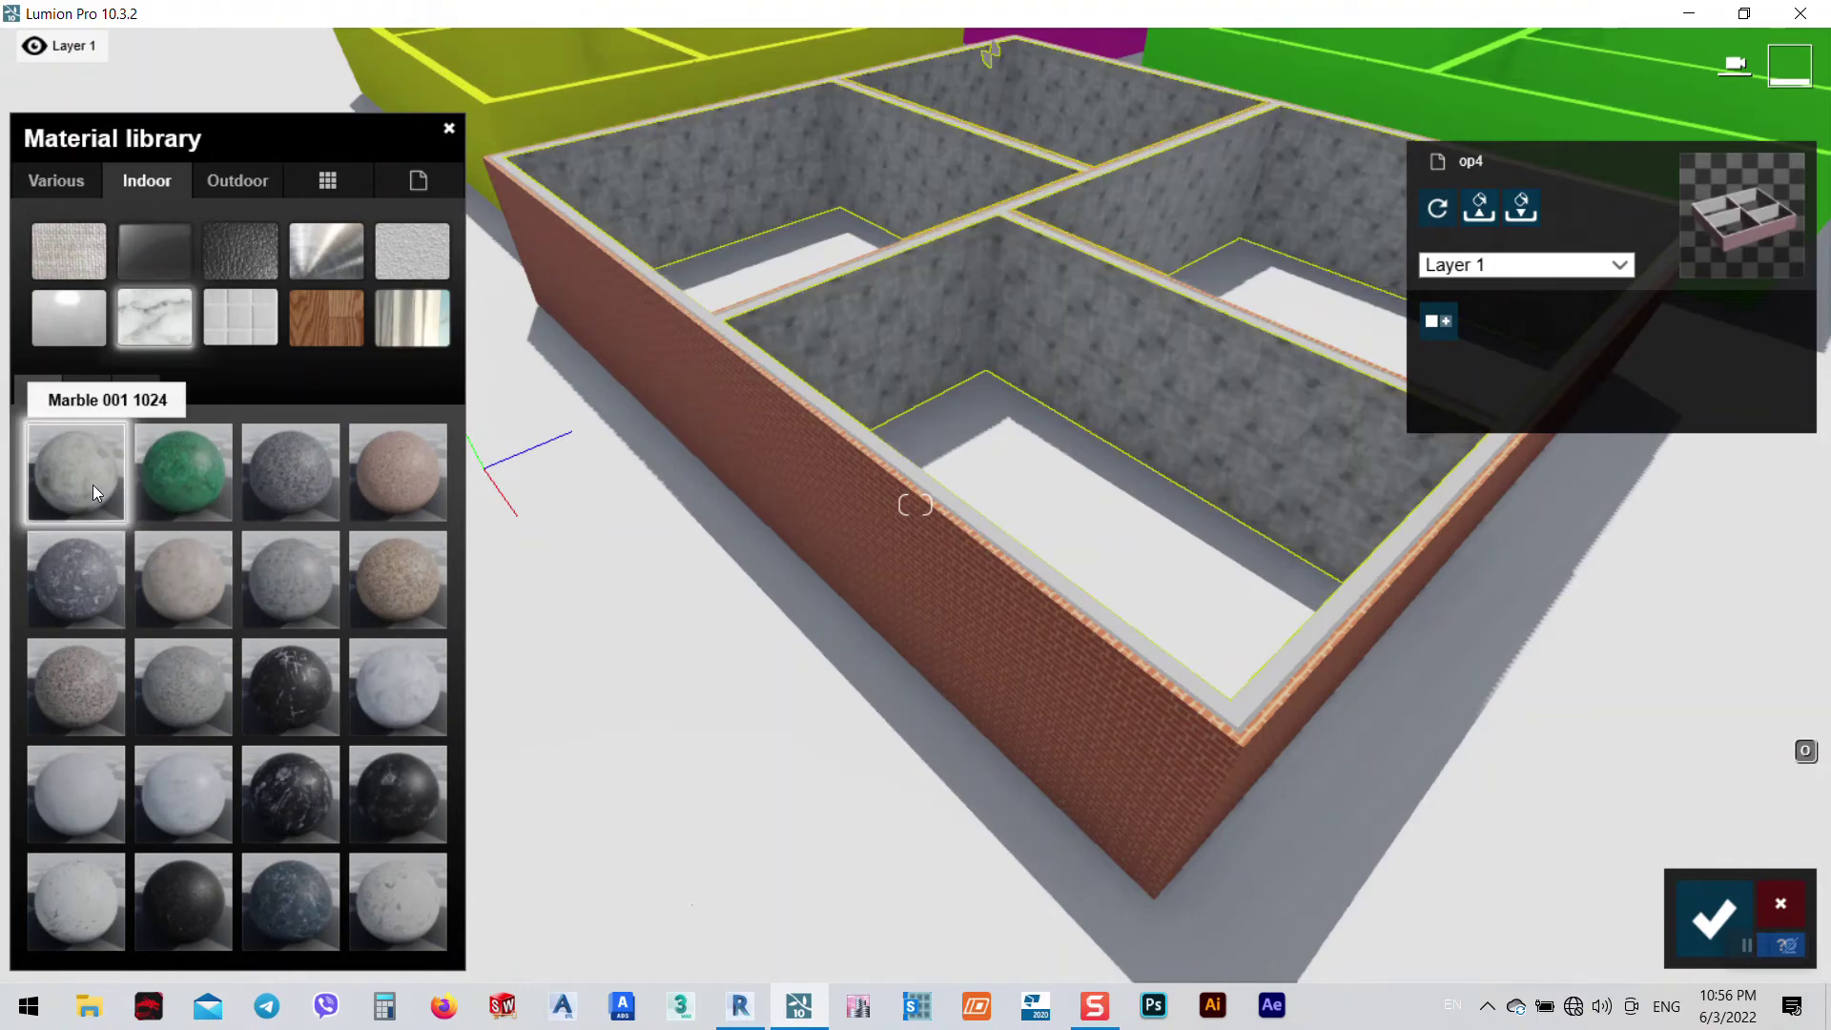
- Examine the stone interior walls up close and from above, and open the material of the partitions' brick layer
scroll(1101, 385, up, 10)
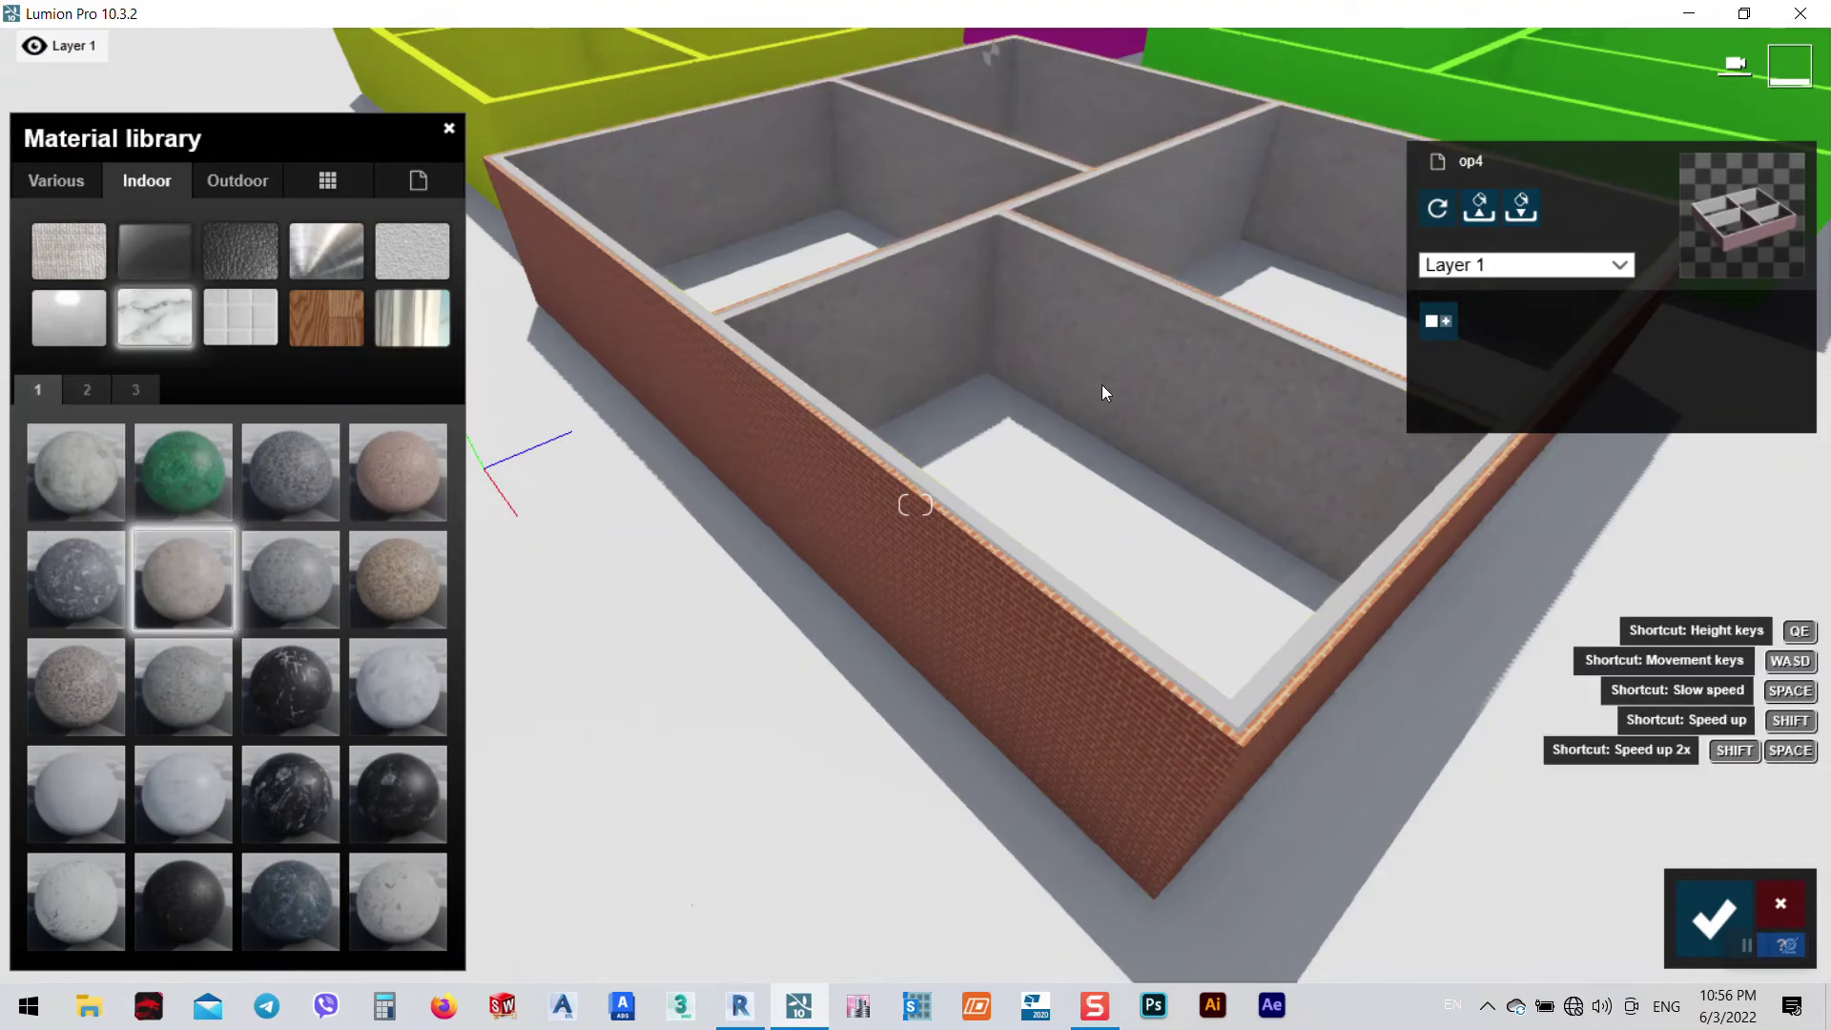
scroll(1283, 425, down, 10)
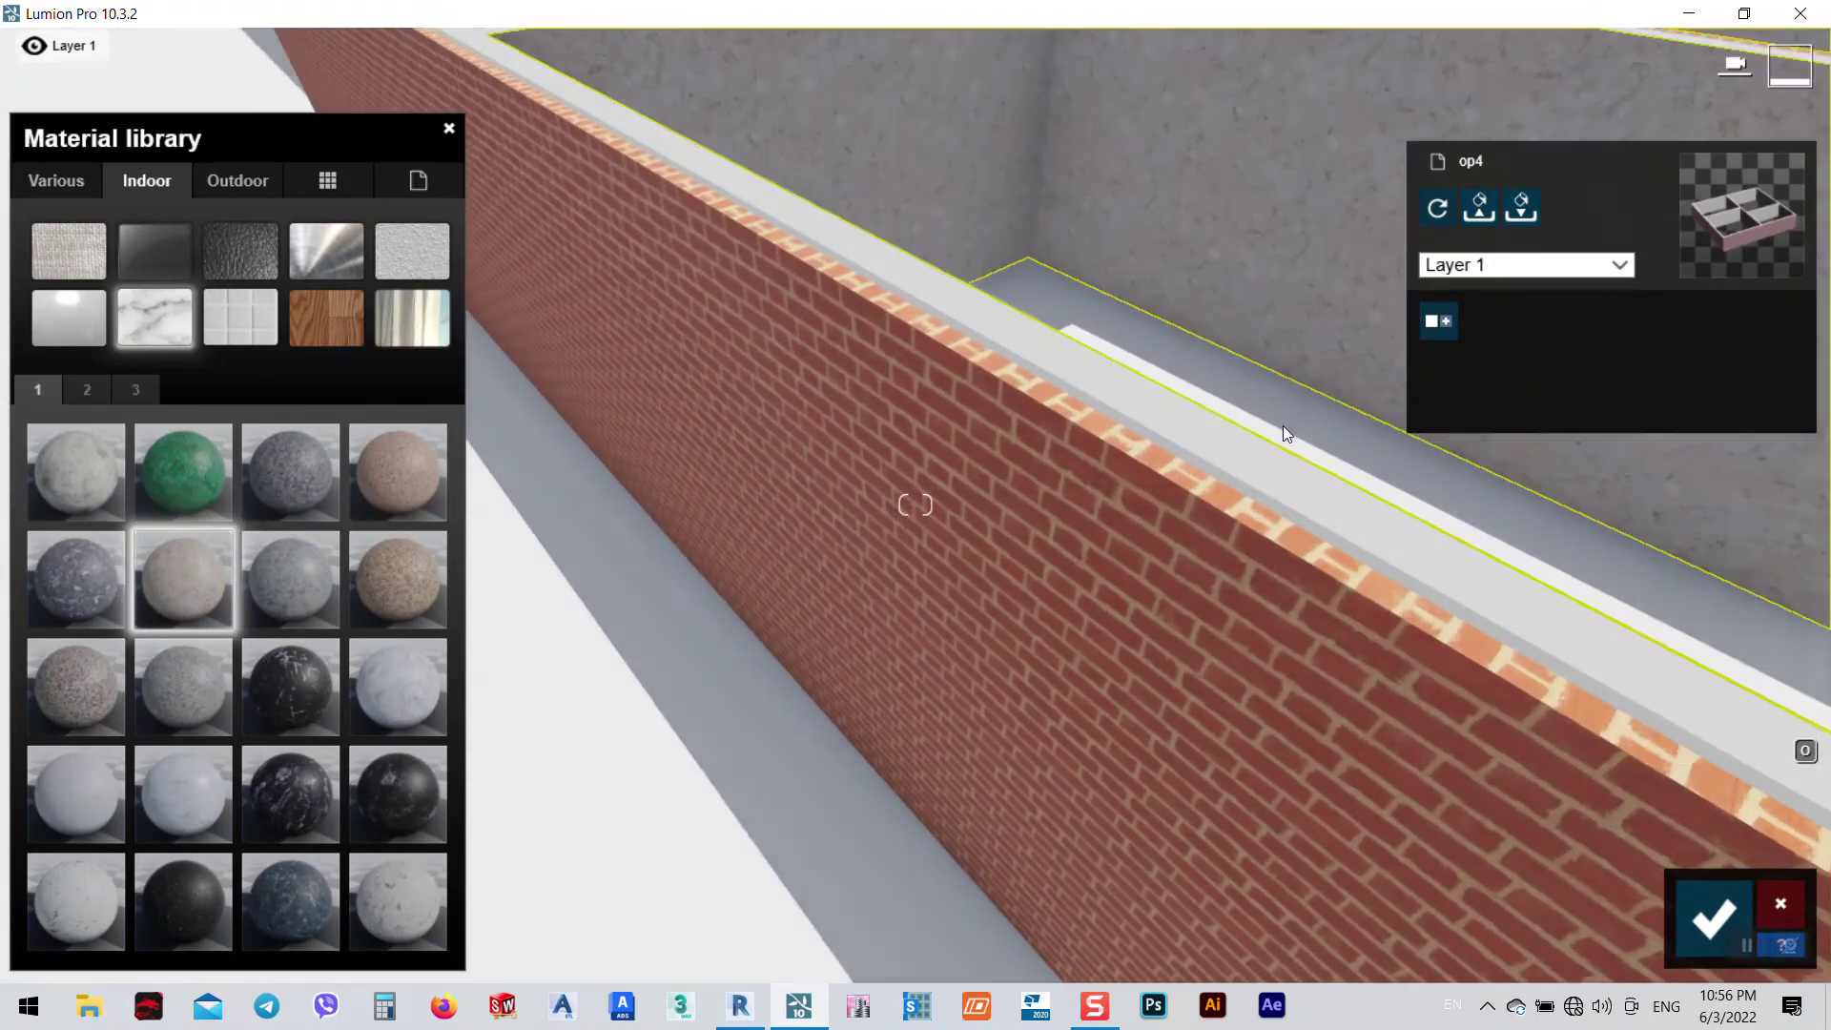
scroll(915, 504, up, 10)
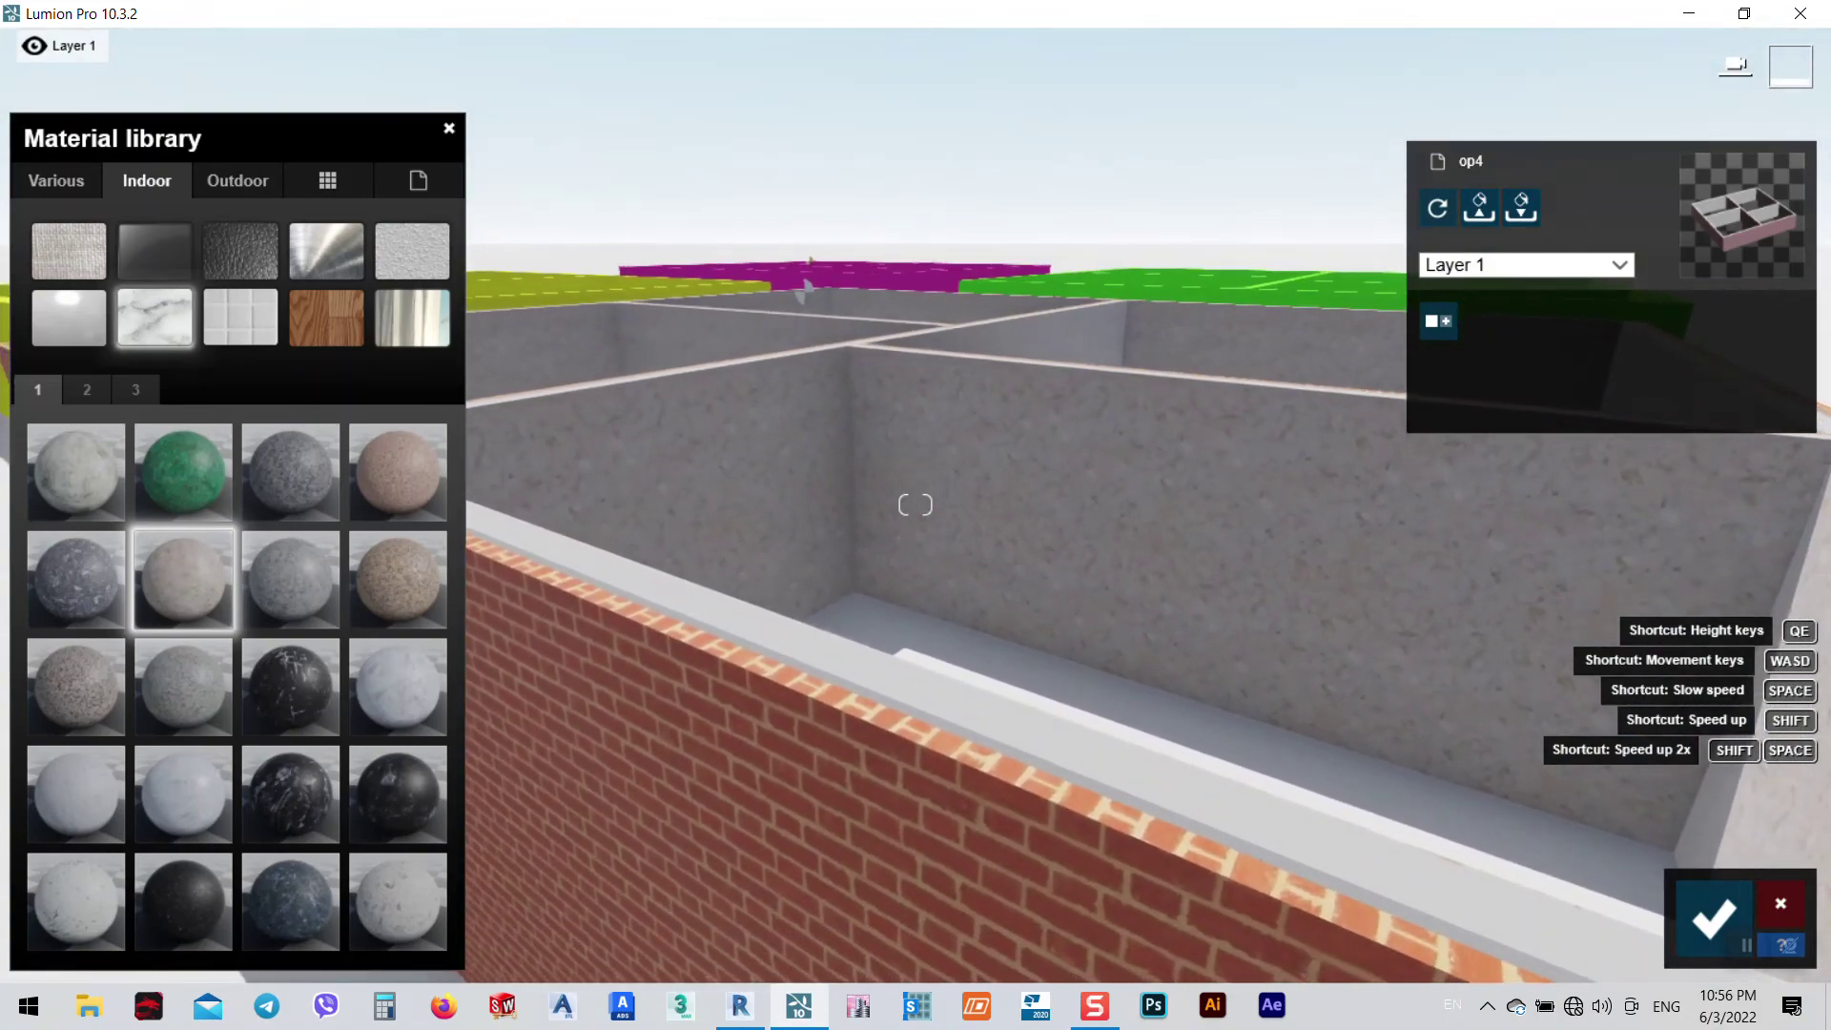
scroll(915, 504, up, 10)
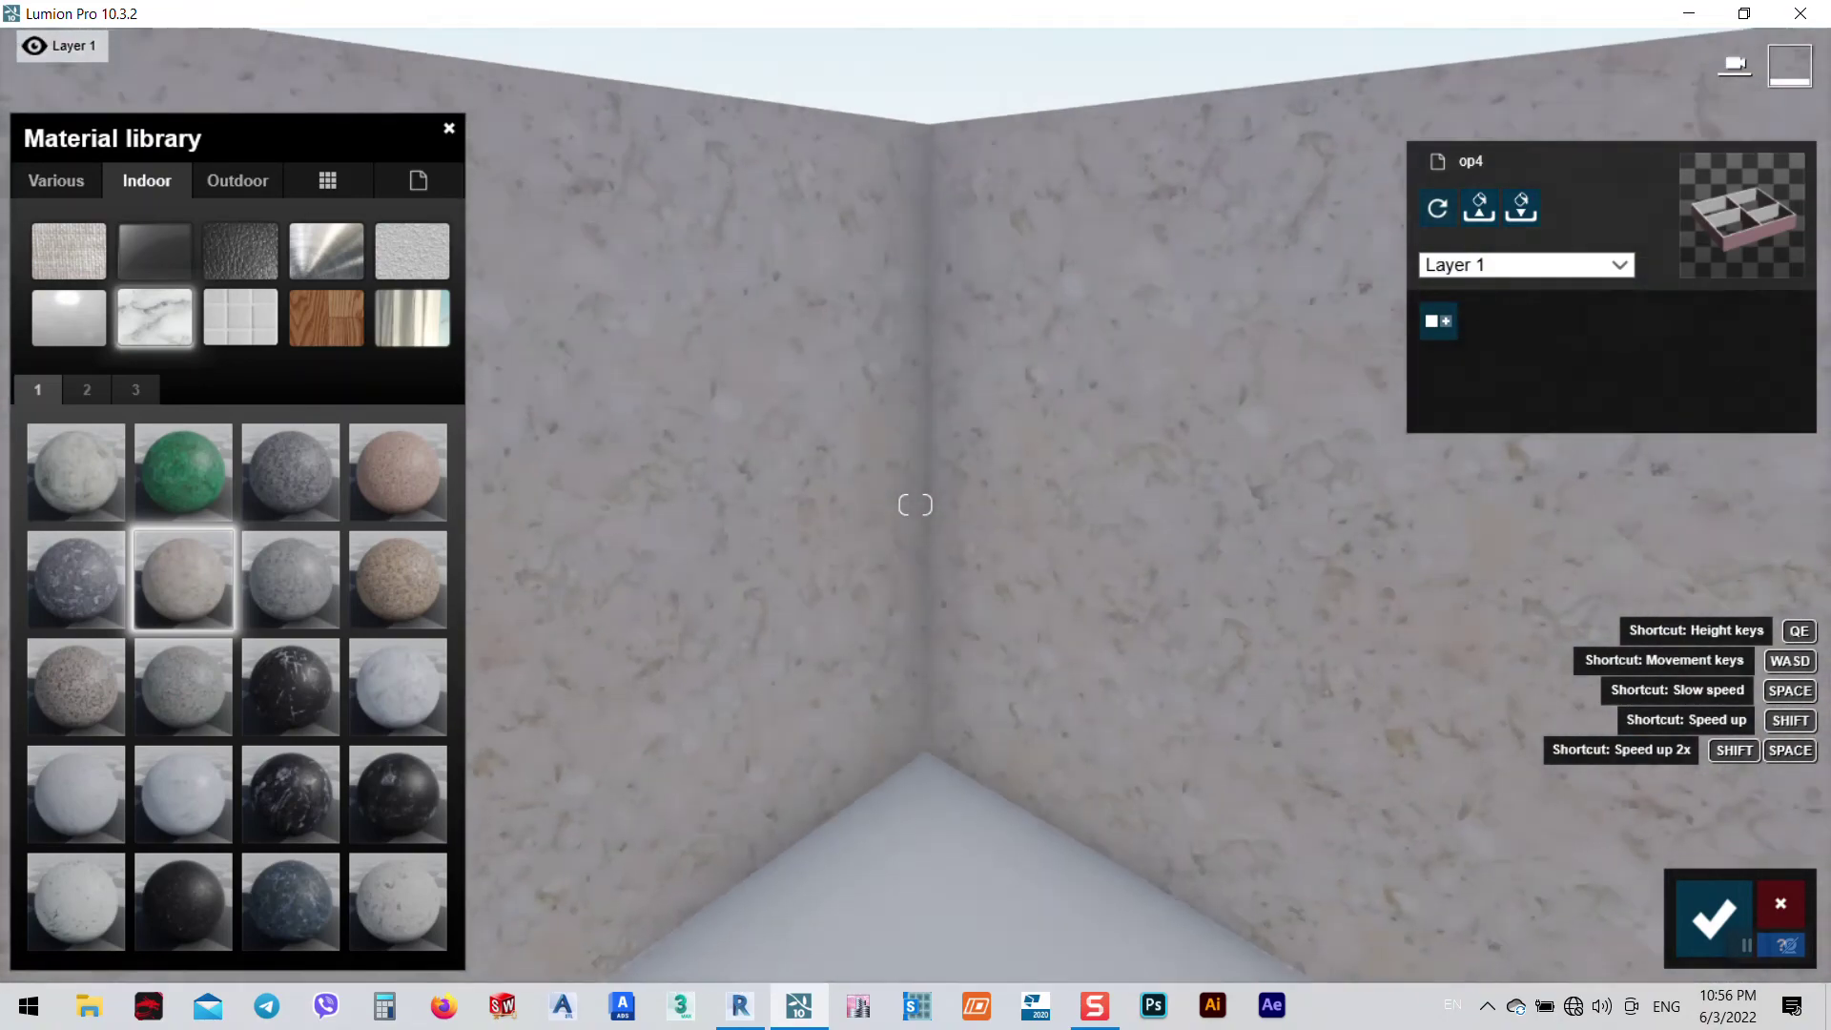
scroll(916, 504, down, 5)
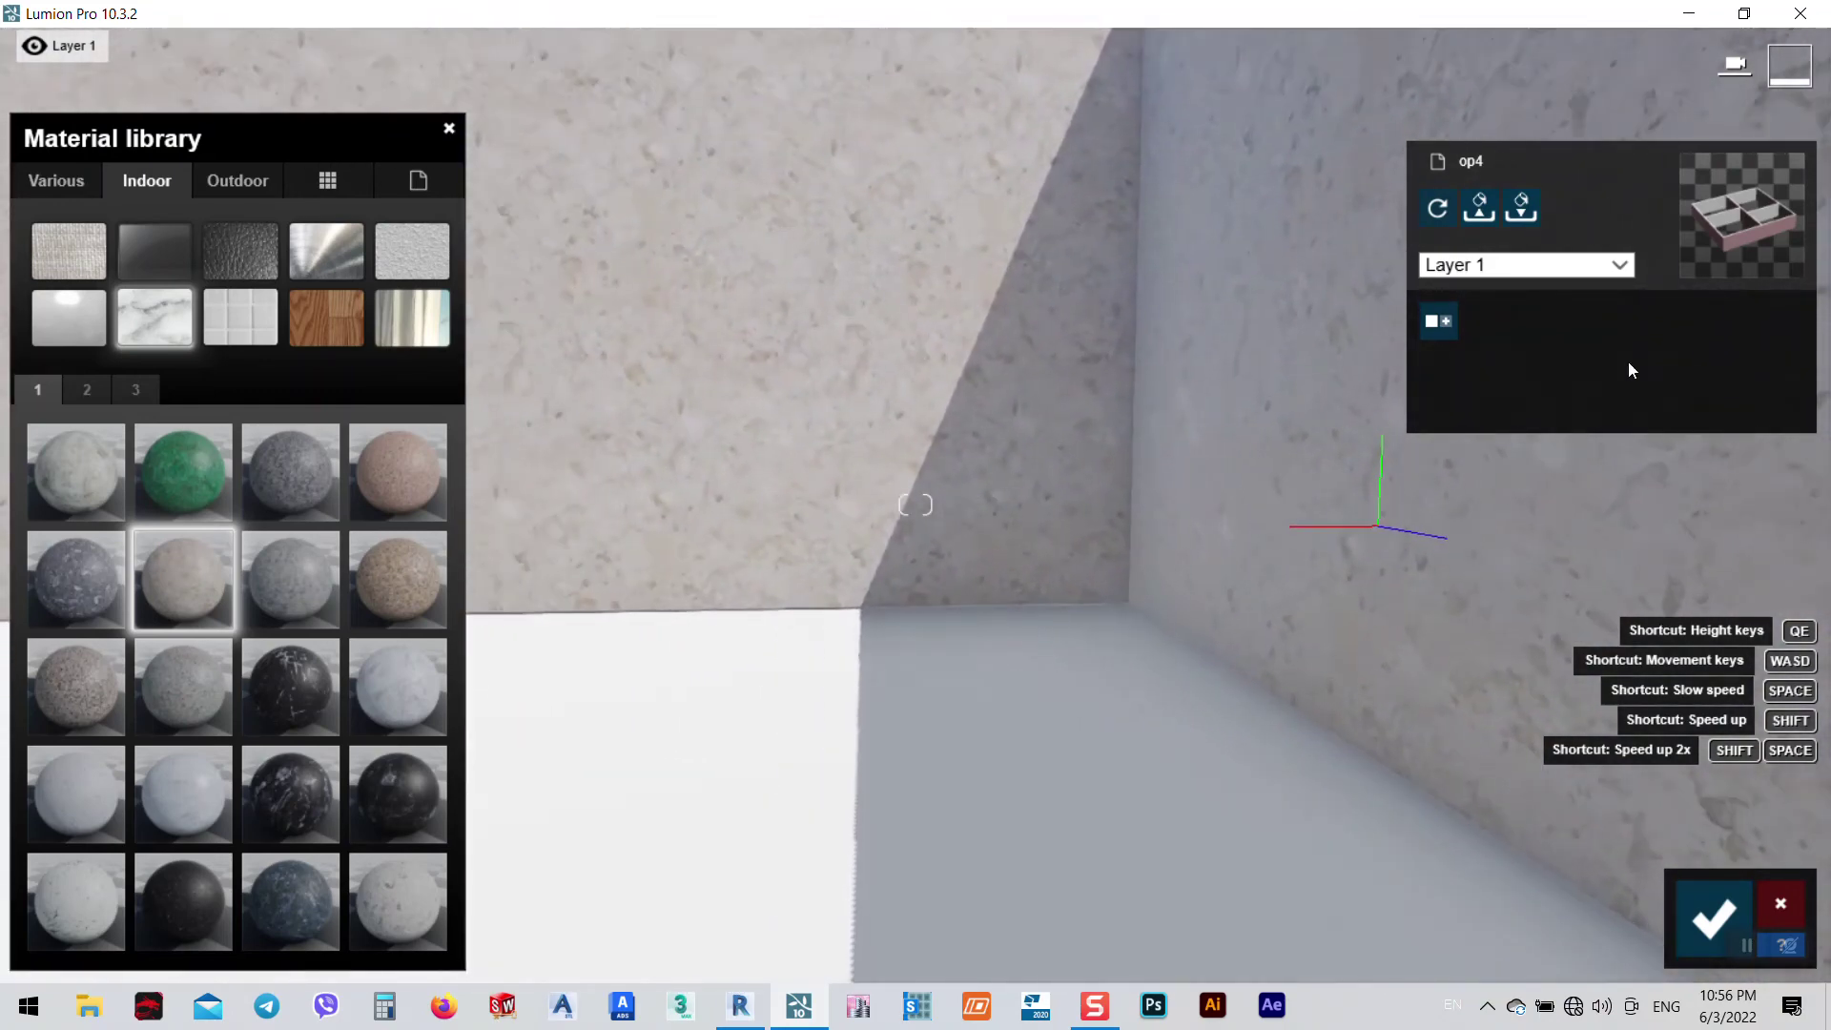
scroll(1361, 405, down, 3)
right_drag(1360, 404, 1830, 458)
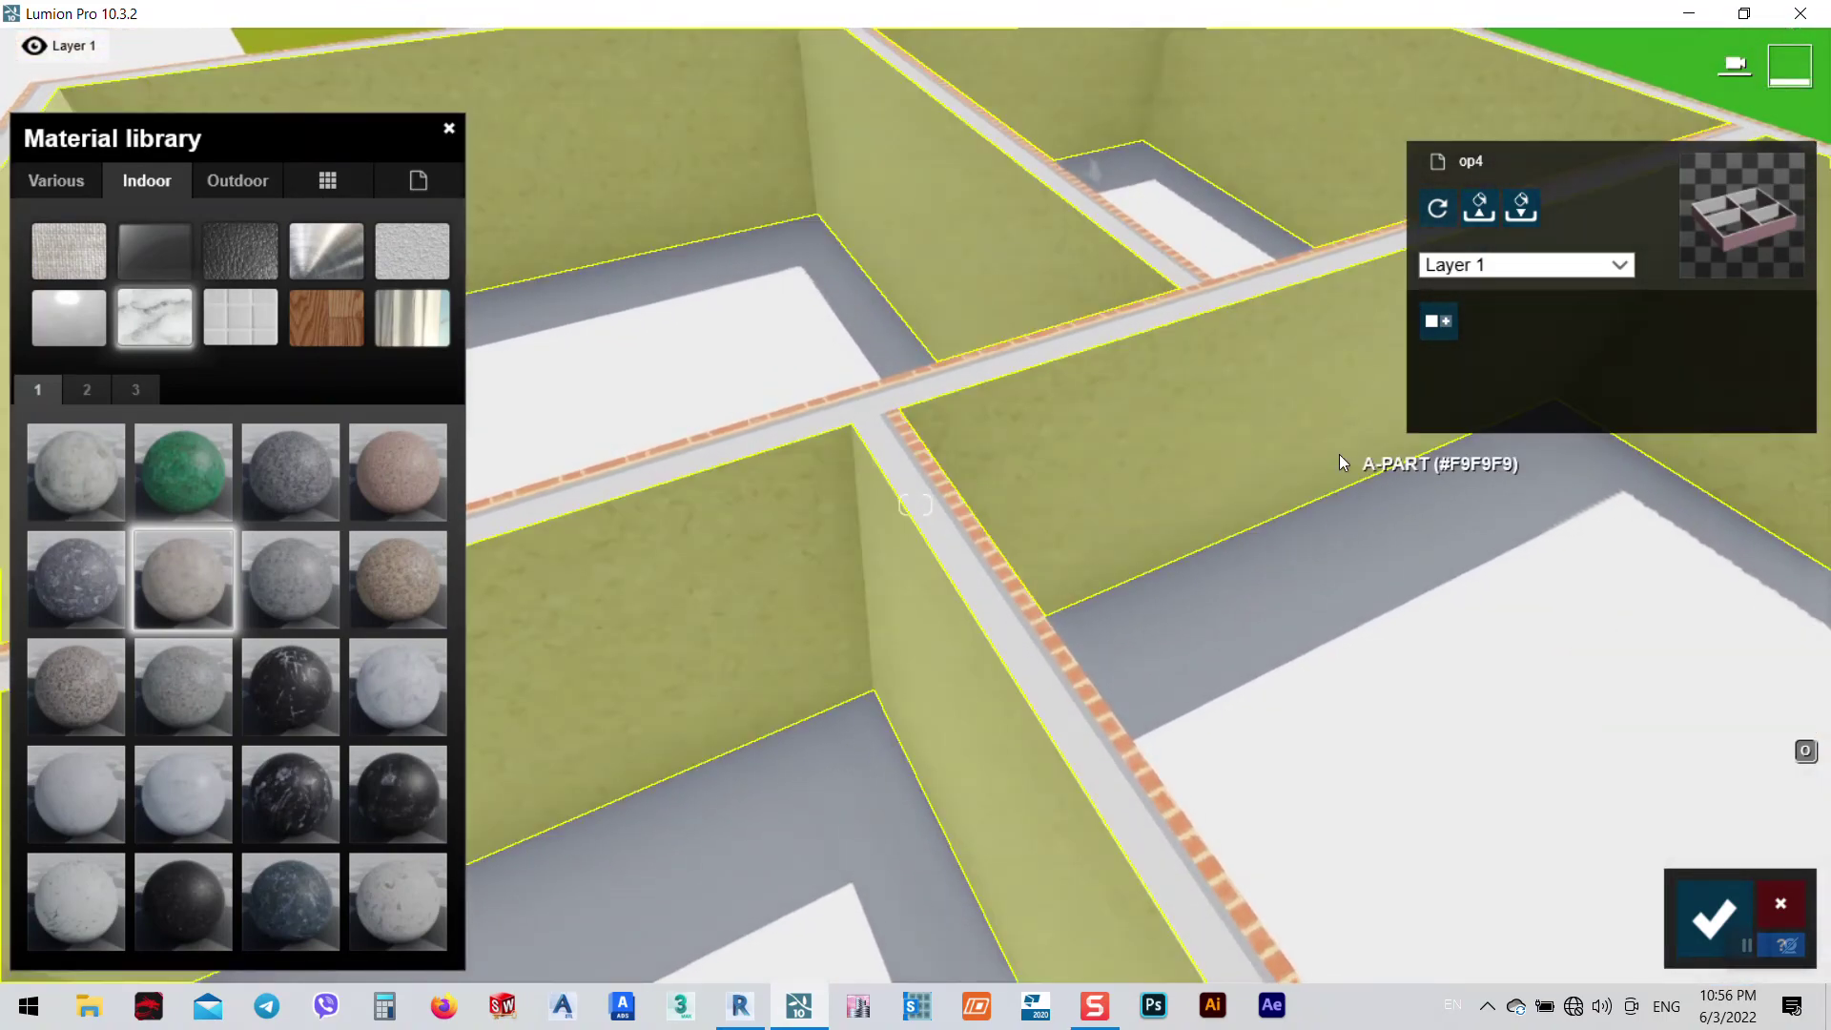
scroll(1131, 591, down, 2)
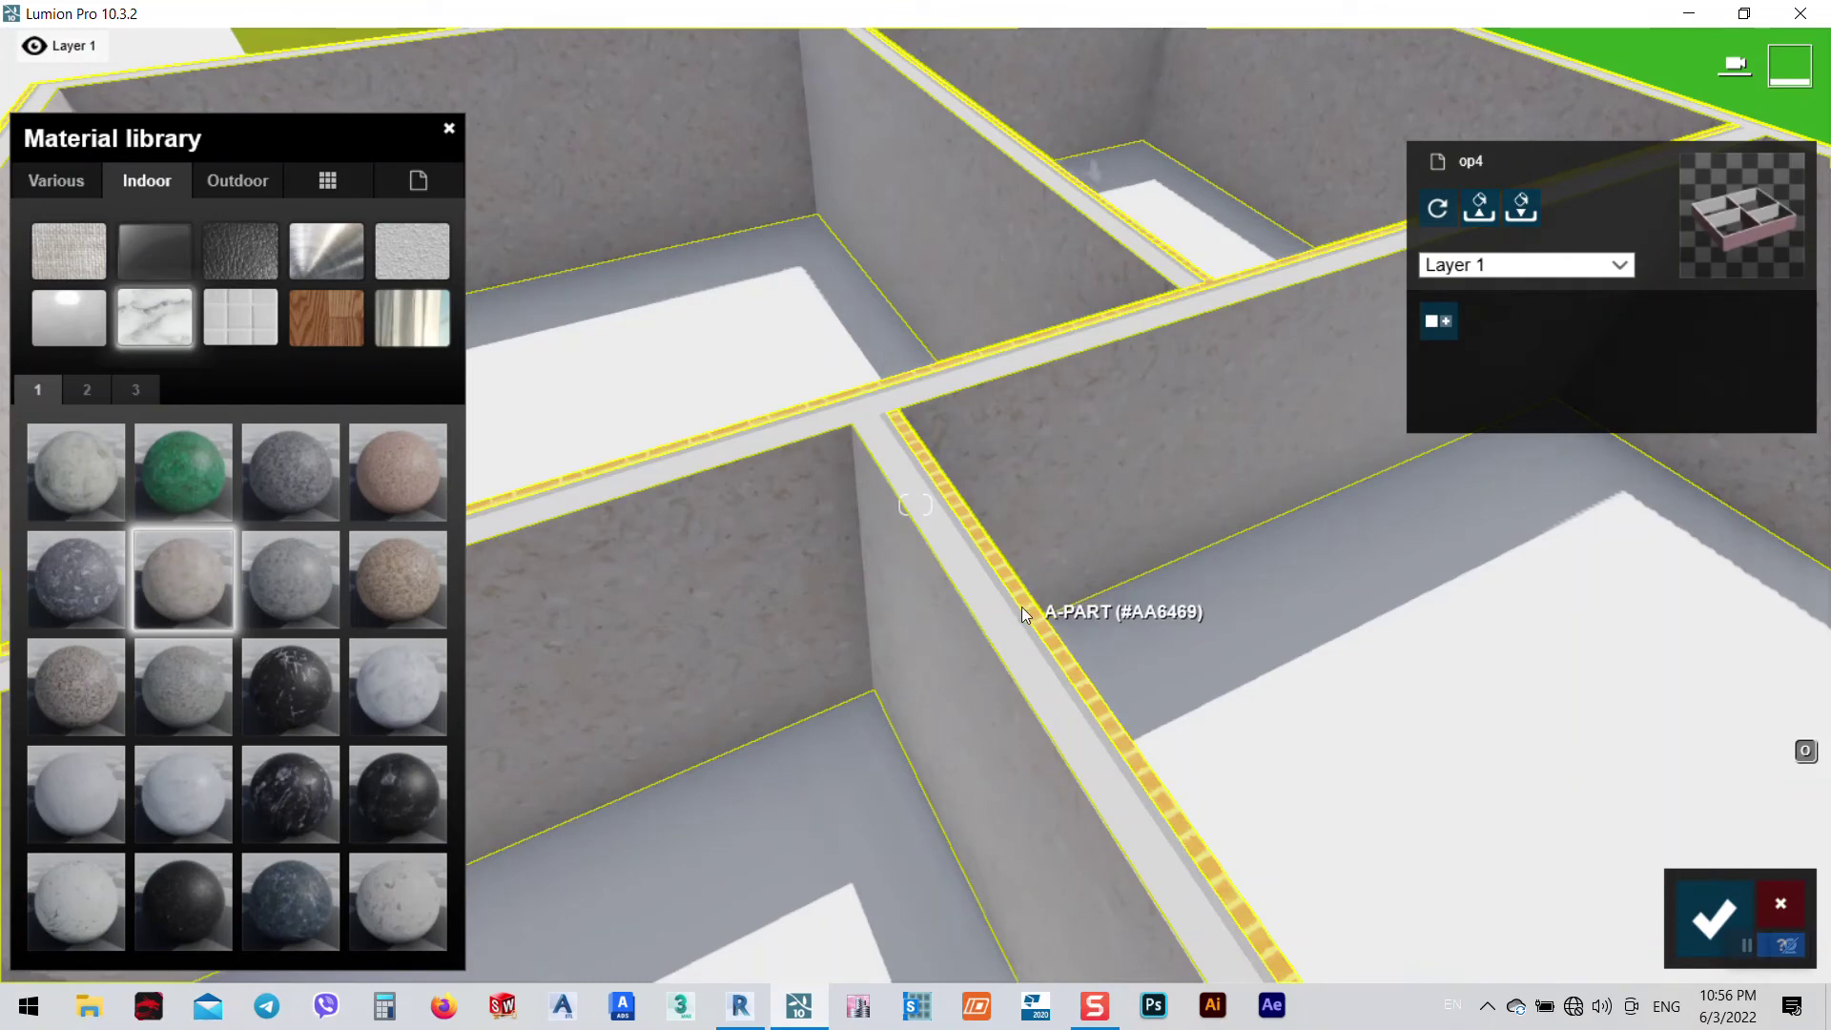
click(1070, 674)
scroll(1068, 666, down, 5)
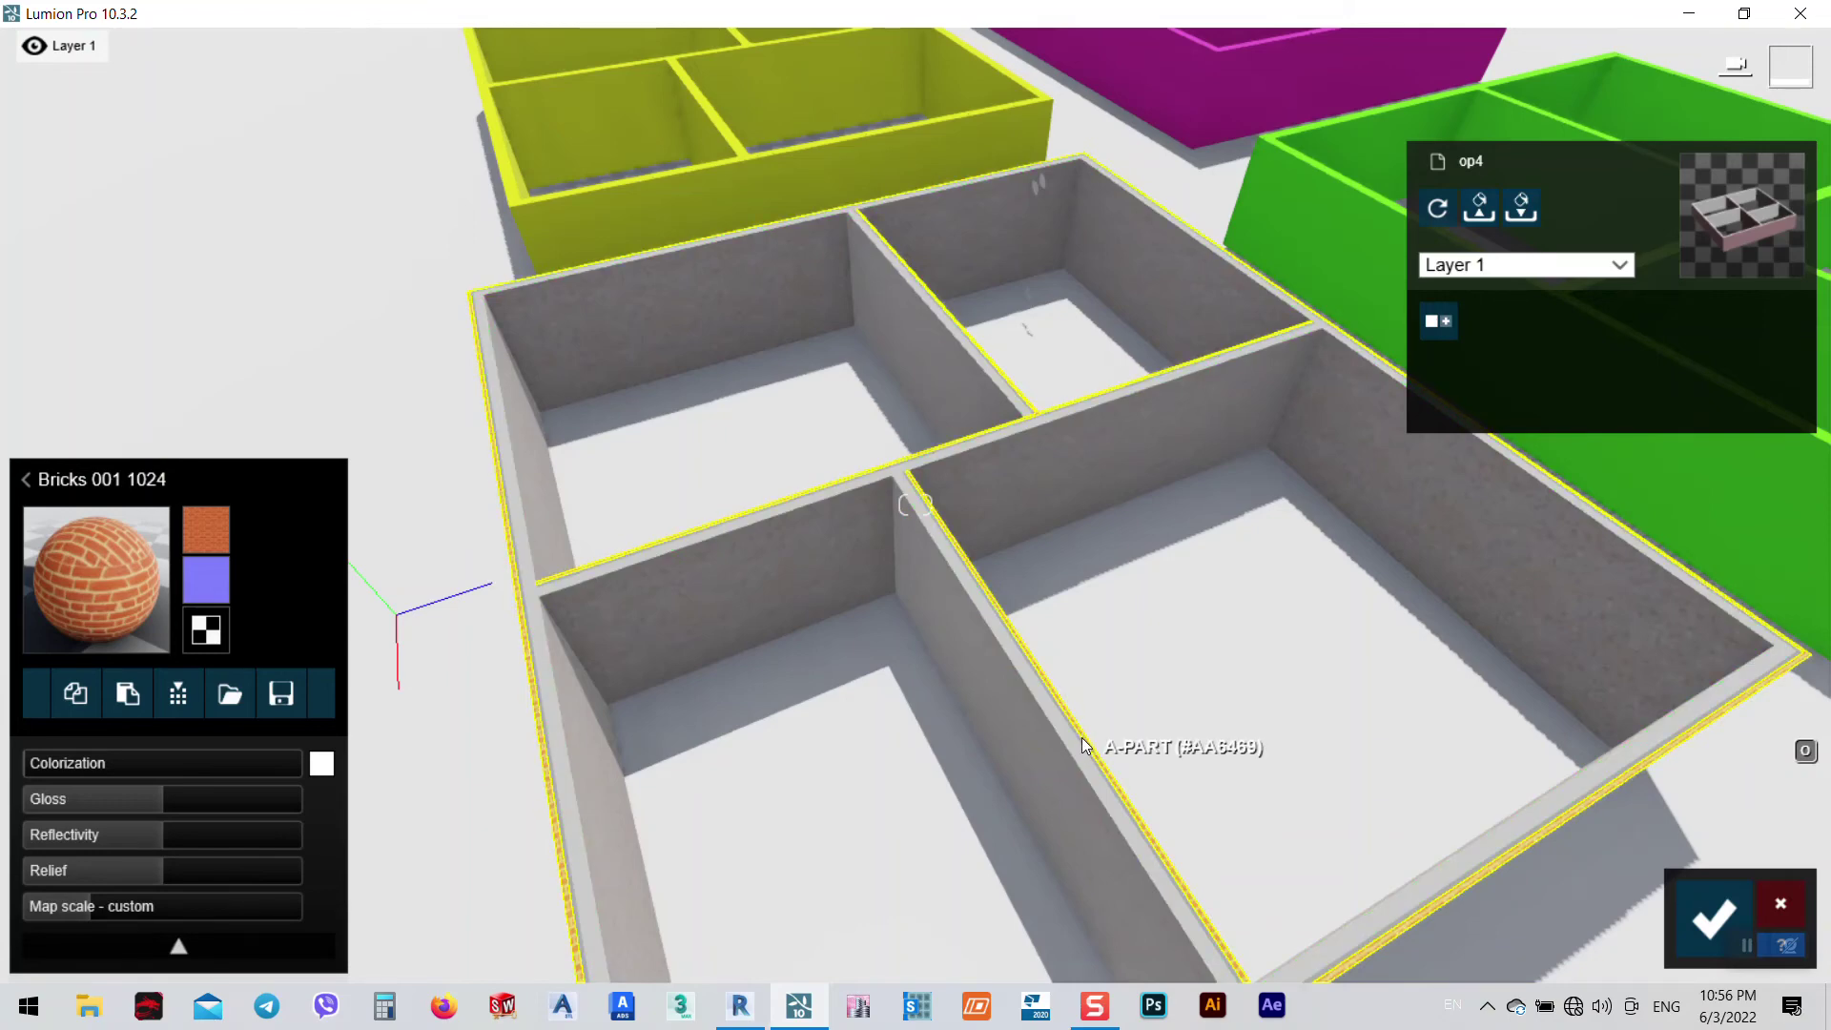
- Switch to Revit and try to delete the brick part of the interior partition wall in the 3D view
click(758, 1003)
scroll(738, 622, up, 5)
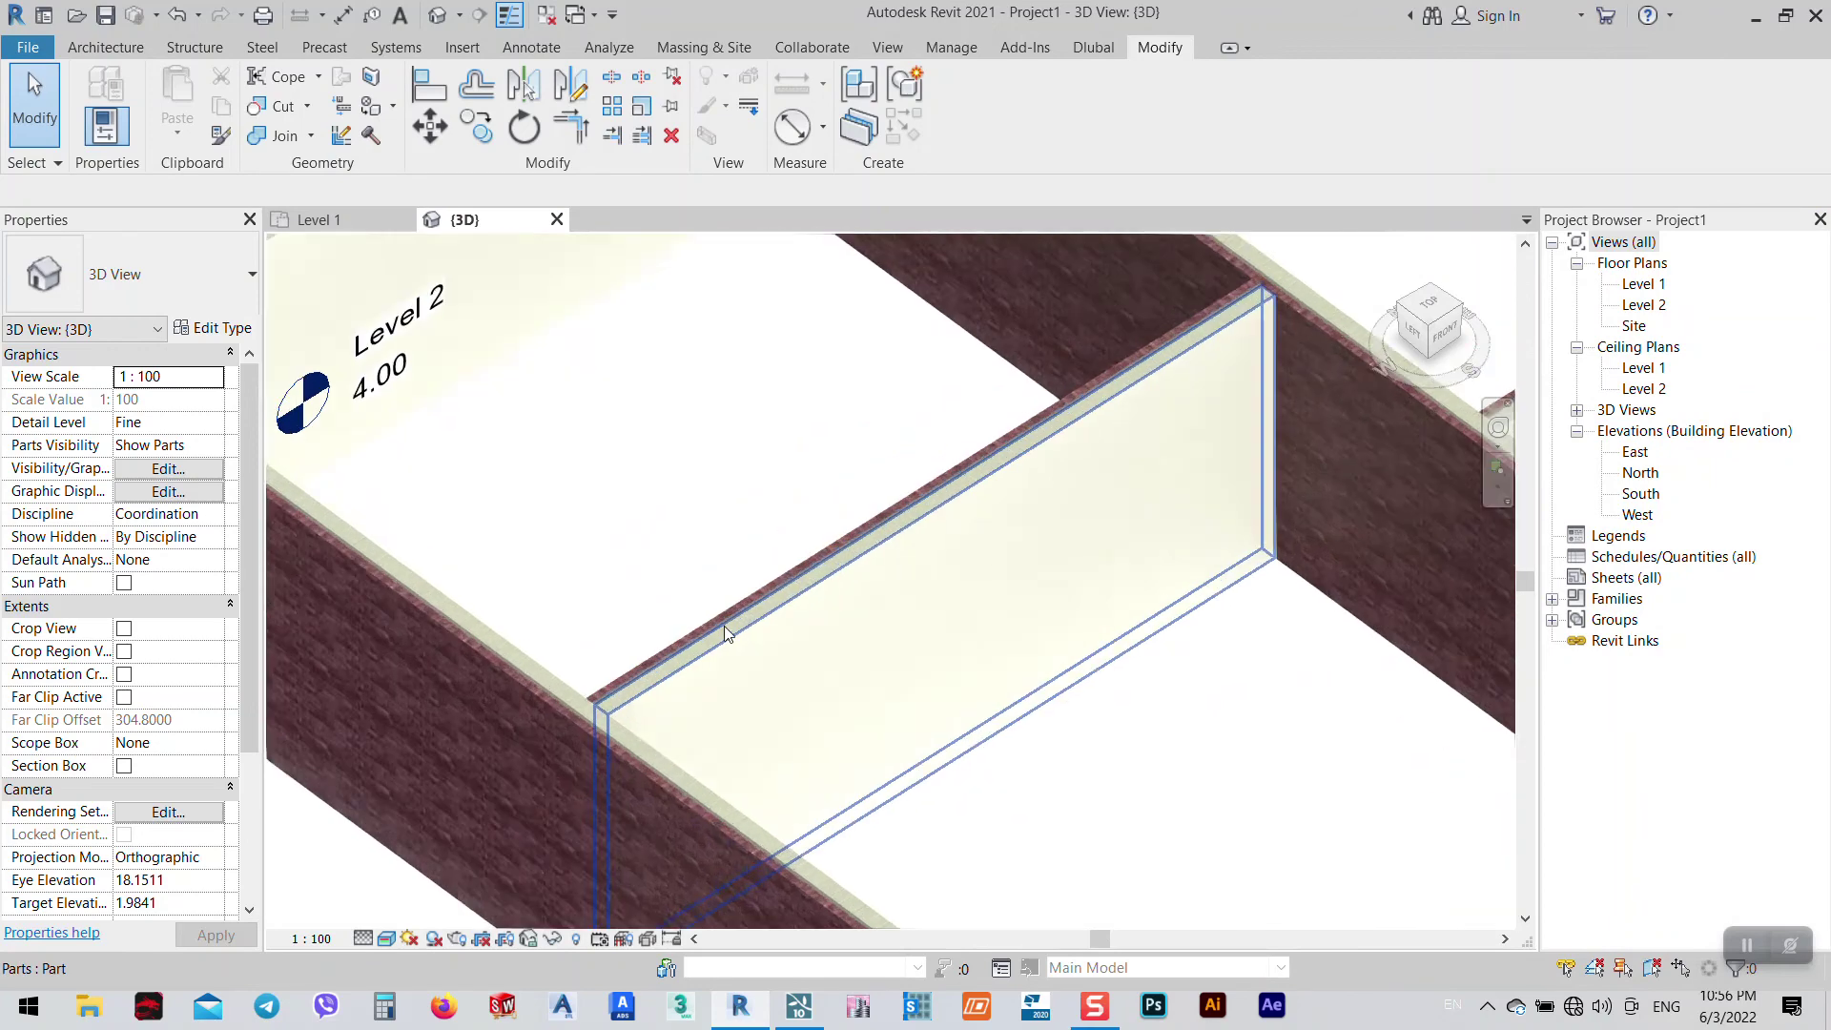
scroll(724, 625, up, 3)
click(699, 627)
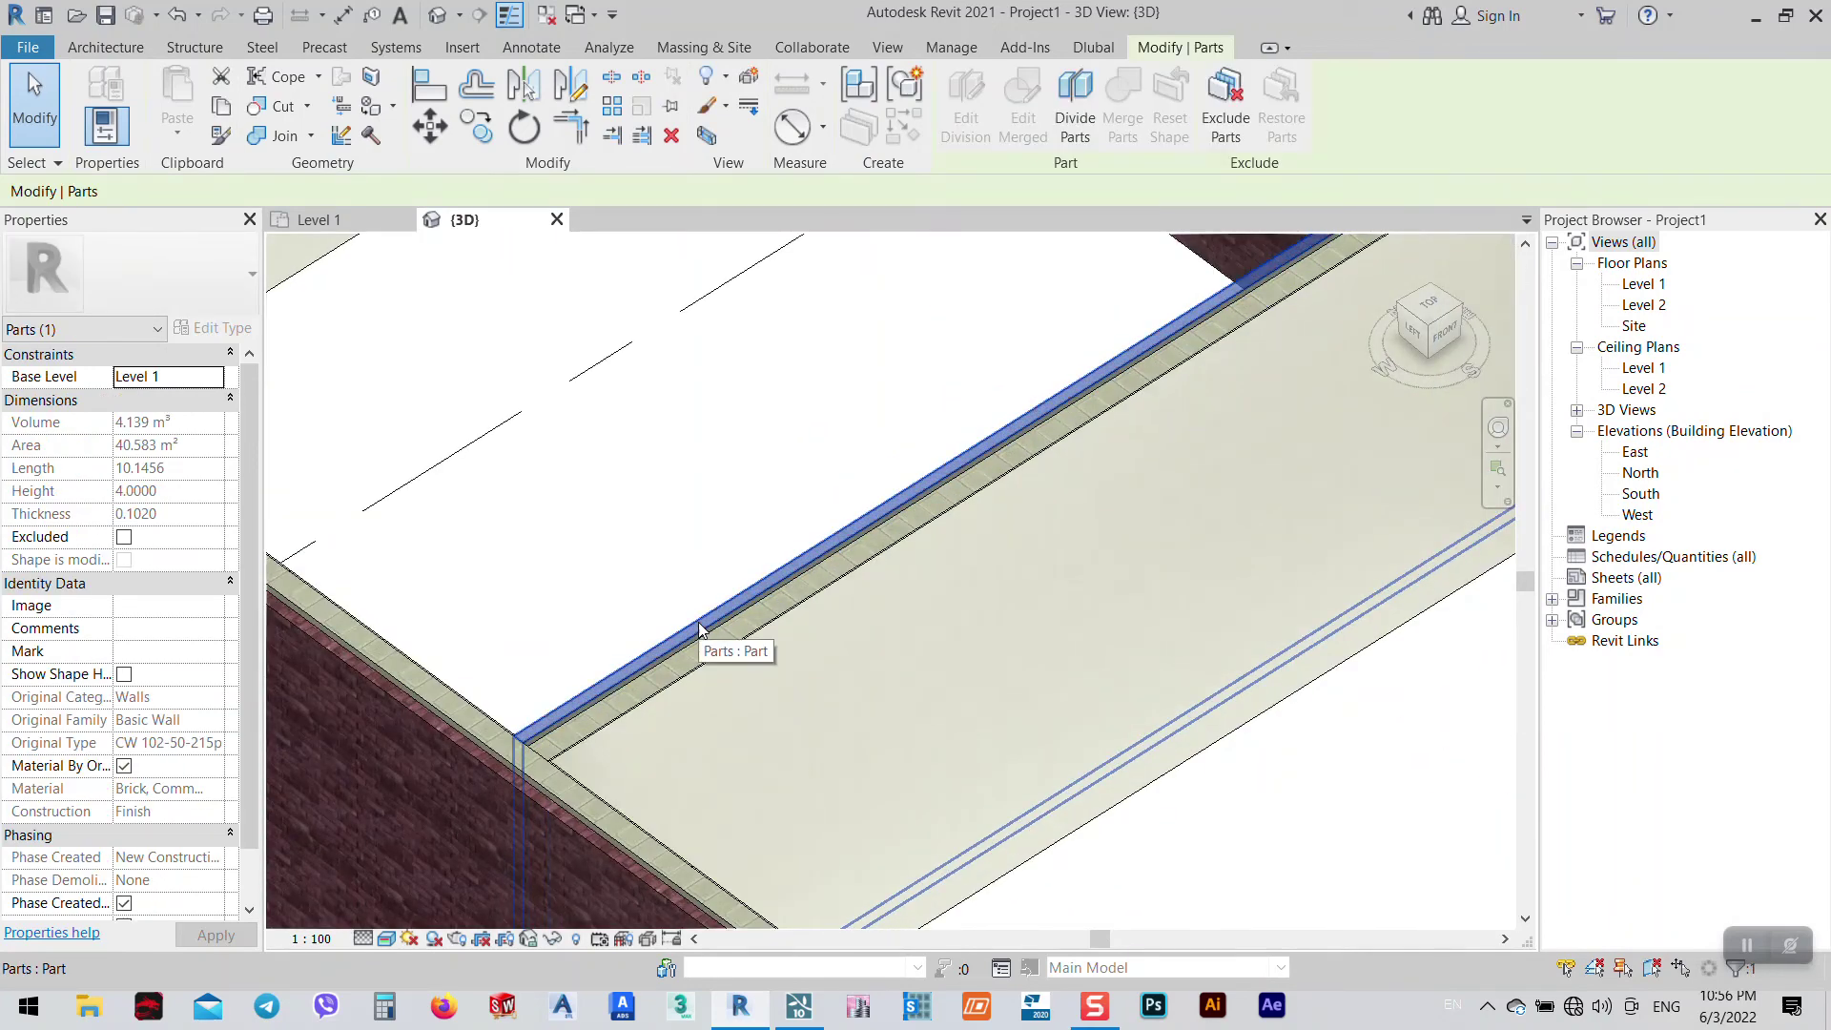
key(Delete)
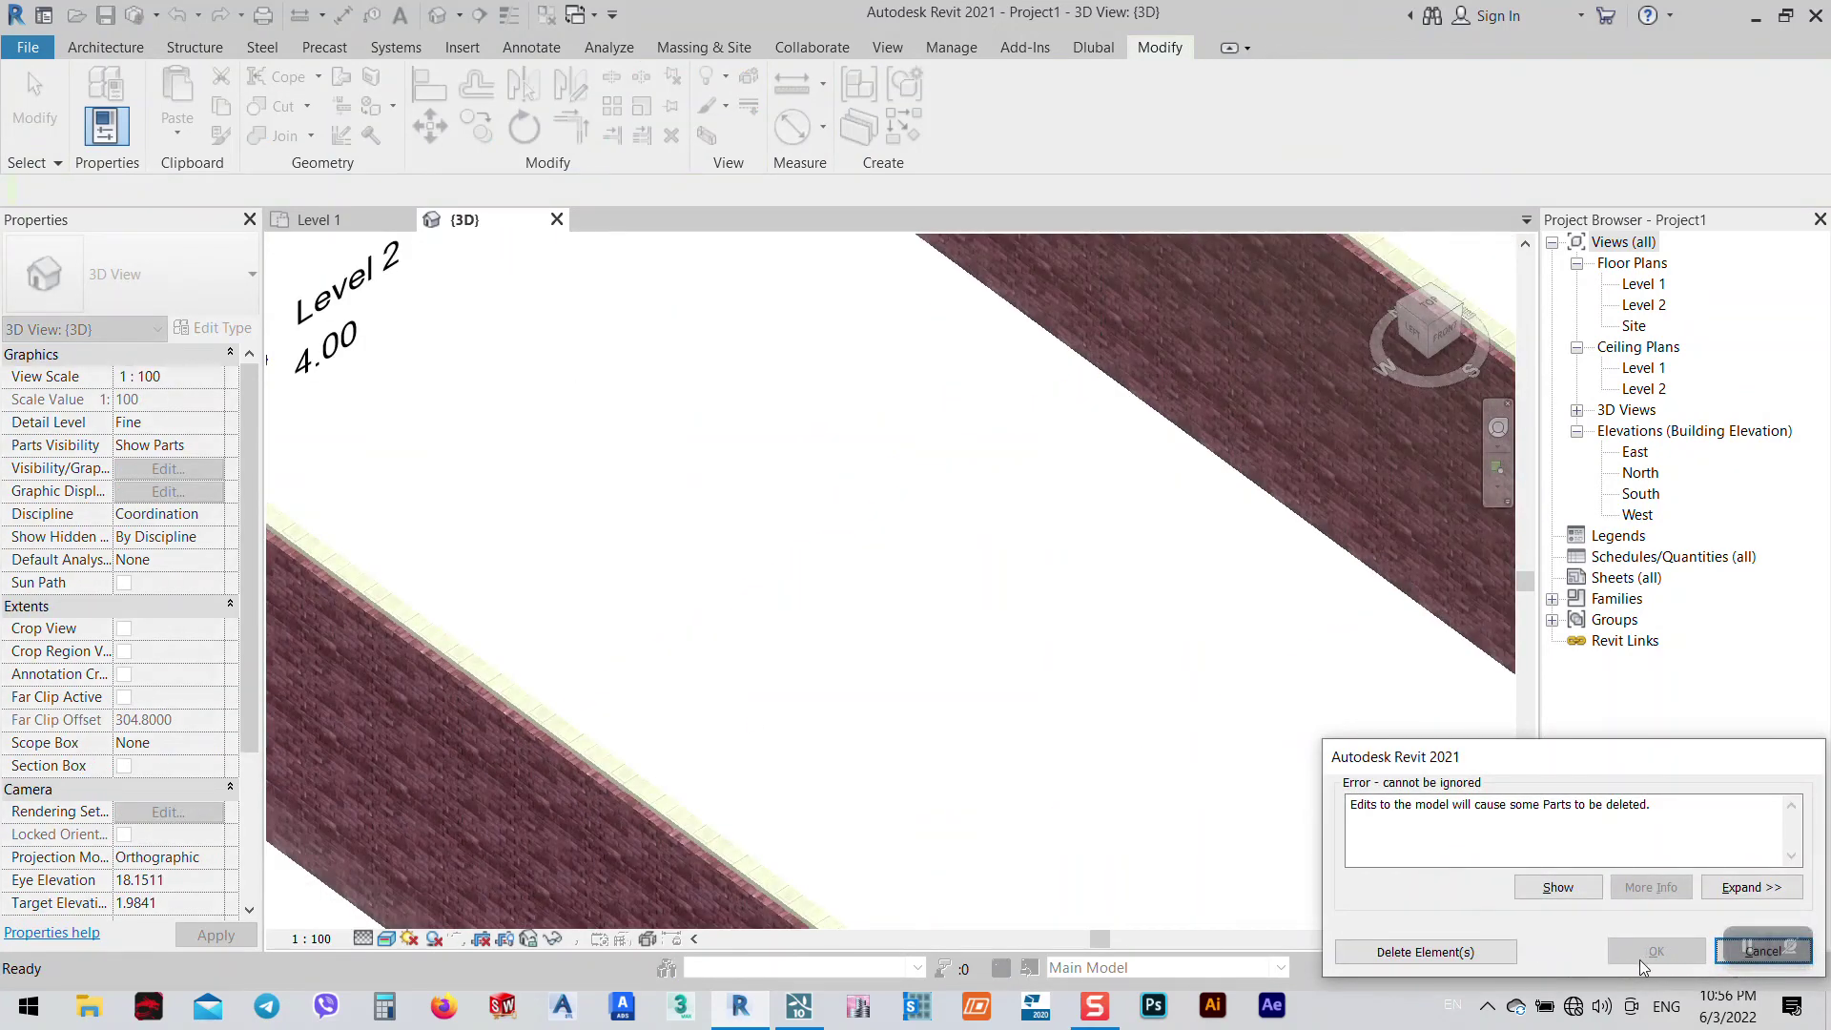
drag(1573, 780, 1174, 707)
click(1345, 864)
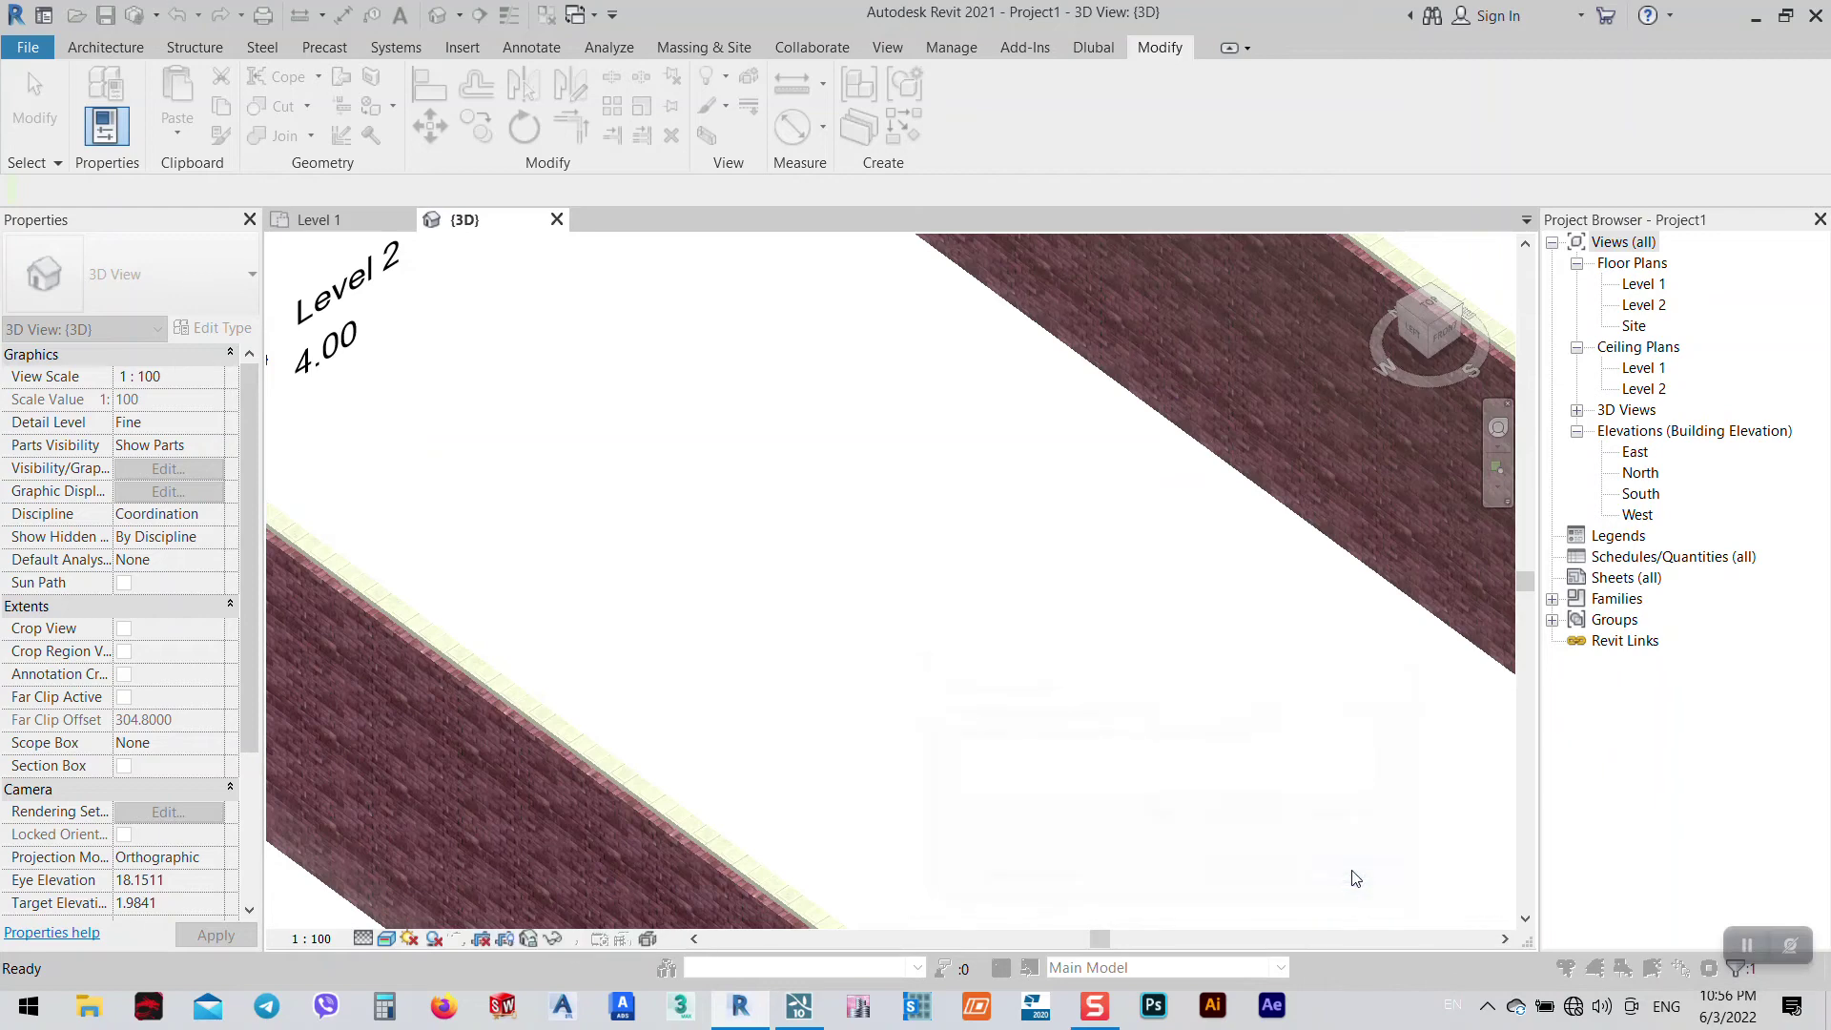
- Examine the partition wall's layered parts in the 3D view, including its gypsum wall board part
scroll(900, 654, down, 5)
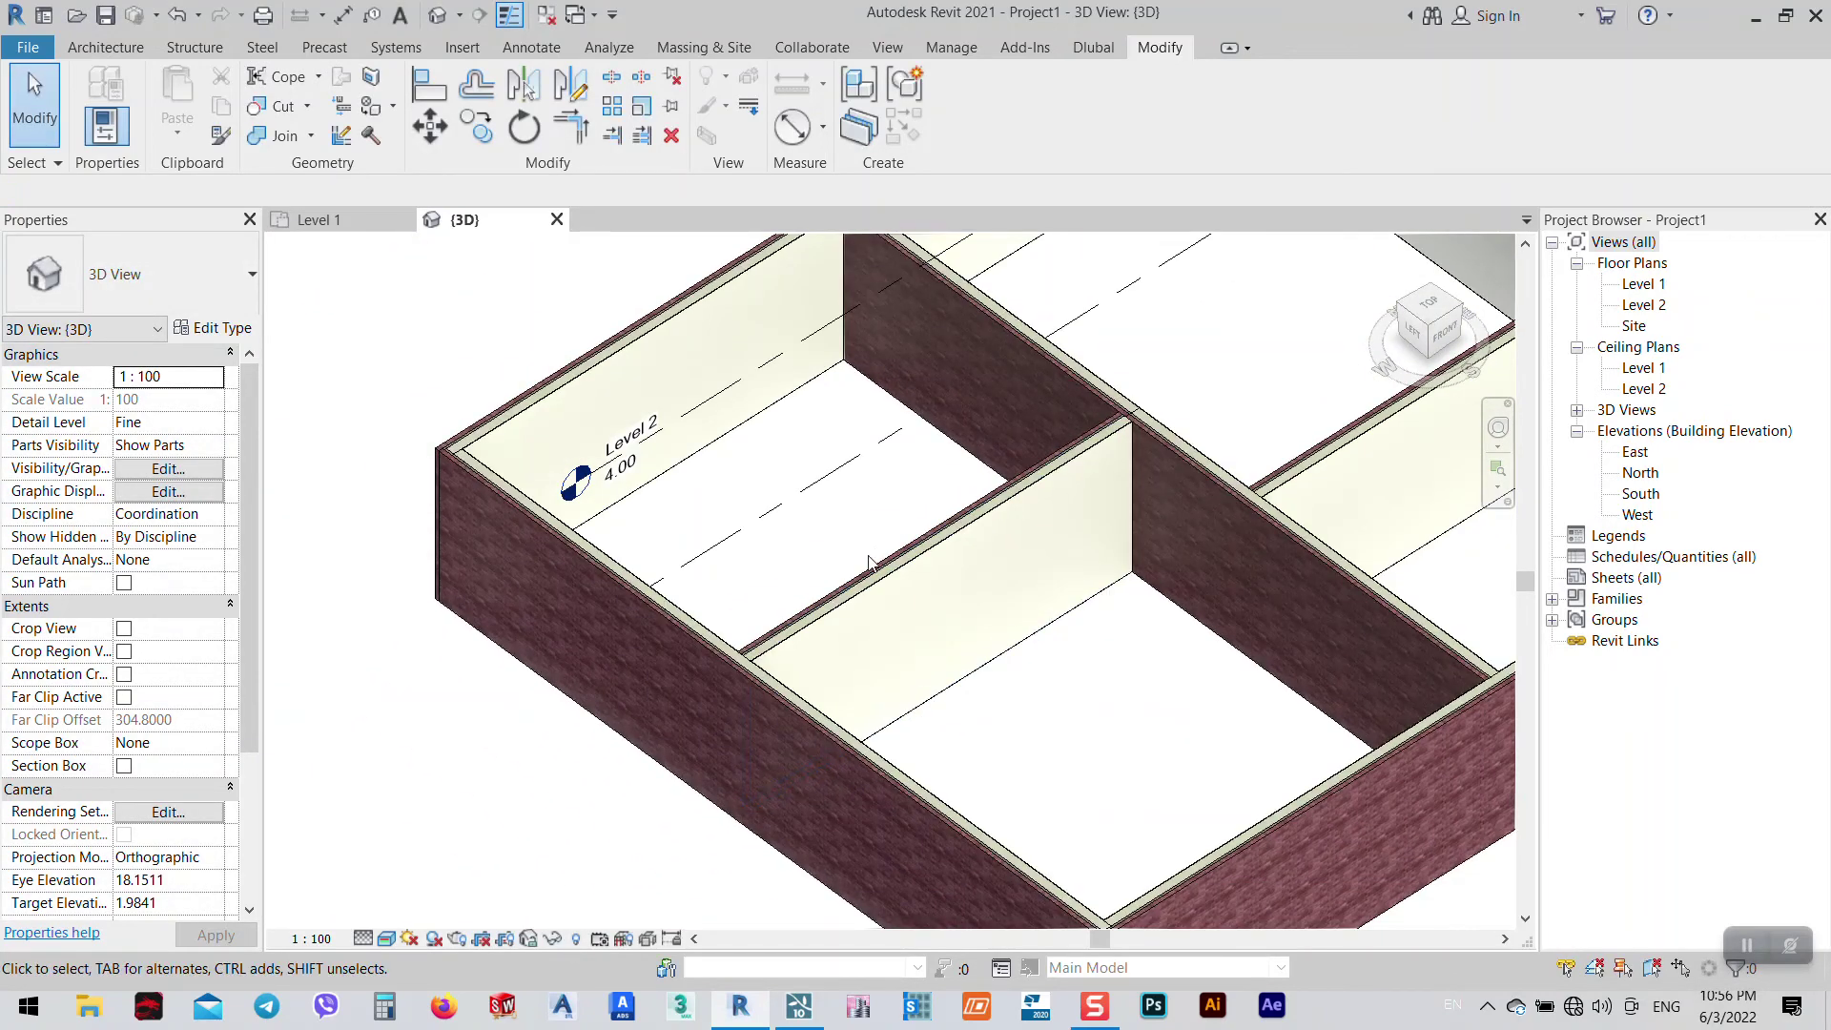
scroll(863, 572, up, 3)
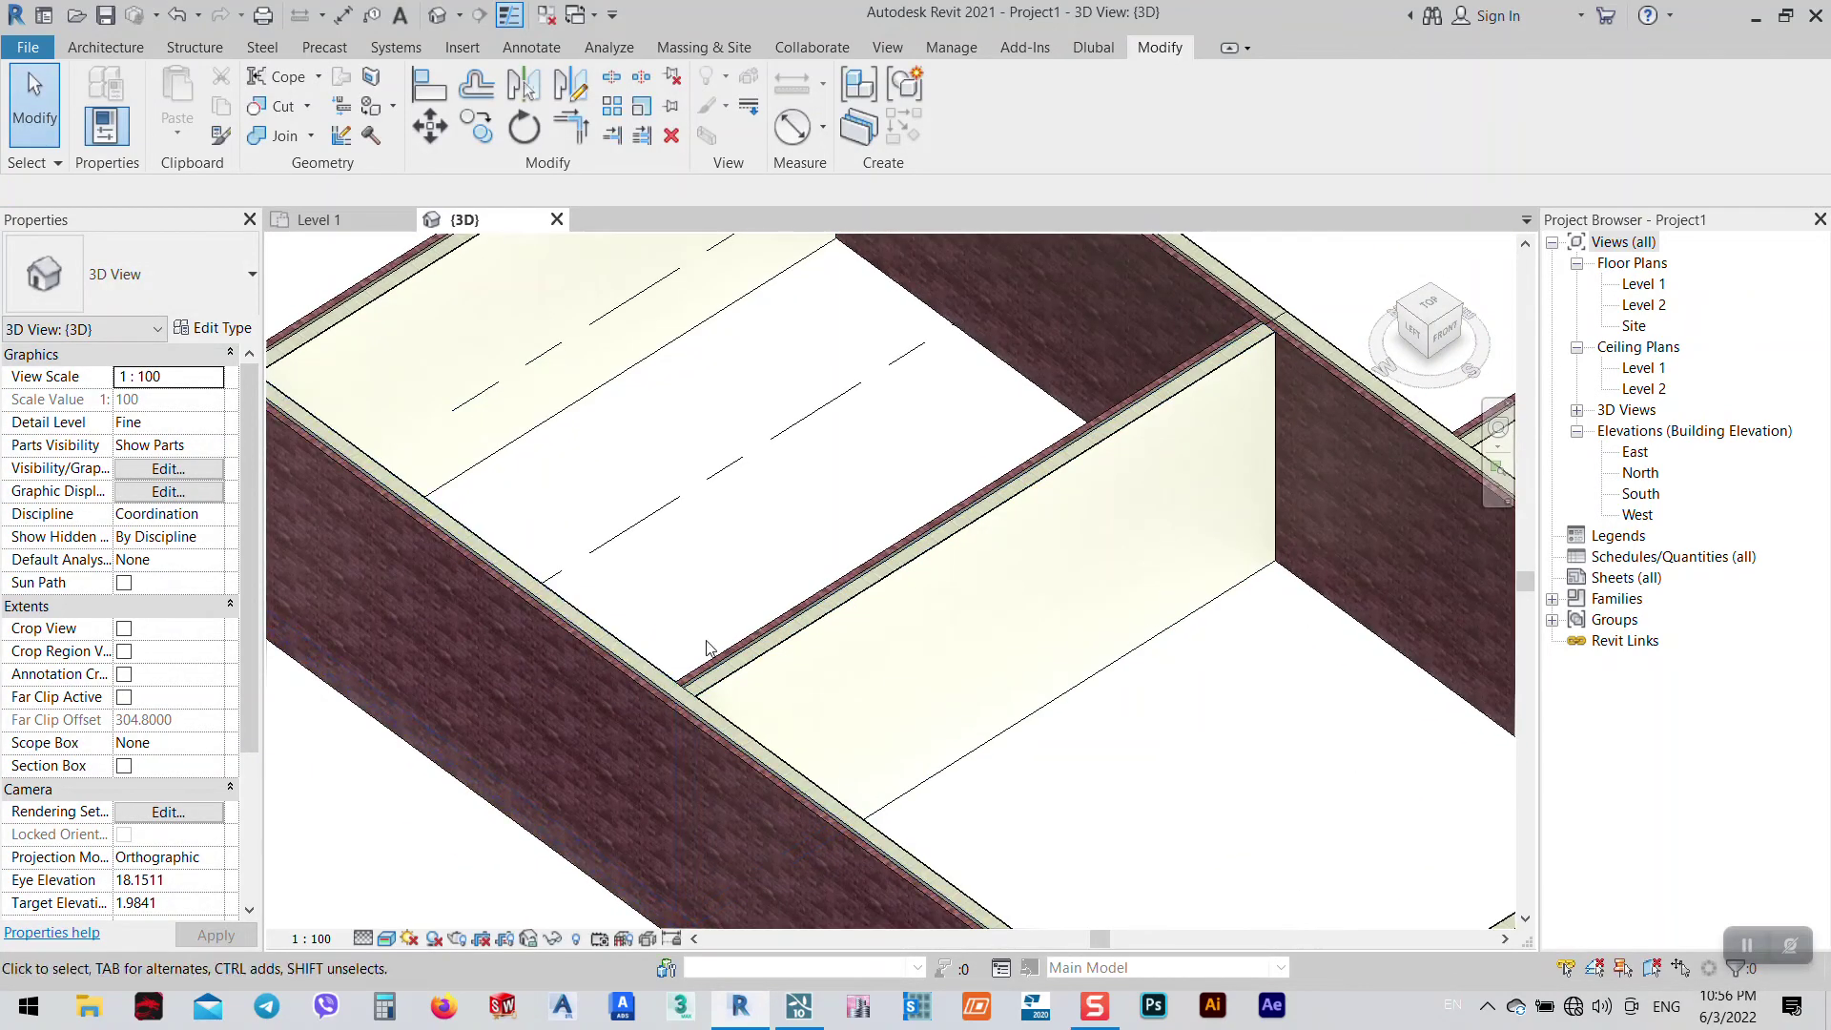
scroll(724, 667, up, 2)
scroll(758, 706, down, 2)
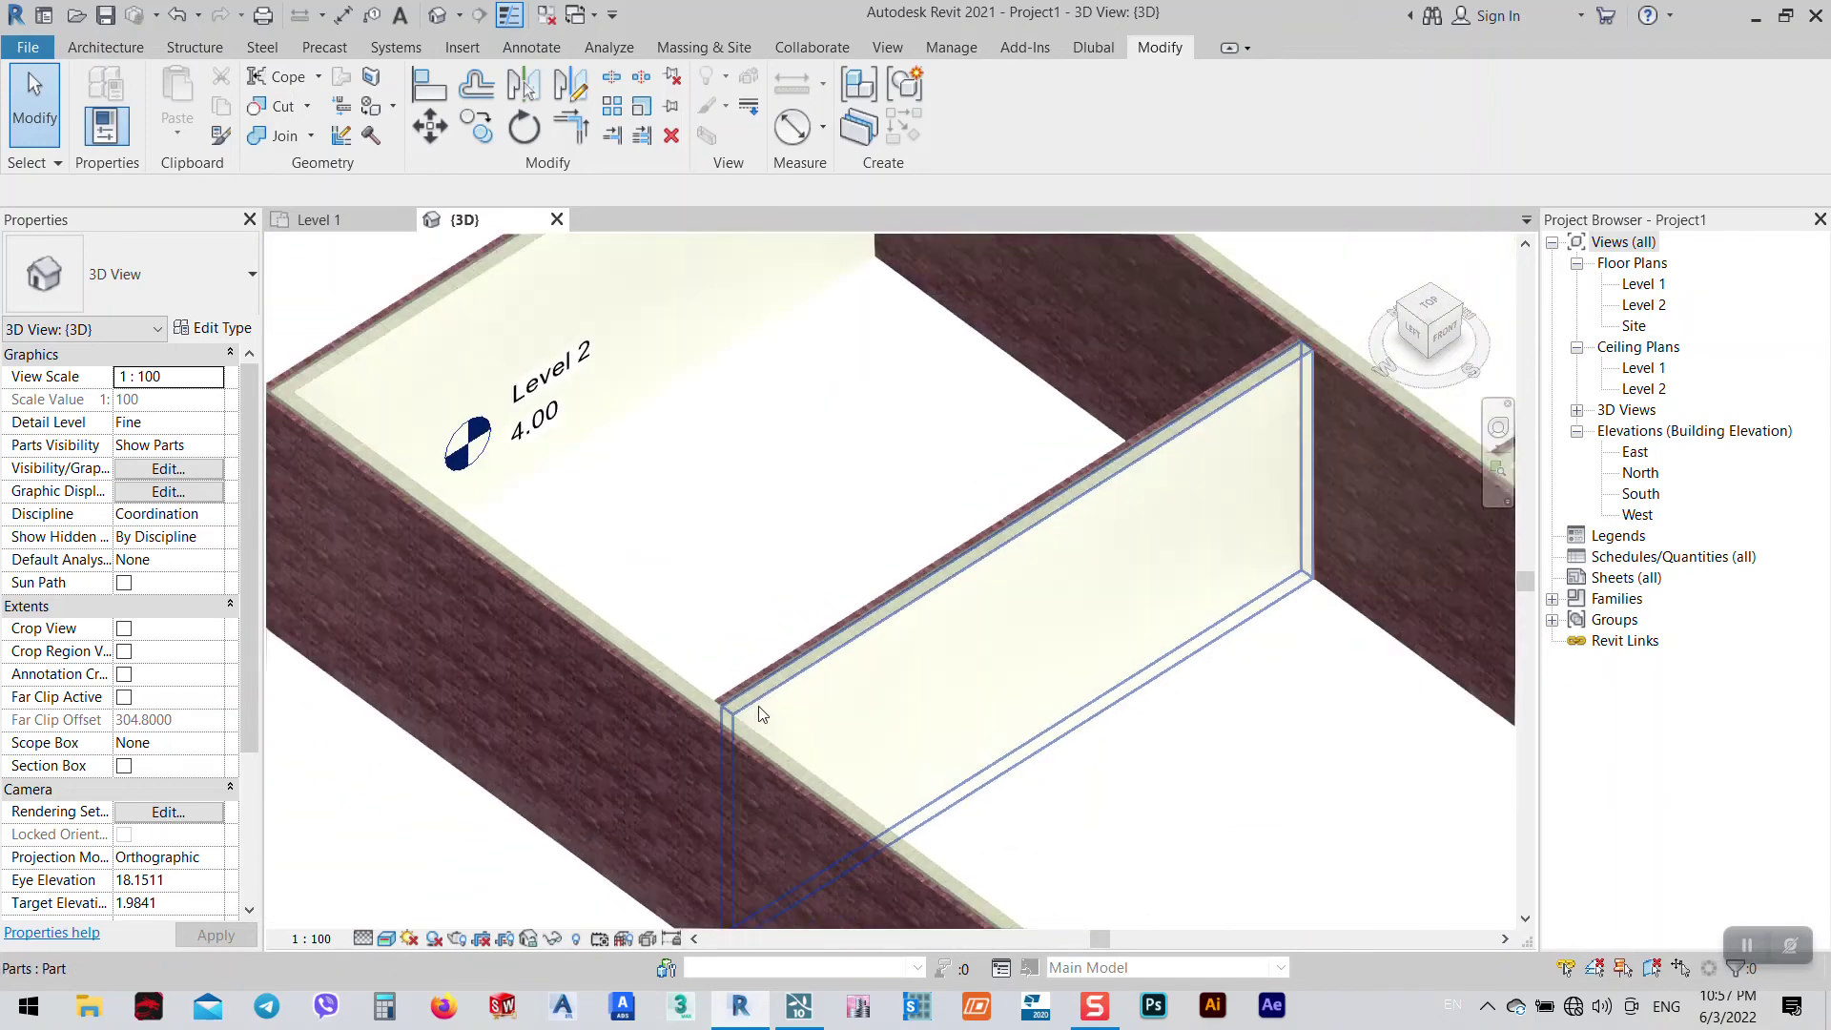
scroll(758, 713, down, 3)
scroll(702, 712, up, 2)
scroll(838, 631, down, 3)
scroll(855, 631, up, 2)
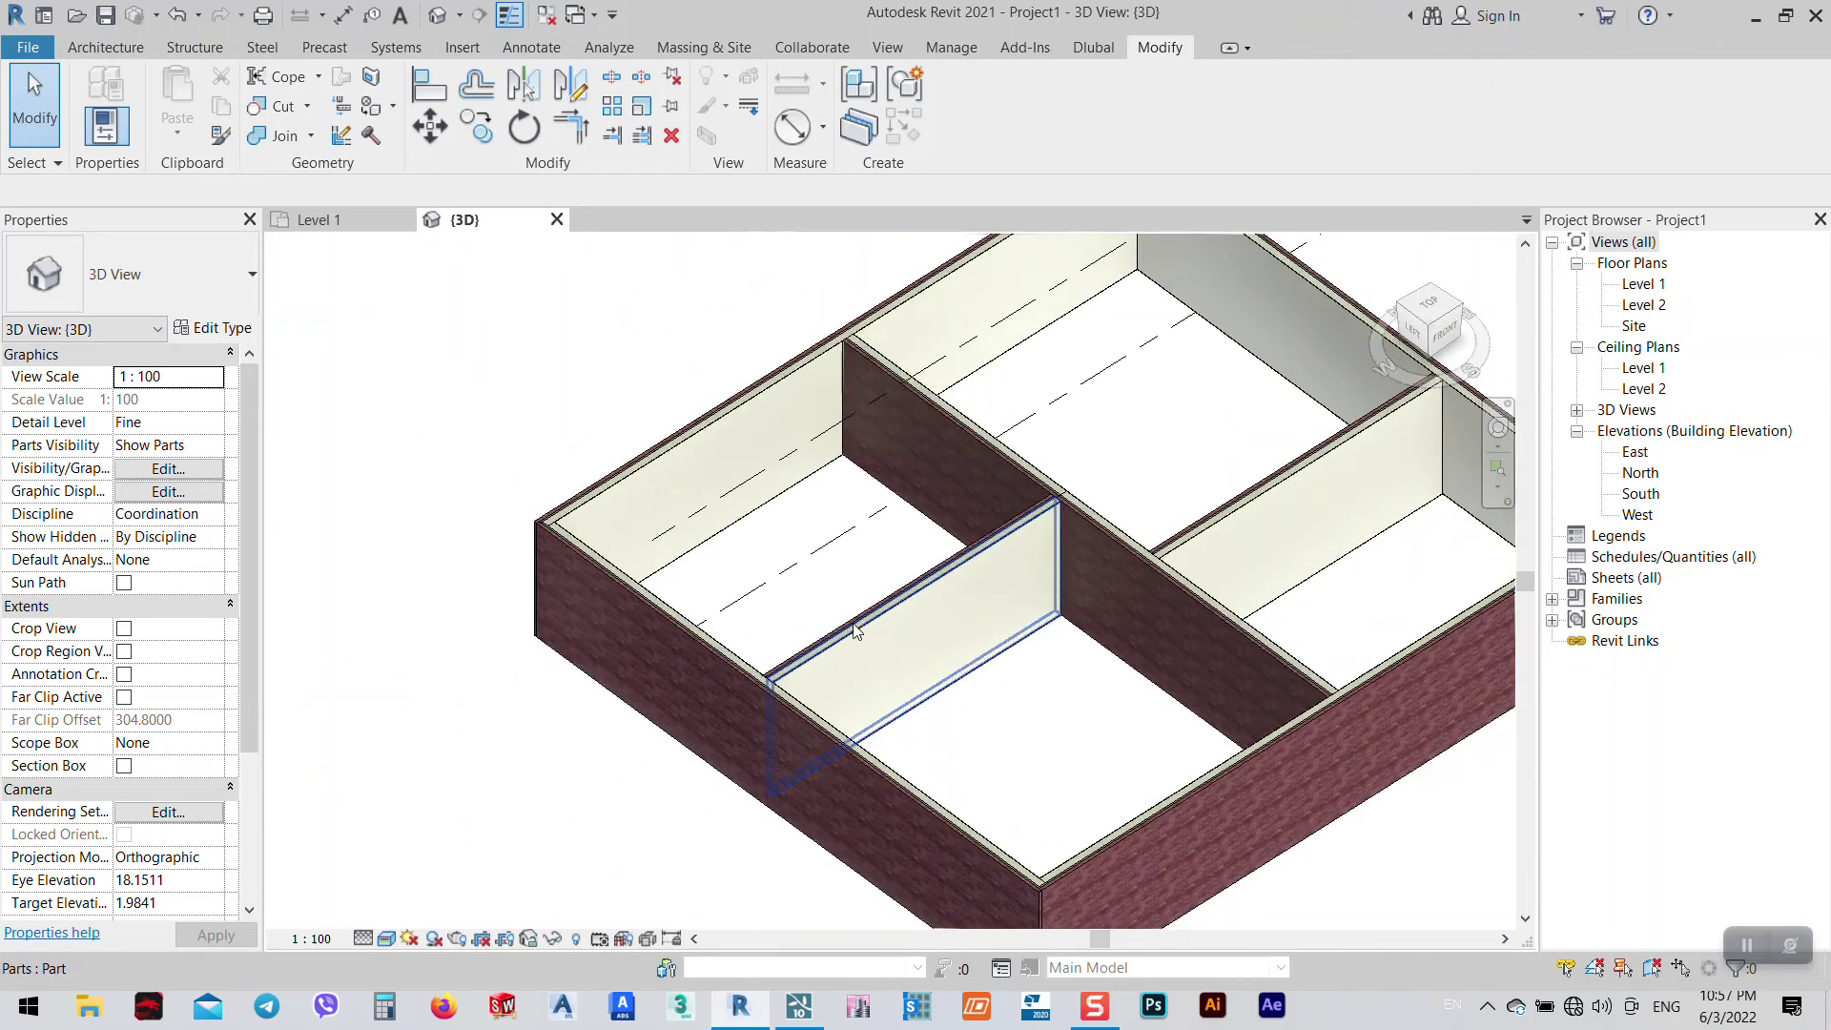
click(949, 699)
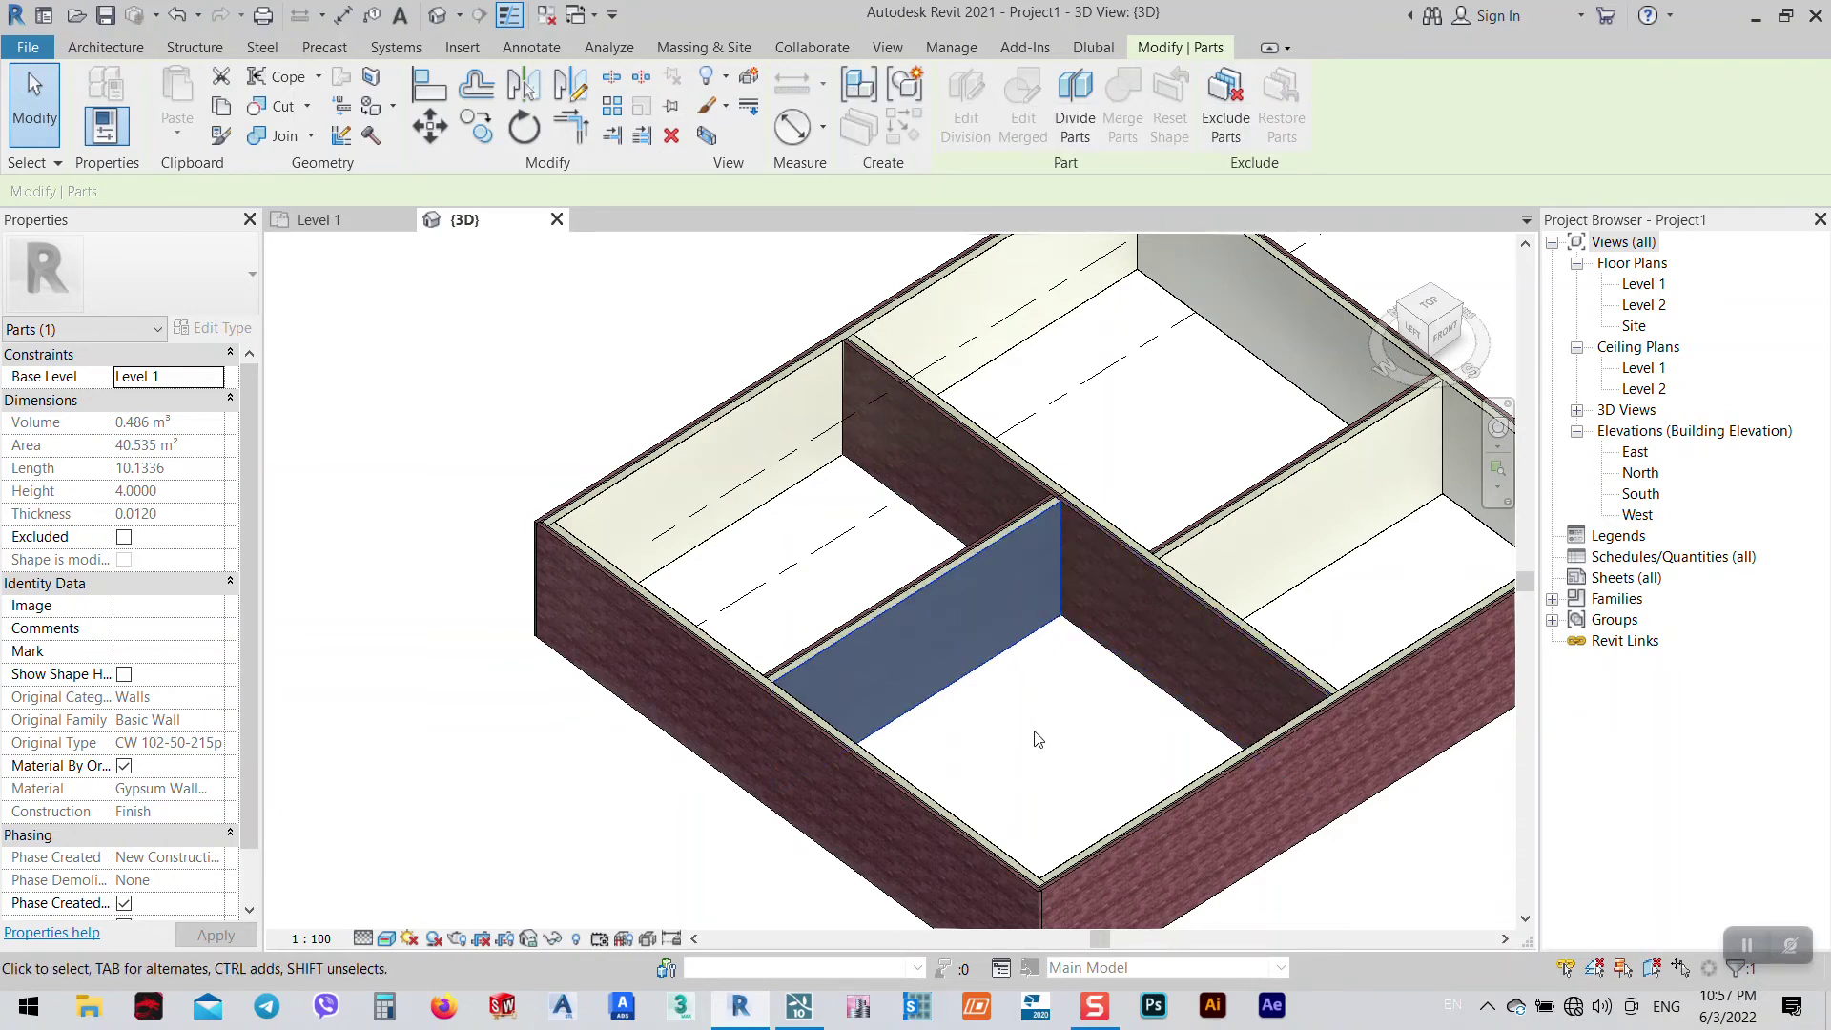
key(Escape)
scroll(960, 662, down, 3)
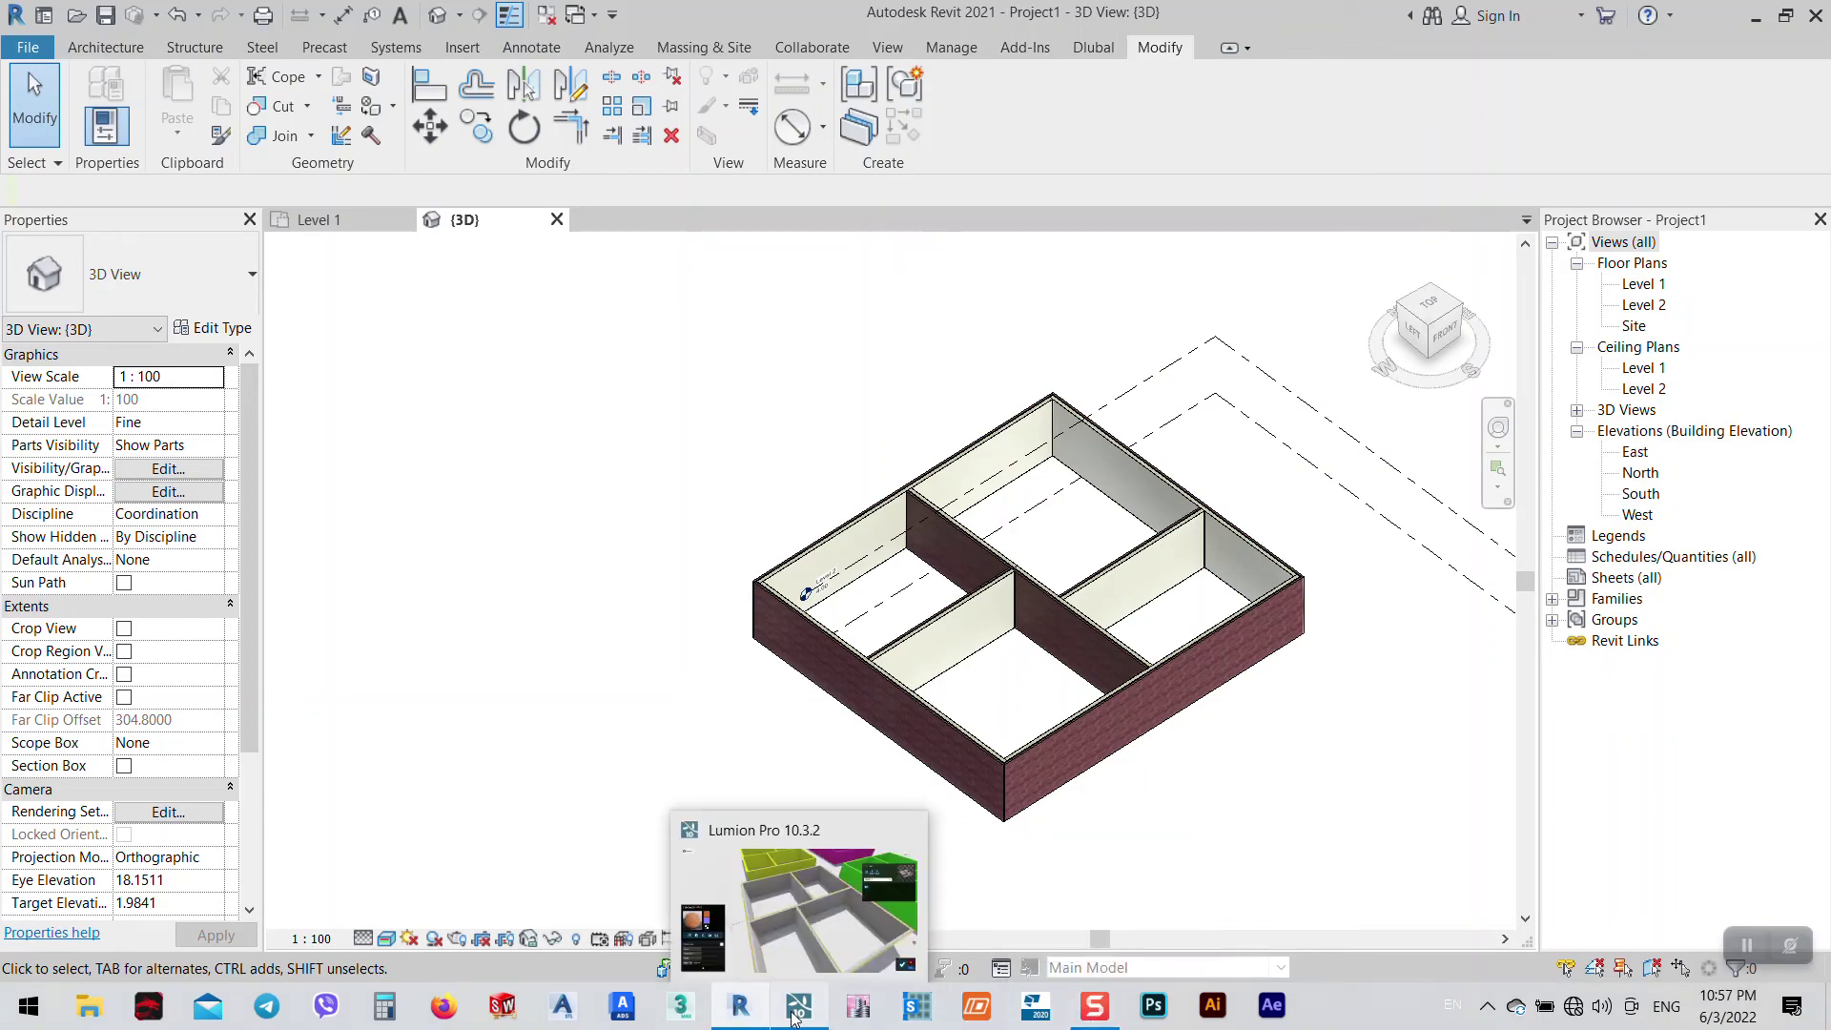
- Switch back to Lumion and examine the op4 model's brick and stone walls from several angles
click(815, 894)
scroll(917, 574, down, 10)
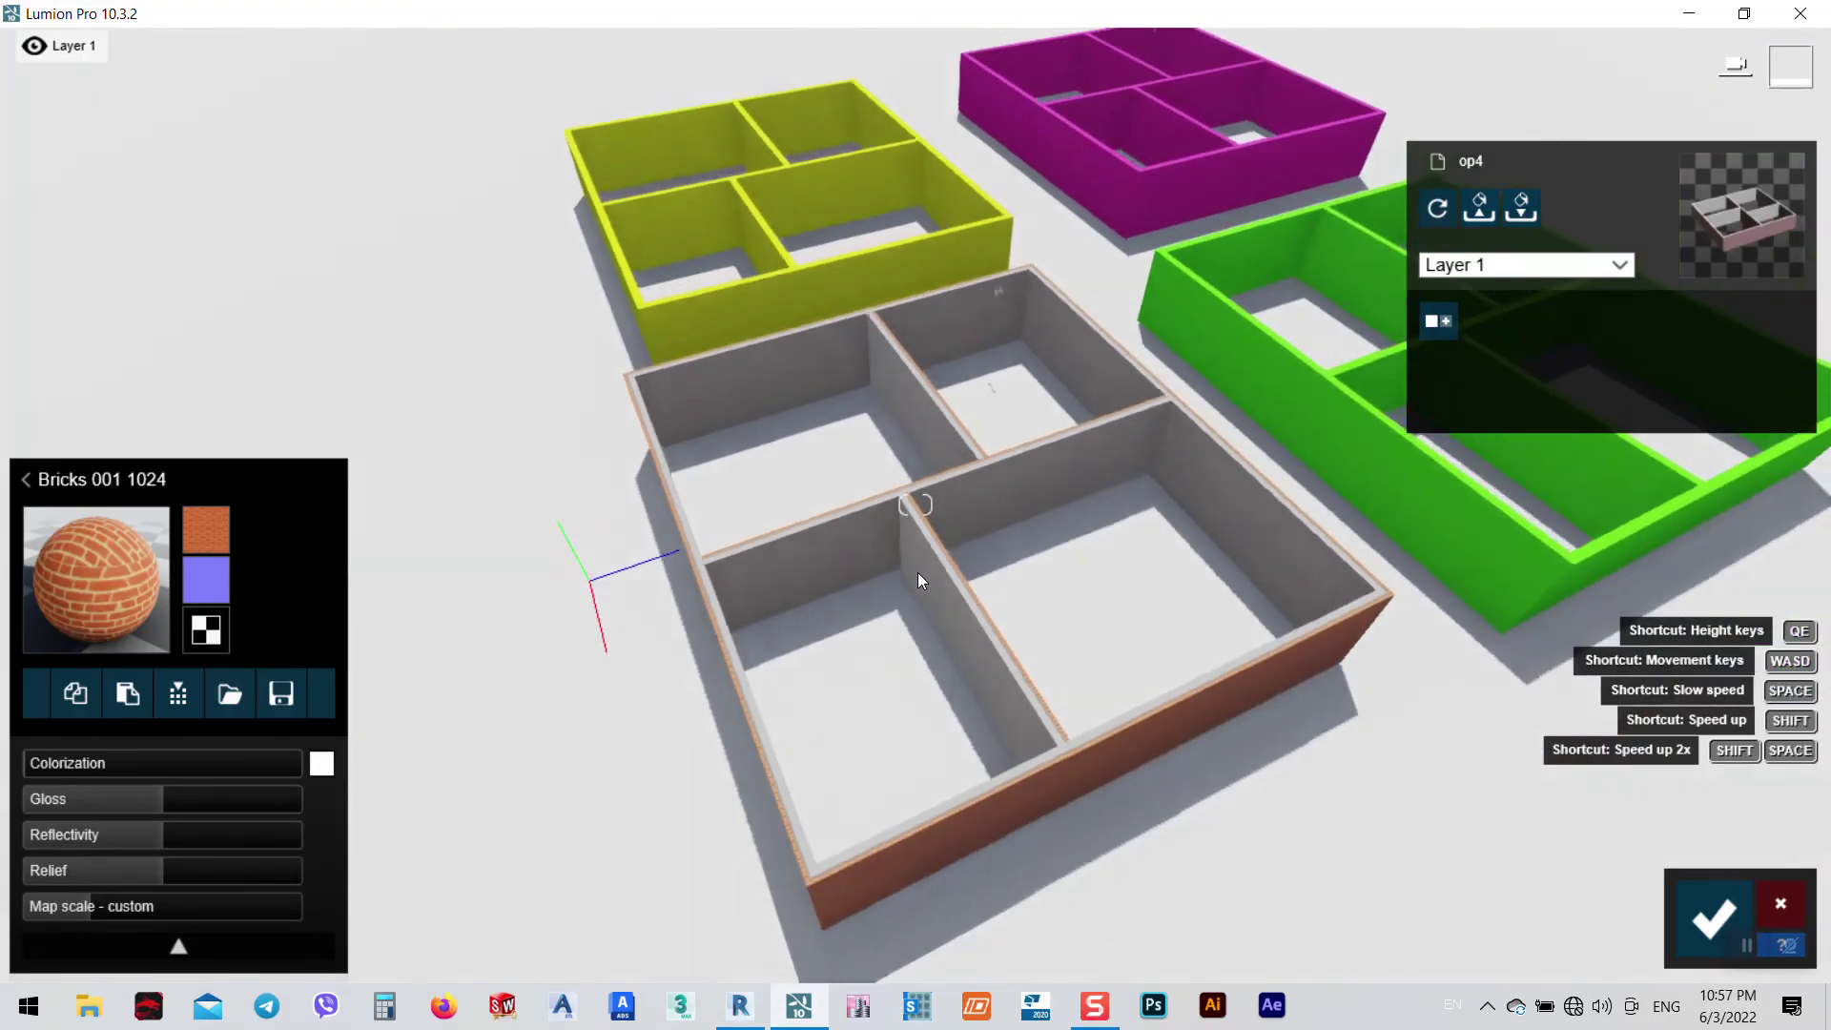
scroll(916, 504, up, 5)
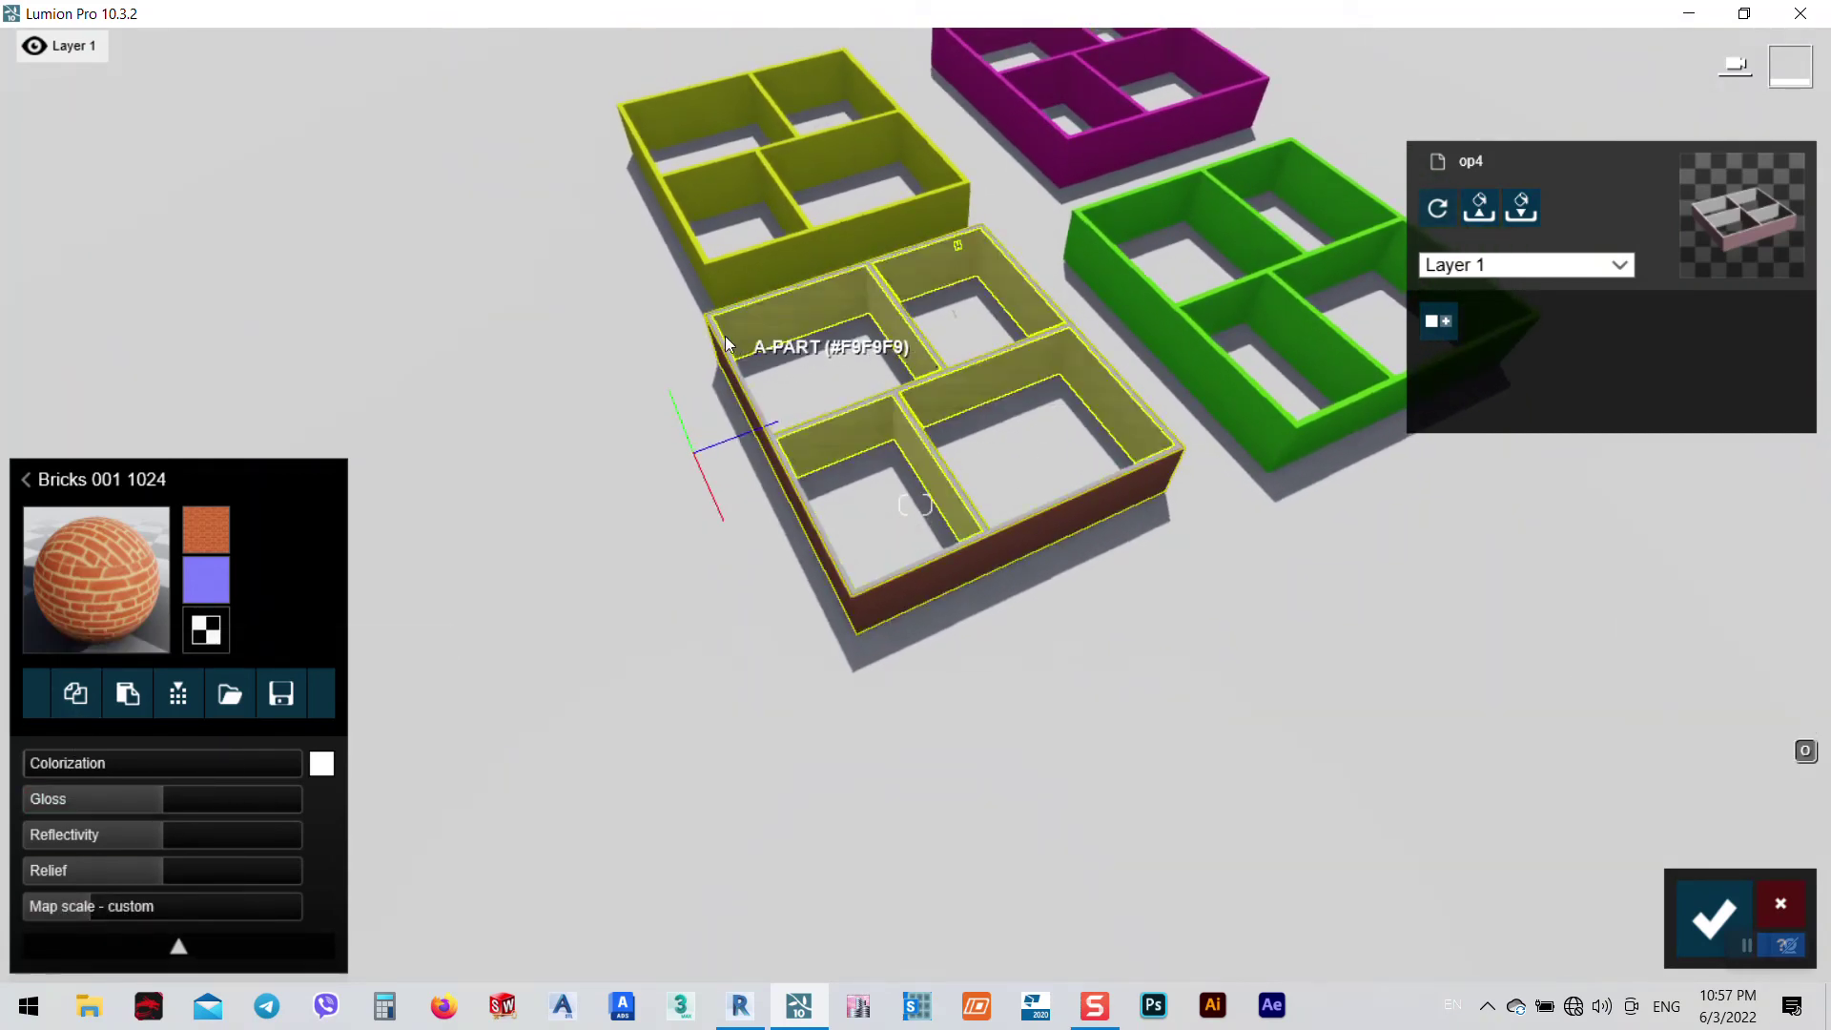
scroll(799, 367, up, 10)
key(d)
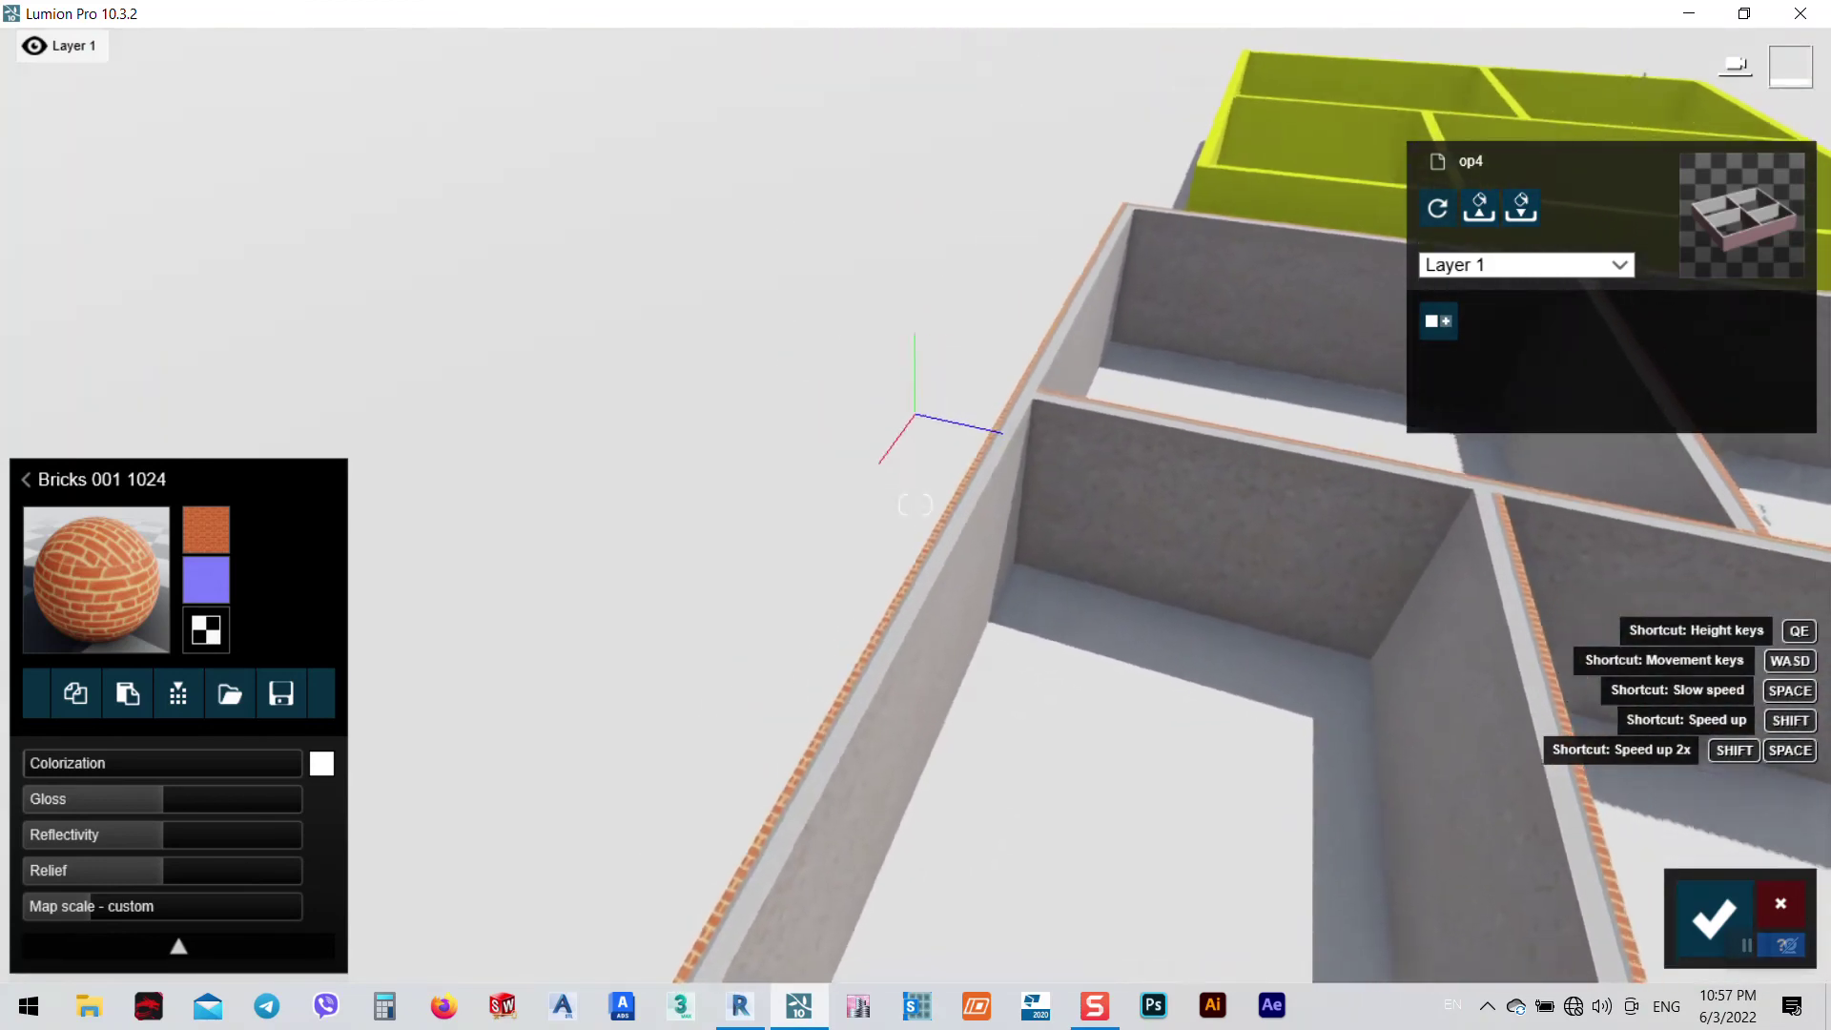
right_drag(915, 504, 914, 505)
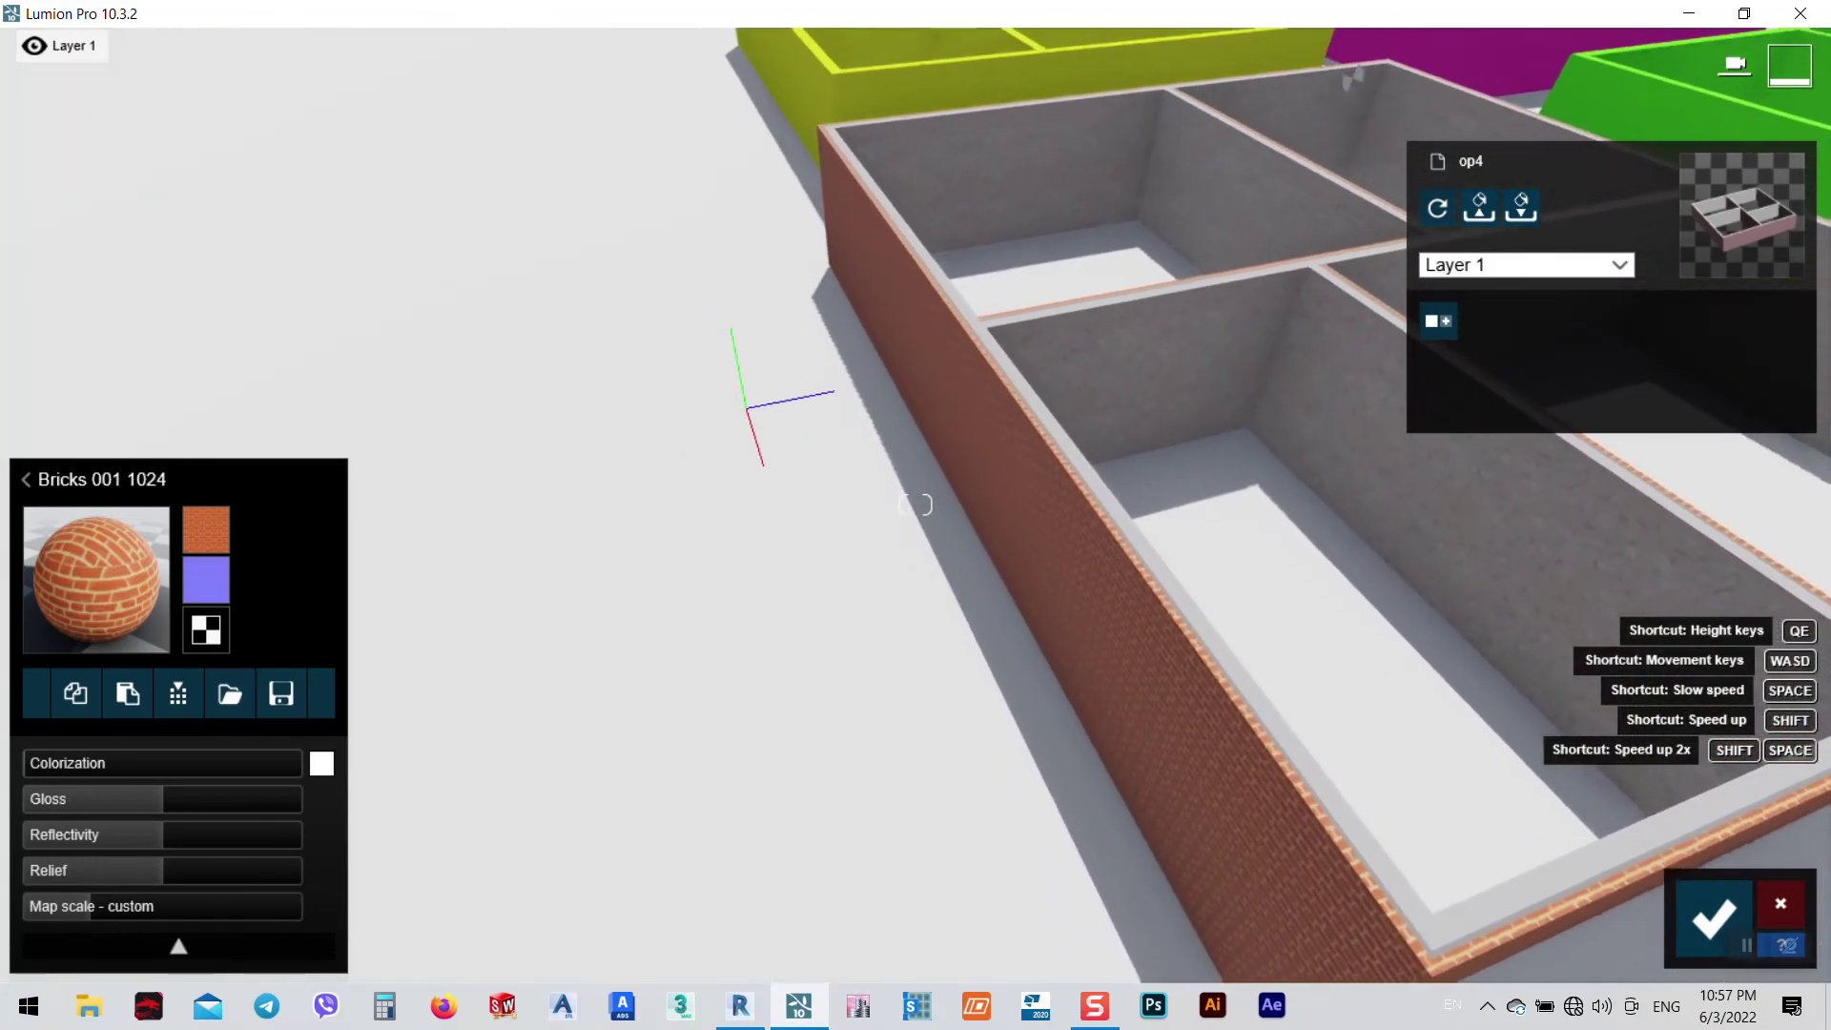
scroll(914, 504, down, 8)
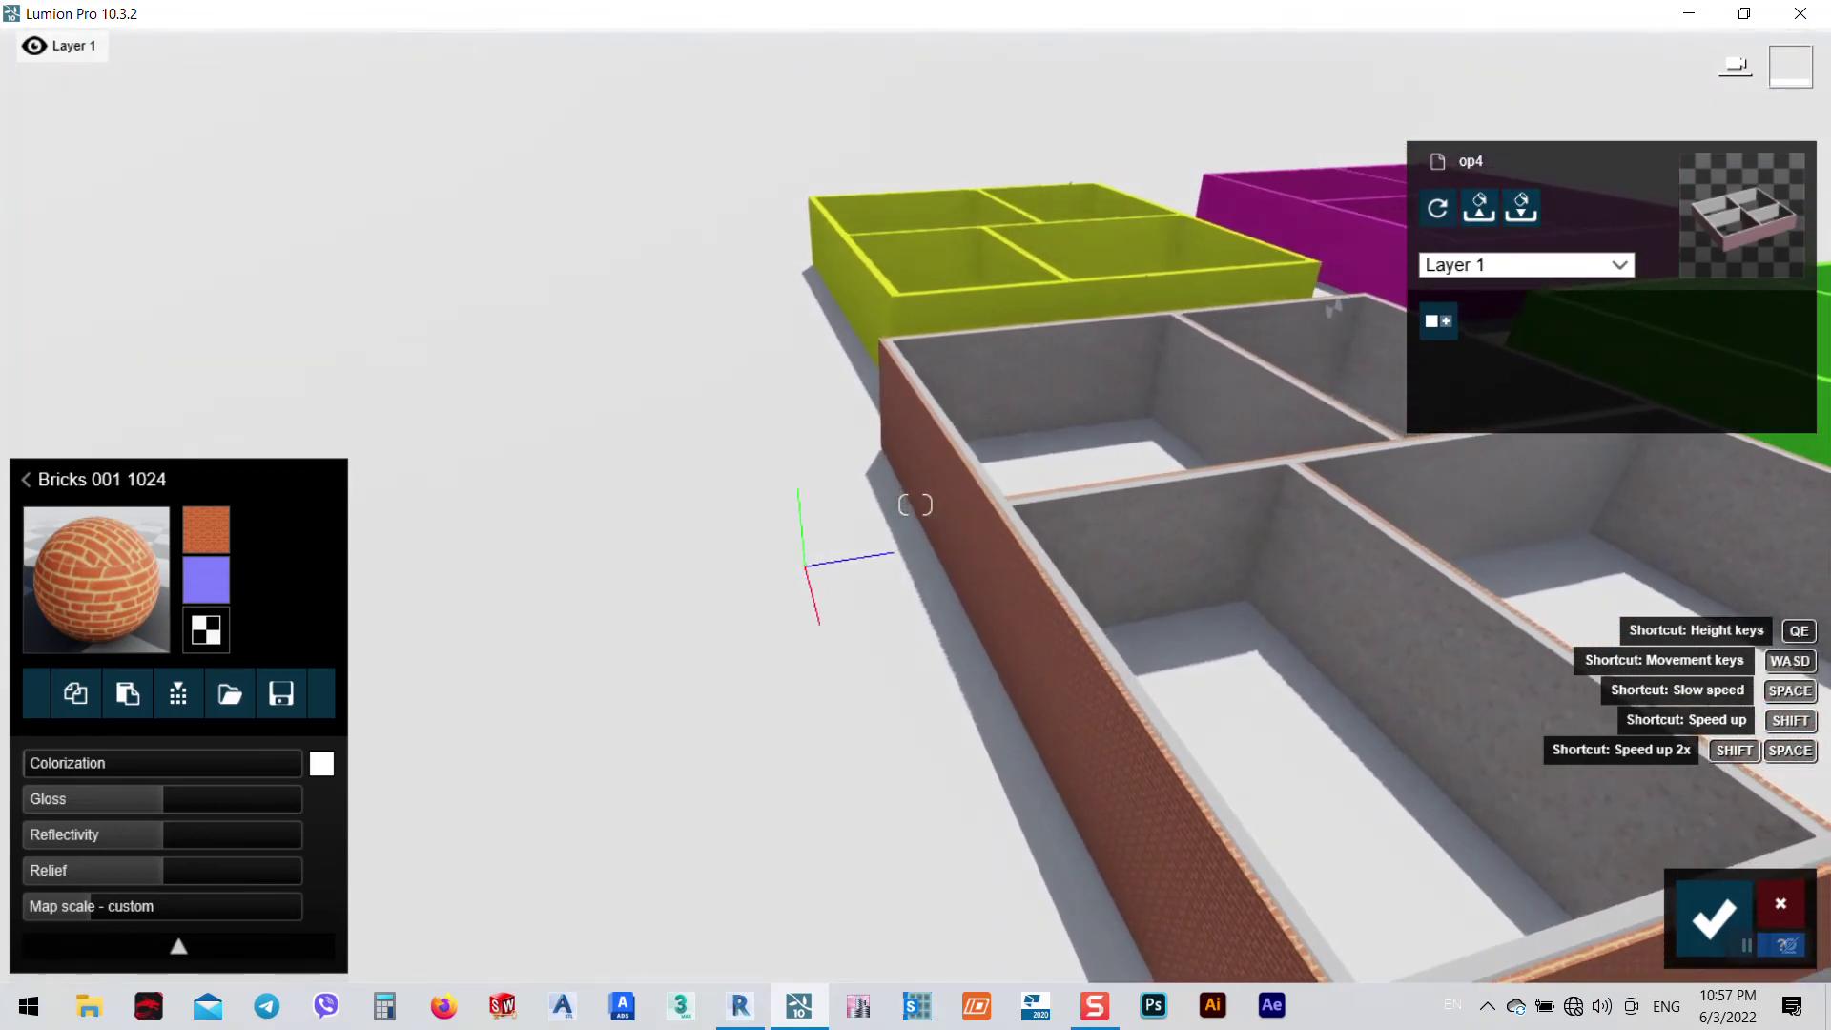
scroll(915, 504, down, 8)
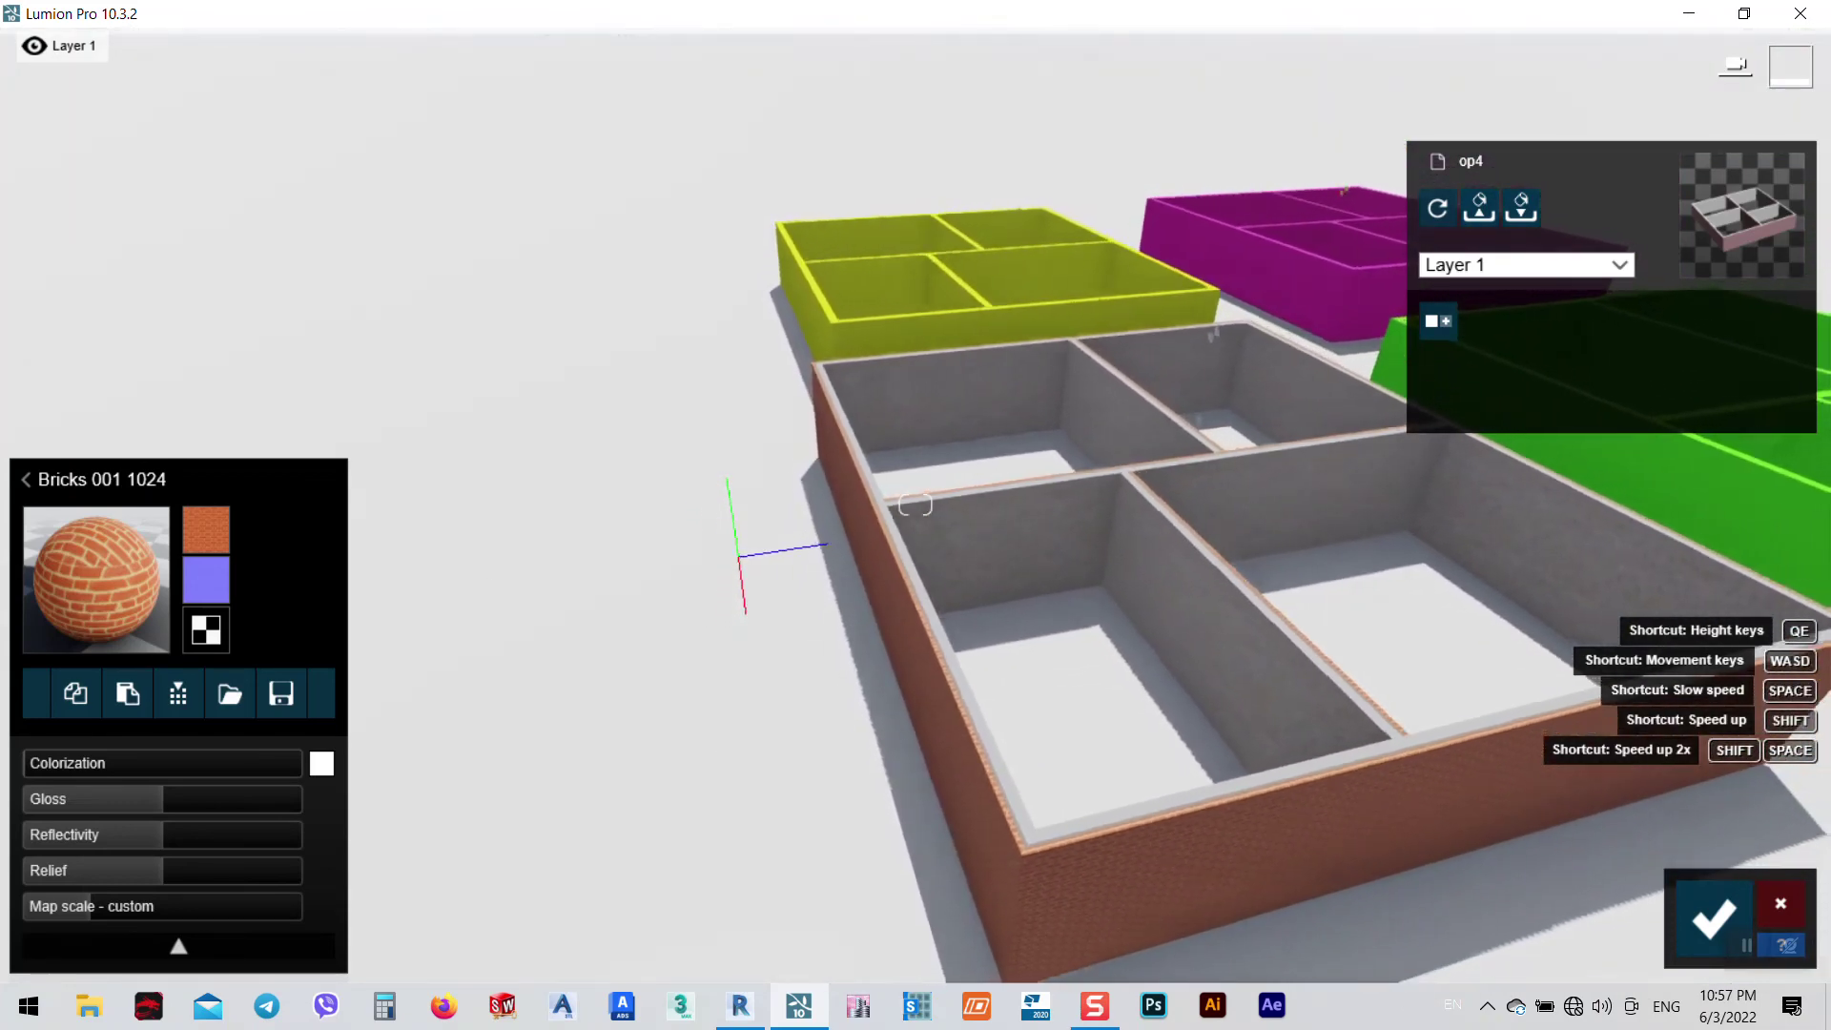
- View the op4 model from a wider angle alongside the other coloured models and save its material changes
scroll(915, 504, down, 2)
scroll(914, 504, down, 6)
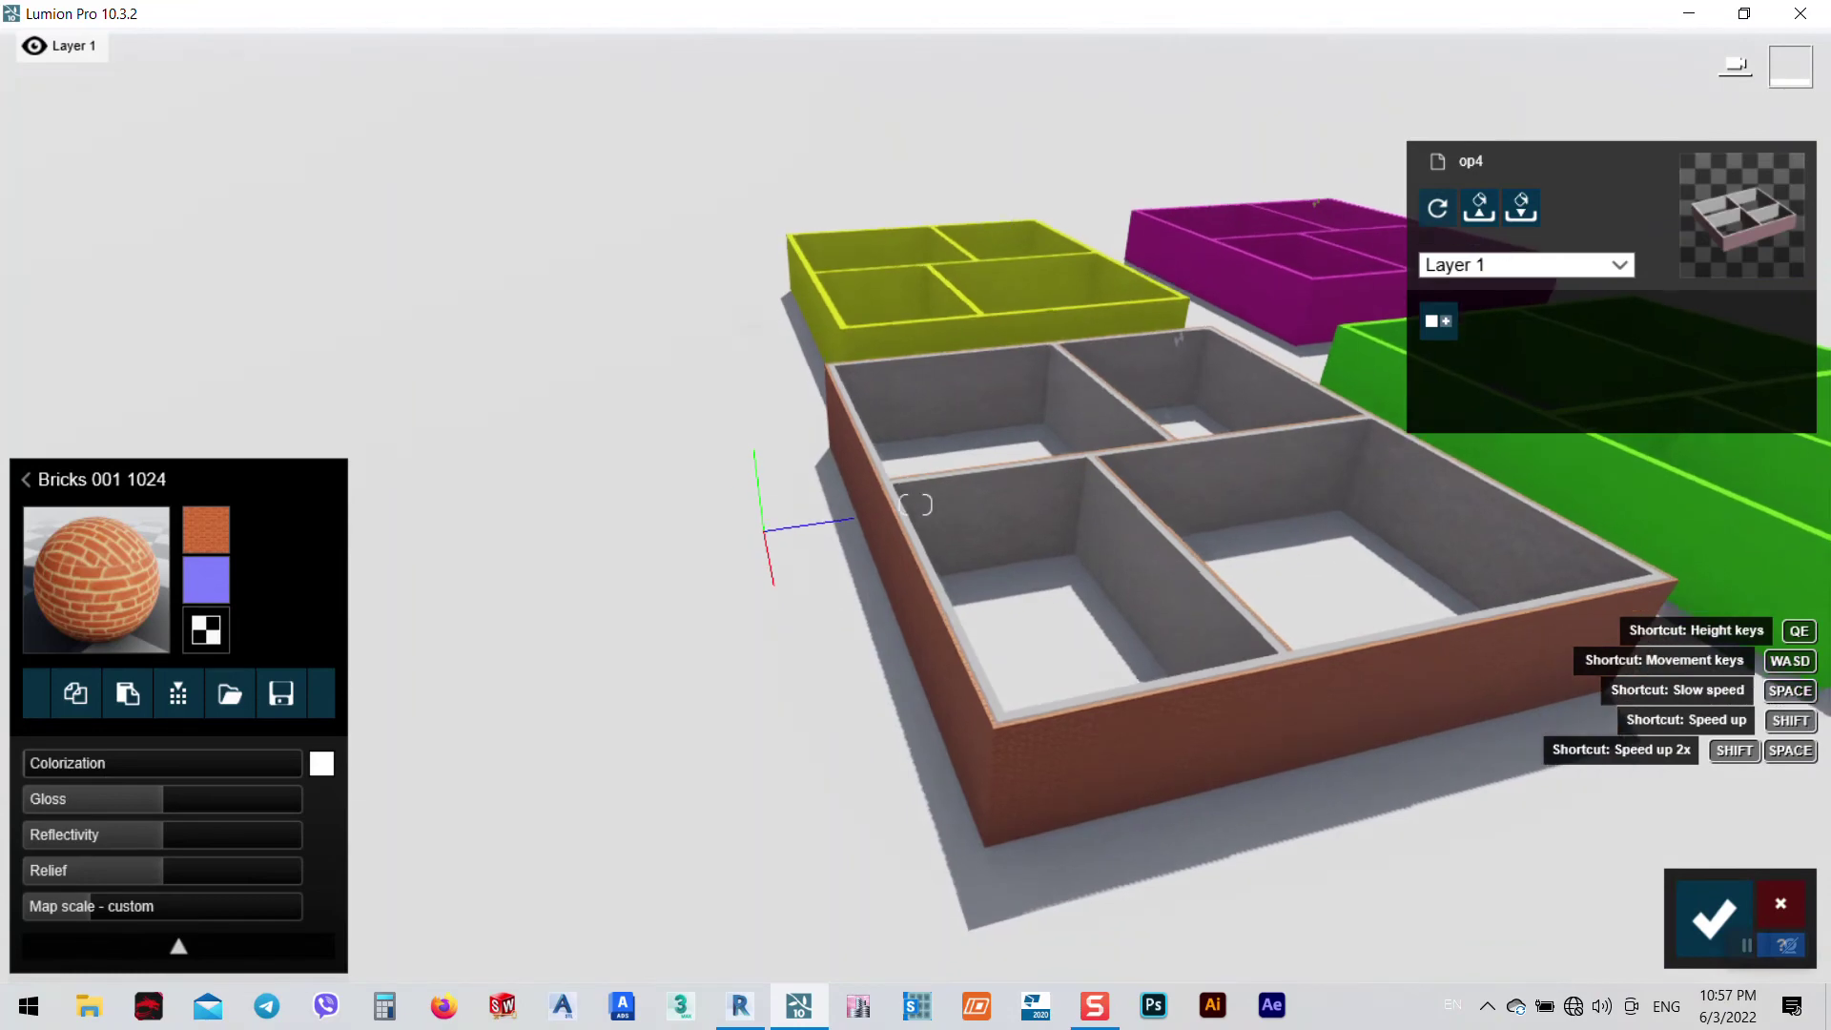
right_drag(914, 505, 914, 505)
scroll(915, 504, up, 5)
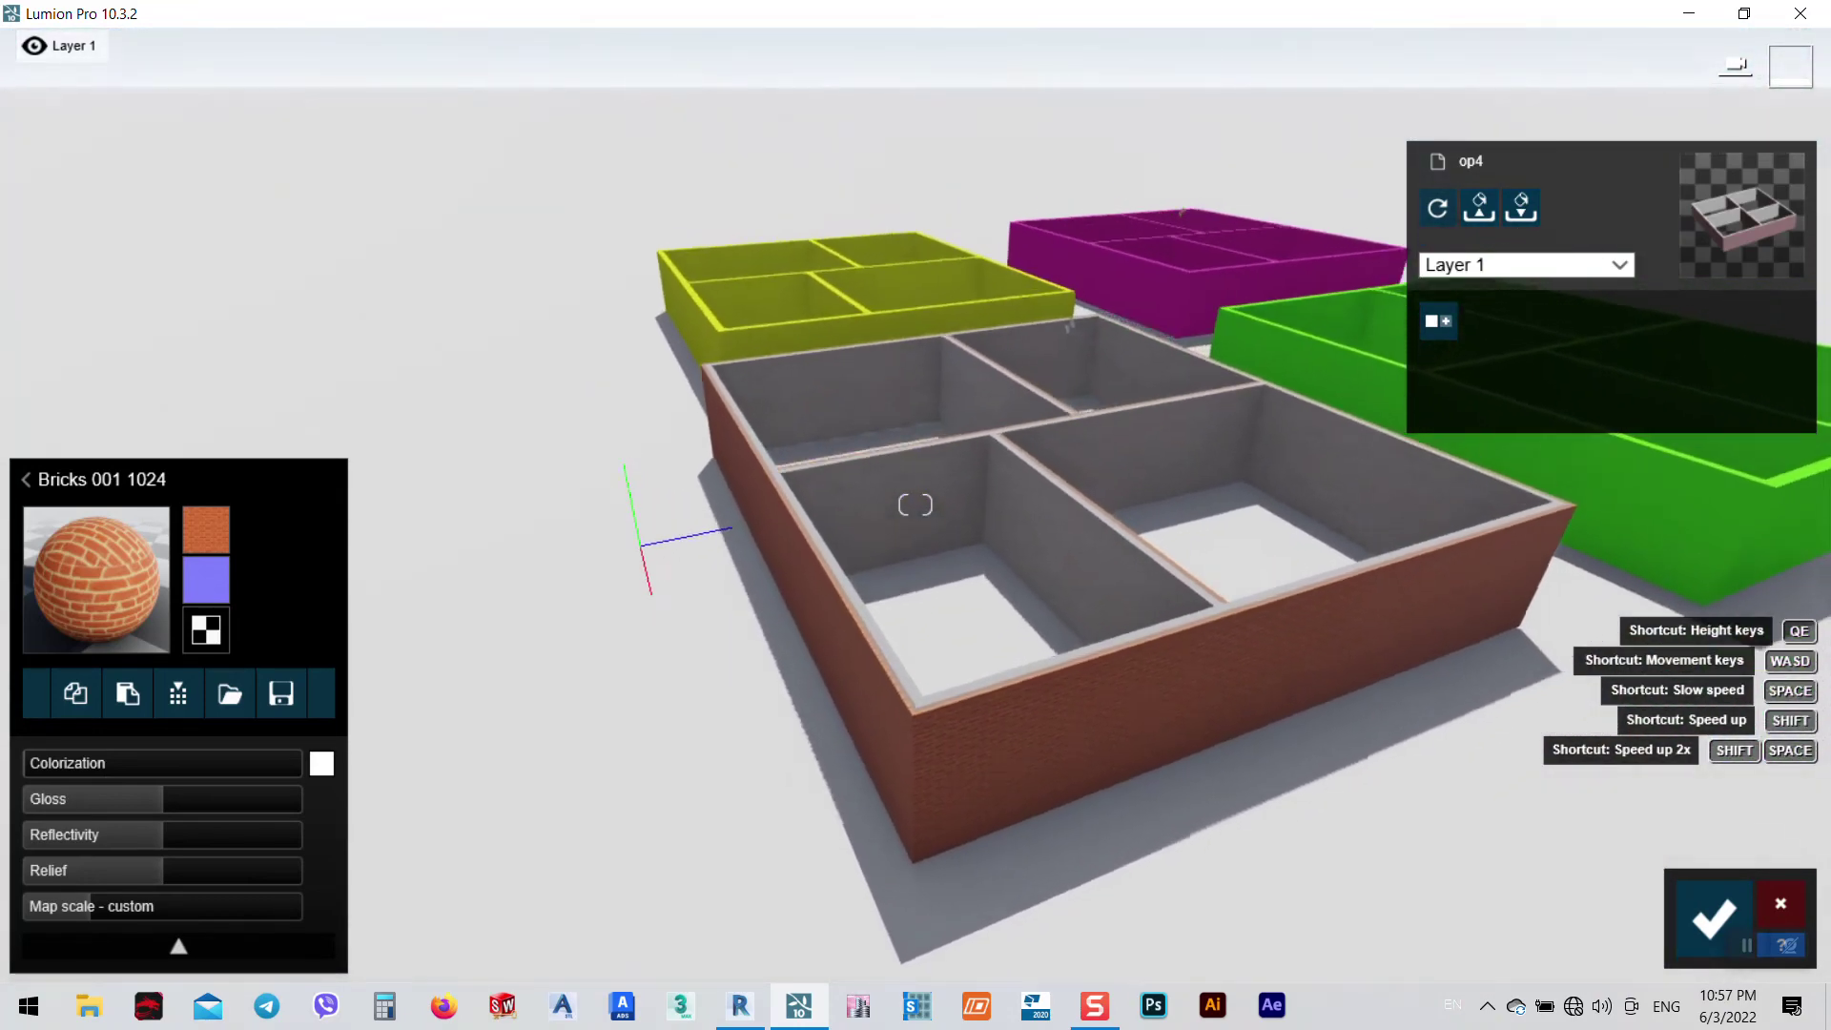
click(1712, 915)
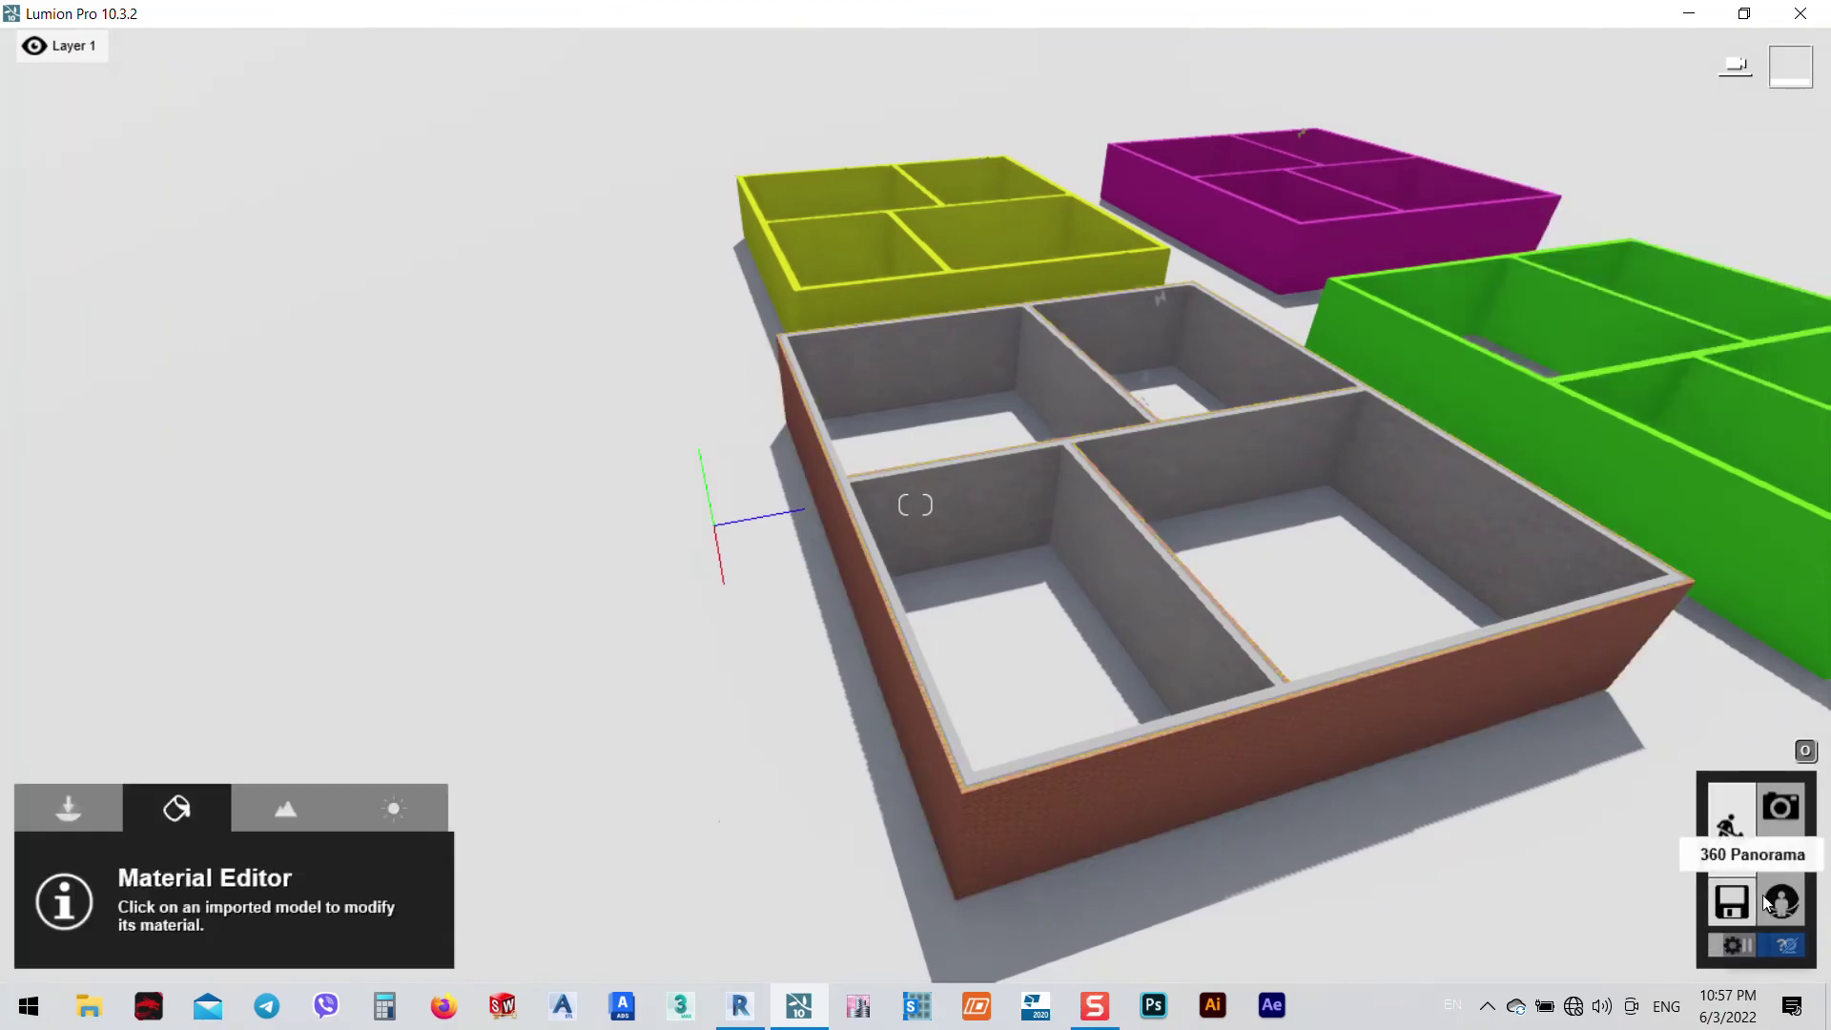
- Frame the four wall models in Photo mode and apply the Realistic style to the shot
click(1783, 808)
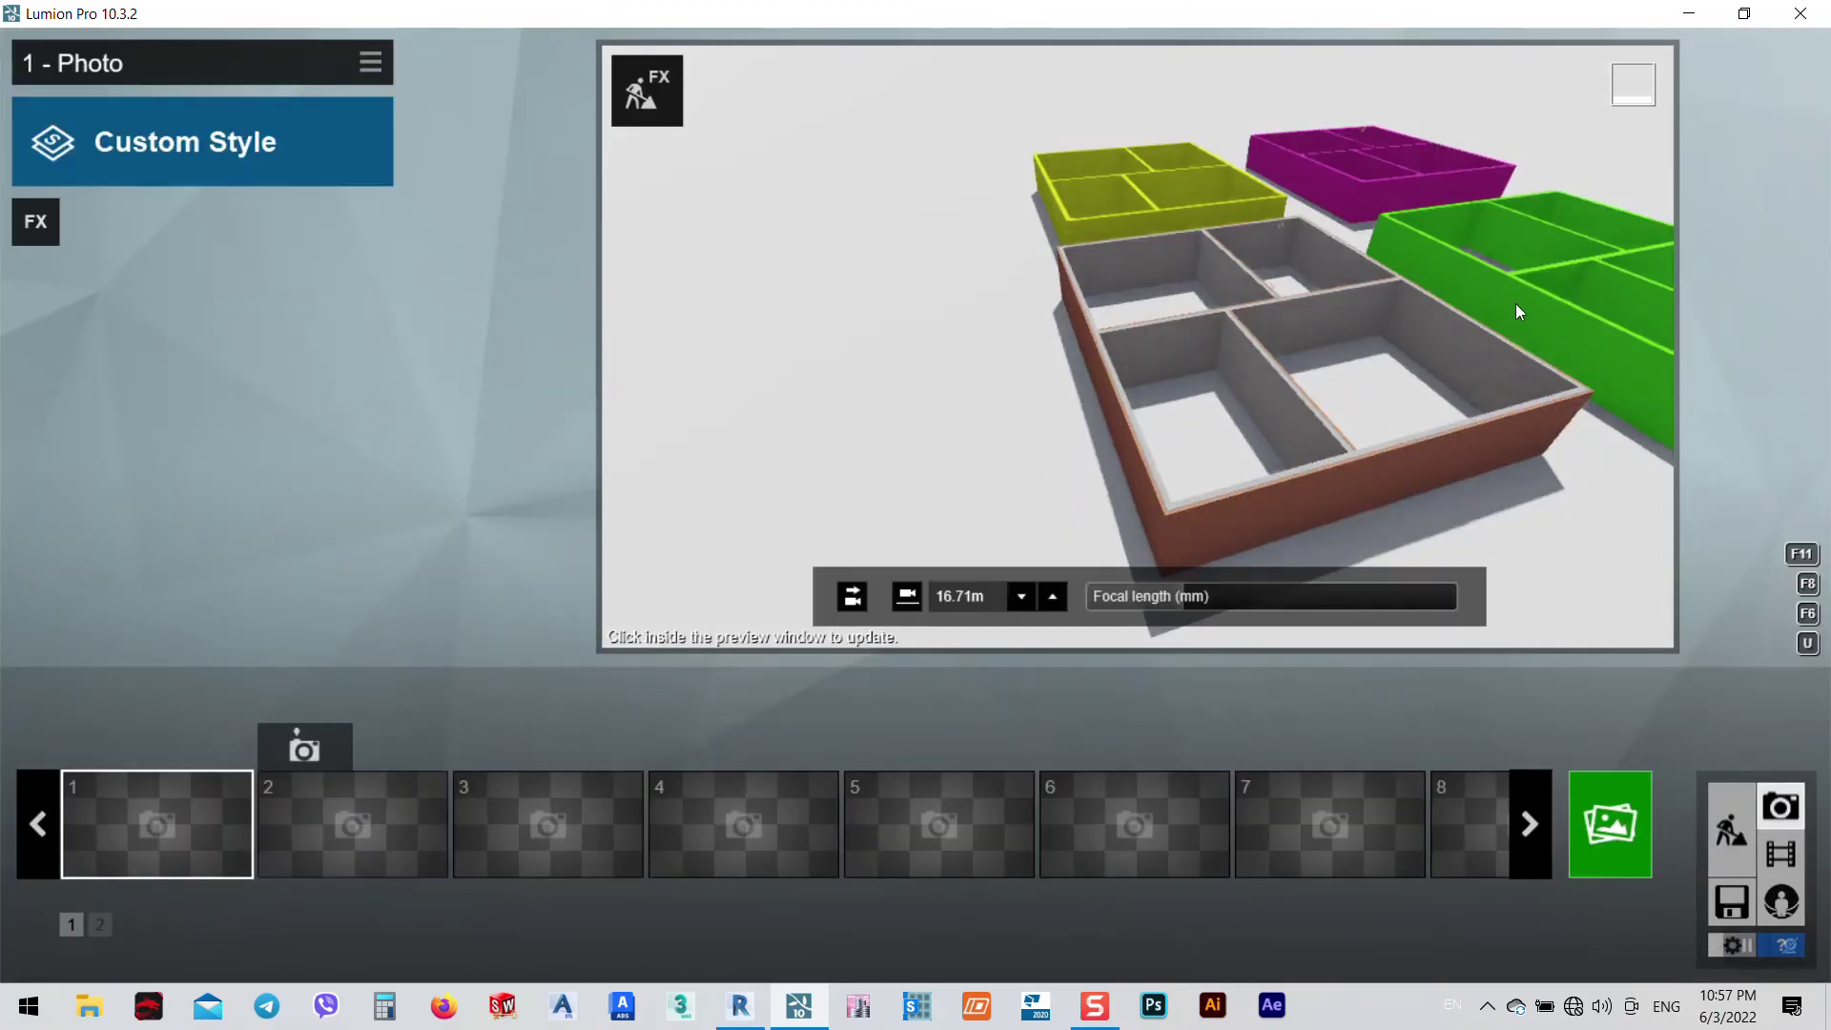
key(d)
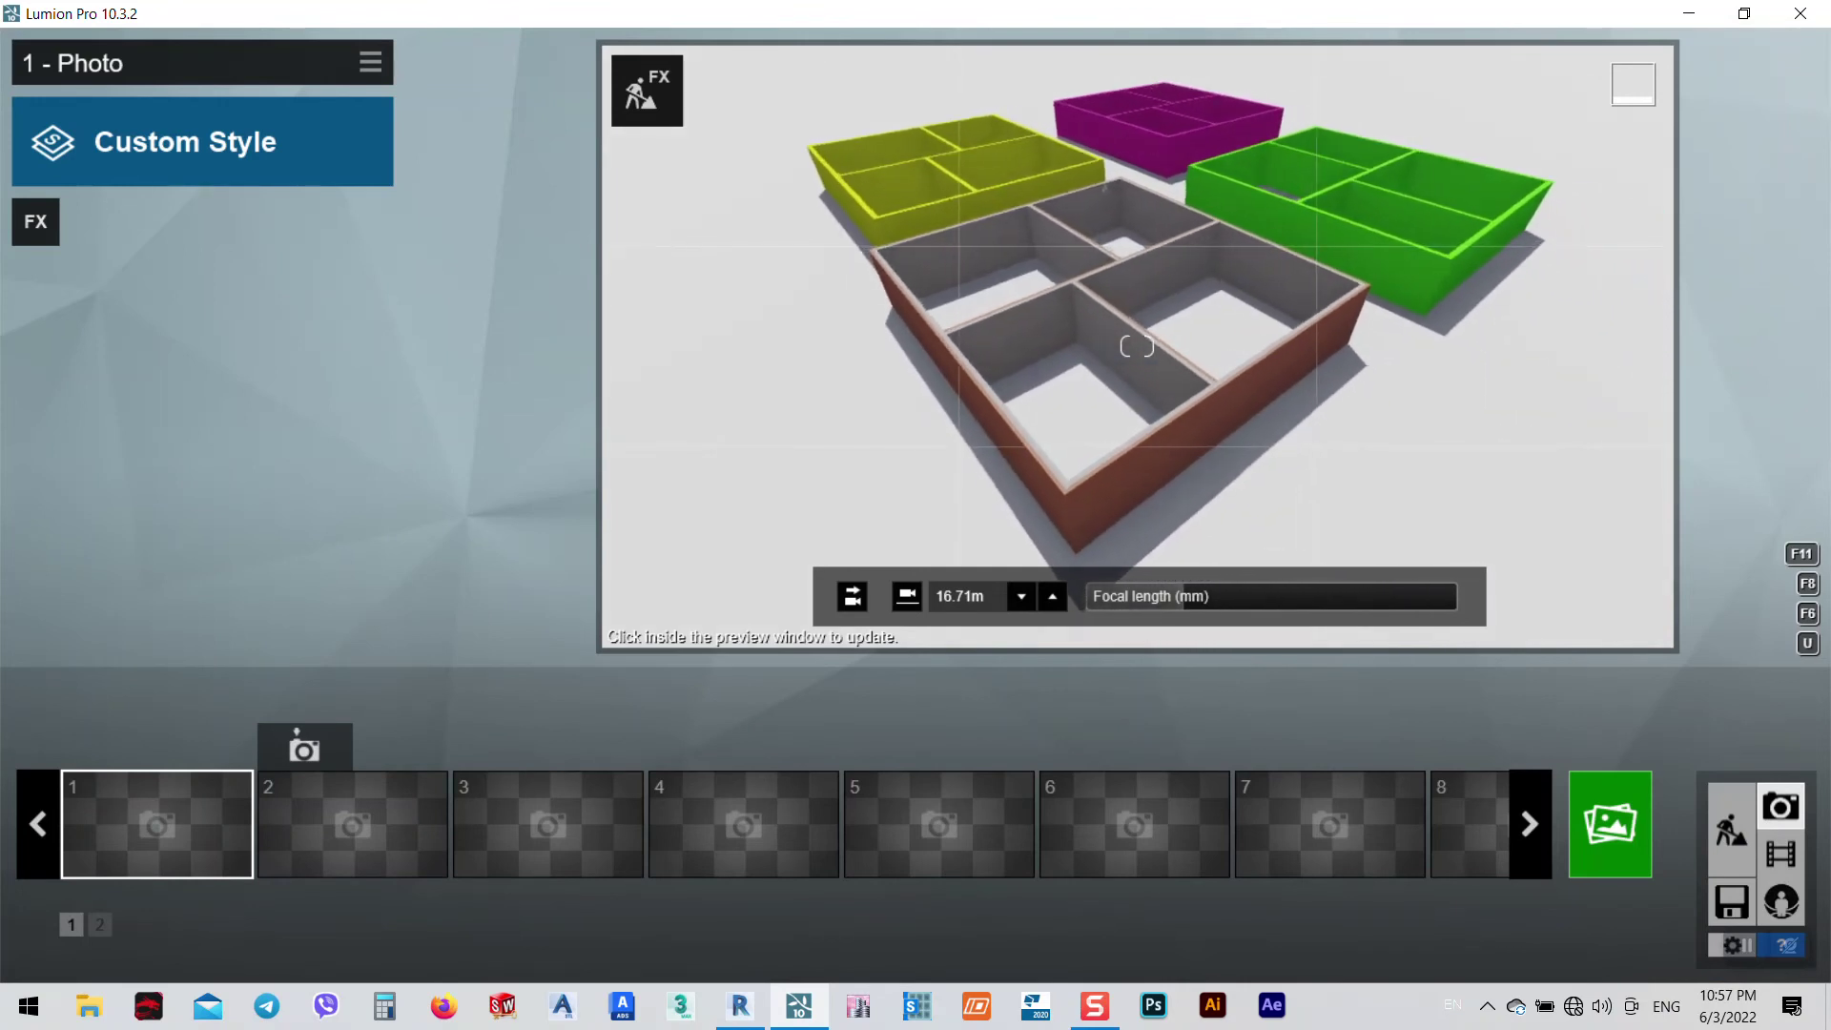
key(w)
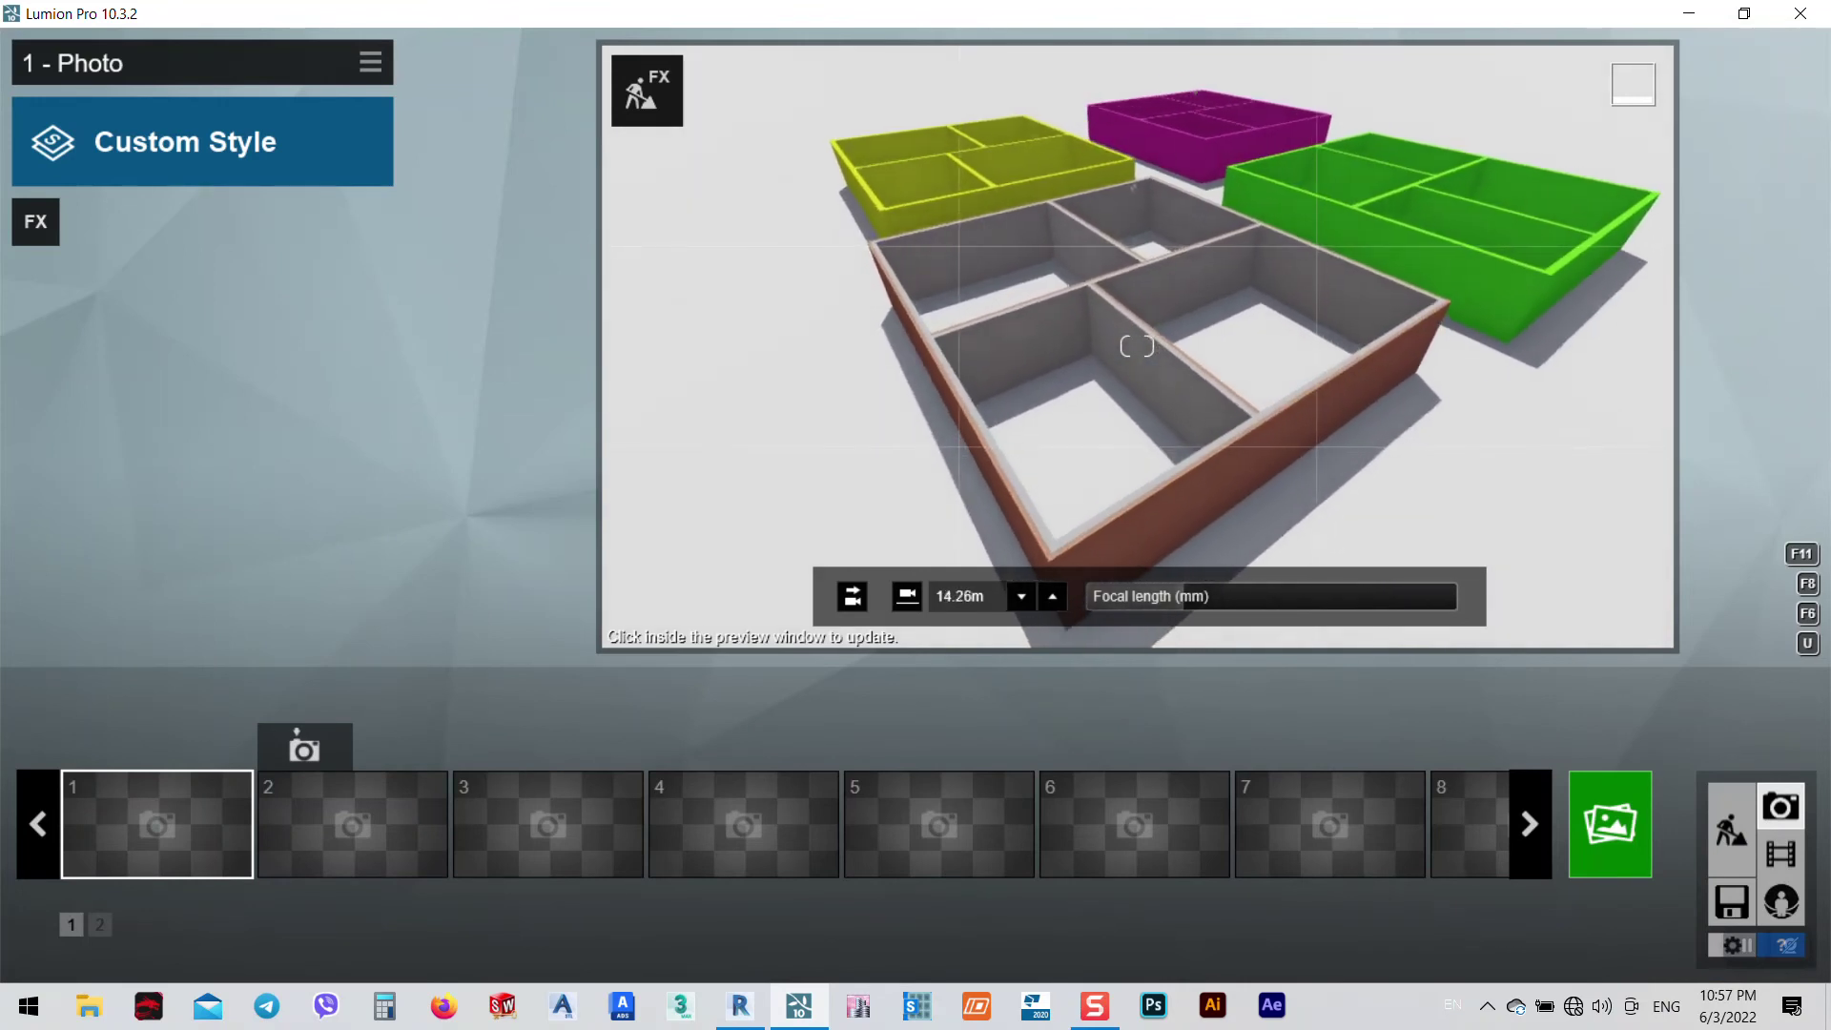
click(637, 105)
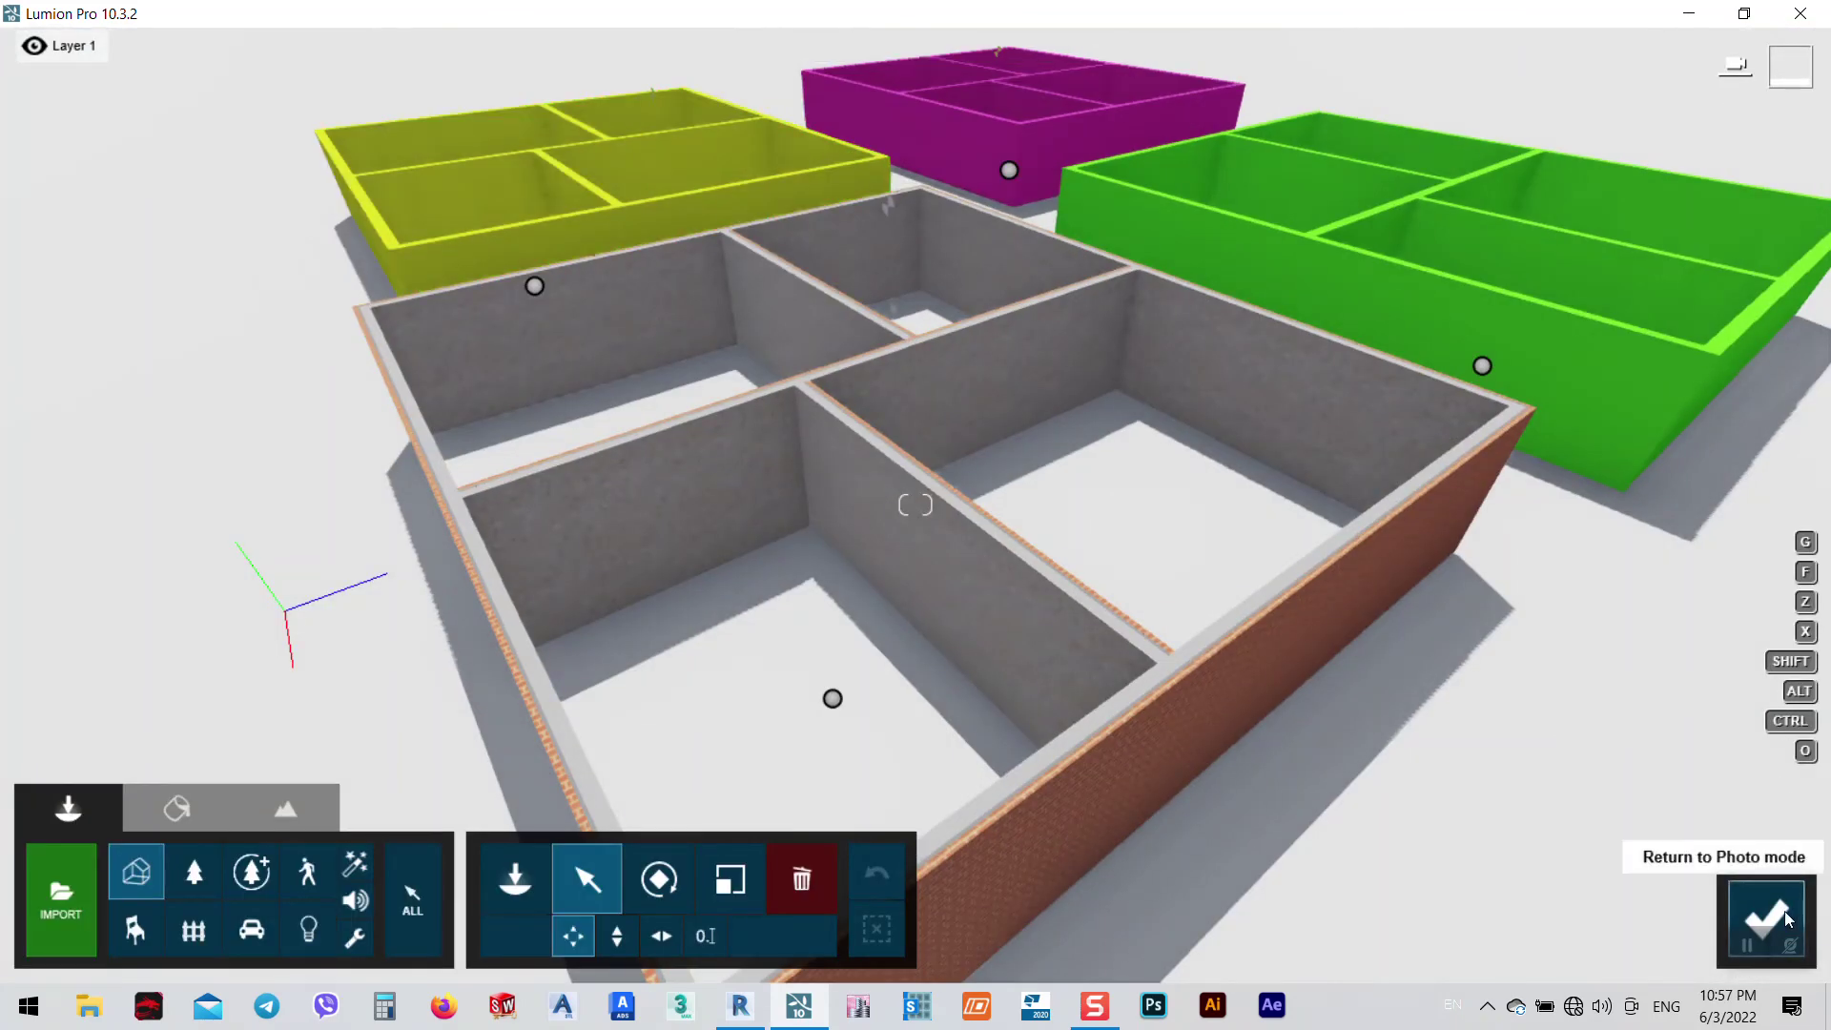
click(1789, 919)
click(200, 157)
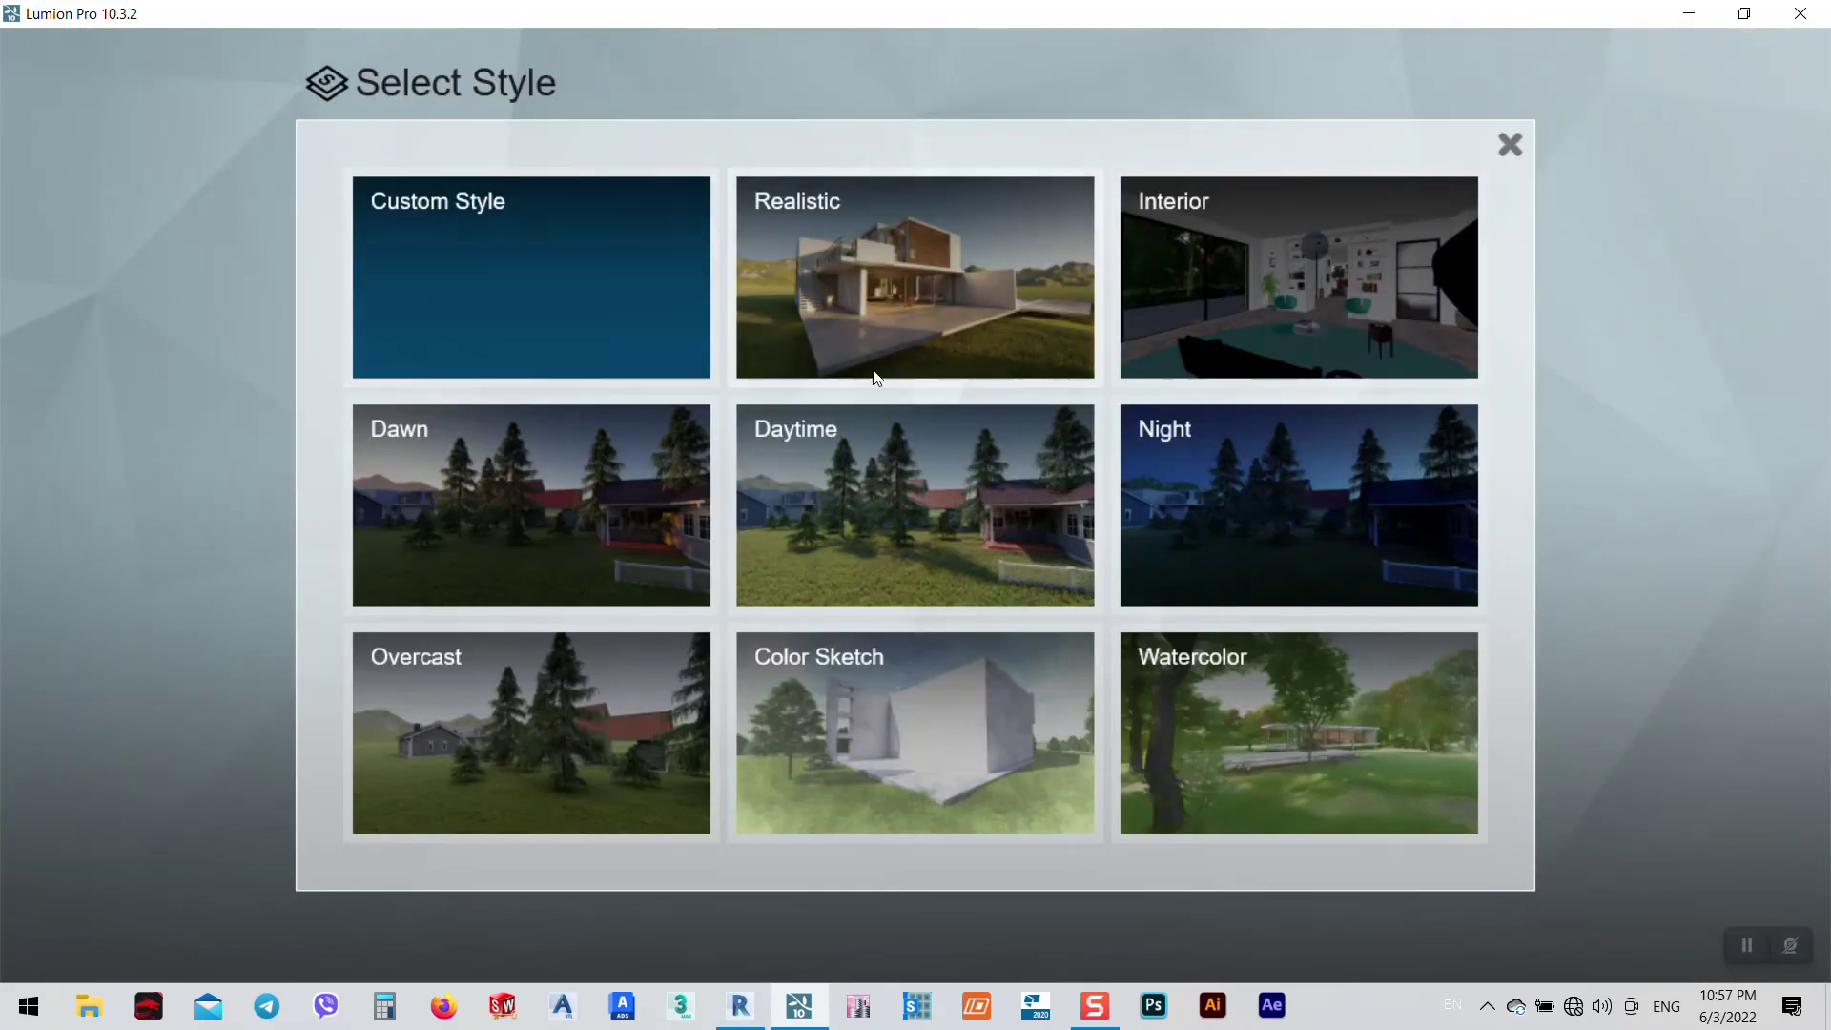
click(832, 261)
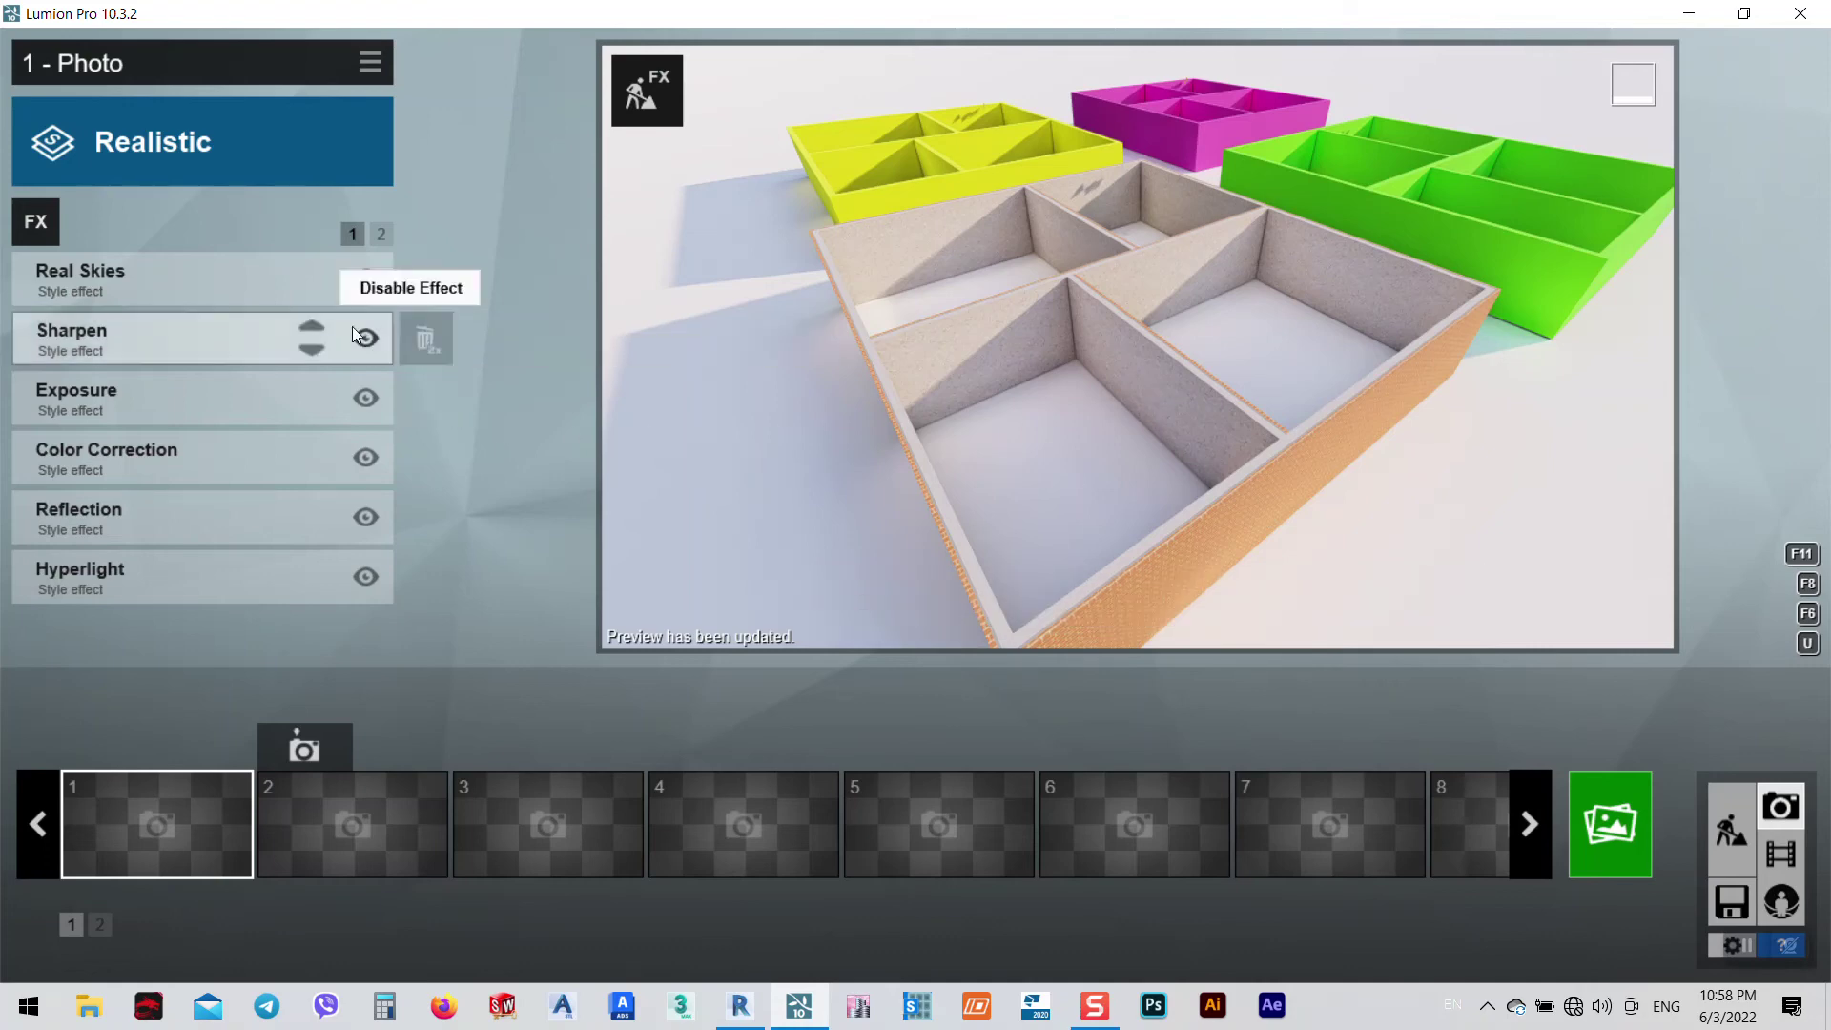
- Adjust the sky brightness in the Real Skies effect and store the camera view in photo slot 1
click(237, 298)
mouse_move(167, 425)
mouse_down()
mouse_move(152, 416)
mouse_move(225, 418)
mouse_move(64, 398)
mouse_move(88, 392)
mouse_move(5, 416)
mouse_move(294, 425)
mouse_move(124, 448)
mouse_move(153, 450)
mouse_up()
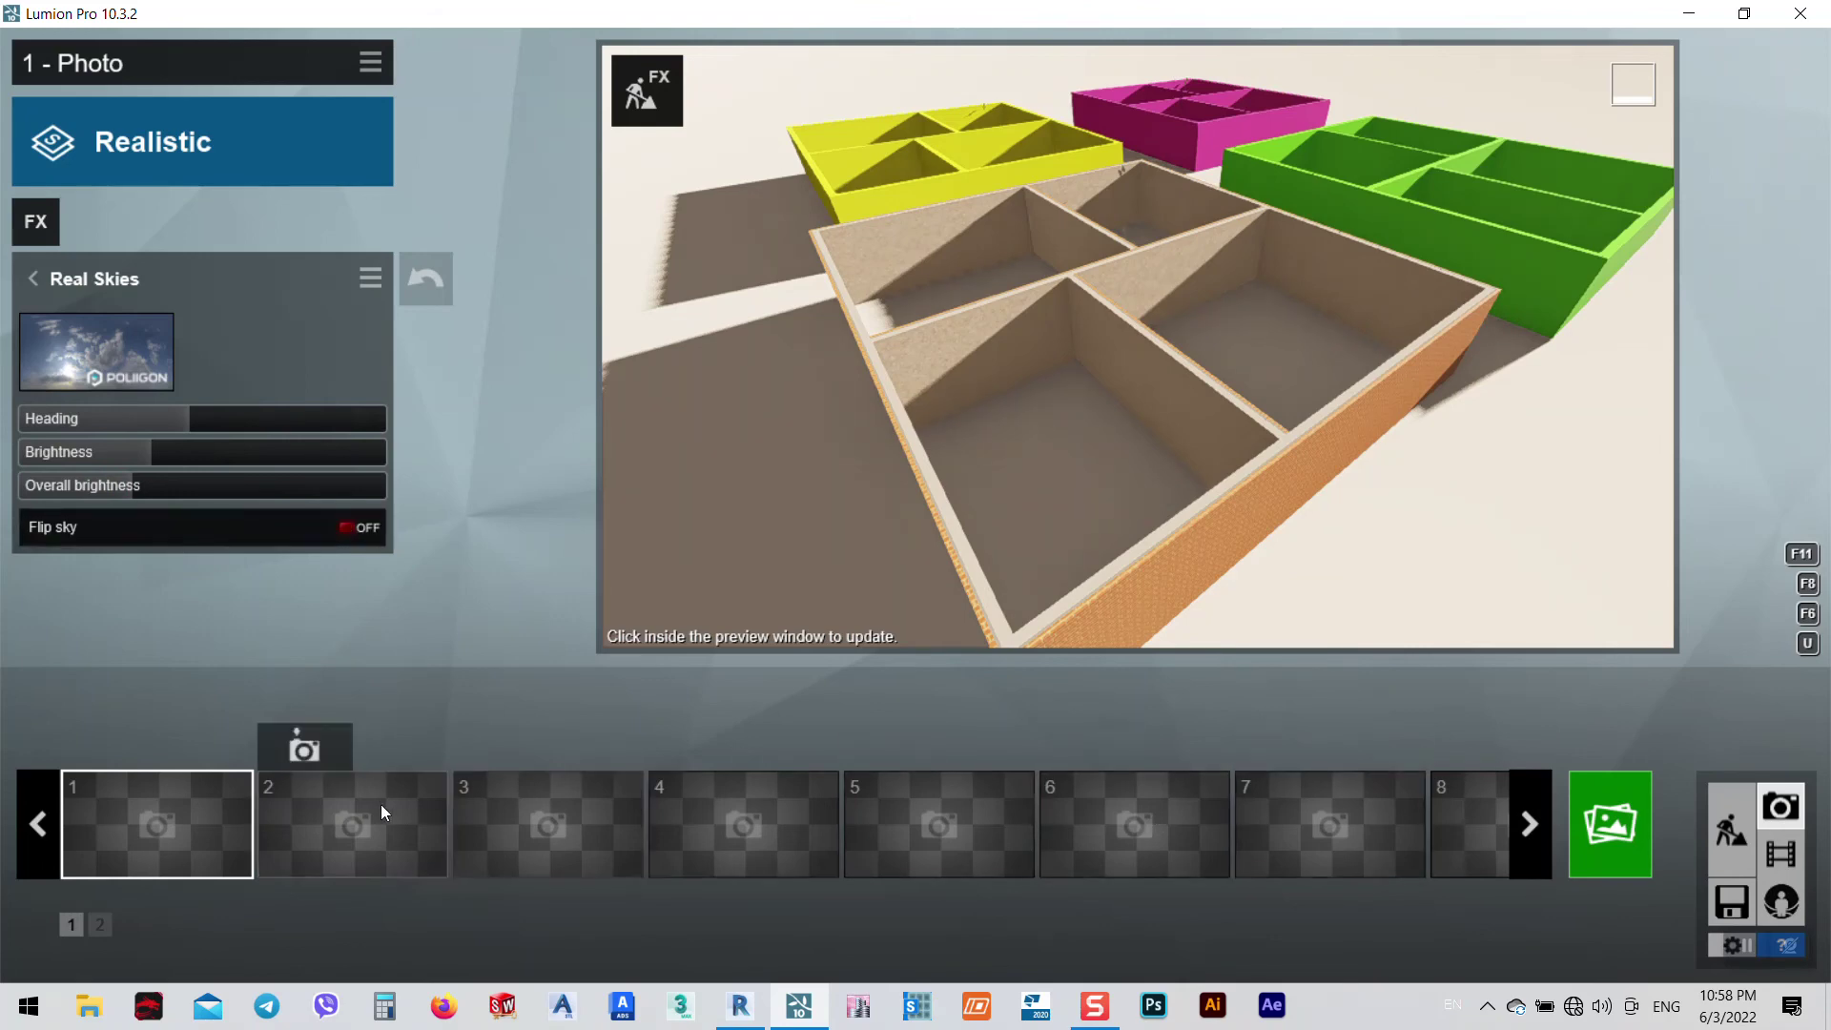
click(127, 762)
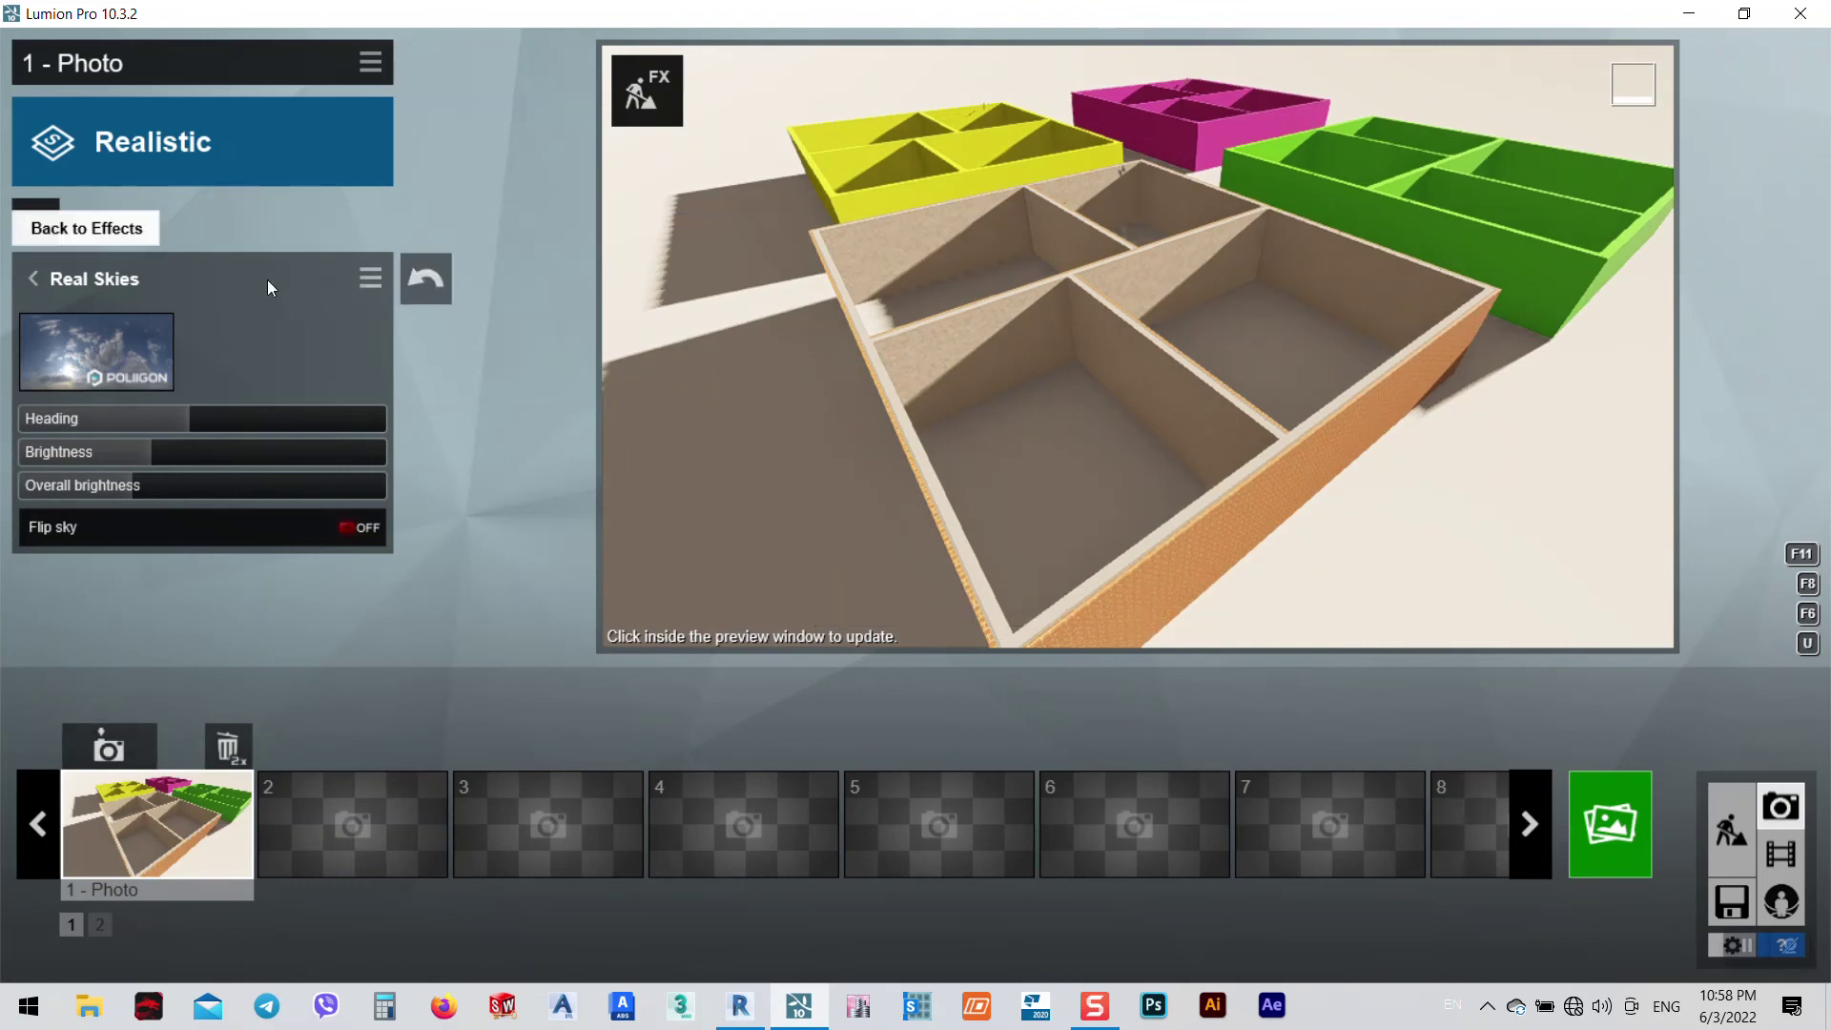
- Tune the Color Correction effect's temperature, brightness and saturation, with vibrance at minimum, limit low at 0.0 and limit high at 1.0
click(41, 277)
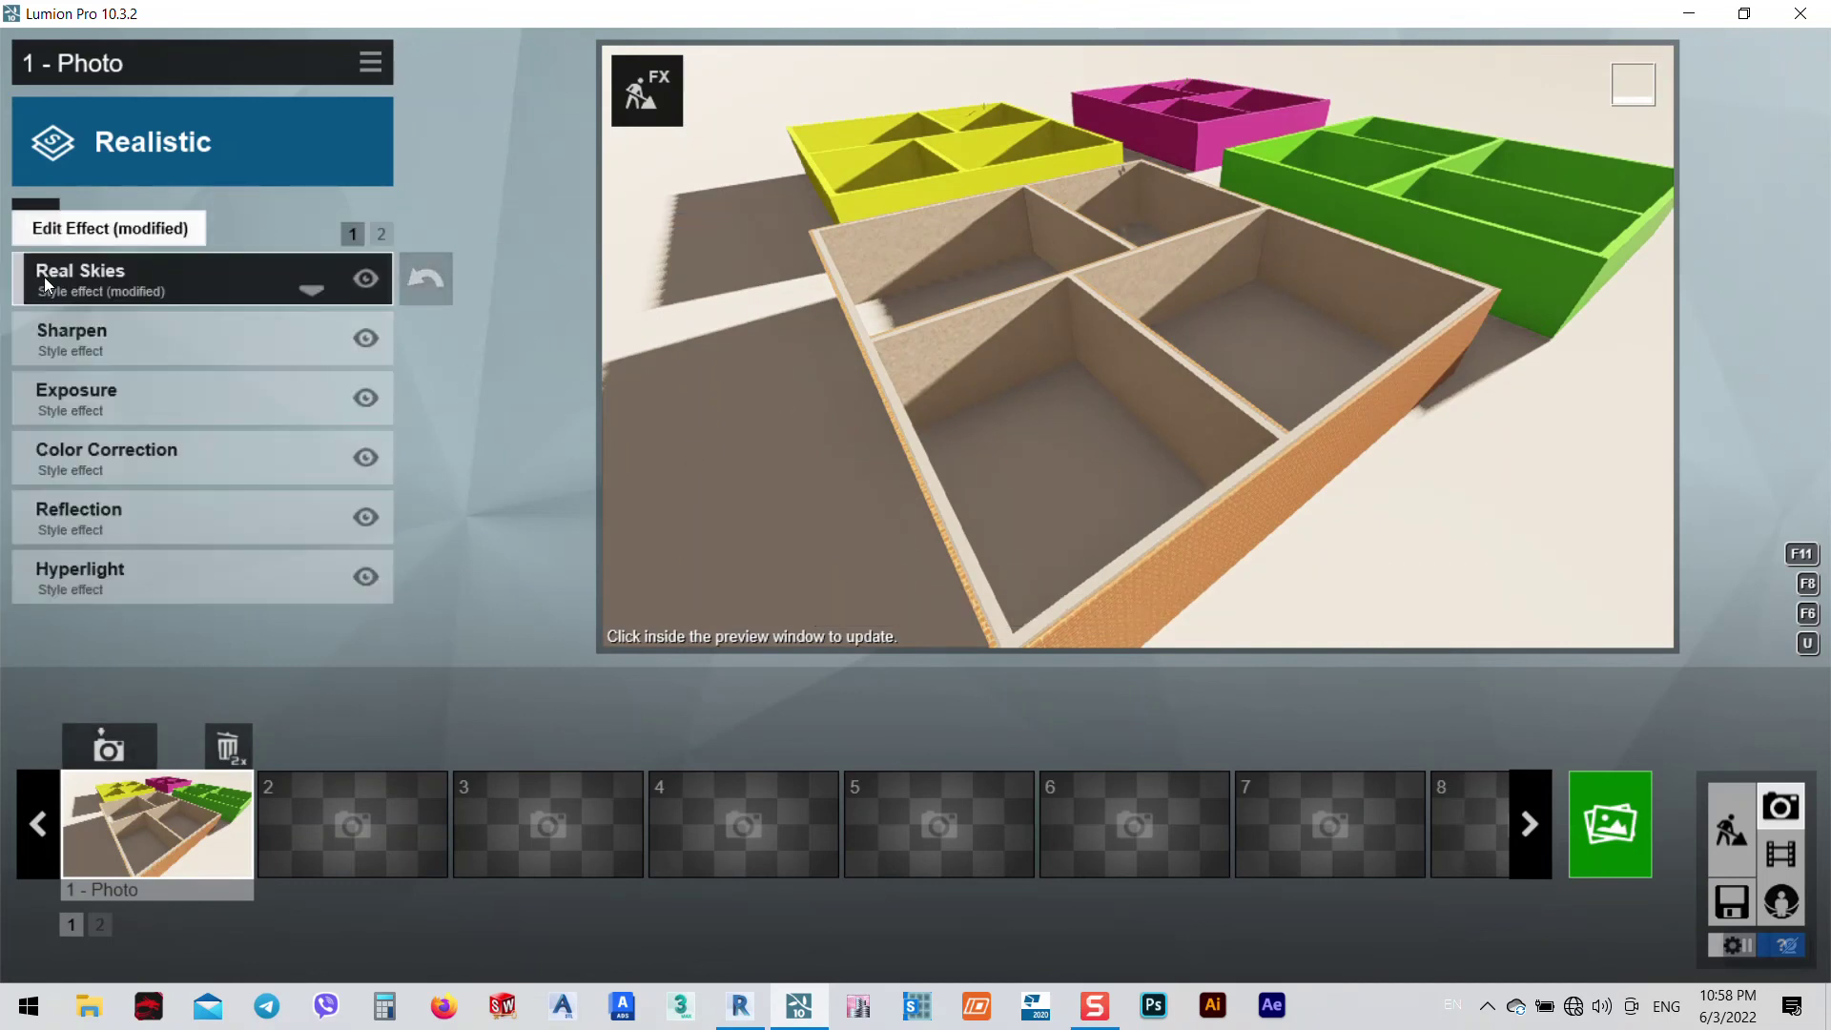
click(158, 453)
drag(236, 431, 162, 392)
drag(37, 387, 269, 326)
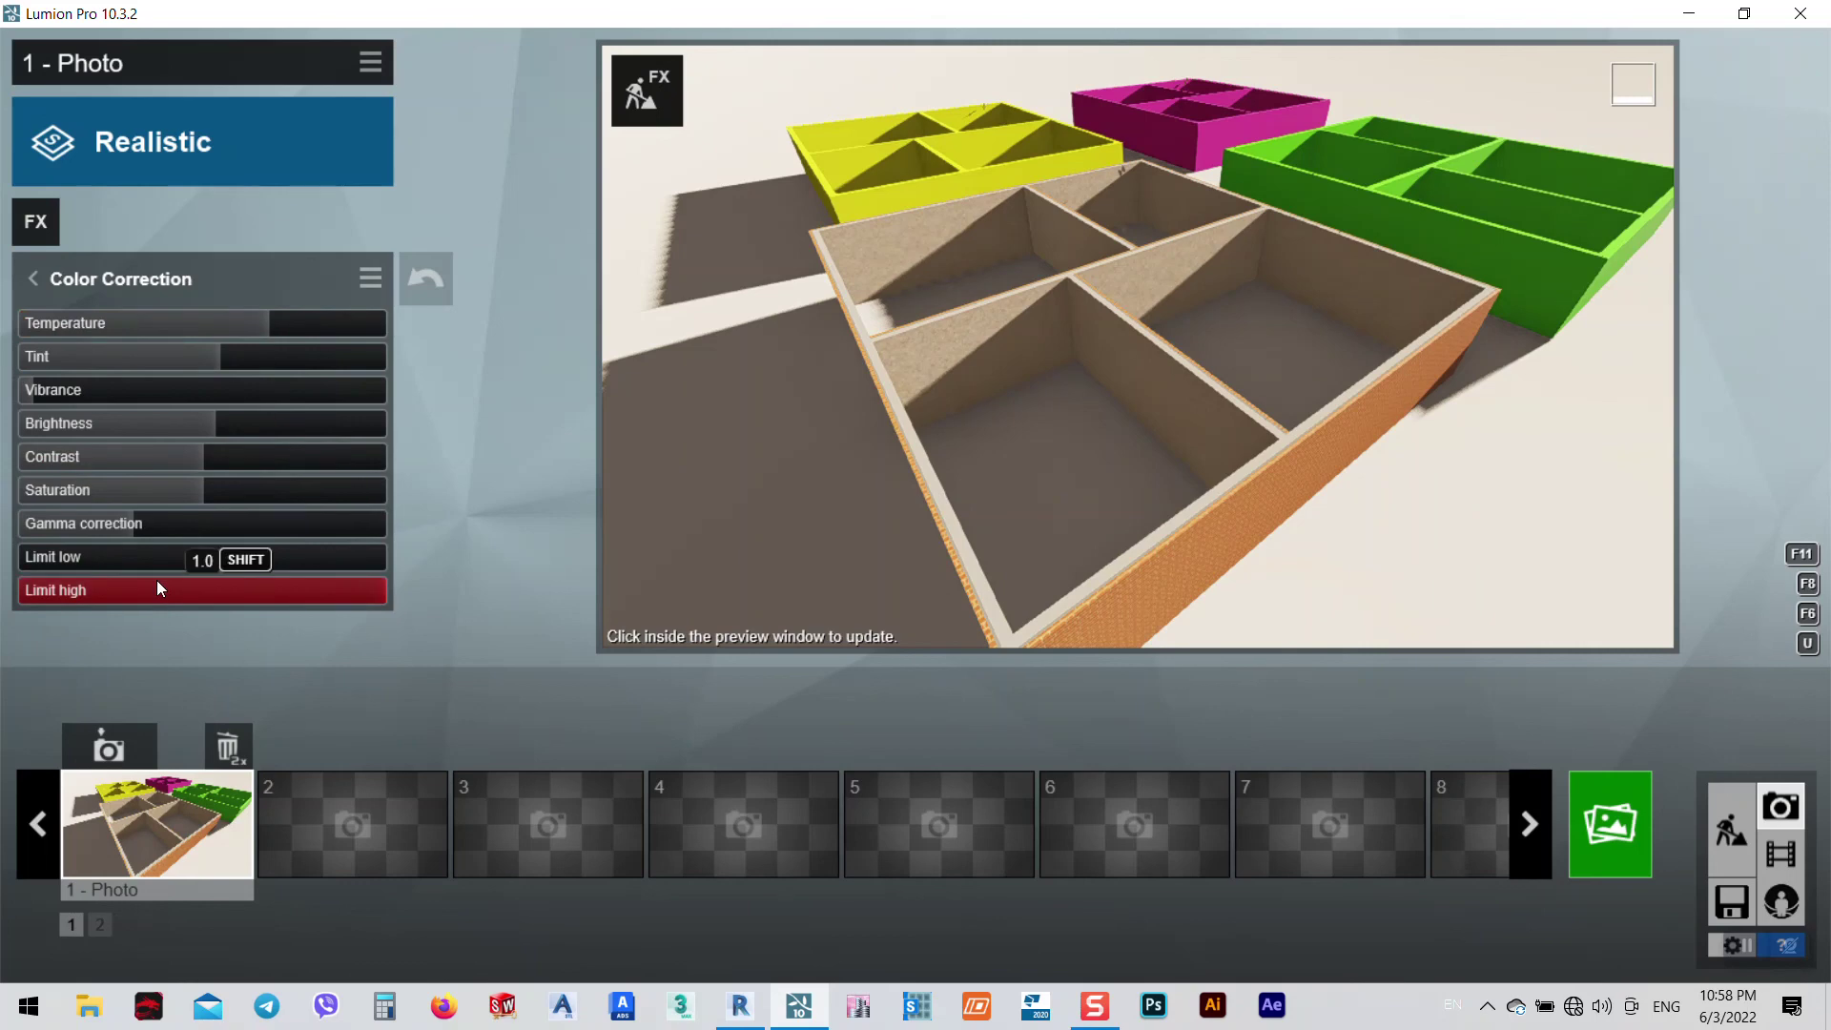
drag(275, 581, 427, 591)
drag(180, 567, 17, 558)
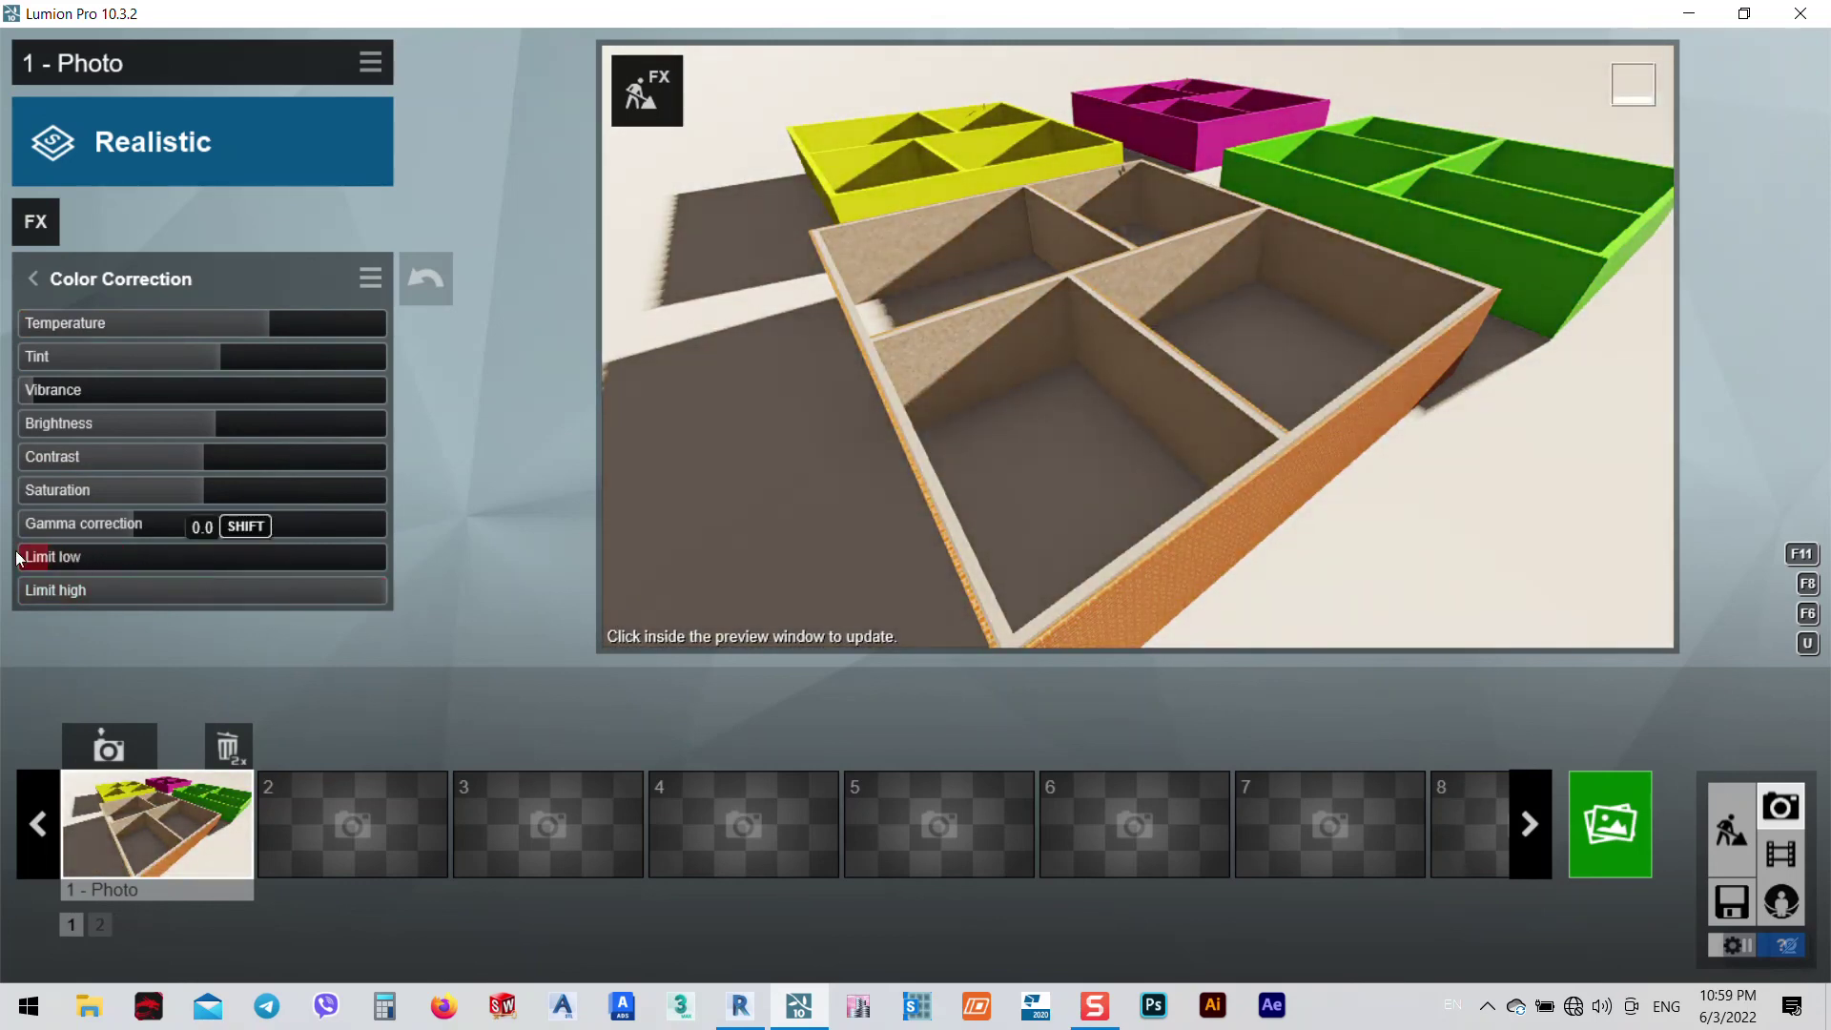
drag(124, 492, 170, 473)
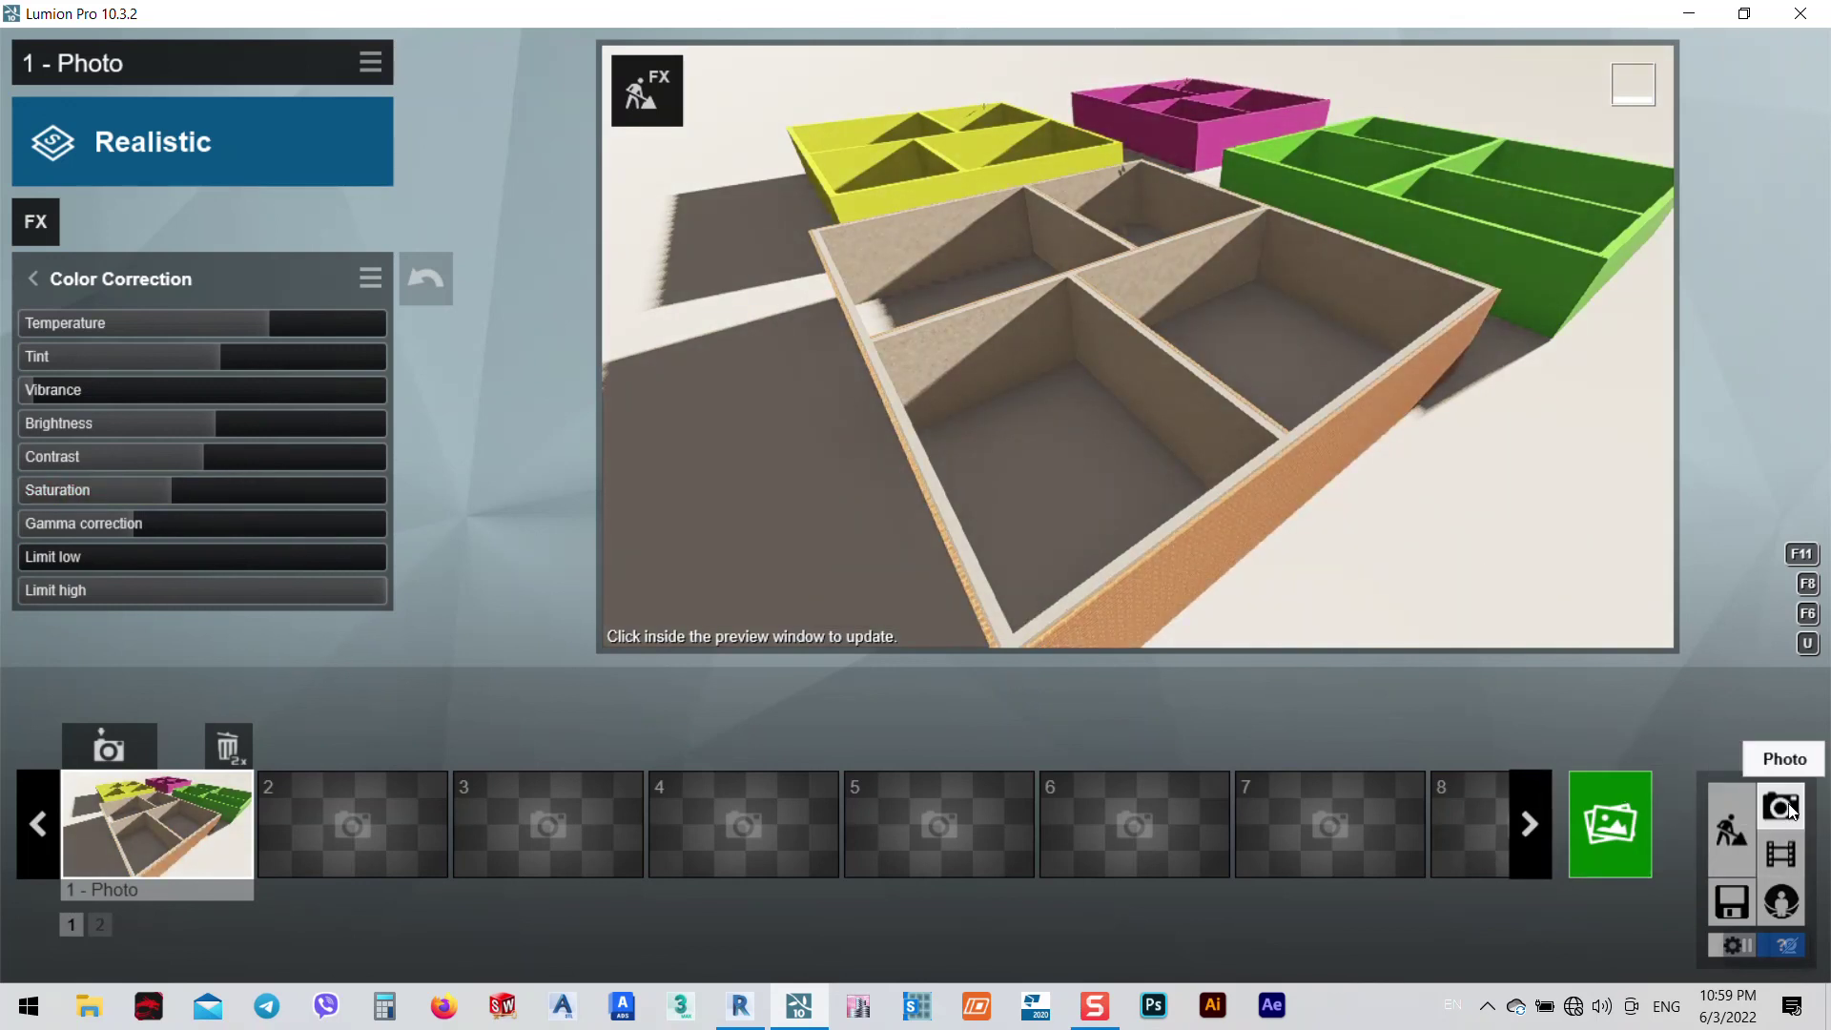
- Render the current shot at Desktop size 1920x1080 as a JPG in the EP-tutorial folder and return to Revit
click(1616, 832)
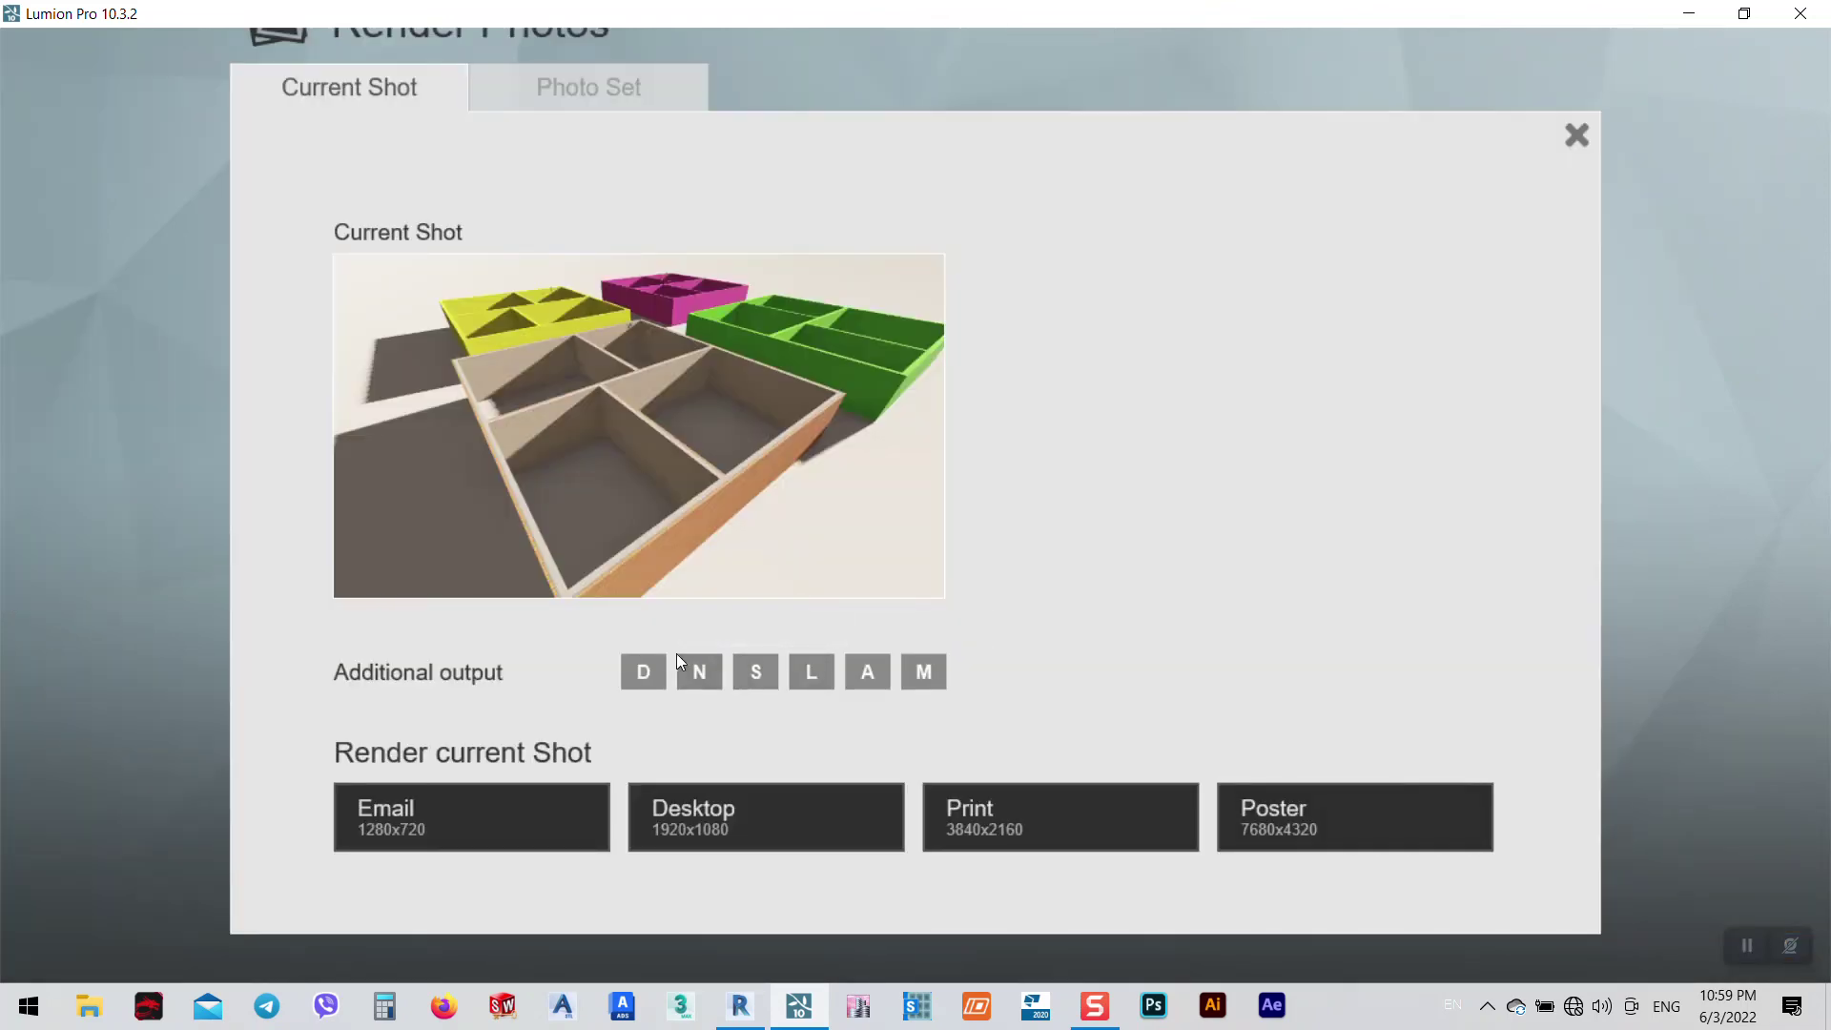
click(696, 830)
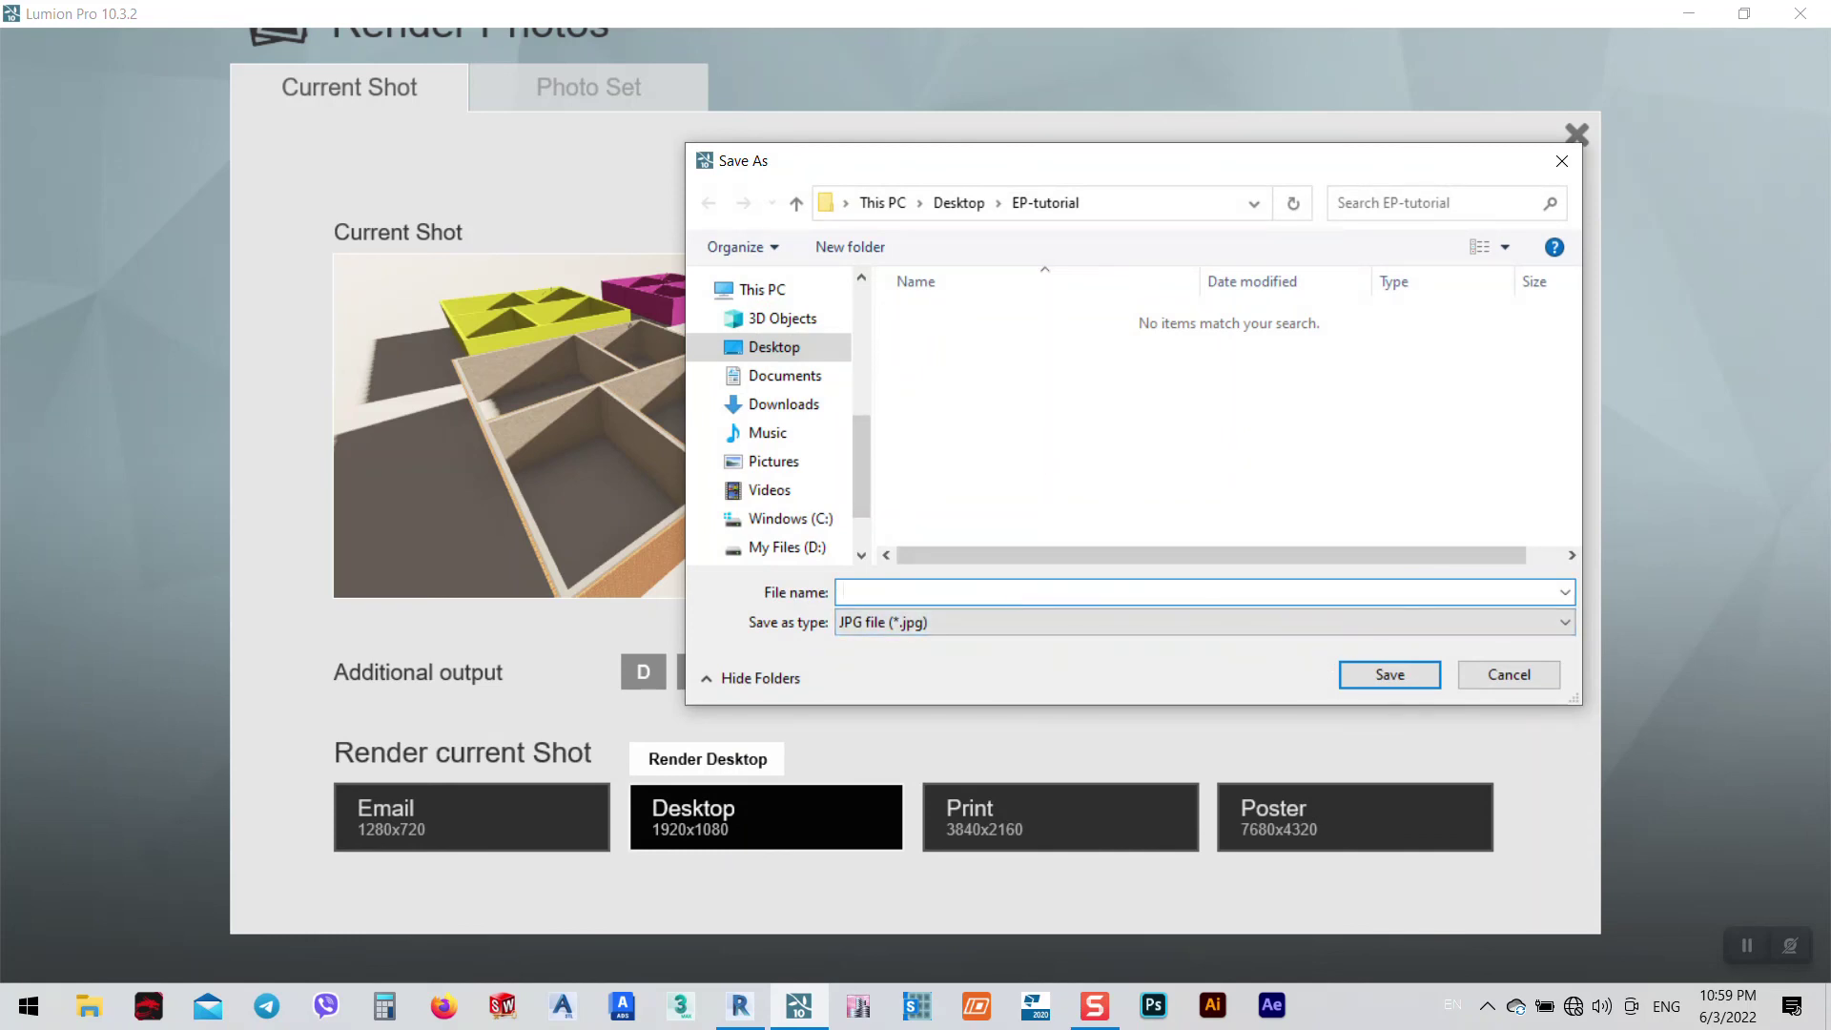
click(1398, 675)
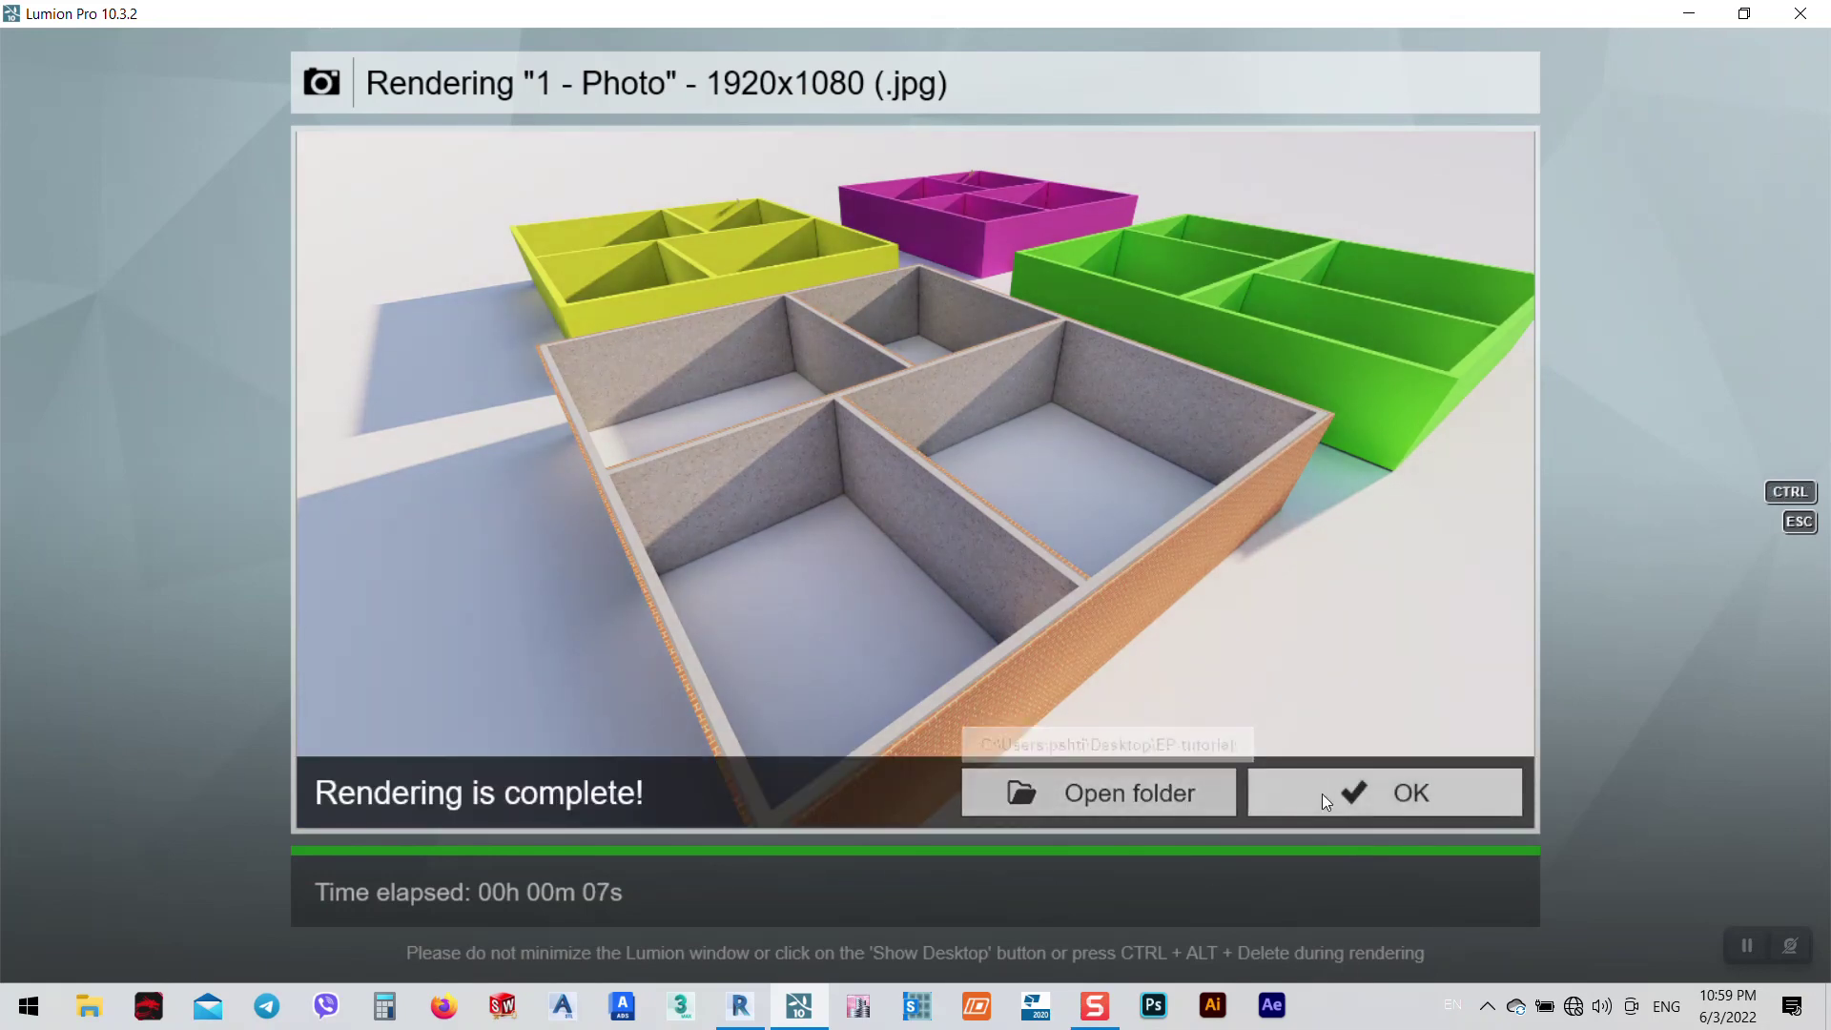
click(1370, 796)
click(1695, 16)
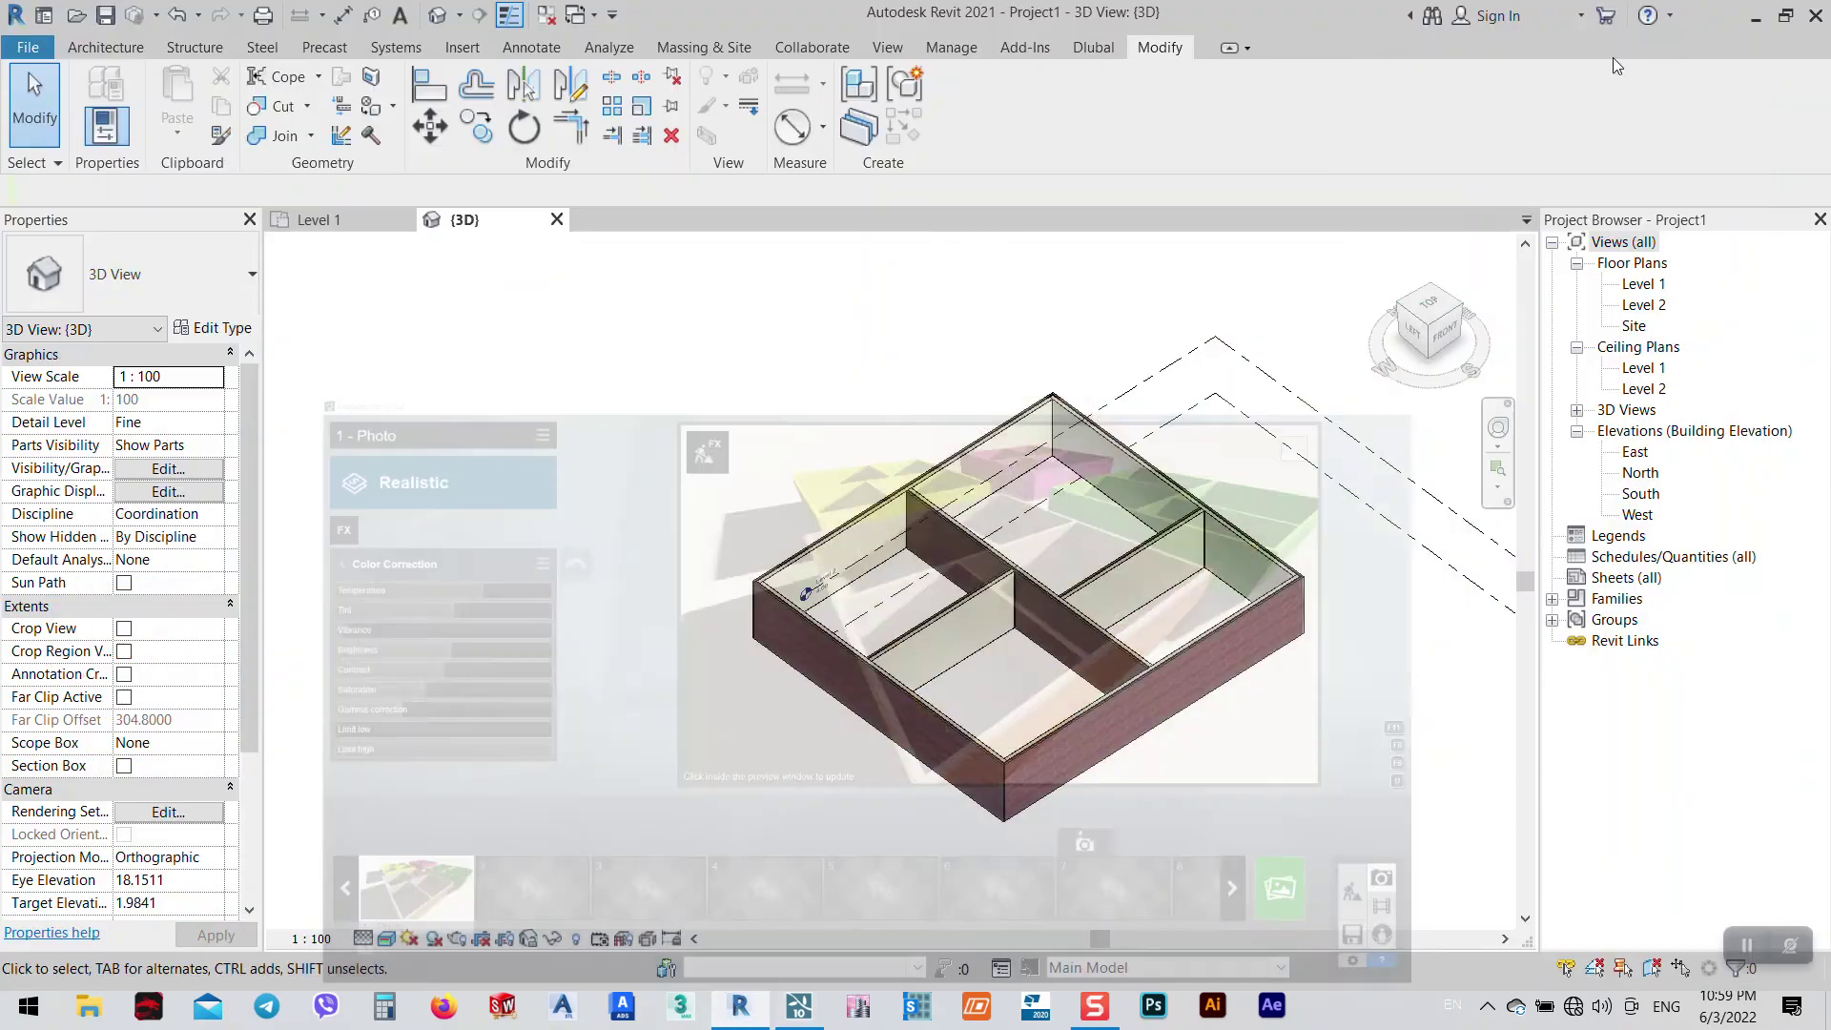